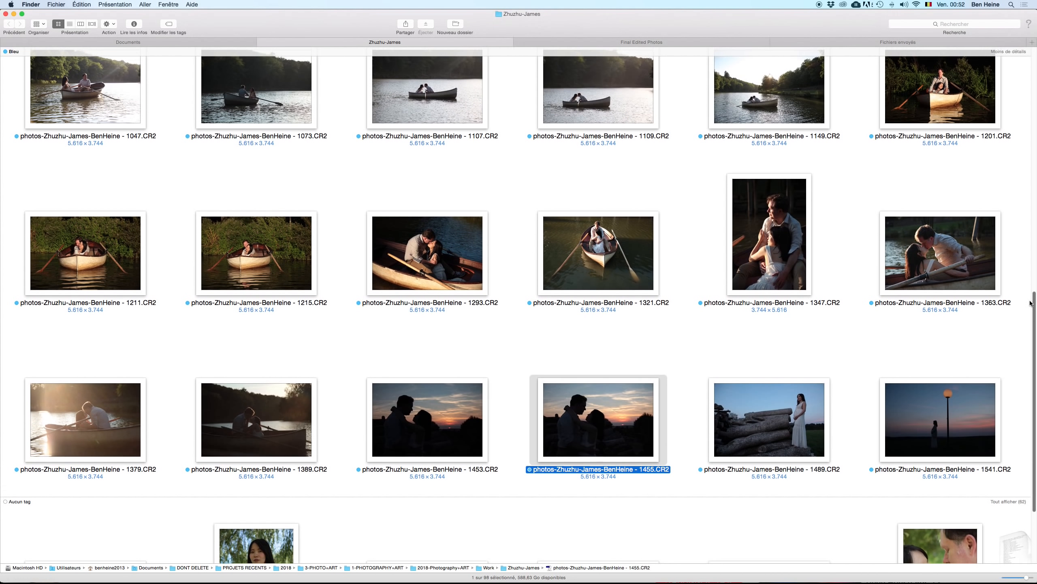
- Open the selected sunset silhouette photo, the CR2 file numbered 1455, with Adobe Photoshop CS6
scroll(1028, 294, up, 1)
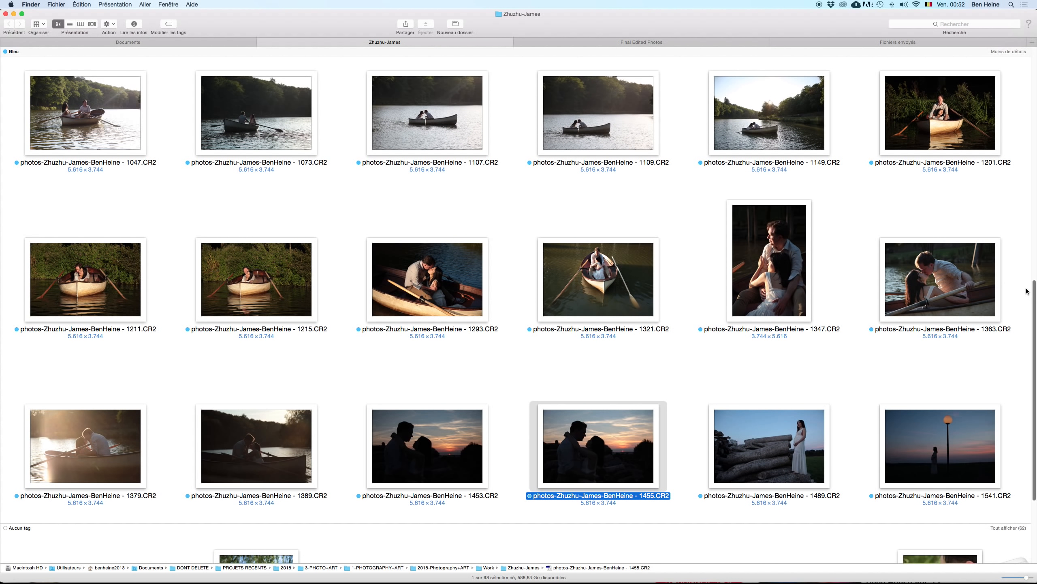
scroll(1025, 294, down, 4)
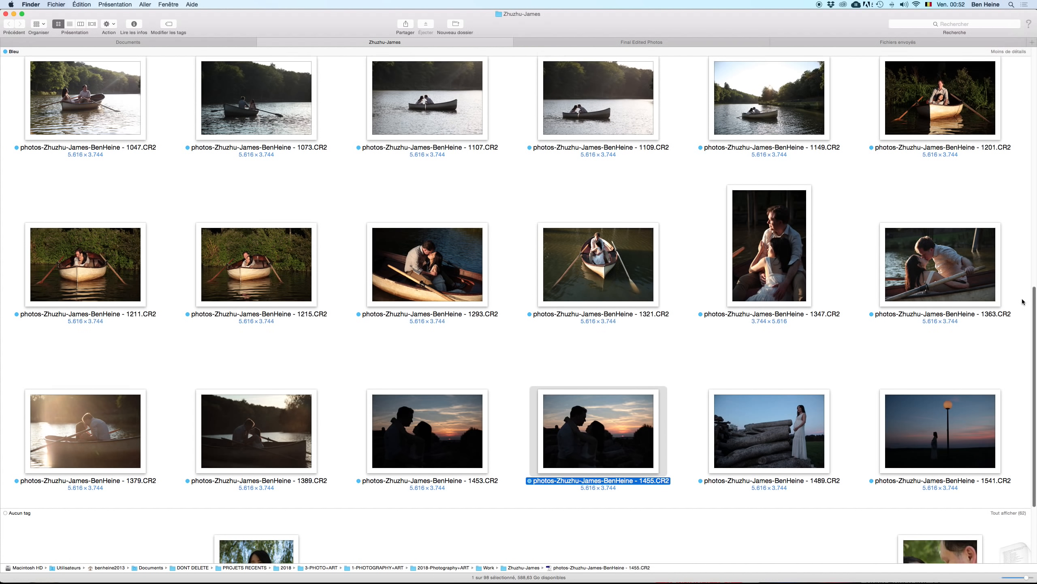
scroll(1019, 314, up, 1)
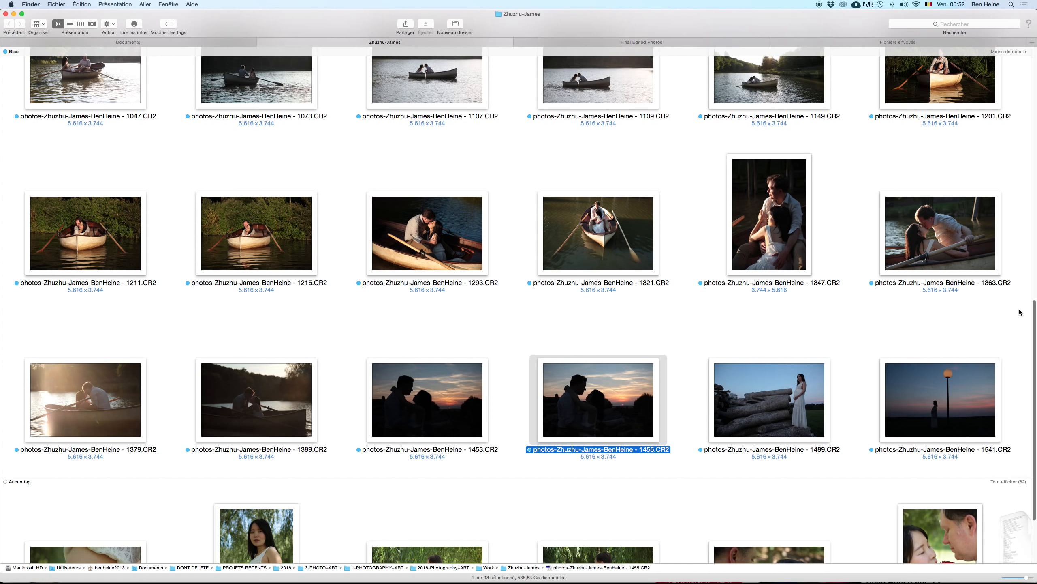
scroll(1021, 312, up, 1)
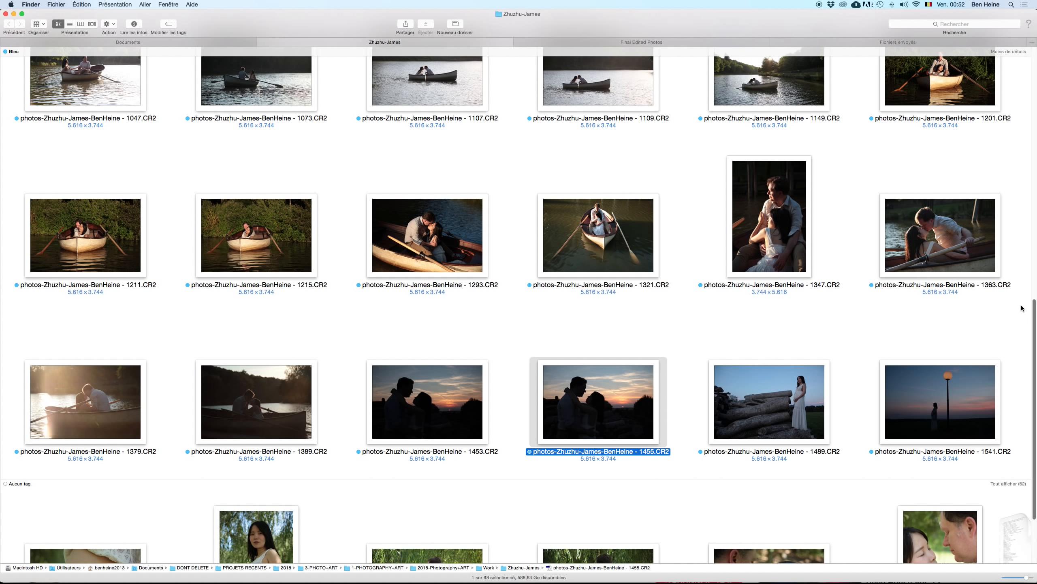
scroll(1021, 311, down, 1)
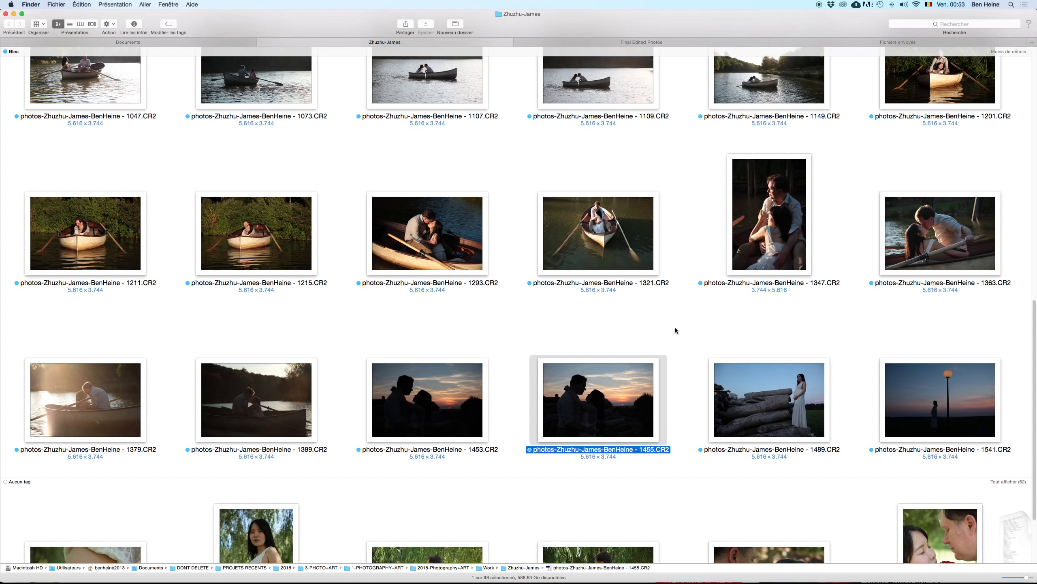
scroll(1035, 294, up, 3)
scroll(1036, 294, down, 1)
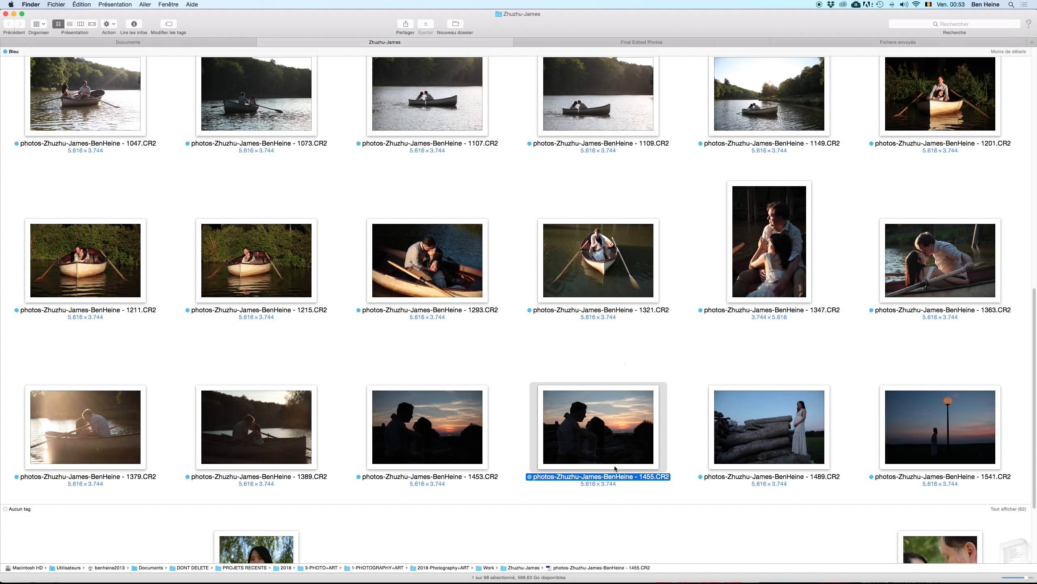
right_click(611, 418)
mouse_move(640, 402)
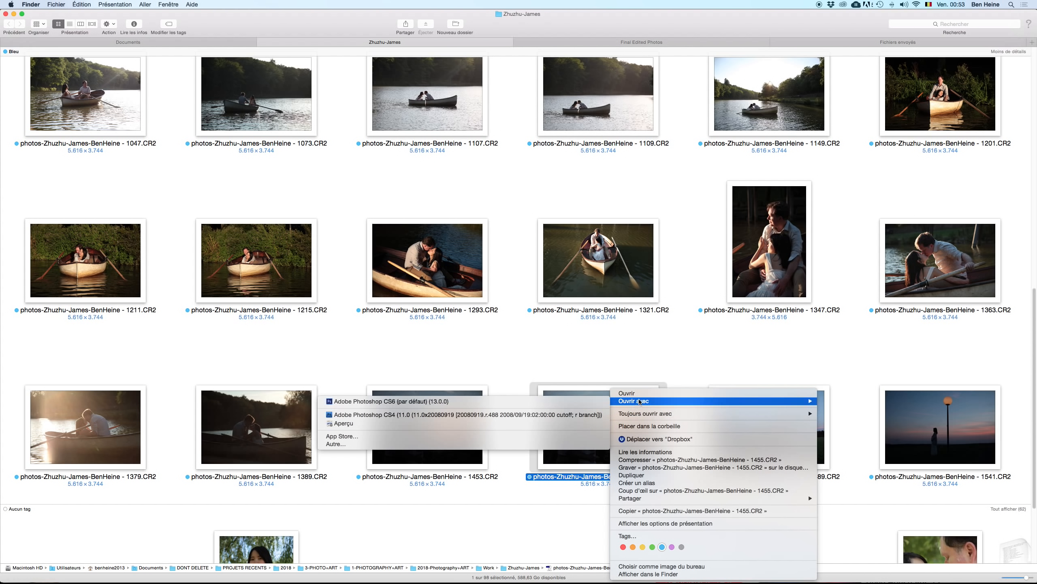
click(495, 404)
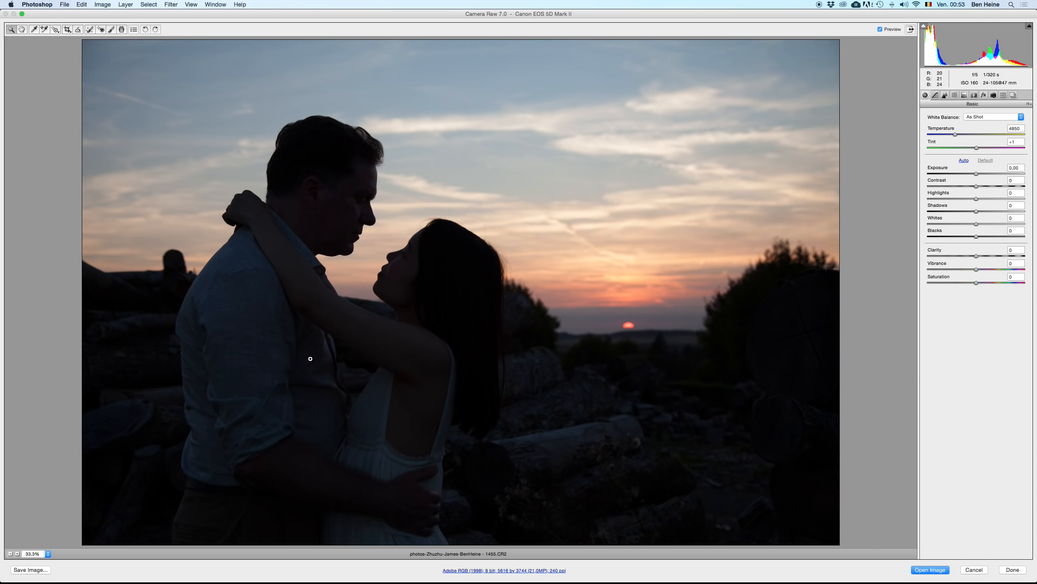
- Examine the raw photo up close at up to 100%, checking the faces, dark clothing and sunset background before returning to the full frame
click(17, 553)
click(17, 554)
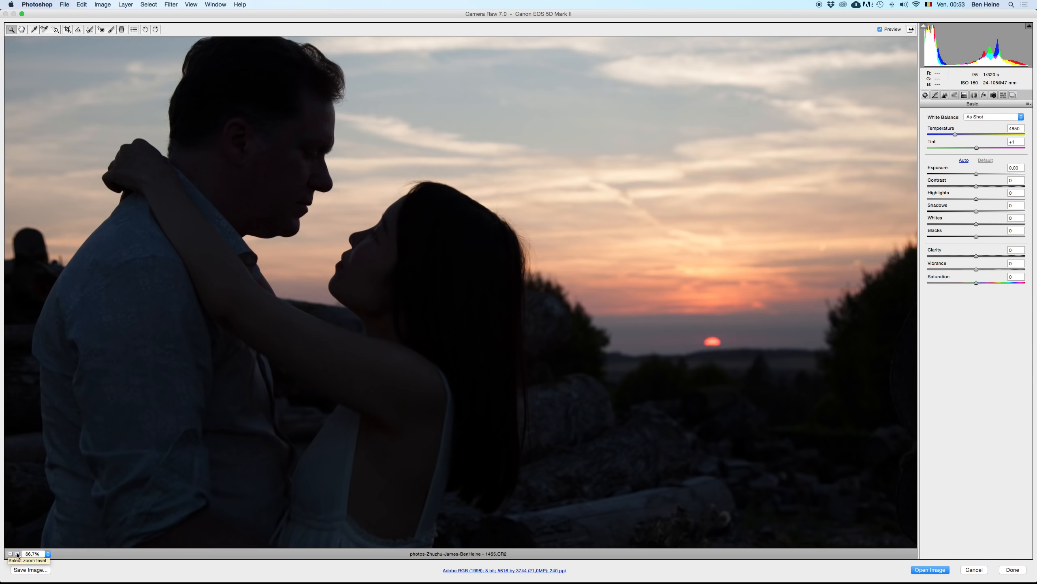
click(18, 553)
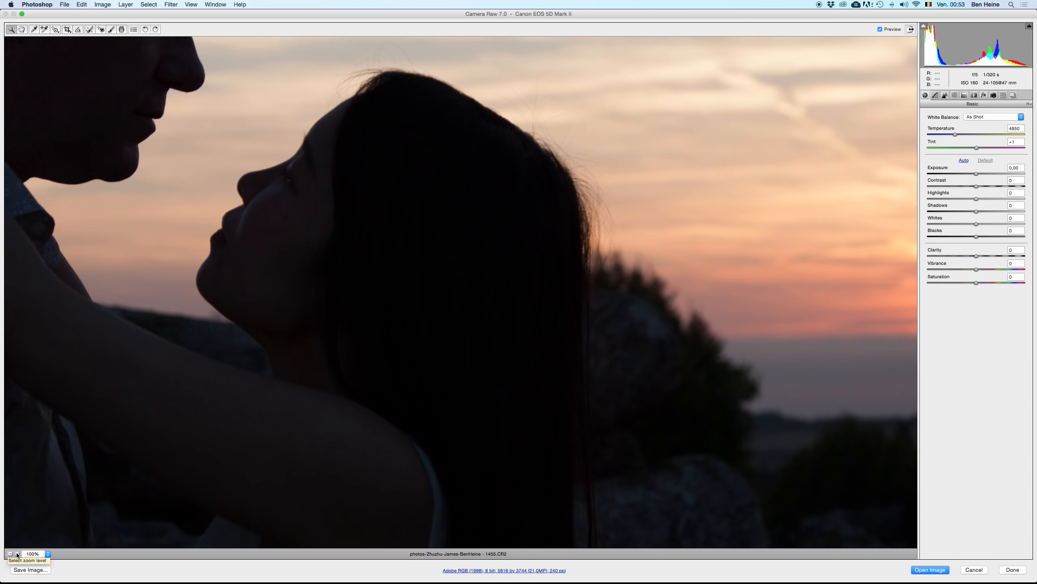
drag(204, 286, 561, 425)
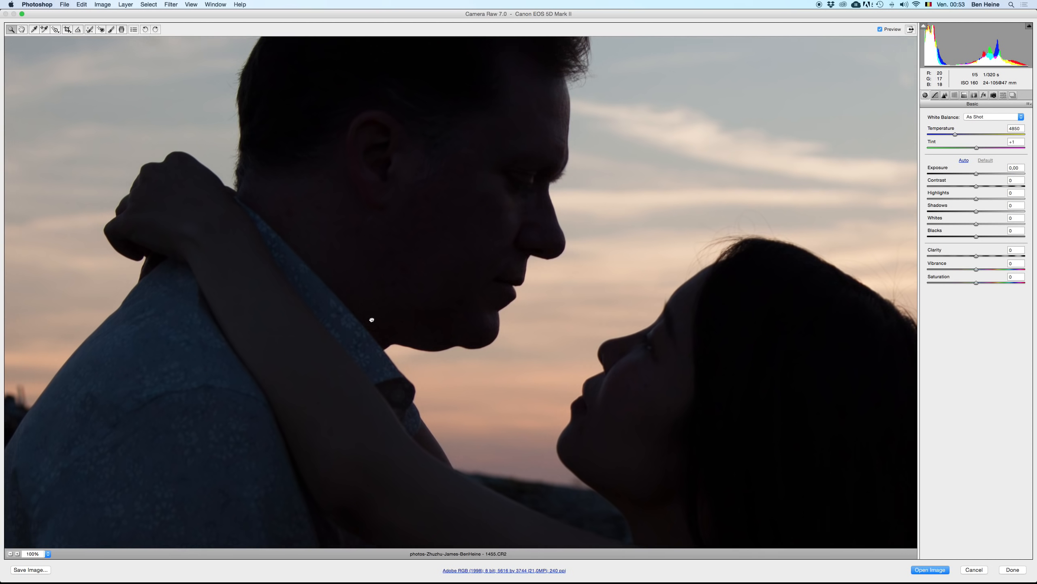
click(11, 554)
click(11, 555)
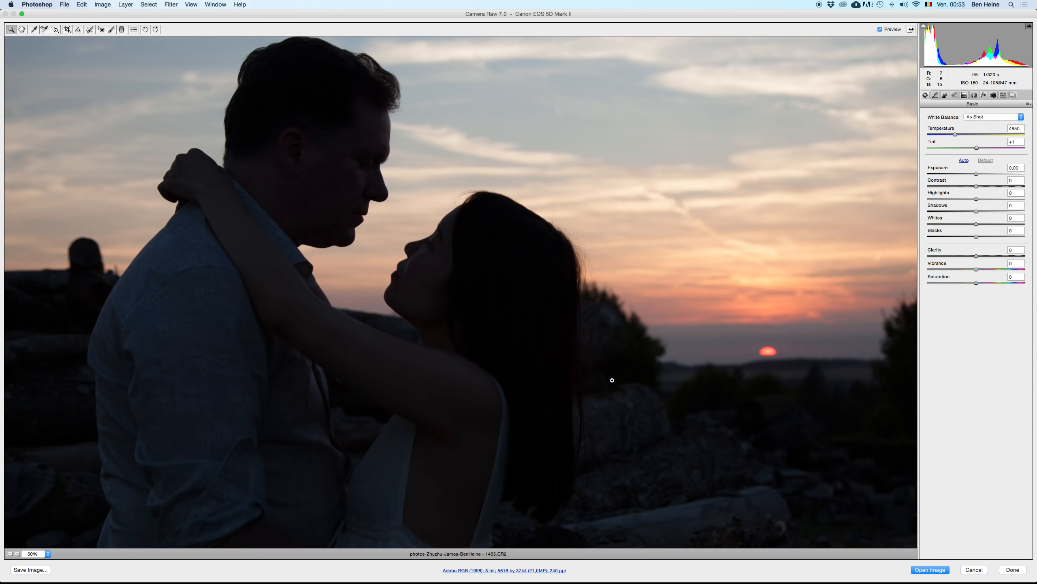
drag(648, 341, 440, 308)
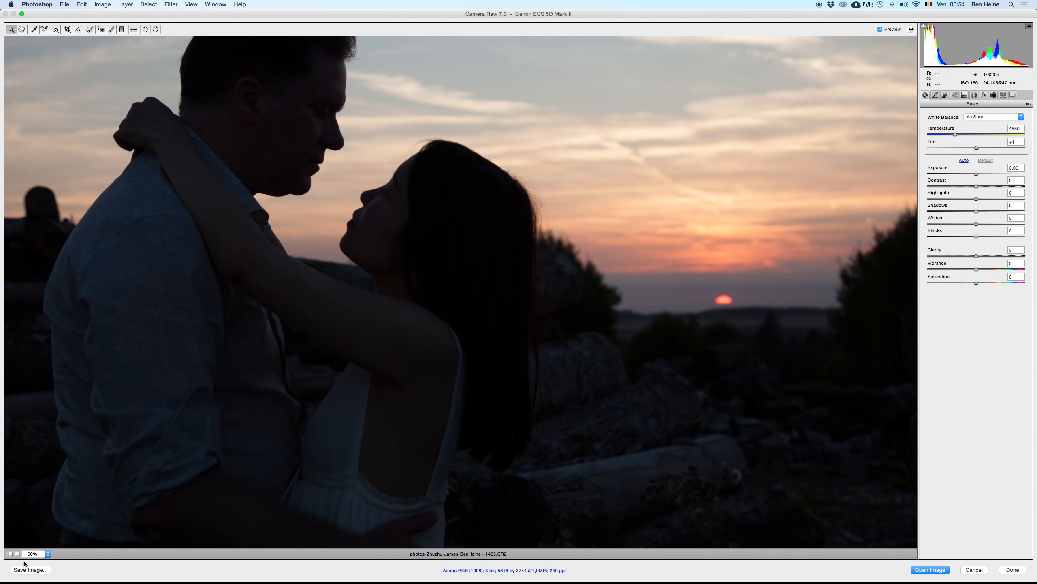
click(10, 553)
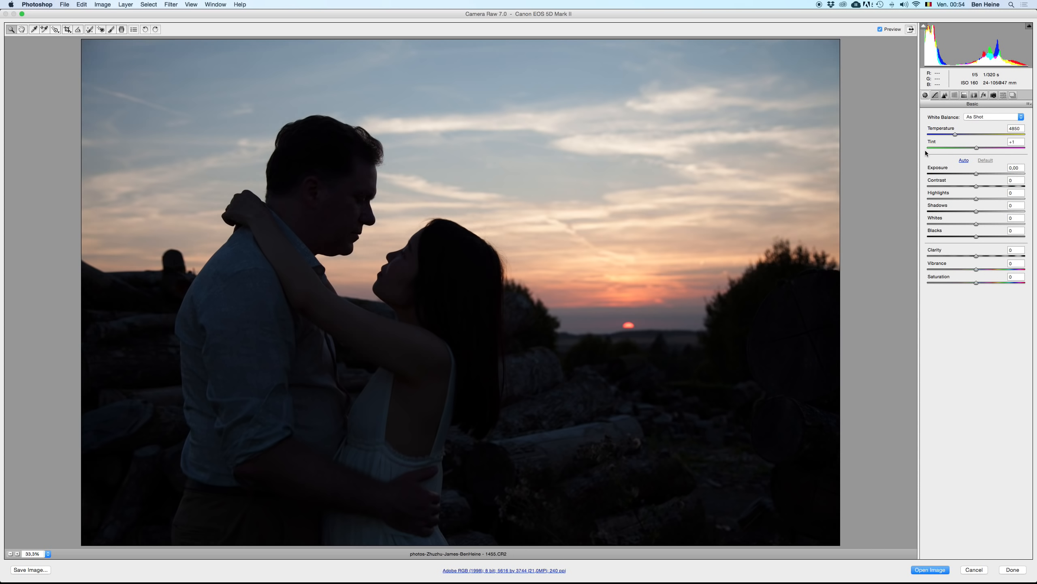
- Set the white balance temperature to 5050 and the tint to -7, with the exposure at 0
click(961, 134)
drag(947, 132, 949, 132)
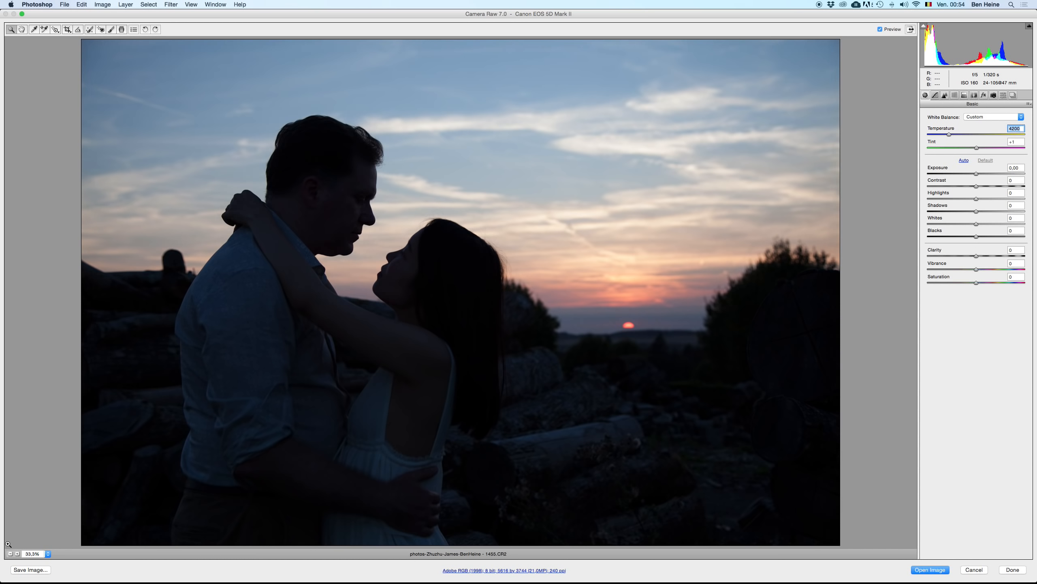
click(10, 553)
click(10, 554)
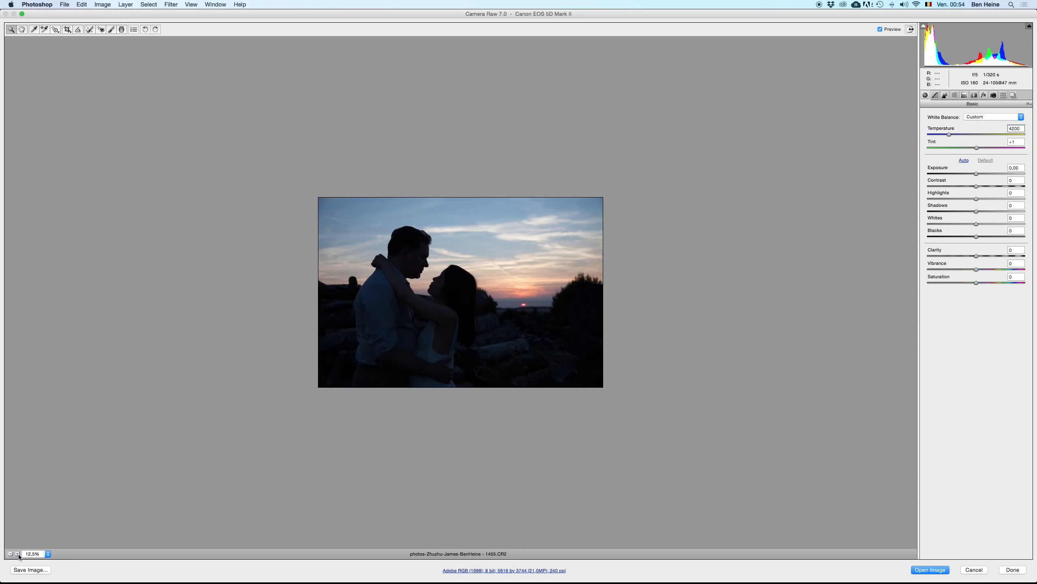
click(17, 554)
drag(949, 135, 976, 174)
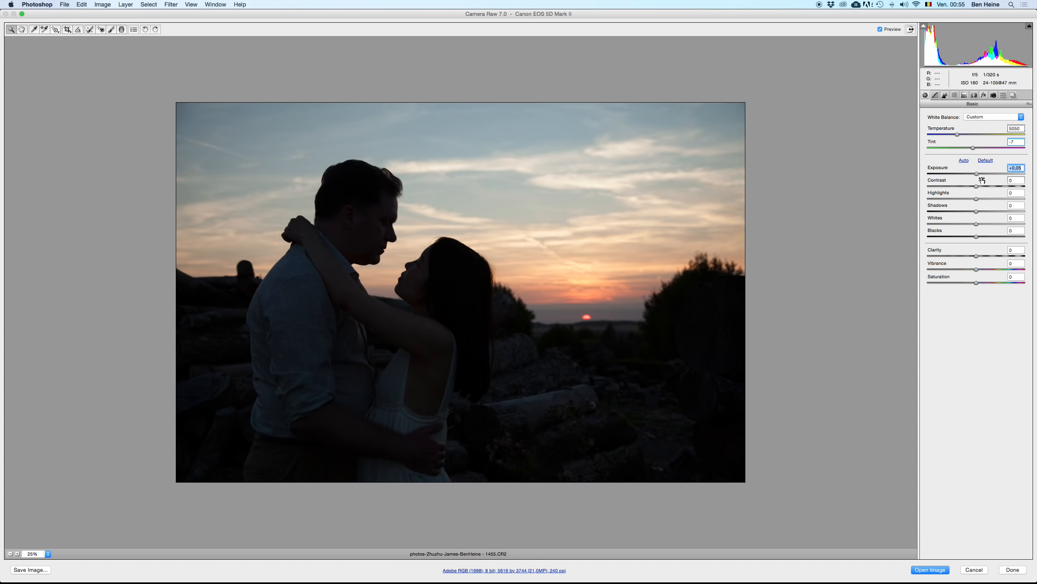
text(0)
- Raise the Blacks to +93 and examine the shadow detail on the couple and logs at several magnifications
mouse_move(1006, 237)
mouse_down()
mouse_move(979, 235)
mouse_move(1022, 237)
mouse_up()
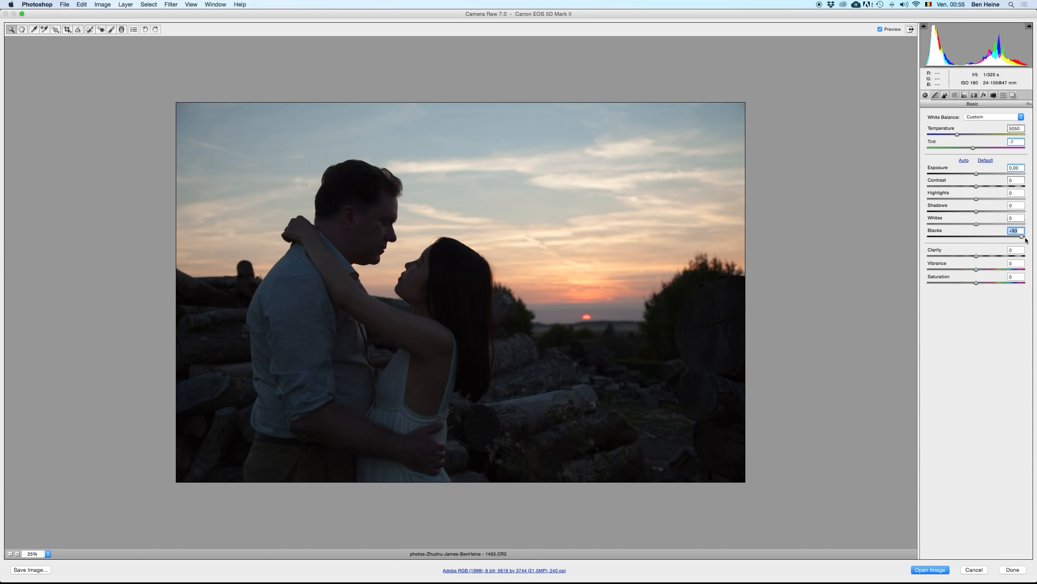
click(10, 553)
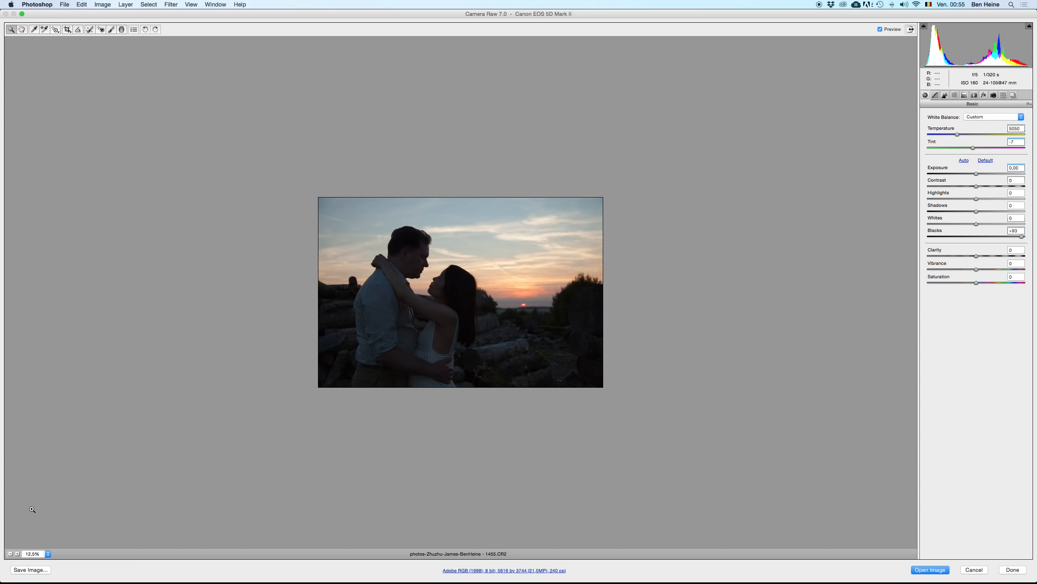
click(17, 553)
click(17, 553)
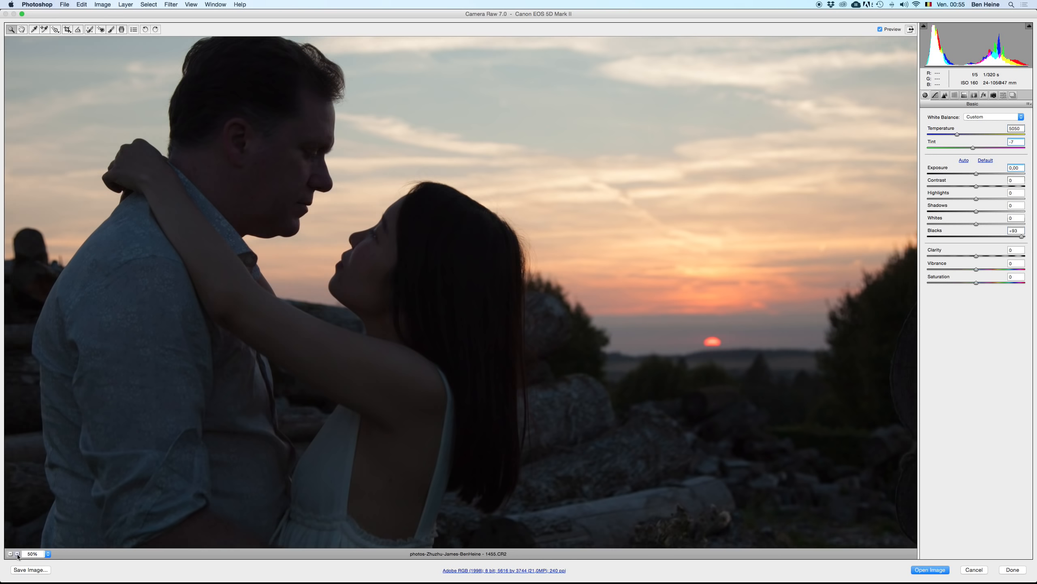
click(17, 553)
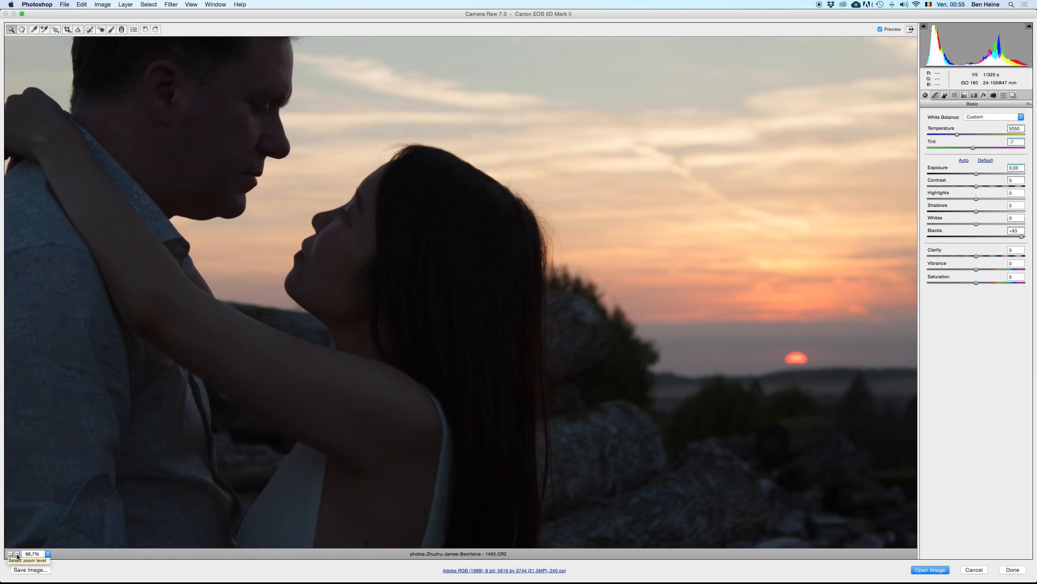
click(10, 553)
click(10, 553)
click(10, 553)
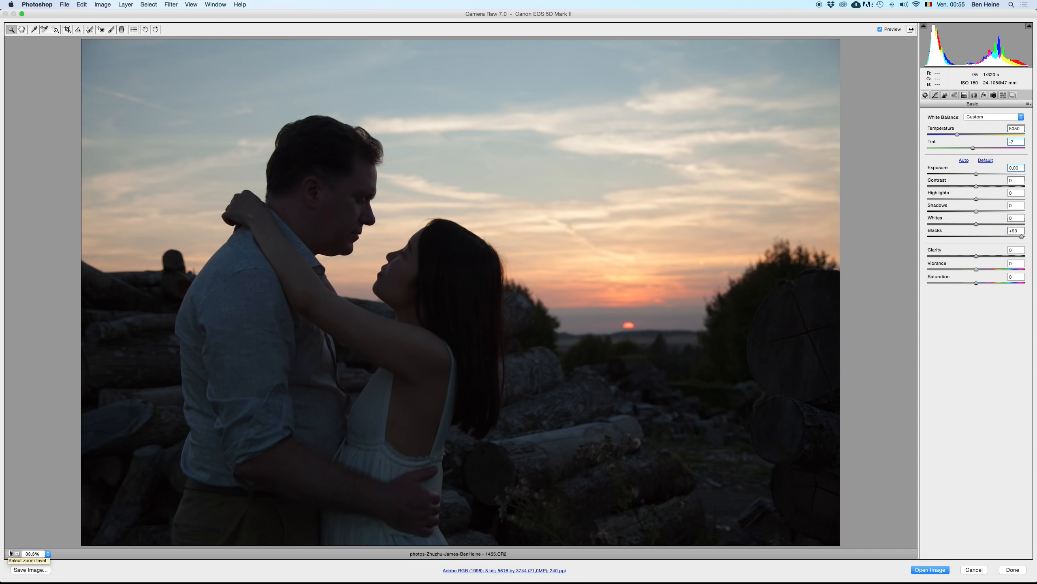
click(10, 553)
click(11, 553)
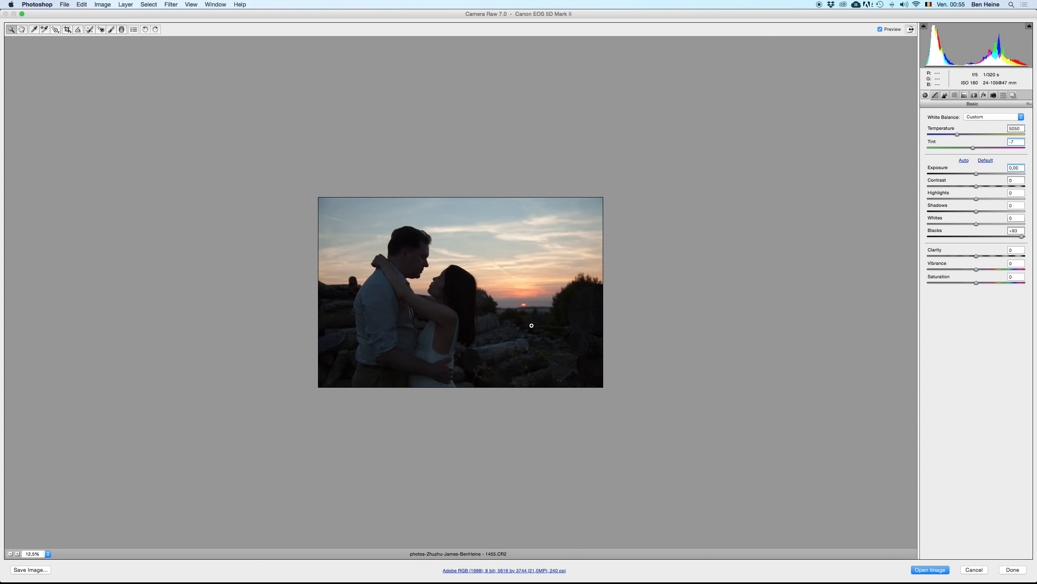
click(17, 553)
click(17, 553)
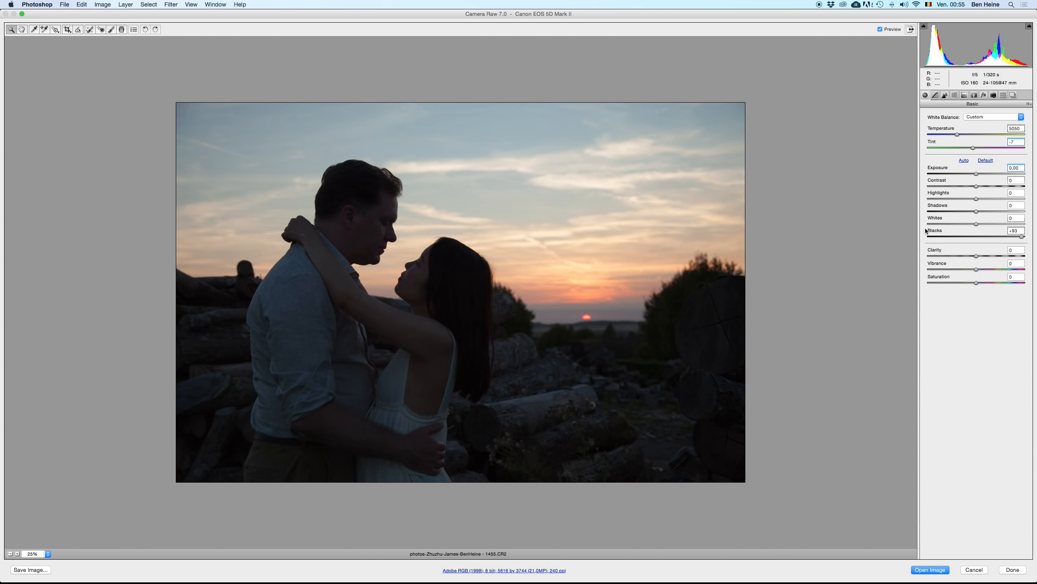
- Compare lighter and darker Blacks settings on the whole photo and settle on +26
click(1003, 237)
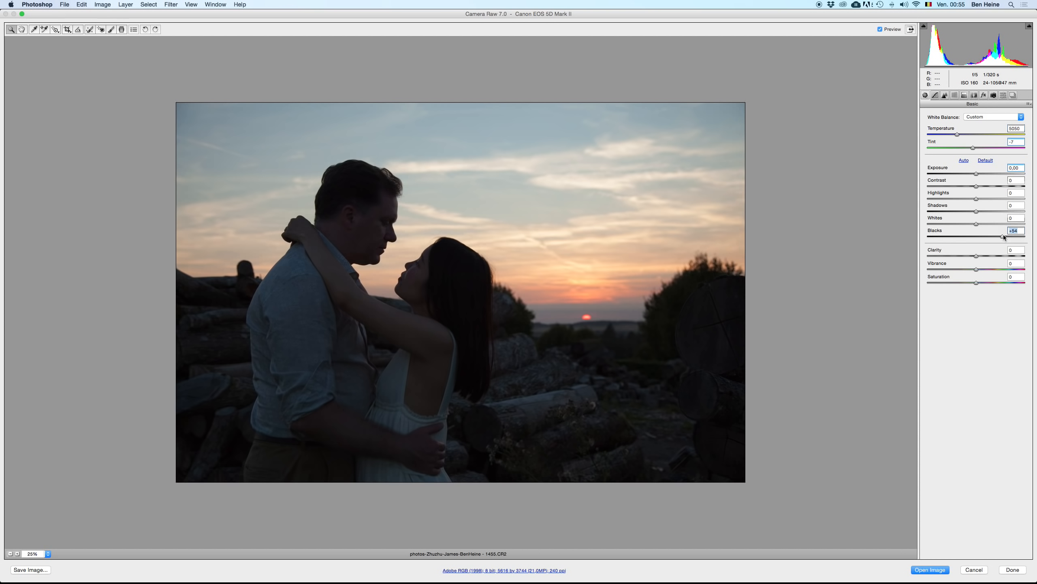
click(981, 237)
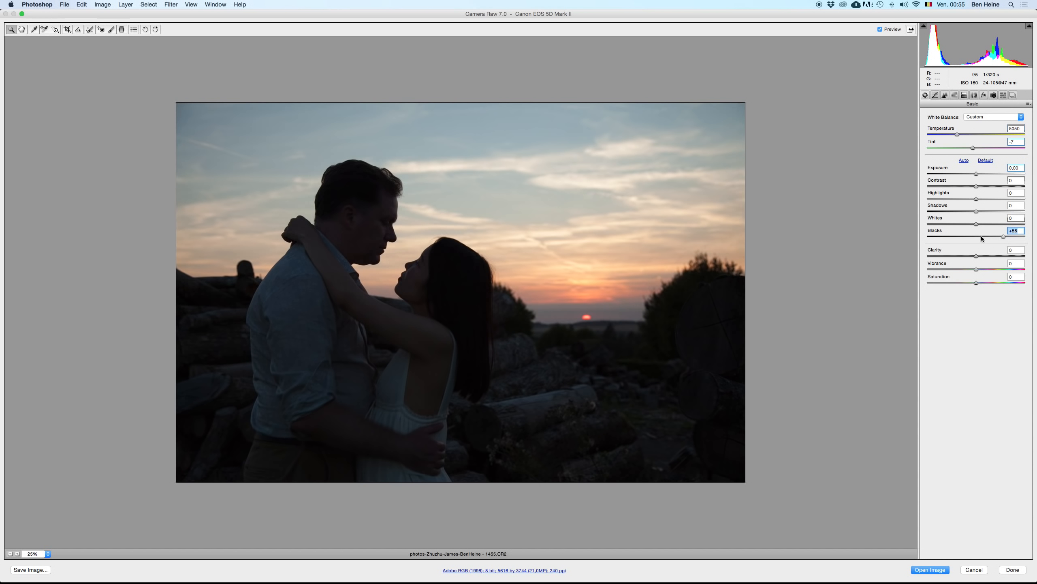
click(10, 553)
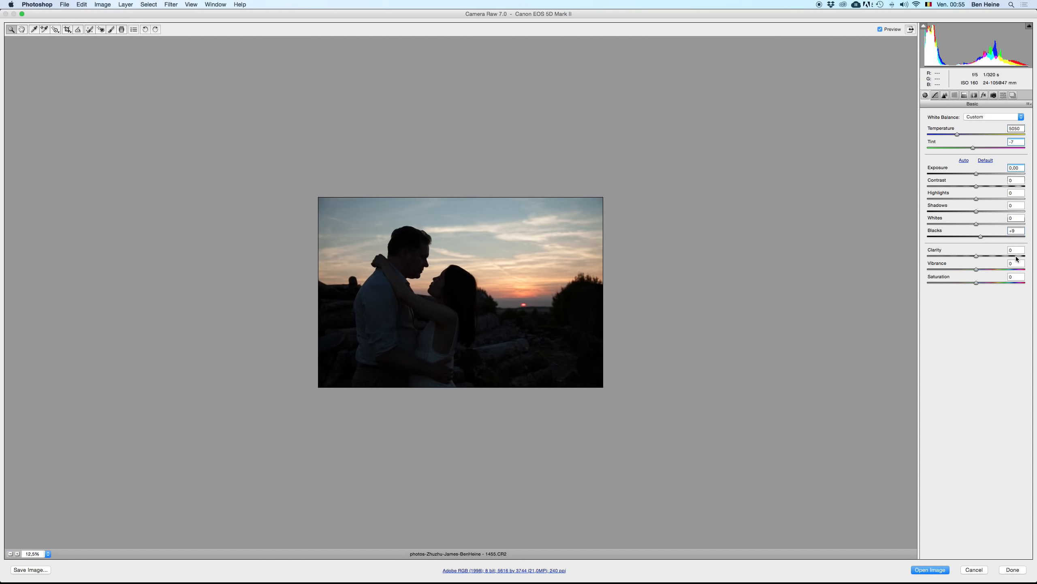
click(1015, 237)
click(1000, 236)
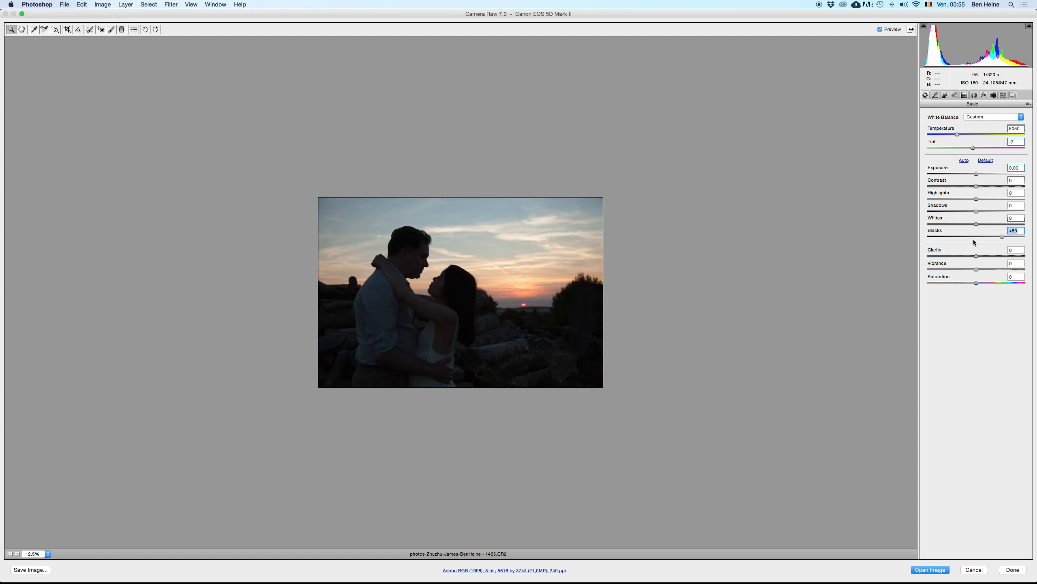
click(959, 237)
click(951, 237)
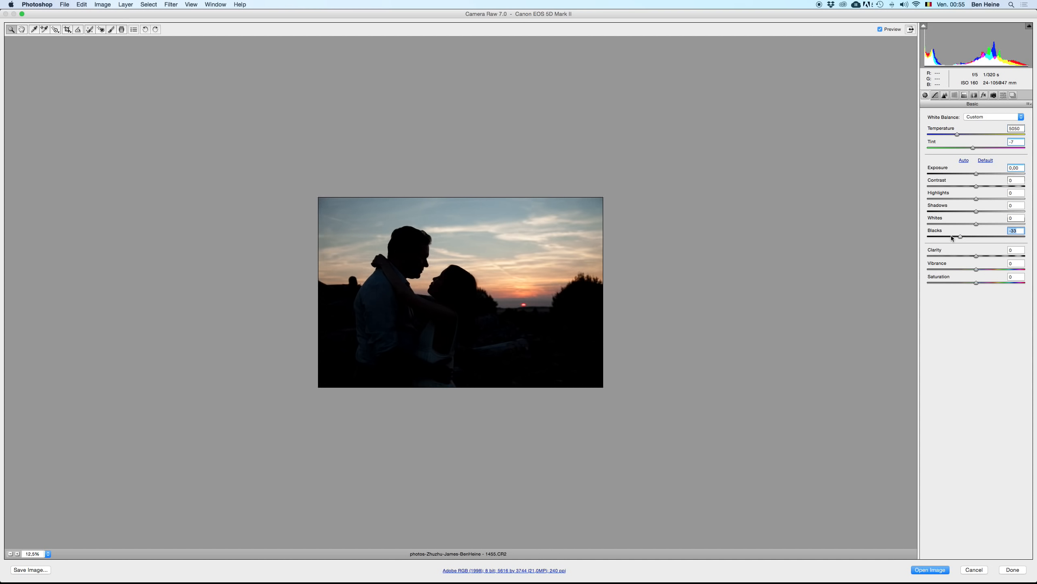
click(983, 237)
click(996, 237)
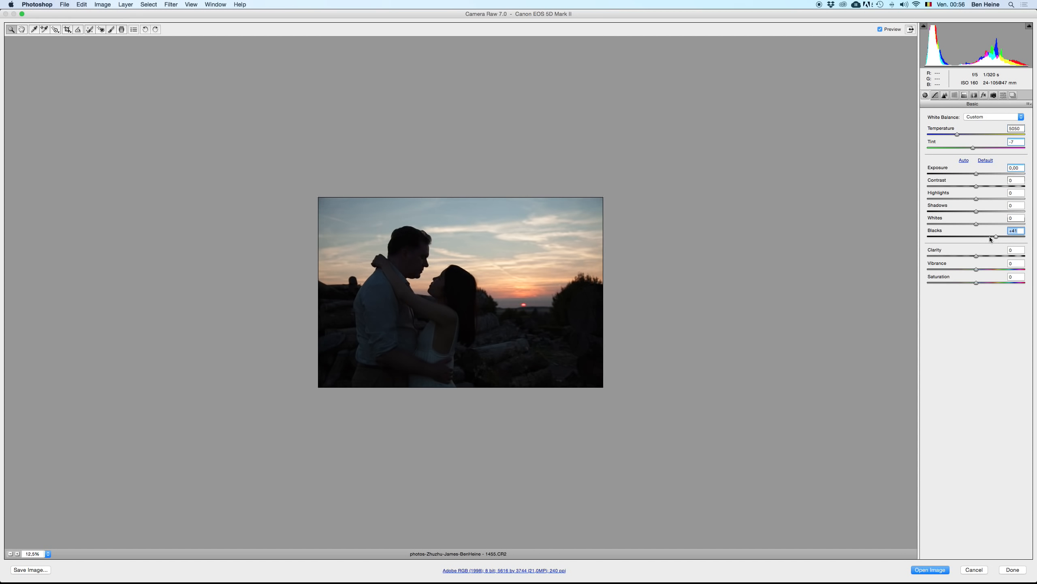
click(971, 237)
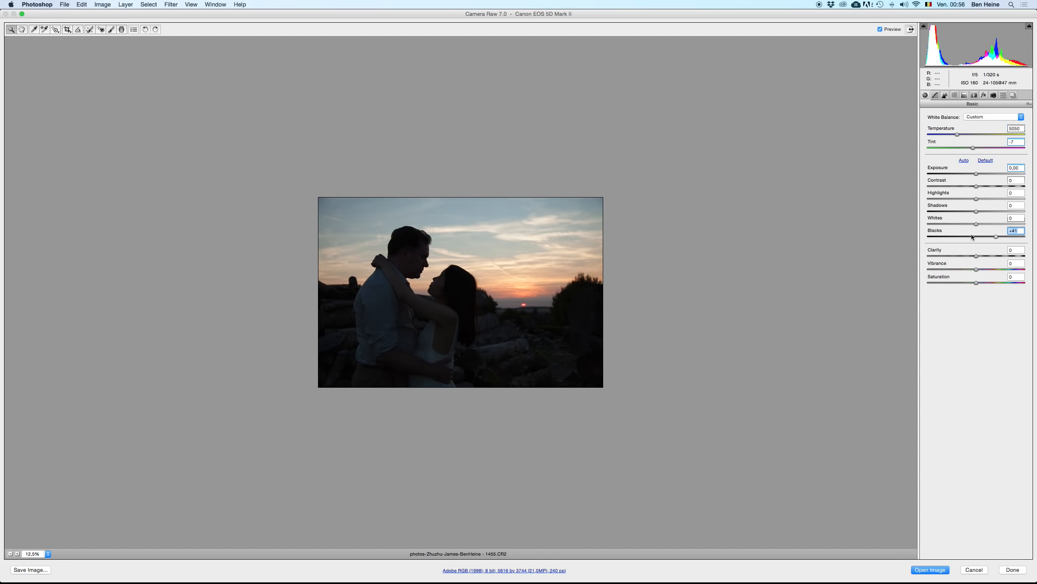
click(946, 236)
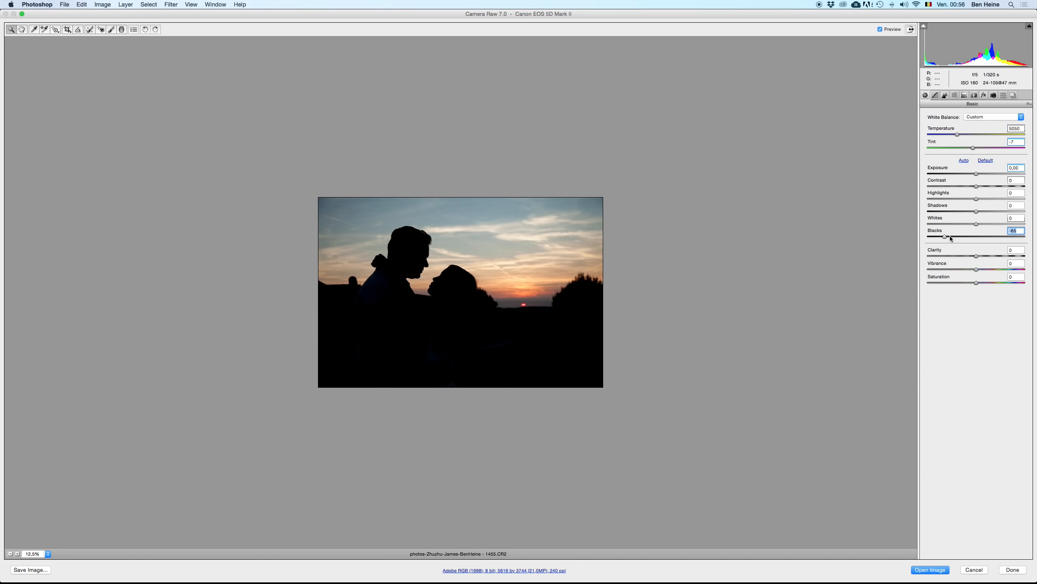
click(995, 237)
drag(991, 239, 989, 237)
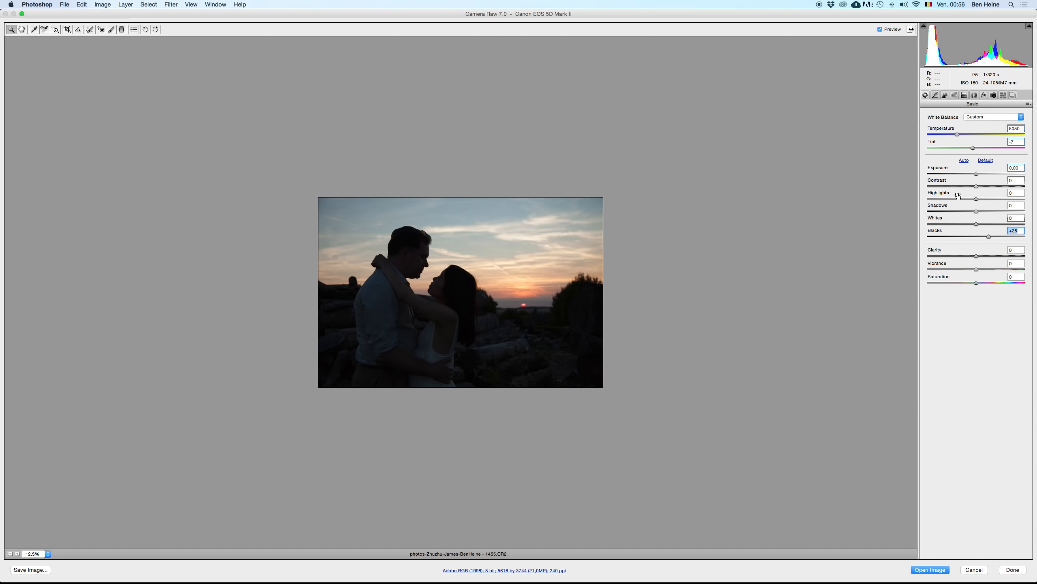
- Set the Saturation to +18 and the Vibrance to +65 after trying a much stronger Saturation
click(1007, 282)
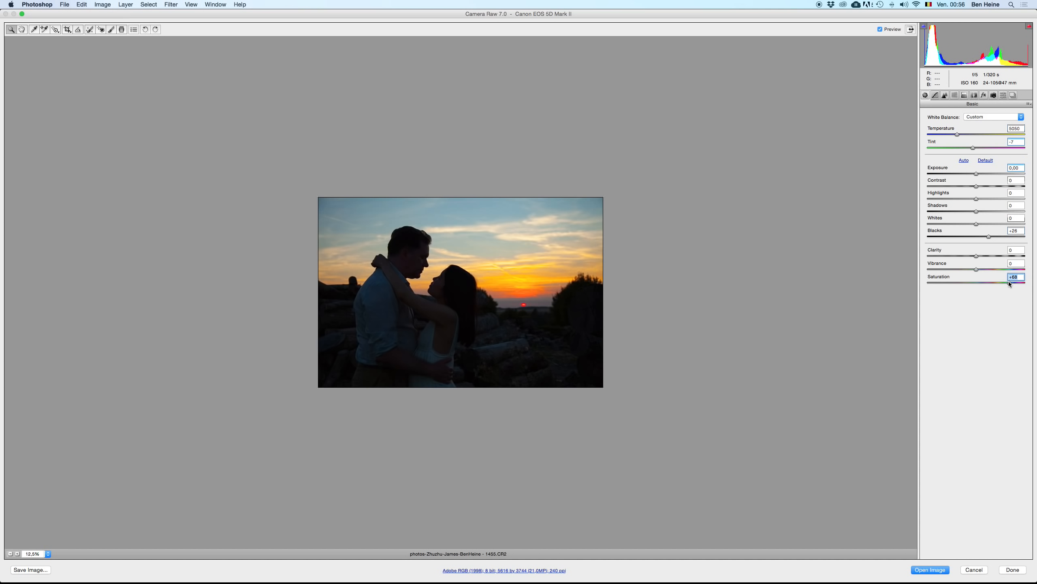
click(985, 283)
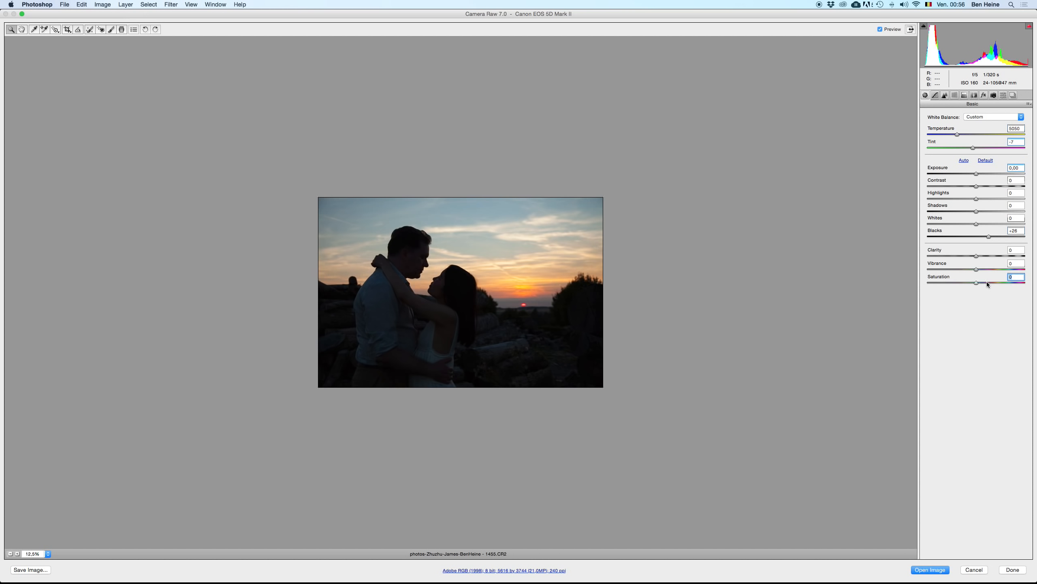
key(shift+Tab)
click(1015, 270)
drag(1015, 270, 1007, 270)
- Reduce the Highlights to -58 and examine the couple and sunset sky at up to 50% before returning to 12.5%
mouse_move(941, 199)
mouse_down()
mouse_move(969, 200)
mouse_move(938, 200)
mouse_up()
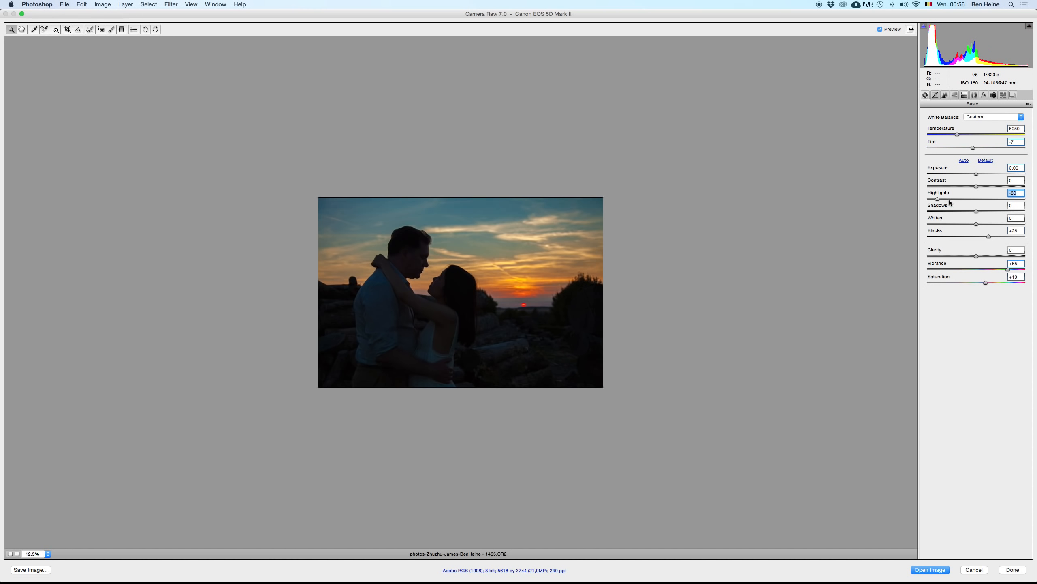
click(948, 199)
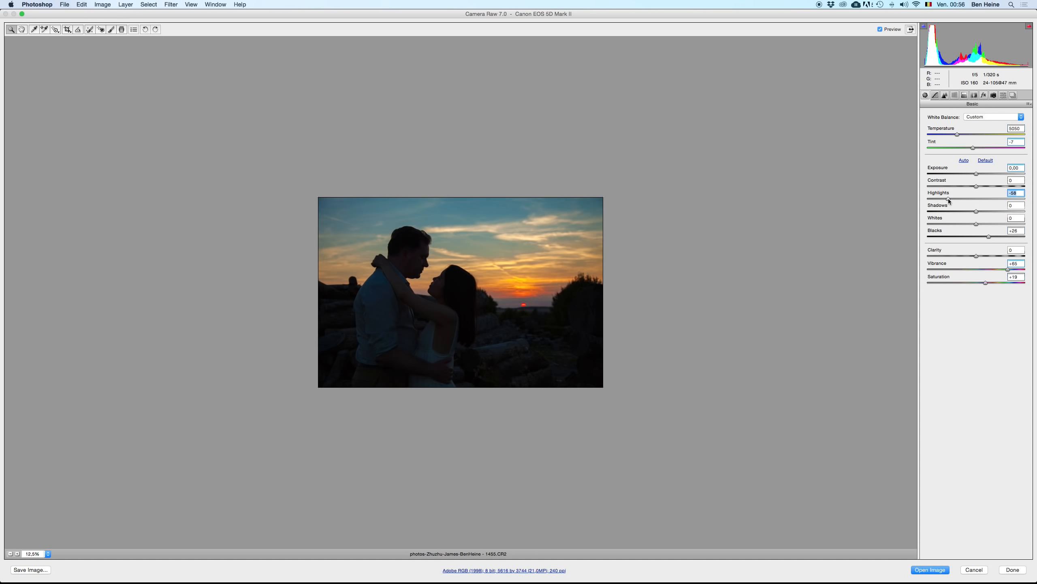
click(17, 553)
click(17, 553)
click(17, 553)
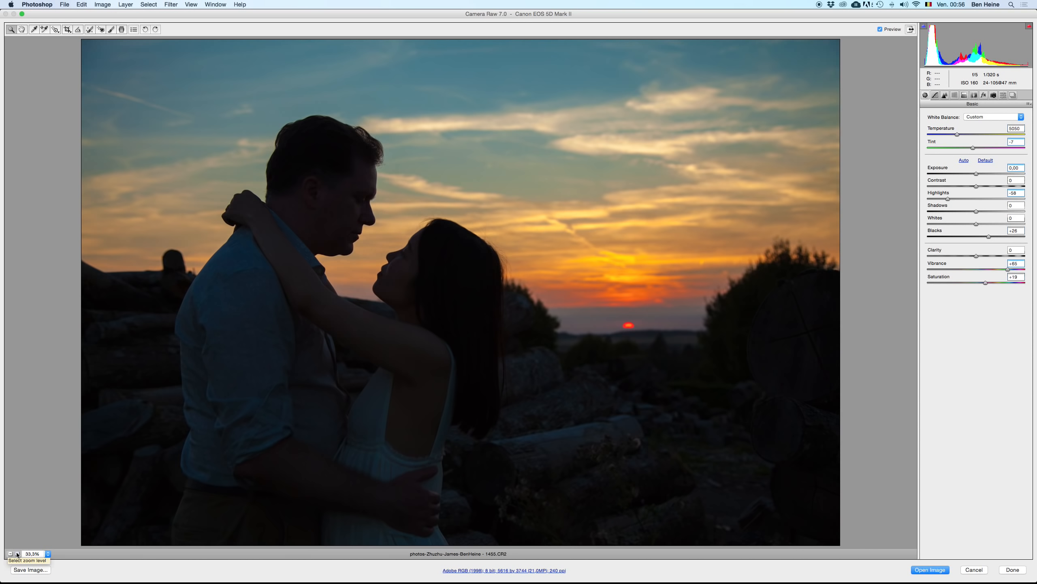
click(17, 553)
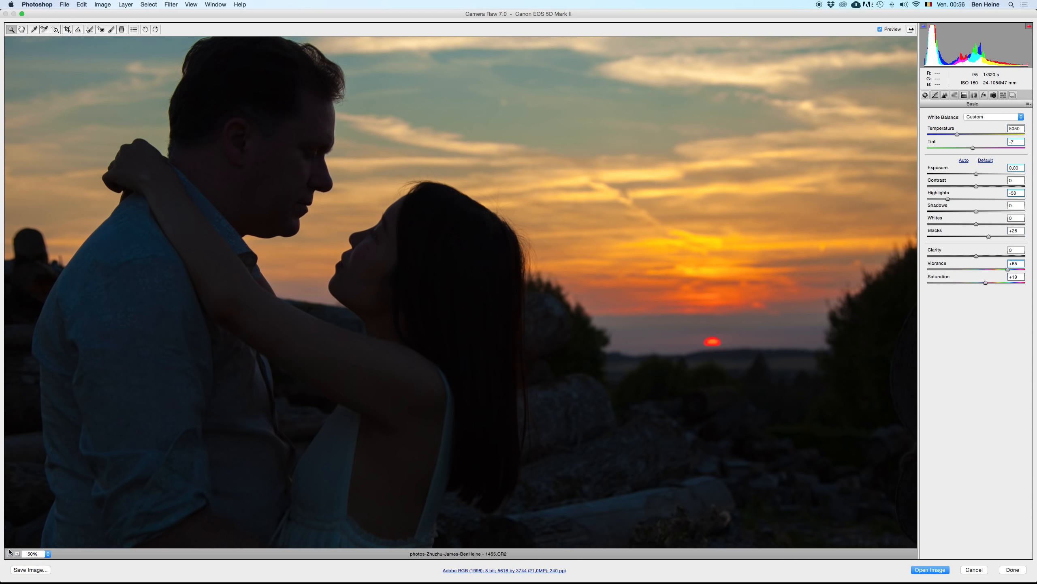
click(9, 553)
click(9, 553)
click(10, 553)
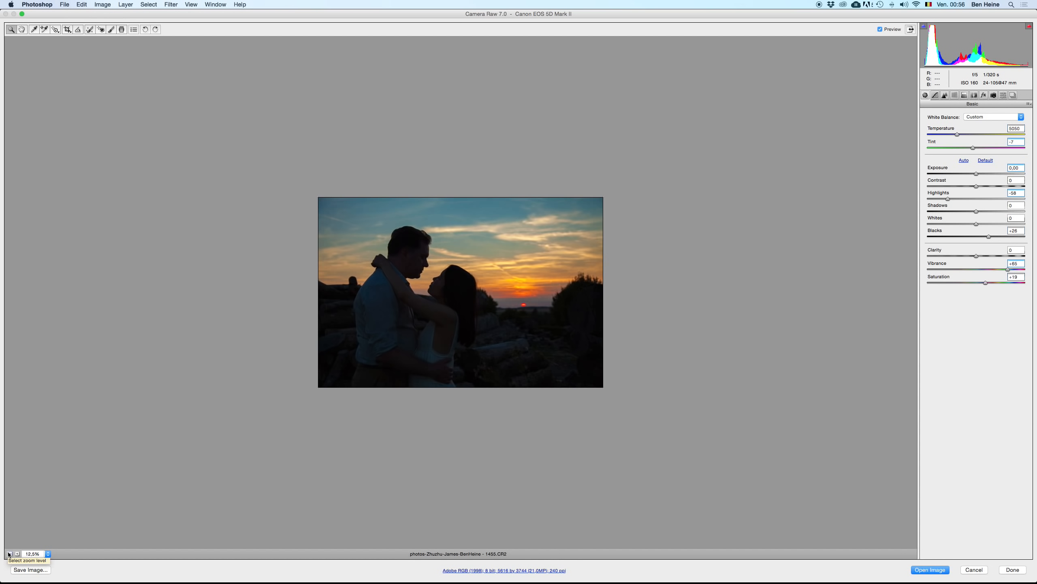
- Try a strong Clarity of +87 on the enlarged photo, then bring it back close to zero
click(1017, 256)
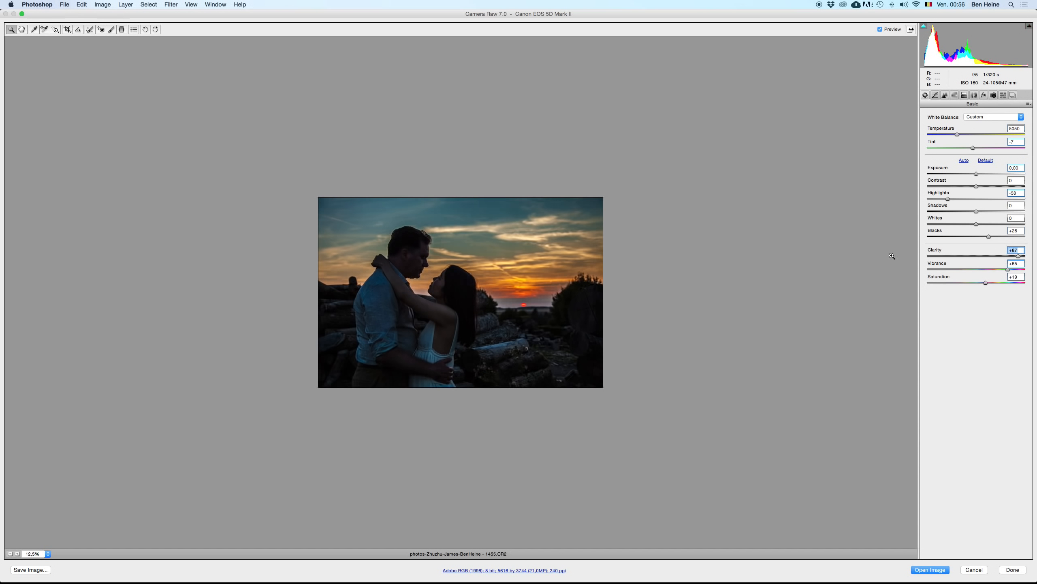
click(17, 554)
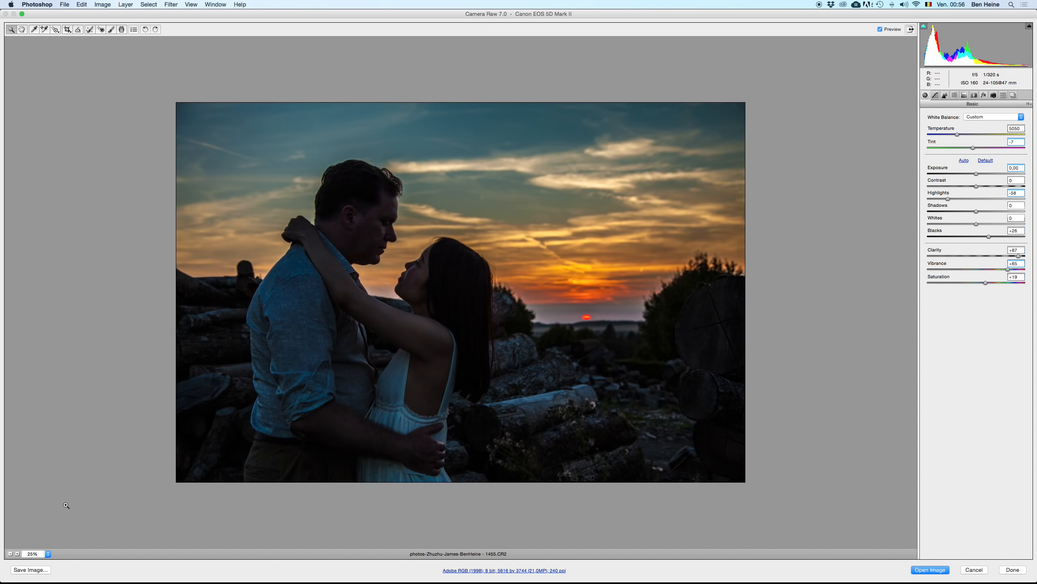
click(979, 256)
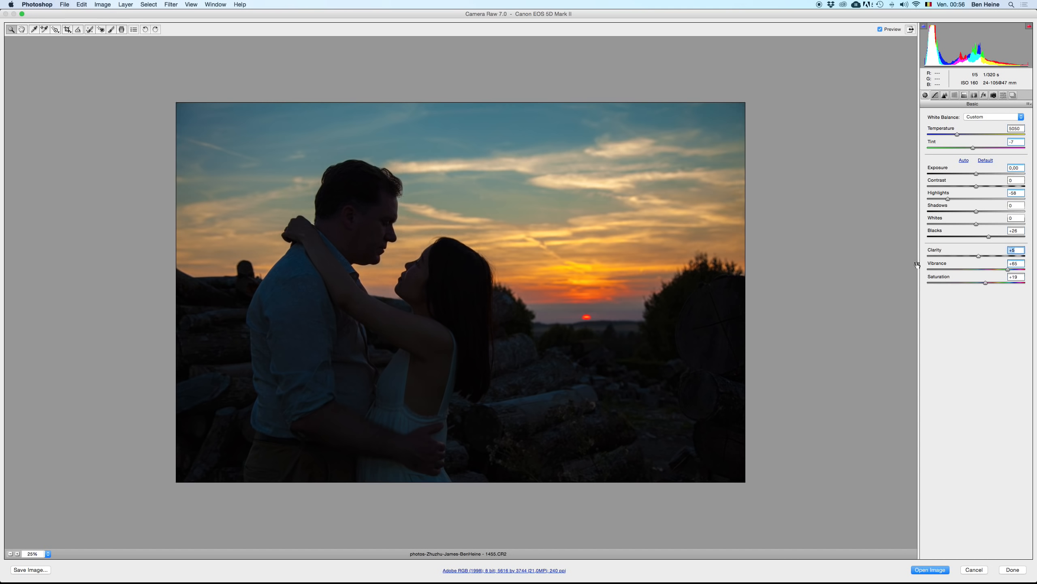
- Try softening the photo with Clarity down to -94, inspect it at up to 50%, and return Clarity to +5
click(17, 553)
drag(1008, 255, 935, 257)
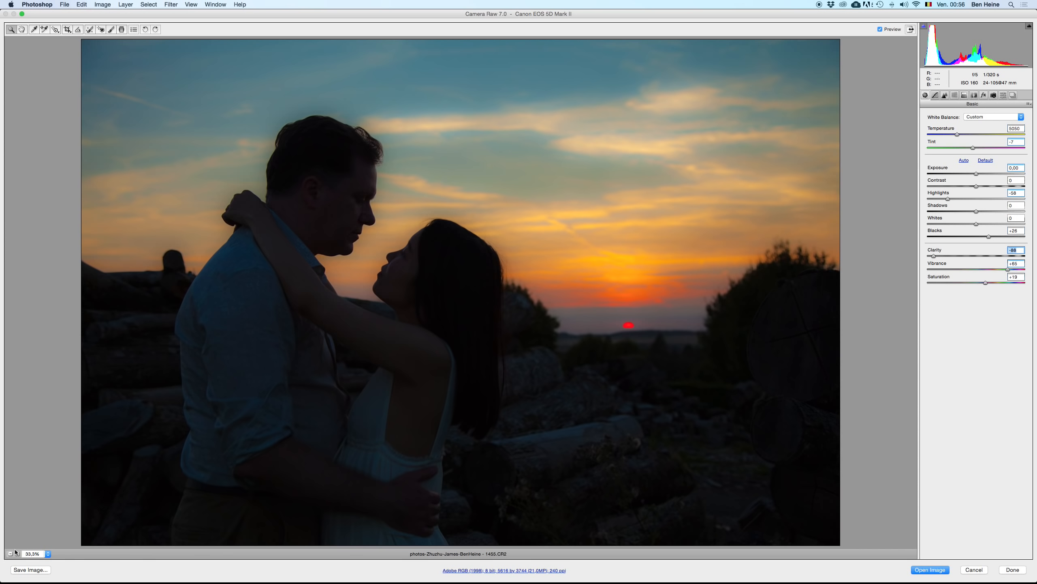
drag(934, 256, 930, 256)
click(17, 554)
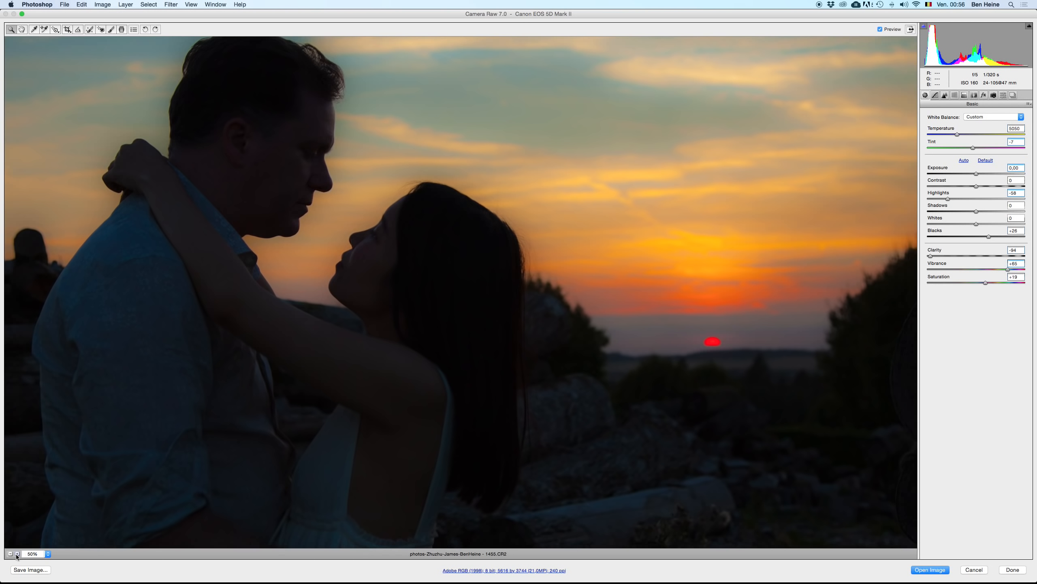
click(10, 554)
click(10, 554)
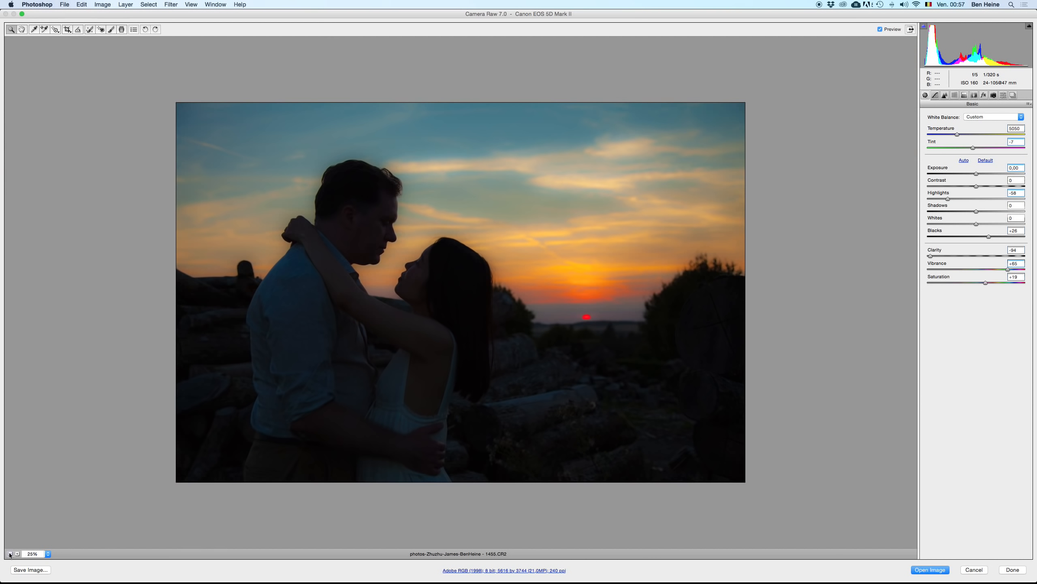
click(10, 554)
drag(932, 255, 993, 256)
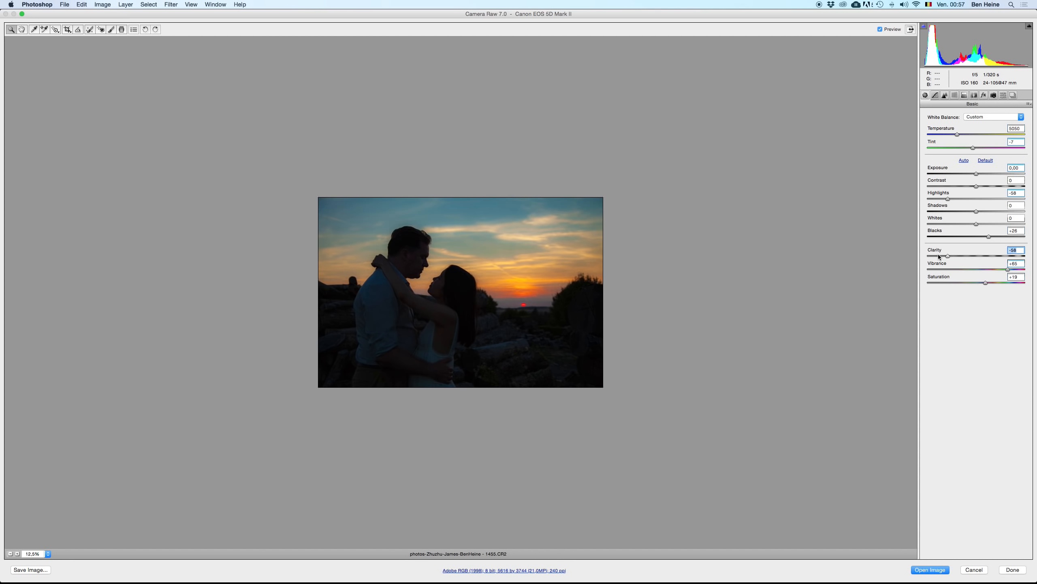
click(978, 256)
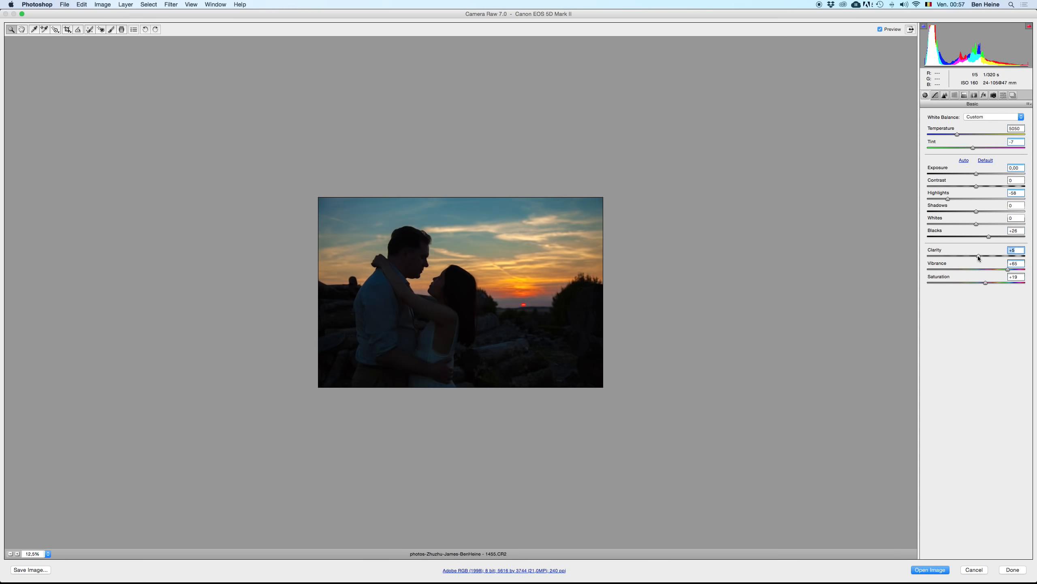
- Try a Clarity of +33 and examine the photo from a small overview up to 50% magnification
click(9, 553)
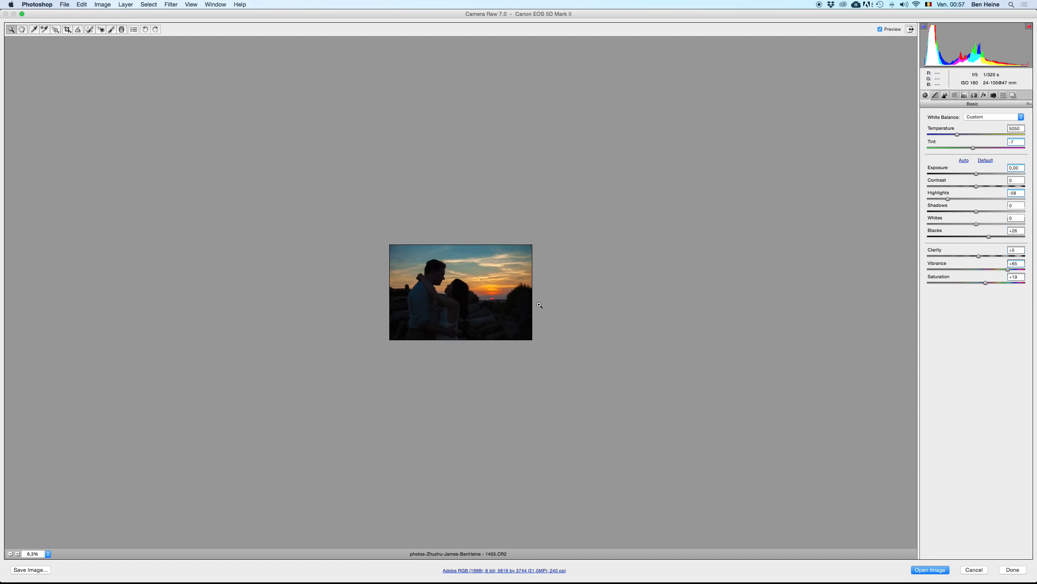
click(965, 256)
drag(964, 256, 992, 256)
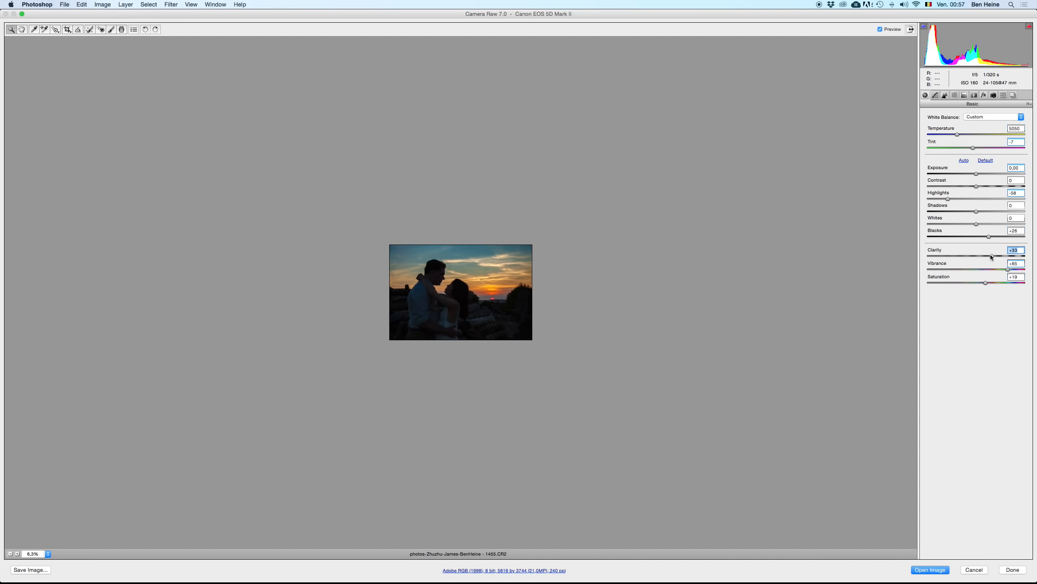
click(17, 553)
click(17, 553)
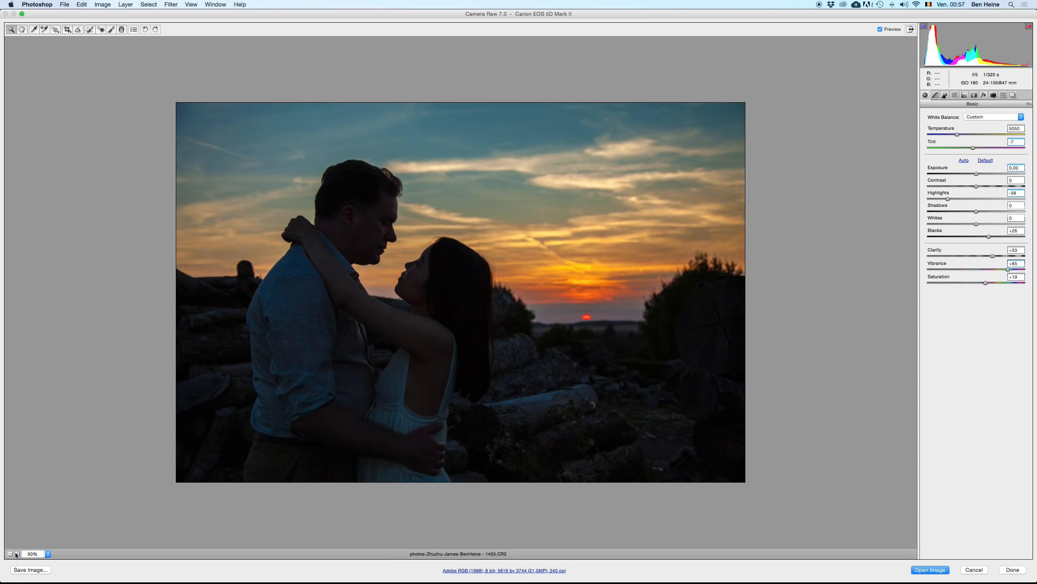
click(17, 554)
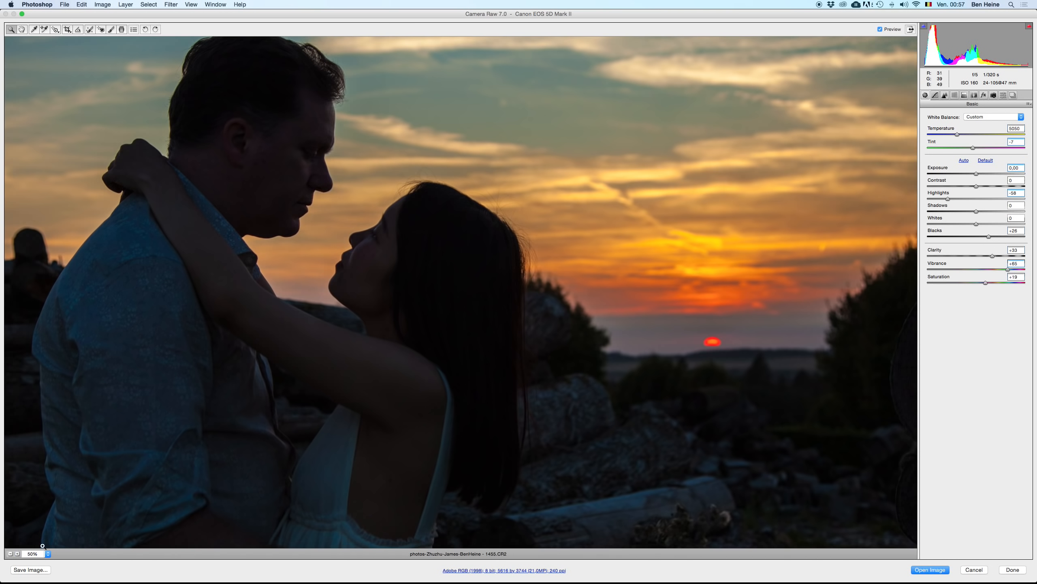
click(10, 554)
click(10, 553)
click(10, 553)
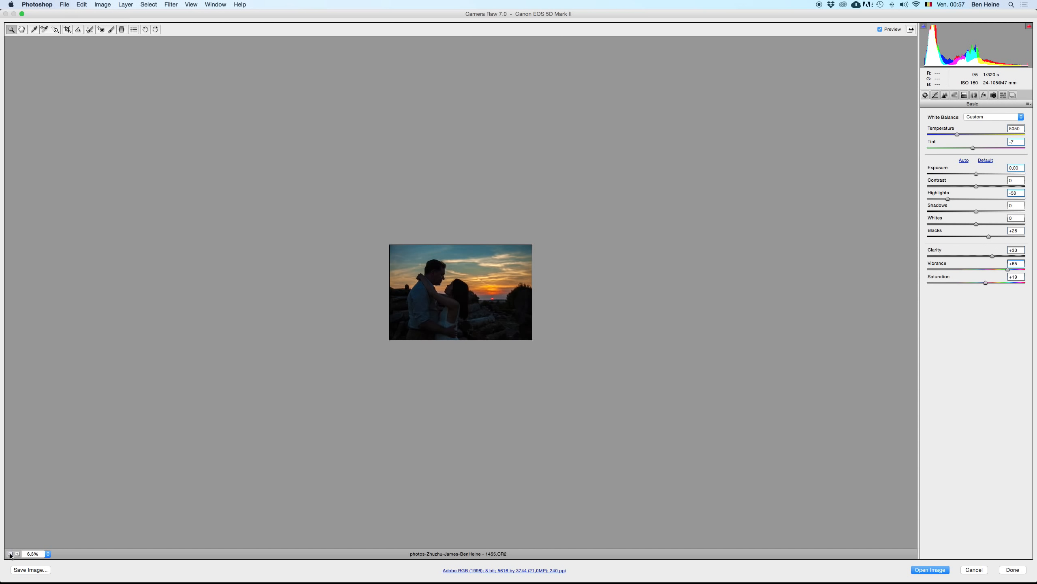
click(11, 553)
click(17, 553)
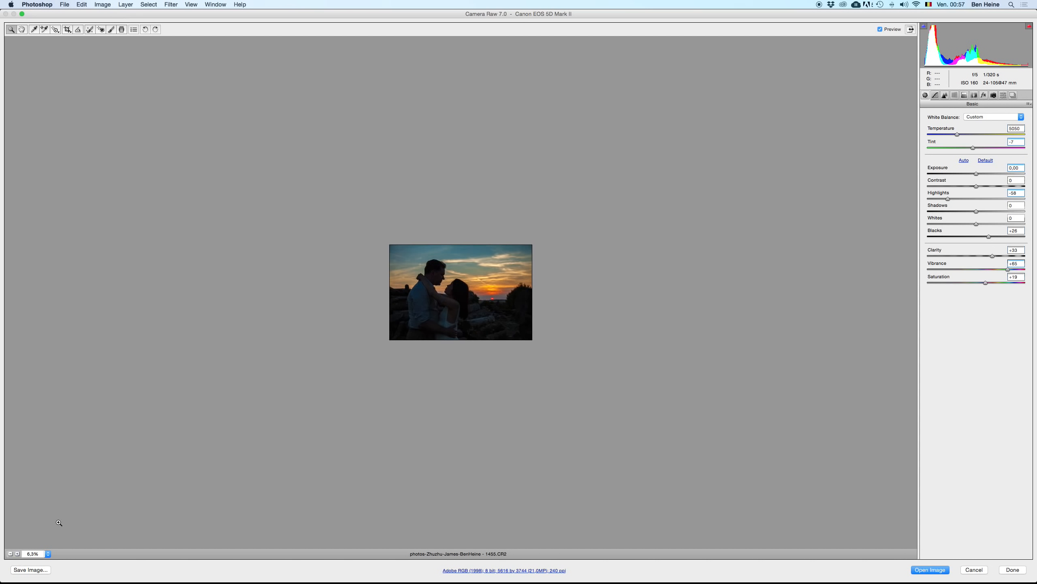
- Compare positive and negative Clarity settings on the small overview, settle on +13 and check it at 25%
click(983, 256)
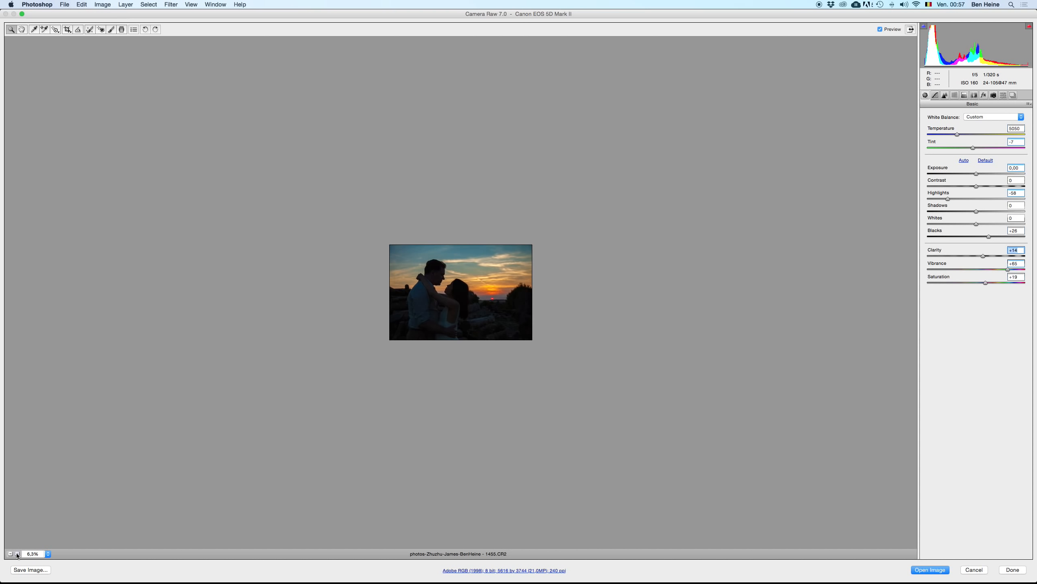
click(969, 256)
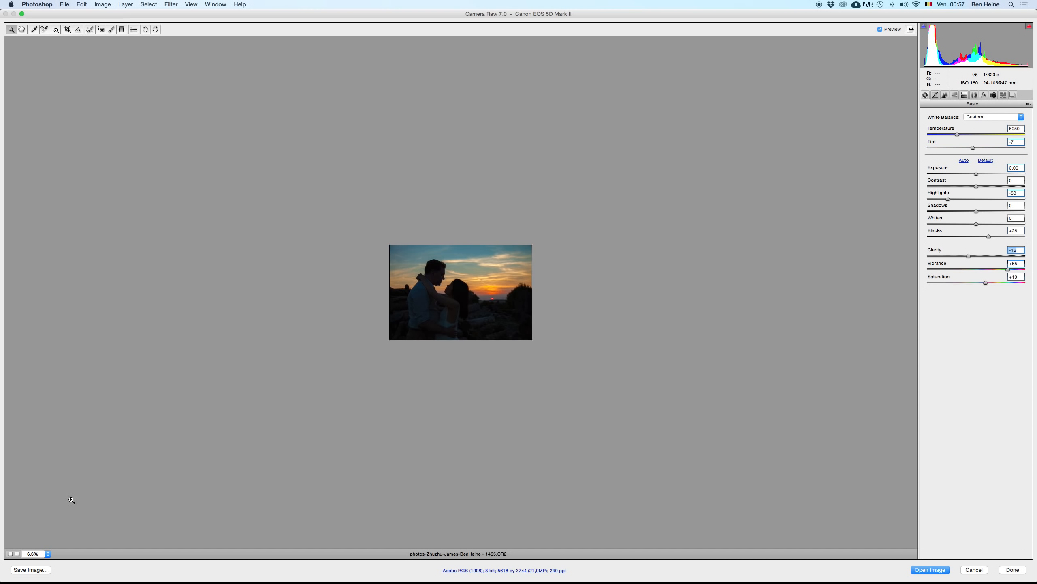
click(989, 256)
click(955, 256)
click(973, 256)
click(983, 256)
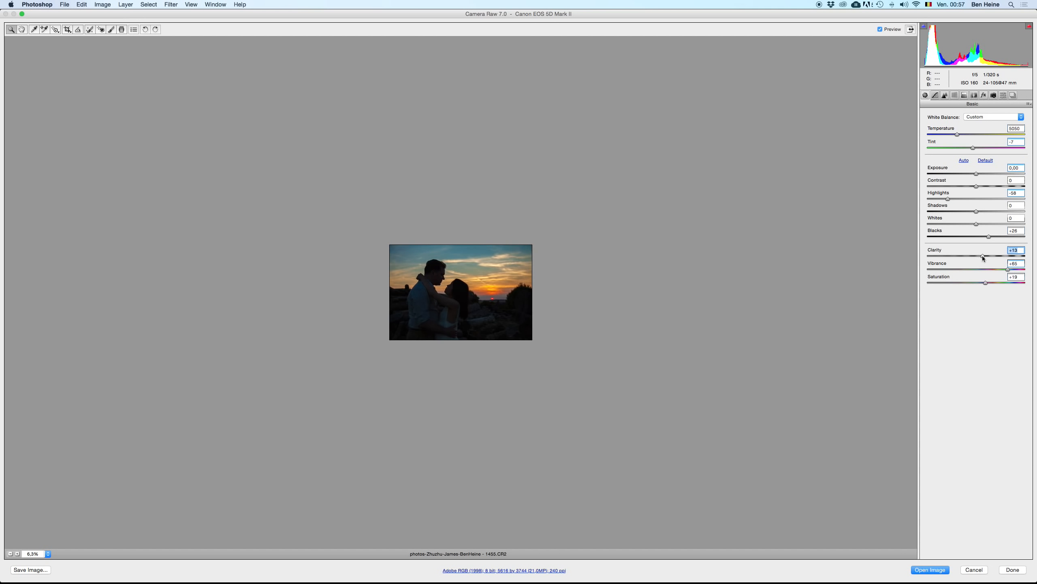
click(18, 554)
click(18, 553)
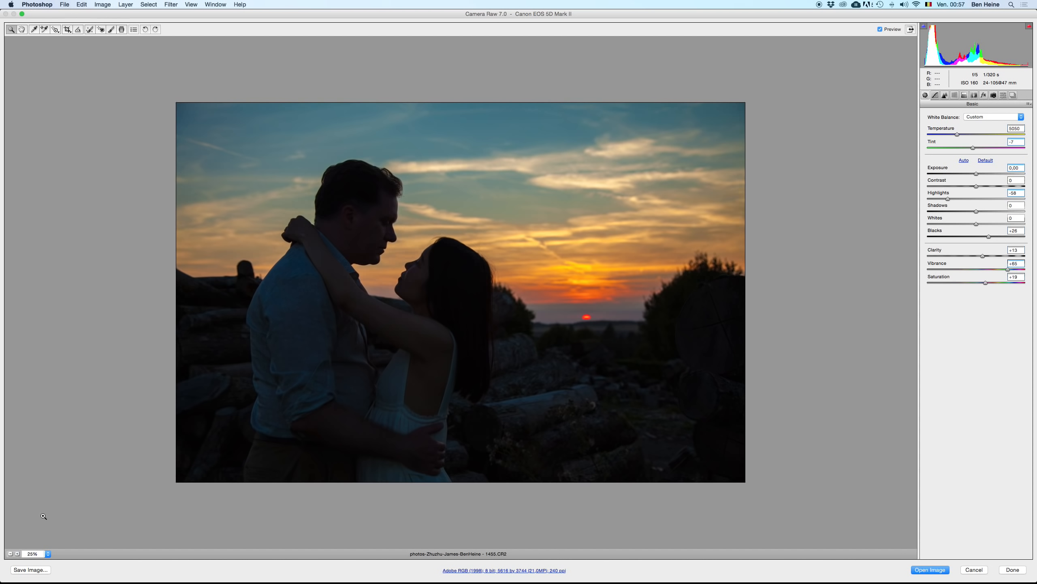
click(983, 257)
- Compare weaker and stronger Vibrance settings on the sunset colours and settle on +98
click(1023, 269)
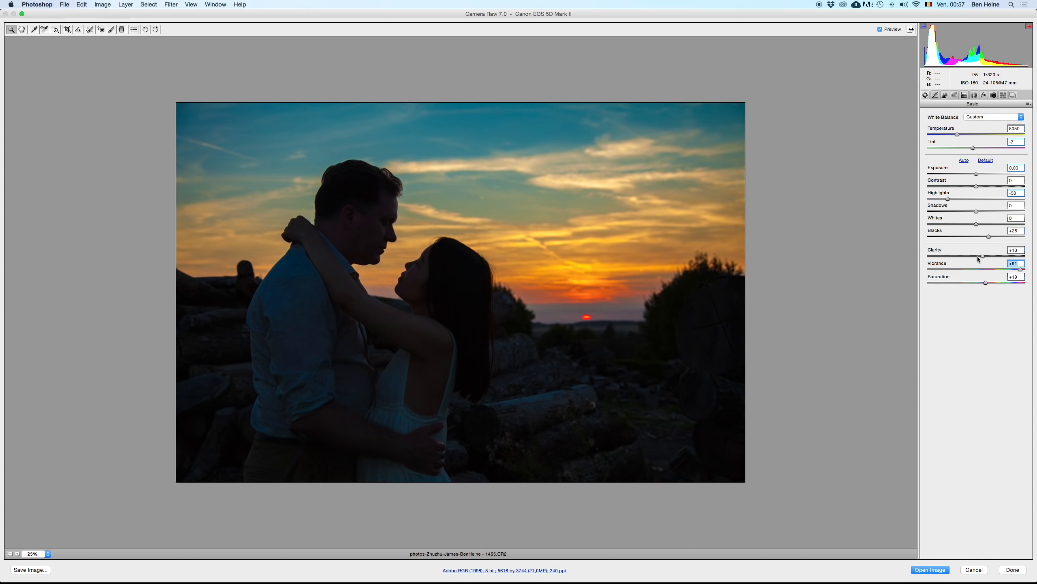
click(10, 554)
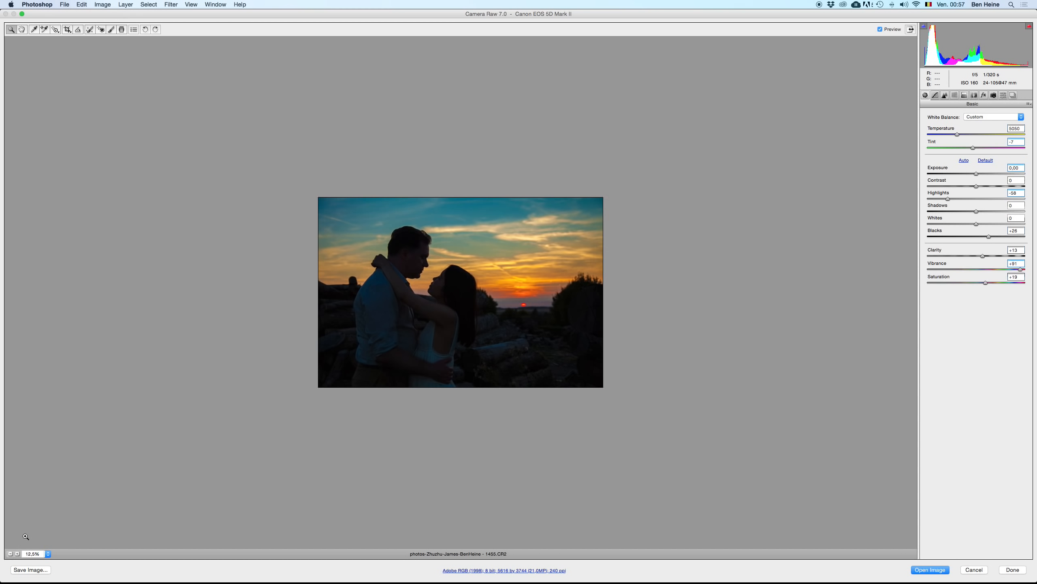
click(986, 269)
drag(986, 270, 1026, 273)
- Compare much lighter and darker Blacks settings on the silhouettes and settle on +43
click(17, 553)
drag(1004, 238, 1011, 237)
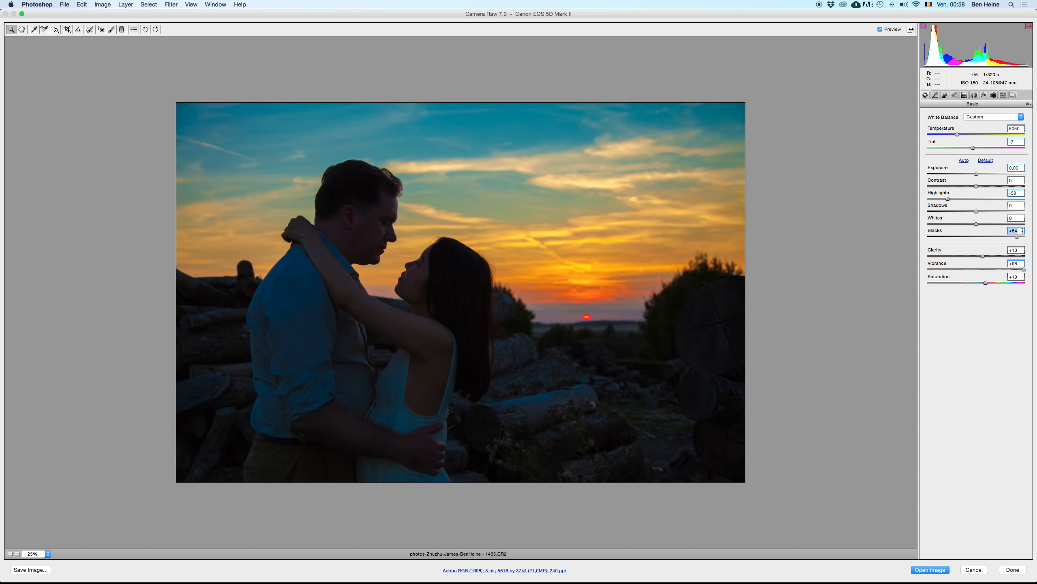
drag(980, 237, 957, 238)
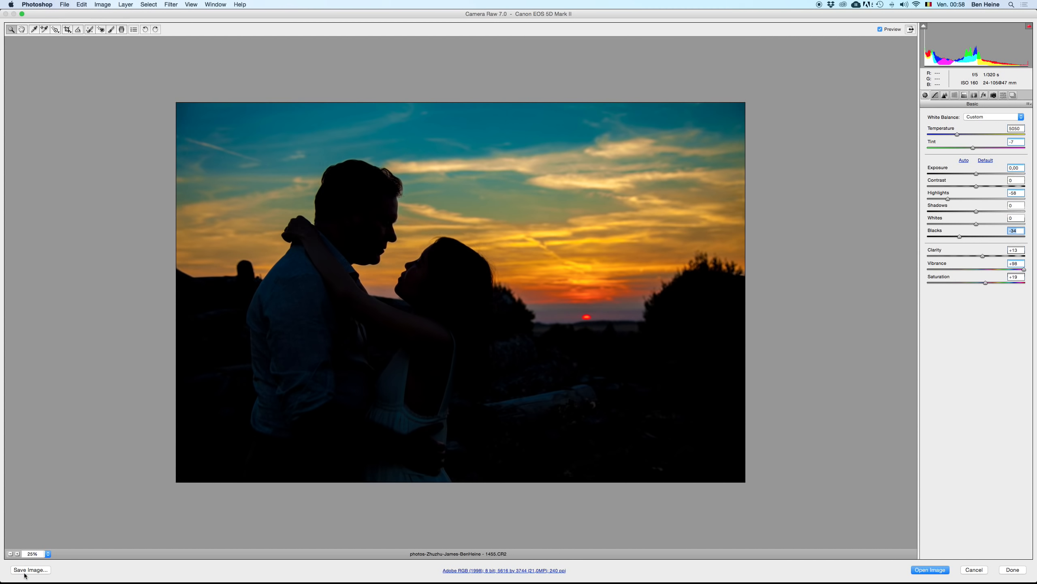
click(10, 553)
mouse_move(992, 237)
mouse_down()
mouse_move(1009, 238)
mouse_move(996, 236)
mouse_up()
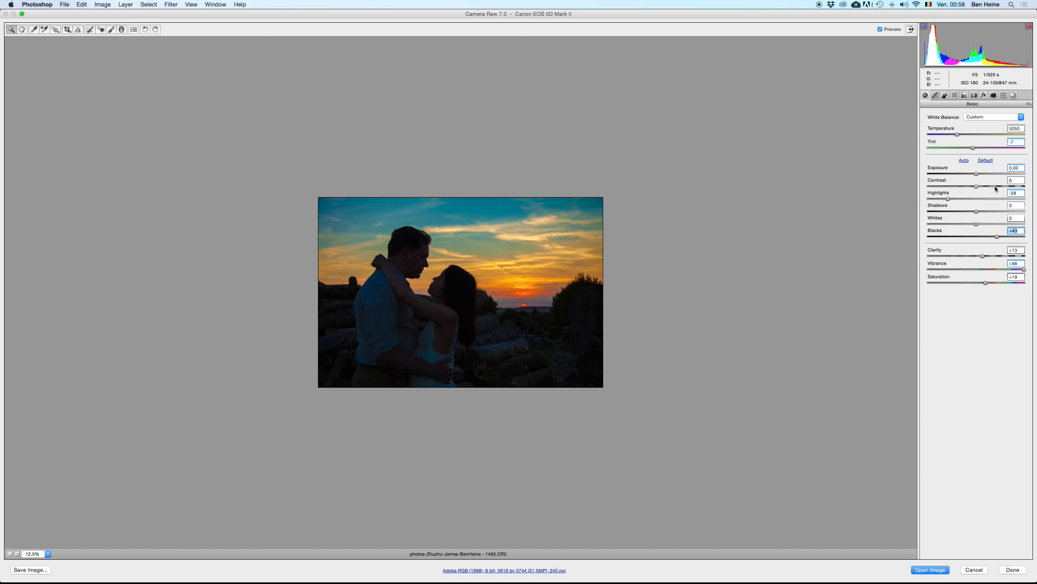
- Set the Contrast to -4, trying a much lower value and undoing it
drag(976, 186, 966, 189)
click(942, 186)
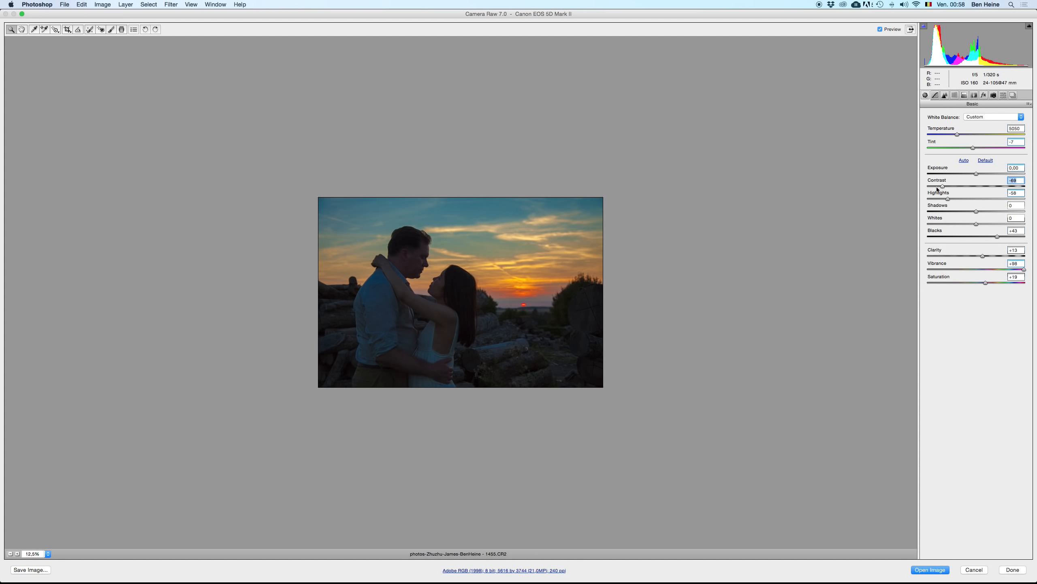
key(super+z)
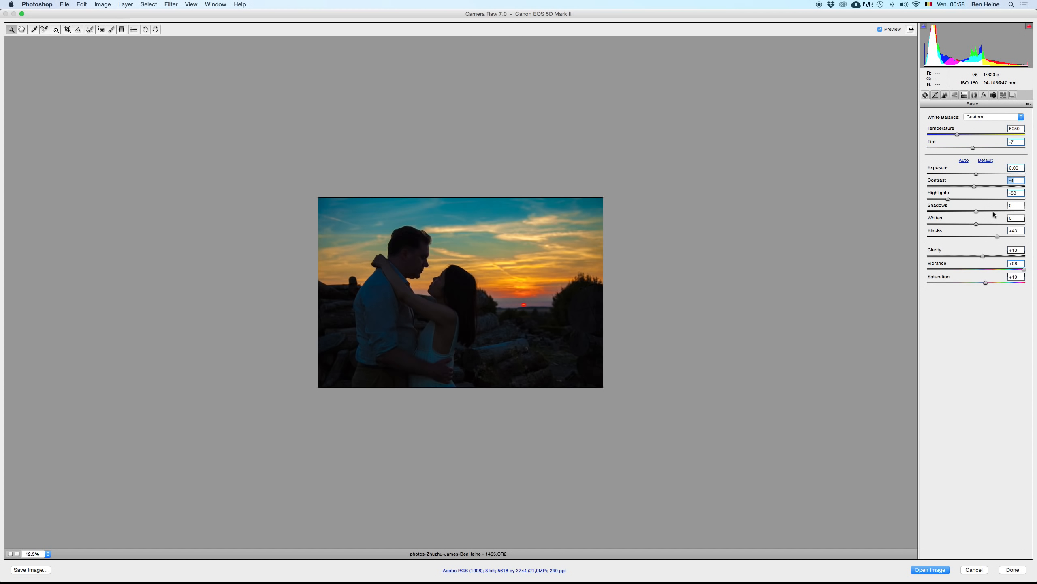
- Try raising and then lowering the Shadows, undoing each change
click(999, 210)
key(super+z)
click(950, 211)
key(super+z)
- Try higher and lower Whites settings, then reset the Whites to 0
drag(999, 224, 994, 223)
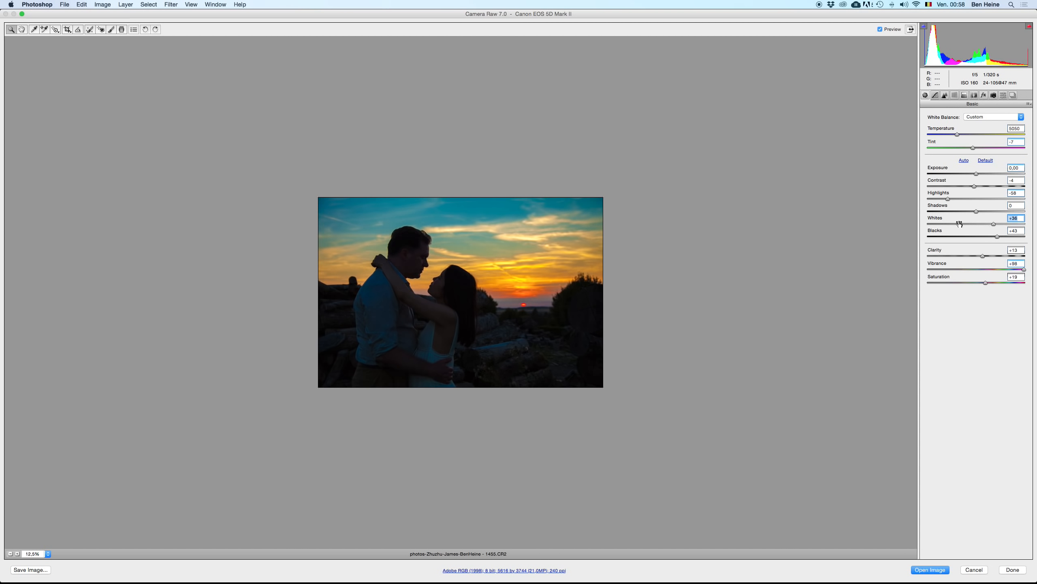
click(958, 223)
key(super+z)
double_click(977, 224)
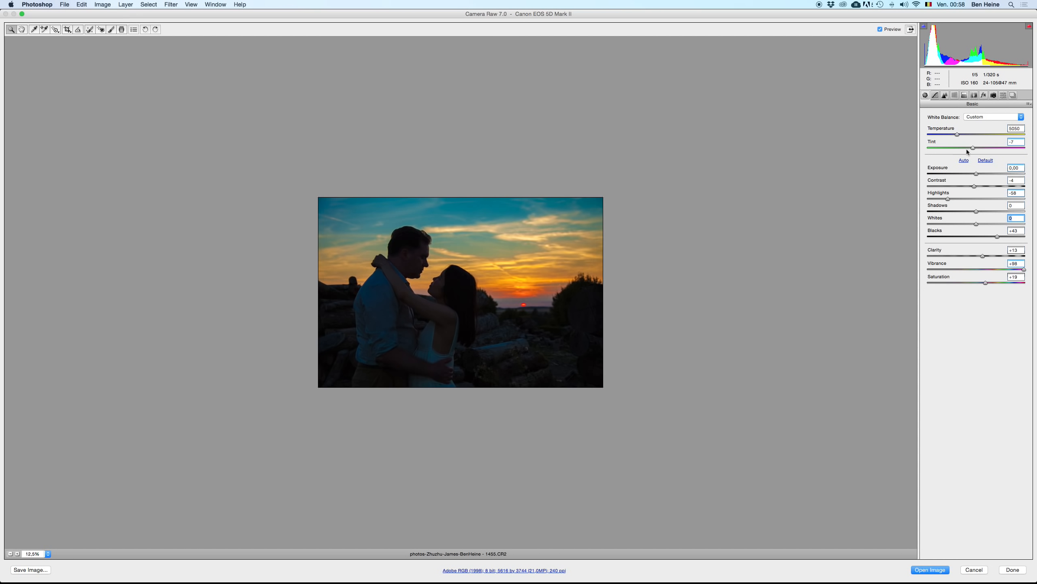
- Try shifting the Tint and Temperature, restore them to -7 and 5050, and check the photo at 25%
drag(978, 147, 970, 147)
key(super+z)
drag(961, 137, 962, 137)
click(18, 553)
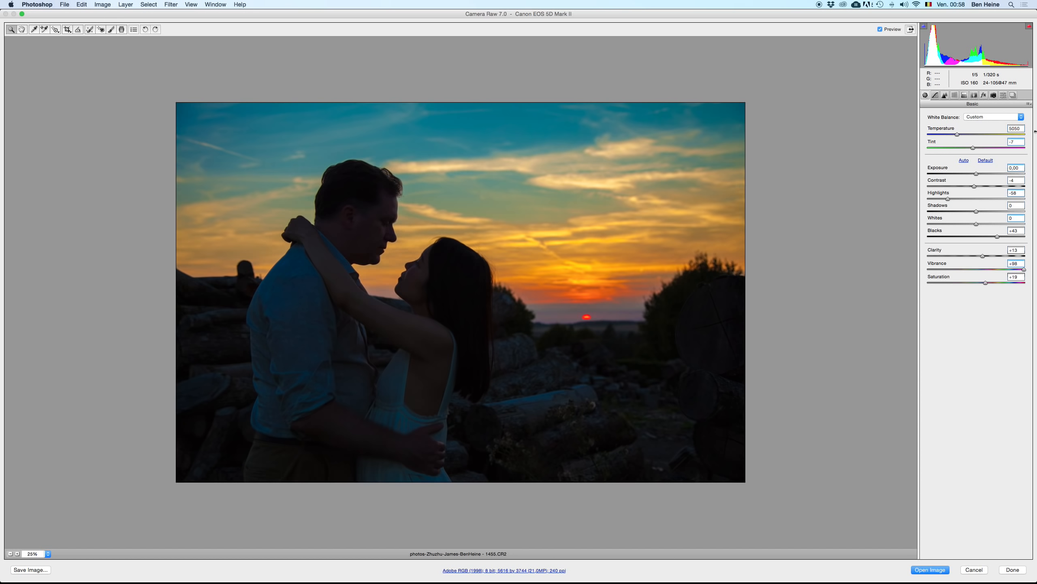
- Try raising the tone curve Darks to +33 and +47, resetting the value to 0
click(935, 96)
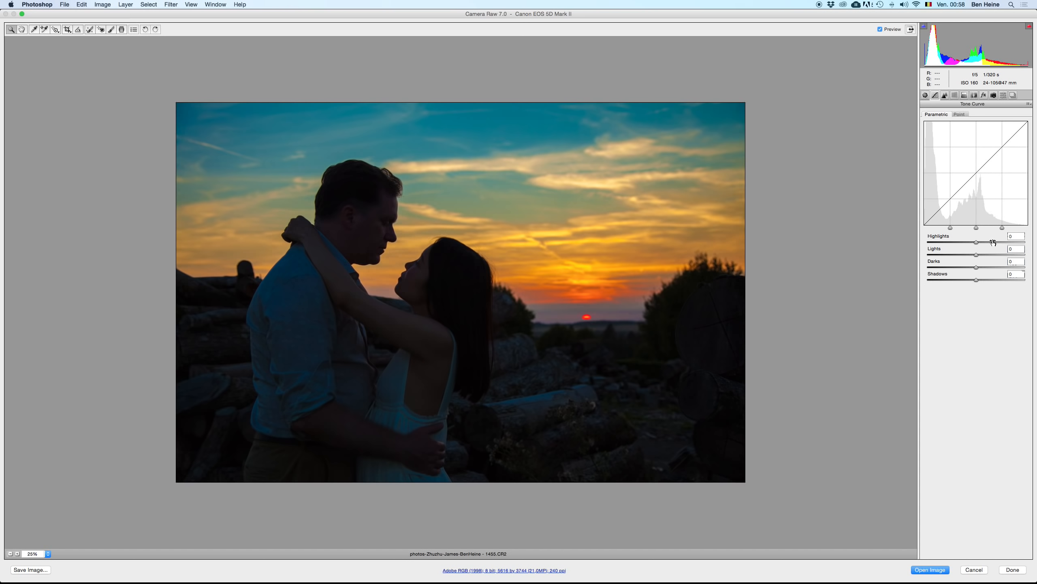
click(999, 266)
double_click(999, 267)
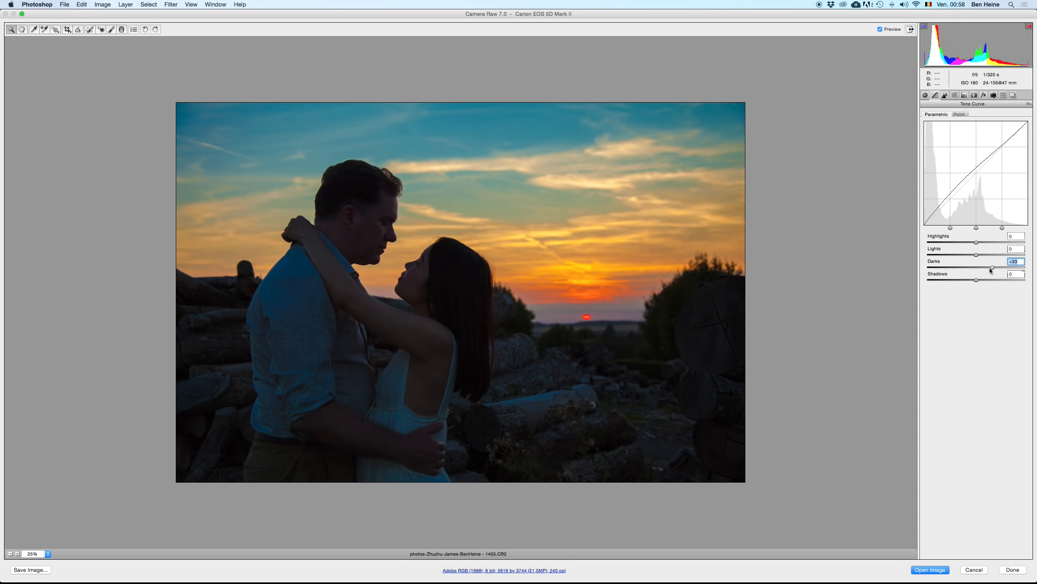
click(923, 94)
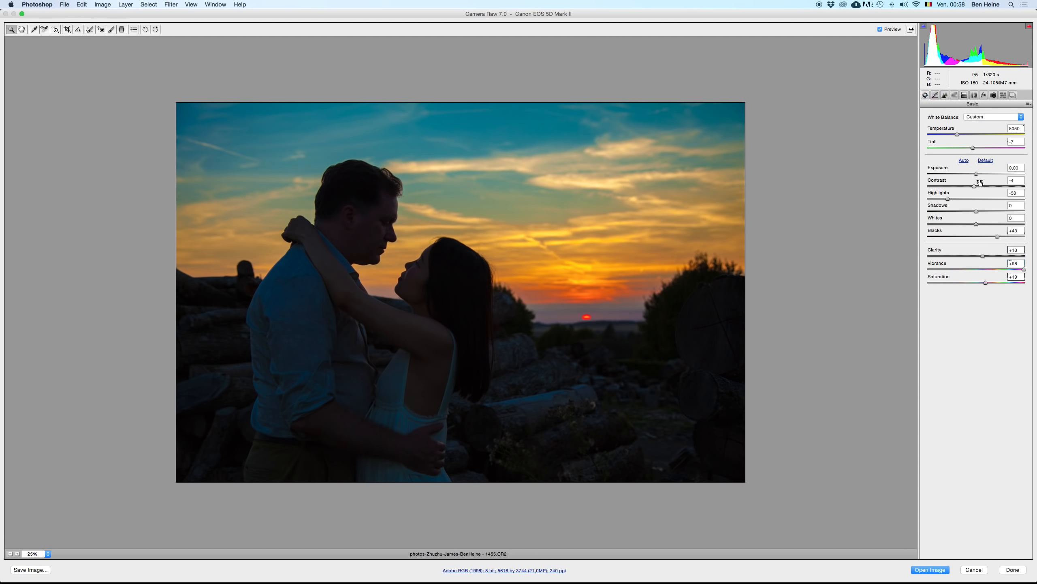
click(935, 95)
click(999, 268)
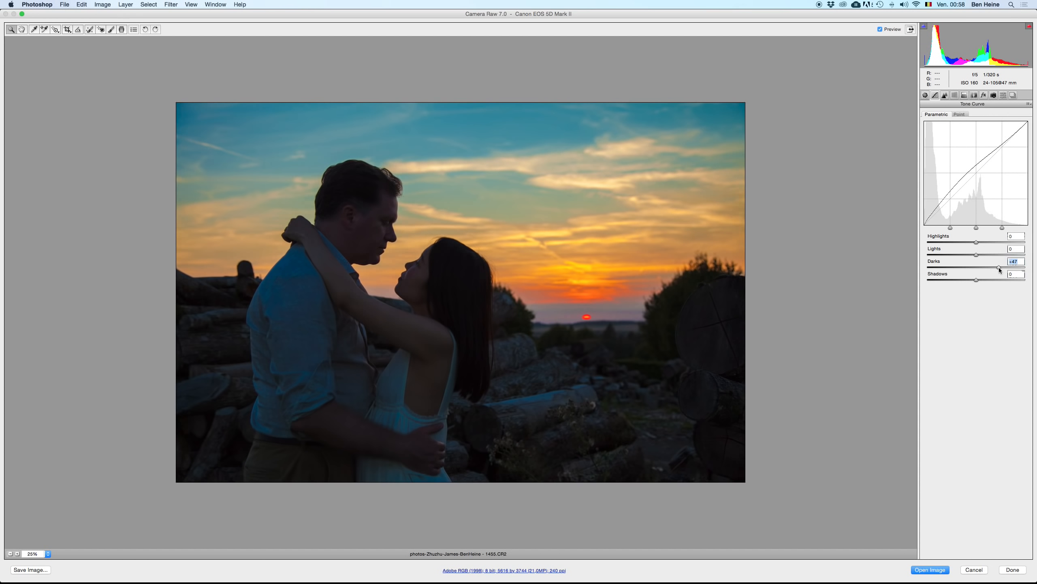
double_click(998, 266)
- Raise the tone curve Shadows to +46 and inspect the couple's faces at up to 100%
click(997, 280)
key(Up)
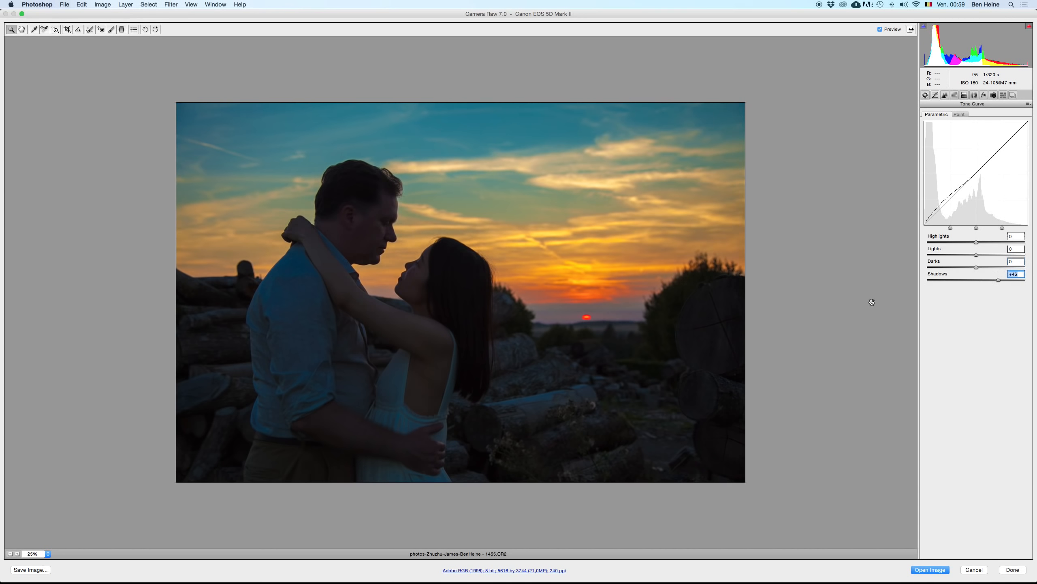
click(17, 553)
click(17, 553)
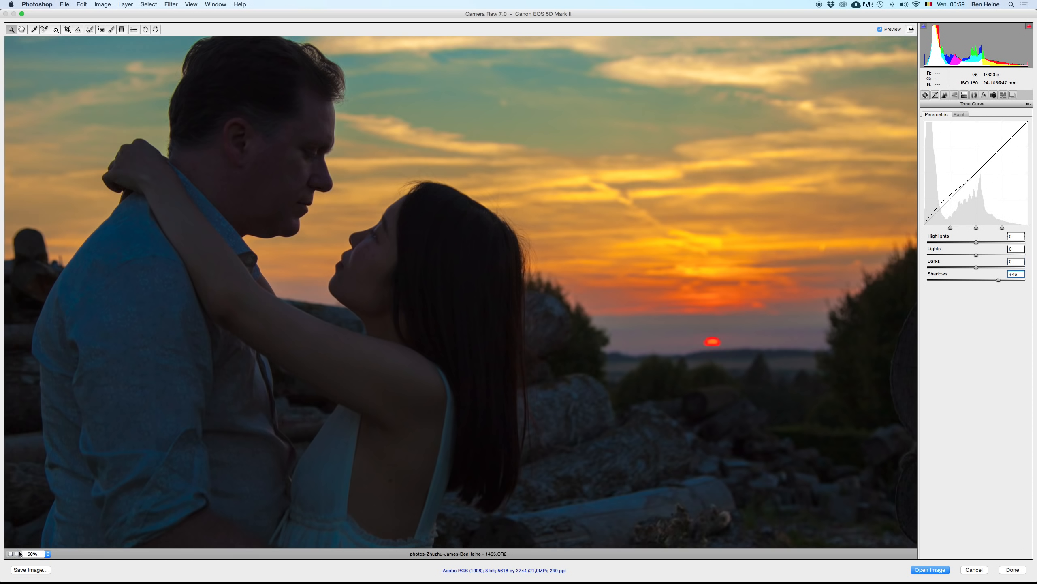
click(17, 554)
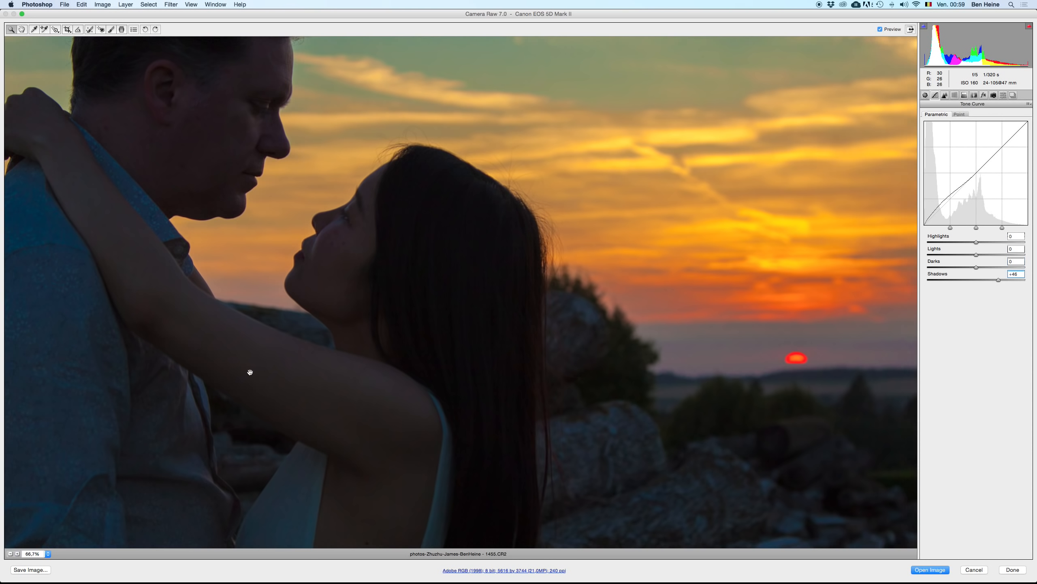
drag(370, 505, 374, 508)
drag(330, 288, 440, 447)
click(17, 553)
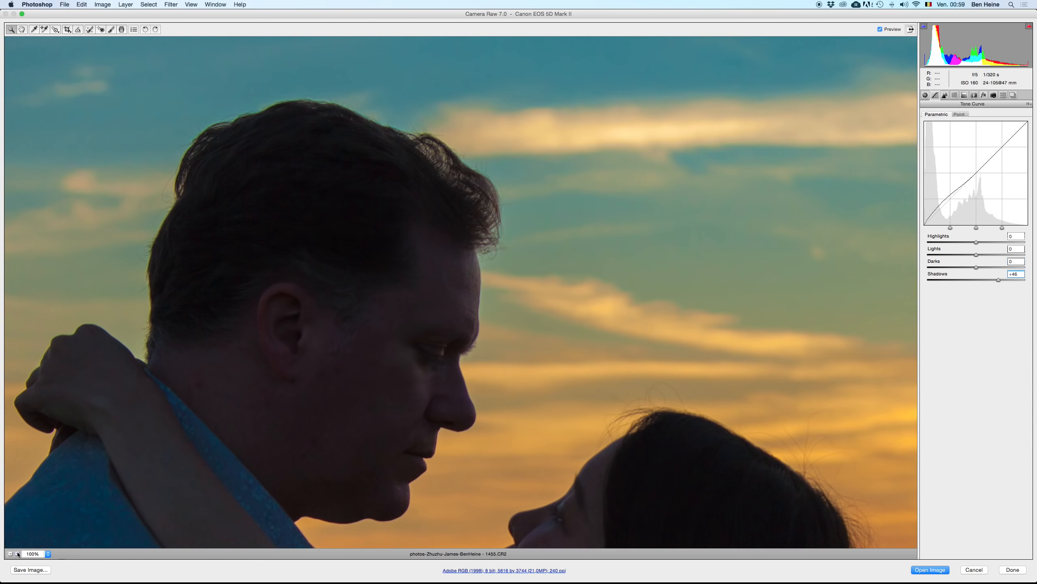
- Check the whole photo at 12.5% and undo the tone curve Shadows increase
click(10, 553)
click(11, 554)
click(11, 554)
click(11, 553)
click(10, 554)
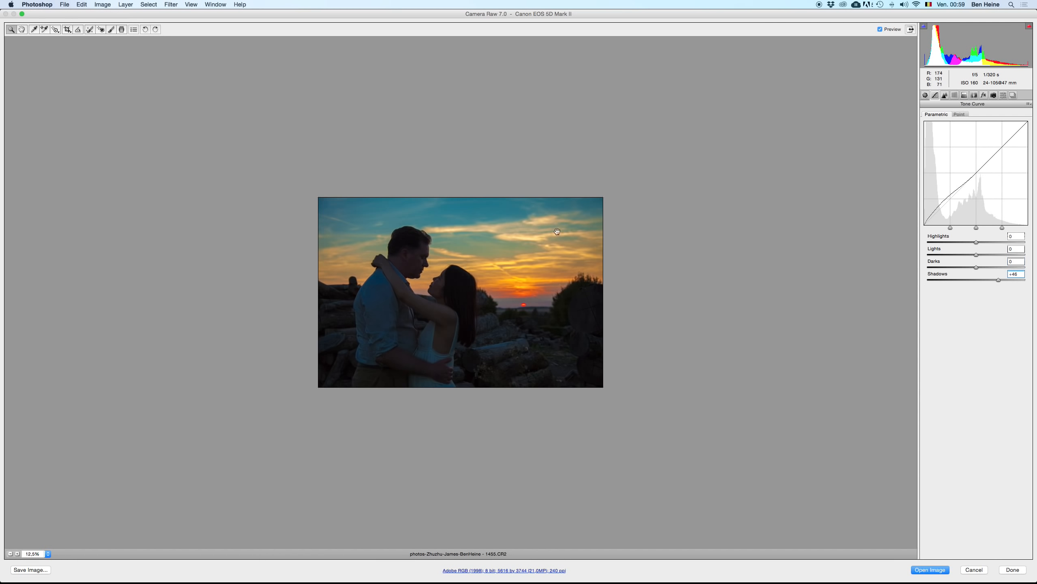
key(super+z)
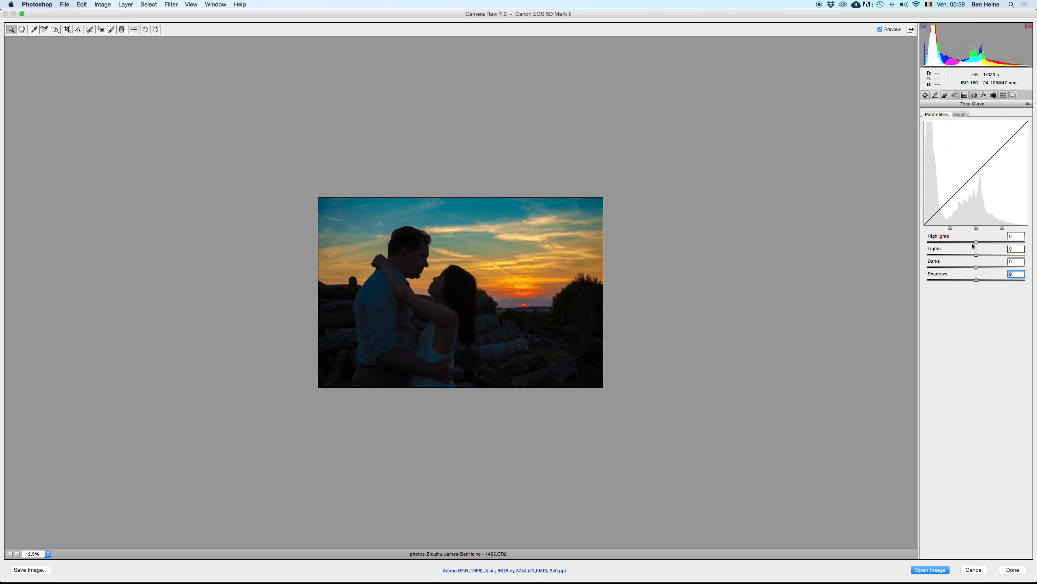
- Compare the photo with and without the Shadows increase, then try slightly lower Shadows and undo it
key(super+z)
key(super+z)
key(super+z)
key(super+z)
key(super+z)
drag(976, 280, 967, 280)
key(super+z)
- Try the tone curve Darks at -37, toggling the change while comparing the photo at 12.5% and 25%
click(991, 268)
drag(962, 268, 958, 268)
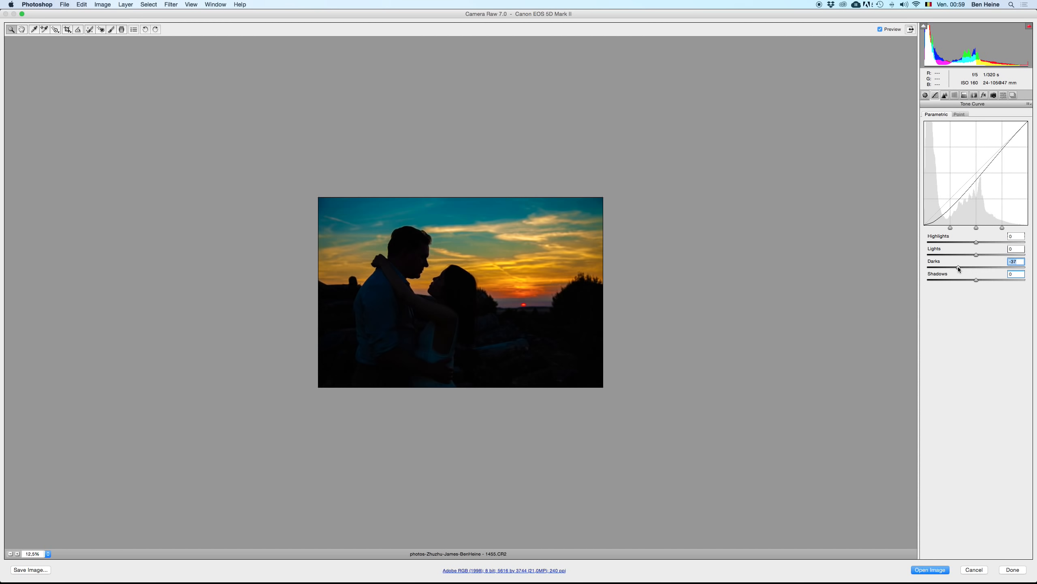
key(super+z)
key(super+z)
click(17, 553)
key(super+z)
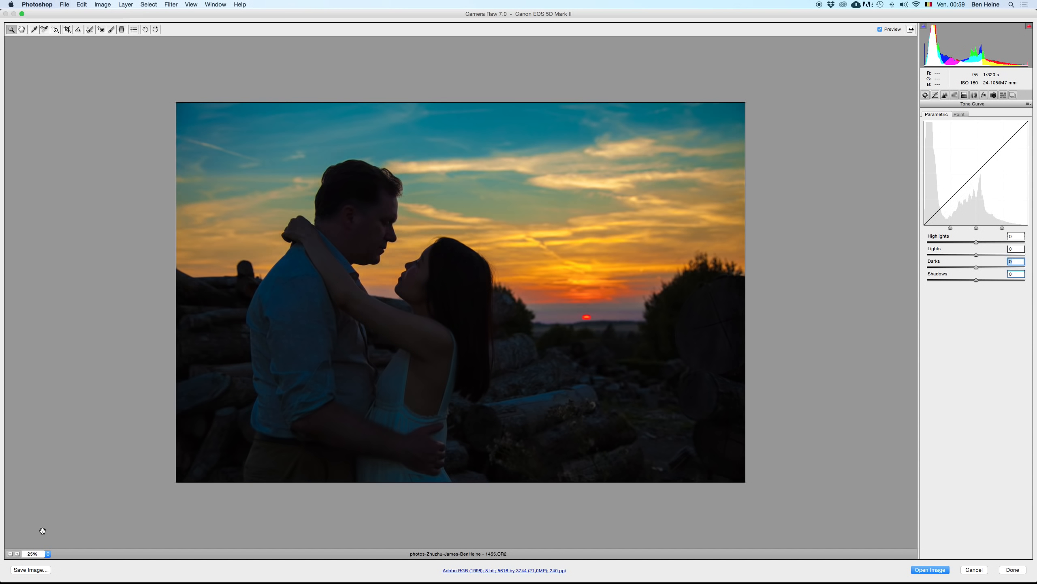
click(11, 553)
key(super+z)
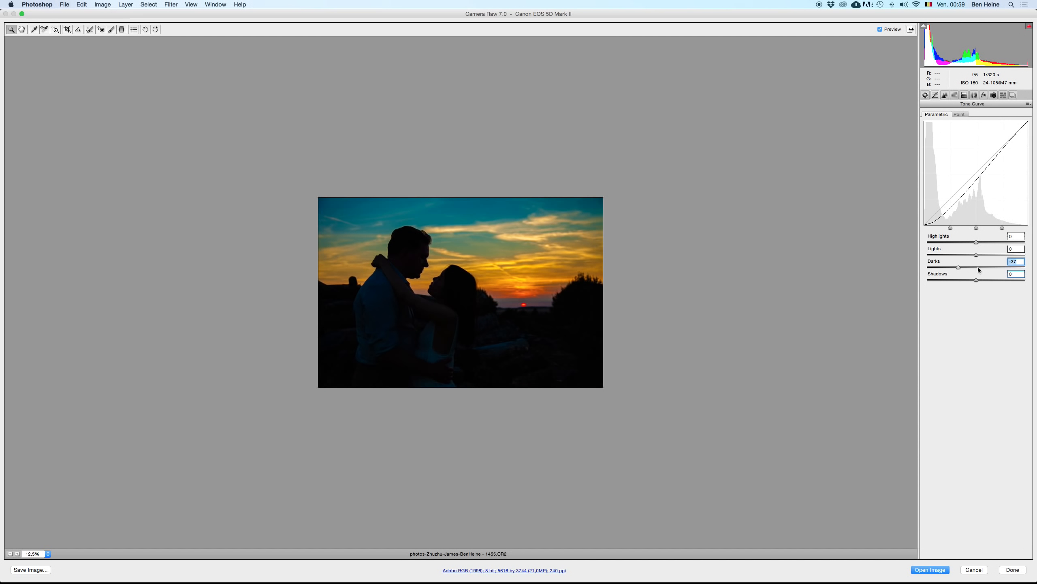
- Undo the lowered Darks, try them at +18 and undo that change as well
key(super+z)
key(super+z)
key(super+z)
key(super+z)
key(super+z)
key(super+z)
key(super+z)
key(super+z)
key(super+z)
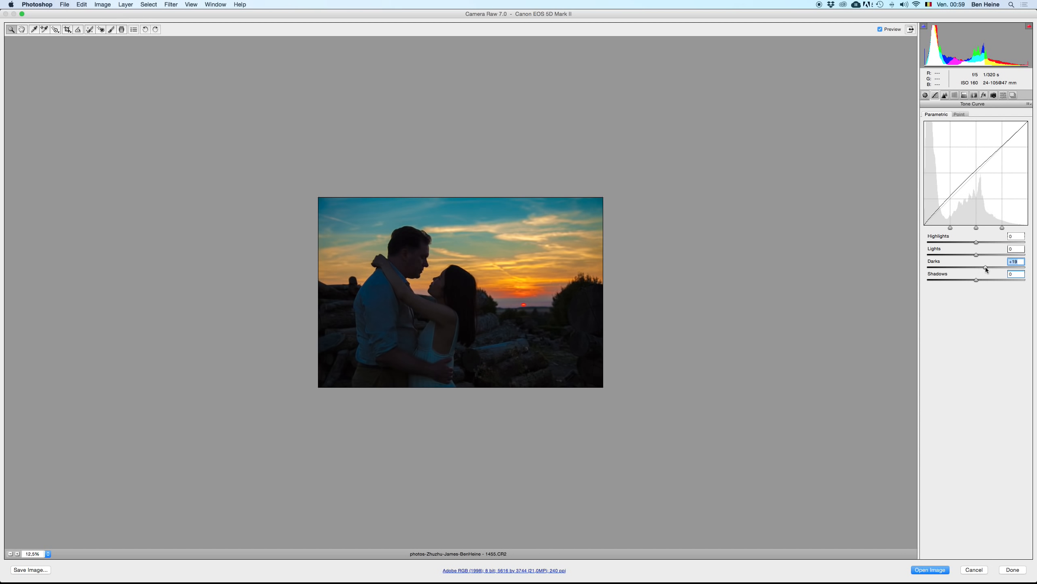
key(super+z)
key(super+z)
- Try the tone curve Lights at +35, compare the photo with and without the change, and undo it
drag(976, 255, 994, 256)
key(super+z)
key(super+z)
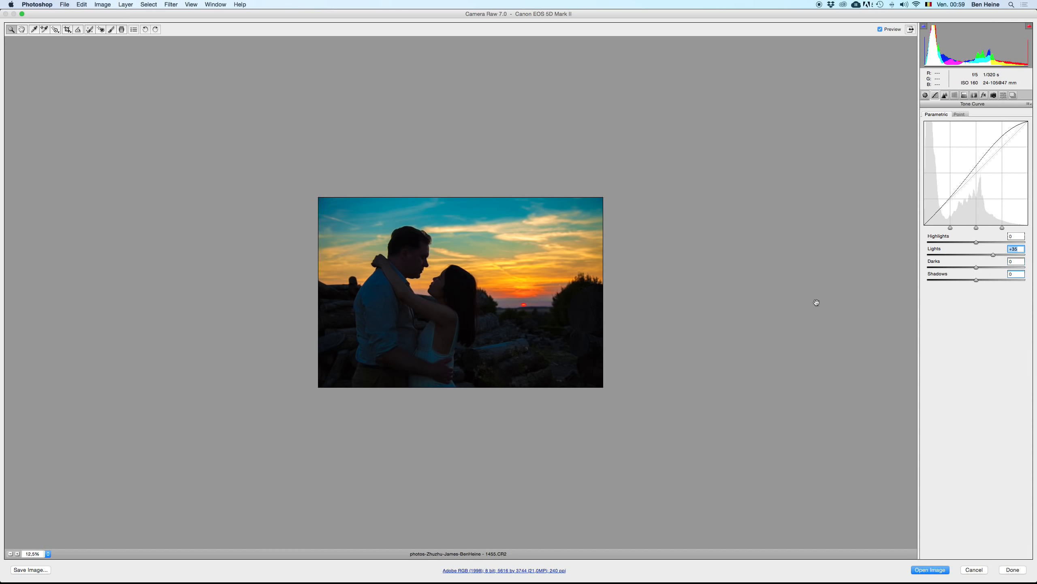
click(17, 553)
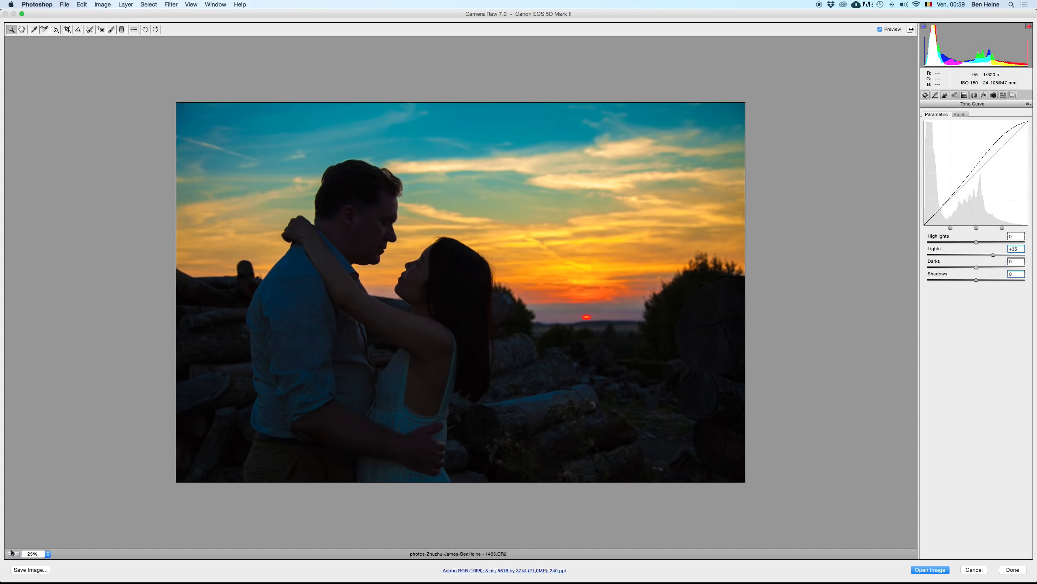
click(10, 553)
key(super+z)
key(super+z)
key(super+z)
key(super+z)
key(super+z)
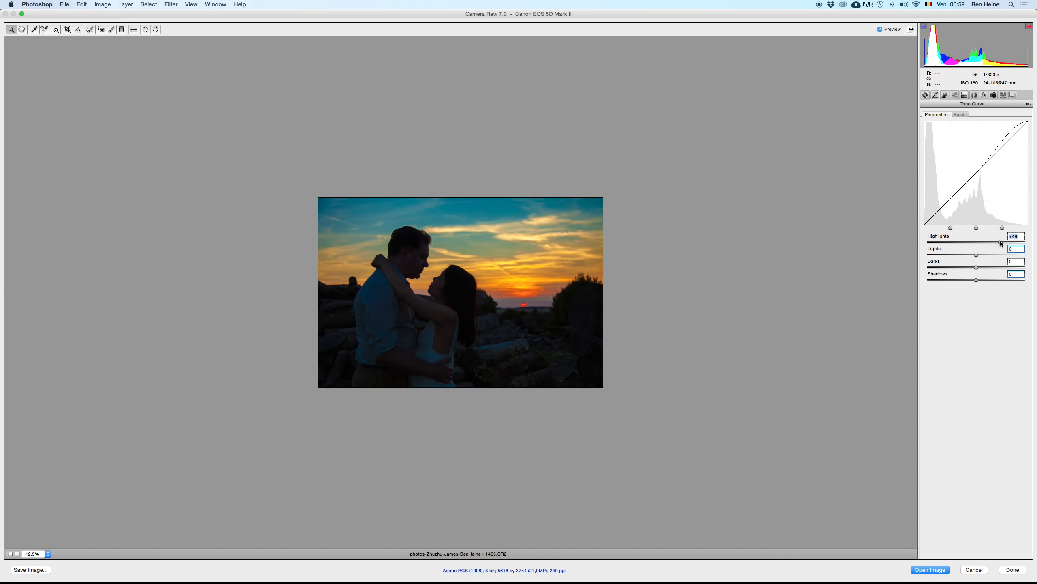
- Set the tone curve Highlights to +13, trying a much higher value and undoing it
click(1001, 242)
key(super+z)
key(super+z)
key(super+z)
click(983, 242)
- Try the tone curve Lights at -52, compare the photo at smaller and larger zoom levels, and restore them to 0
click(952, 255)
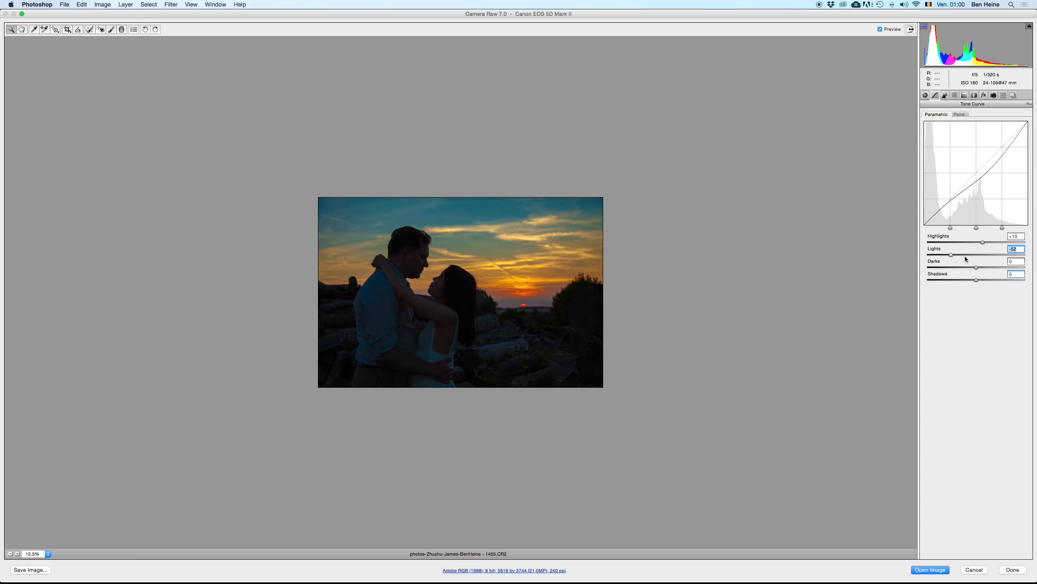
key(super+z)
key(super+z)
click(10, 554)
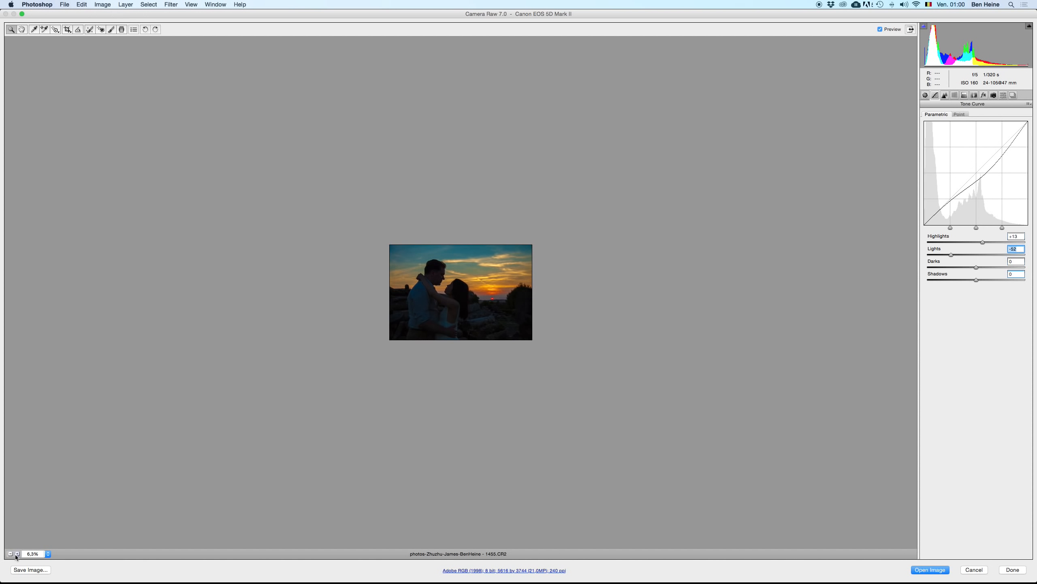
click(17, 554)
click(17, 554)
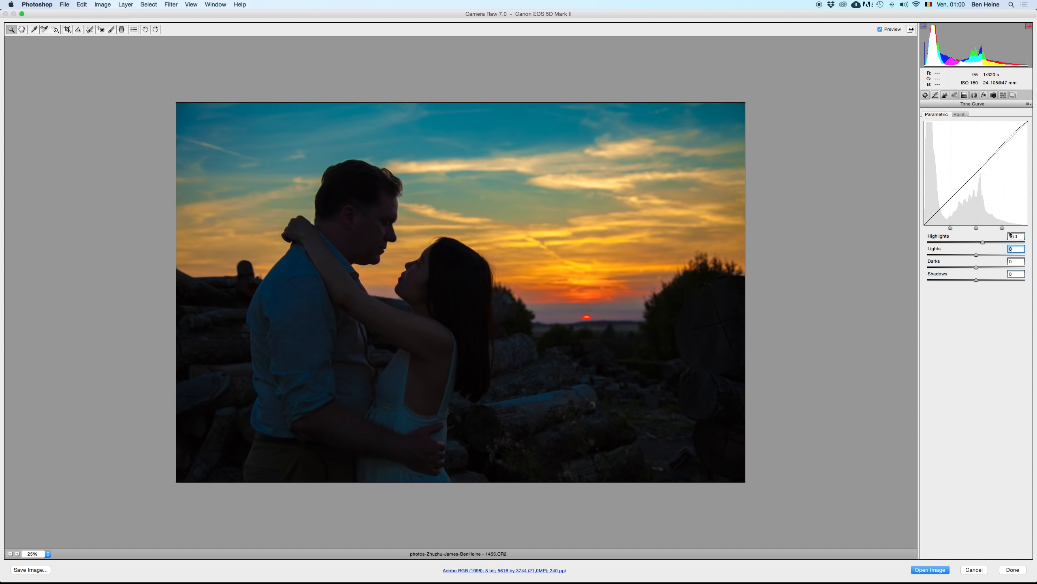
double_click(970, 256)
- Try the tone curve Darks at -34, reset them to 0, and check the photo at 6.3% and 25%
drag(976, 268, 960, 266)
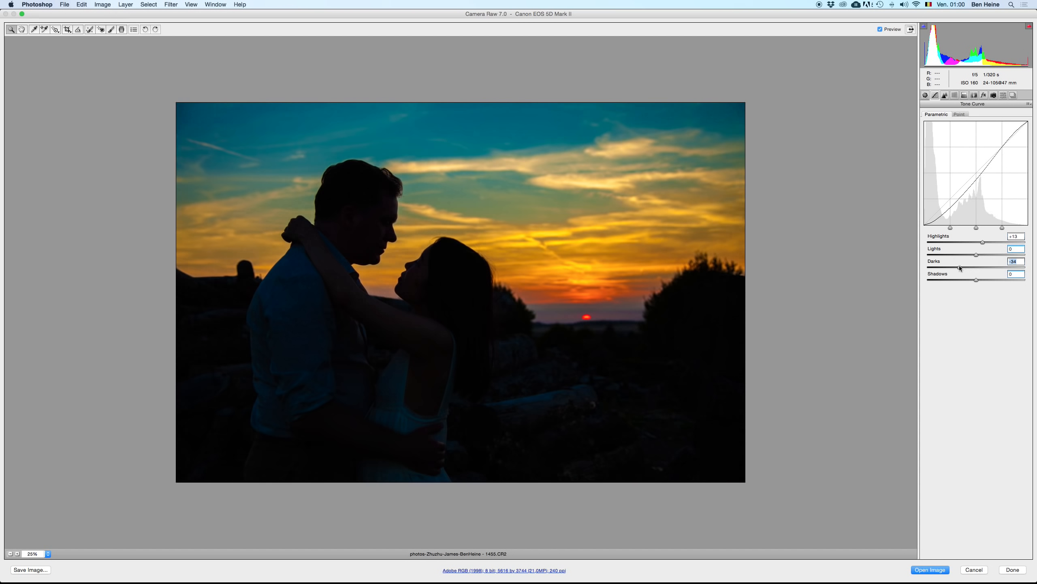
double_click(980, 267)
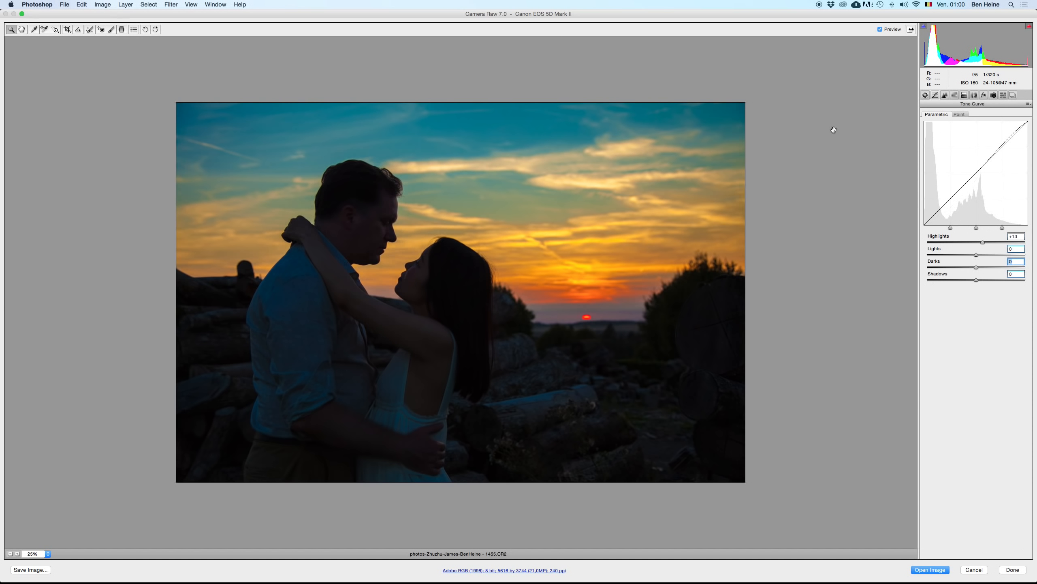
click(10, 553)
click(10, 553)
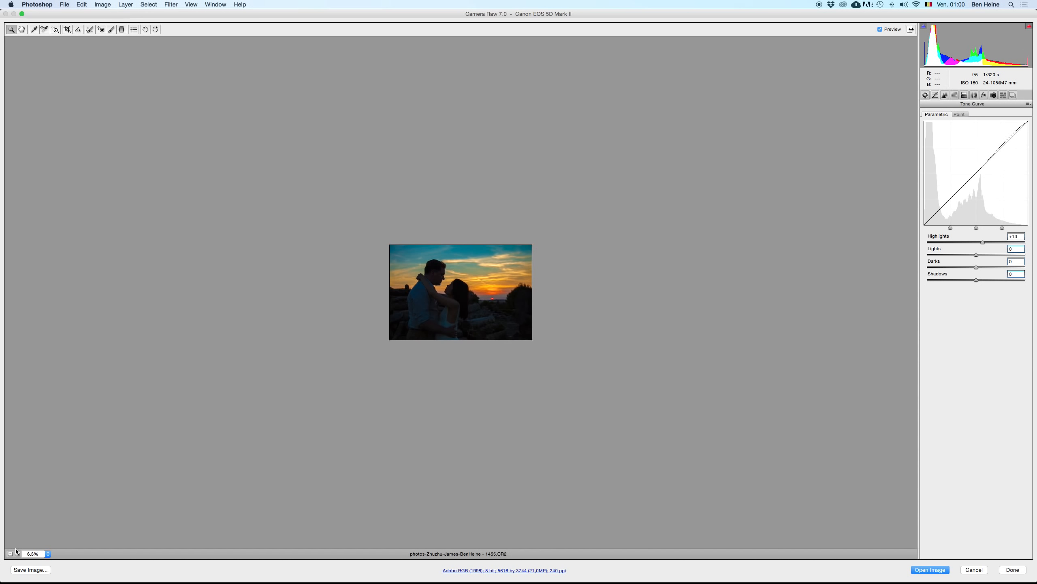
click(18, 553)
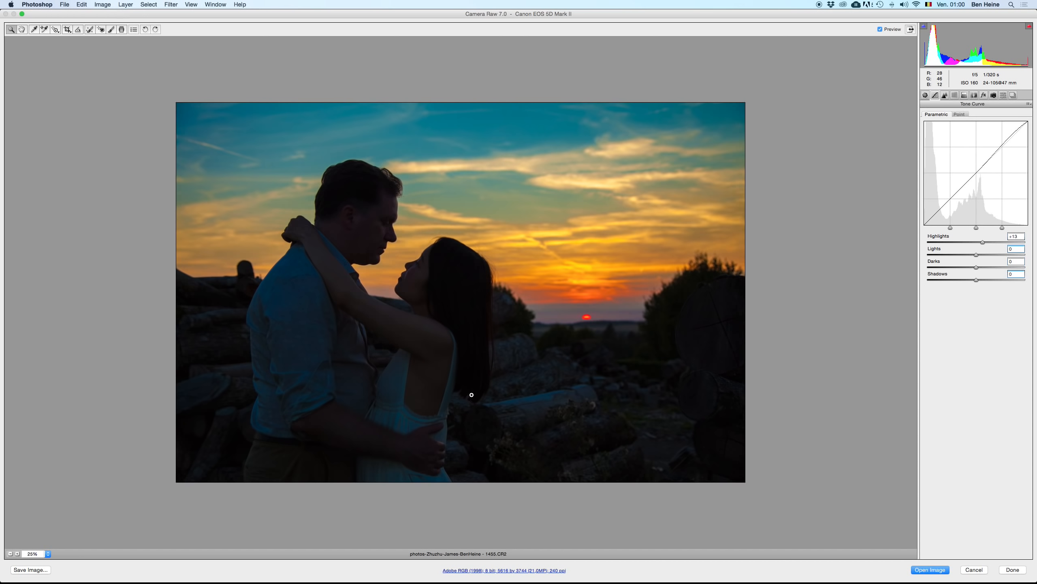
- Try a much higher sharpening Amount at 25% zoom and undo it
click(945, 94)
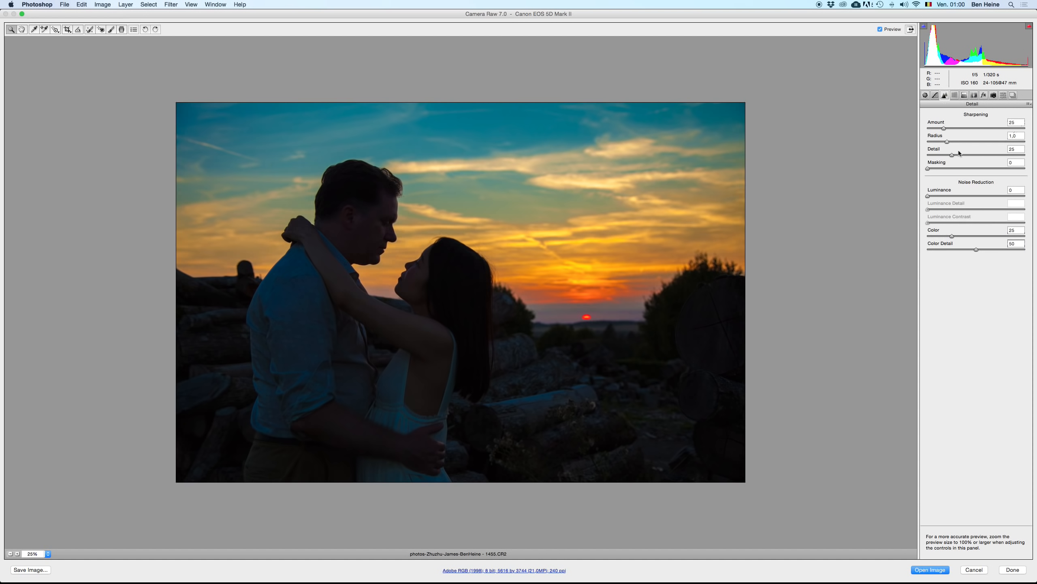
click(990, 128)
key(super+z)
click(955, 95)
click(947, 95)
- Try a near-maximum sharpening Amount on the faces at 100% zoom, then restore it to 25 and zoom back out
click(17, 554)
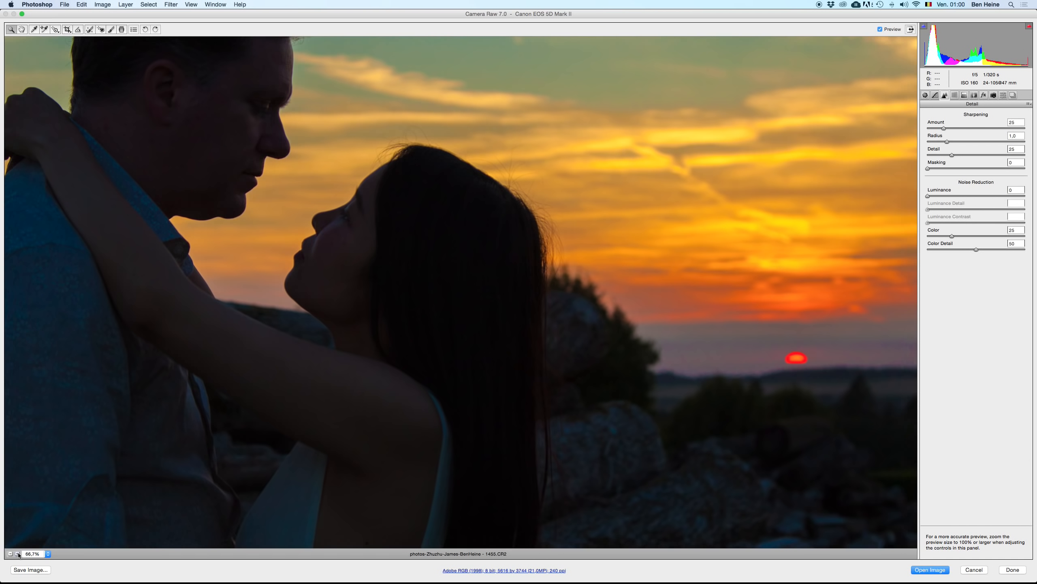
click(17, 554)
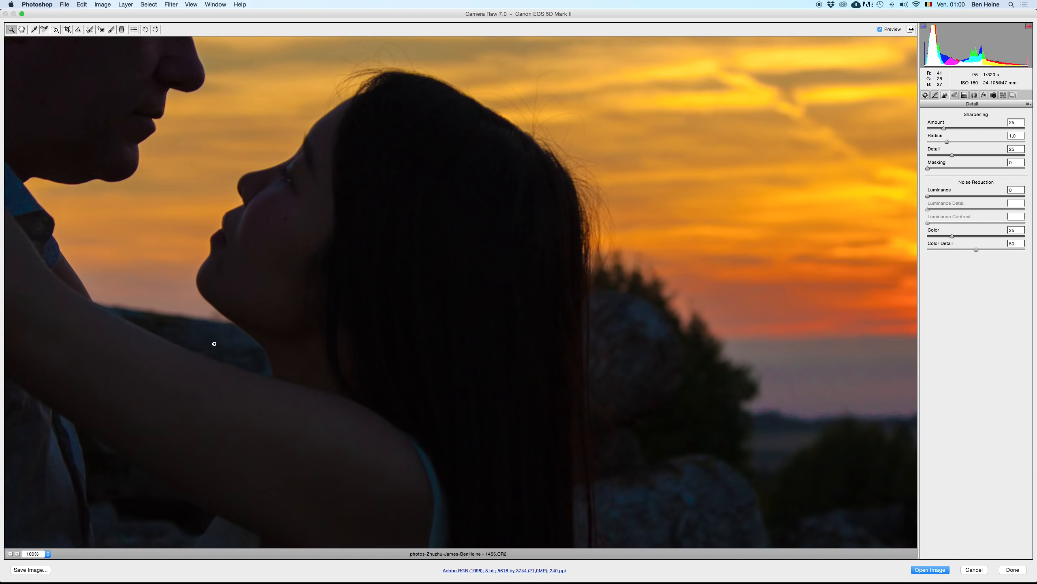
drag(566, 220, 840, 352)
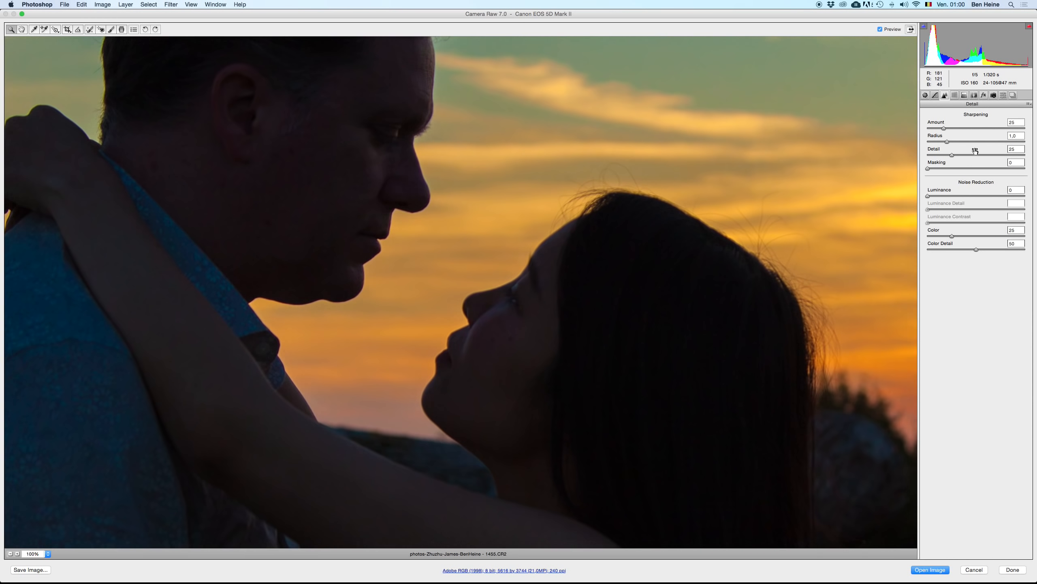
click(1022, 129)
double_click(1018, 129)
click(10, 553)
click(10, 553)
click(10, 553)
click(11, 554)
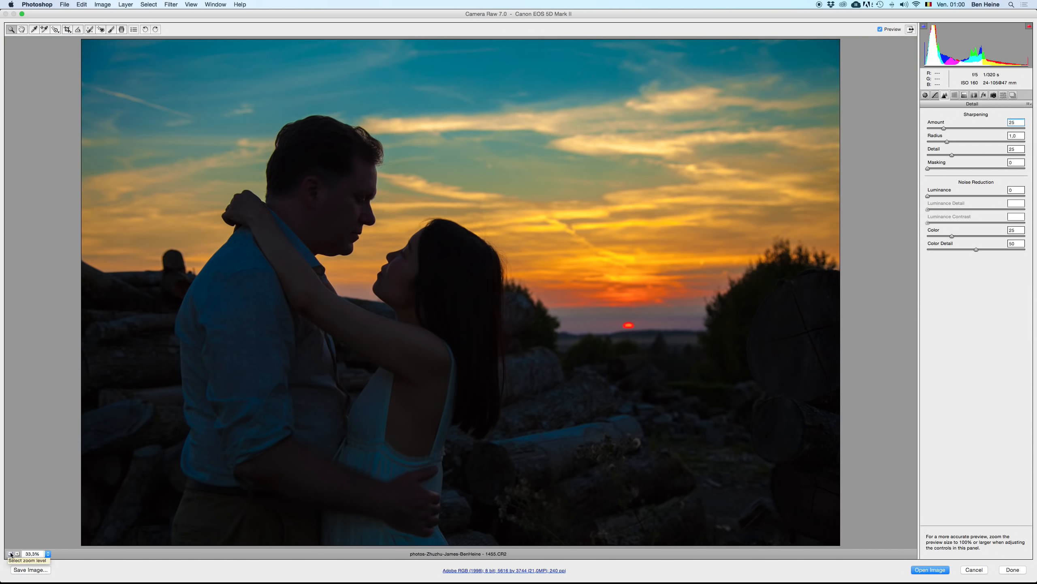
- Try raising the Oranges saturation to +97
click(954, 95)
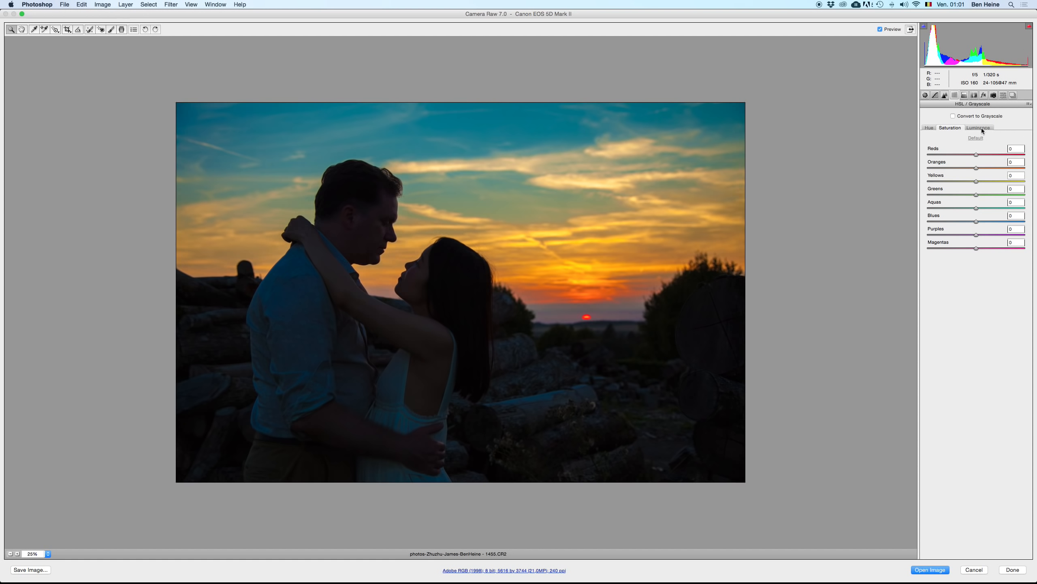
click(950, 128)
drag(1004, 169, 1027, 169)
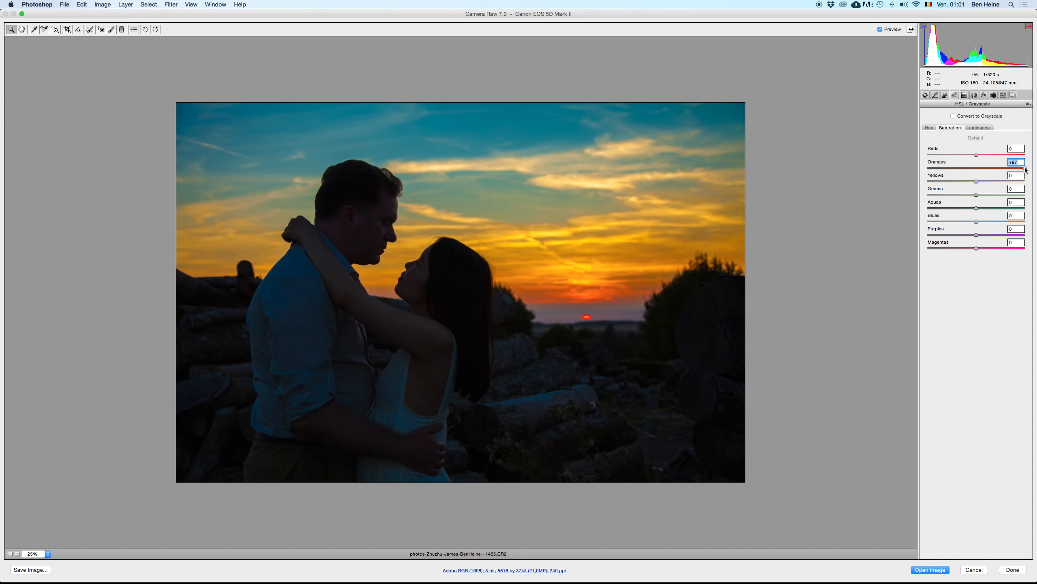
- Set the Oranges hue to -100 and inspect the recoloured sky around the couple at up to 66.7%
click(930, 129)
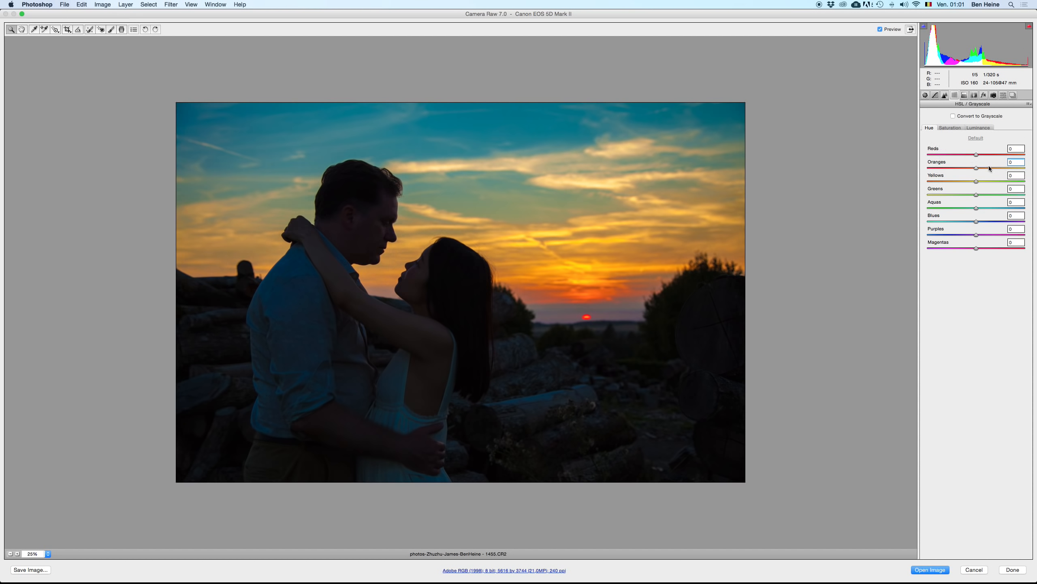
drag(997, 170, 892, 169)
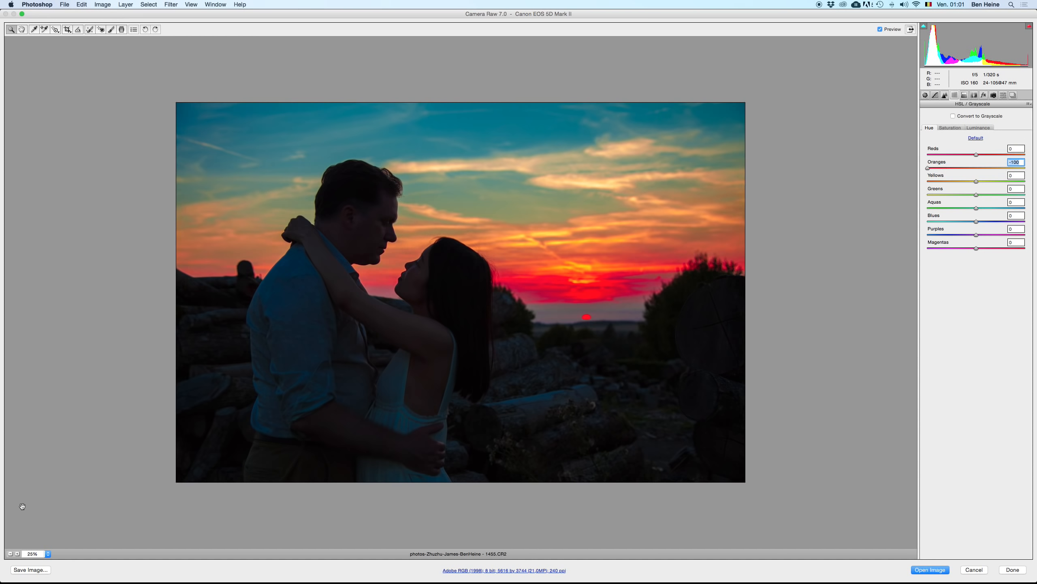
click(17, 553)
click(17, 553)
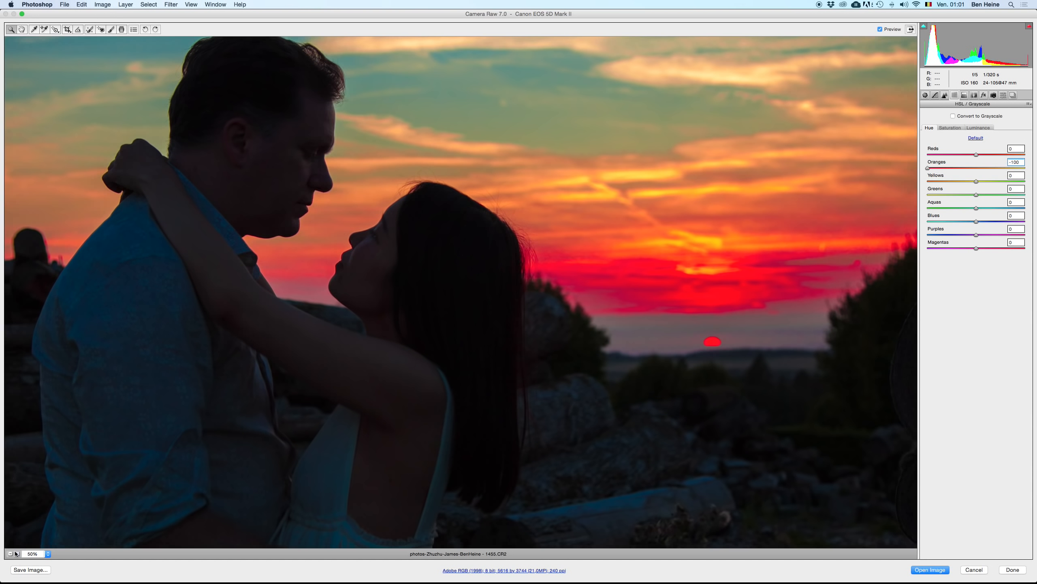
click(17, 553)
click(10, 553)
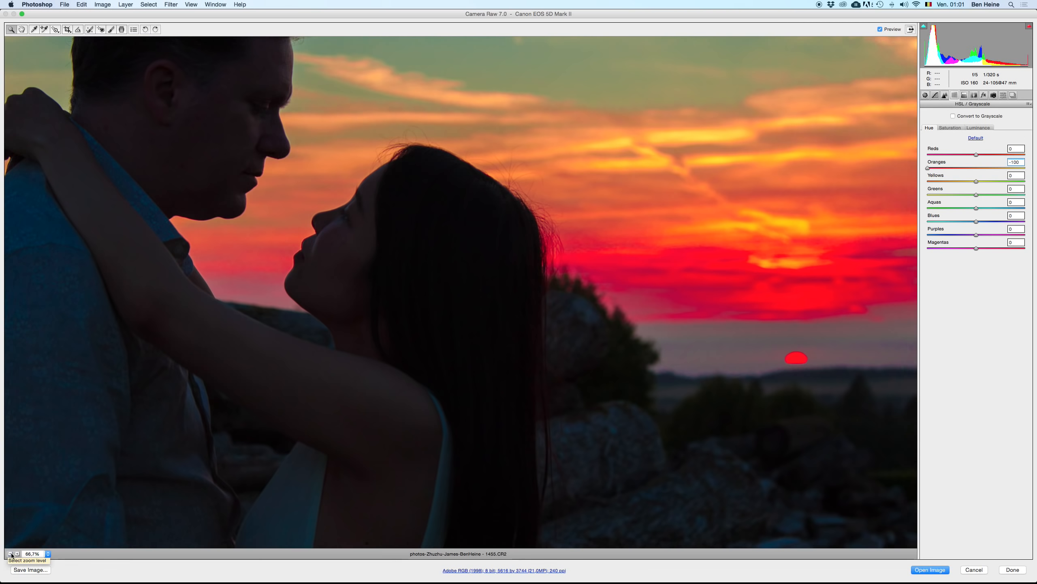
- Undo the Oranges hue shift, returning it to 0, and compare the sky with and without it
click(10, 554)
click(10, 553)
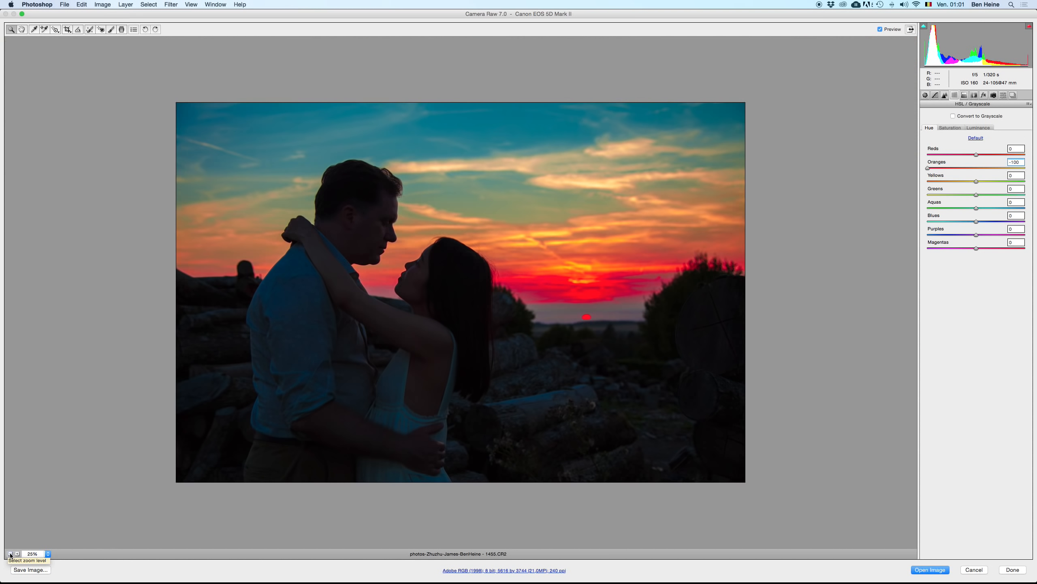
click(11, 554)
click(17, 553)
key(super+z)
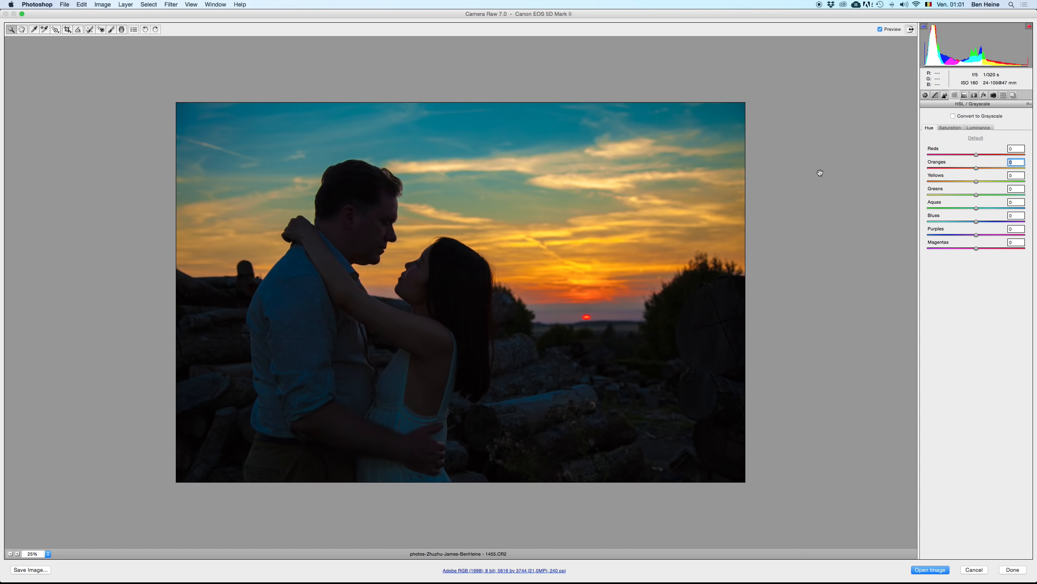
key(super+z)
key(super+z)
- Try the Reds hue at -100 and at a high positive value, then reset it to 0
double_click(958, 154)
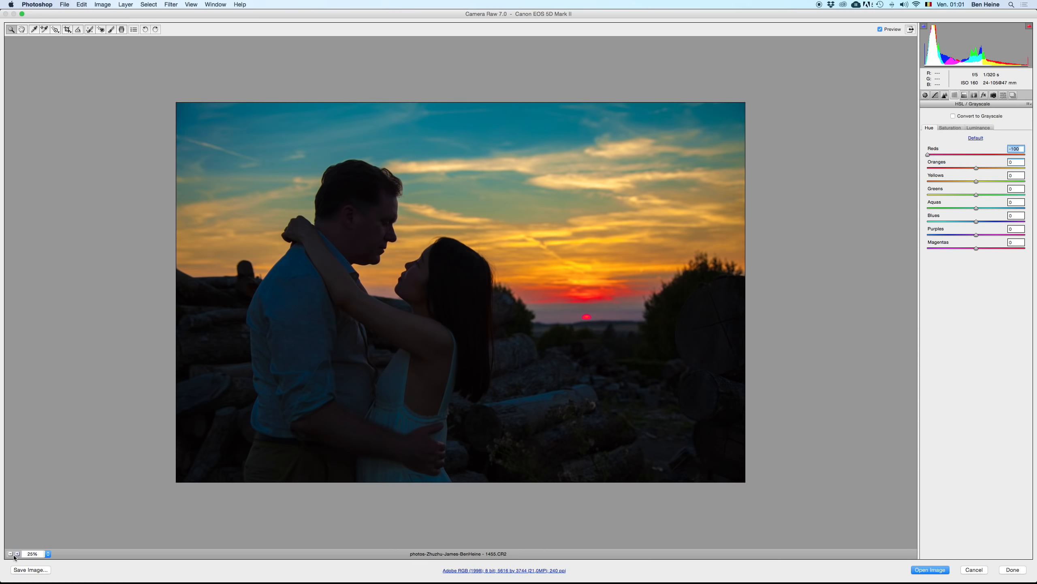
key(super+minus)
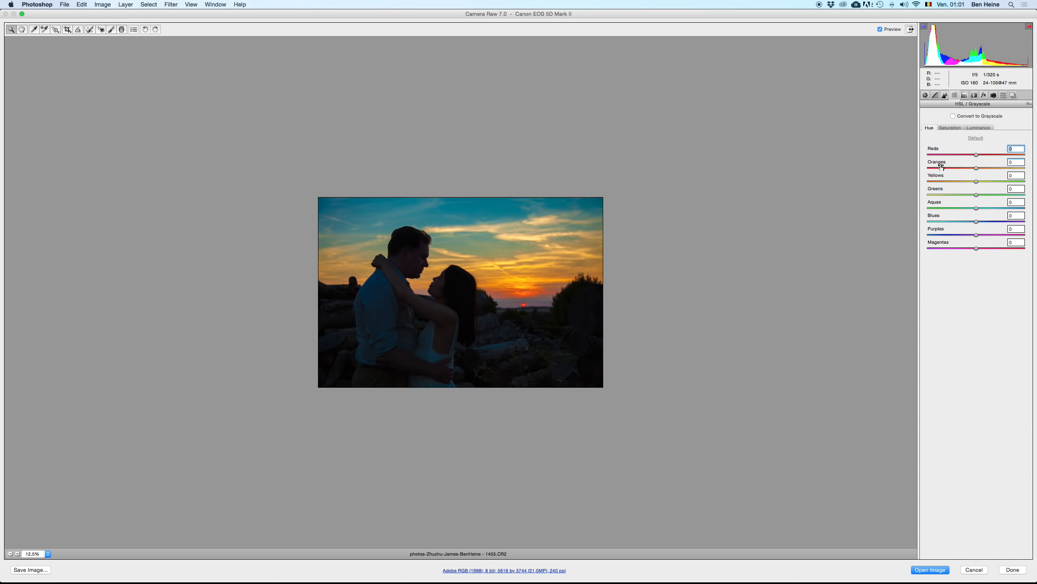
click(1021, 155)
double_click(1013, 156)
- Set the Reds hue to -83 and compare the sun and sky with and without the change
drag(516, 305, 534, 289)
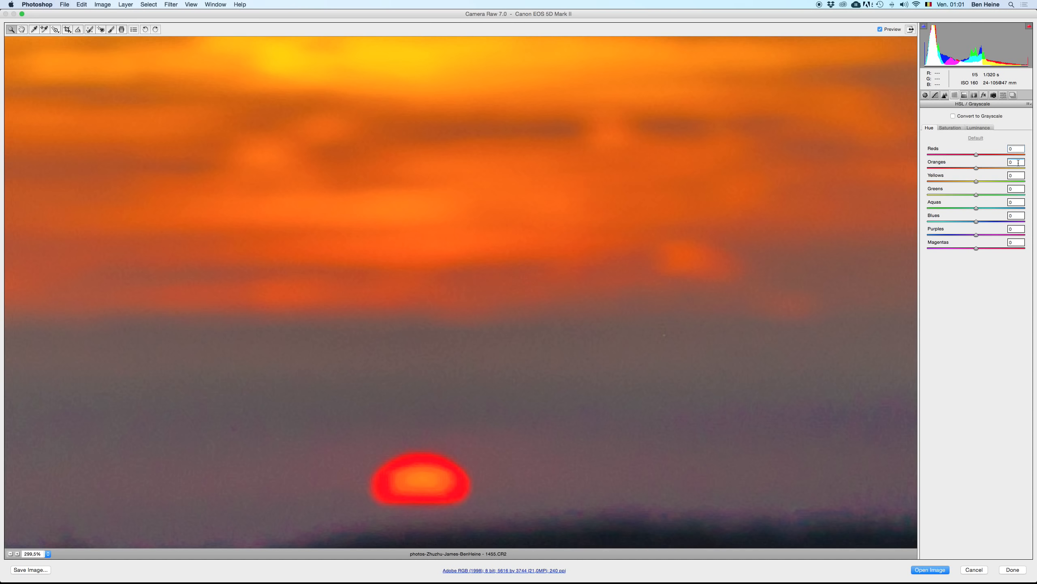
click(10, 553)
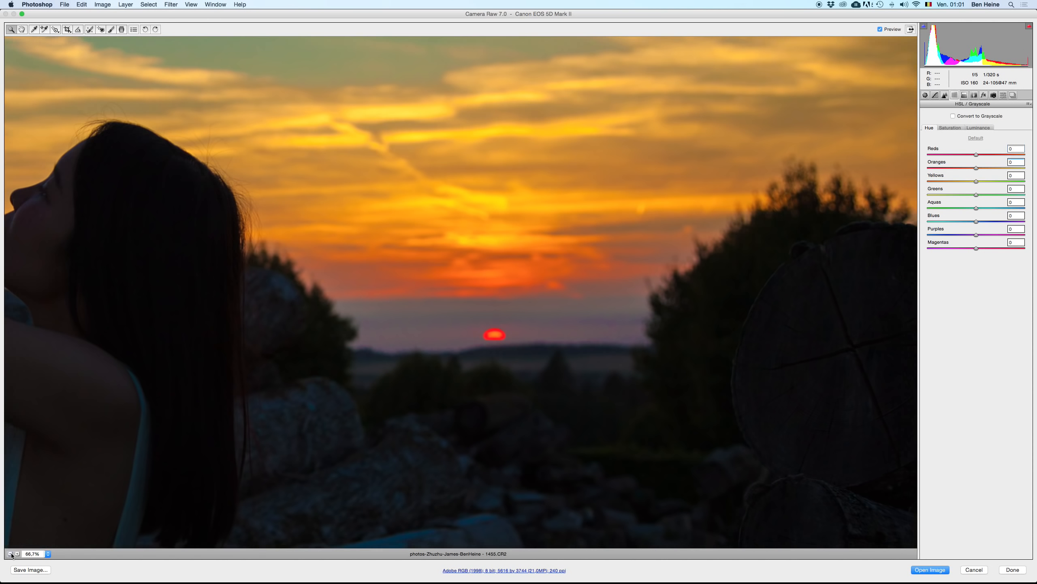
click(10, 553)
click(10, 554)
click(10, 554)
drag(1019, 155, 928, 158)
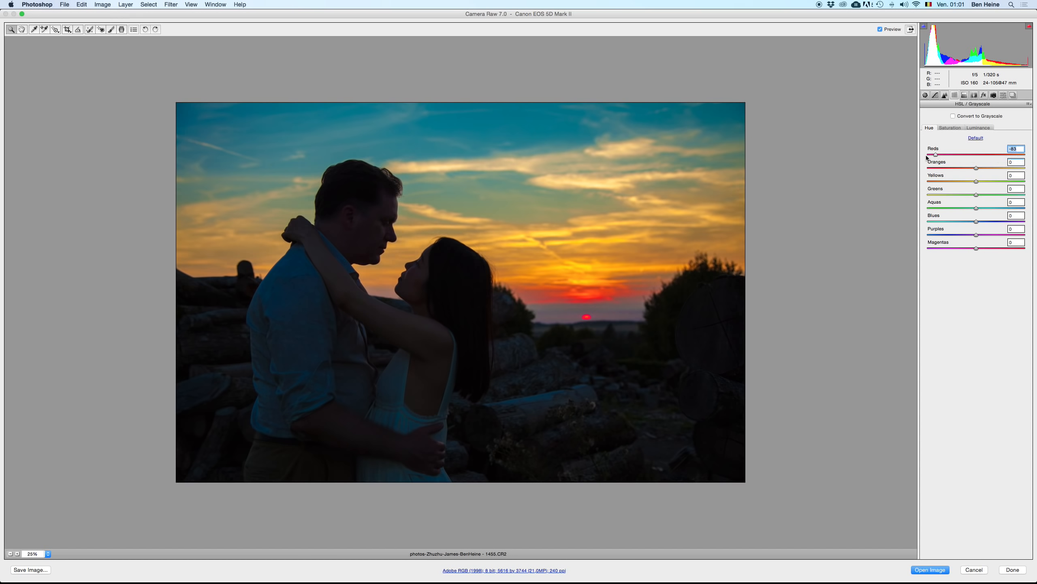
click(10, 553)
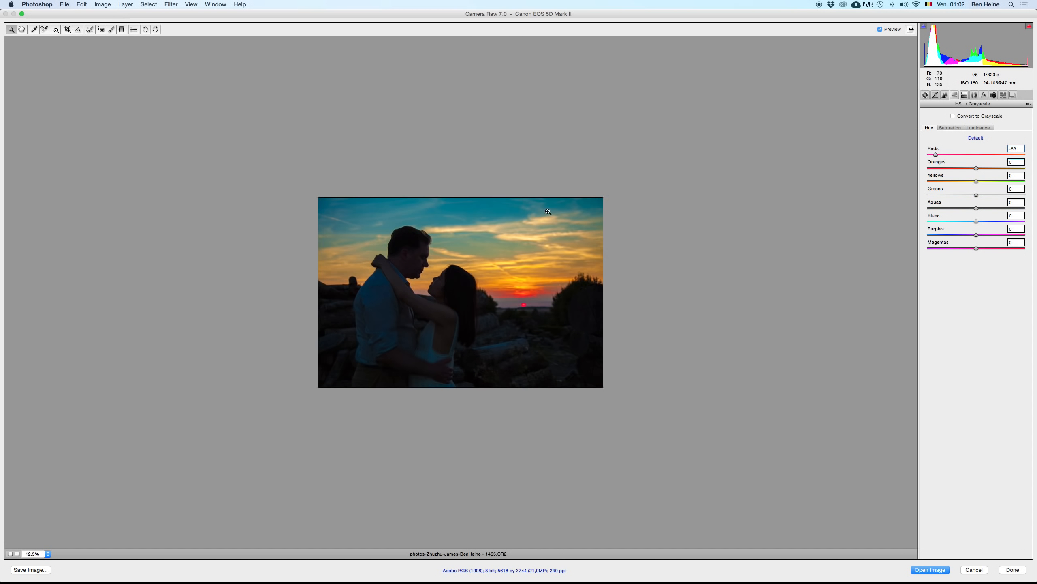
key(super+z)
key(super+z)
- Try shifting the Oranges hue and reset it, then set the Yellows hue to +8
drag(957, 169, 1010, 190)
double_click(953, 173)
double_click(1016, 182)
click(981, 181)
- Try different hue values for Greens and Aquas, then reset both to 0
drag(989, 196, 1015, 198)
text(0)
key(Tab)
text(100)
key(Return)
drag(987, 206, 931, 207)
click(934, 207)
drag(935, 206, 997, 207)
double_click(997, 208)
- Try strongly negative and positive Blues hues and a negative Purples hue, then reset both colors to 0
click(935, 222)
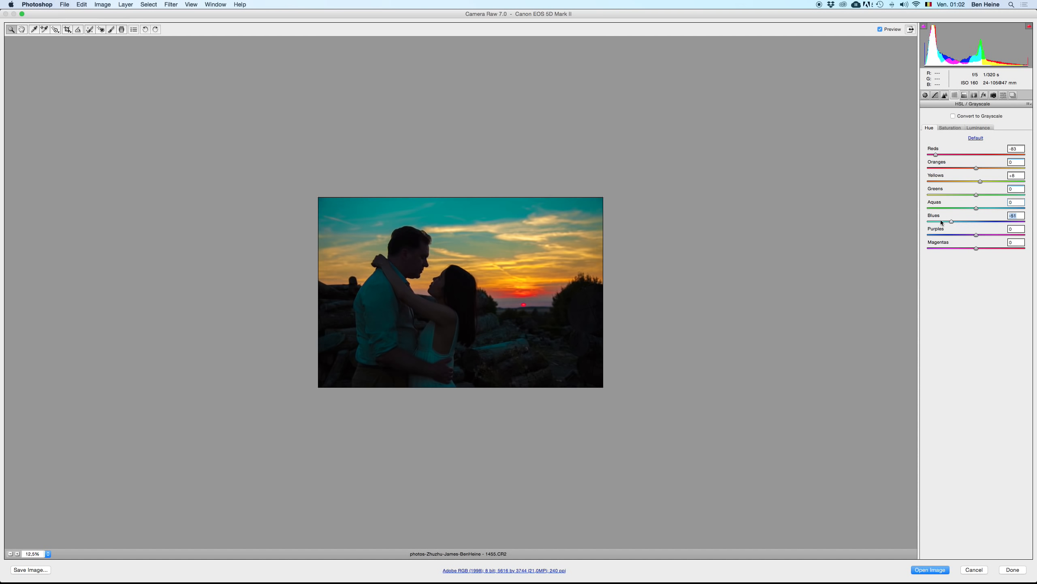
double_click(977, 221)
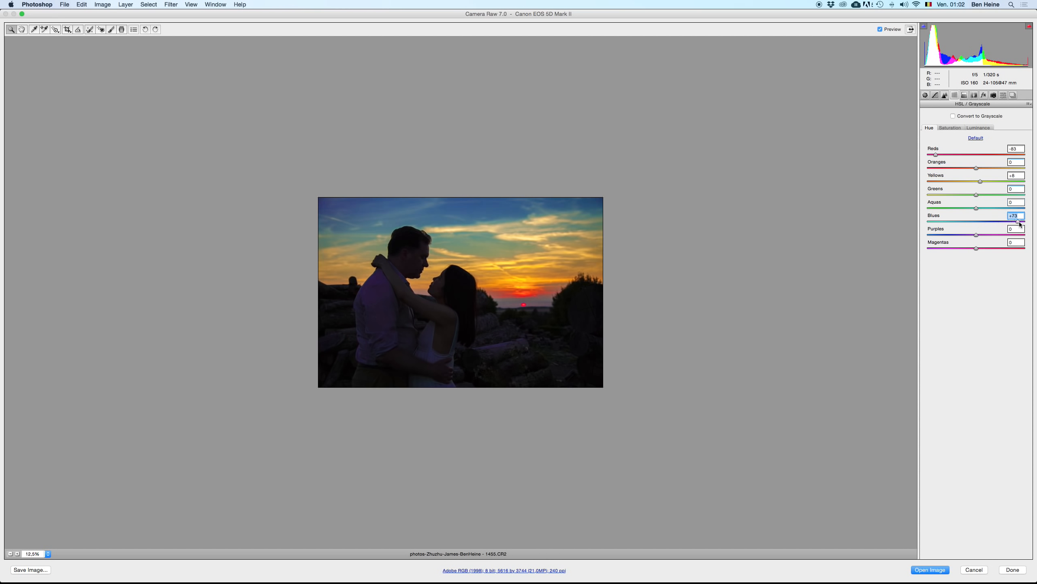
drag(988, 221, 946, 222)
text(0)
drag(977, 221, 956, 222)
text(0)
key(Tab)
drag(964, 235, 942, 235)
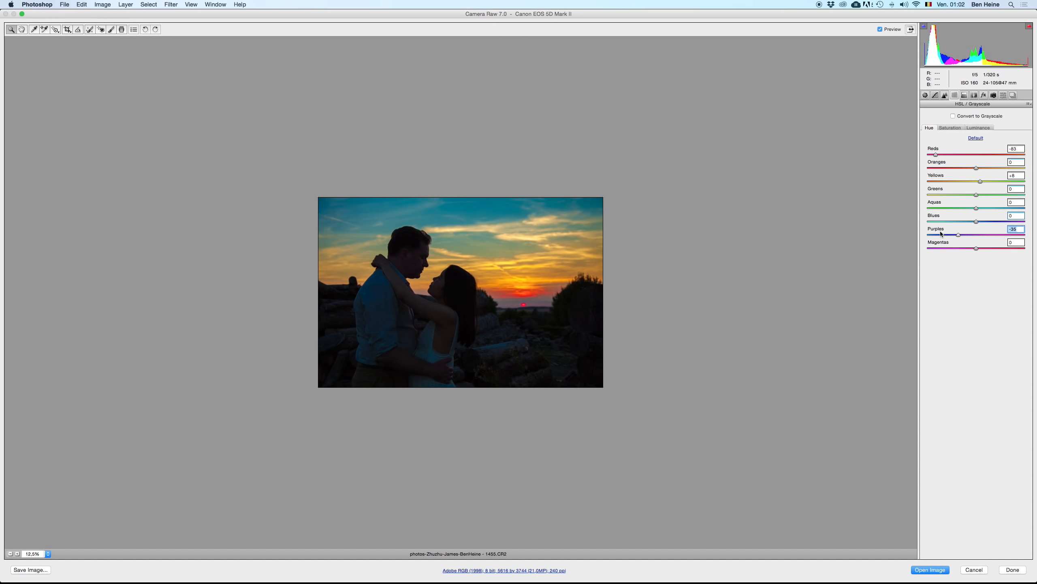
text(0)
- Try raising the saturation of Oranges and Yellows in the HSL settings, then reset both to 0
click(951, 128)
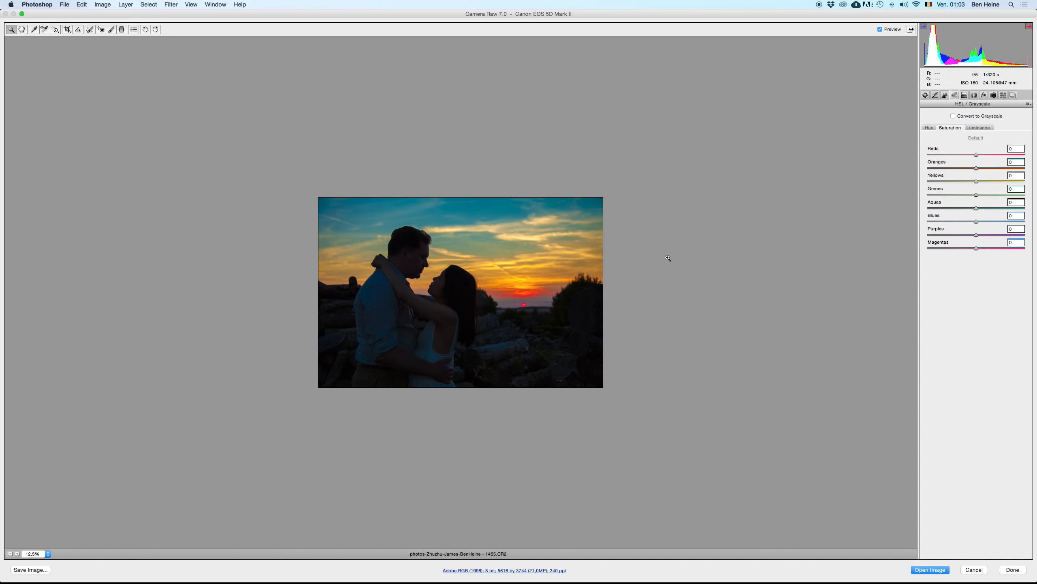
click(18, 554)
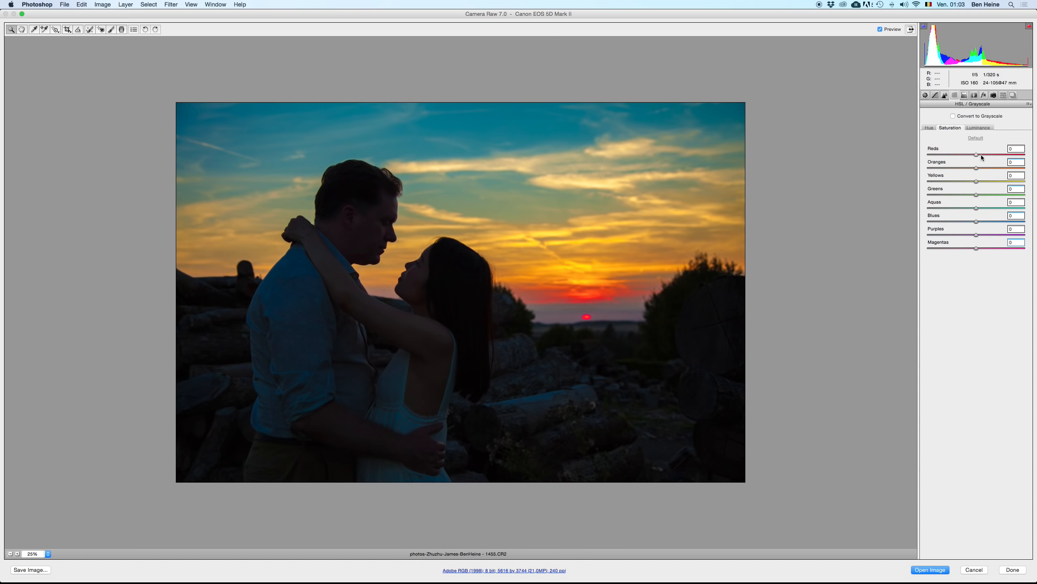
drag(977, 168, 1001, 167)
double_click(1001, 167)
key(shift+Tab)
click(1013, 181)
double_click(1013, 181)
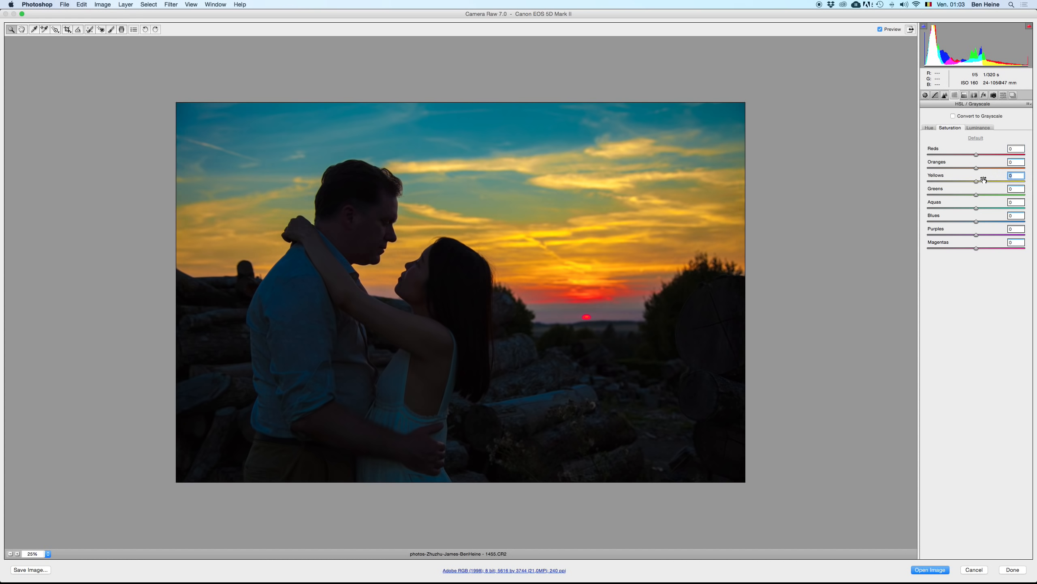
- Try a strongly raised Greens saturation and reset it to 0
click(1009, 195)
double_click(1000, 195)
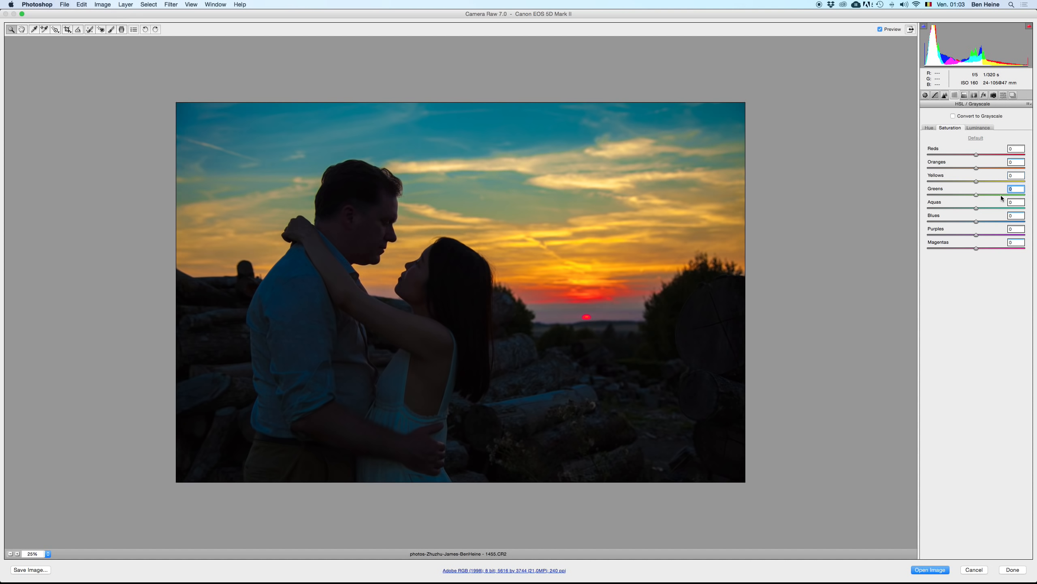
drag(994, 196, 1029, 200)
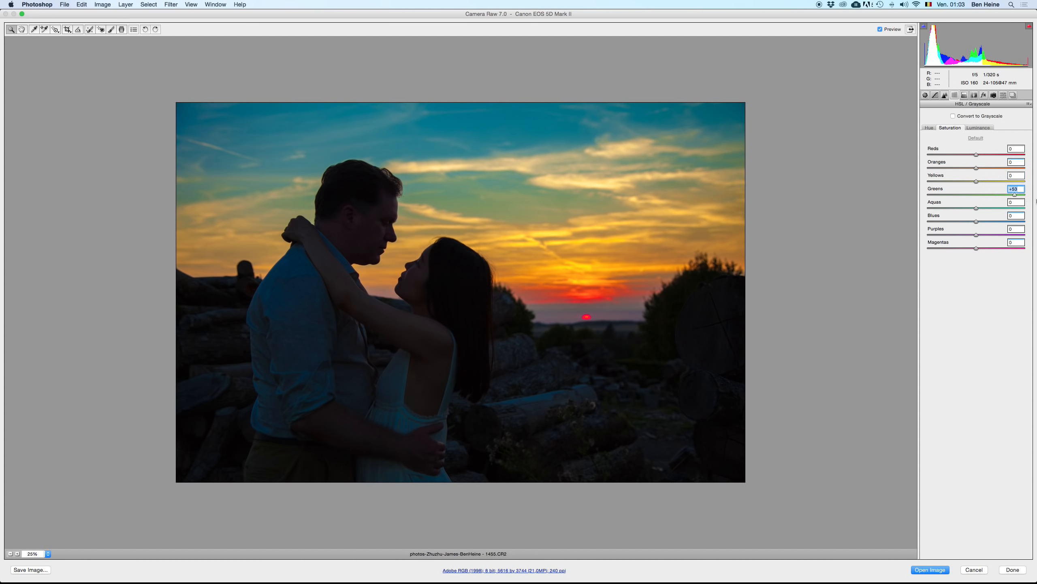
double_click(1023, 198)
- Compare the photo with and without the Greens saturation boost, then set the Greens saturation to +13
click(10, 554)
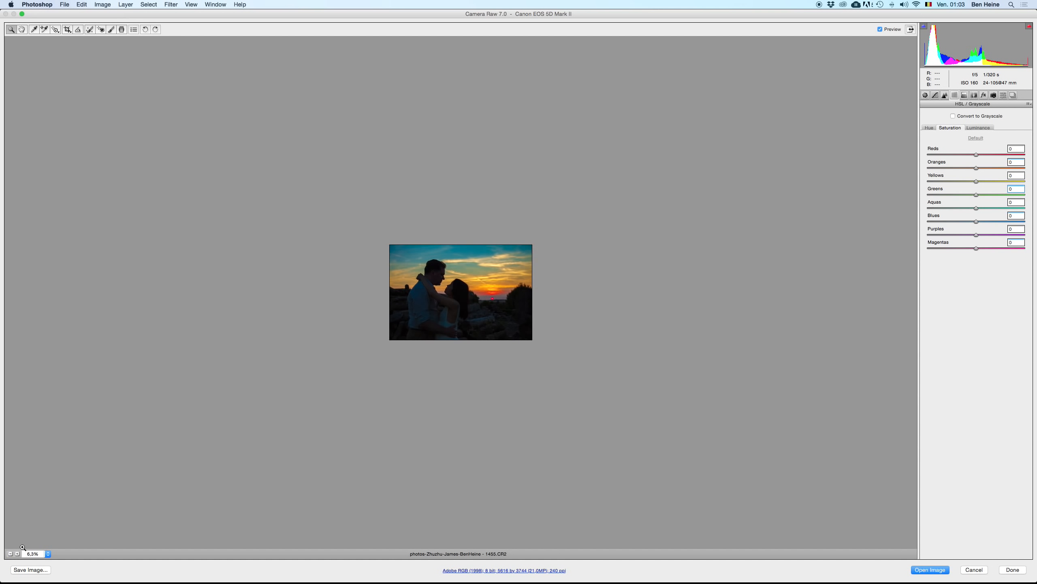
click(17, 553)
key(super+z)
key(super+z)
key(super+z)
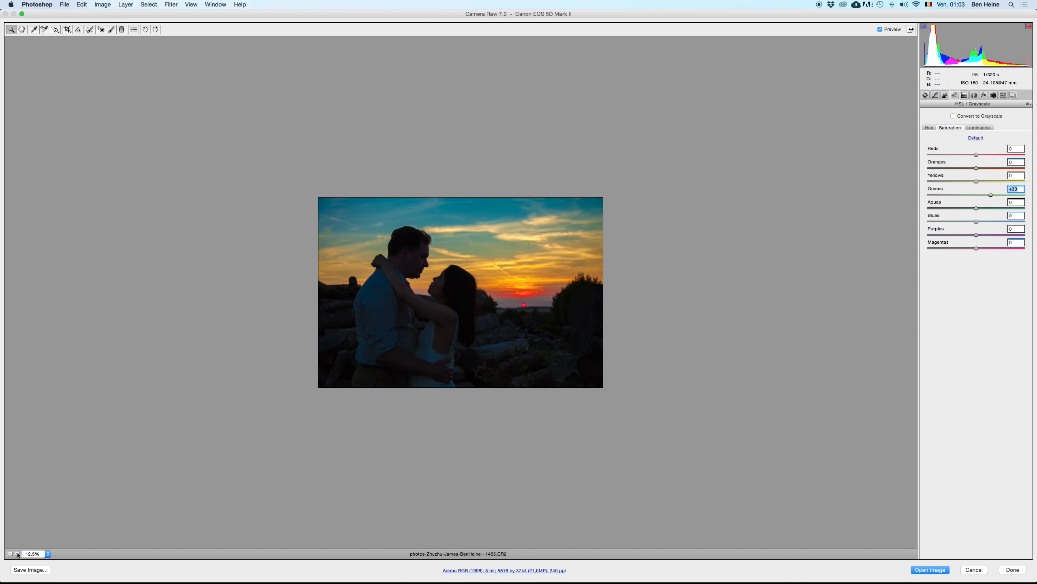
key(super+z)
key(super+z)
key(super+z)
click(983, 195)
click(17, 553)
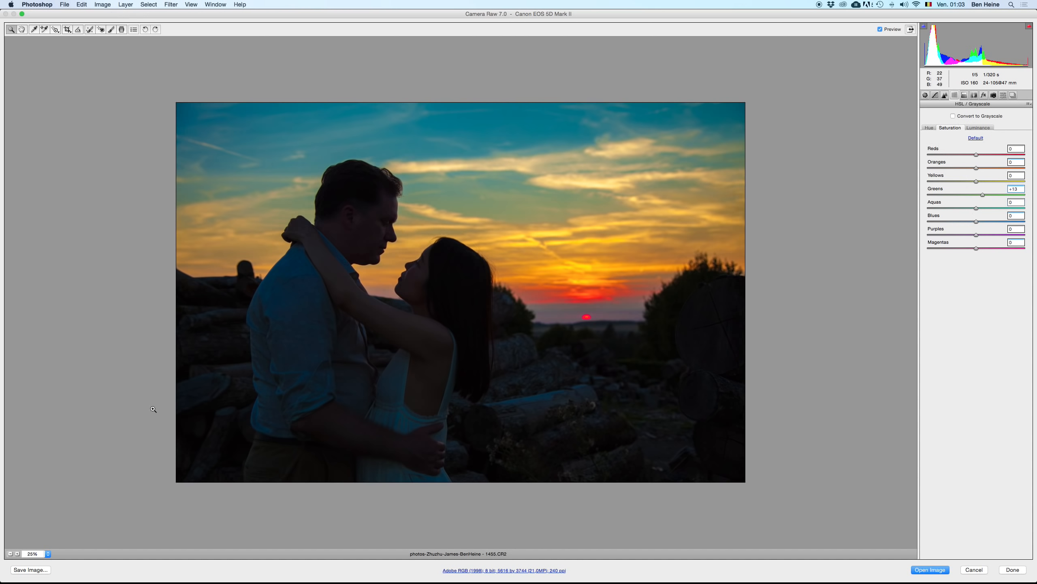
- Try a Blues saturation of -76 and undo it, then set the Blues saturation to -2
click(939, 221)
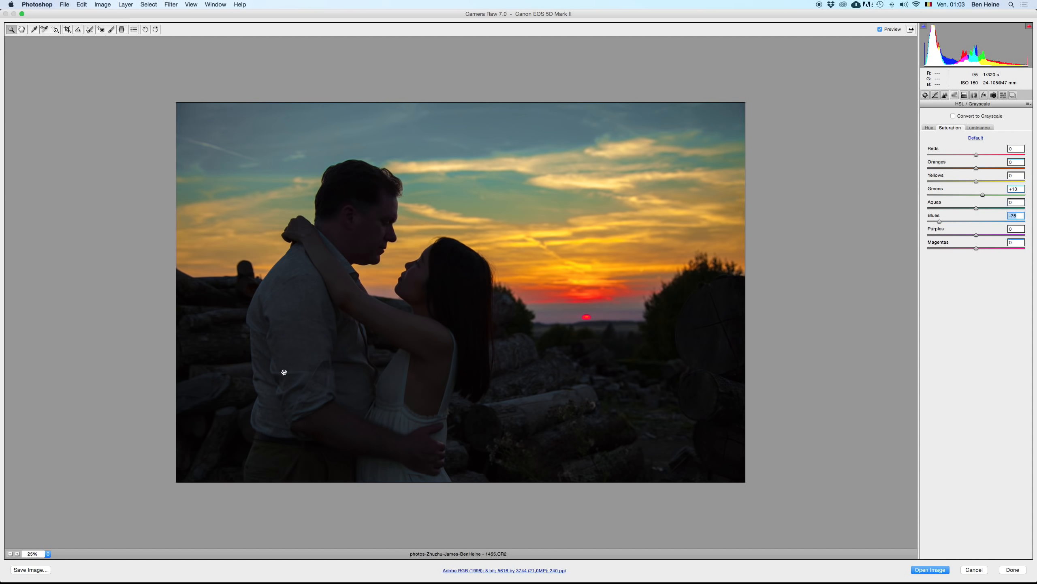
click(10, 553)
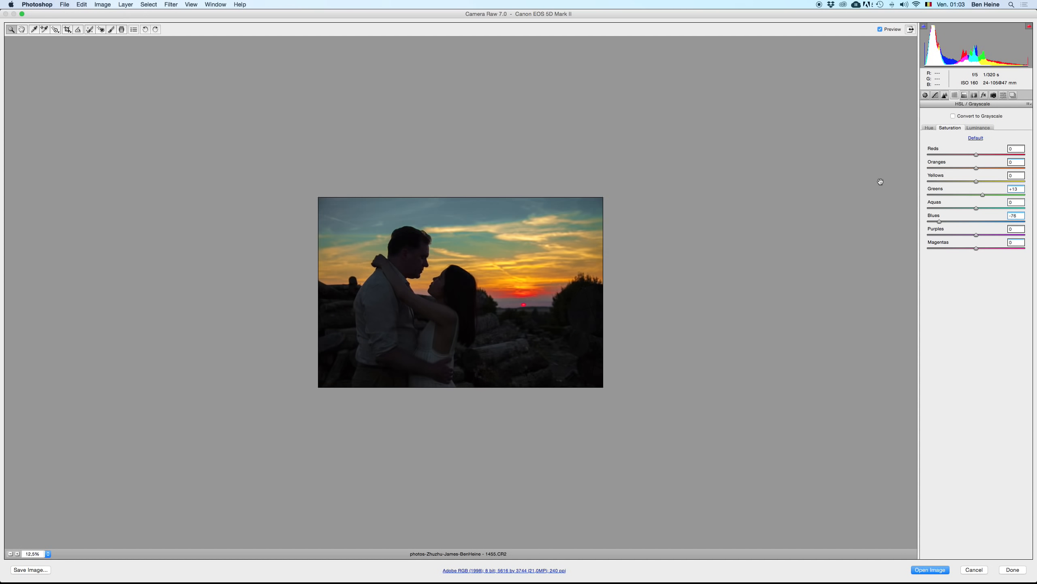
key(super+z)
click(950, 221)
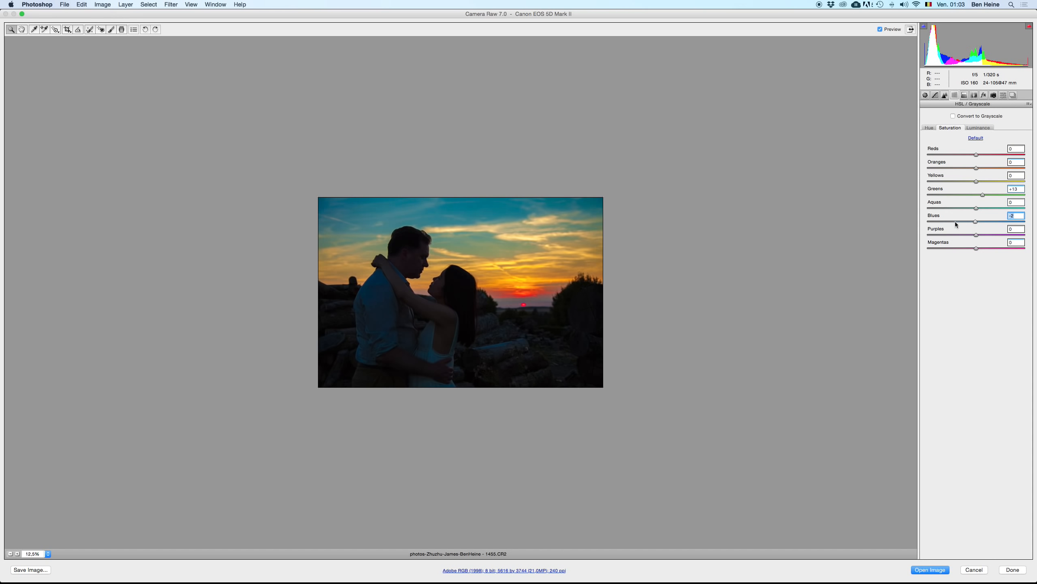
drag(950, 223, 976, 222)
click(17, 554)
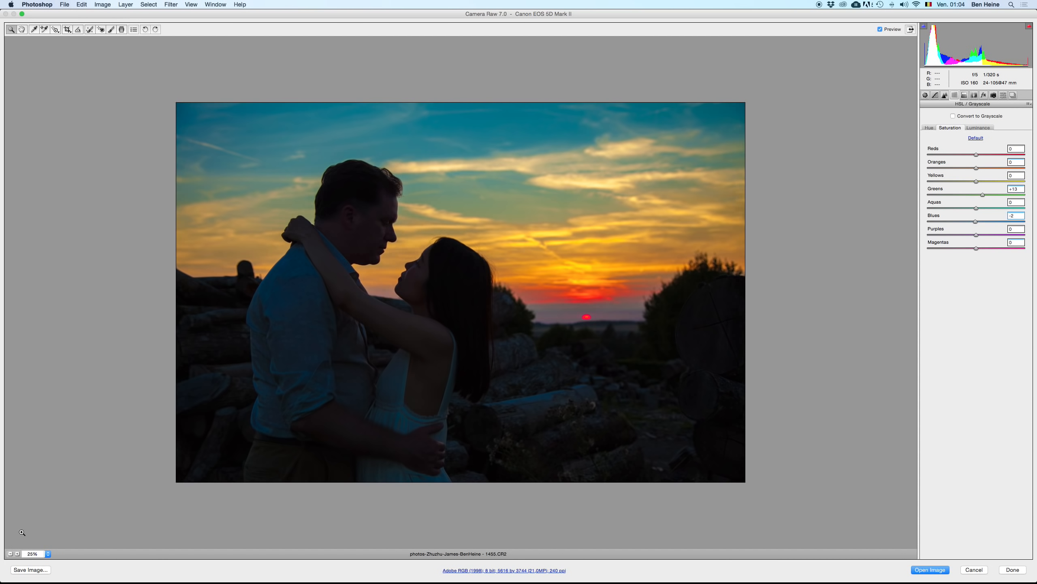
- Try lowering the Blues saturation and the Aquas saturation, undoing each change
click(10, 553)
drag(943, 224, 941, 221)
key(super+z)
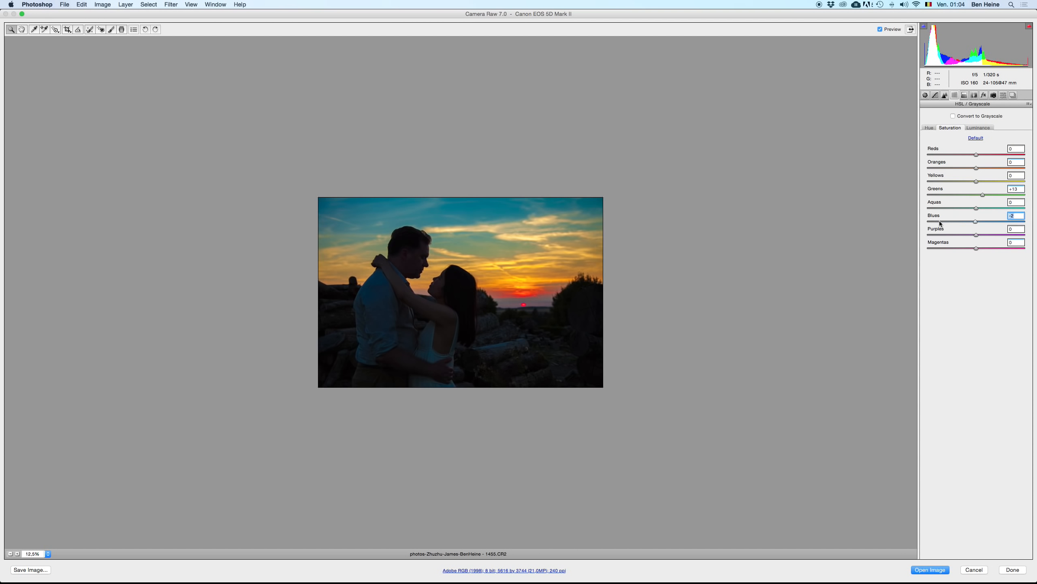
drag(967, 208, 924, 208)
key(super+z)
- Try shifting the highlights hue in the Split Toning settings
click(963, 95)
drag(962, 130, 902, 120)
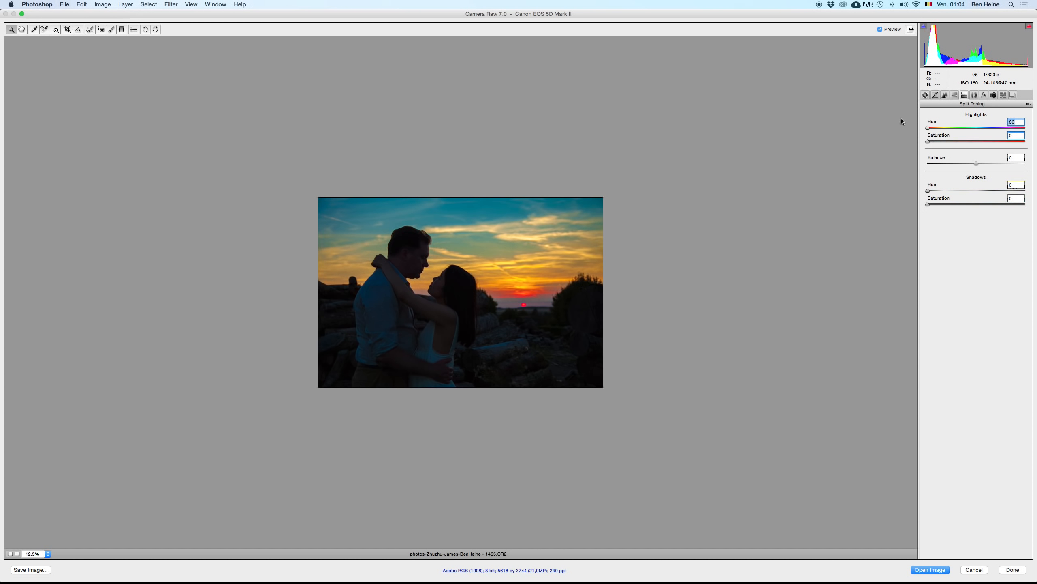
- Try a negative Distortion and a Vertical transform in the manual lens corrections, then reset both to 0
click(974, 97)
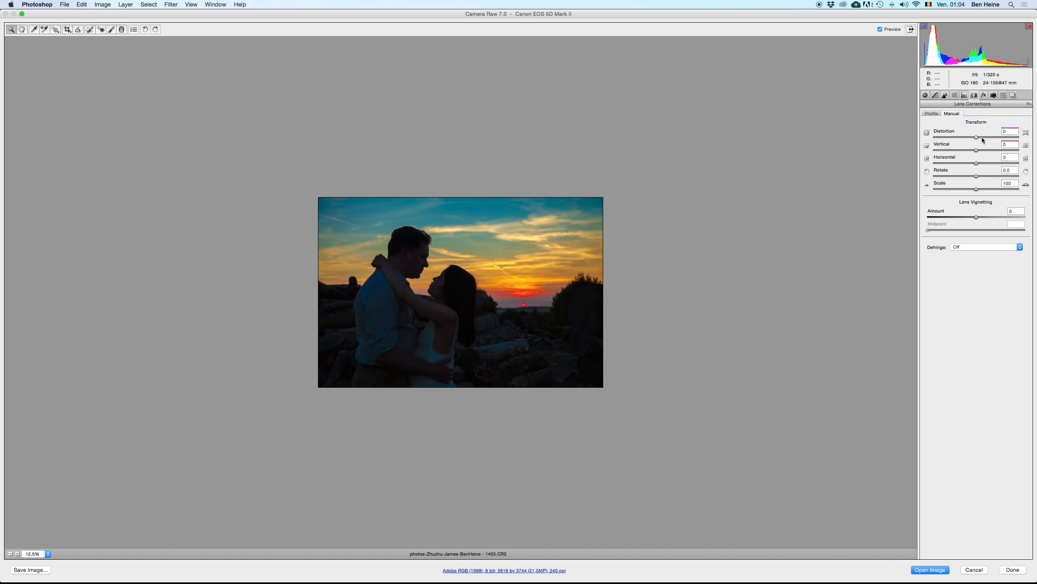
drag(982, 140, 956, 135)
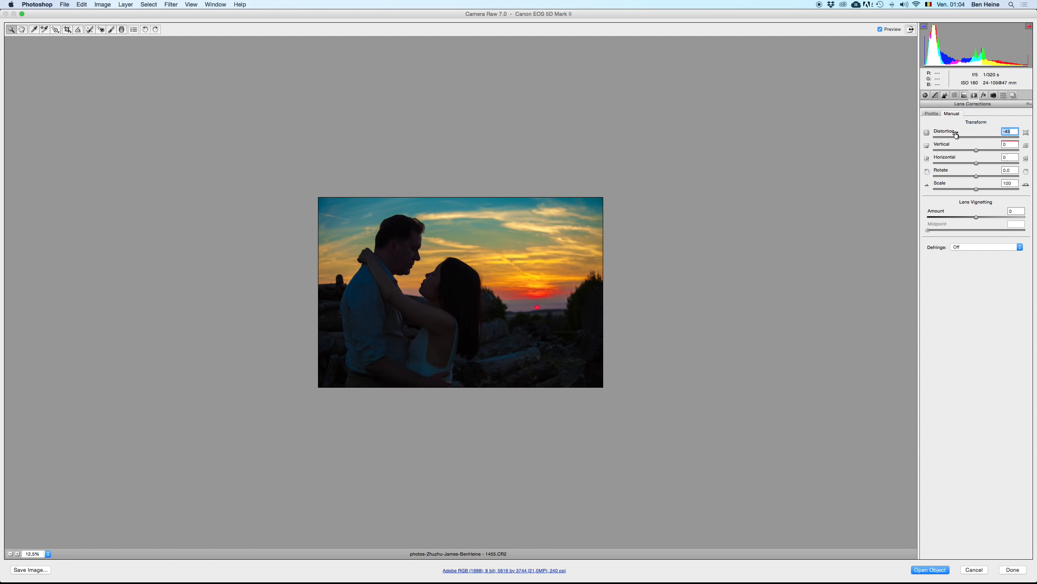
text(0)
drag(977, 150, 1003, 150)
text(0)
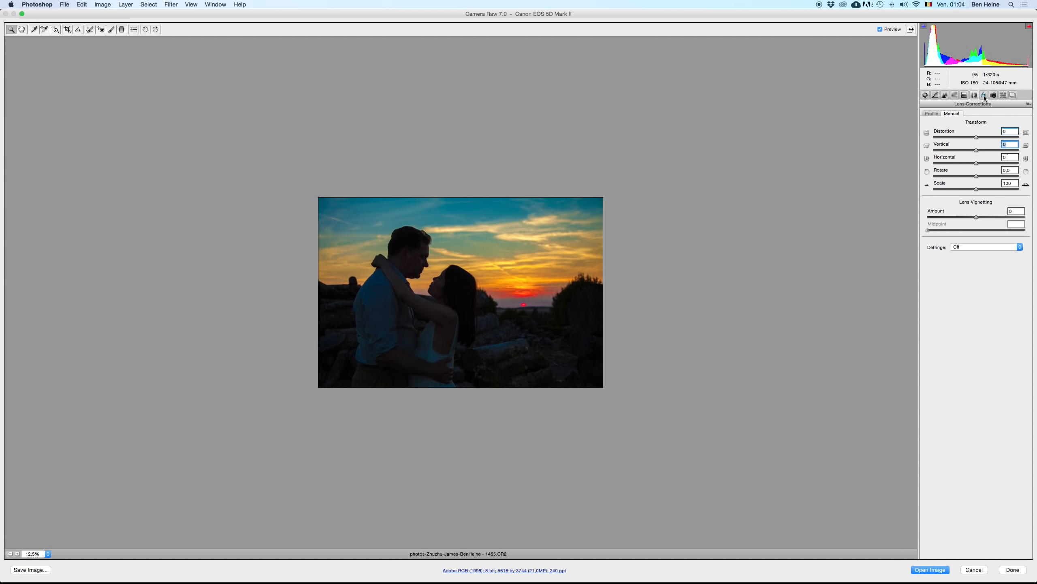
- Try adding film grain in the Effects settings, then reset the grain Amount to 0
click(984, 95)
drag(951, 130, 975, 130)
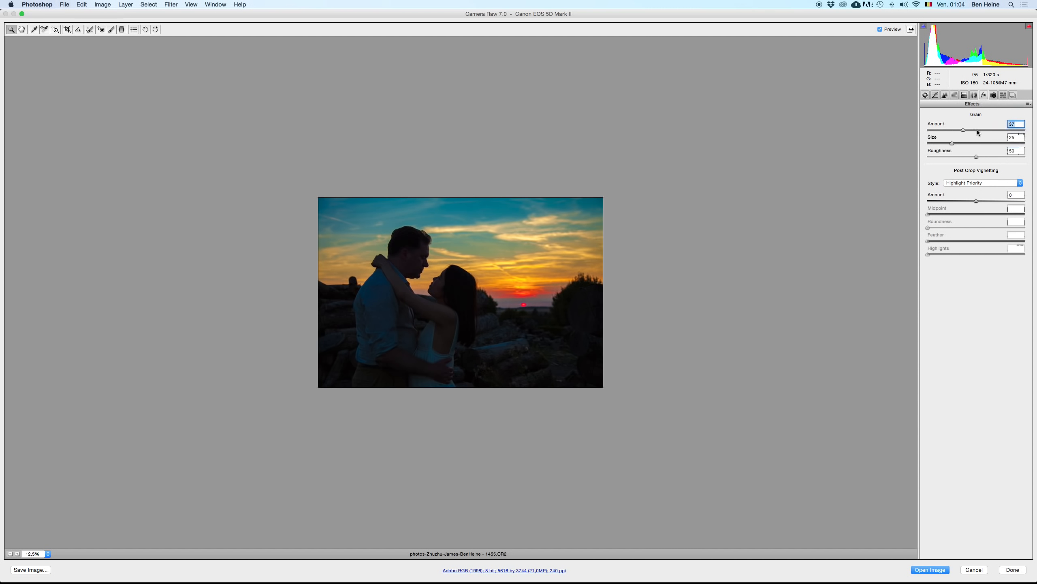
text(0)
- Check the post-crop vignetting Amount and open the developed photo in the main Photoshop workspace
click(994, 95)
click(1003, 95)
click(994, 95)
click(984, 96)
mouse_move(984, 201)
mouse_down()
mouse_move(998, 201)
mouse_move(925, 206)
mouse_move(994, 209)
mouse_move(975, 206)
mouse_up()
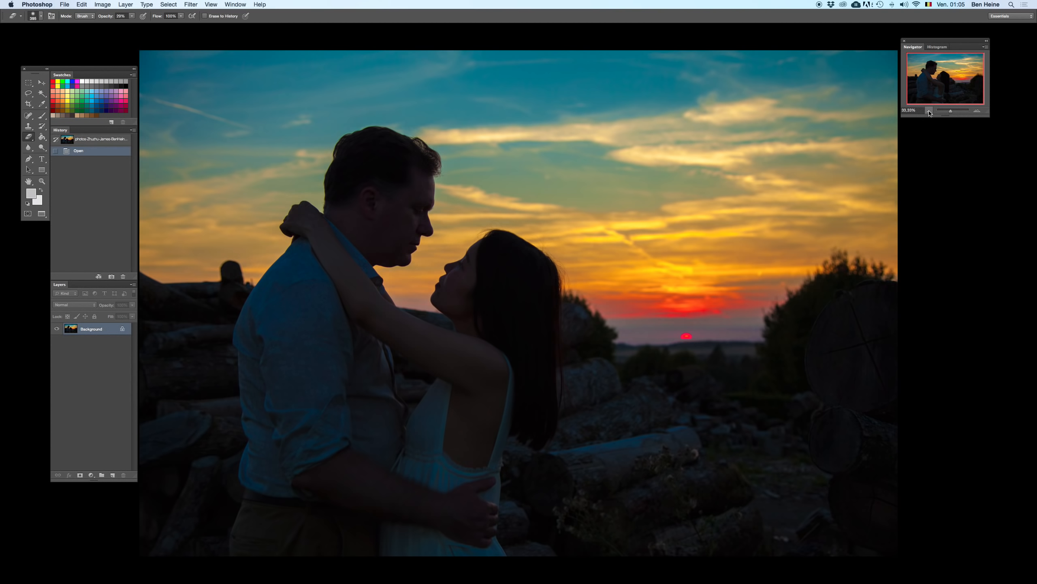
- Change the workspace background around the photo to Dark Gray
click(928, 110)
click(928, 111)
click(928, 110)
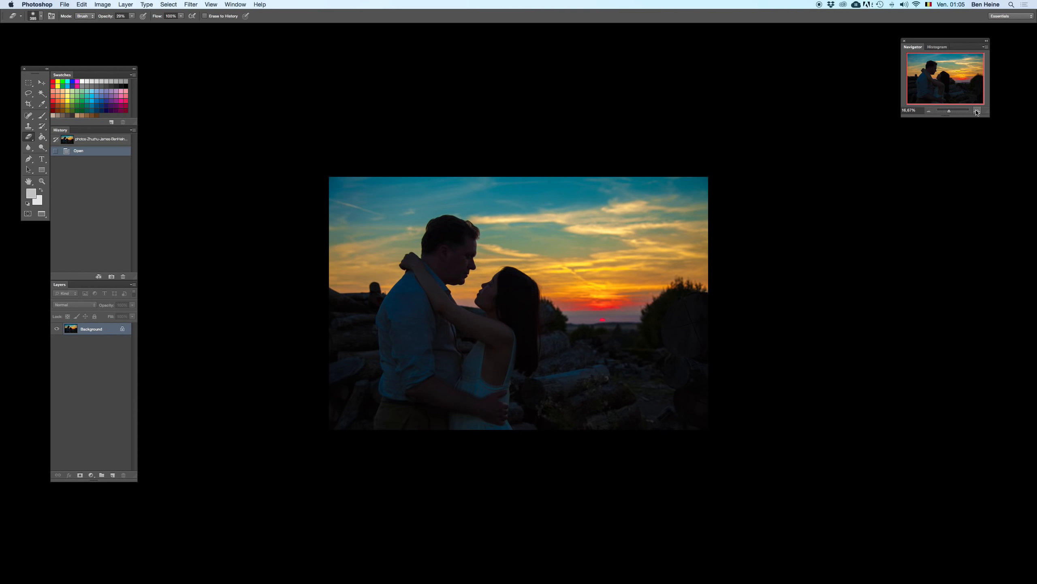
click(932, 111)
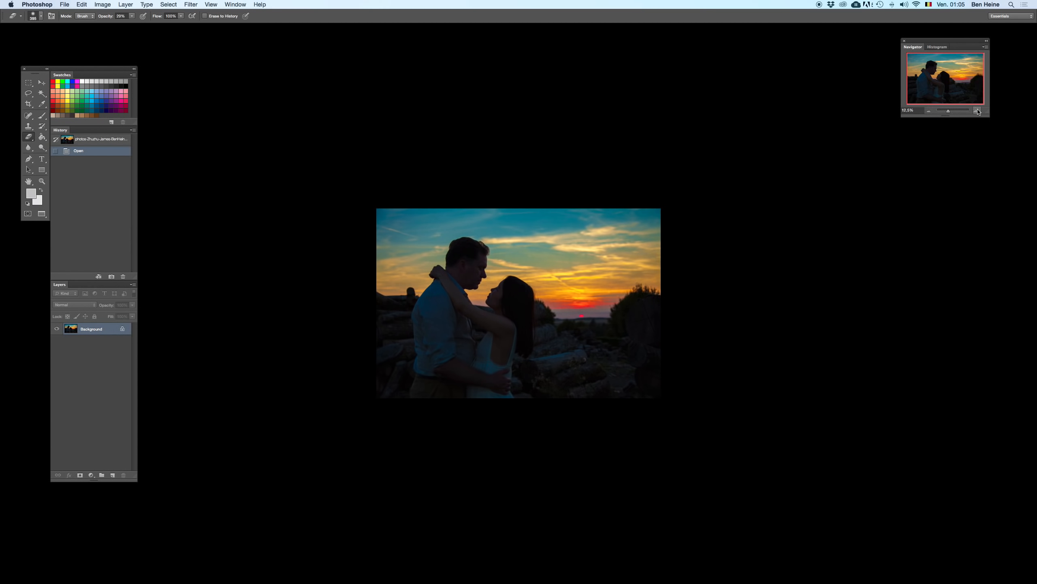
right_click(896, 131)
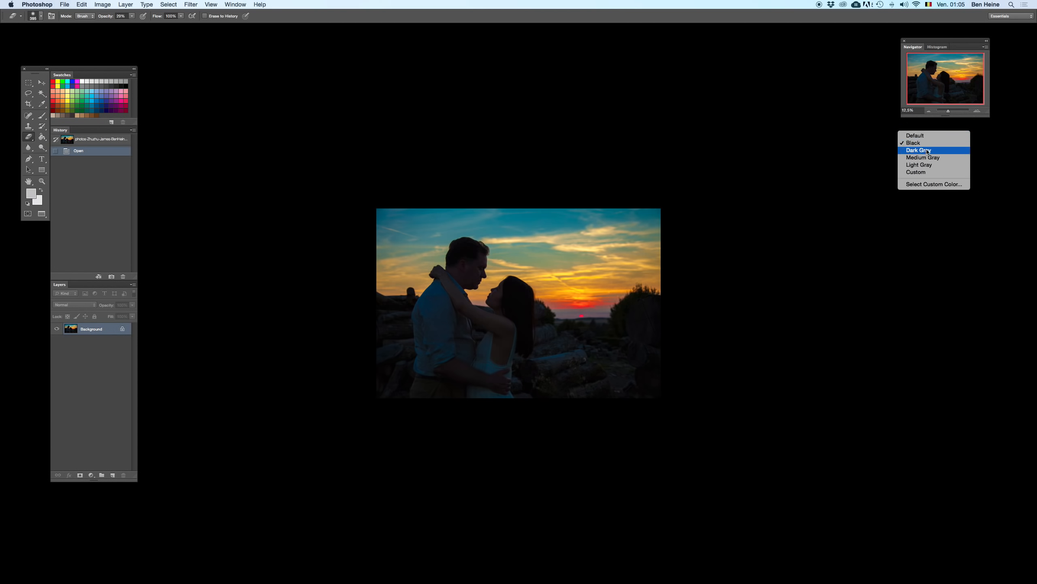
click(928, 151)
click(976, 111)
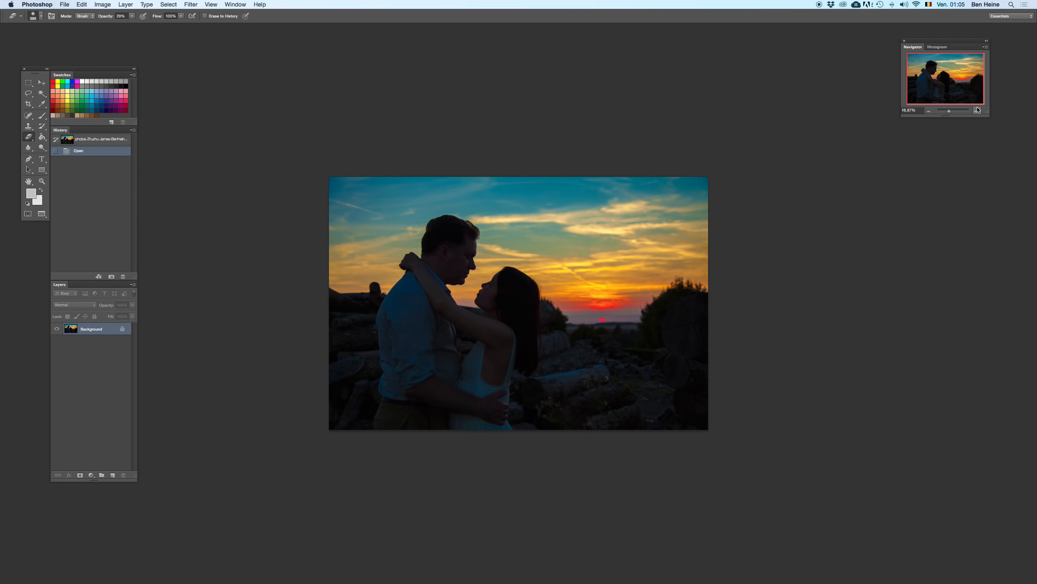
click(976, 110)
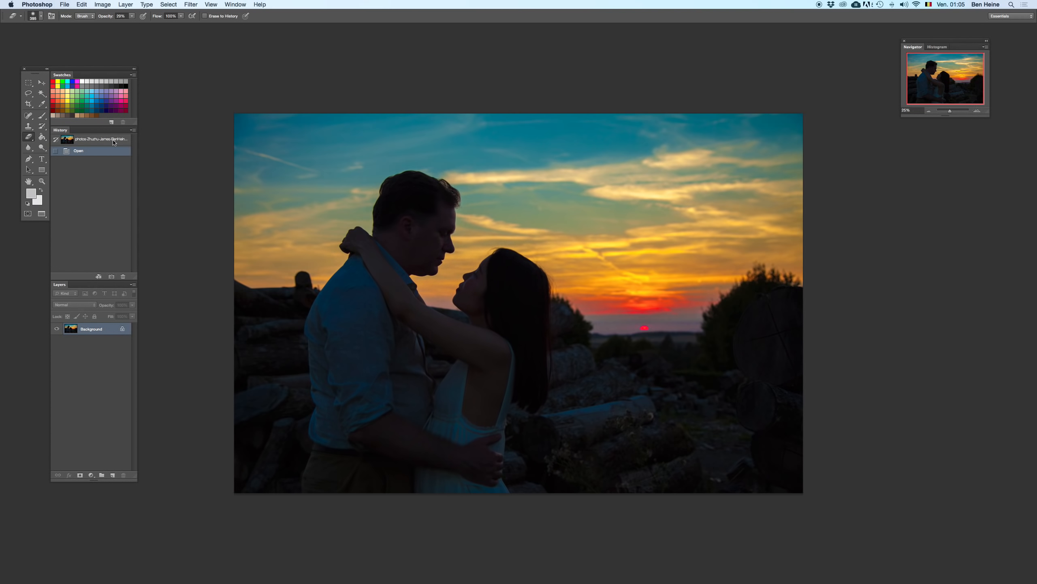
- Save the developed photo as an uncompressed TIFF with IBM PC byte order in the Final Edited Photos folder
click(928, 111)
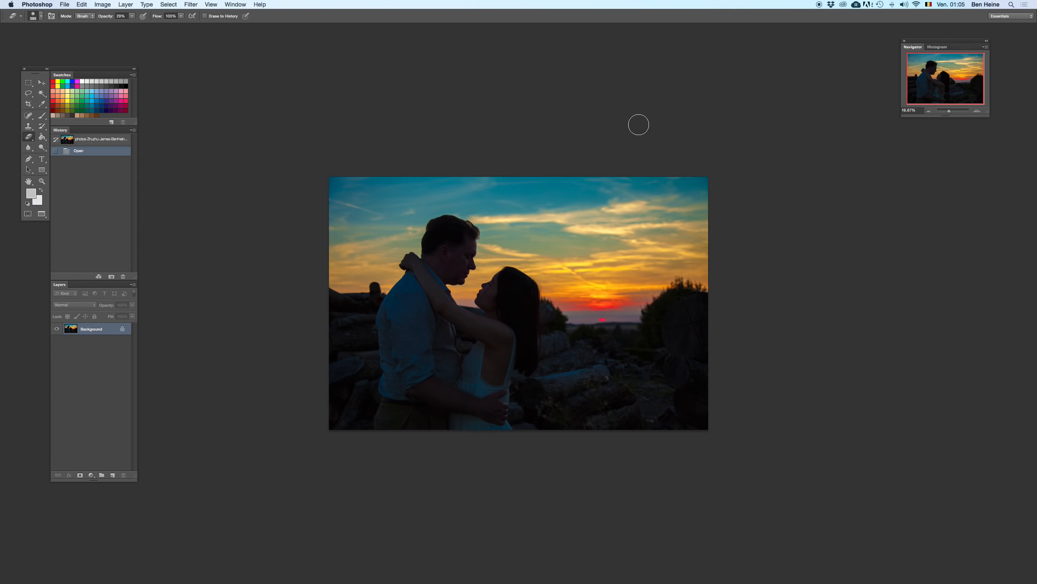
key(super+shift+s)
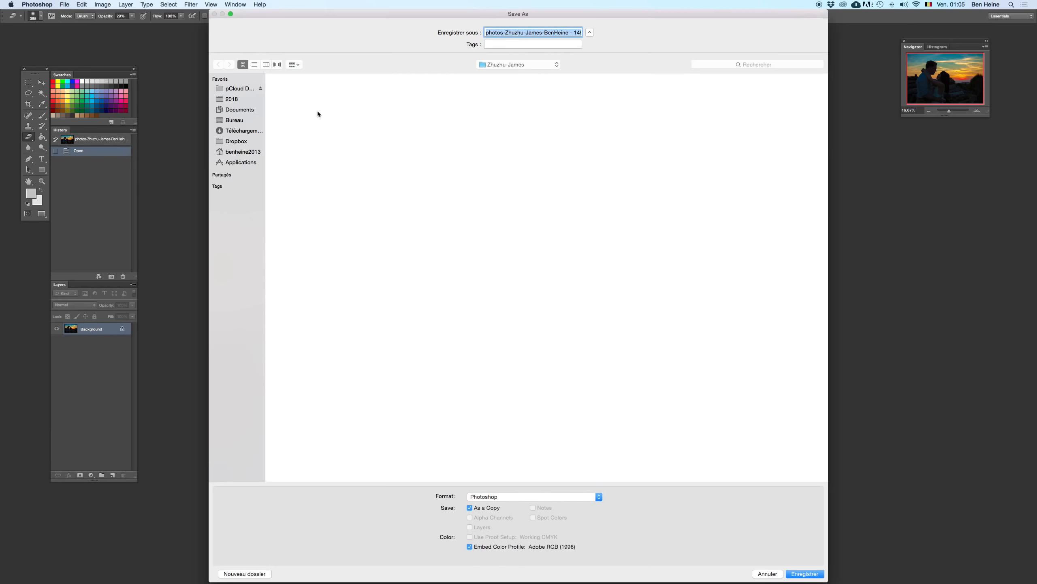
click(244, 111)
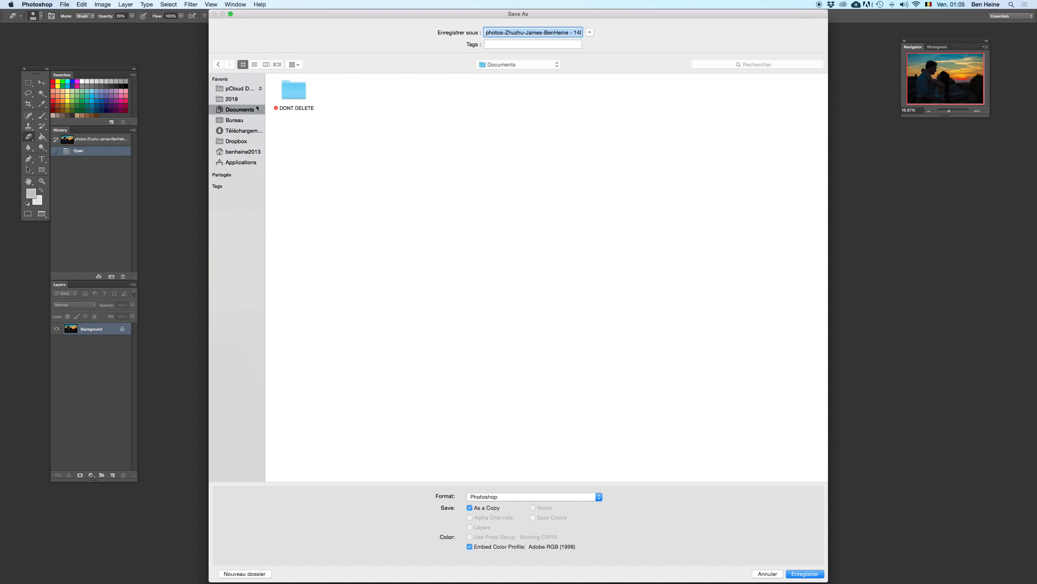
click(504, 67)
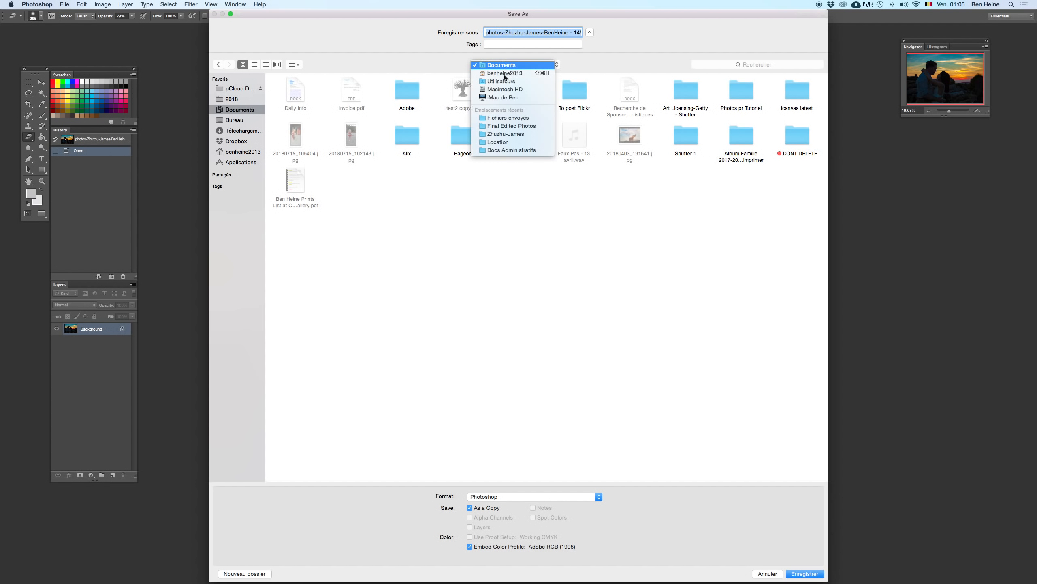
click(510, 126)
click(566, 497)
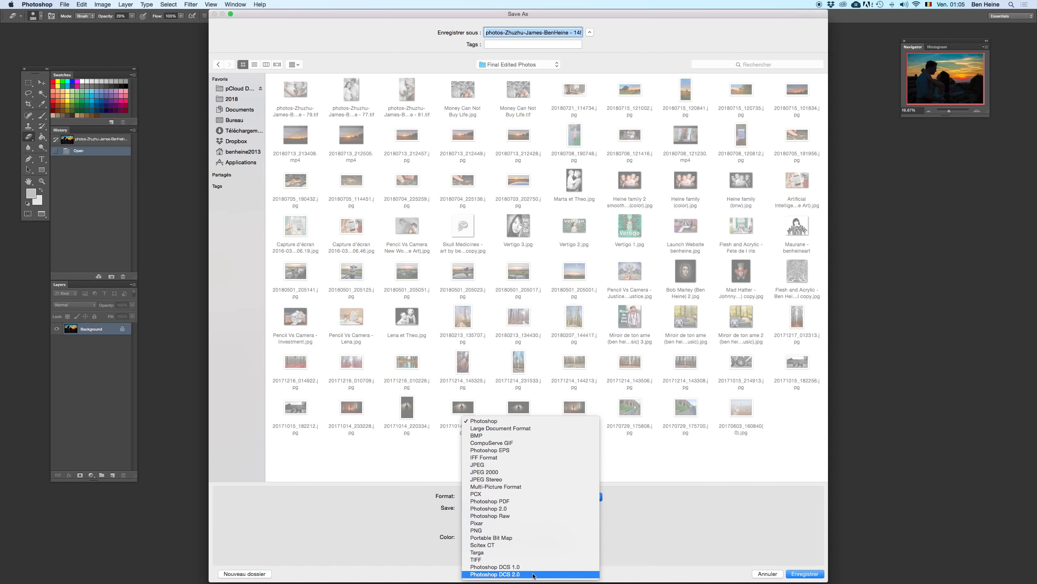
click(531, 560)
click(805, 574)
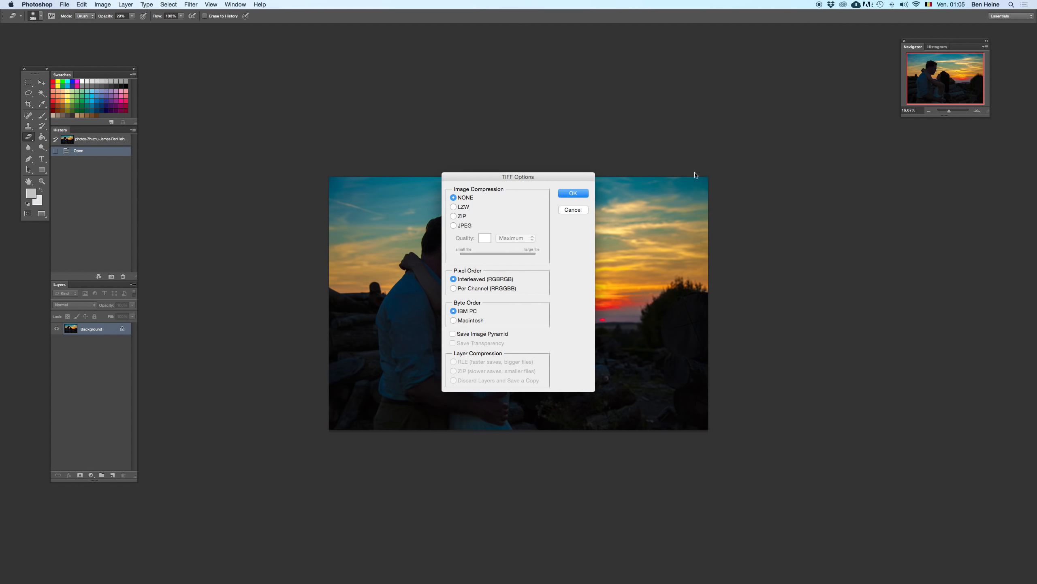
click(574, 193)
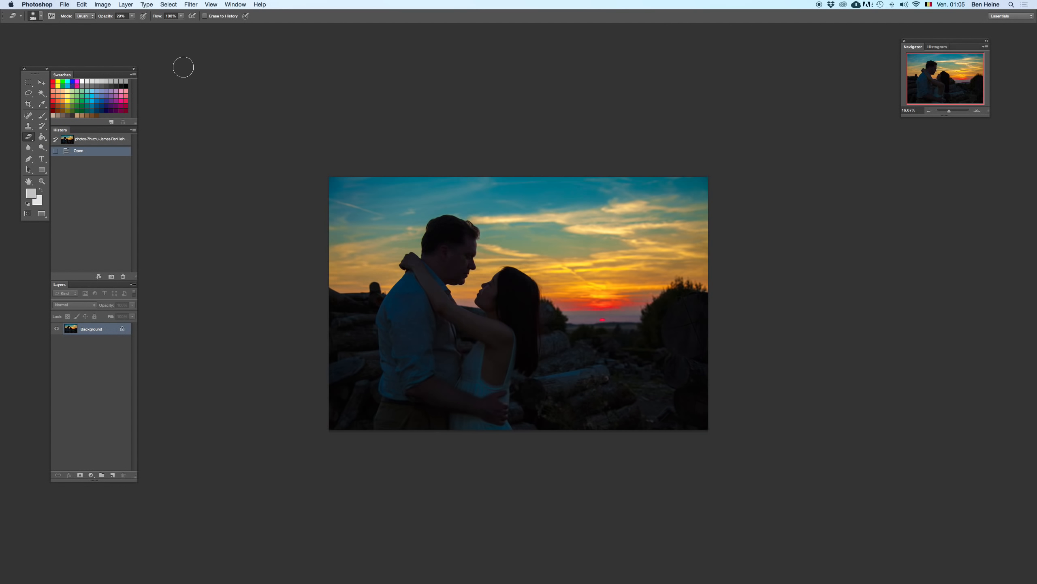
- Switch to Finder and try to open the selected raw CR2 photo numbered 1455 with Adobe Photoshop CS6
key(ctrl+Up)
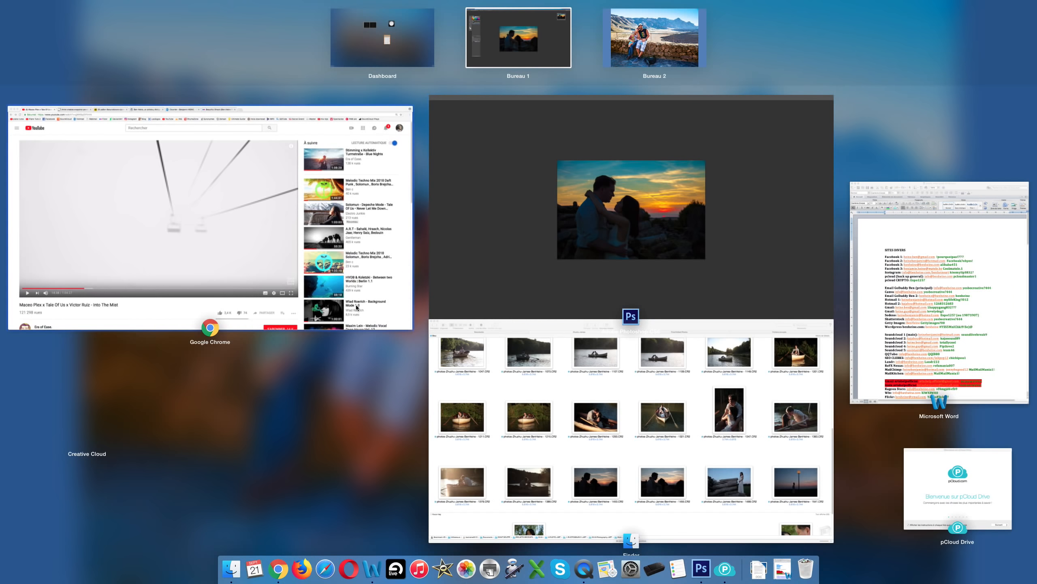
click(582, 418)
click(601, 444)
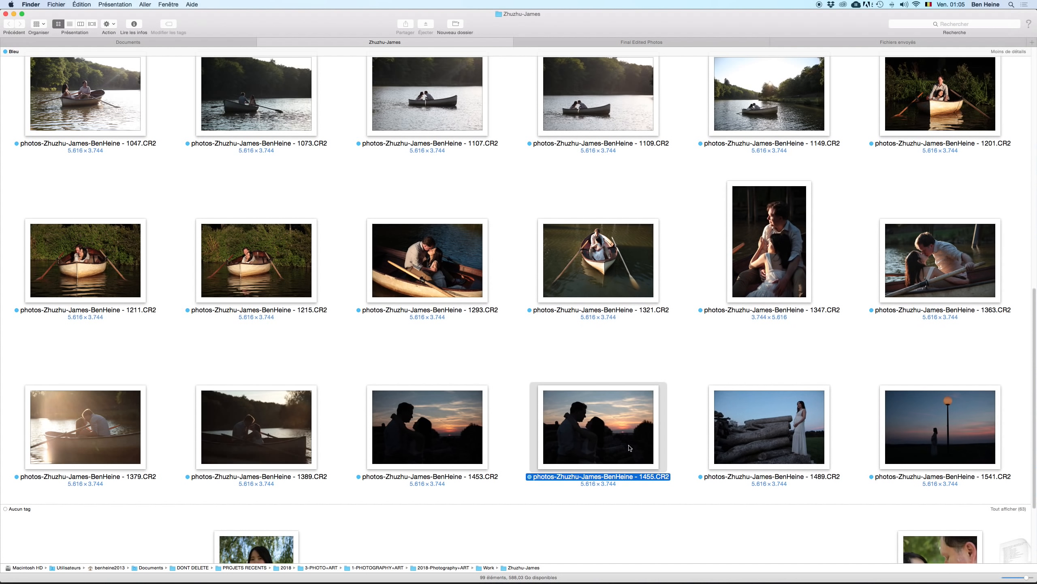
right_click(611, 429)
mouse_move(636, 403)
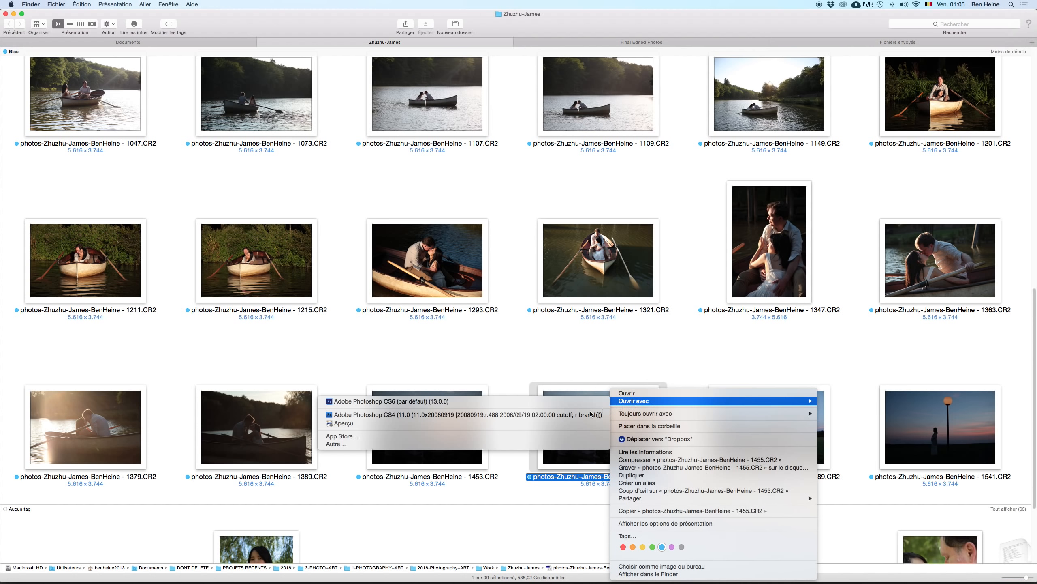
click(543, 403)
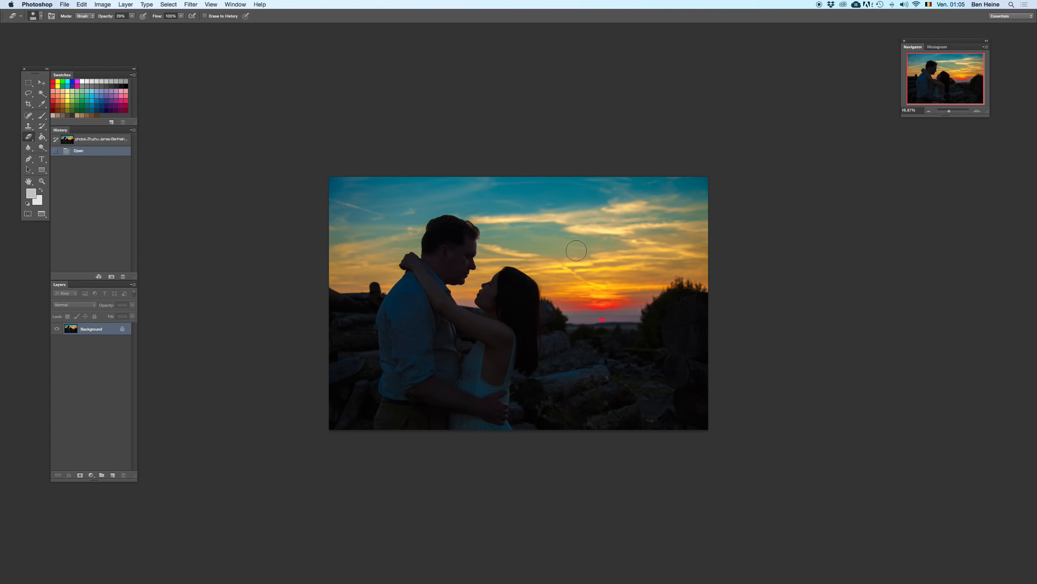
key(ctrl+Up)
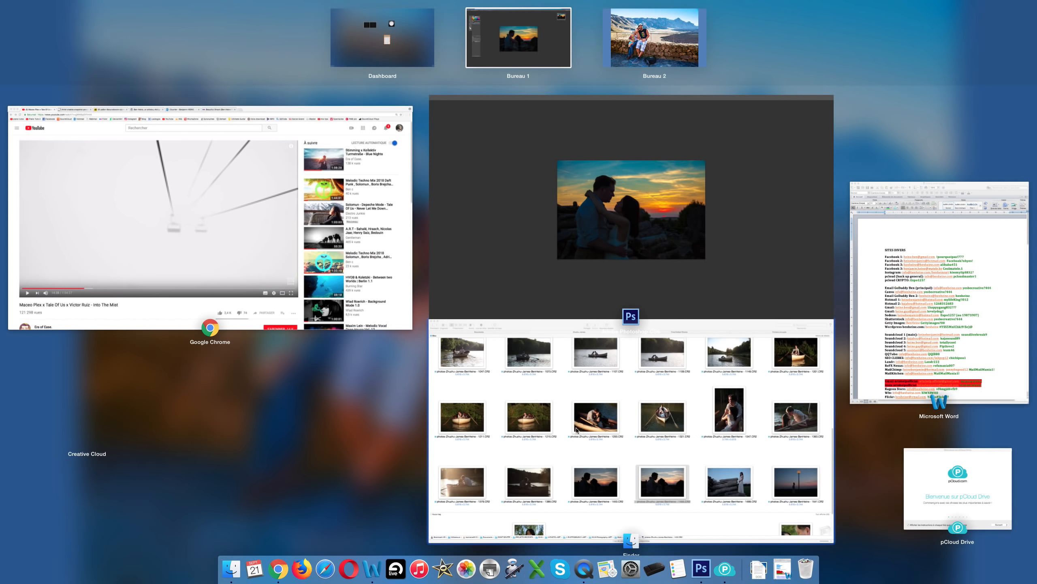
click(638, 441)
right_click(623, 388)
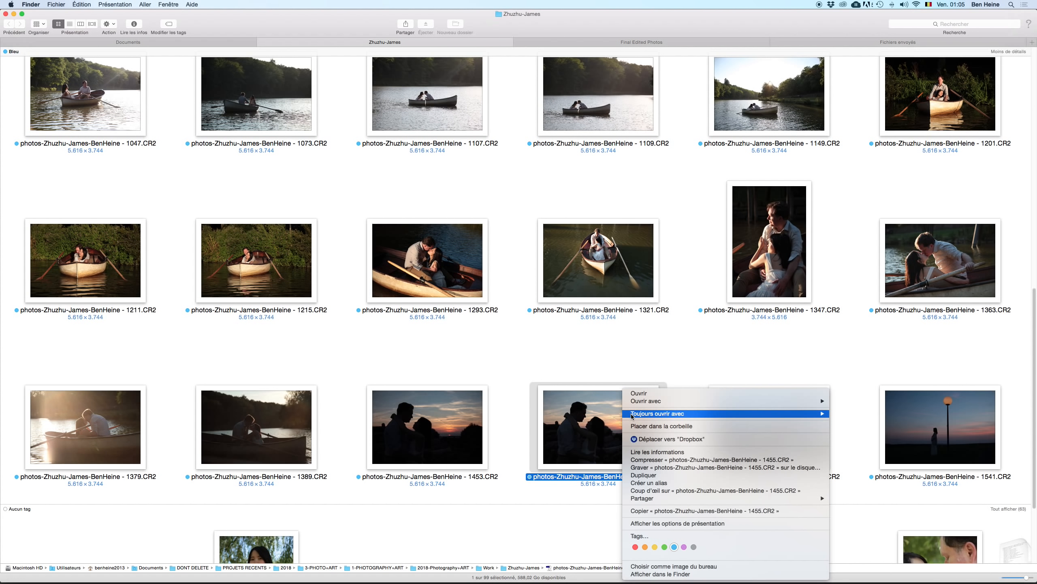
mouse_move(652, 402)
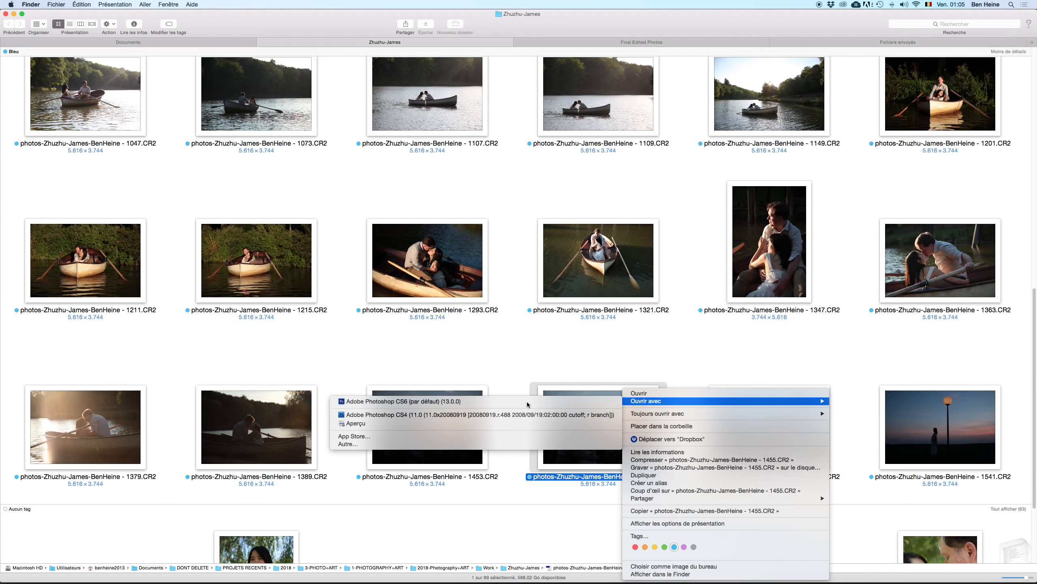
click(525, 403)
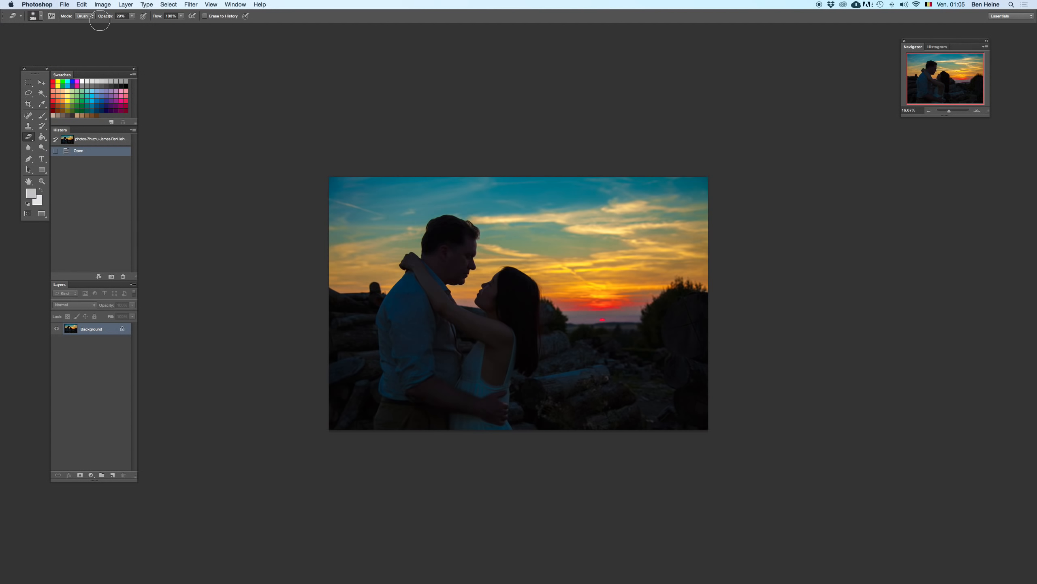
drag(41, 213, 70, 212)
- Check the Final Edited Photos folder in Finder for the saved TIFF, and close the developed photo in Photoshop
key(ctrl+Up)
click(572, 205)
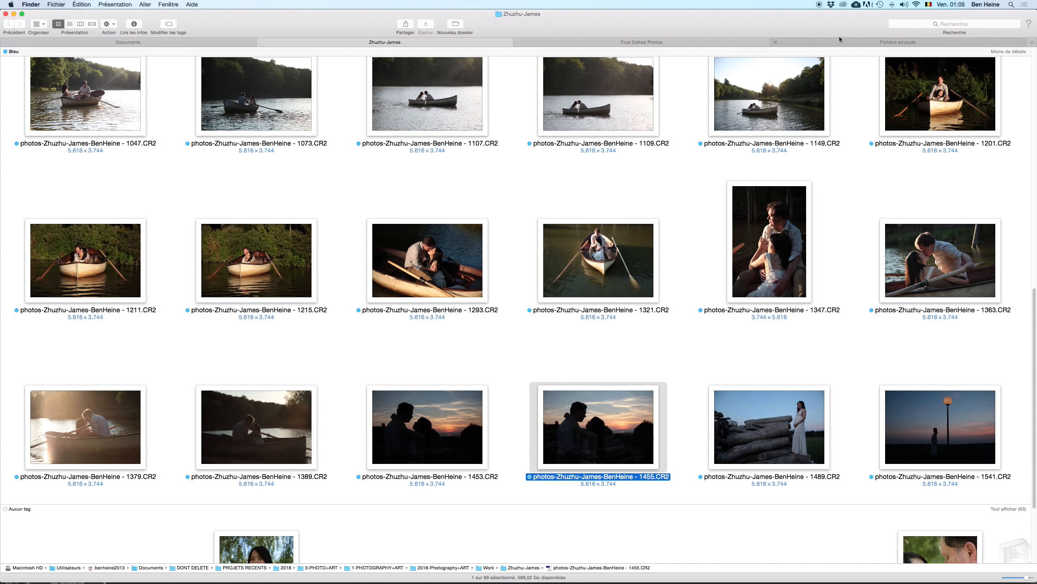
click(655, 43)
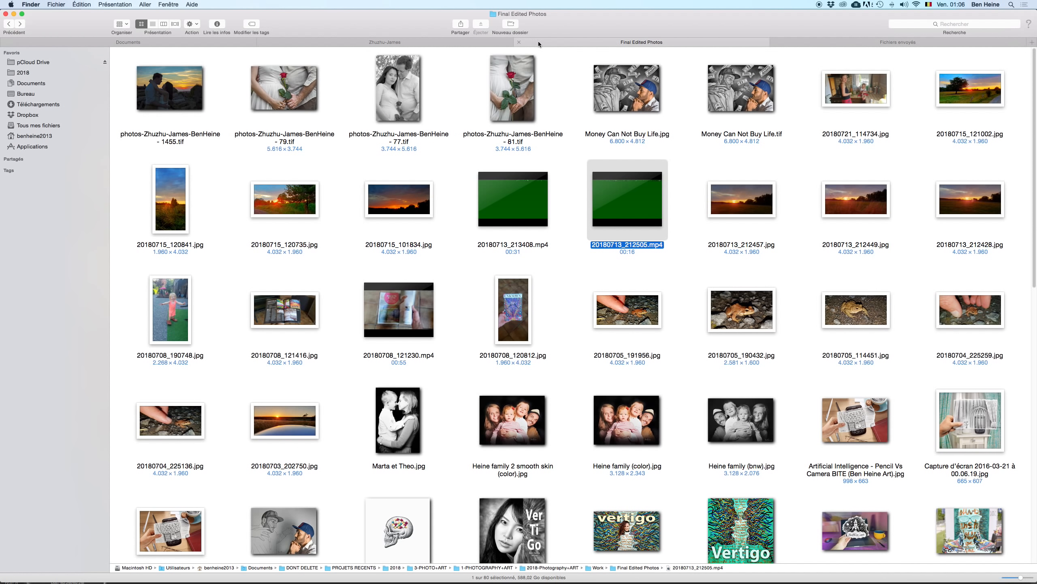
key(ctrl+Up)
click(486, 123)
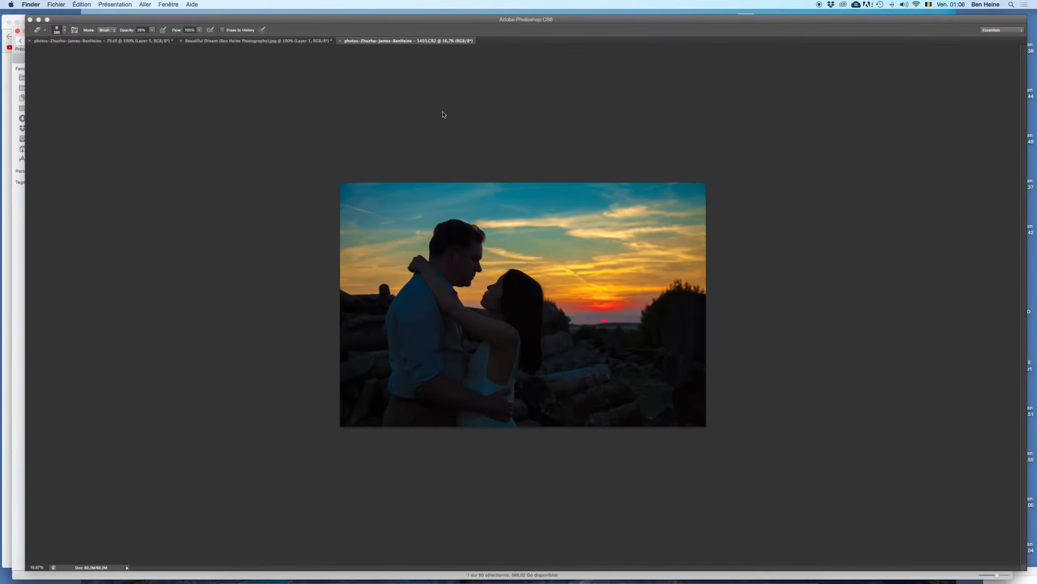
key(super+w)
- Open the raw CR2 photo numbered 1455 from its source folder in Finder with Adobe Photoshop CS6
click(512, 193)
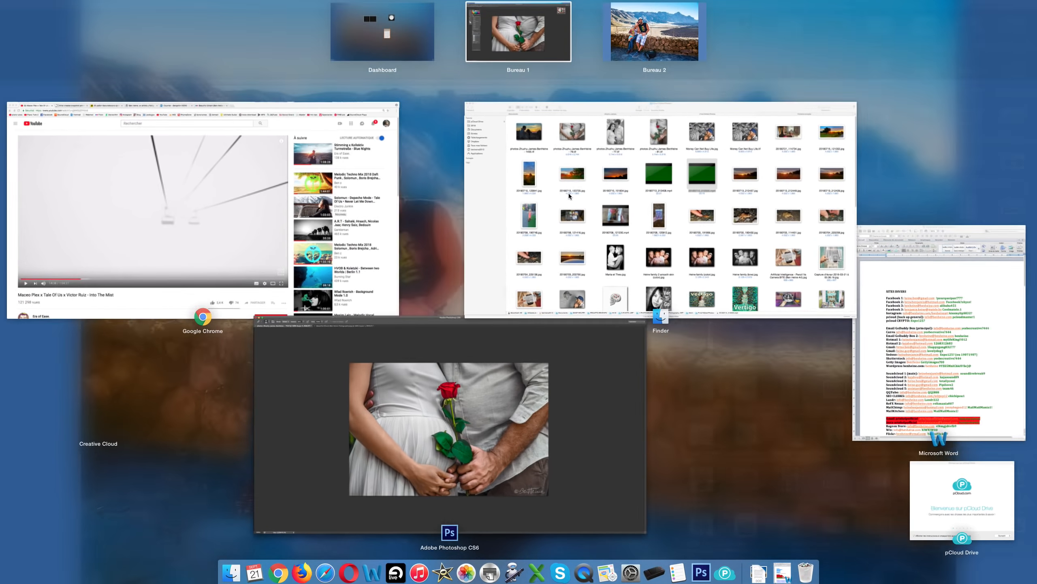
click(536, 209)
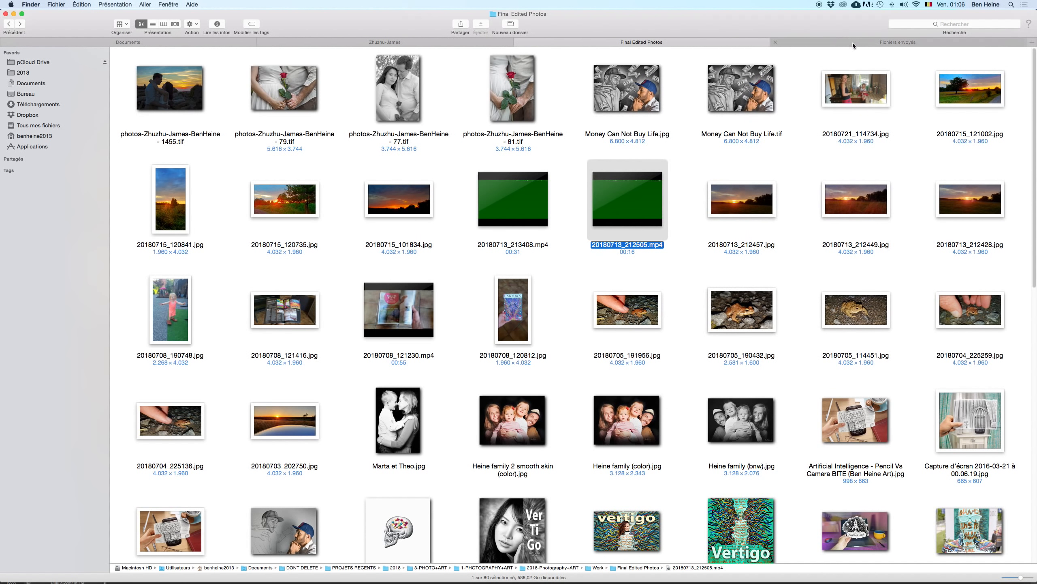
click(452, 42)
right_click(617, 430)
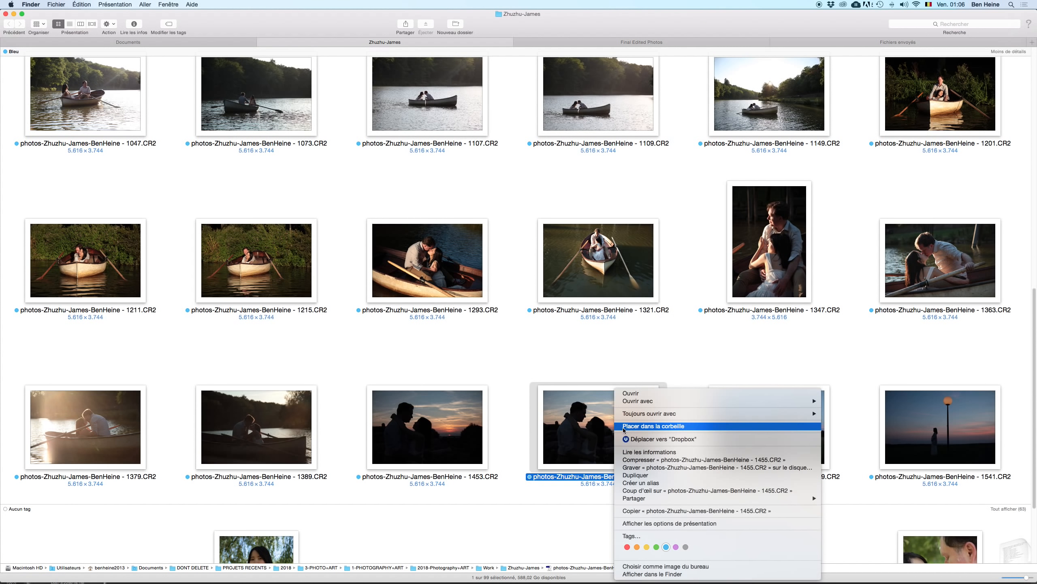
mouse_move(660, 401)
click(450, 401)
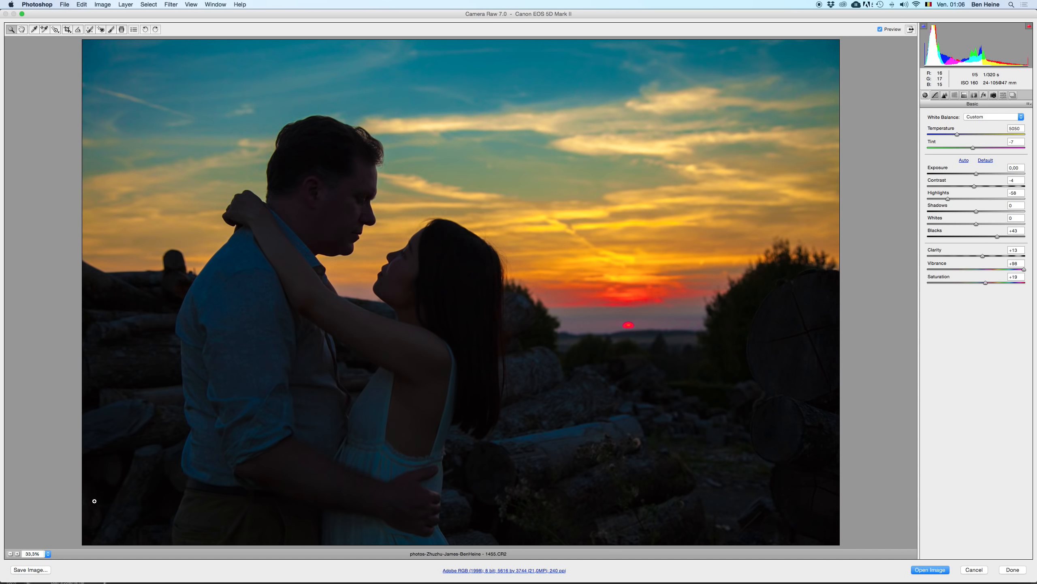
- Set the raw photo's custom white balance to a Temperature of 6050 and a Tint of +1
click(10, 553)
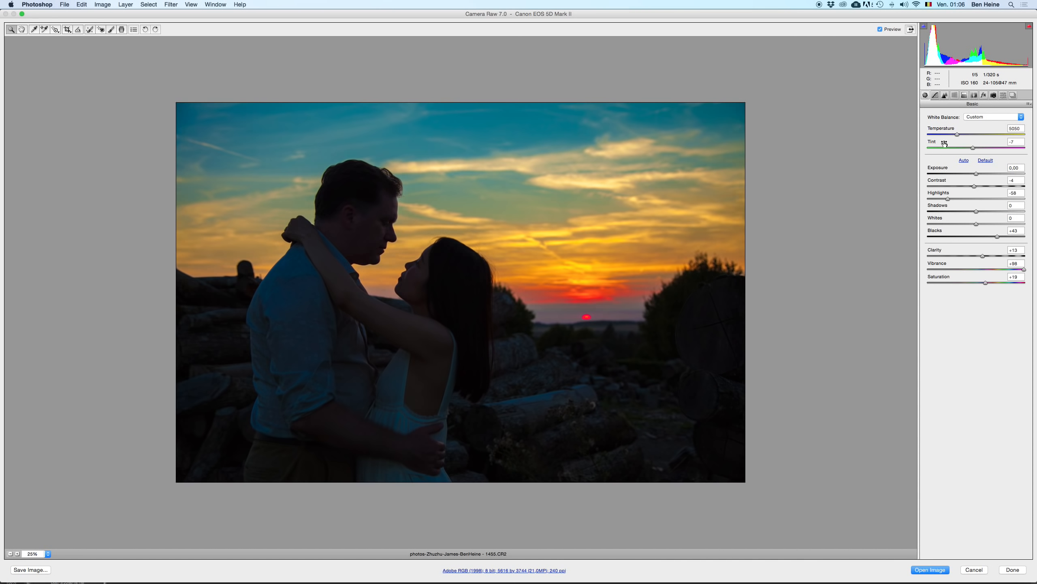
click(989, 116)
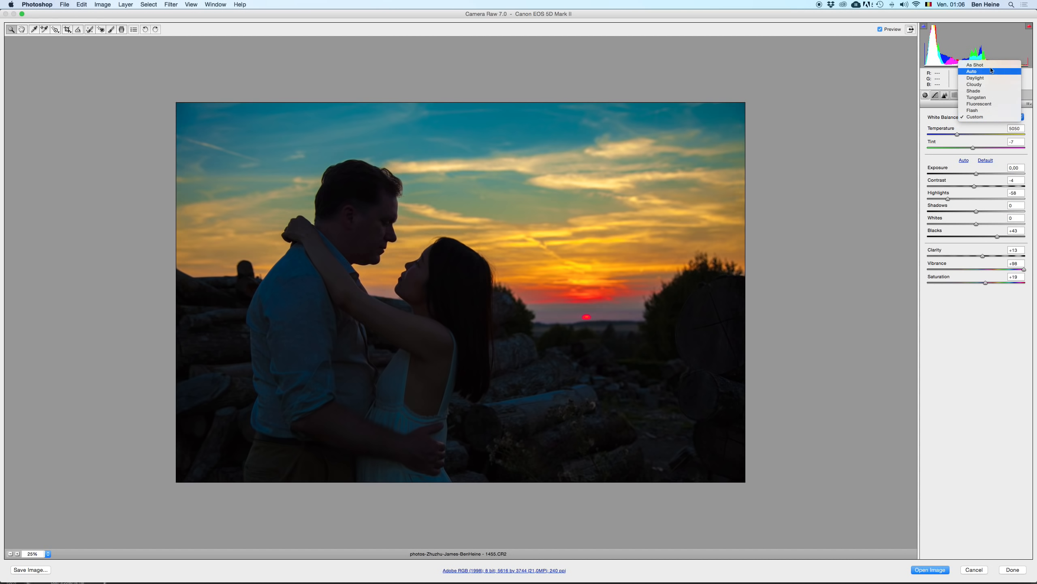
click(983, 118)
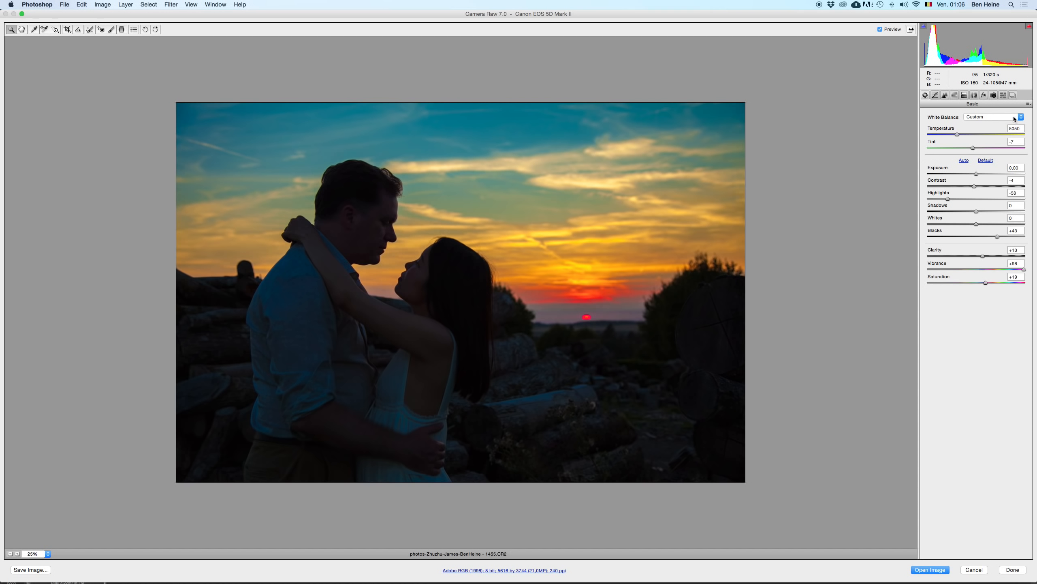
click(976, 134)
click(977, 148)
drag(977, 147, 967, 133)
- Reset the Contrast, Highlights, Blacks, Clarity, Vibrance and Saturation adjustments of the raw photo to 0
click(1015, 180)
key(Tab)
text(0)
key(Tab)
key(Tab)
key(Tab)
text(0)
key(Tab)
text(0)
key(Tab)
text(0)
key(Tab)
text(0)
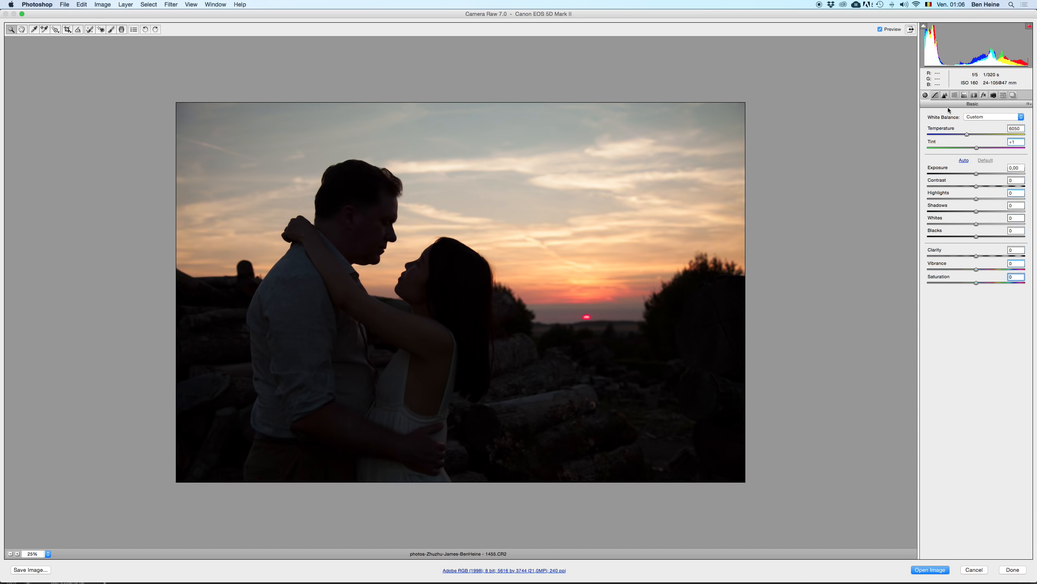
- Set Highlights to 0 in the parametric Tone Curve
click(938, 96)
click(1016, 236)
text(0)
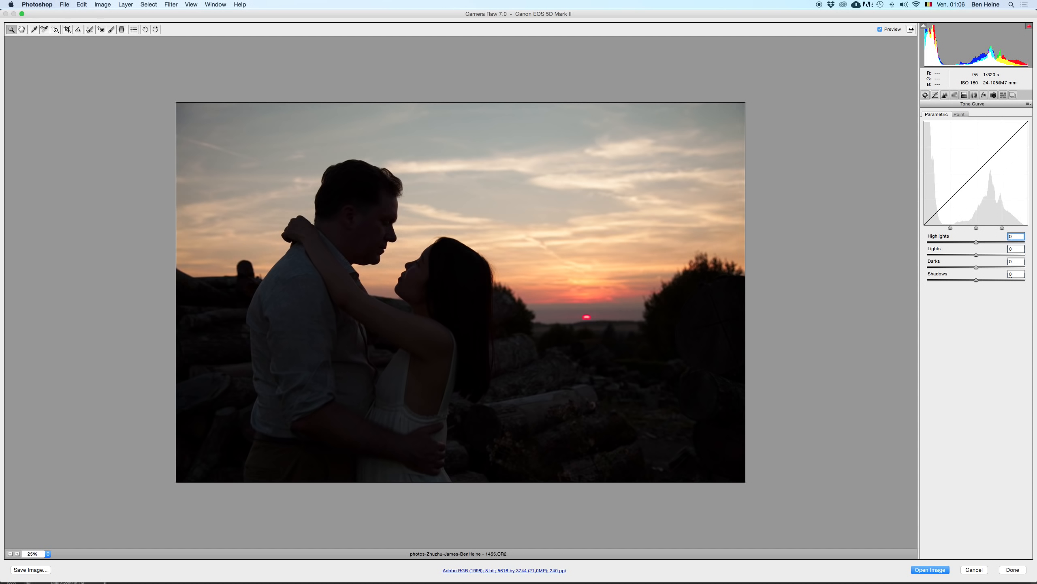
- Reset the individual color adjustments for Hue, Saturation and Luminance to 0
click(945, 97)
click(955, 97)
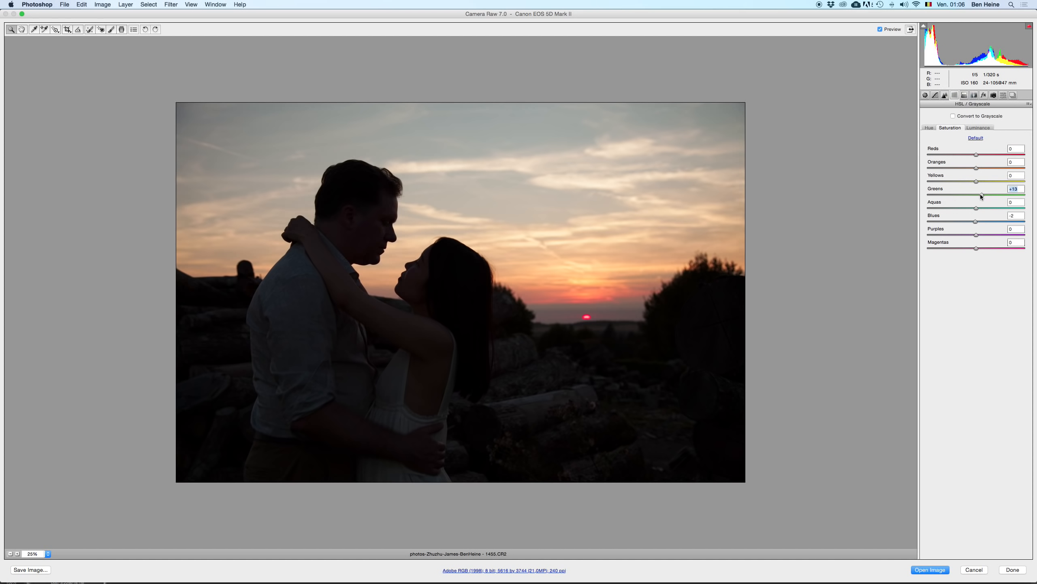
drag(981, 195, 975, 181)
click(929, 128)
click(974, 155)
click(979, 128)
click(829, 441)
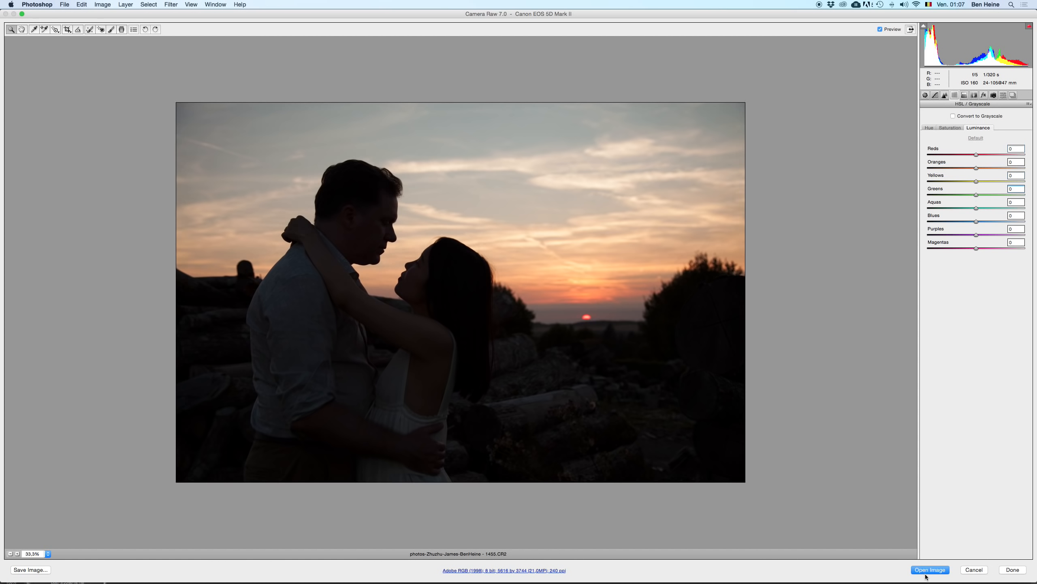
- Open the neutral version of the raw photo in the main Photoshop workspace and show it at 16.67% zoom
click(931, 570)
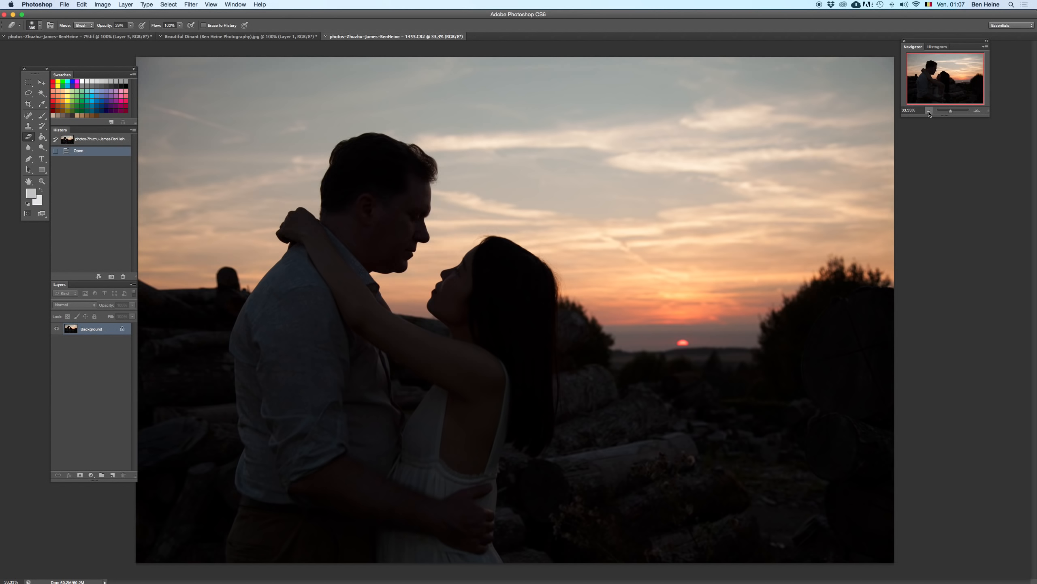
click(931, 110)
click(931, 110)
- Open the saved TIFF numbered 1455 from the Final Edited Photos folder in Finder with Adobe Photoshop CS6
key(ctrl+Up)
click(640, 187)
key(ctrl+Up)
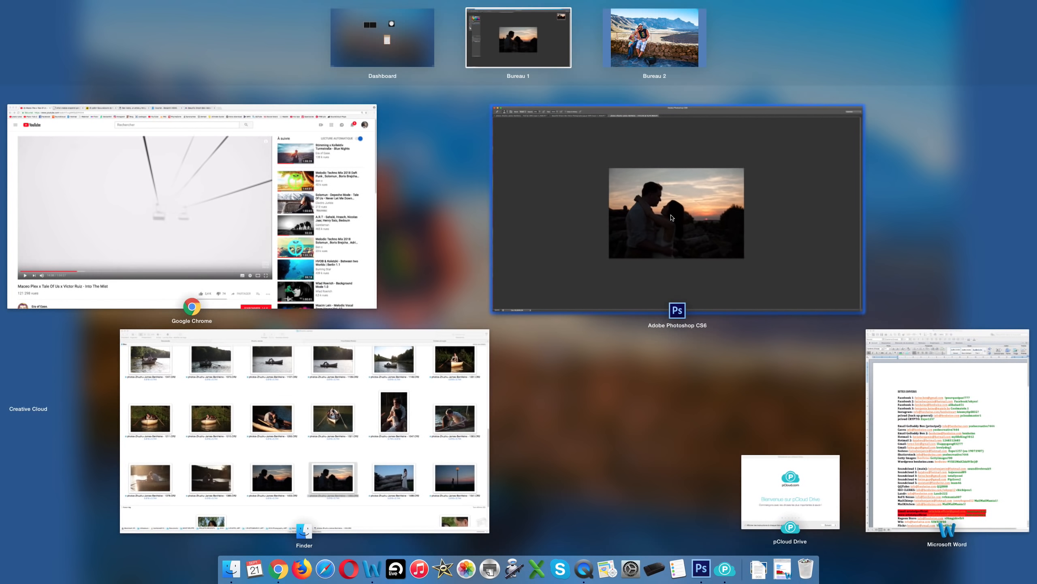
click(372, 400)
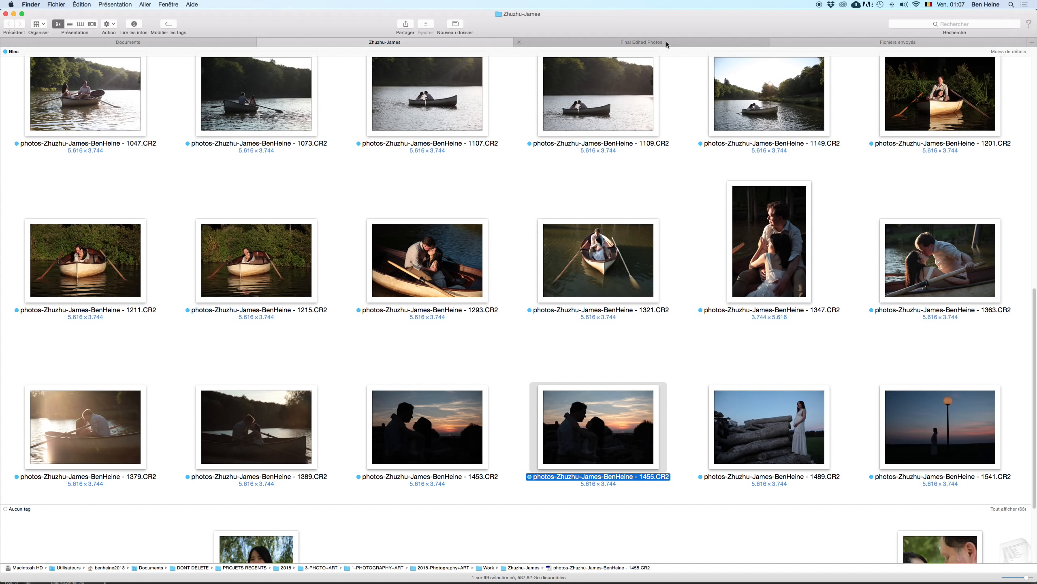
click(665, 41)
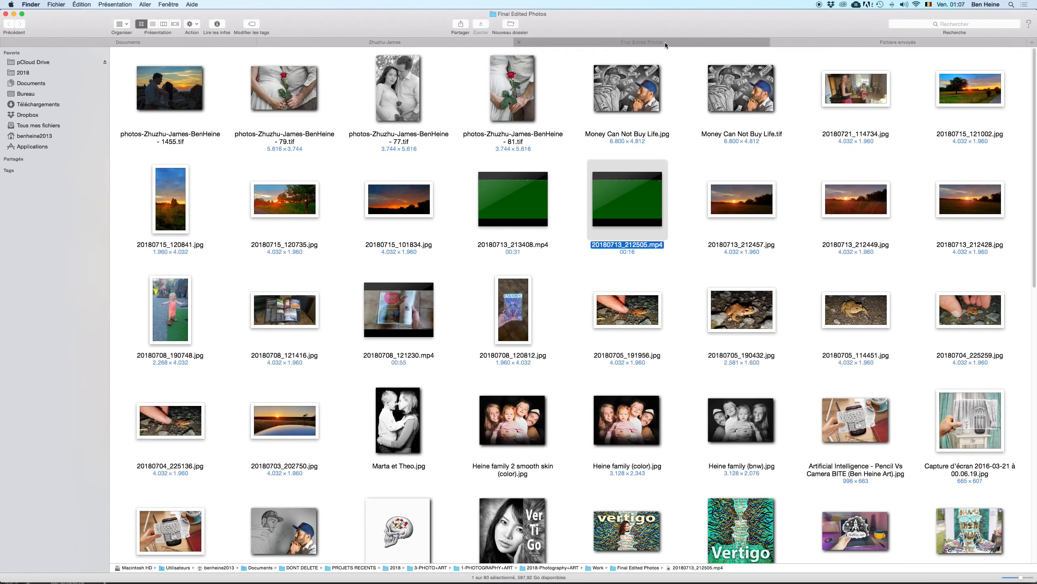
click(171, 100)
right_click(178, 98)
mouse_move(213, 110)
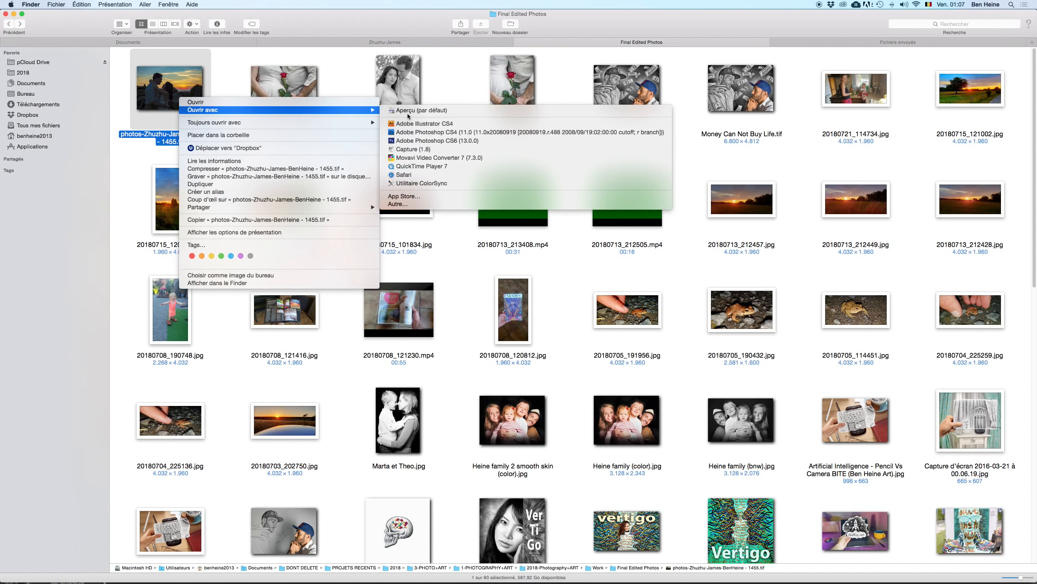
click(453, 141)
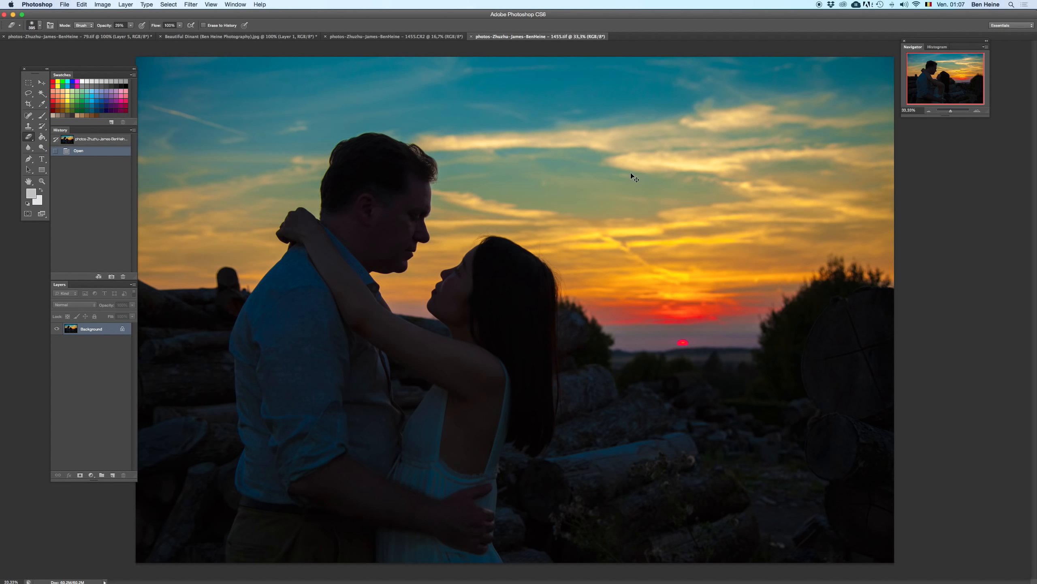
- Copy the entire developed TIFF and paste it as a new layer over the unedited CR2 photo
key(super+a)
key(super+c)
click(453, 37)
key(super+v)
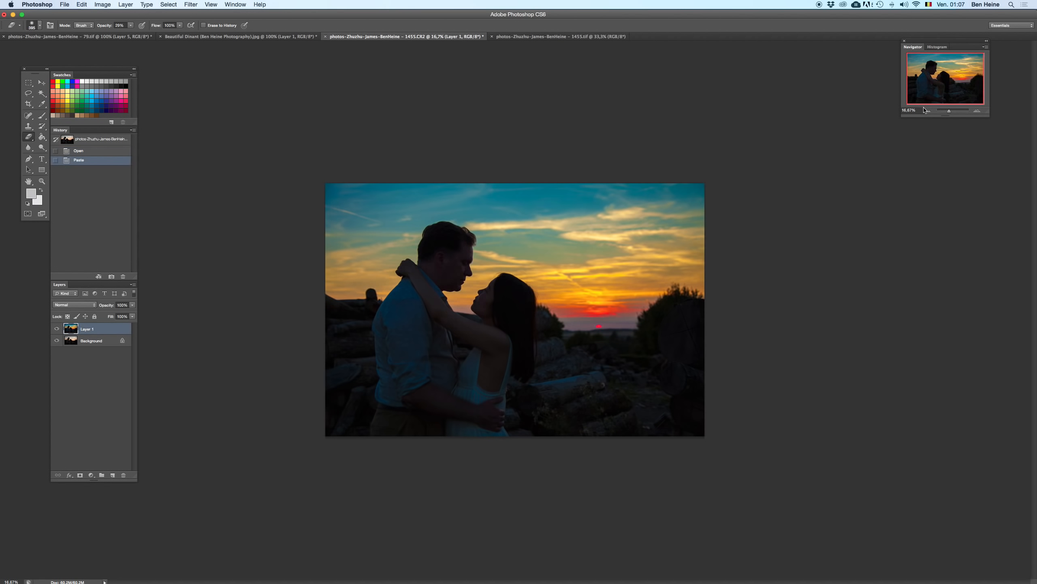
- Compare the developed version with the unedited photo by repeatedly deleting and restoring the pasted layer at several zoom levels
click(929, 111)
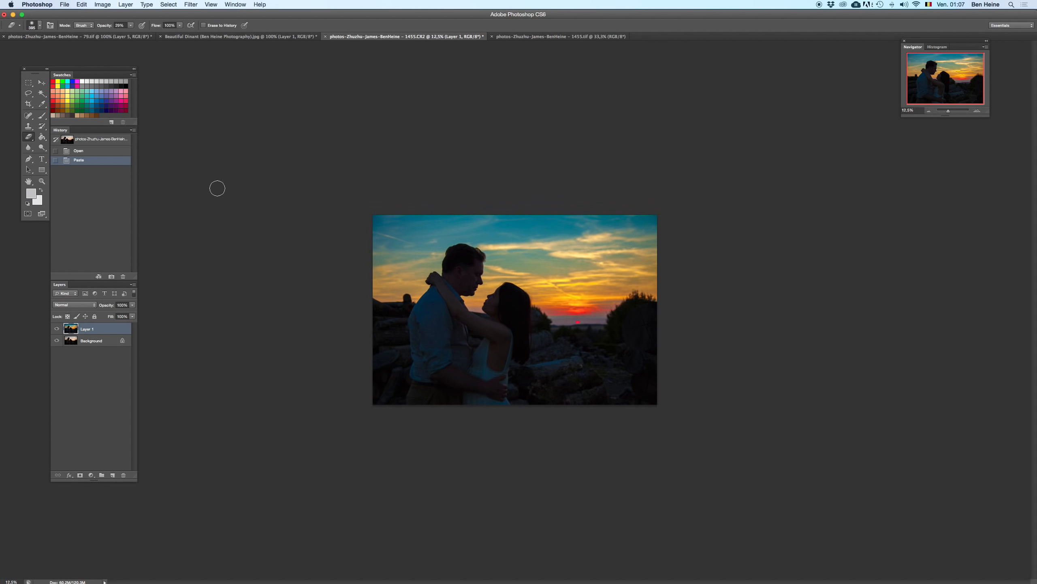
click(978, 112)
click(978, 112)
key(Delete)
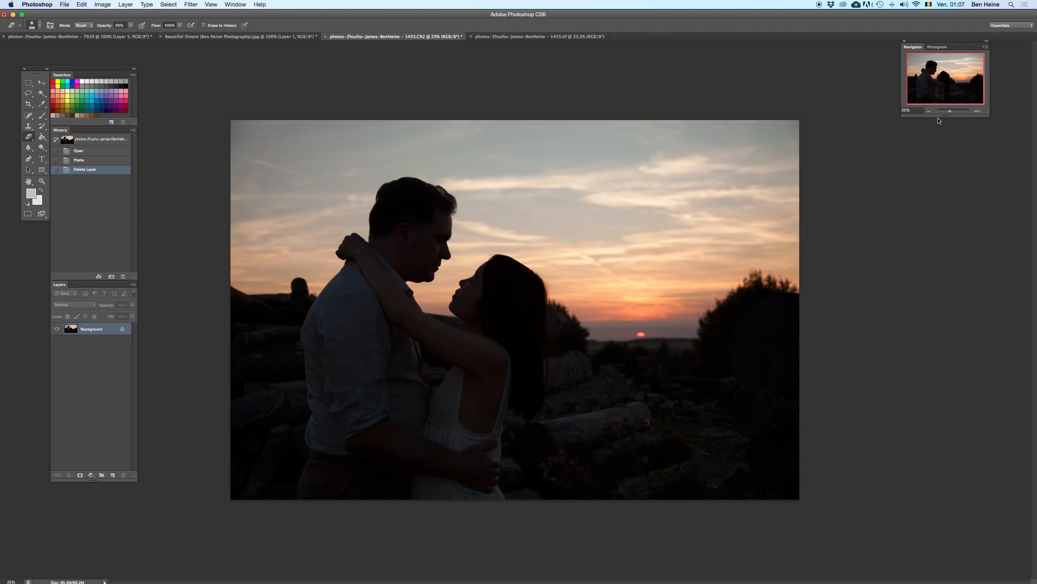
key(super+z)
key(super+z)
key(super+z)
key(super+z)
key(super+z)
key(super+z)
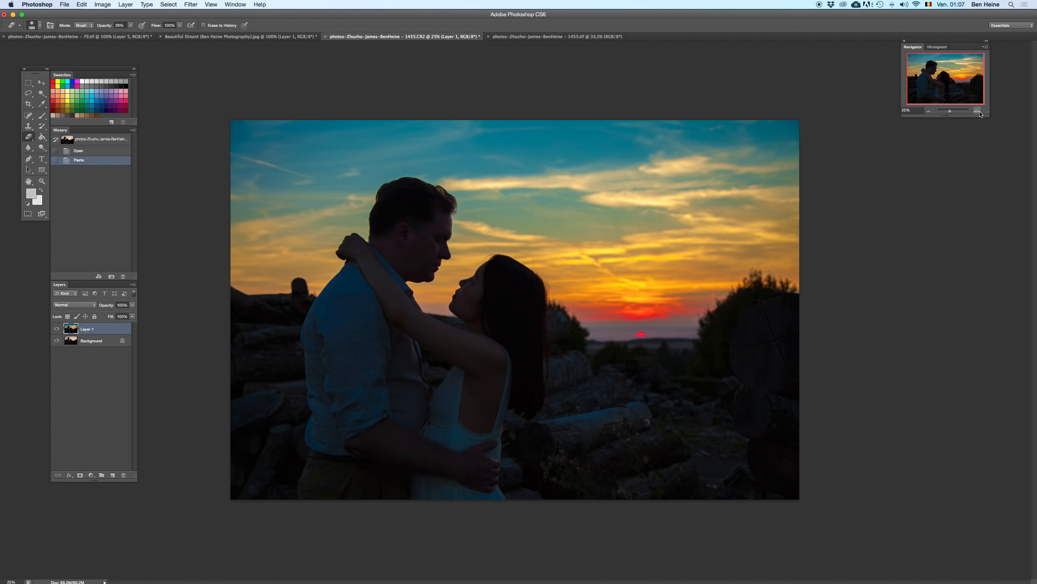
key(super+z)
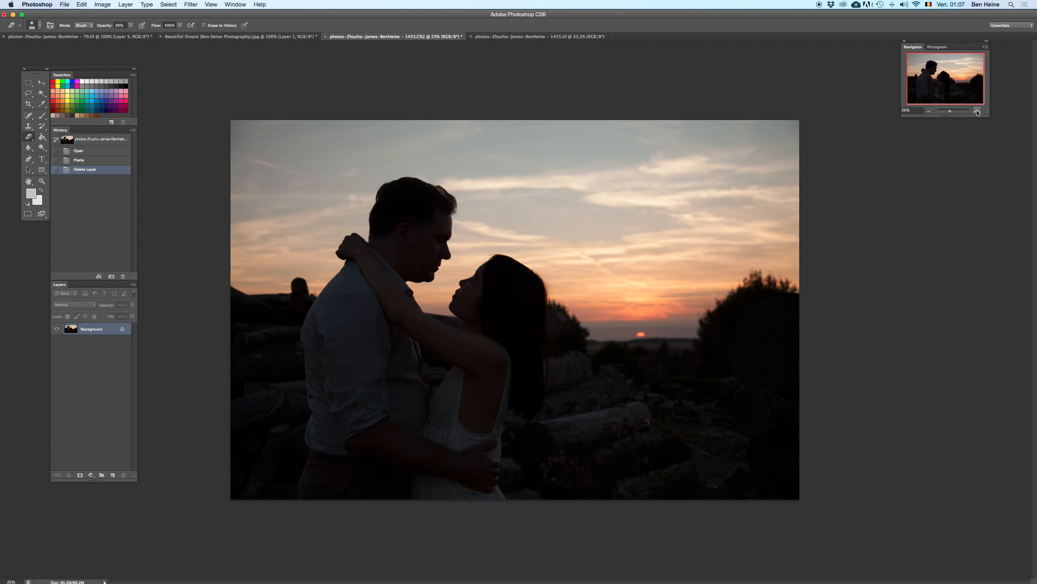
click(977, 111)
key(super+z)
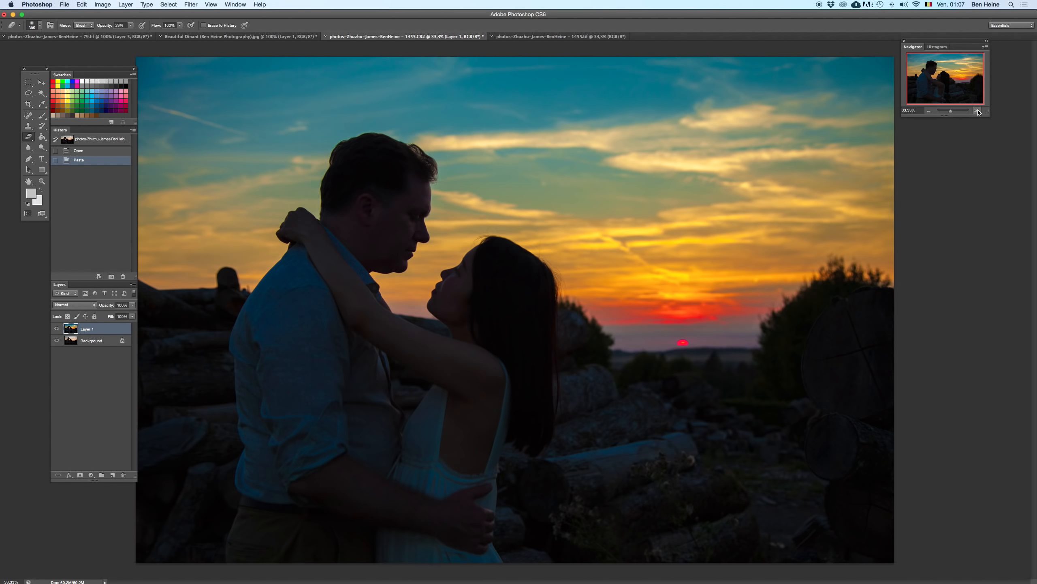
click(977, 111)
click(977, 111)
drag(686, 157, 744, 340)
click(933, 111)
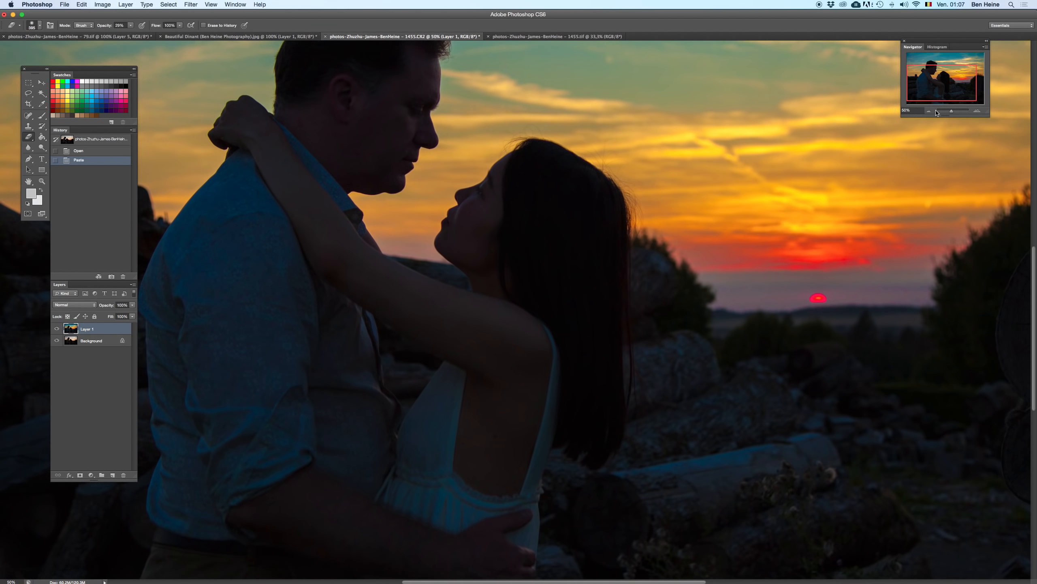
click(929, 111)
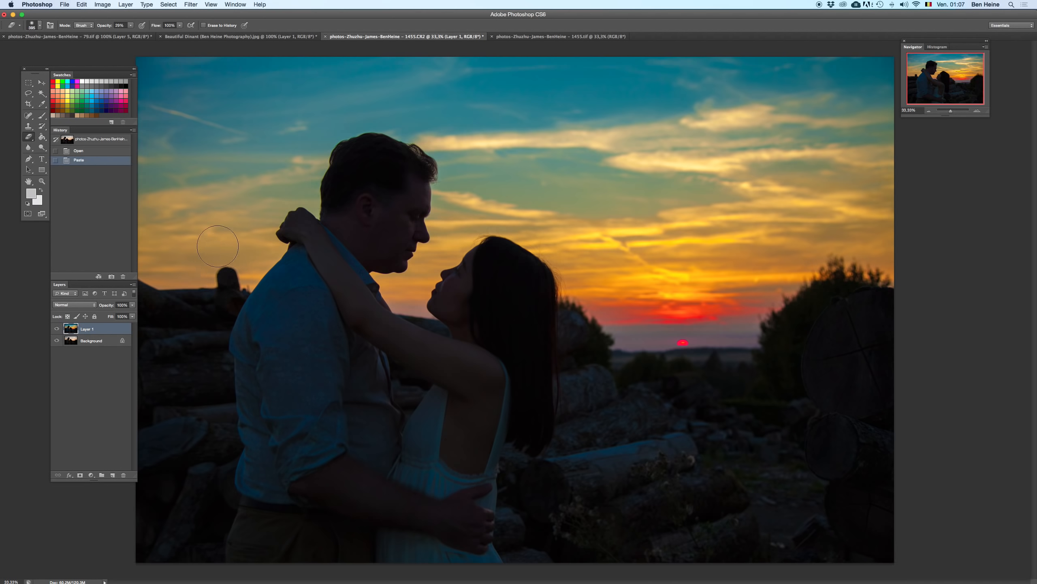
- Switch to full-screen mode with the menu bar and prepare a larger Clone Stamp brush at the log stump behind the man's back
drag(41, 213, 71, 221)
drag(332, 282, 660, 258)
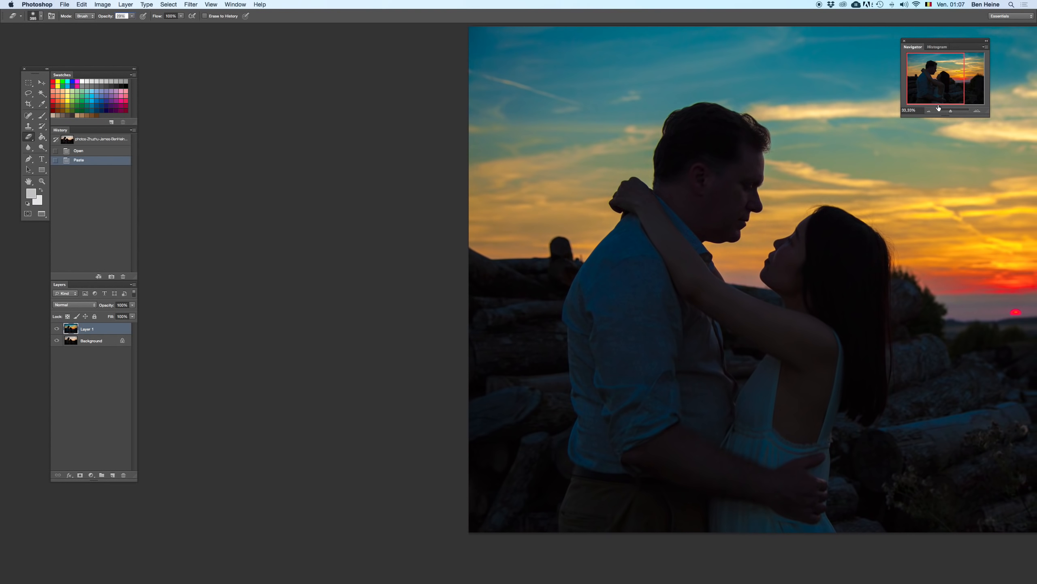
click(979, 111)
click(979, 111)
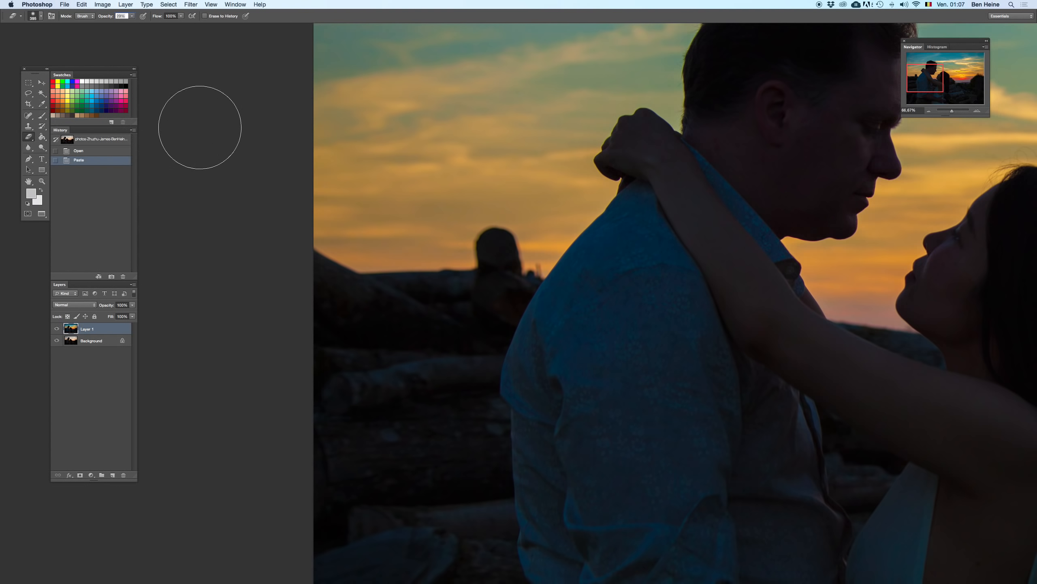
key(s)
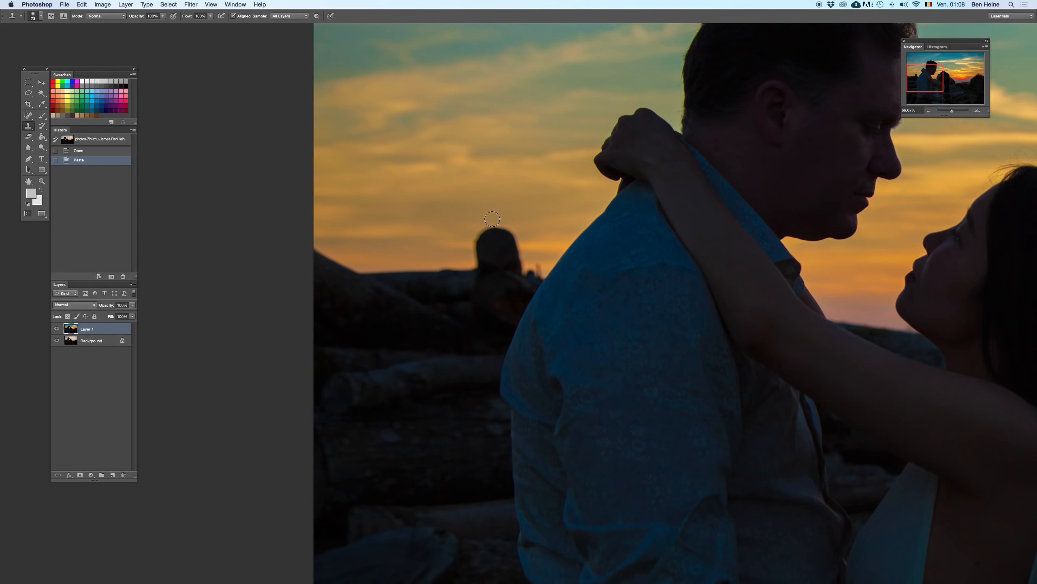
alt+click(427, 270)
right_click(528, 219)
click(584, 235)
click(981, 112)
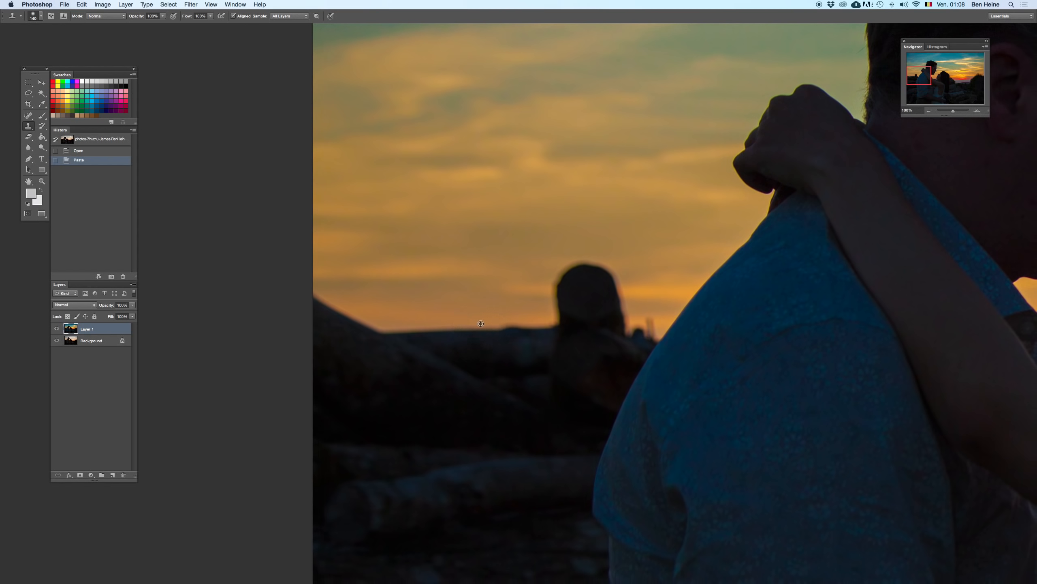
mouse_move(564, 323)
mouse_down()
mouse_move(594, 327)
mouse_move(567, 304)
mouse_move(569, 288)
mouse_move(588, 275)
mouse_move(586, 297)
mouse_move(595, 295)
mouse_move(593, 333)
mouse_move(555, 281)
mouse_move(605, 293)
mouse_up()
key(super+z)
key(super+z)
- Add a new layer and clone nearby sky and log edge over the stump rising behind the man's back
click(113, 476)
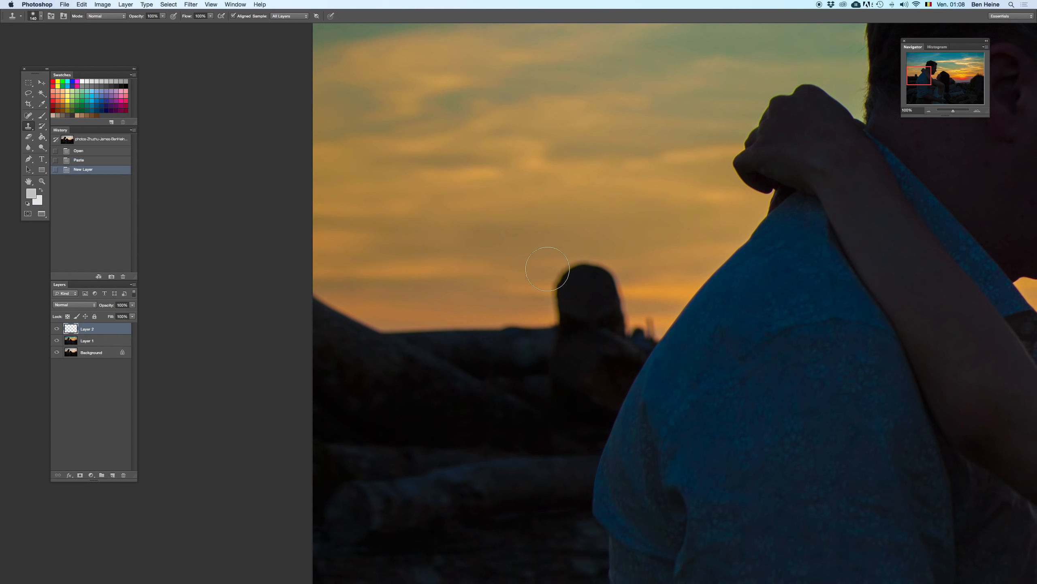
alt+click(480, 328)
drag(549, 331, 617, 327)
drag(570, 282, 608, 286)
drag(613, 302, 622, 323)
mouse_move(623, 292)
mouse_down()
mouse_move(650, 301)
mouse_move(634, 310)
mouse_up()
alt+click(653, 305)
key(super+z)
alt+click(604, 299)
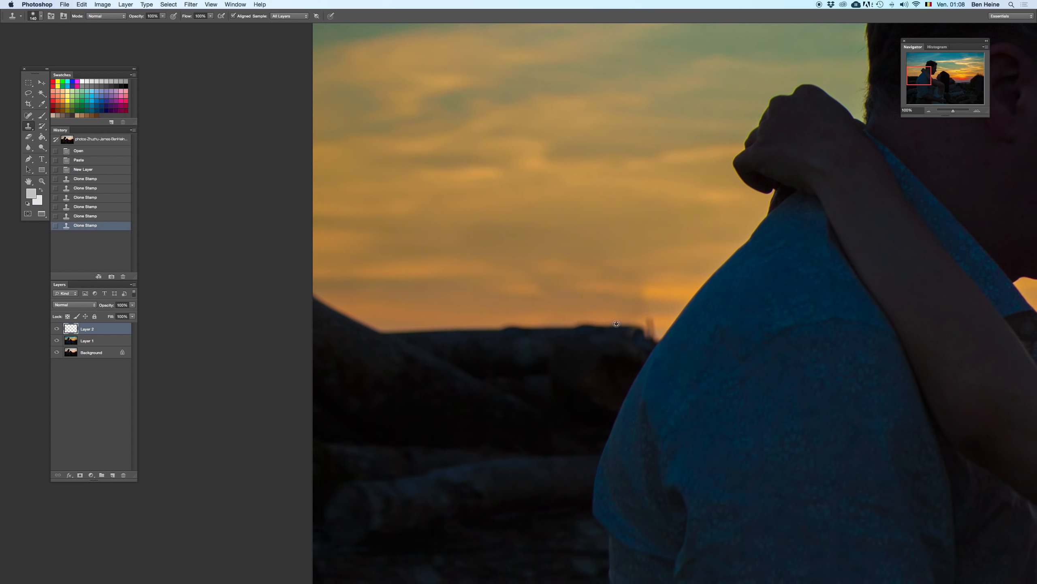
alt+click(616, 324)
drag(630, 329, 653, 328)
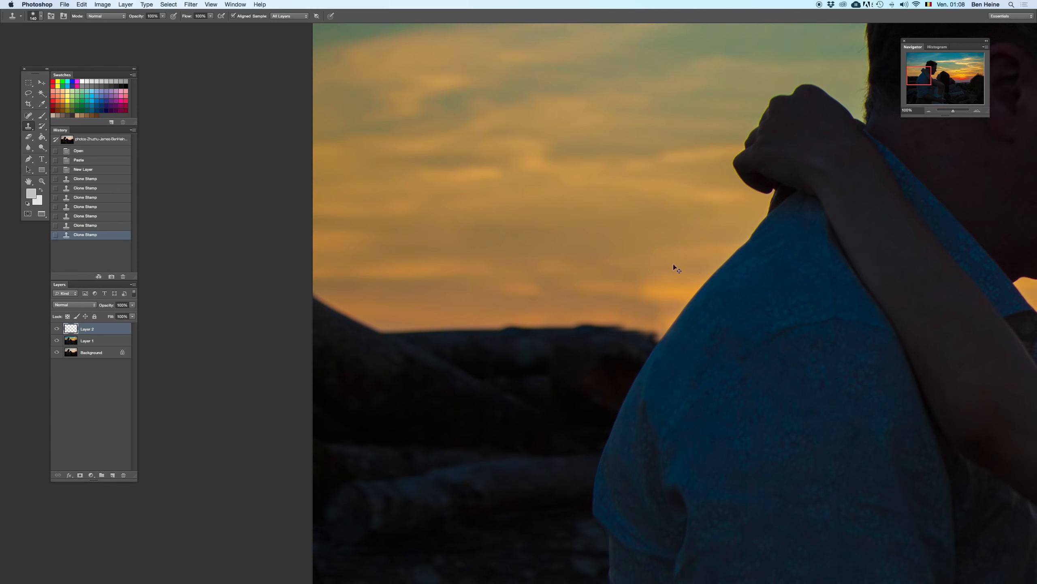
key(super+z)
- Reduce the Clone Stamp brush size and retouch around the small twigs beside the man's shoulder, undoing unwanted strokes
right_click(677, 283)
drag(719, 303, 713, 302)
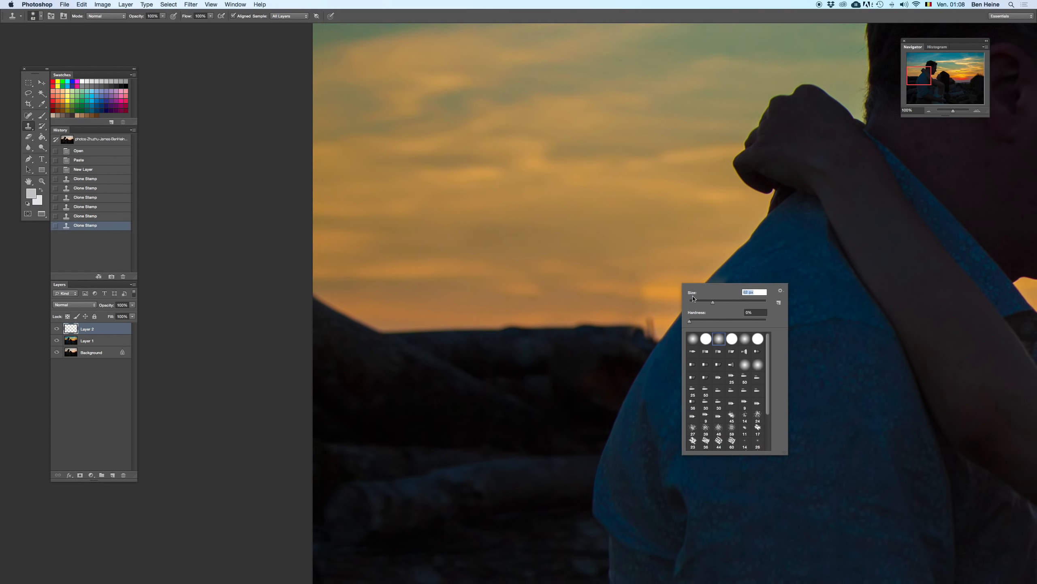
alt+click(616, 325)
drag(635, 329, 655, 329)
key(super+z)
key(super+z)
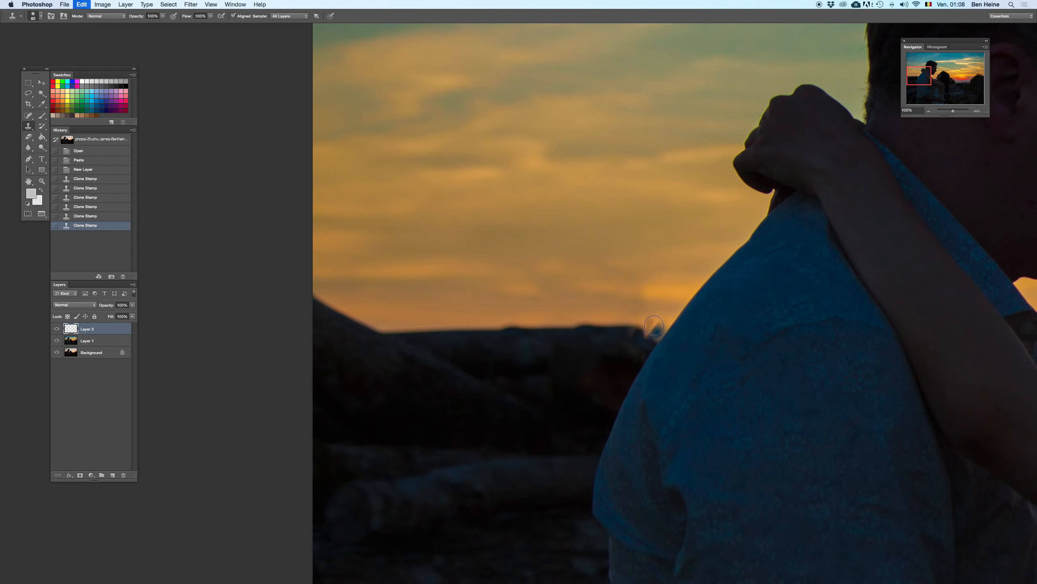
click(650, 326)
key(super+z)
click(644, 306)
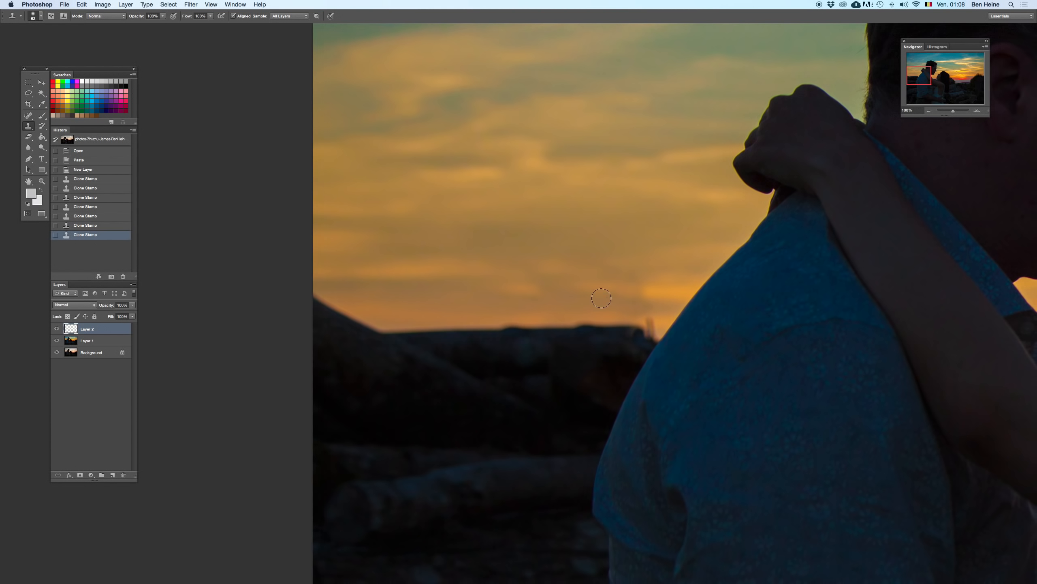
- Clone sky and log edge from nearby samples over the remaining twigs beside the man's shoulder
alt+click(613, 315)
mouse_move(612, 326)
mouse_down()
mouse_move(651, 336)
mouse_move(611, 318)
mouse_move(648, 329)
mouse_move(662, 319)
mouse_move(636, 311)
mouse_move(658, 329)
mouse_up()
key(super+z)
alt+click(601, 321)
key(super+z)
alt+click(607, 315)
alt+click(625, 312)
key(super+z)
right_click(654, 290)
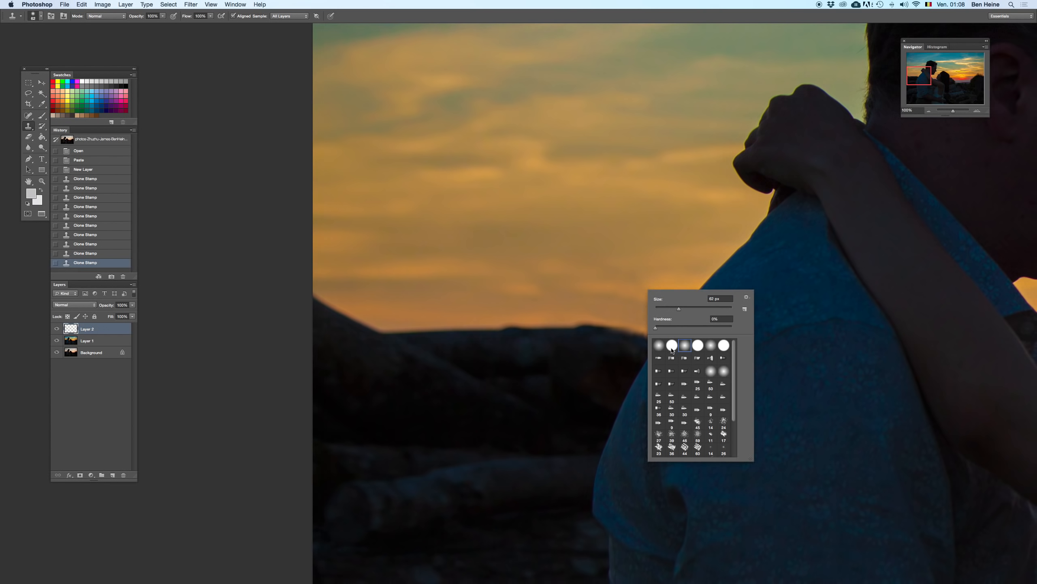
click(687, 352)
drag(636, 323, 658, 325)
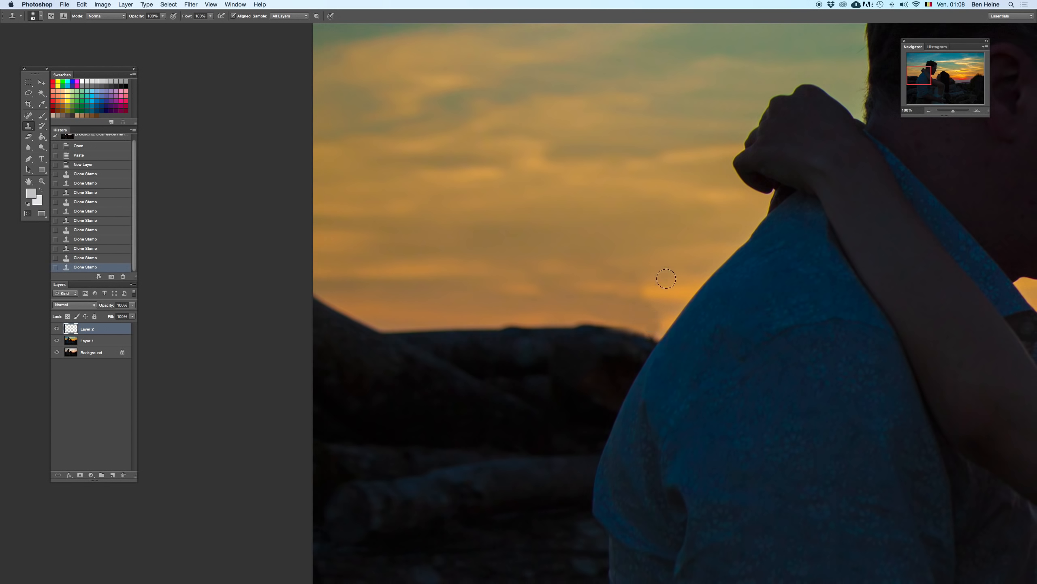
- Sample two orange sky tones and paint over the cloned sky beside the shoulder with the Brush at 32% opacity
key(i)
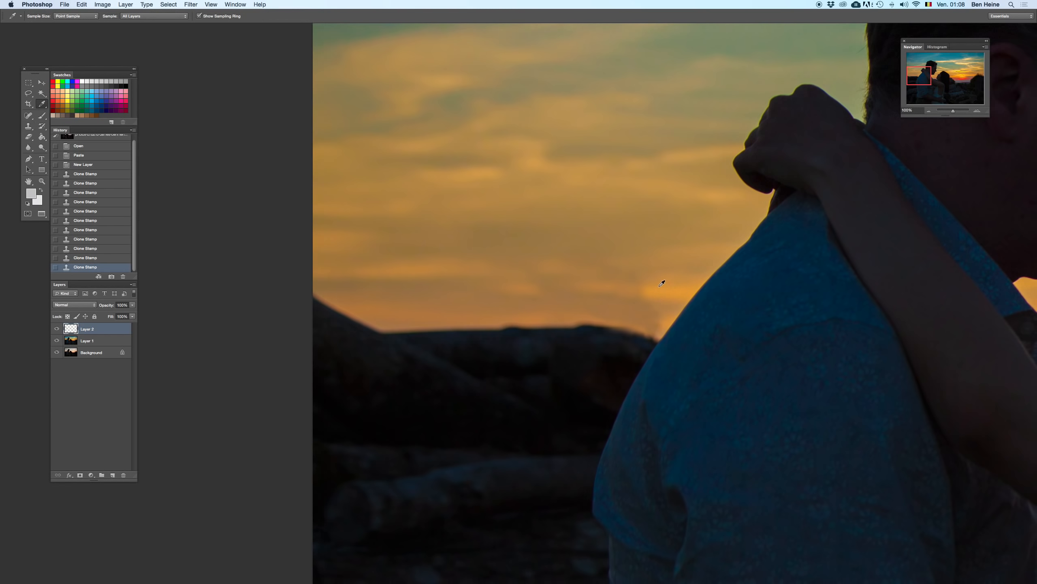
click(658, 288)
key(x)
click(641, 315)
key(x)
key(b)
right_click(701, 334)
click(708, 339)
key(Return)
click(165, 16)
drag(549, 213, 428, 169)
click(523, 288)
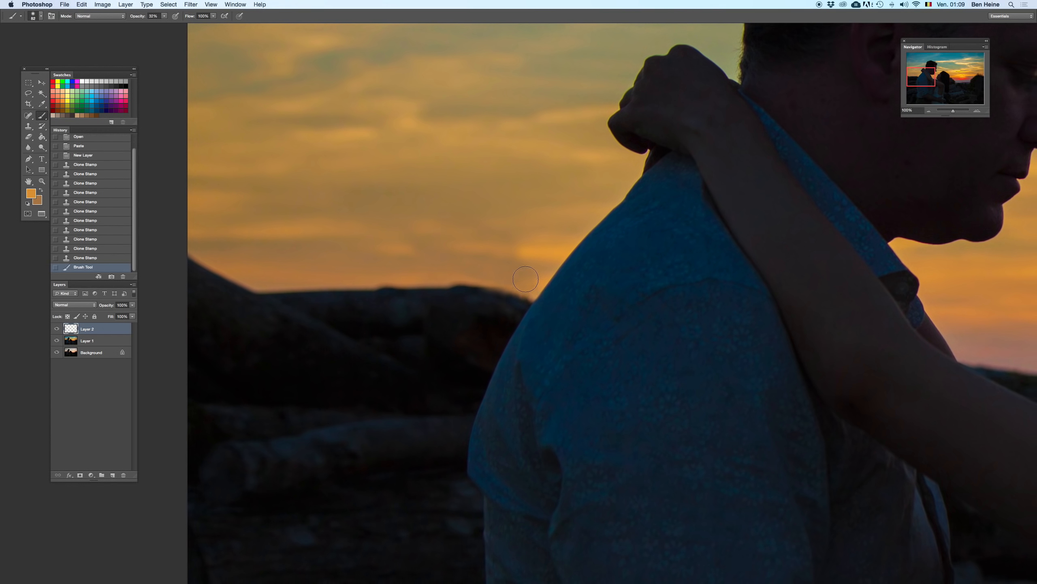
- Lower the Brush opacity to 15% and blend both orange tones into the sky along the log edge
drag(164, 15, 161, 24)
drag(528, 269, 508, 257)
mouse_move(521, 256)
mouse_down()
mouse_move(494, 248)
mouse_move(540, 253)
mouse_move(518, 254)
mouse_up()
key(x)
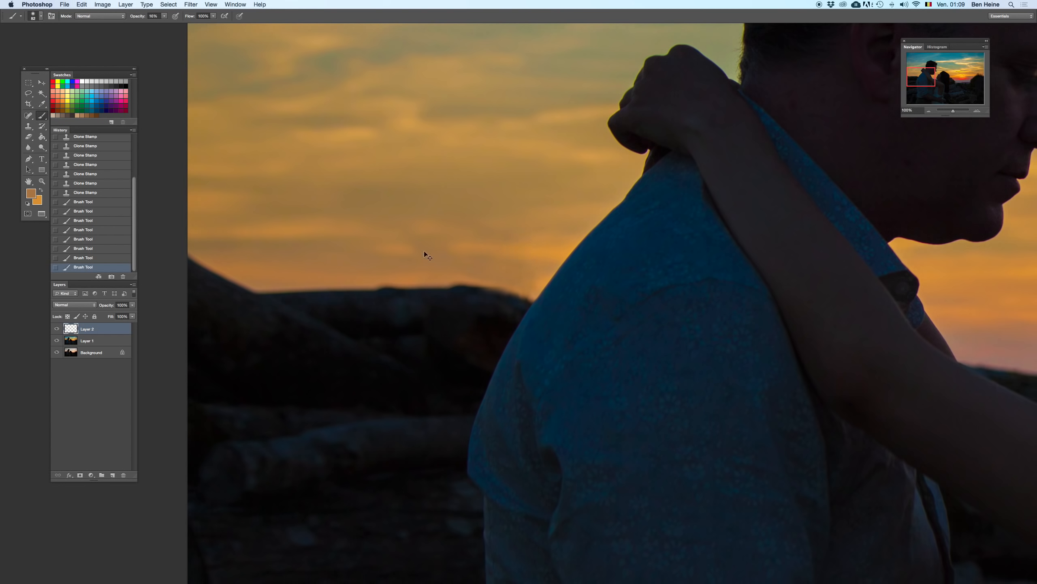
drag(407, 251, 421, 245)
key(x)
key(super+z)
drag(484, 280, 460, 278)
key(super+z)
drag(530, 288, 450, 277)
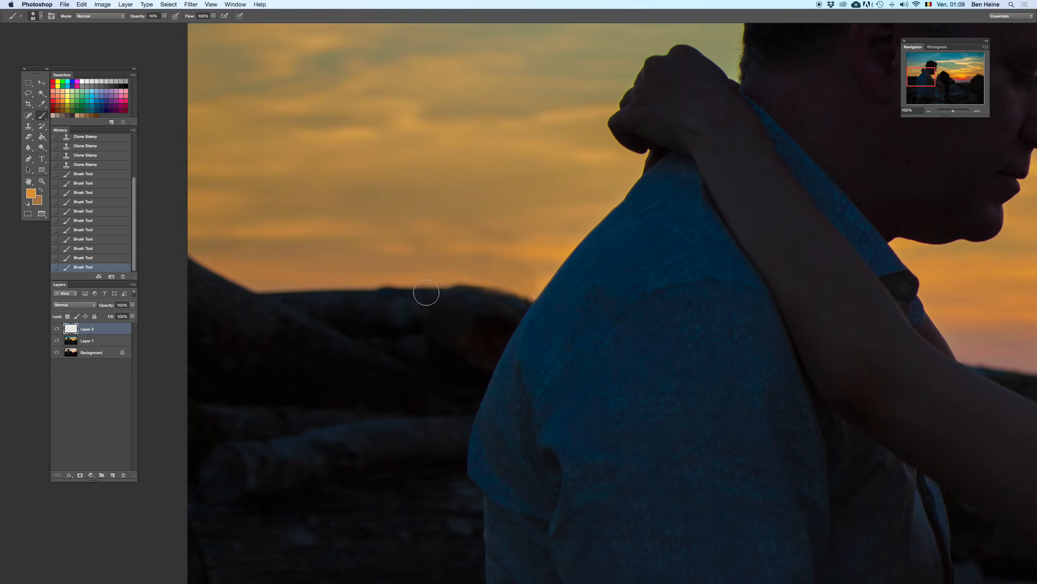
- Compare the photo with and without the retouching layer by repeatedly deleting and restoring Layer 2
key(BackSpace)
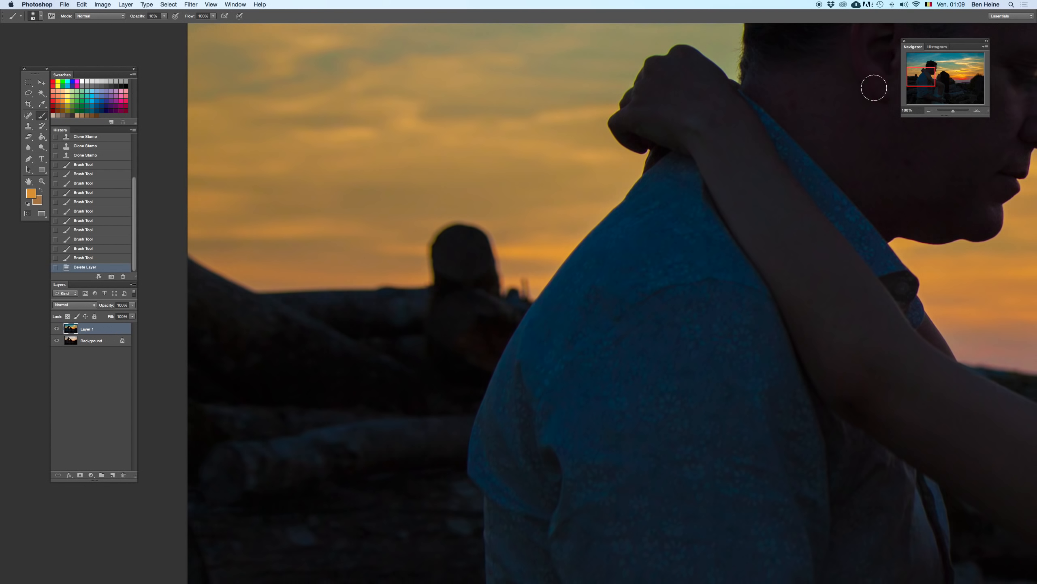
click(930, 111)
click(930, 111)
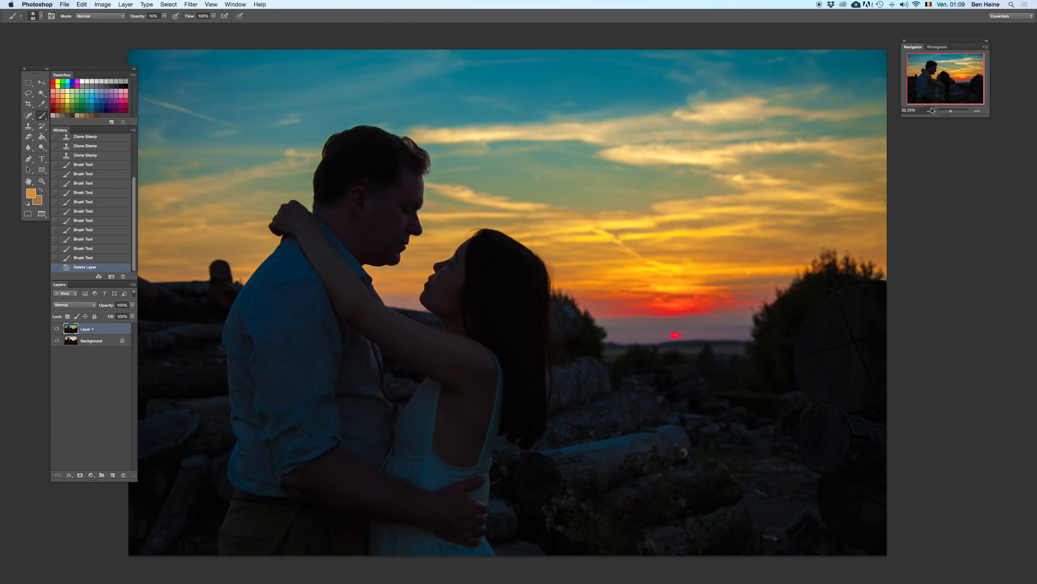
click(930, 111)
key(super+z)
key(super+z)
key(super+z)
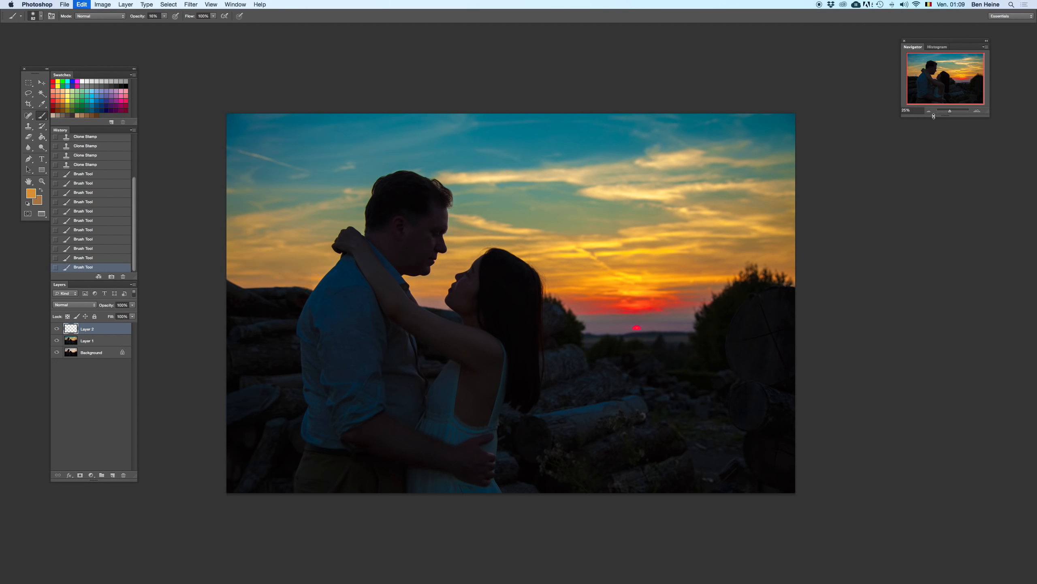
click(929, 110)
key(super+z)
key(super+z)
key(super+z)
key(super+z)
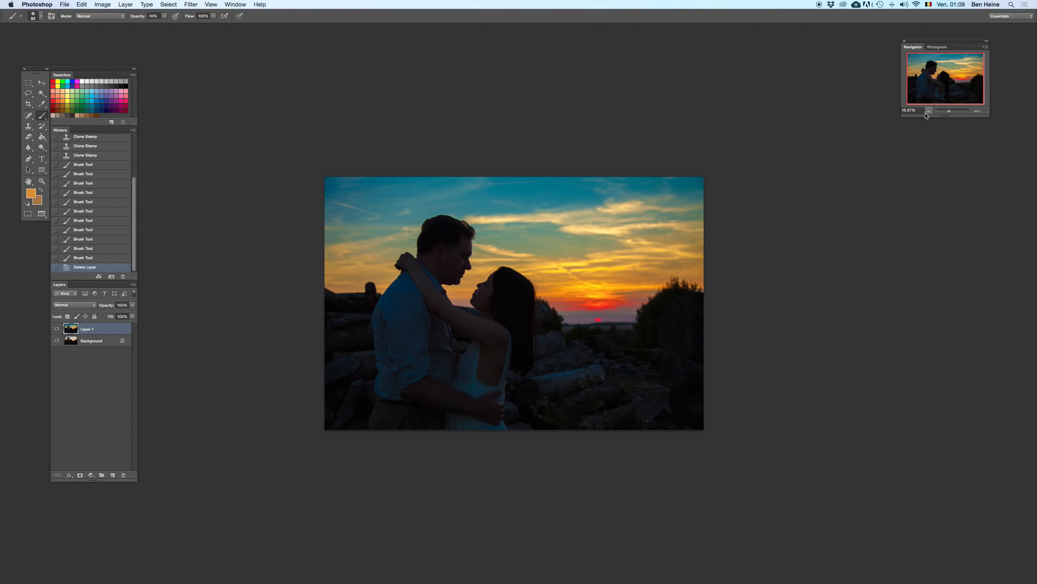
key(super+z)
key(super+z)
- Refine the sky just above the logs behind the man with a few more soft brush strokes
click(977, 110)
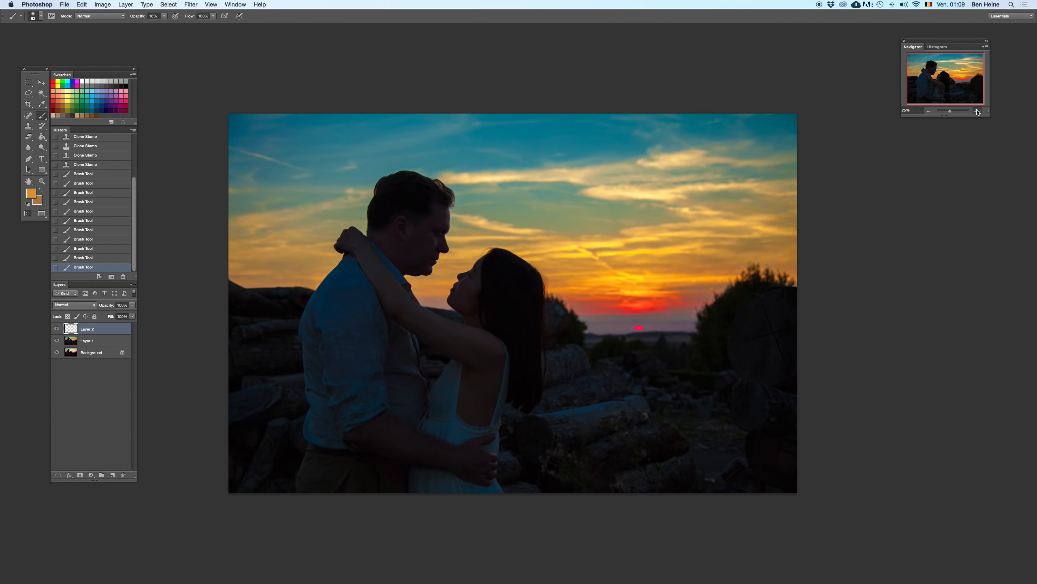
click(978, 111)
click(977, 111)
click(977, 110)
drag(481, 246, 695, 414)
key(super+z)
key(super+z)
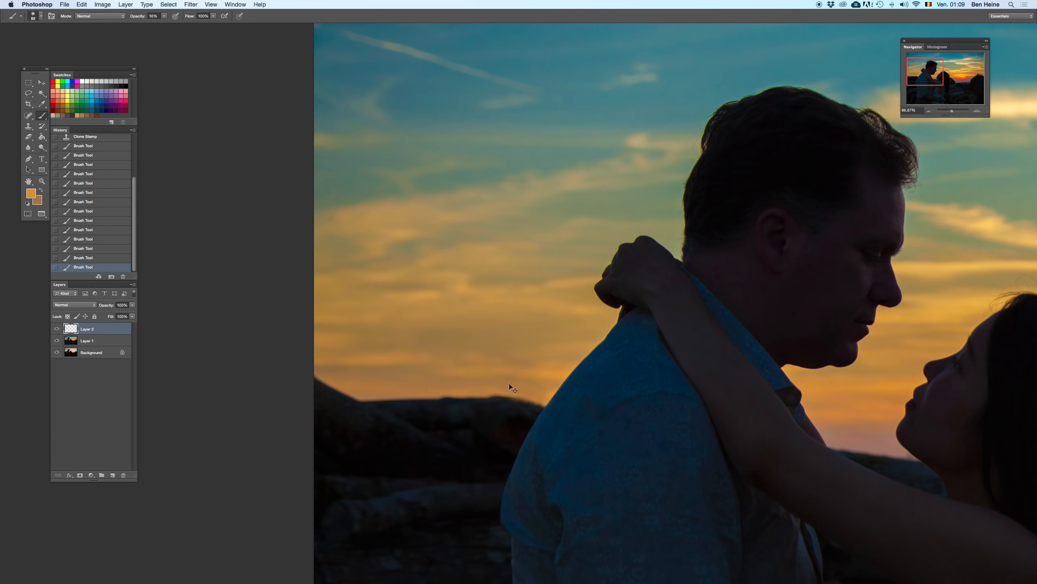
right_click(545, 278)
drag(574, 335, 579, 382)
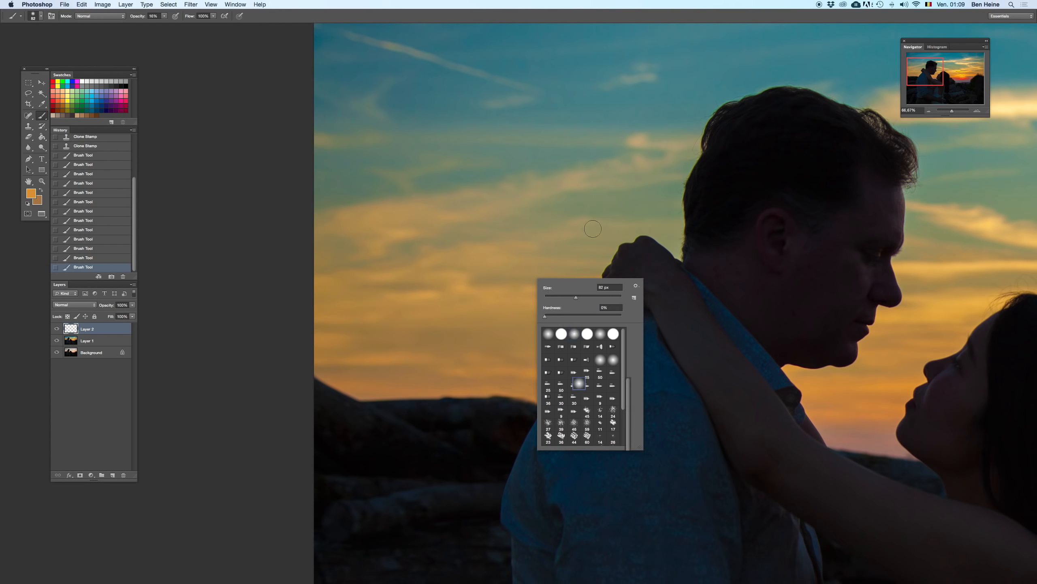
click(978, 115)
click(977, 115)
- Check the finished retouch up close by deleting and restoring the retouching layer again
scroll(609, 127, down, 5)
key(BackSpace)
key(super+z)
key(super+z)
key(super+z)
key(super+z)
key(super+z)
drag(674, 296, 592, 282)
key(super+z)
- Try Auto Color on the retouching layer with the whole photo in view and undo it
click(930, 112)
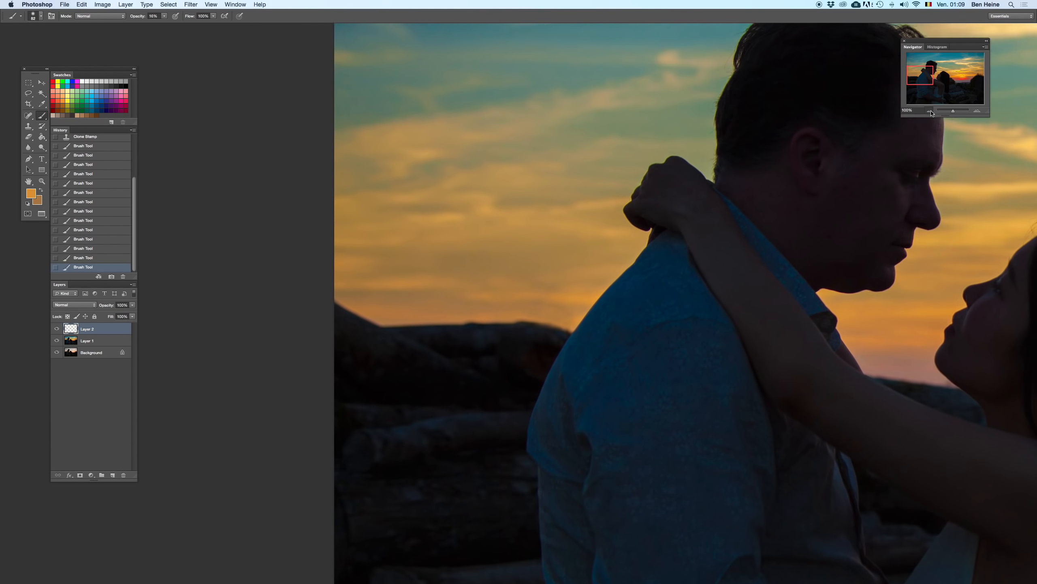
click(930, 111)
click(930, 112)
click(930, 112)
click(930, 111)
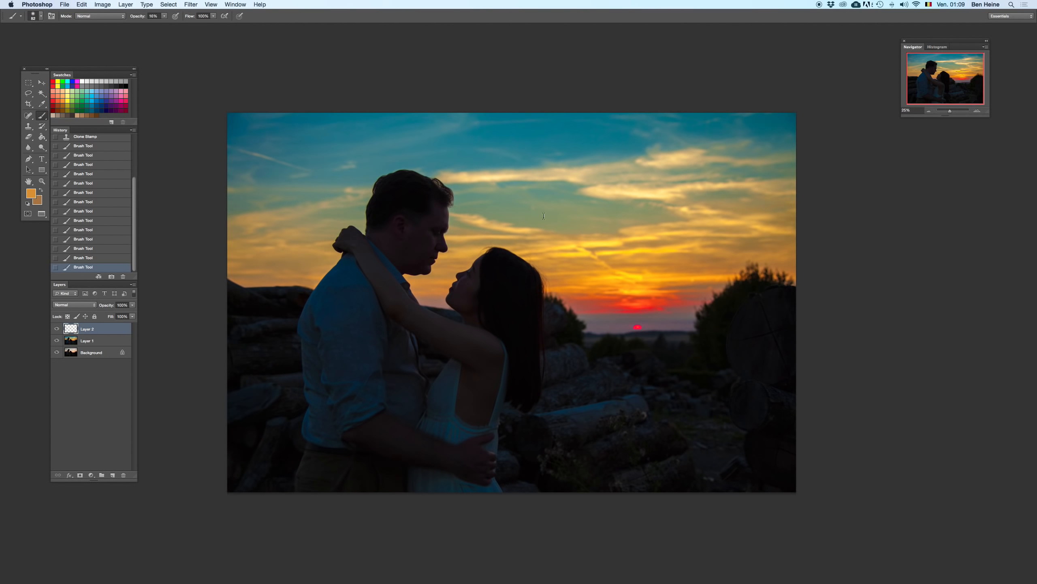
drag(494, 231, 546, 216)
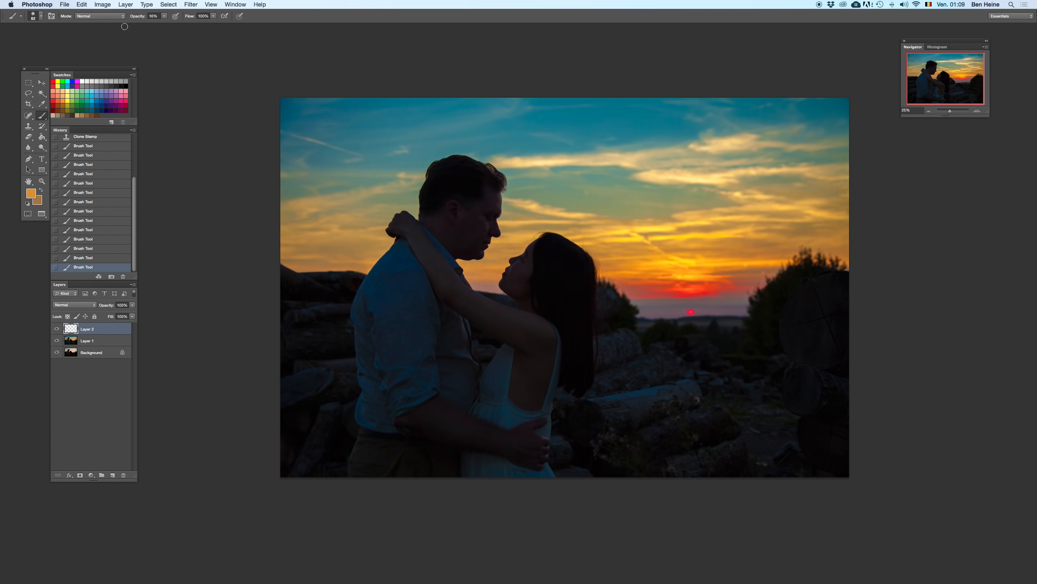
click(103, 5)
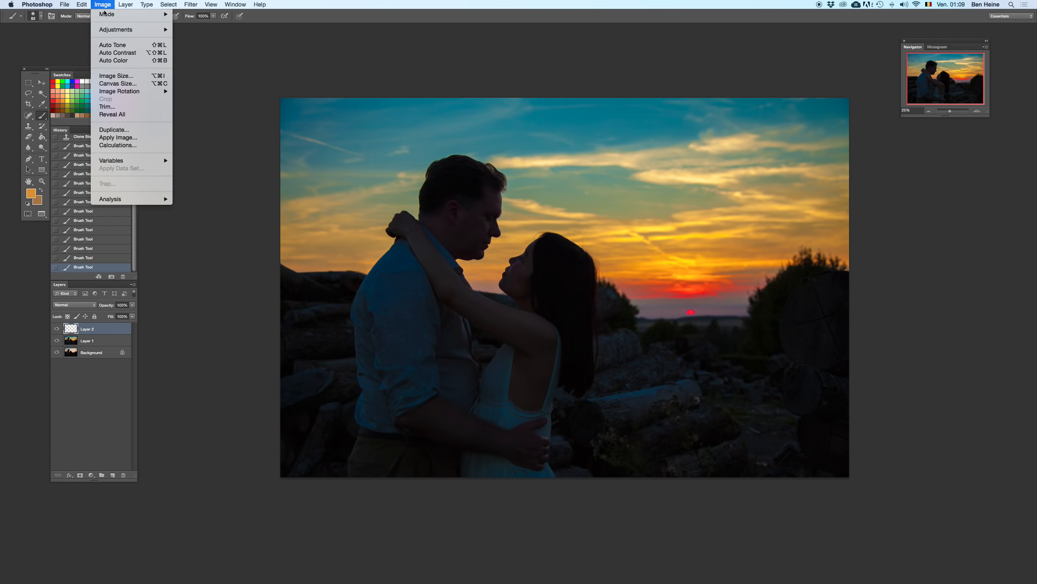
click(129, 61)
key(super+z)
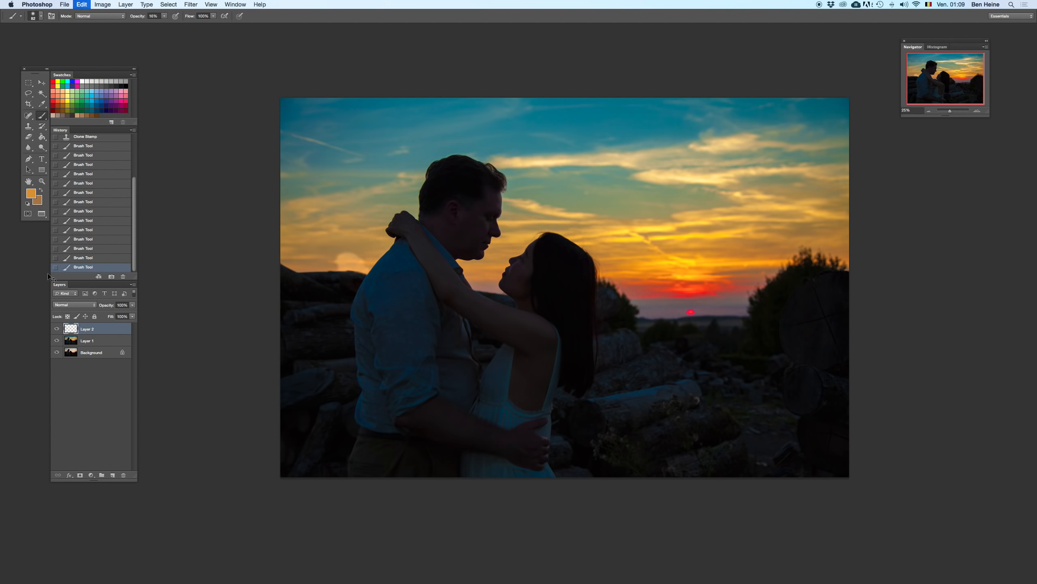
- Merge the retouching layer with Layer 1 into a single layer above the Background
shift+click(105, 344)
right_click(107, 343)
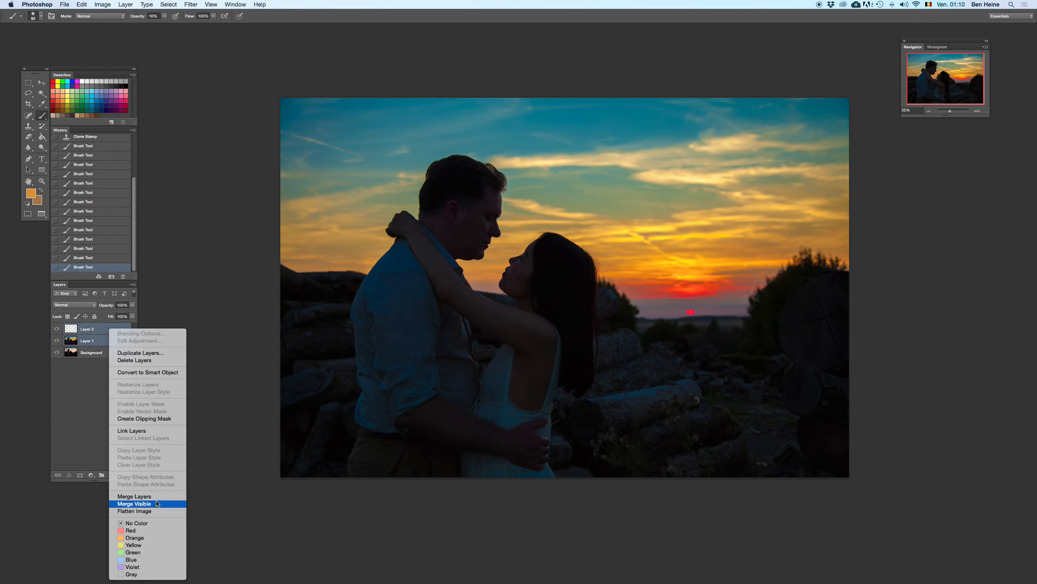
click(135, 496)
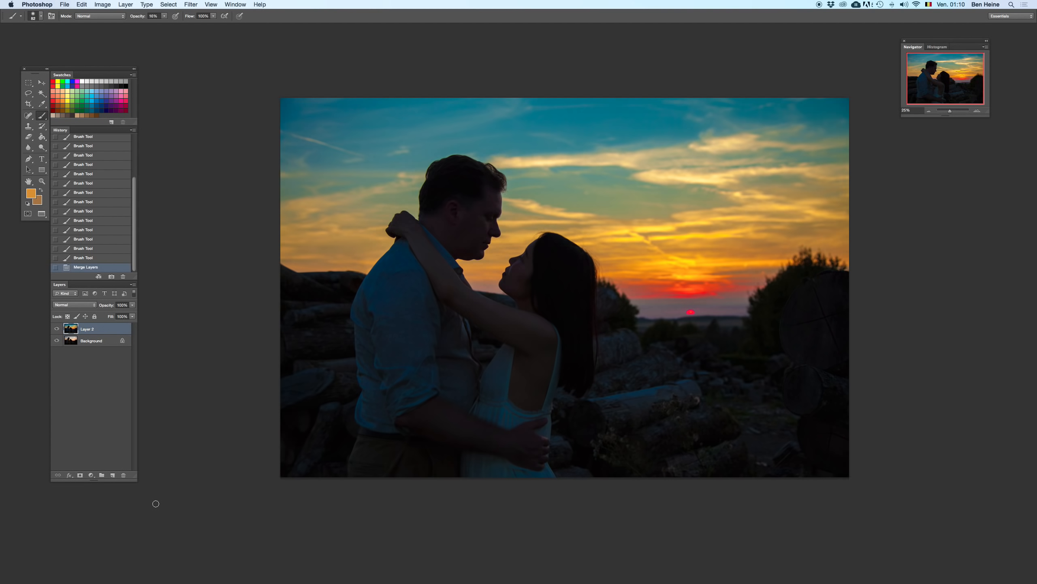
- Try Auto Color on the merged layer, compare the photo with and without it, and leave the correction undone
click(105, 5)
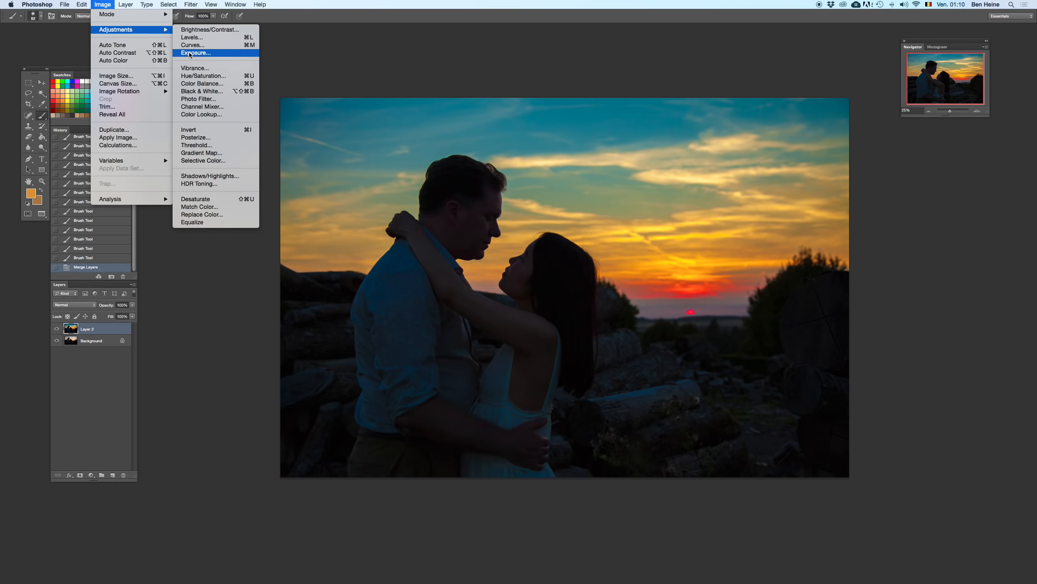
click(125, 62)
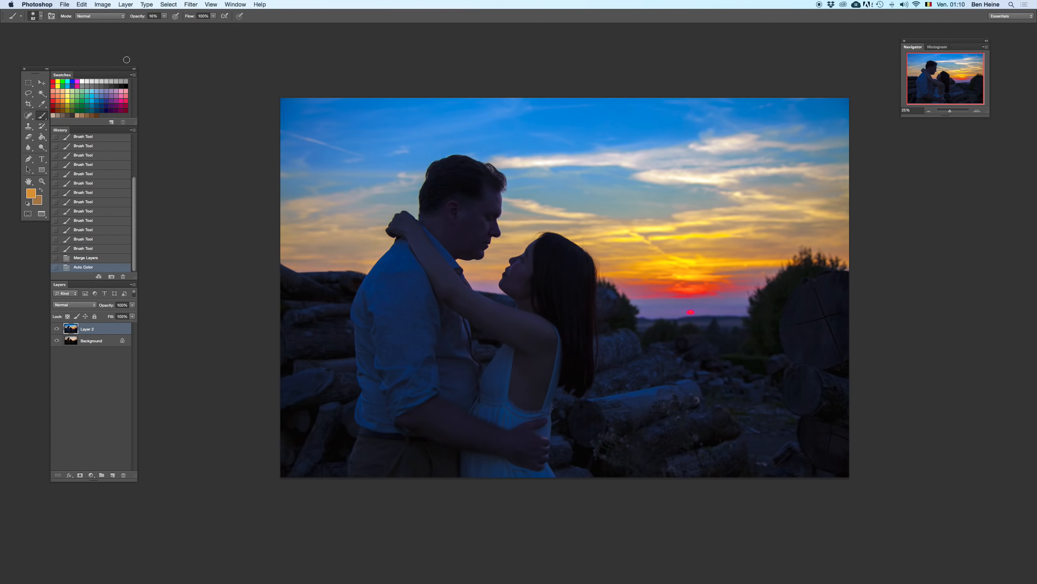
click(929, 110)
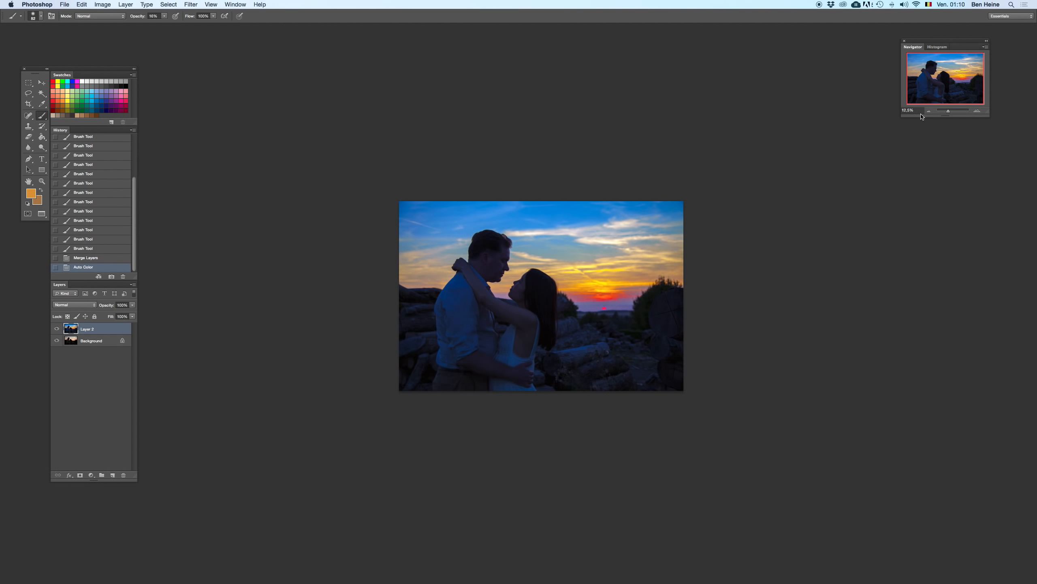
click(928, 111)
click(978, 111)
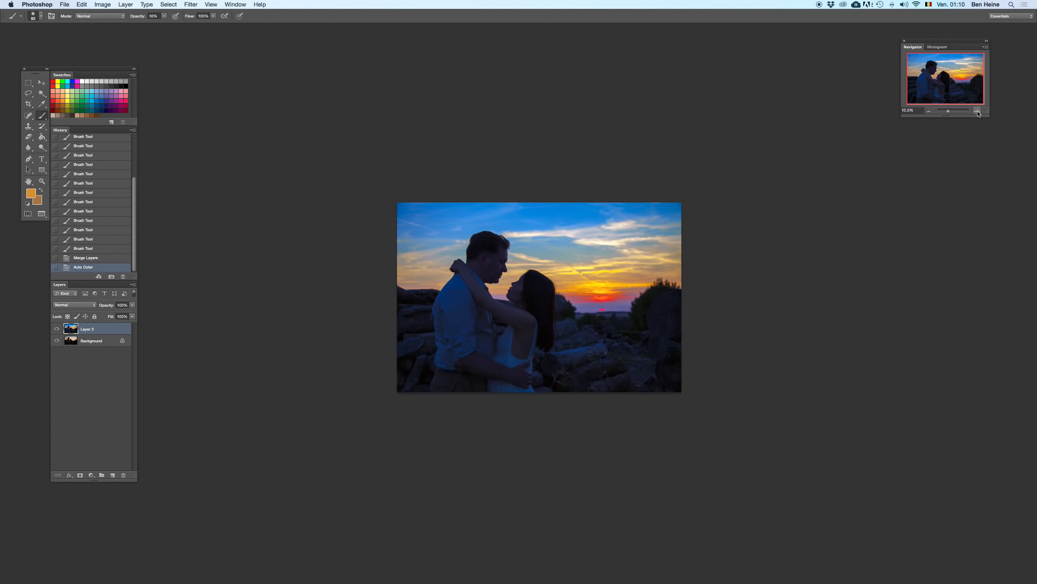
click(978, 111)
key(super+z)
key(super+z)
key(super+z)
key(super+z)
key(super+z)
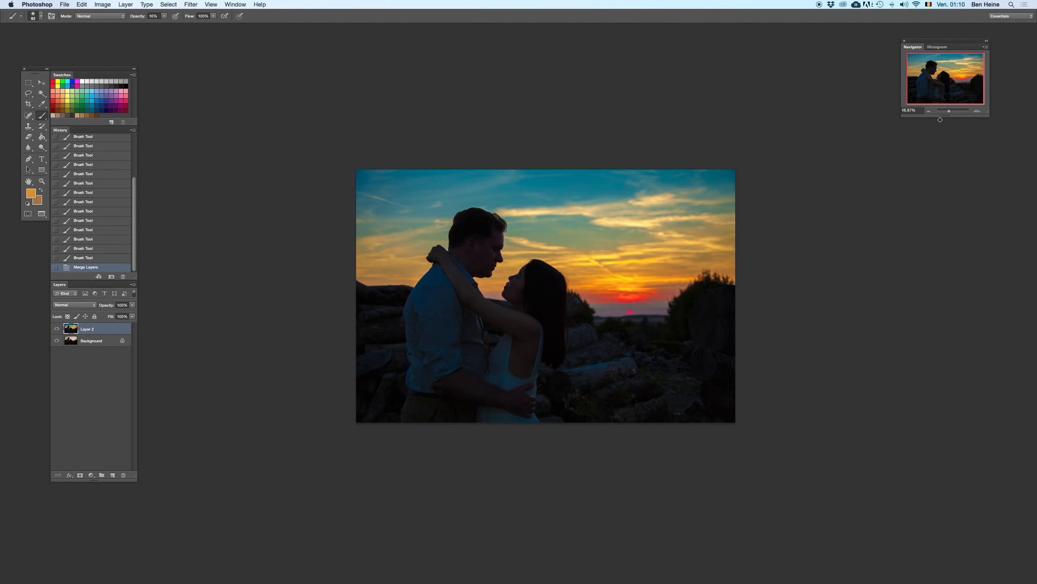
- Save a copy of the image with its layers in Photoshop format to the Documents folder
click(978, 111)
click(979, 111)
click(979, 111)
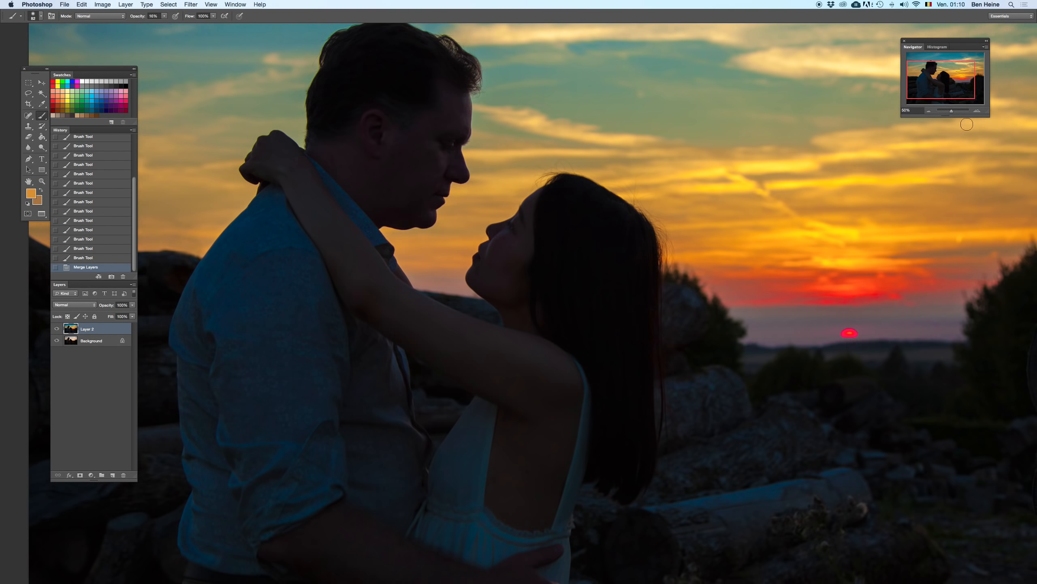
click(979, 111)
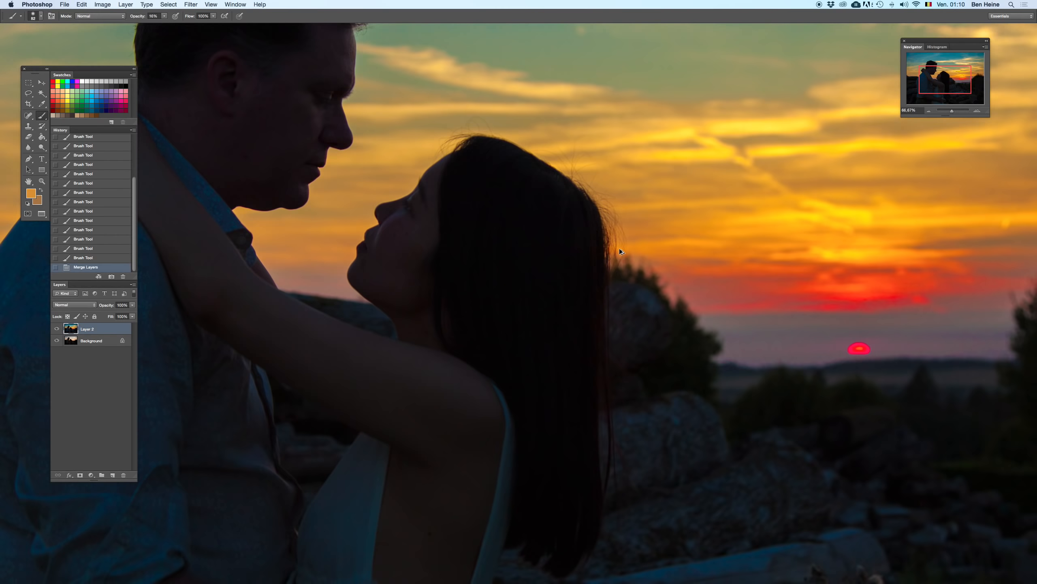
key(super+shift+s)
click(250, 110)
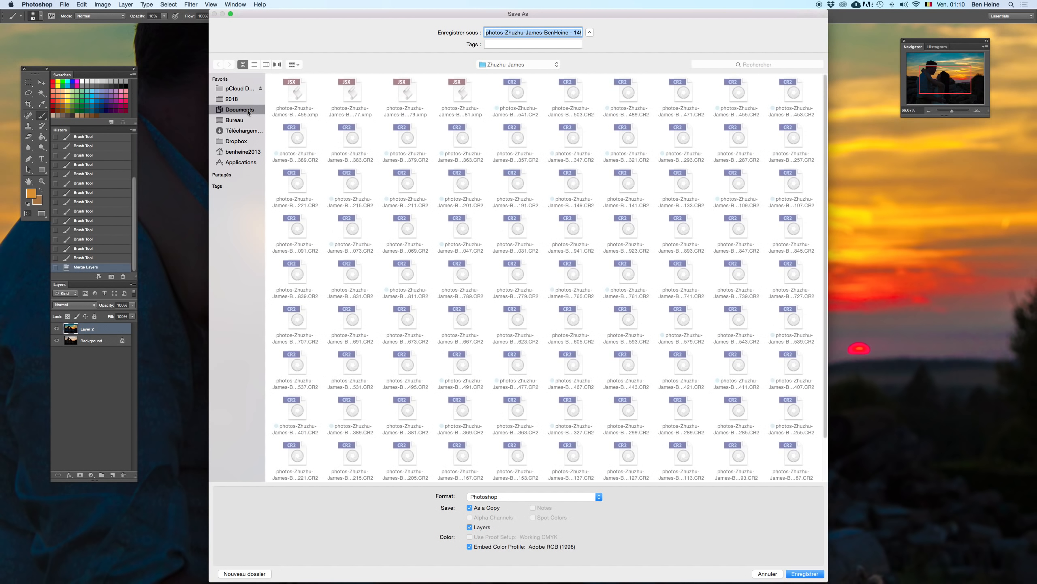
click(813, 573)
key(Return)
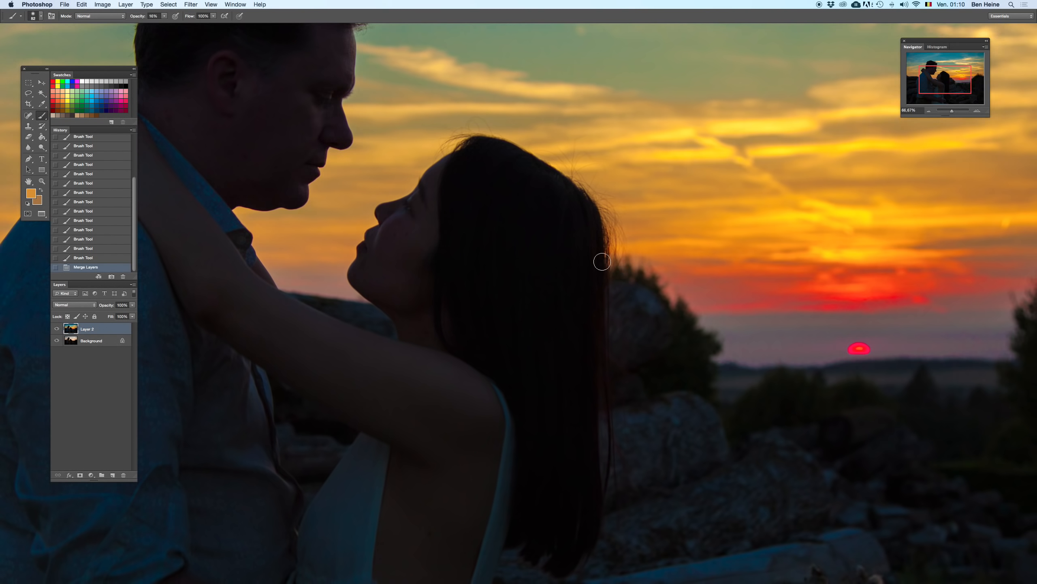
- Compare the merged retouch with the unedited Background by deleting and restoring the merged layer
key(Delete)
key(ctrl+z)
key(ctrl+z)
key(ctrl+z)
scroll(630, 232, right, 4)
scroll(630, 232, down, 2)
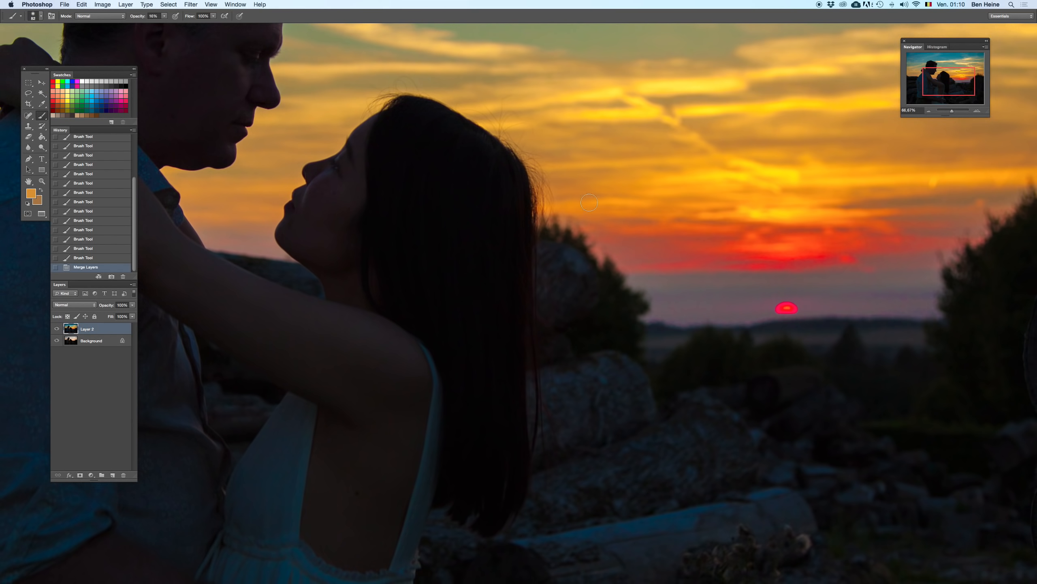
- Create a new layer above the merged one and set the Clone Stamp brush to 180 px
right_click(595, 314)
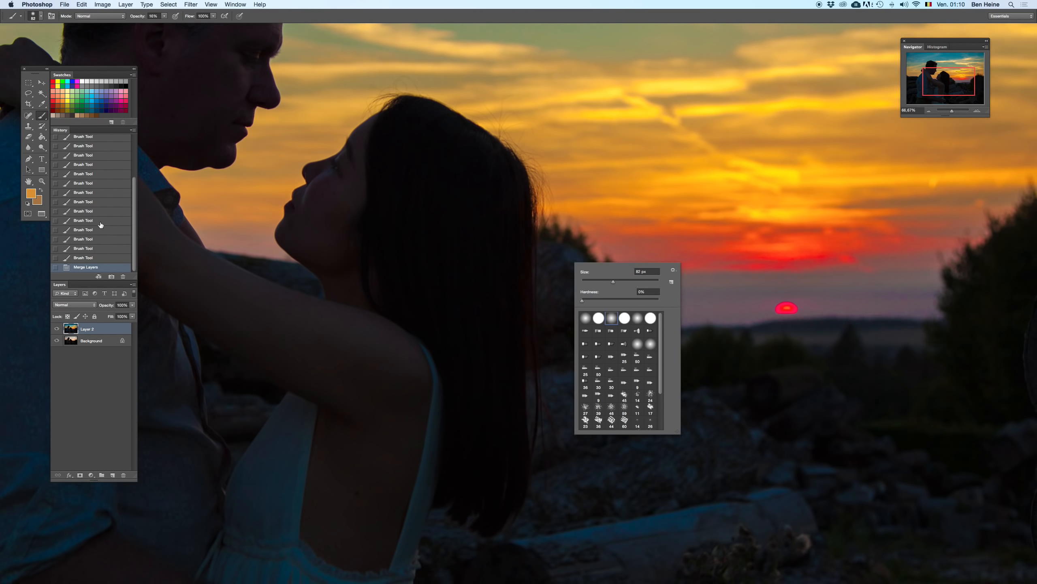
drag(631, 281, 625, 278)
key(Return)
click(112, 475)
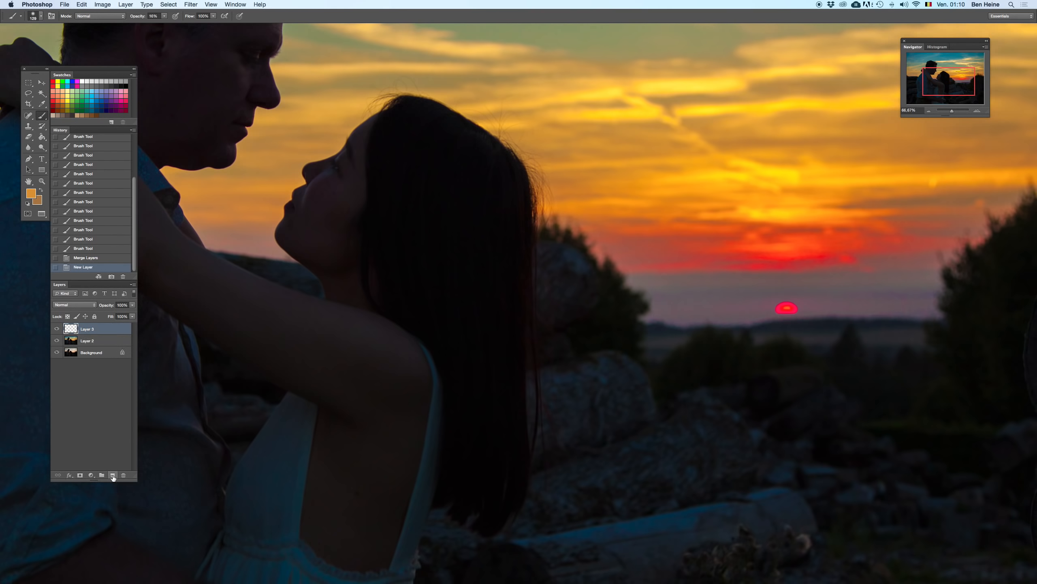
key(s)
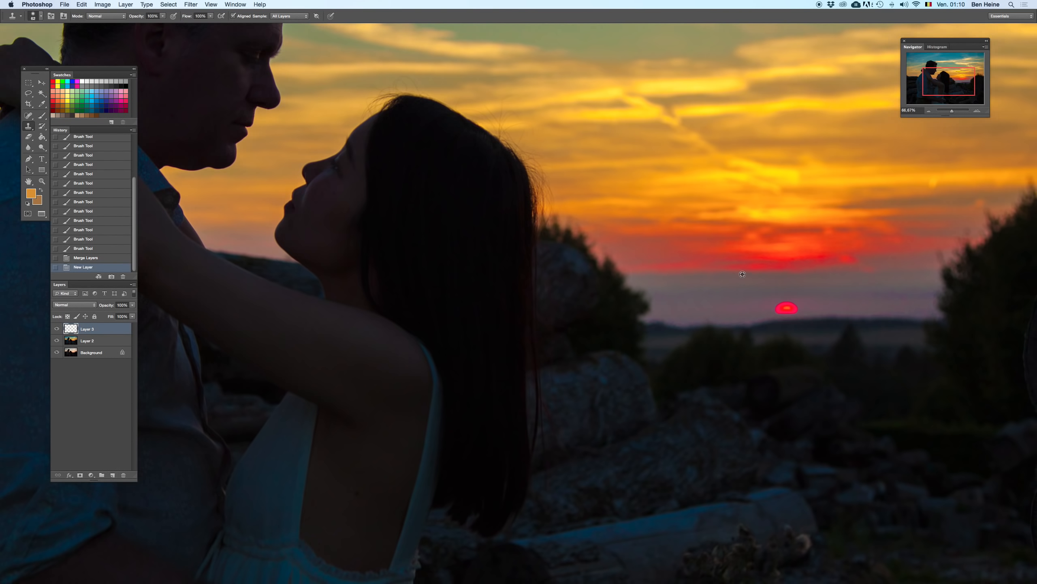
right_click(657, 264)
drag(707, 285, 719, 282)
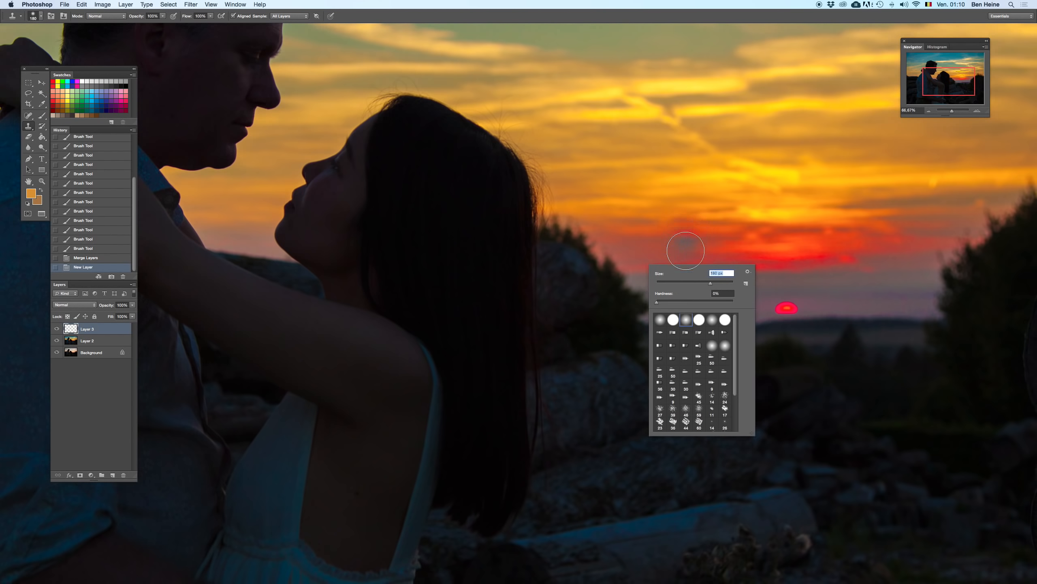
key(Return)
- Clone nearby sunset sky over the bush behind the woman's hair, down to the horizon
alt+click(690, 274)
mouse_move(637, 274)
mouse_down()
mouse_move(547, 268)
mouse_move(609, 271)
mouse_move(570, 235)
mouse_move(559, 242)
mouse_move(562, 232)
mouse_move(545, 231)
mouse_move(580, 237)
mouse_move(549, 221)
mouse_move(535, 253)
mouse_move(537, 237)
mouse_up()
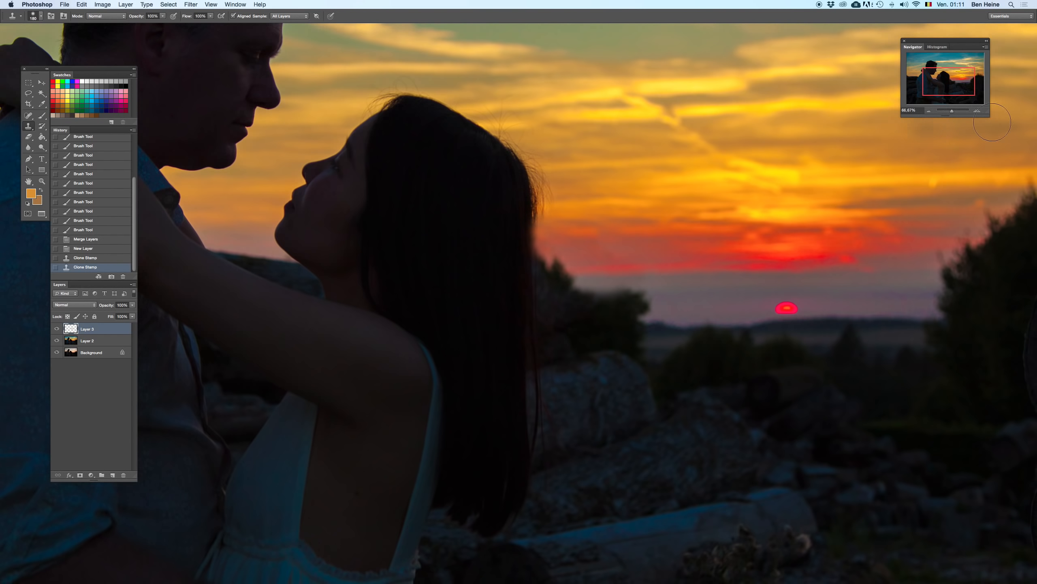
click(977, 111)
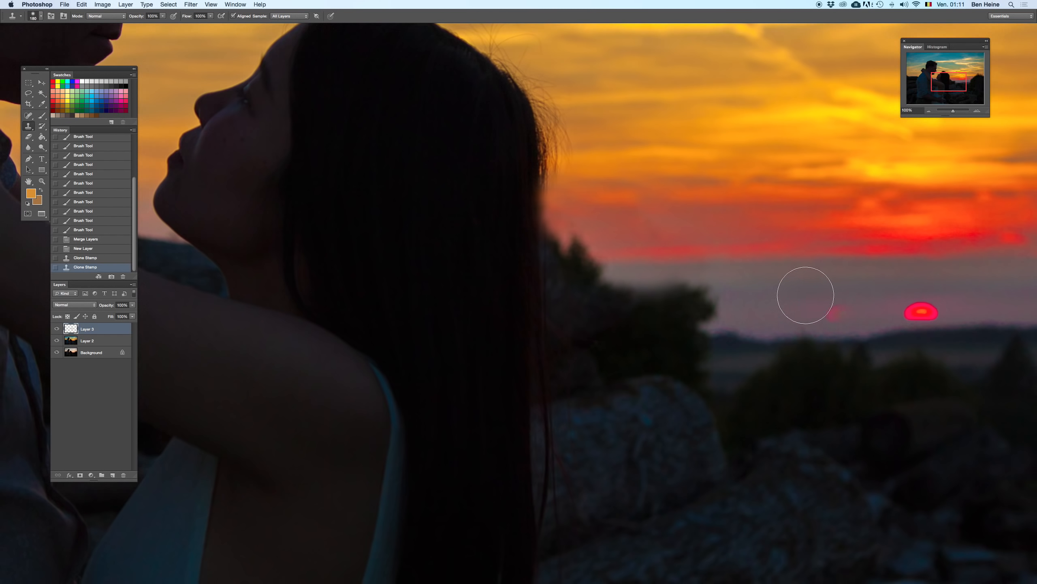
drag(720, 301, 630, 298)
mouse_move(735, 310)
mouse_down()
mouse_move(601, 305)
mouse_move(701, 320)
mouse_move(584, 313)
mouse_move(667, 319)
mouse_move(599, 322)
mouse_move(589, 311)
mouse_move(471, 305)
mouse_move(546, 302)
mouse_up()
scroll(667, 318, right, 5)
key(super+z)
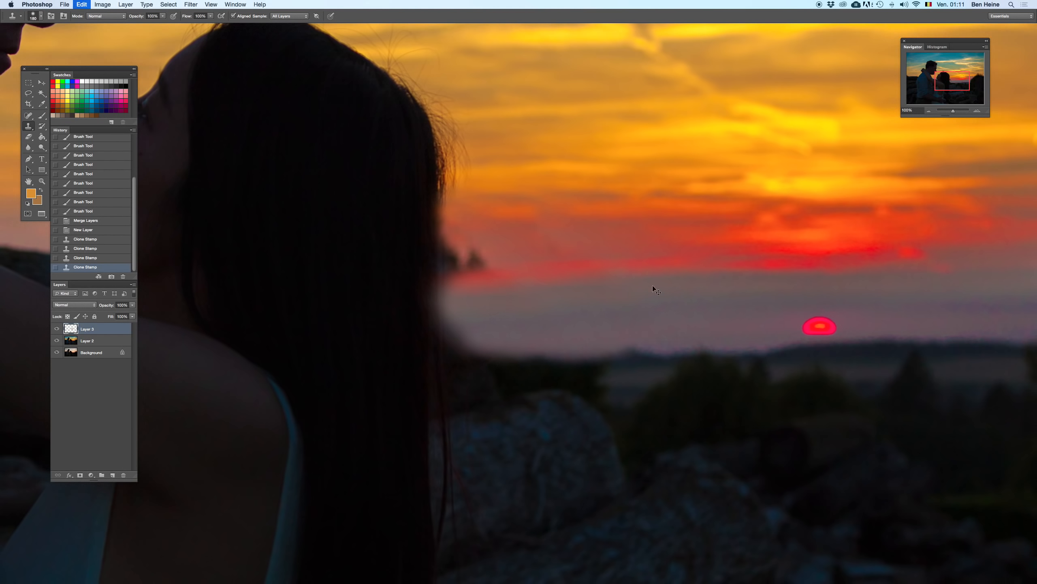
mouse_move(512, 285)
mouse_down()
mouse_move(460, 278)
mouse_move(474, 308)
mouse_move(456, 341)
mouse_move(471, 269)
mouse_move(458, 252)
mouse_move(445, 275)
mouse_up()
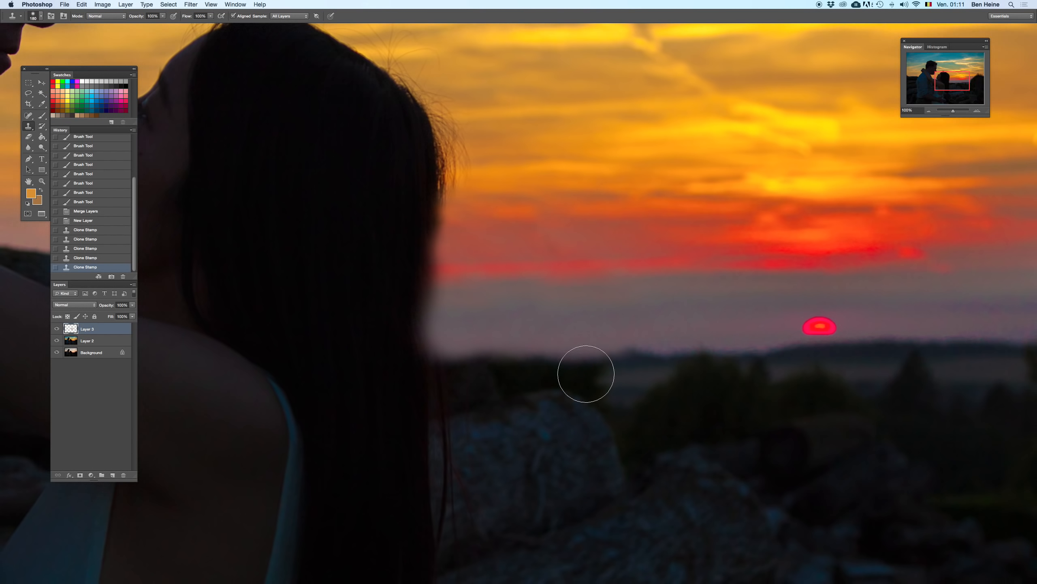
- Compare the photo with and without the bush removal by repeatedly deleting and restoring the new clone layer
drag(629, 301, 664, 246)
key(BackSpace)
drag(953, 110, 947, 111)
key(super+z)
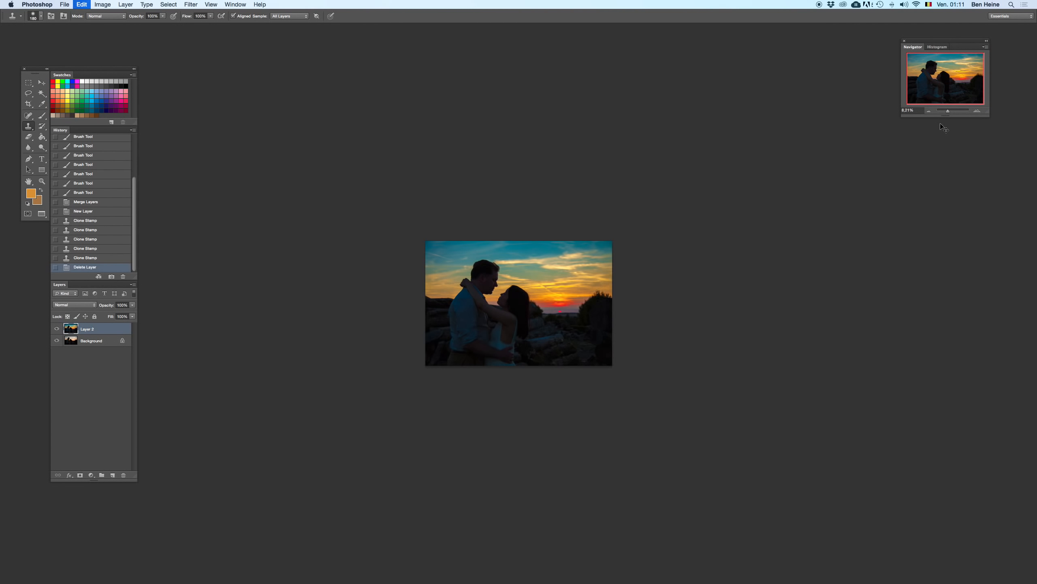
click(977, 111)
click(977, 111)
click(977, 111)
click(977, 111)
click(977, 111)
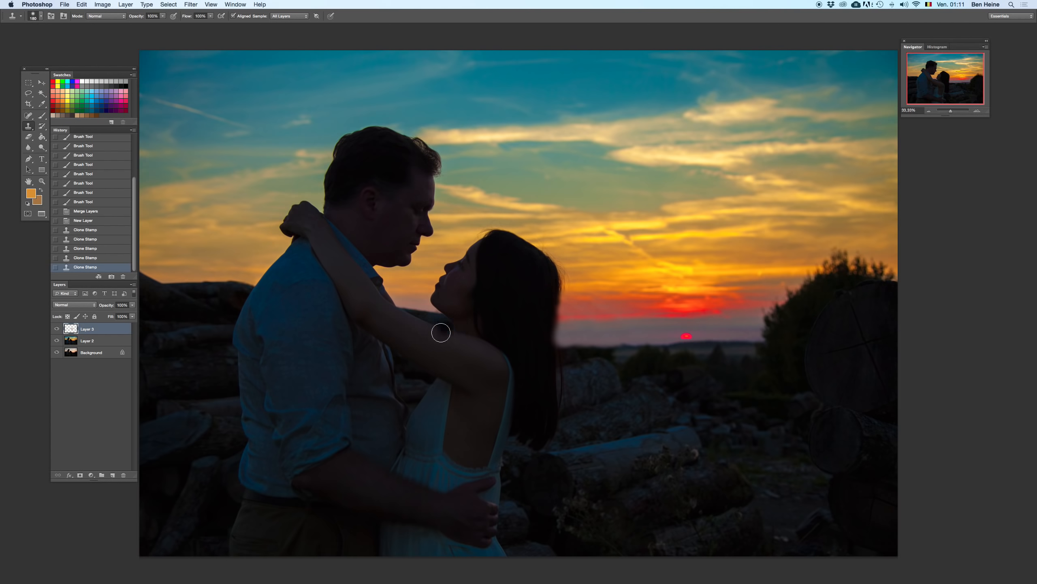
drag(617, 300, 674, 240)
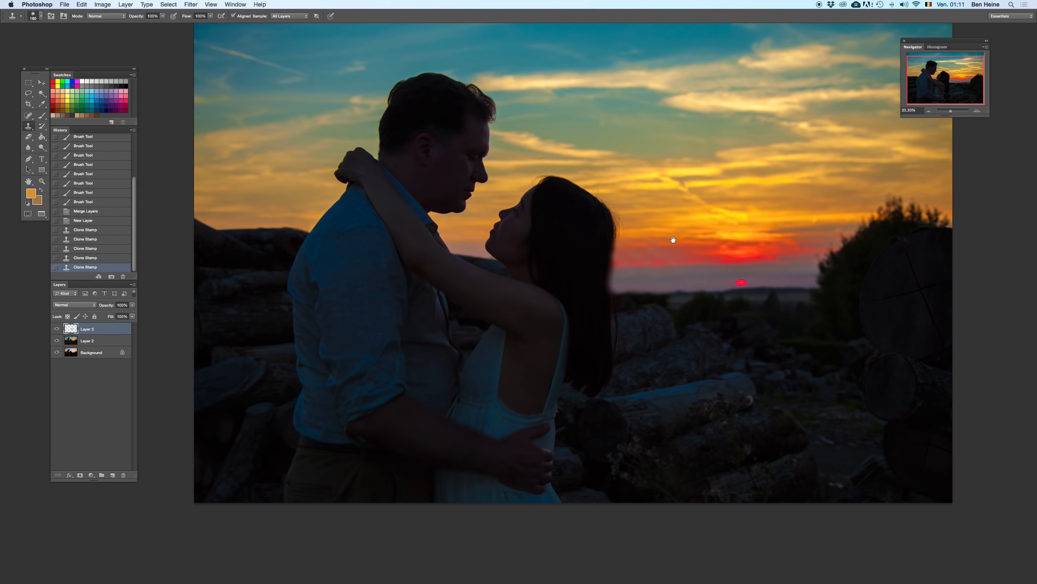
click(979, 111)
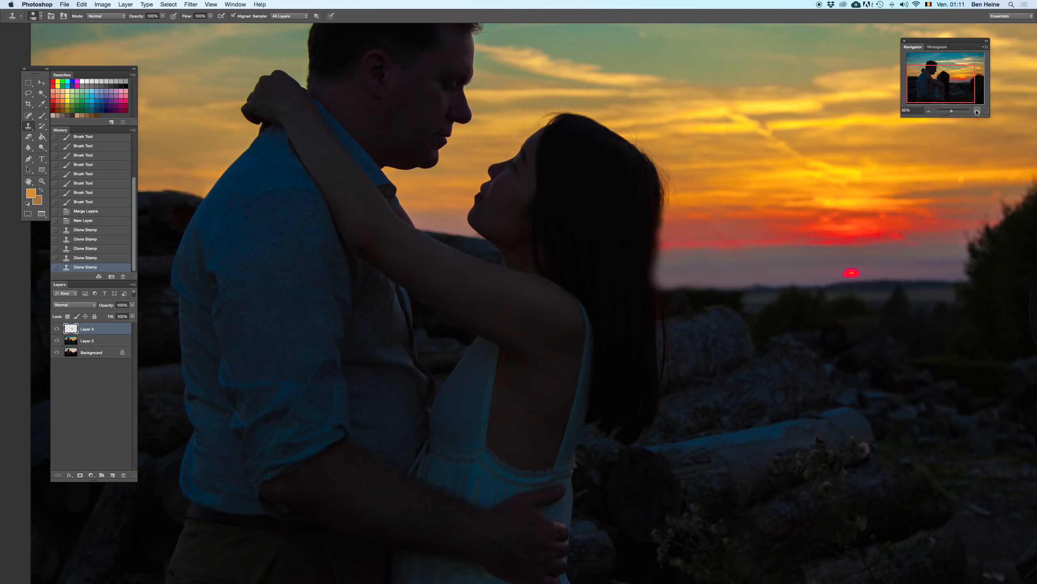
key(Delete)
key(super+z)
click(929, 111)
click(929, 110)
click(929, 111)
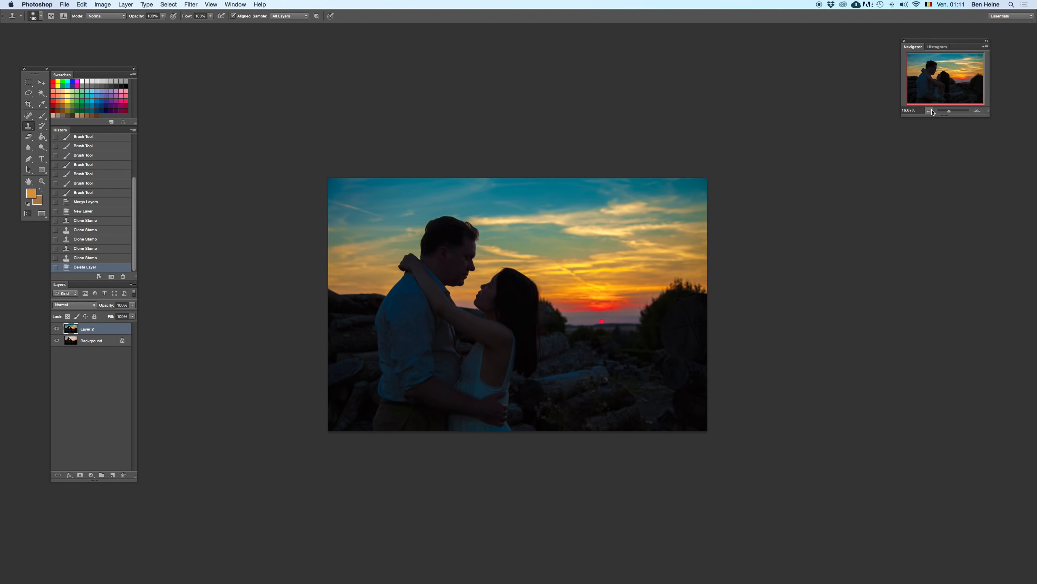
key(super+z)
key(super+z)
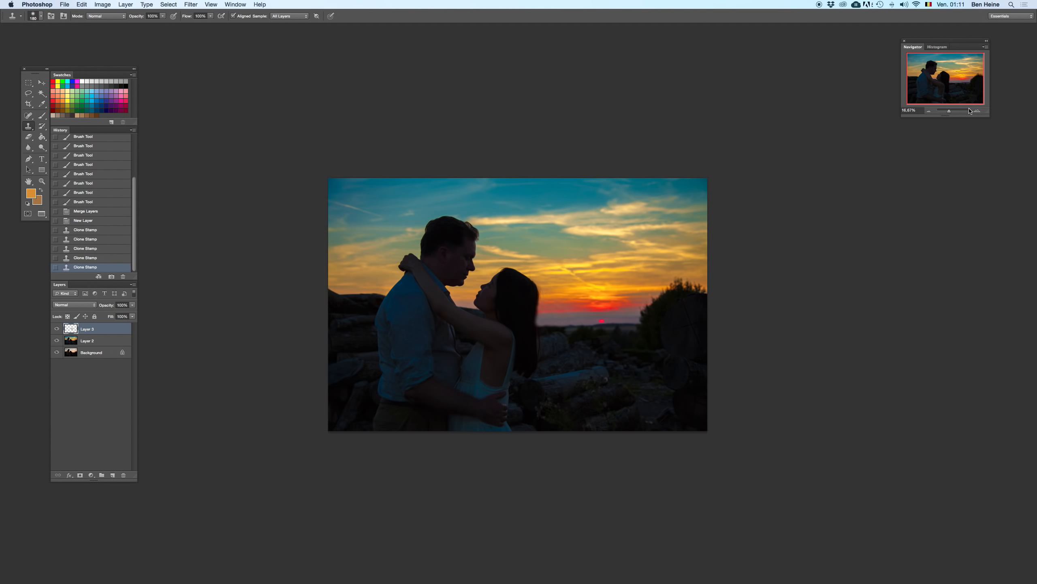
- Clone the distant hills and treeline leftward to extend the horizon up to the woman's hair
click(977, 111)
click(977, 111)
click(977, 111)
click(977, 111)
mouse_move(586, 360)
mouse_down()
mouse_move(593, 238)
mouse_move(567, 261)
mouse_up()
drag(690, 280, 601, 255)
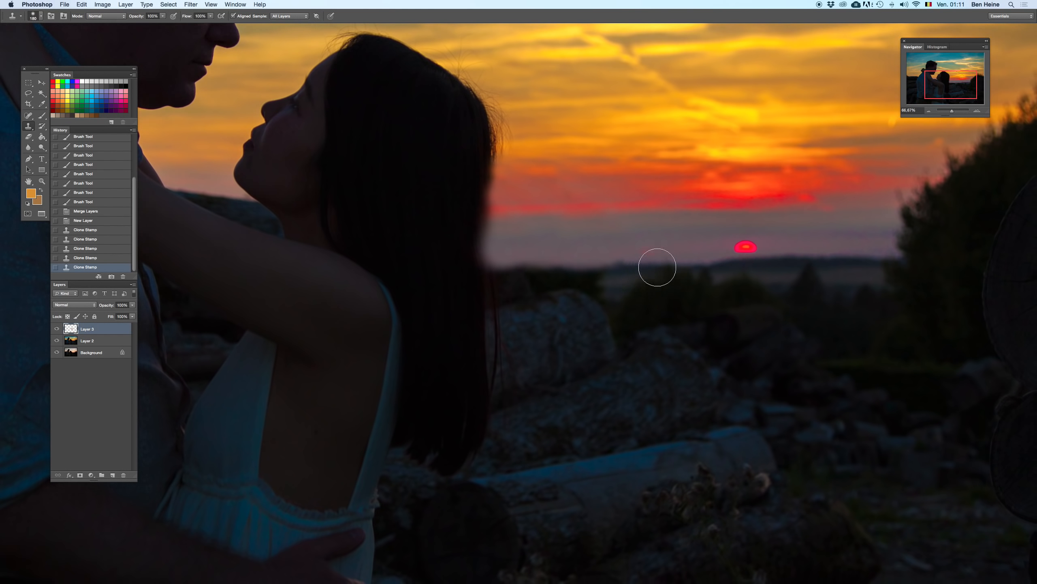
drag(566, 265, 606, 291)
alt+click(743, 272)
mouse_move(523, 262)
mouse_down()
mouse_move(524, 278)
mouse_move(537, 278)
mouse_move(493, 277)
mouse_move(547, 294)
mouse_move(486, 289)
mouse_move(524, 285)
mouse_move(481, 269)
mouse_up()
drag(641, 311, 709, 352)
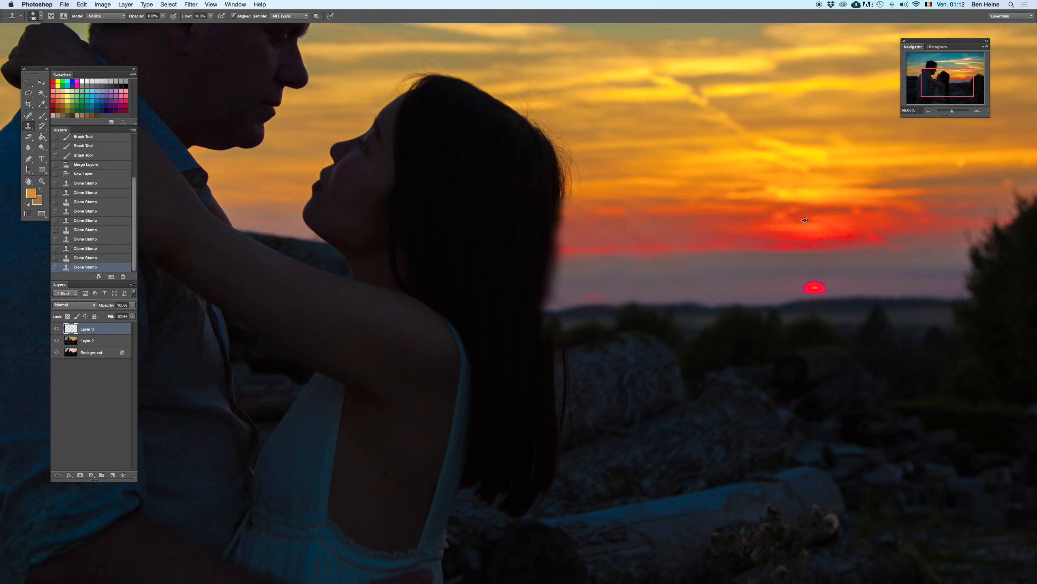
- Set the Eraser to 86% opacity and erase the clone layer where it covers the edge of the woman's hair
click(978, 113)
drag(567, 216, 558, 246)
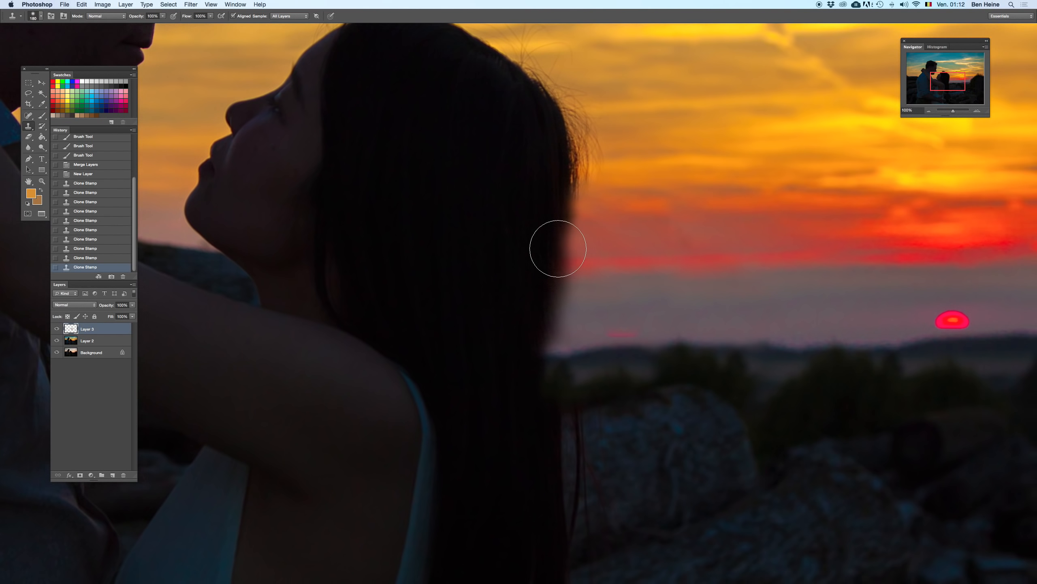
key(e)
right_click(593, 213)
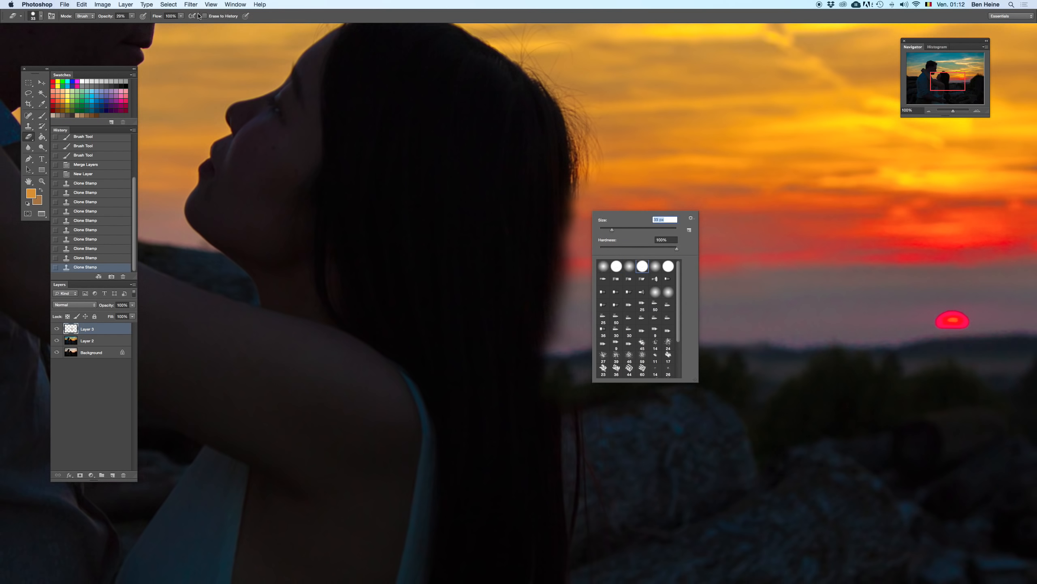
drag(133, 19, 149, 23)
click(554, 195)
mouse_move(558, 200)
mouse_down()
mouse_move(565, 195)
mouse_move(534, 378)
mouse_up()
key(super+z)
key(BackSpace)
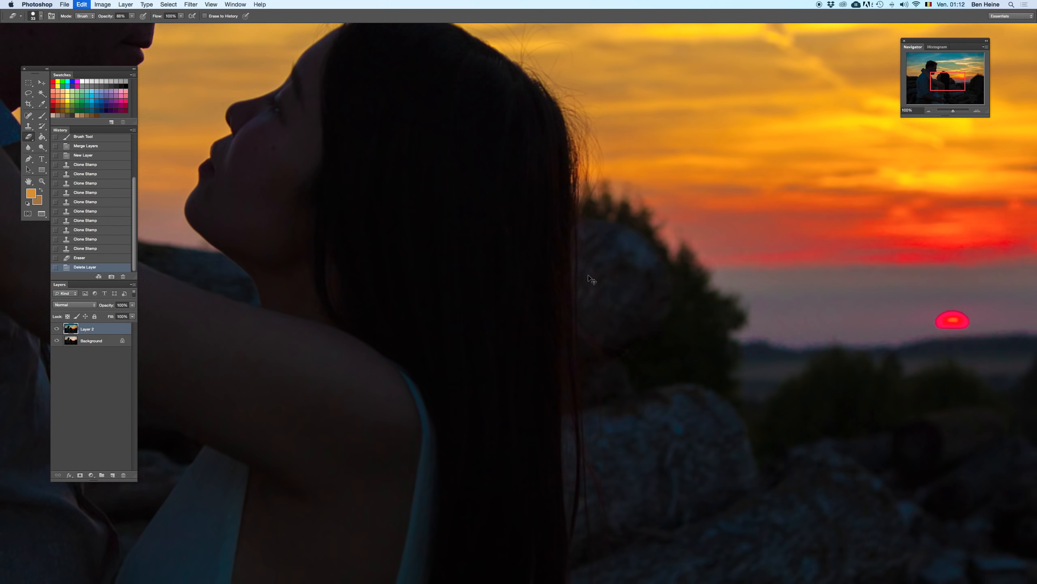
key(super+z)
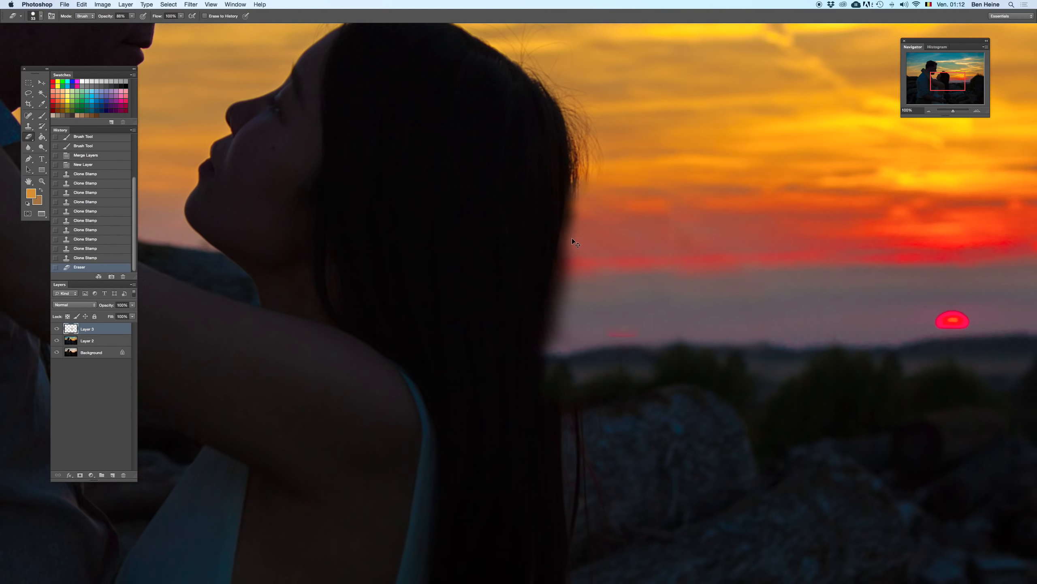
- Change the Eraser's brush and erase more of the clone layer along the back of the woman's hair
right_click(583, 236)
click(545, 244)
click(522, 264)
key(BackSpace)
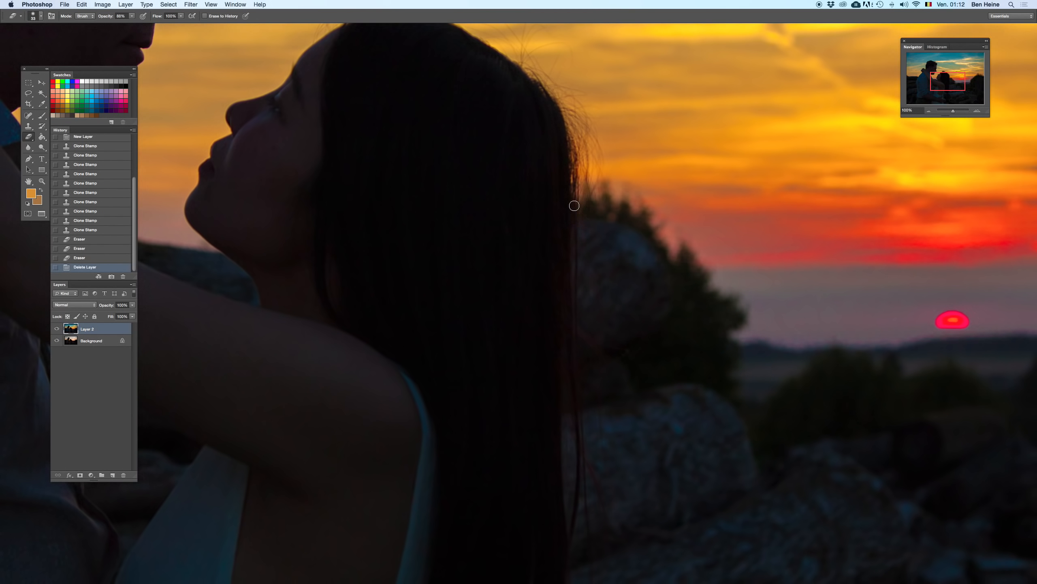
key(super+z)
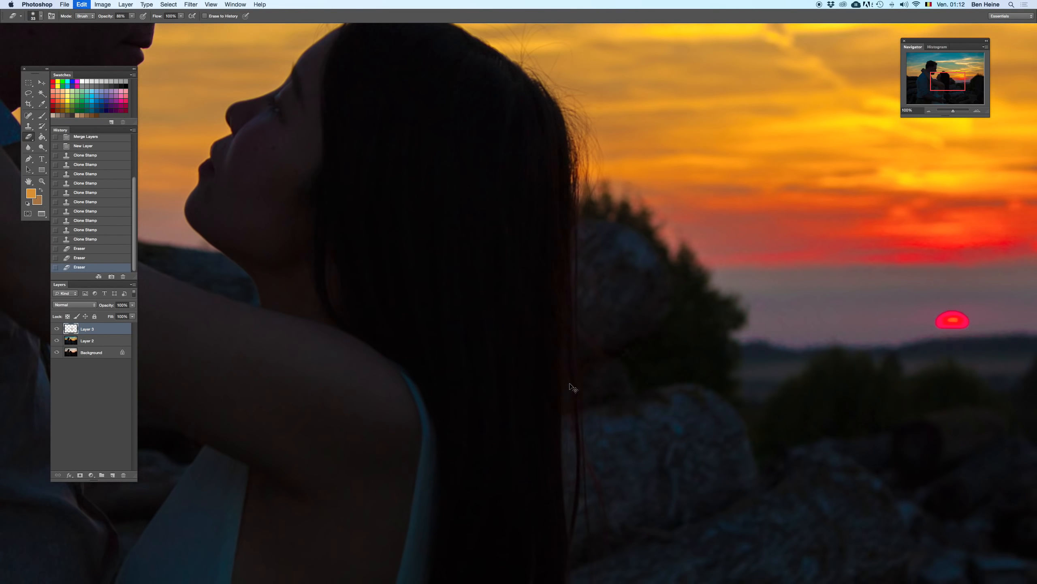
- Compare the hair edge with and without the clone layer by repeatedly deleting and restoring that layer
key(BackSpace)
key(super+z)
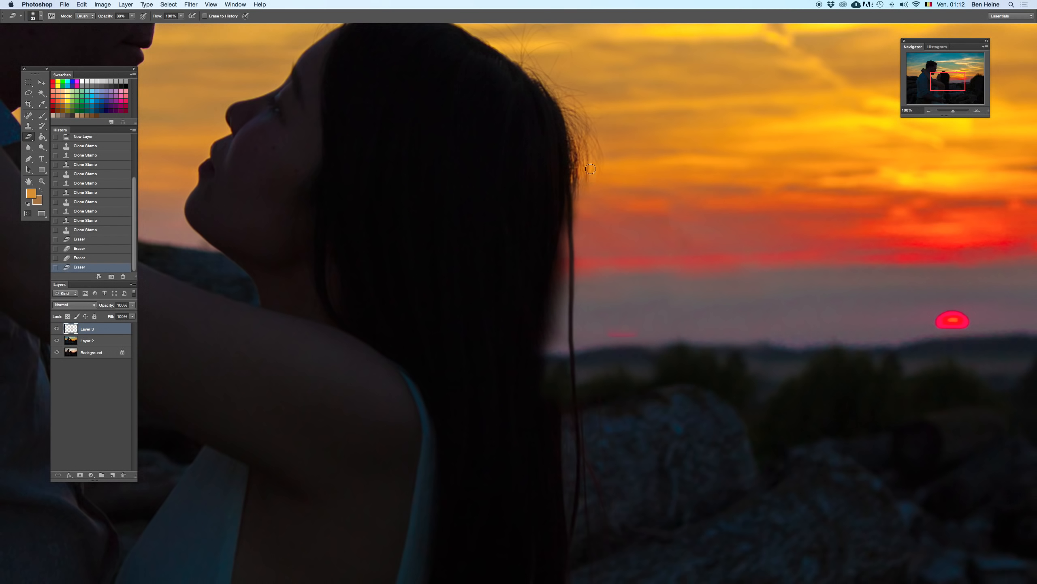
key(BackSpace)
key(super+z)
key(BackSpace)
key(super+z)
key(BackSpace)
key(super+z)
key(BackSpace)
key(super+z)
key(BackSpace)
- Use a smaller soft Eraser brush to bring back thin hair strands from the sky down to the horizon
right_click(591, 193)
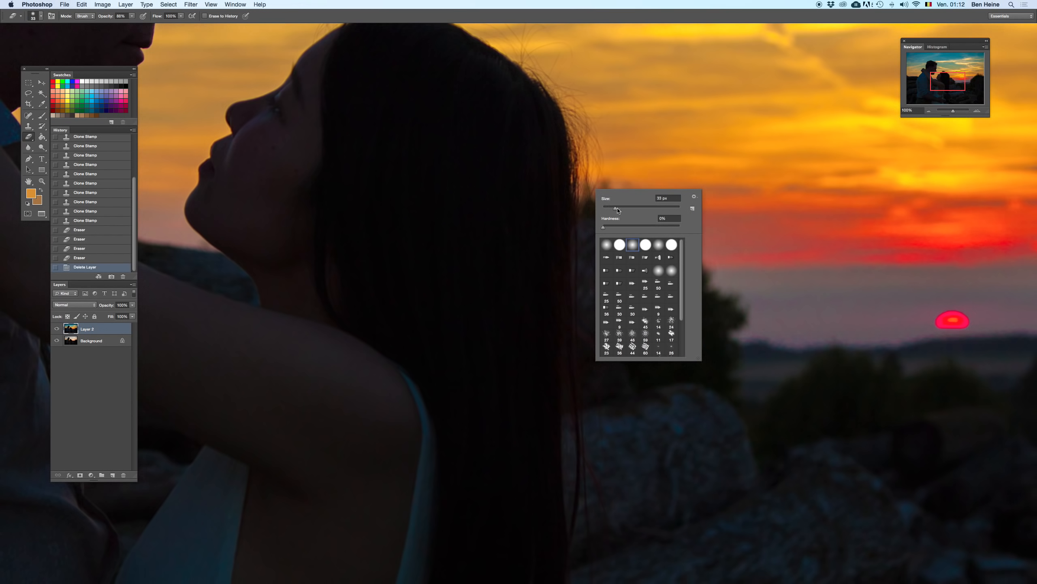
key(Return)
key(super+z)
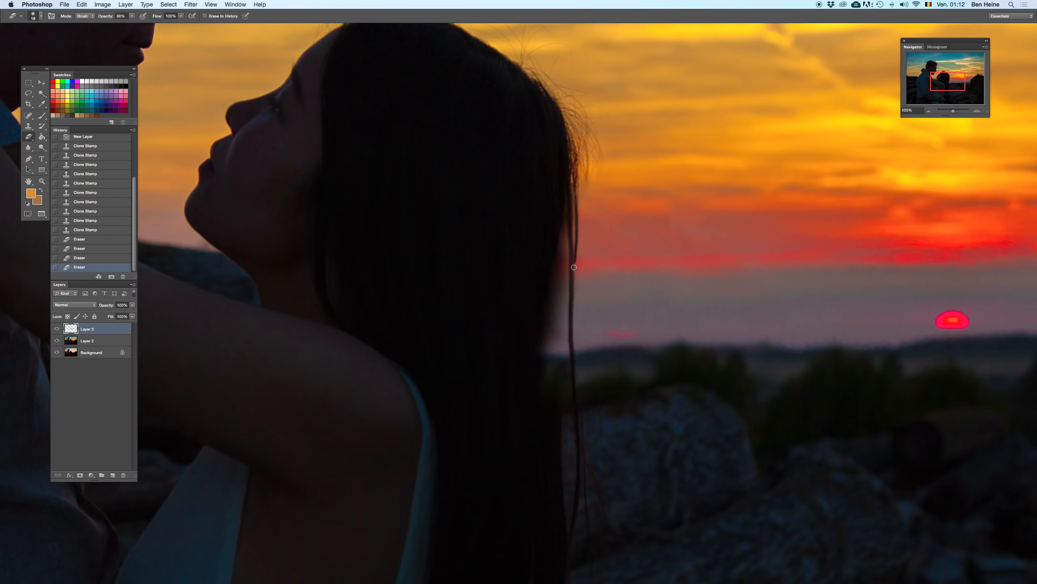
key(super+z)
mouse_move(573, 194)
mouse_down()
mouse_move(564, 379)
mouse_move(566, 183)
mouse_move(546, 376)
mouse_up()
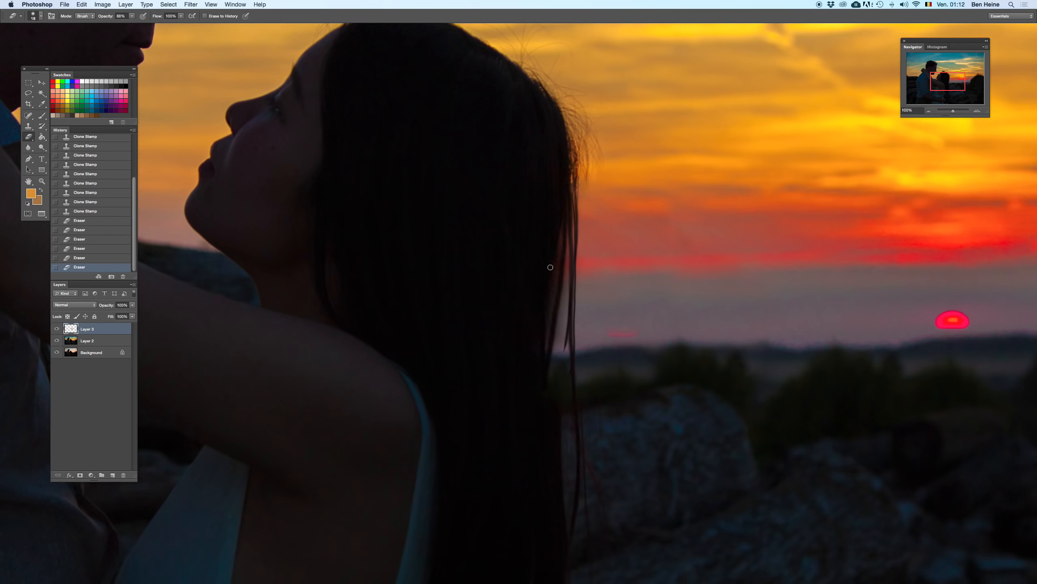
click(547, 330)
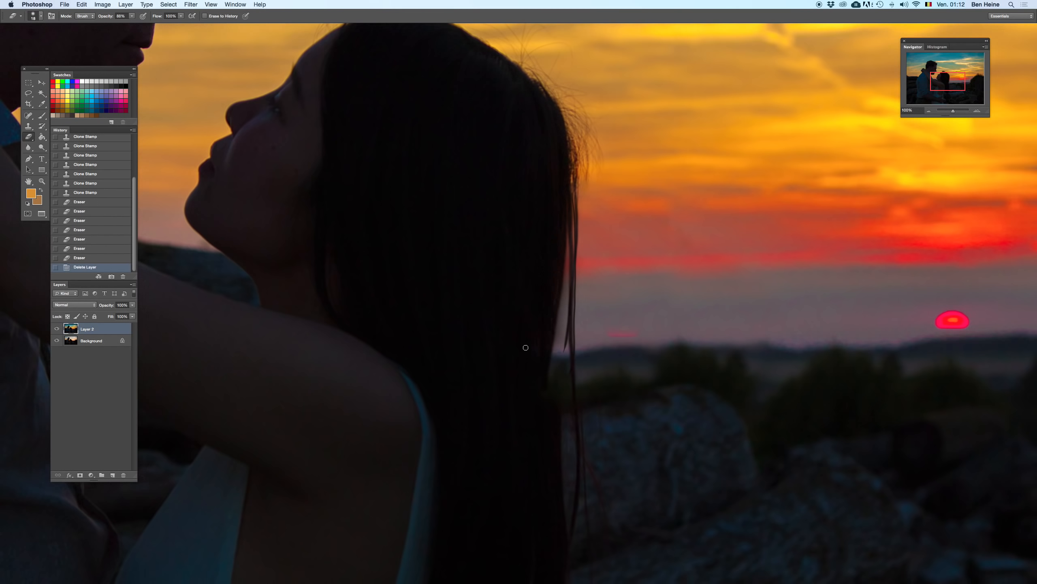
- Set the Eraser size to 32 px and erase the clone layer down the hair's edge past the horizon
right_click(576, 225)
drag(596, 242, 617, 242)
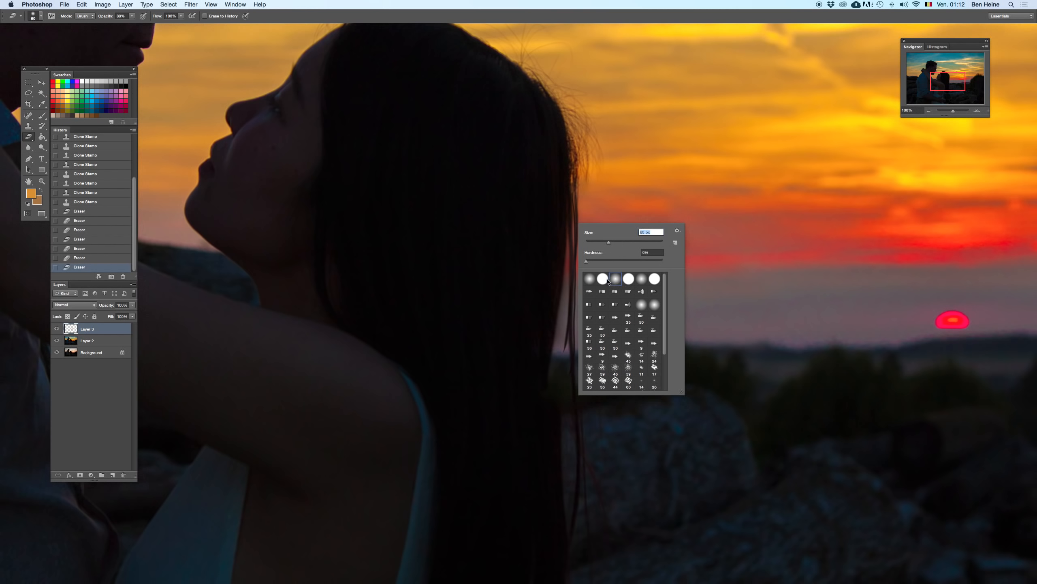
key(Return)
right_click(567, 225)
text(32)
key(Return)
key(BackSpace)
key(super+z)
drag(559, 265, 548, 451)
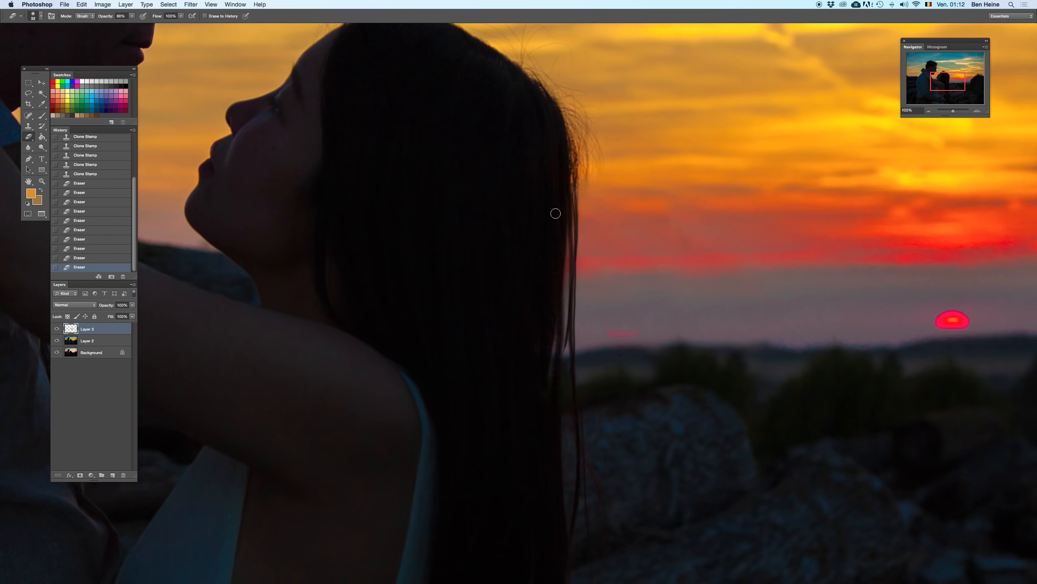
drag(554, 312, 548, 376)
- Compare the restored hair with the original by repeatedly toggling, deleting and restoring the clone layer
key(super+comma)
key(super+comma)
key(super+comma)
key(super+comma)
key(BackSpace)
key(super+z)
key(super+comma)
key(super+comma)
key(super+comma)
key(super+comma)
key(super+comma)
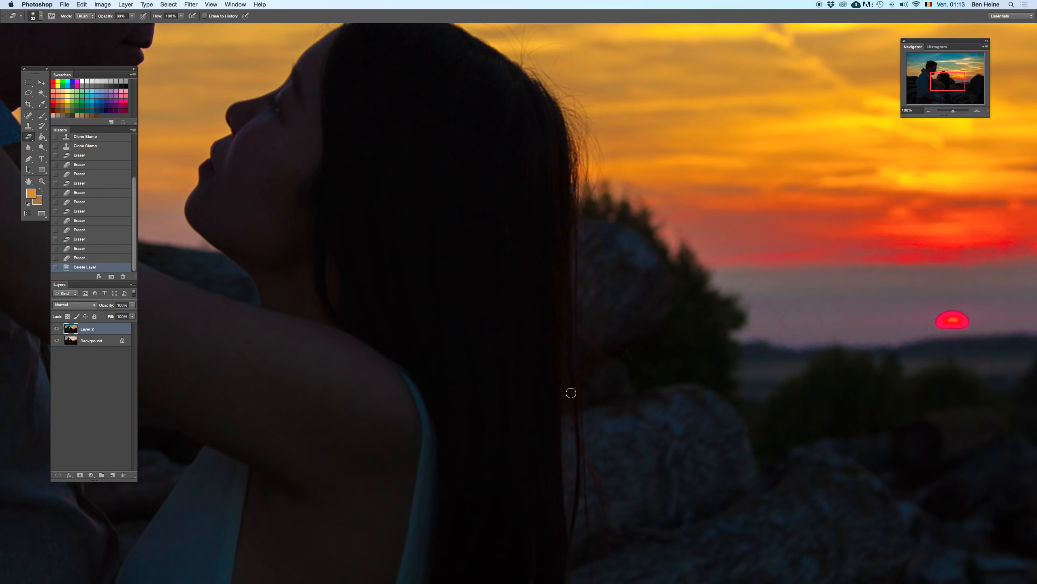
key(super+comma)
- Reduce the Eraser brush to 12 px and erase remaining cloned patches between the hair strands near the horizon
drag(576, 392, 565, 189)
right_click(608, 171)
drag(628, 191, 622, 189)
key(Return)
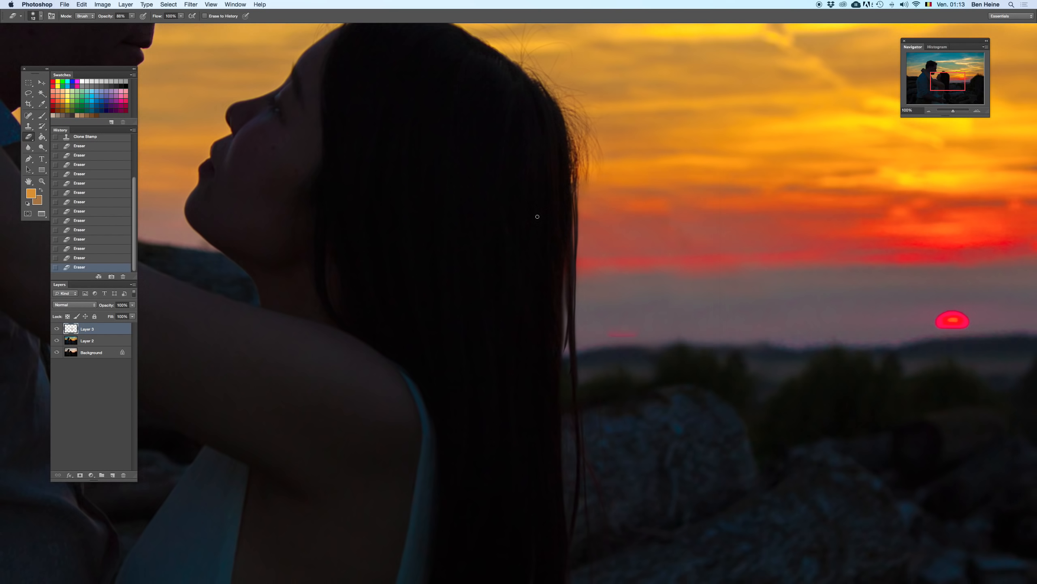
key(super+comma)
key(super+comma)
drag(566, 272, 561, 358)
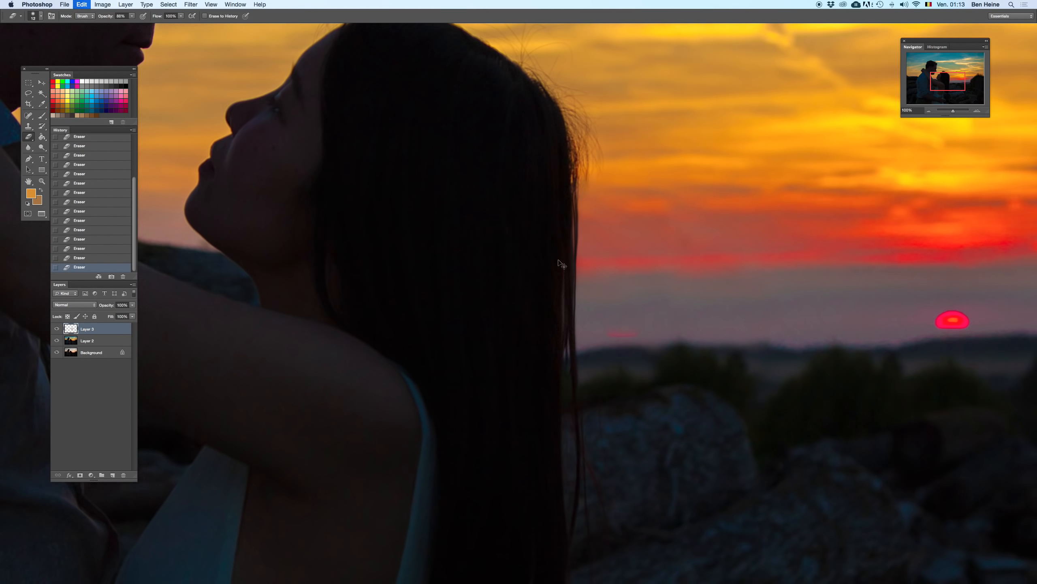
- Lower the Eraser's opacity to 37%, shrink its brush and lightly erase along the outermost hair strands
click(131, 16)
click(575, 248)
key(super+z)
drag(581, 184, 582, 248)
right_click(595, 209)
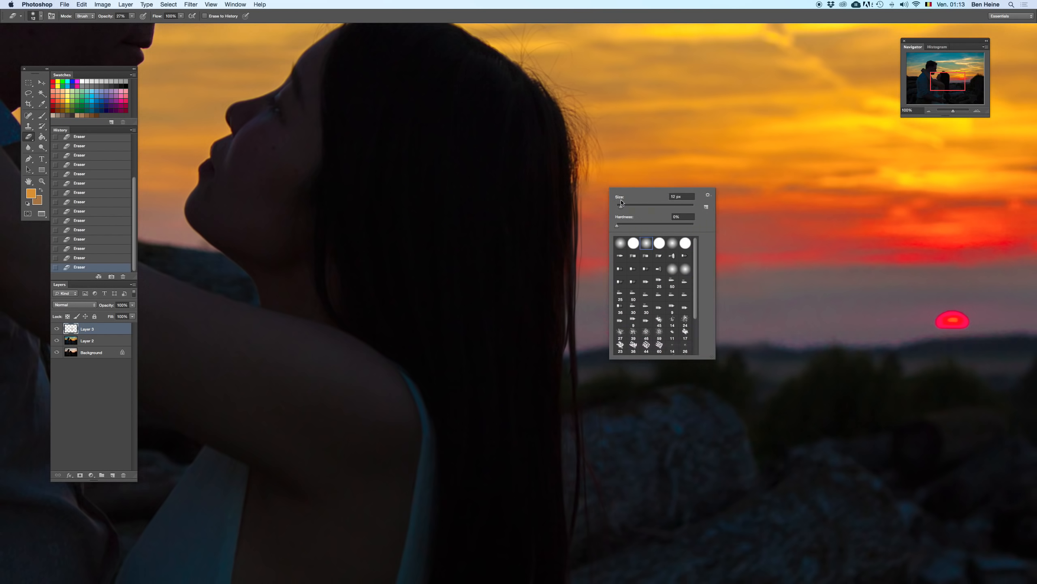
click(619, 207)
click(576, 187)
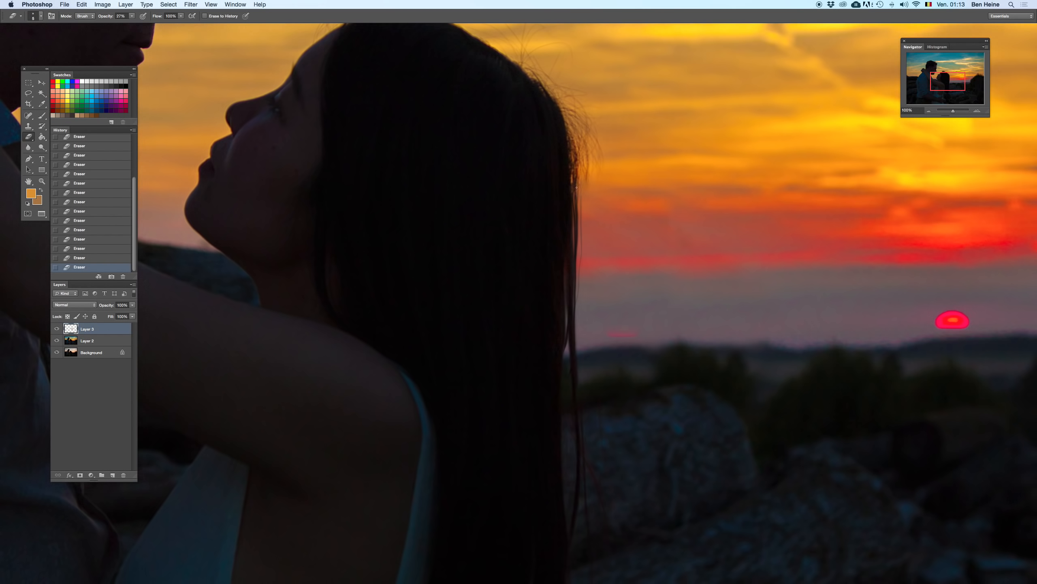
- Erase fine stray strands back into view at 200% zoom, checking them against the photo without the clone layer
click(978, 111)
scroll(613, 193, up, 3)
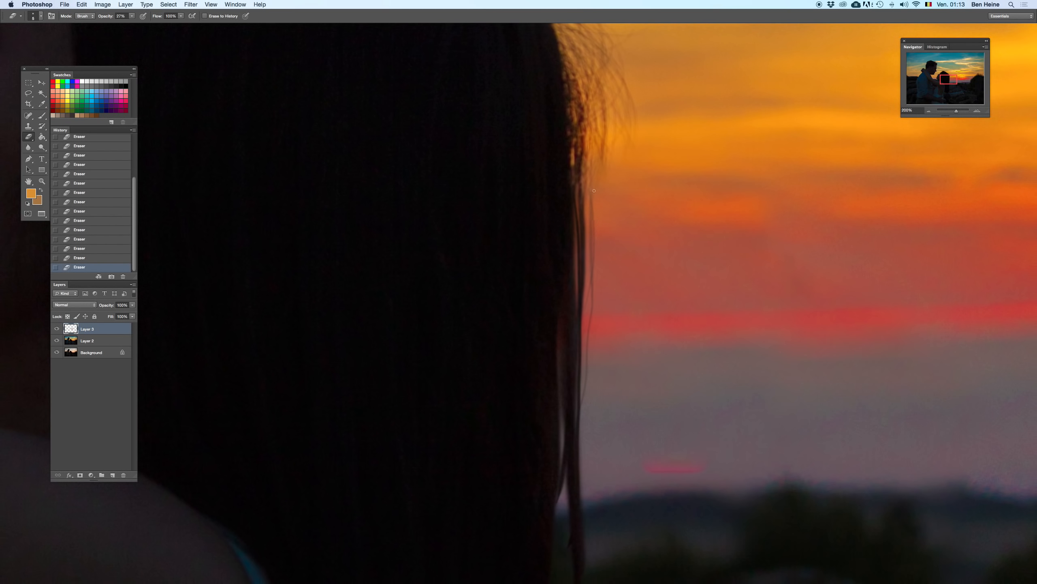
scroll(584, 137, up, 3)
scroll(584, 137, right, 1)
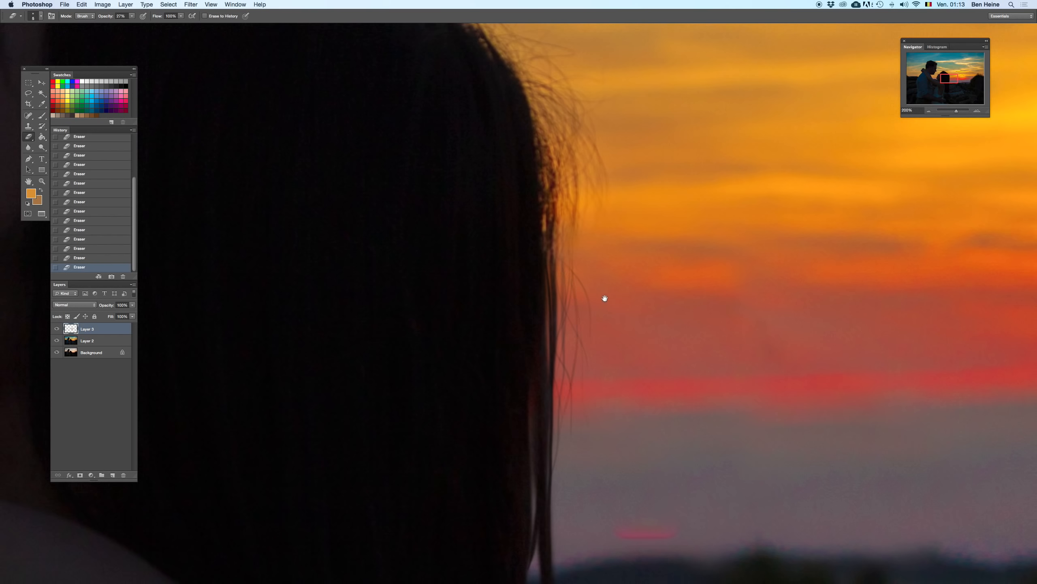
drag(605, 298, 580, 311)
scroll(510, 192, down, 3)
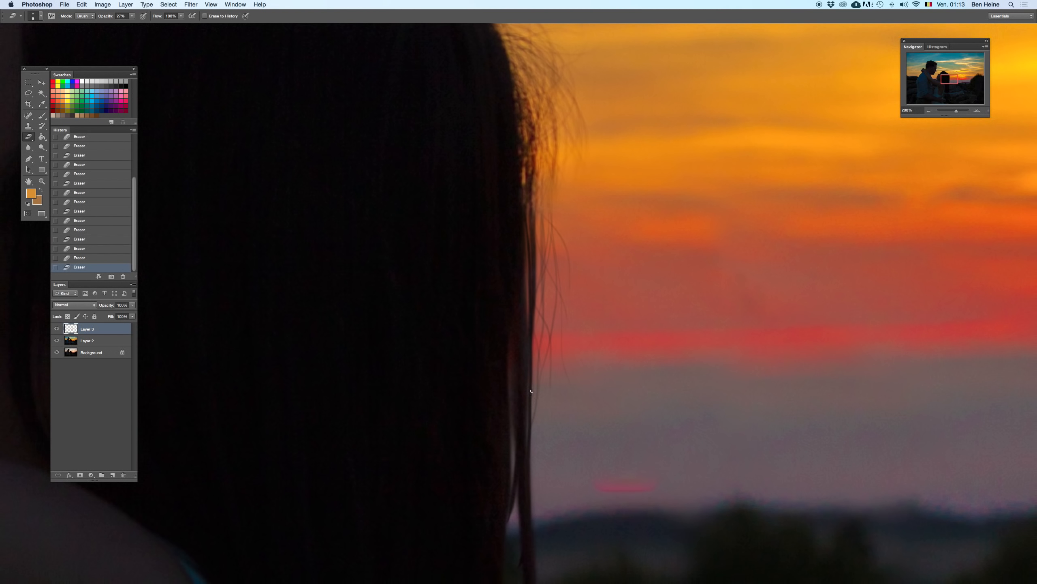
key(Delete)
mouse_move(529, 382)
mouse_down()
mouse_move(532, 301)
mouse_move(553, 478)
mouse_up()
key(super+z)
key(super+z)
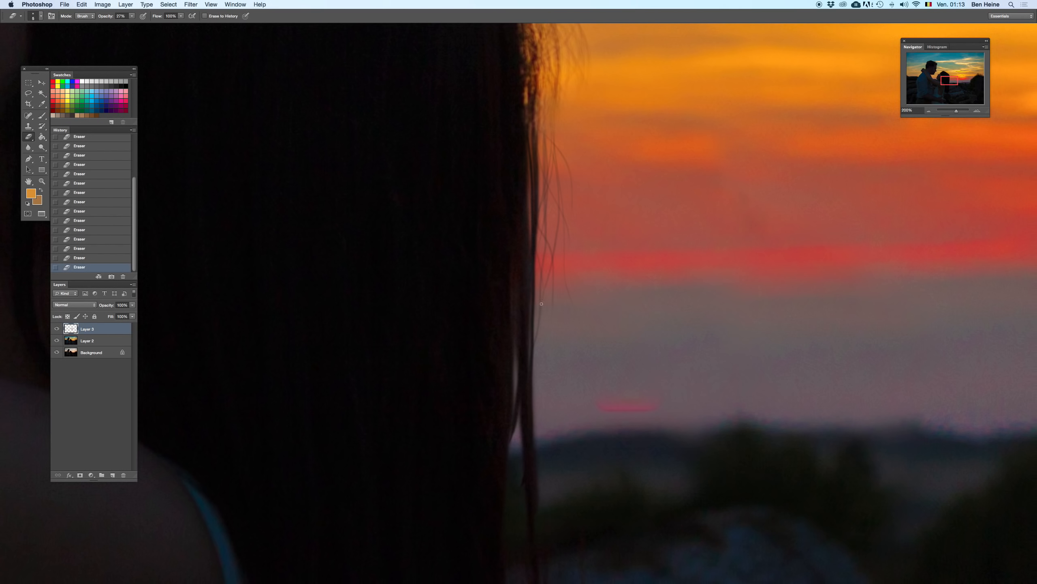
key(Delete)
key(super+z)
- Clone nearby grey sky over the small pink streak above the horizon beside the hair, using a smaller brush
drag(646, 399, 646, 336)
key(s)
alt+click(674, 355)
click(653, 337)
right_click(677, 310)
drag(721, 329, 711, 329)
key(Return)
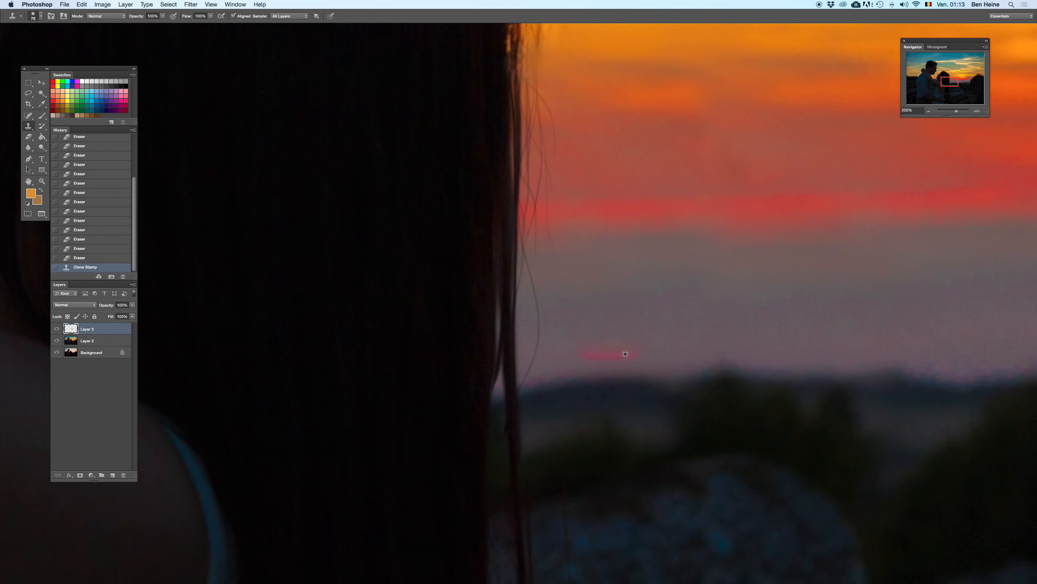
alt+click(675, 333)
mouse_move(654, 347)
mouse_down()
mouse_move(627, 345)
mouse_move(637, 343)
mouse_up()
right_click(686, 303)
drag(718, 325, 715, 325)
key(Return)
mouse_move(629, 351)
mouse_down()
mouse_move(600, 349)
mouse_move(634, 351)
mouse_move(620, 336)
mouse_up()
- Compare the cloned horizon beside the hair with the original by deleting and restoring the clone layer
drag(702, 283, 725, 210)
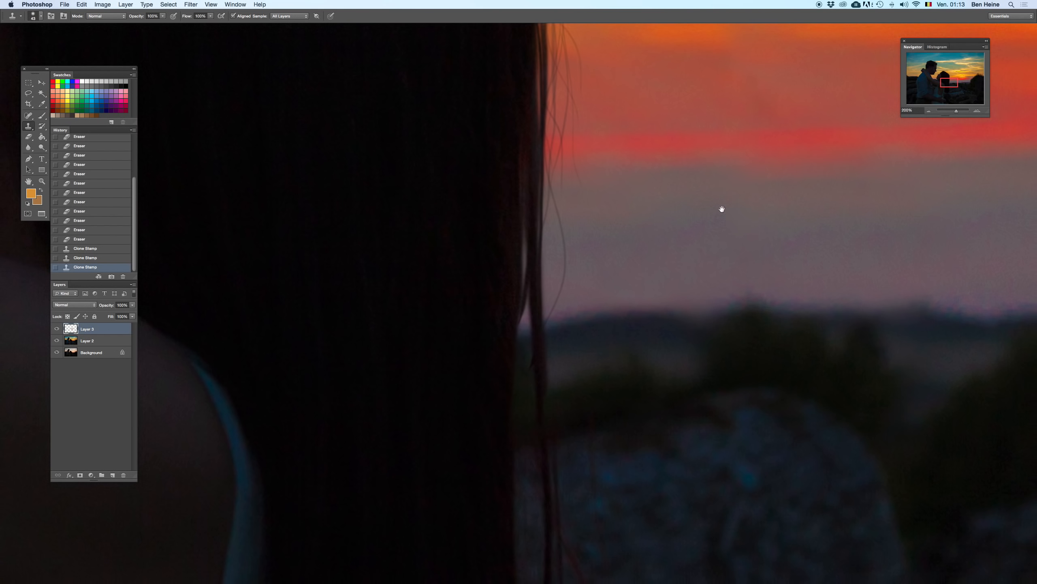
drag(988, 116, 987, 123)
drag(646, 215, 590, 291)
key(BackSpace)
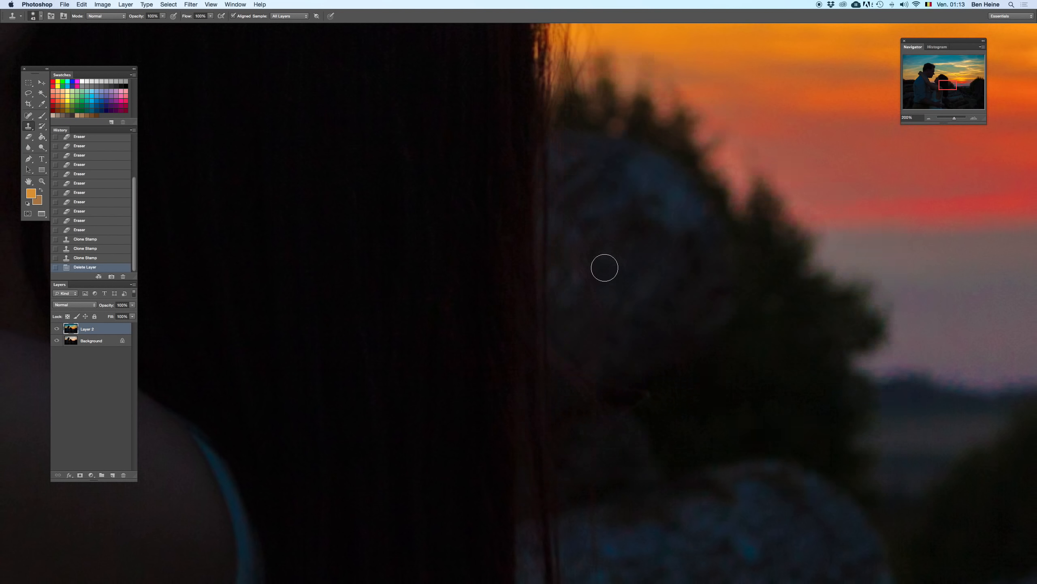
key(super+z)
- Enlarge the Eraser brush and erase the cloned gap inside the hair's edge around the horizon
key(e)
drag(522, 280, 516, 317)
key(BackSpace)
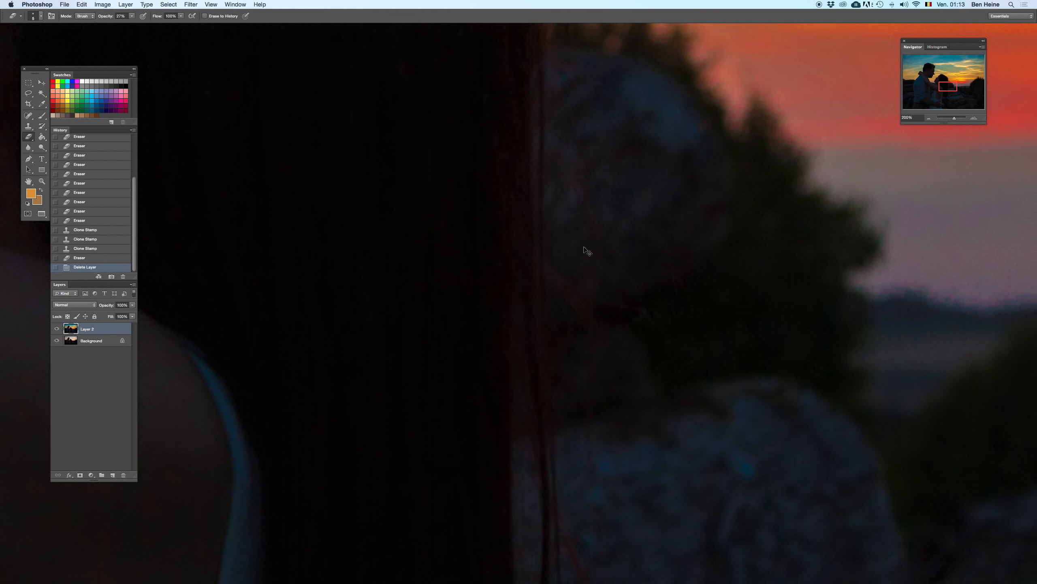
key(super+z)
right_click(566, 241)
drag(580, 258, 514, 372)
drag(520, 323, 517, 280)
mouse_move(521, 241)
mouse_down()
mouse_move(517, 323)
mouse_move(523, 298)
mouse_up()
- View the whole photo and compare it with and without the clone layer
drag(954, 119, 949, 121)
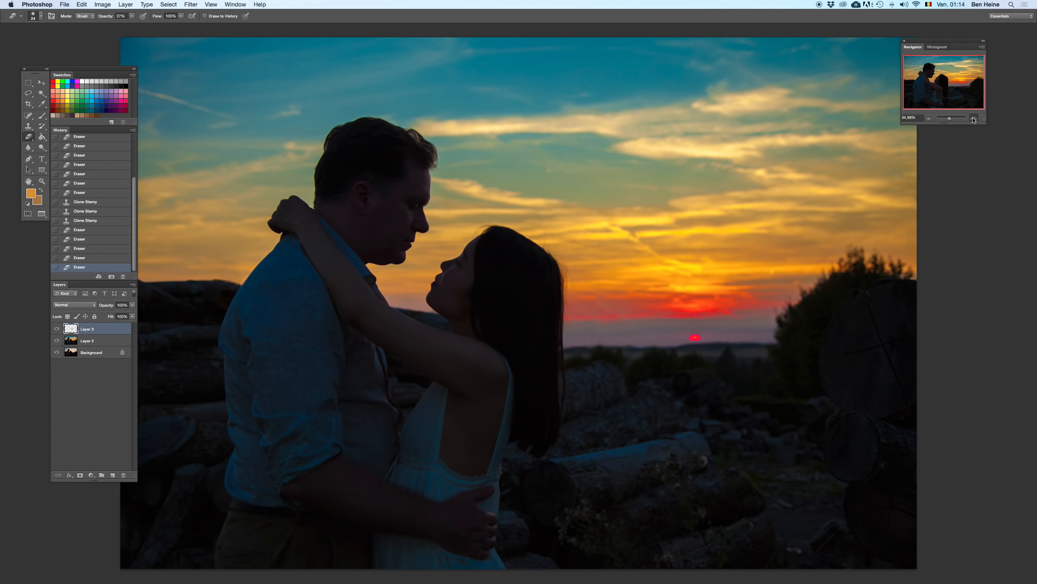
click(974, 119)
key(Delete)
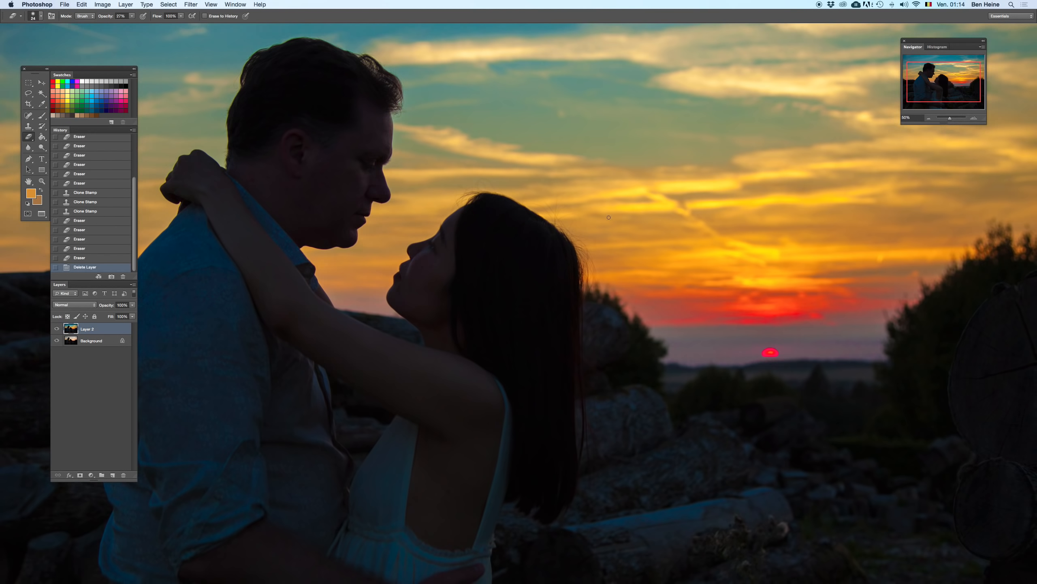
key(super+z)
key(super+z)
key(super+z)
key(super+z)
key(super+z)
- Erase the remaining clone patches on the lower hair edge where it meets the horizon and hills
key(s)
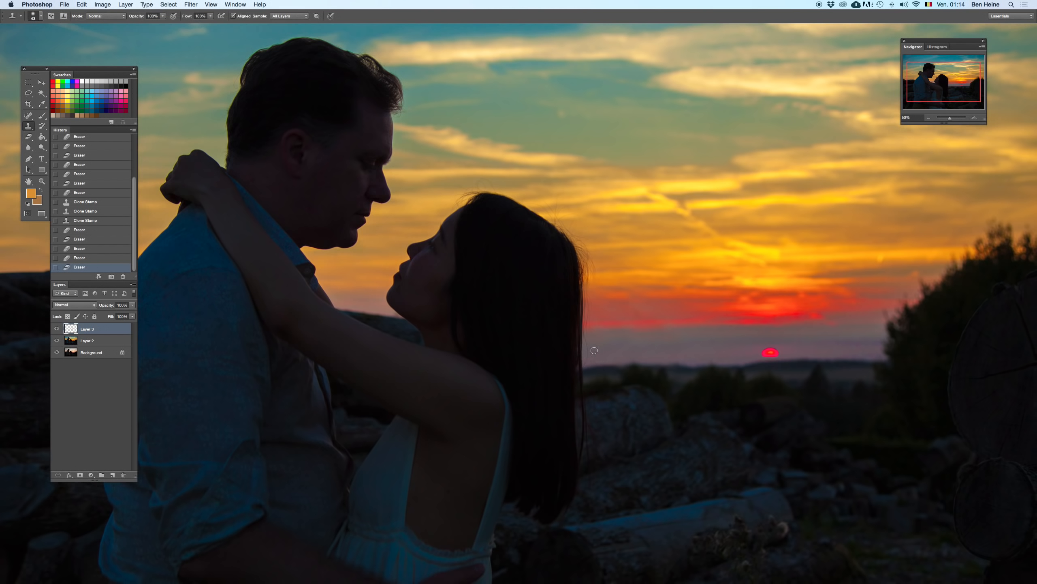
click(578, 384)
mouse_move(950, 118)
mouse_down()
mouse_move(938, 118)
mouse_move(951, 119)
mouse_up()
key(ctrl+z)
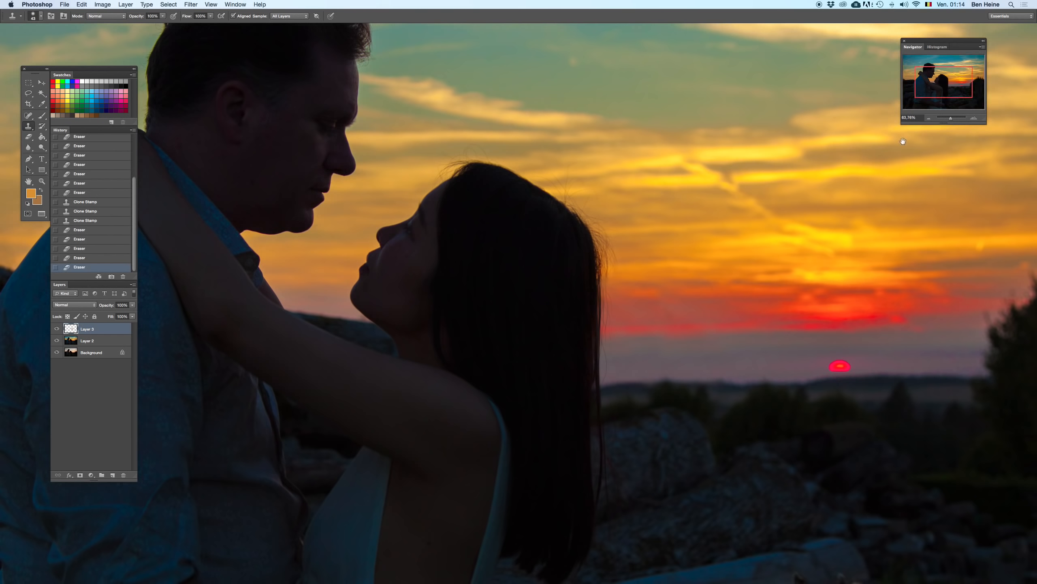
click(975, 118)
click(975, 118)
drag(618, 376, 574, 271)
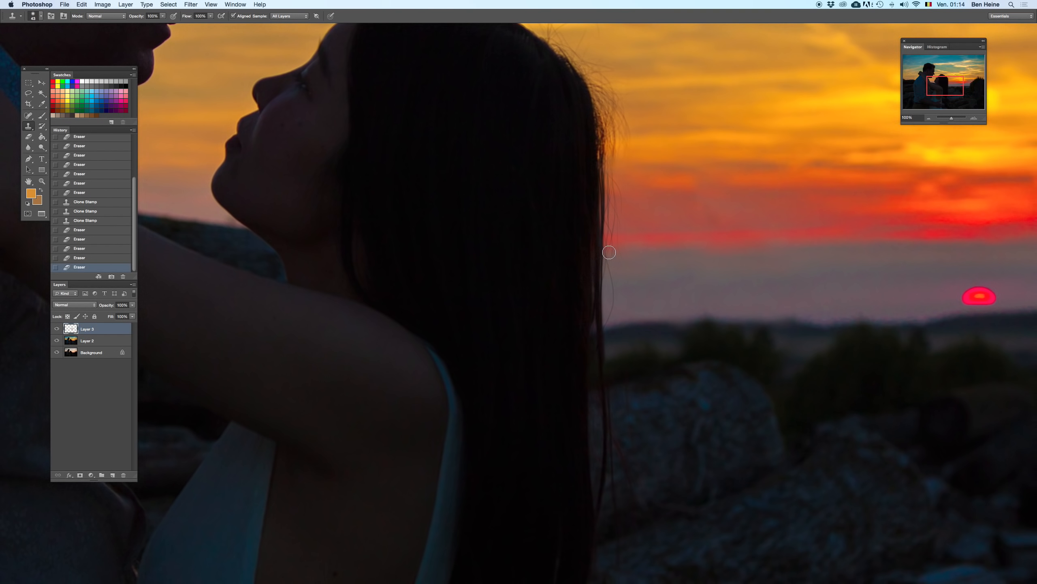
key(e)
key(ctrl+z)
mouse_move(592, 278)
mouse_down()
mouse_move(590, 395)
mouse_move(594, 362)
mouse_up()
drag(592, 312, 596, 359)
- Set the Eraser to a very small brush at 48% opacity and refine individual strands along the hair's edge
right_click(650, 216)
drag(667, 235, 663, 235)
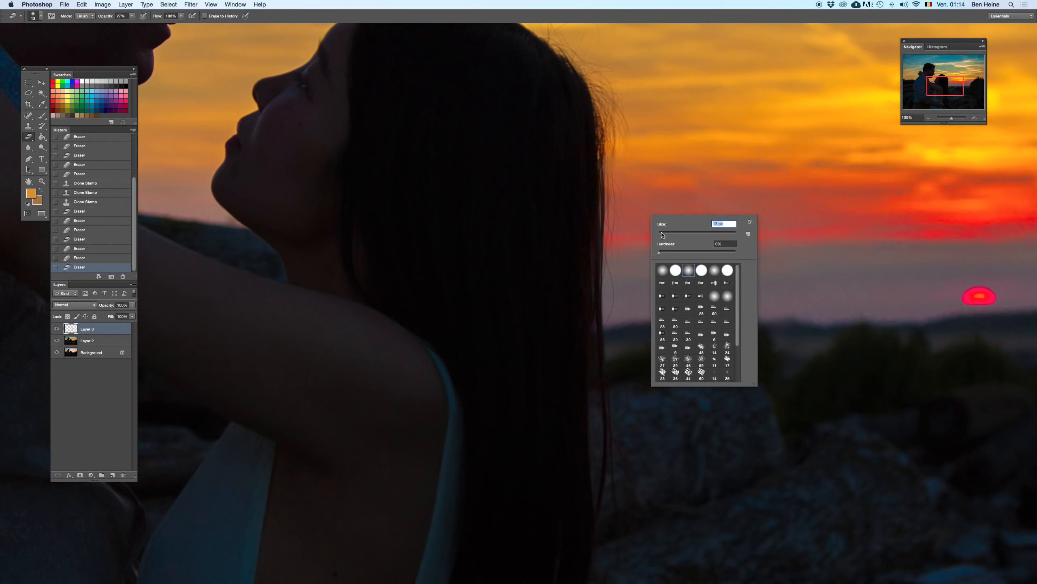
click(132, 16)
drag(132, 16, 143, 25)
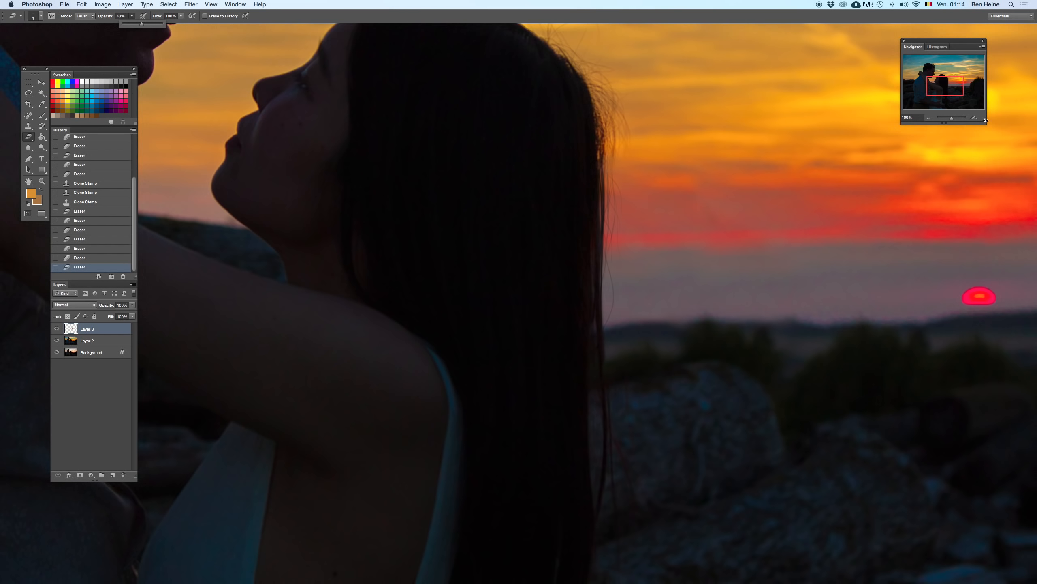
click(975, 118)
drag(673, 200, 550, 301)
drag(578, 143, 574, 284)
right_click(618, 229)
drag(636, 247, 637, 248)
mouse_move(579, 271)
mouse_down()
mouse_move(588, 378)
mouse_move(589, 343)
mouse_move(571, 376)
mouse_up()
key(super+z)
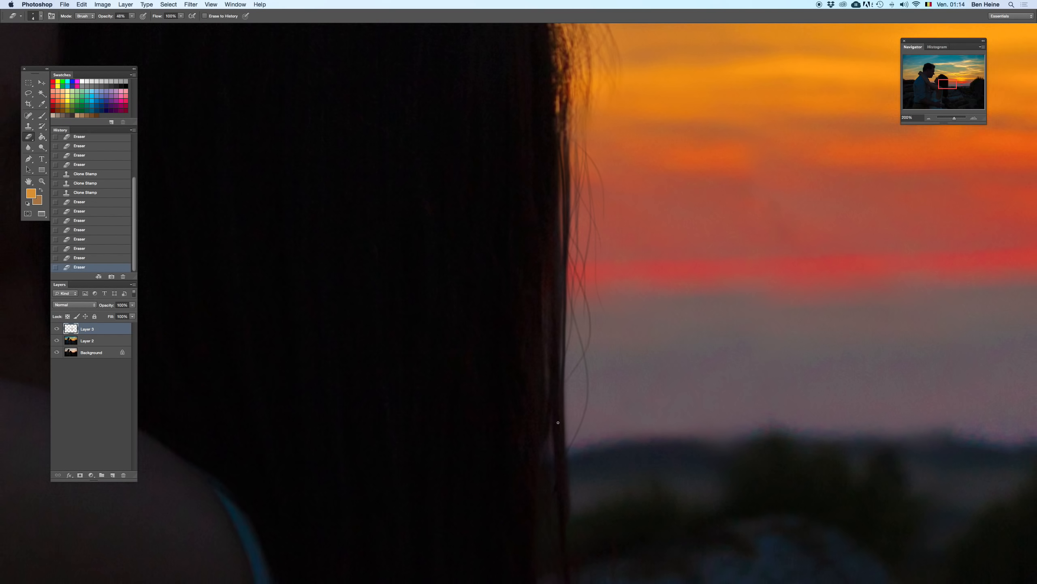
- Compare the woman's hair edge and nearby background with and without the clone layer
key(BackSpace)
click(928, 118)
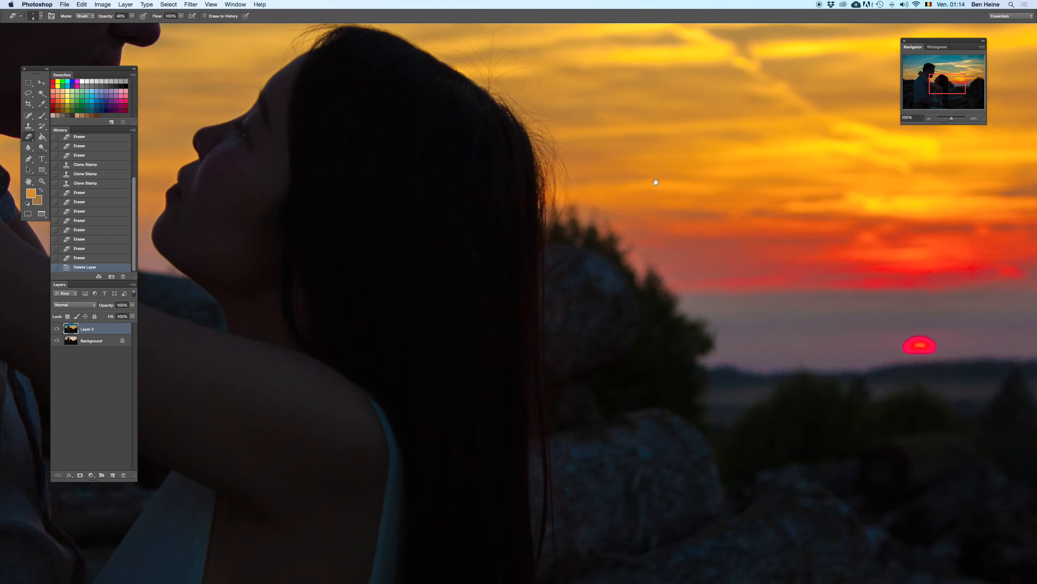
scroll(508, 147, up, 2)
key(super+z)
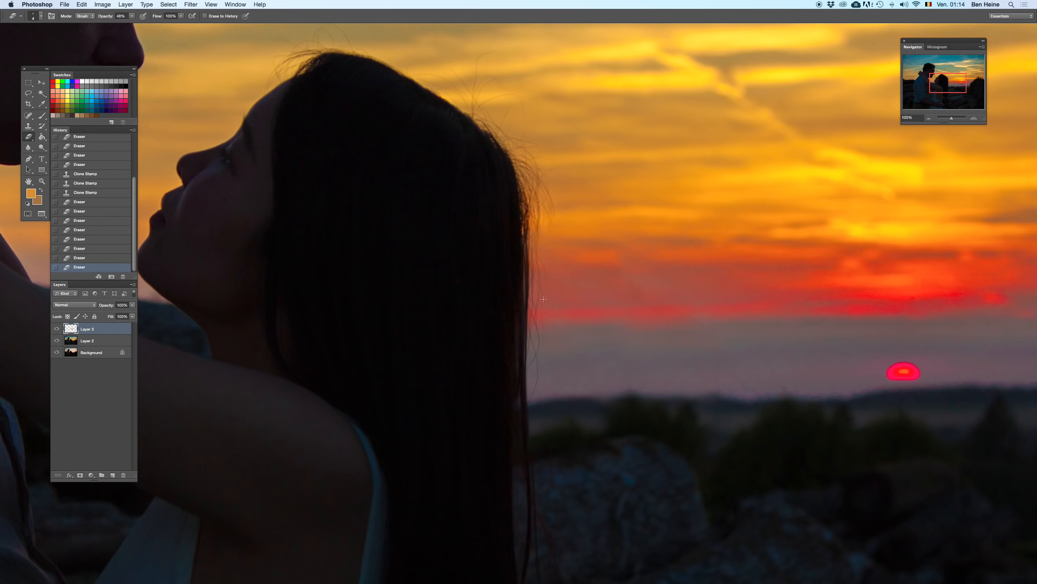
key(super+z)
key(super+z)
key(super+z)
key(super+z)
- Erase the leftover clone traces along the hair's outer edge above the horizon
drag(538, 229, 539, 294)
key(super+z)
key(super+z)
drag(538, 236, 534, 268)
- Sample two brown tones from the hair's edge and set up a small soft Brush with 0% hardness
key(i)
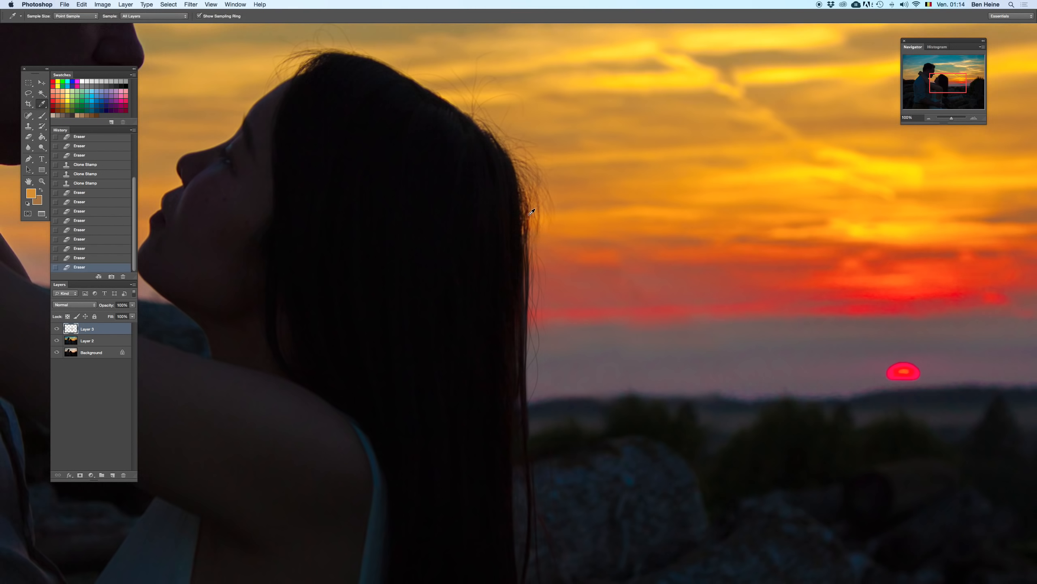
click(529, 214)
drag(532, 221, 526, 235)
key(x)
click(532, 223)
key(b)
right_click(613, 191)
drag(619, 211, 612, 209)
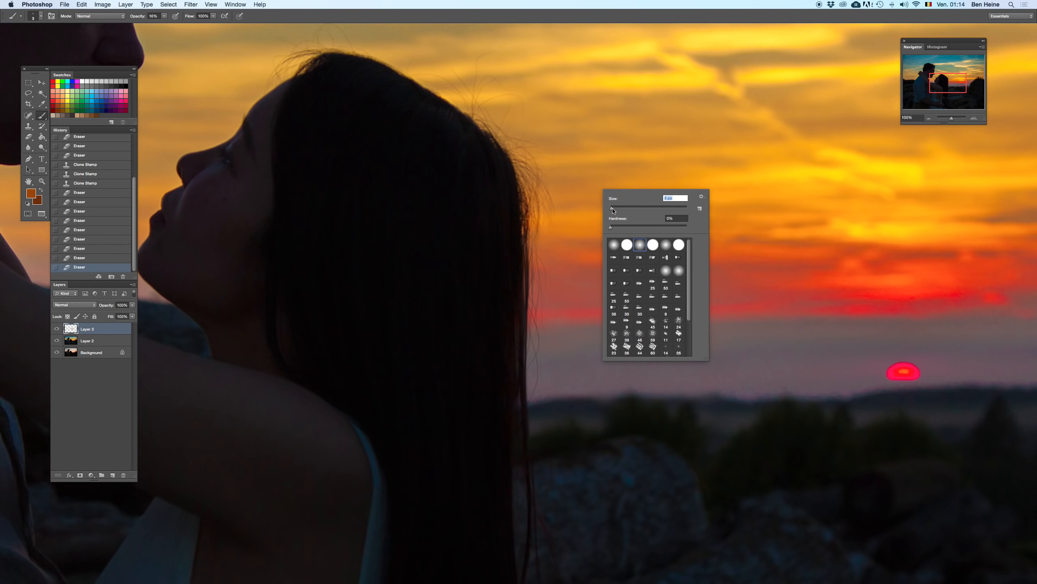
click(528, 244)
right_click(556, 207)
drag(555, 225, 558, 225)
click(526, 282)
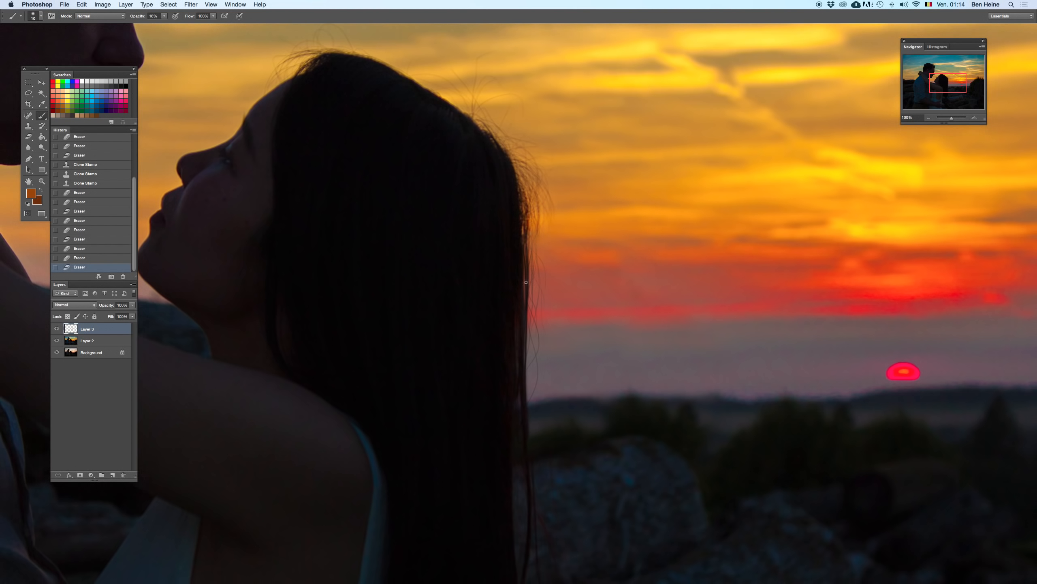
- Adjust the Brush opacity and paint the darker sampled brown over the upper part of the hair's outer edge
click(164, 16)
drag(535, 201, 536, 256)
key(super+z)
key(x)
drag(530, 199, 540, 245)
click(165, 15)
drag(167, 24, 156, 25)
drag(528, 226, 543, 266)
key(super+z)
key(super+z)
drag(532, 229, 541, 253)
- Paint dark brown strokes along the hair's outer edge down to the horizon, undoing unsuitable strokes
drag(549, 290, 549, 300)
key(super+z)
drag(536, 190, 547, 253)
key(super+z)
mouse_move(536, 190)
mouse_down()
mouse_move(548, 244)
mouse_move(534, 304)
mouse_move(545, 327)
mouse_up()
drag(514, 268, 538, 417)
key(super+z)
drag(526, 334, 533, 418)
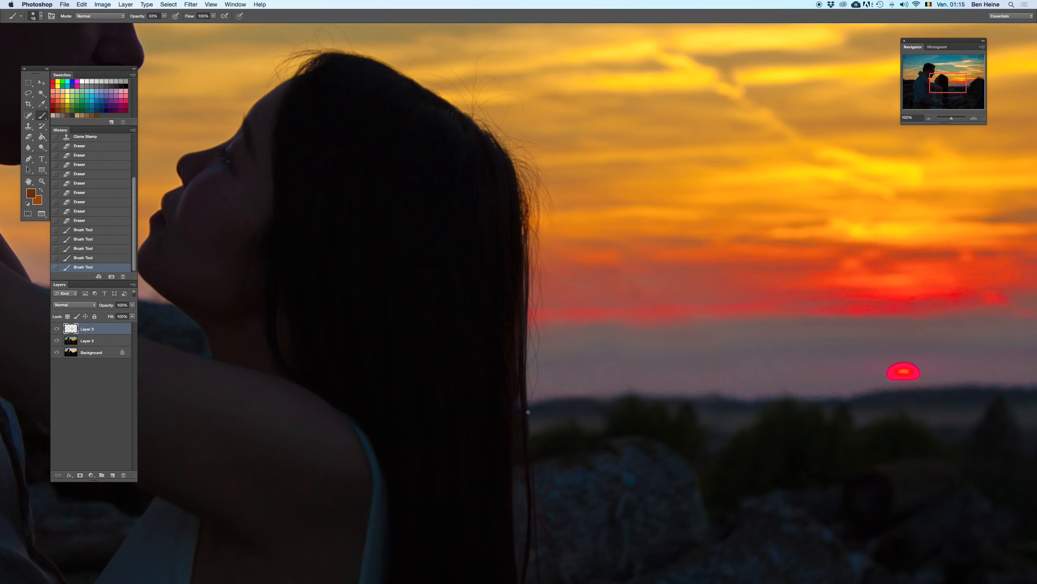
- Switch the paint colour to black, adjust the Brush opacity, and darken the lower hair edge around the horizon
key(d)
key(super+z)
click(164, 15)
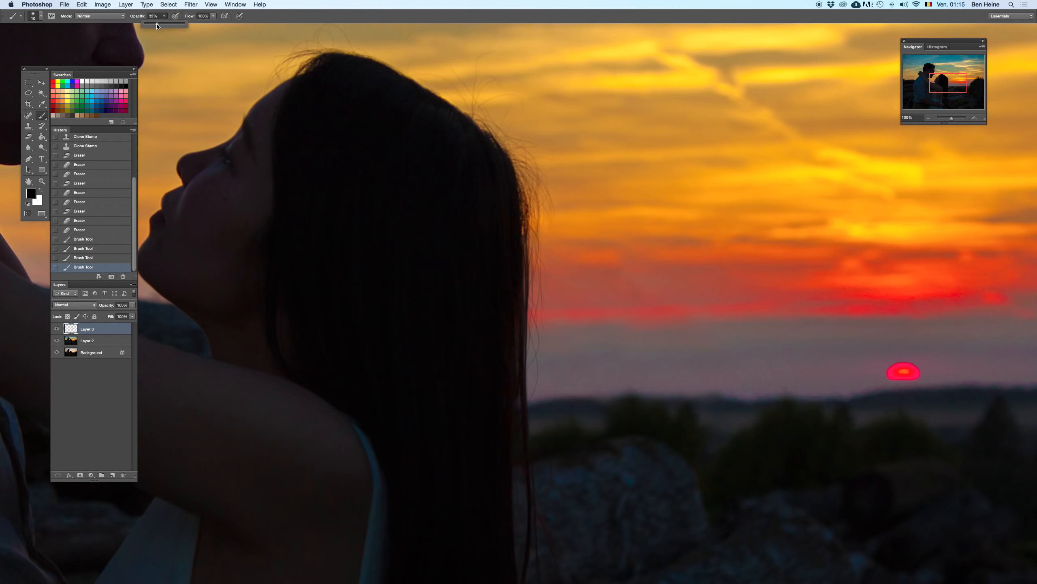
drag(527, 315, 529, 402)
mouse_move(536, 284)
mouse_down()
mouse_move(548, 332)
mouse_move(527, 410)
mouse_move(529, 482)
mouse_up()
key(super+z)
key(super+z)
- View the whole photo and compare the hair retouching with and without the clone layer
click(930, 119)
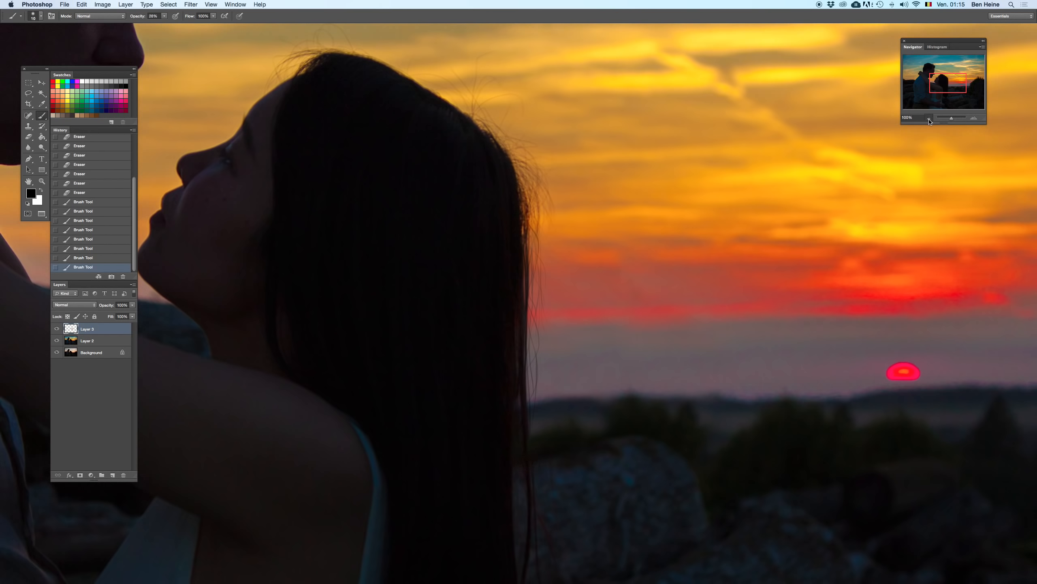
click(929, 119)
click(929, 118)
key(super+e)
key(super+z)
key(super+z)
key(super+z)
key(super+z)
drag(566, 325, 567, 344)
key(super+z)
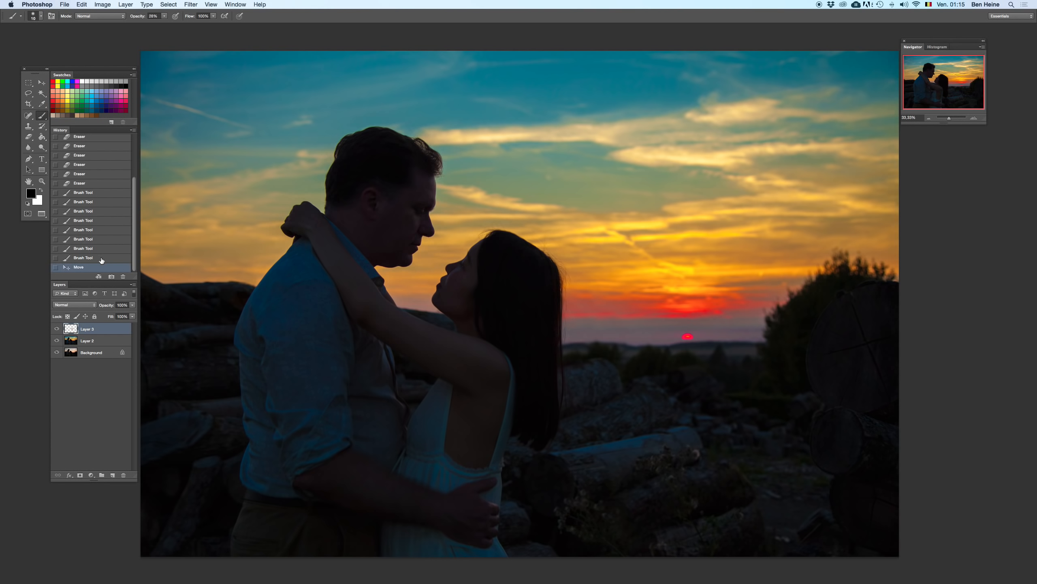
key(Delete)
key(super+z)
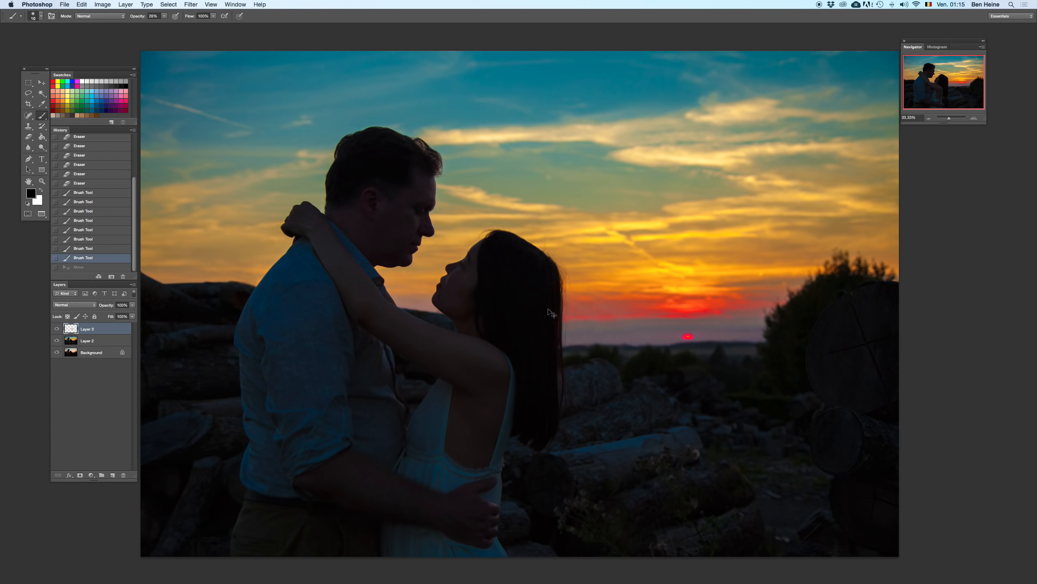
key(super+z)
- Darken the hair's outer edge near and below the horizon with black brush strokes at whole-photo view
mouse_move(563, 325)
mouse_down()
mouse_move(565, 299)
mouse_move(568, 366)
mouse_up()
key(super+z)
key(super+z)
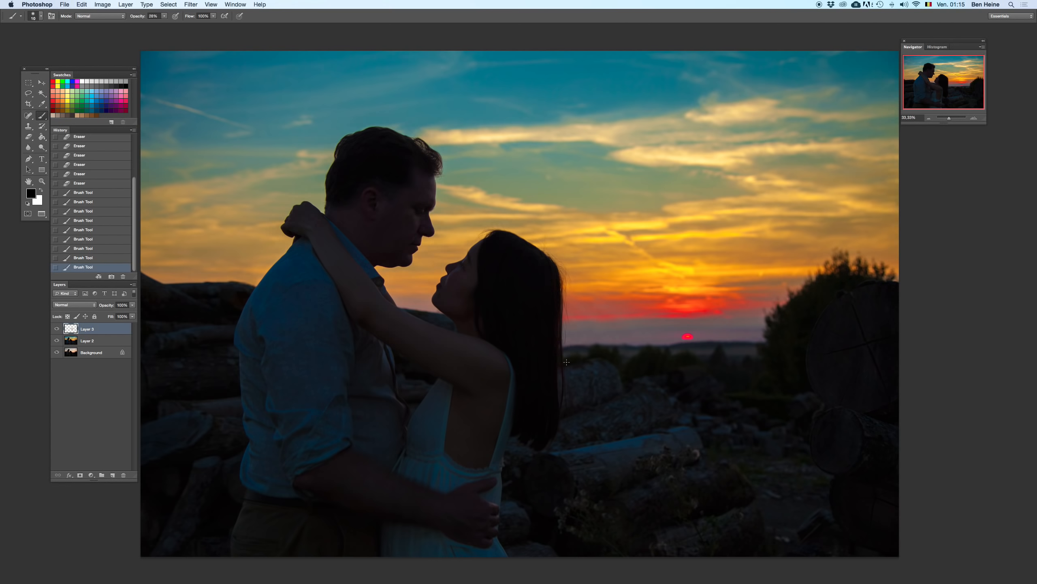
drag(573, 410, 571, 417)
drag(564, 348, 567, 388)
drag(566, 356, 568, 388)
mouse_move(596, 285)
mouse_down()
mouse_move(641, 225)
mouse_move(652, 239)
mouse_up()
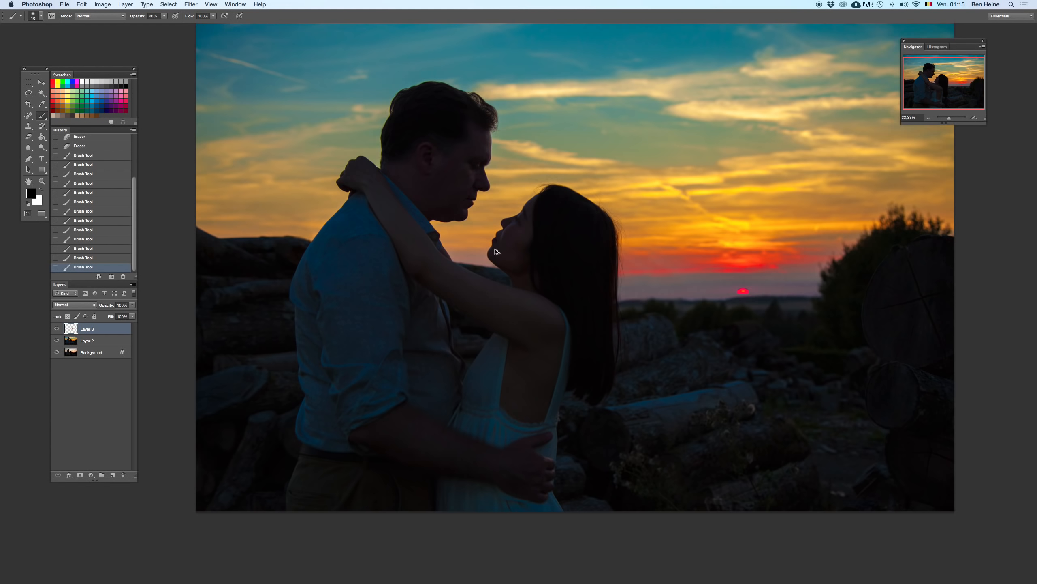
- Save the photo as a layered Photoshop copy in the Documents folder with Maximize Compatibility enabled
key(super+shift+s)
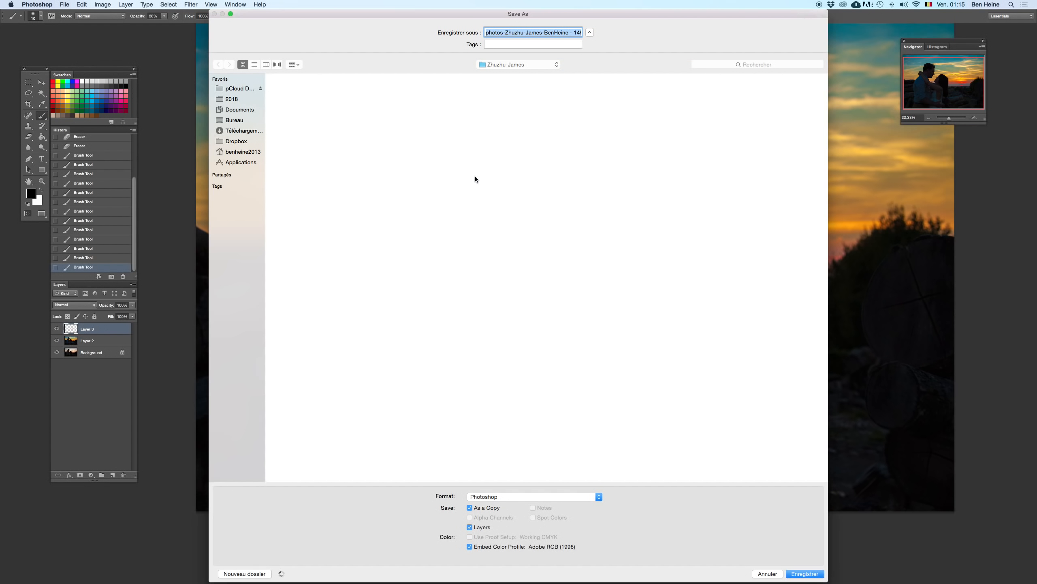
click(540, 65)
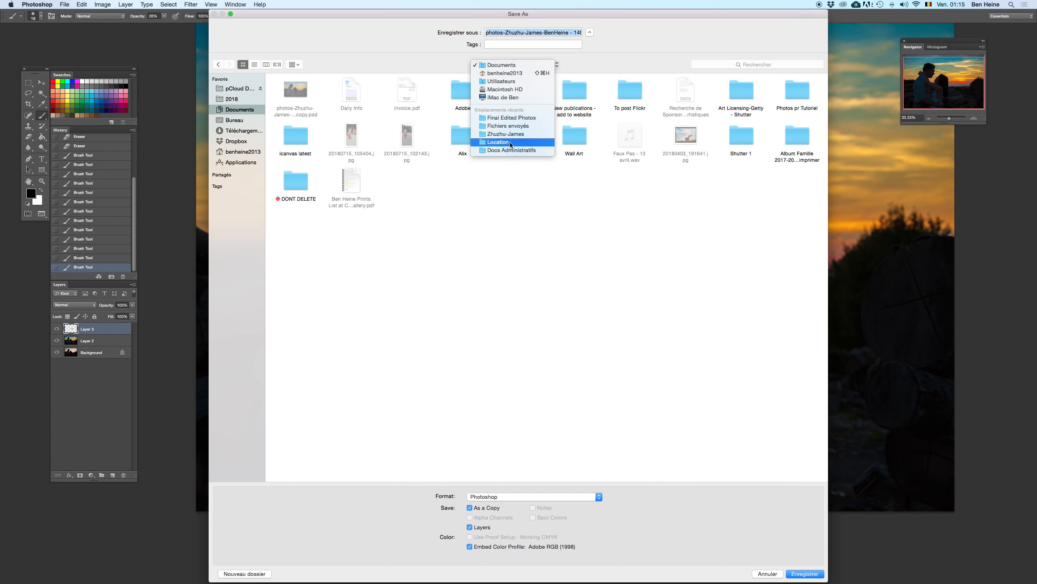
click(500, 235)
click(787, 572)
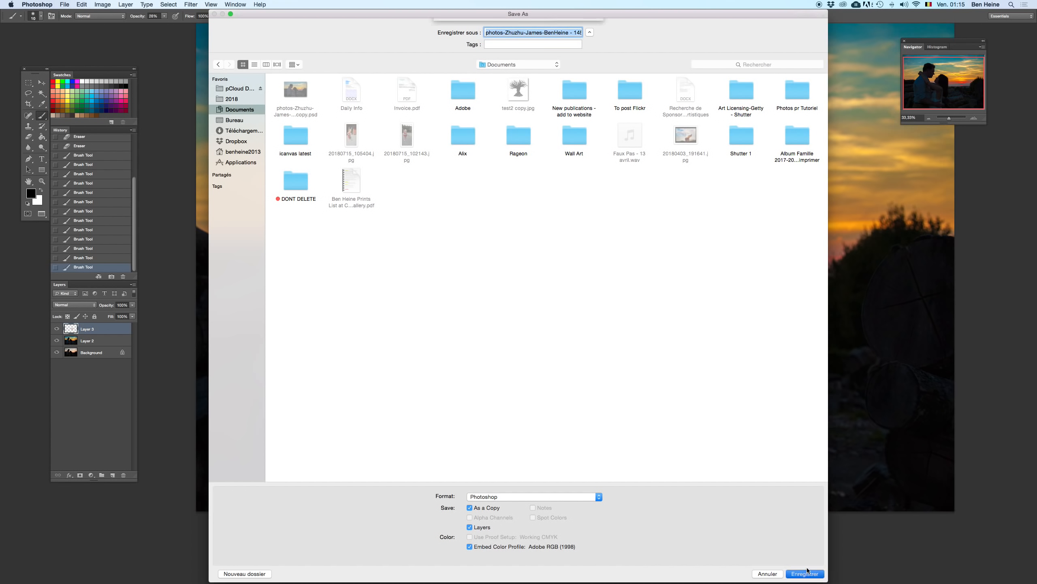
click(586, 76)
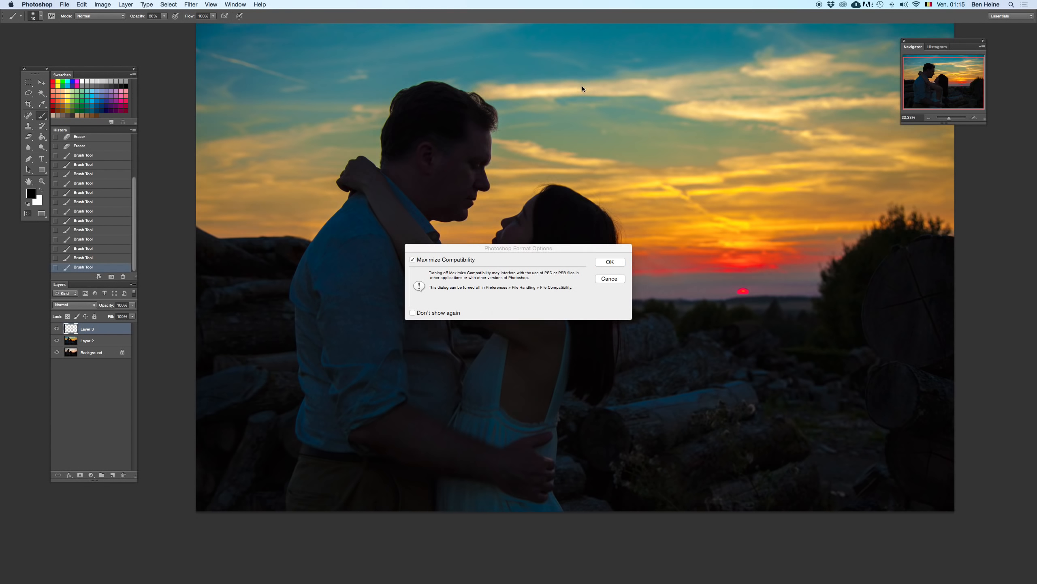
click(606, 266)
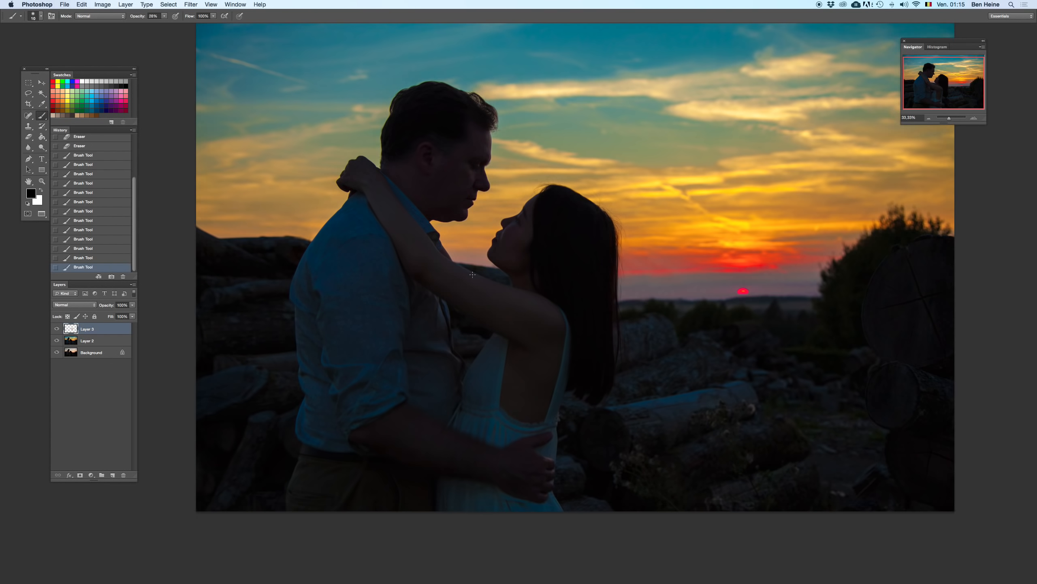
- Merge the clone layer with the developed photo layer beneath it, leaving the Background layer separate
click(928, 118)
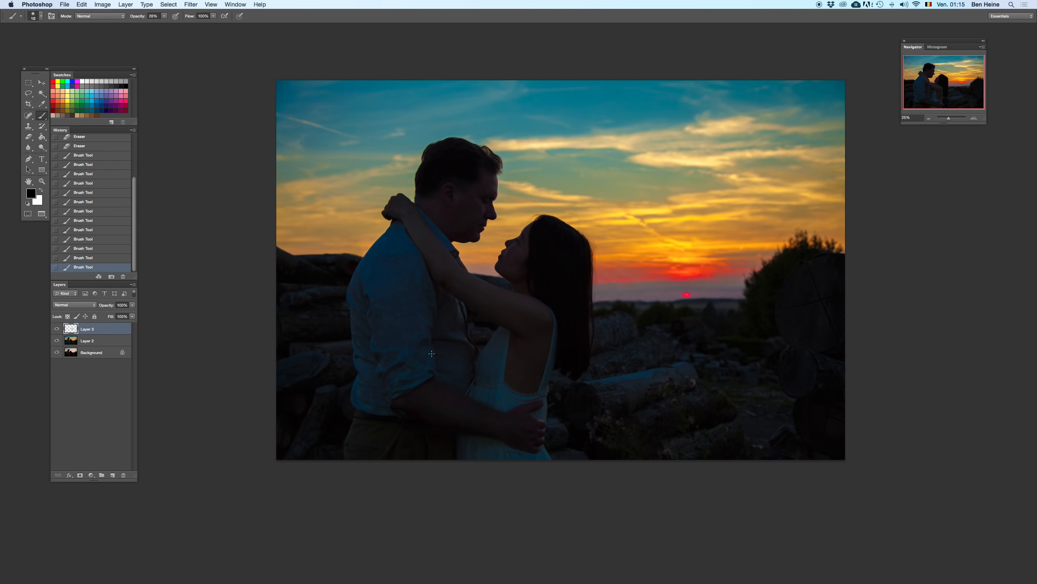
click(974, 119)
click(974, 119)
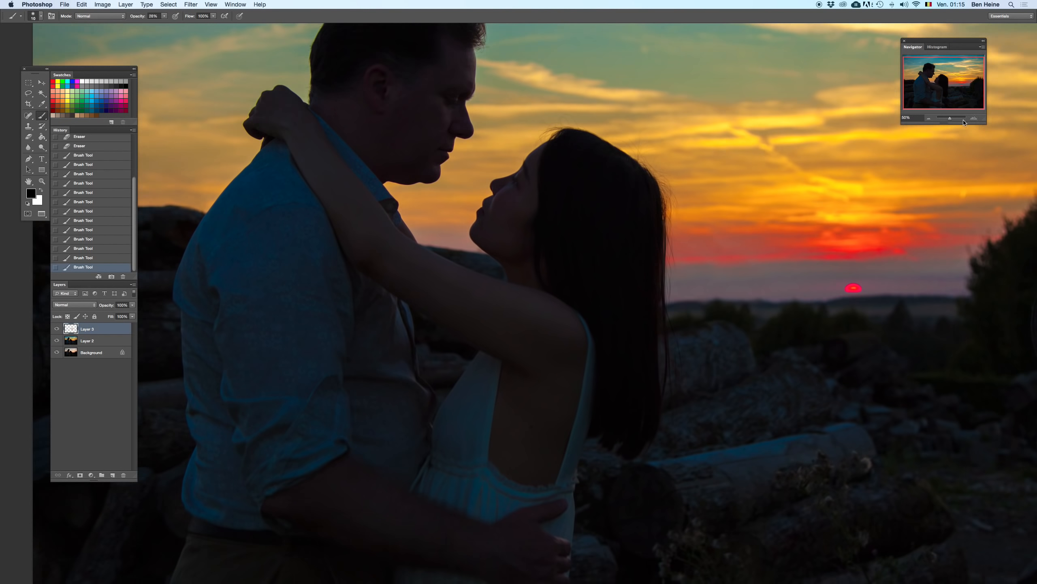
scroll(552, 199, down, 5)
scroll(552, 200, left, 5)
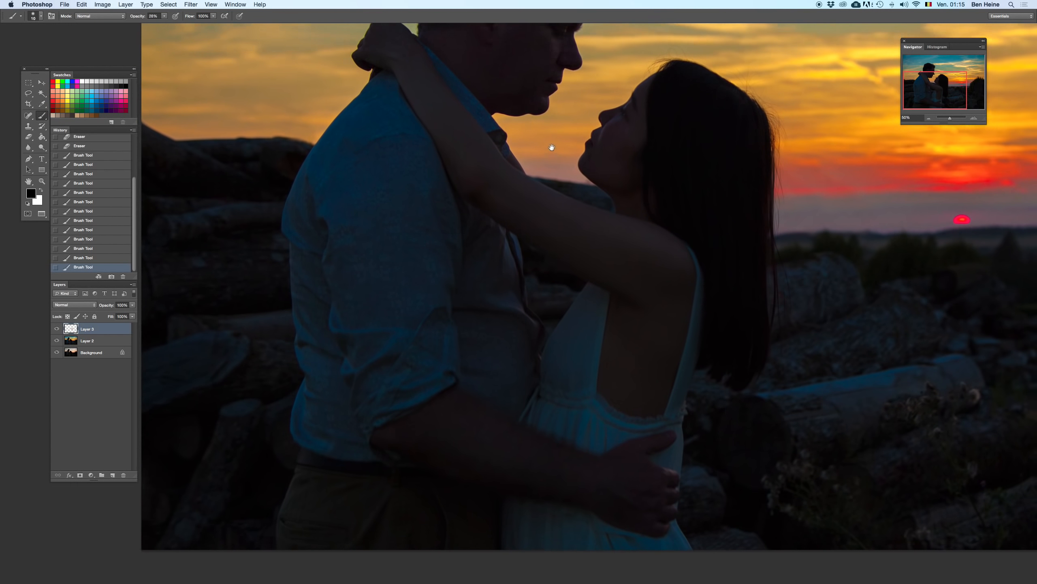
shift+click(106, 344)
right_click(106, 344)
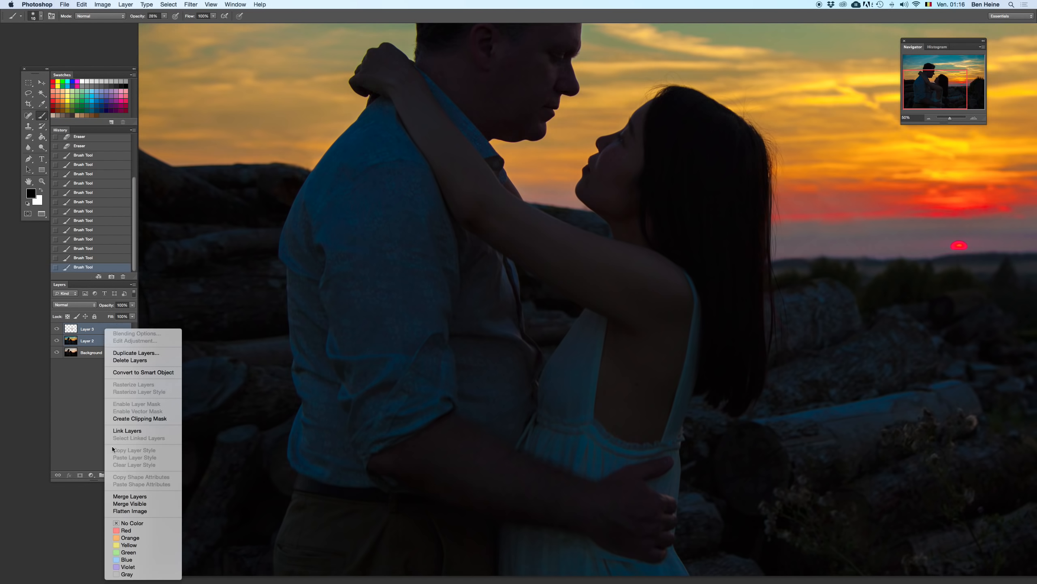
click(134, 496)
- Copy a rectangular area covering the couple's torsos and the man's forearm and paste it as a new layer
key(m)
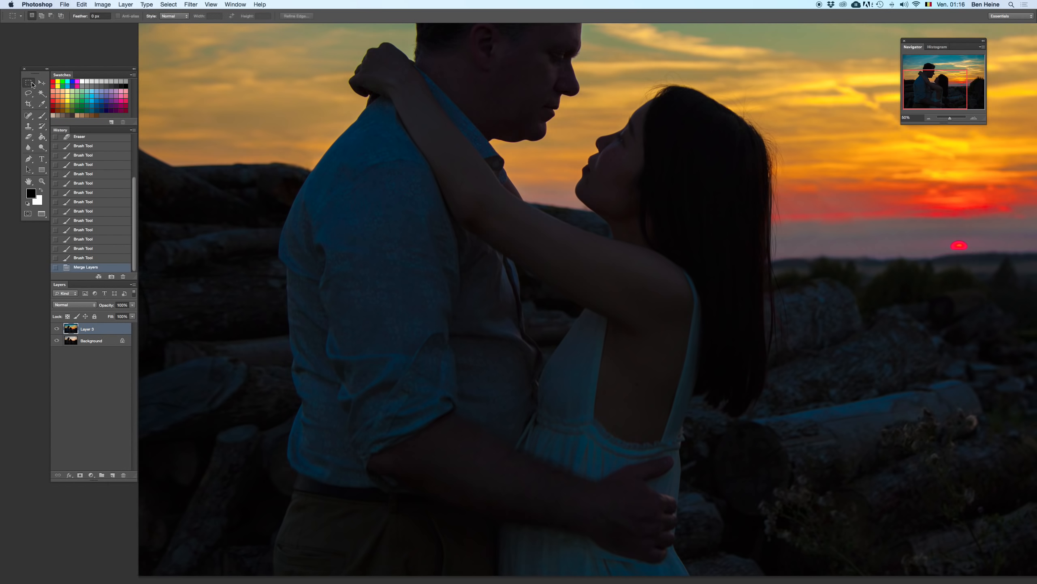
drag(427, 230, 626, 482)
drag(619, 477, 626, 484)
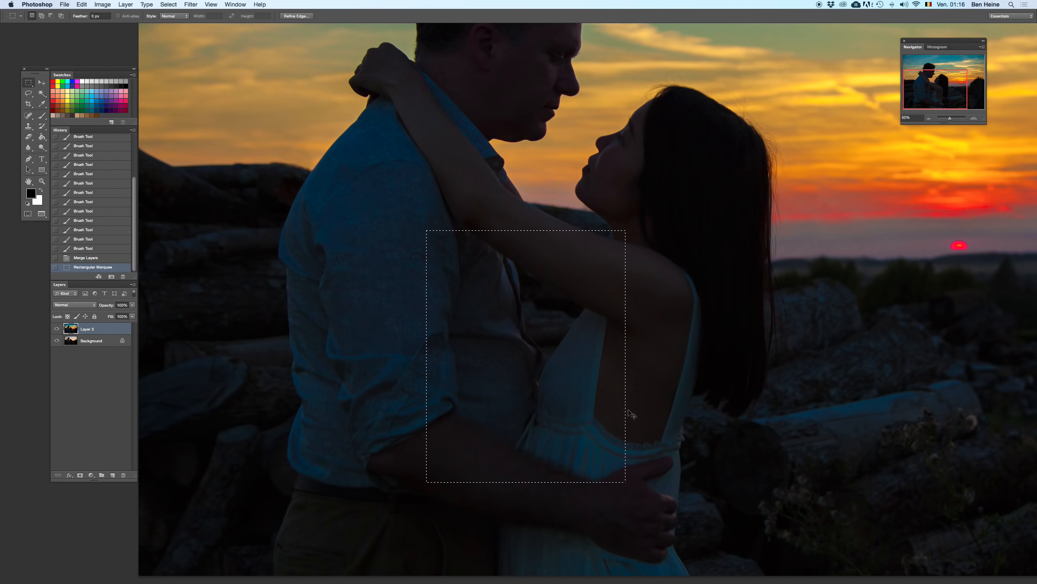
key(super+c)
key(super+v)
click(41, 83)
drag(523, 307, 830, 233)
key(super+z)
- Warp the pasted torso patch to pull the man's belly inward and raise its lower edge slightly, and apply it
scroll(502, 300, right, 2)
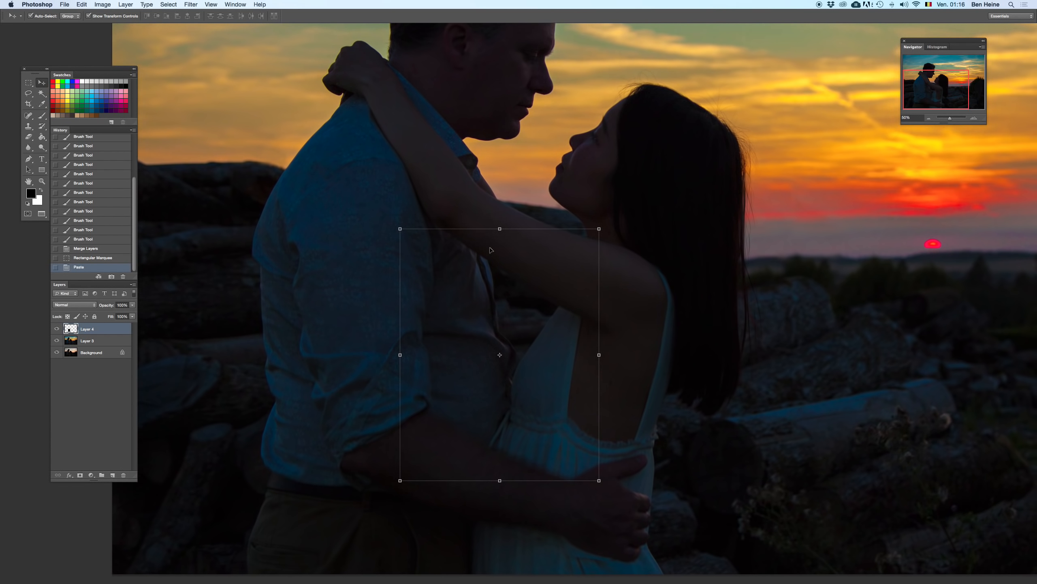
key(super+t)
click(383, 16)
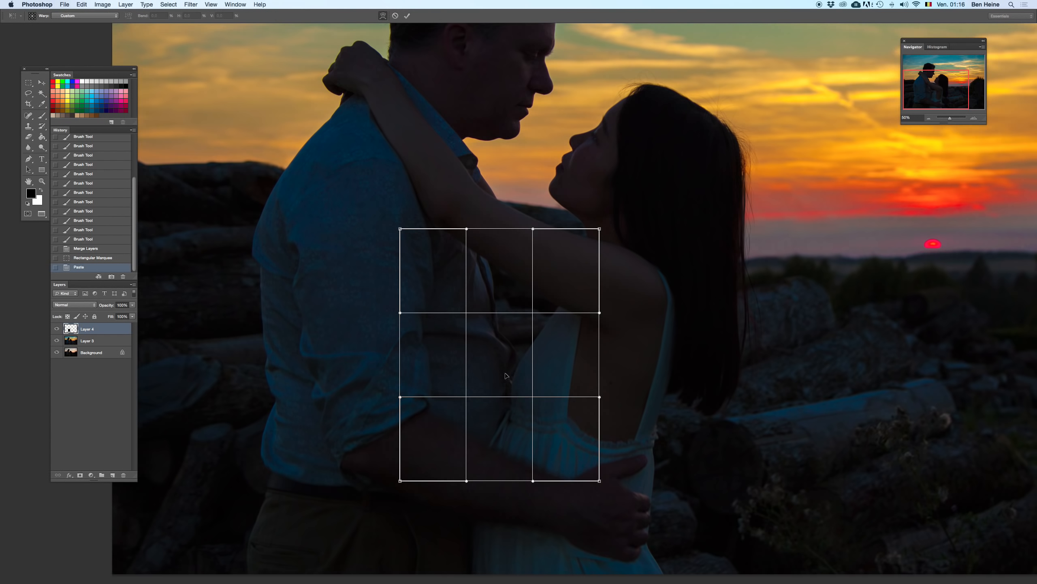
drag(505, 391, 488, 428)
key(super+z)
click(928, 121)
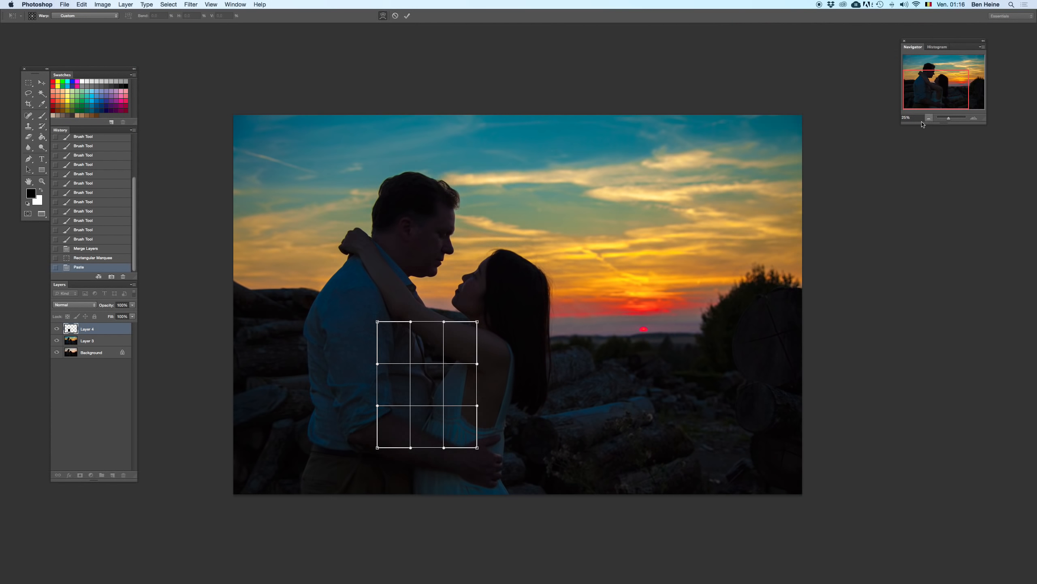
drag(434, 395, 427, 411)
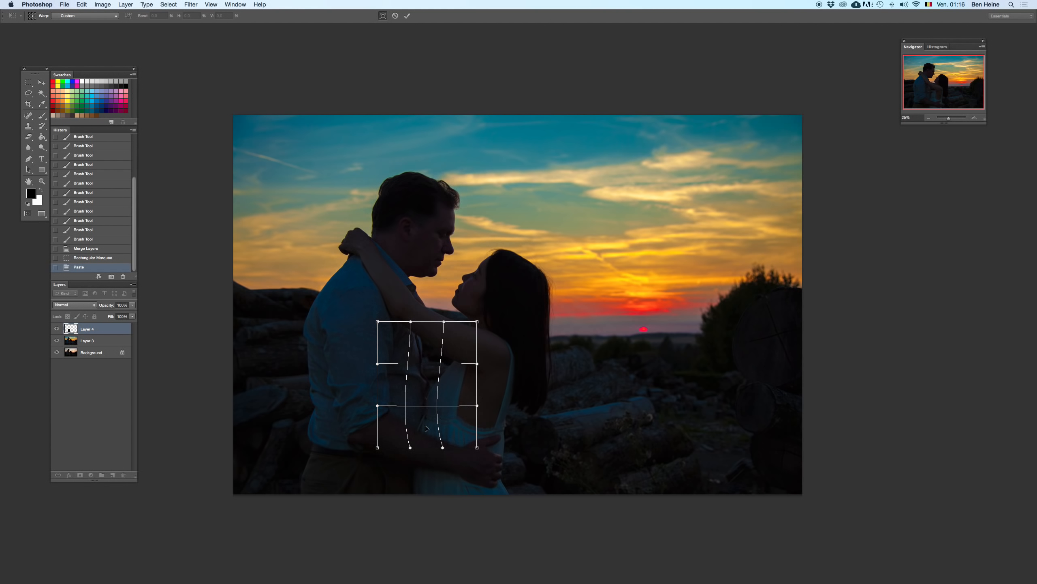
drag(421, 440, 417, 402)
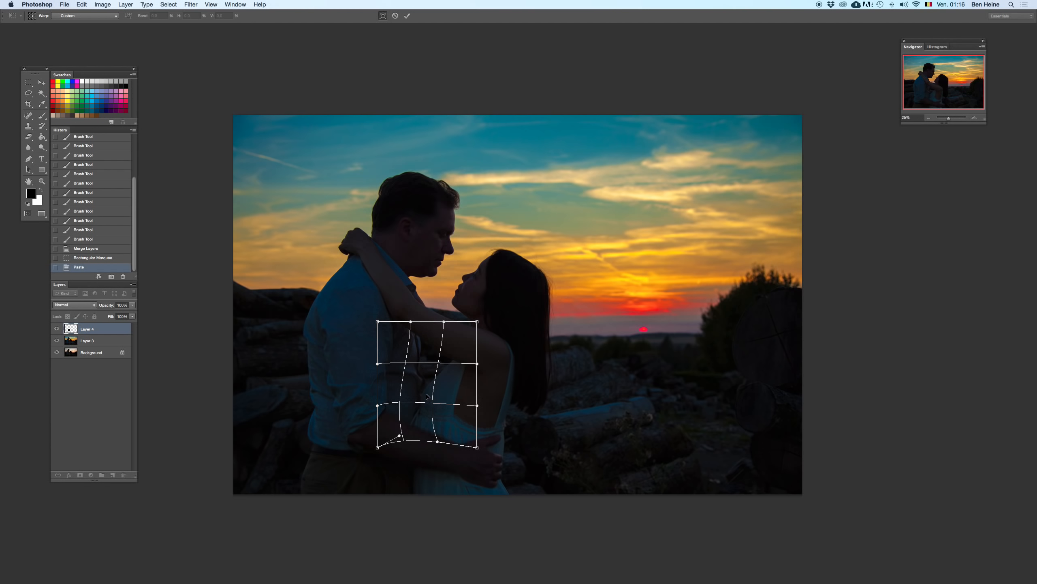
key(Return)
- Compare the couple's torsos with and without the warped patch, both in the whole photo and close up
key(BackSpace)
click(929, 118)
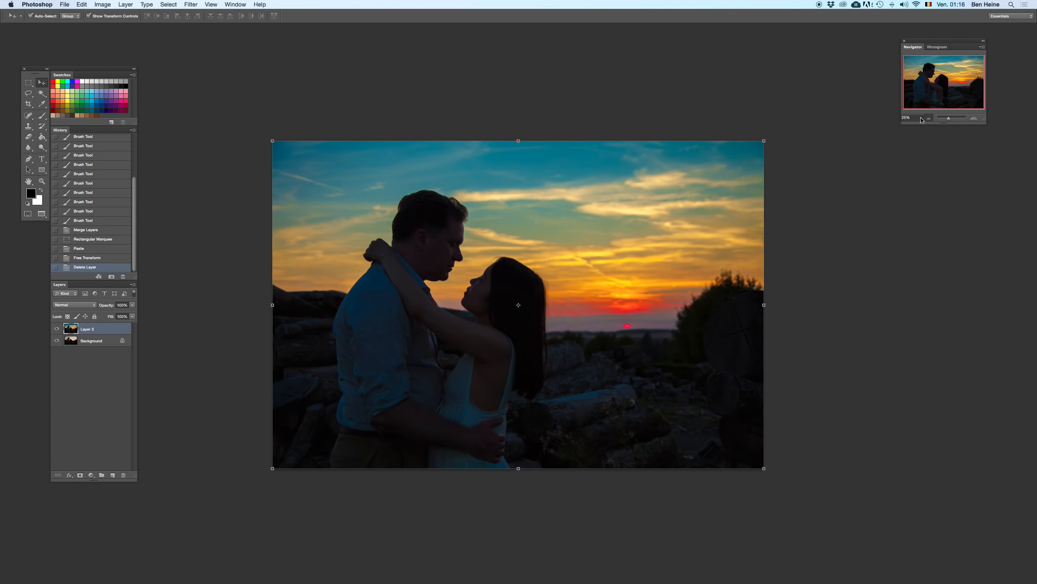
key(super+z)
key(e)
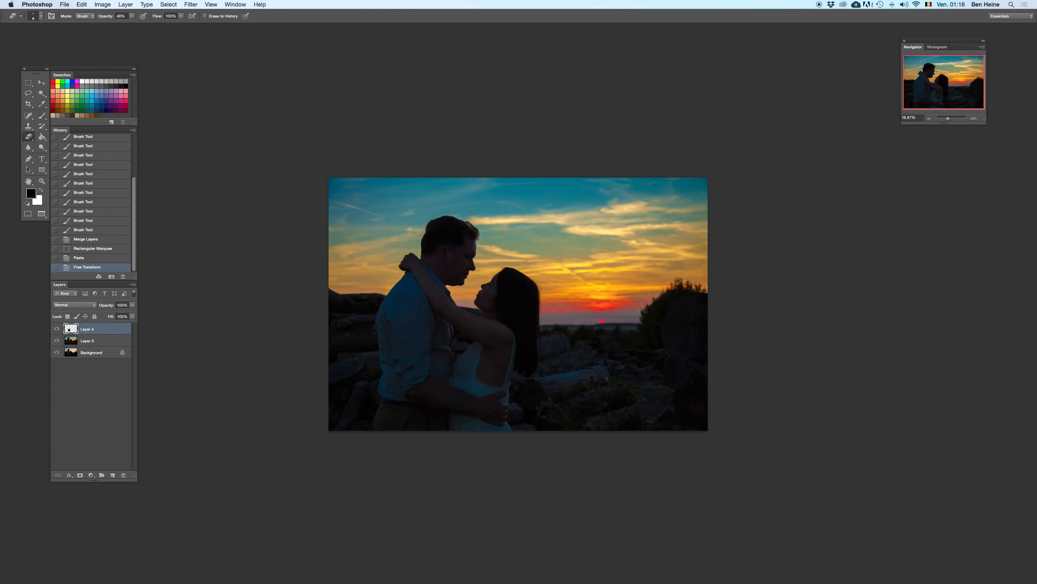
click(975, 118)
click(975, 118)
click(975, 118)
drag(379, 359, 611, 246)
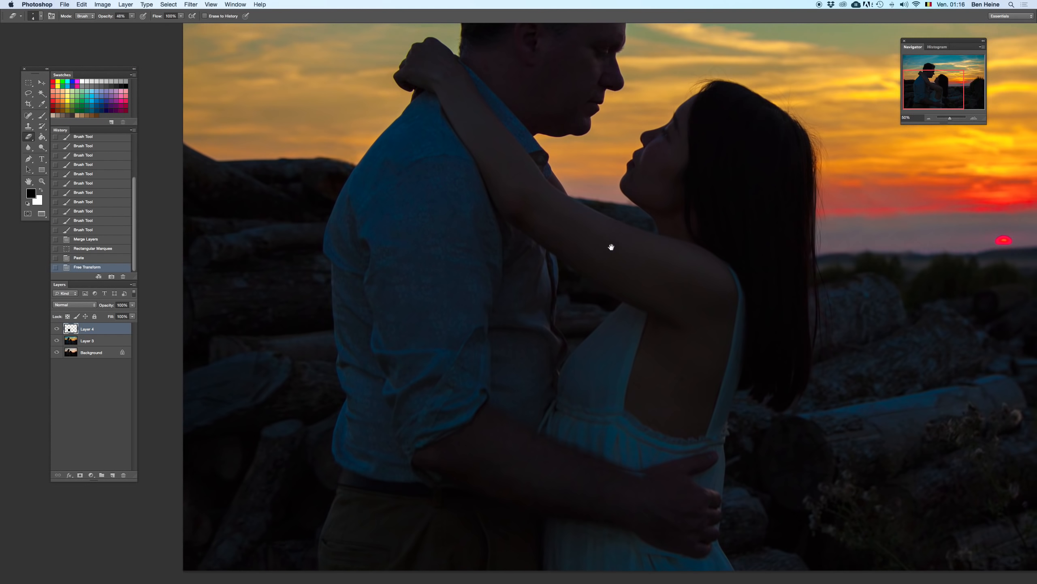
key(super+equal)
key(Delete)
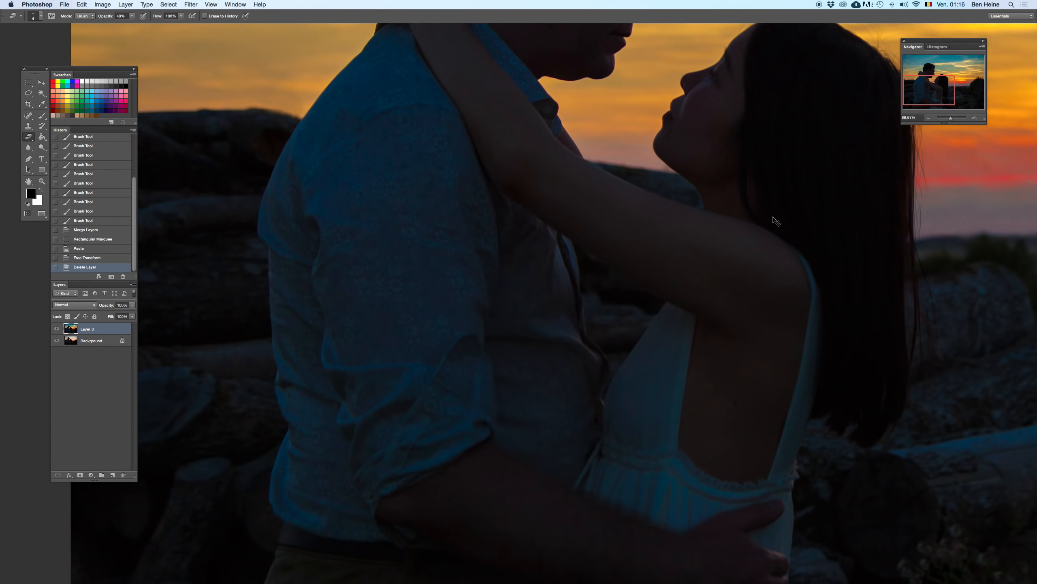
key(super+z)
- Enlarge the Eraser brush, test it on the warped patch along the forearm, and set its opacity to 100%
drag(669, 371, 620, 226)
right_click(686, 401)
click(690, 370)
mouse_move(623, 409)
mouse_down()
mouse_move(645, 366)
mouse_move(571, 380)
mouse_up()
key(super+z)
drag(132, 16, 158, 24)
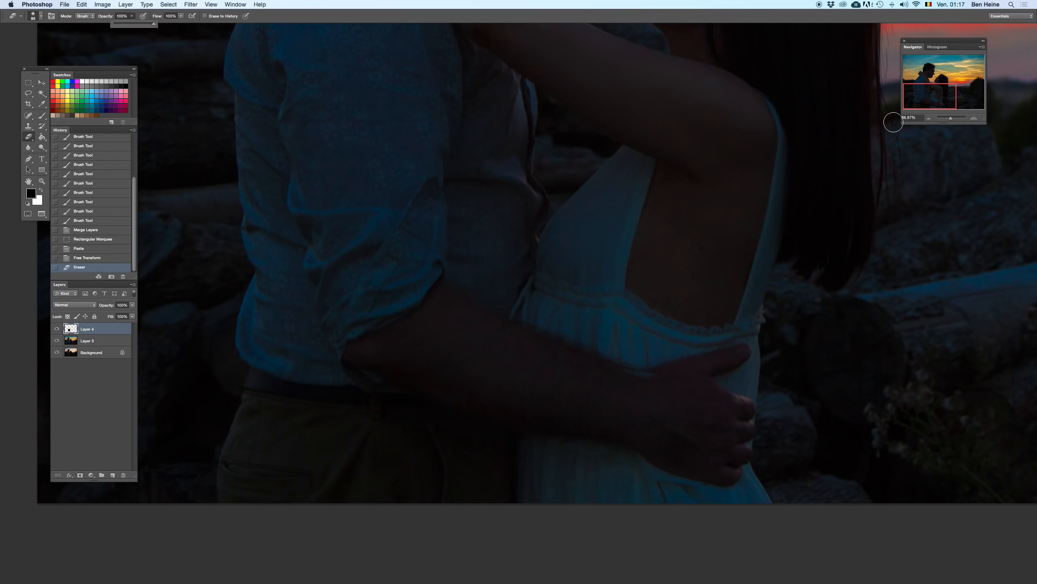
- Erase the warped patch's edge along the man's forearm where it meets the woman's dress
click(975, 118)
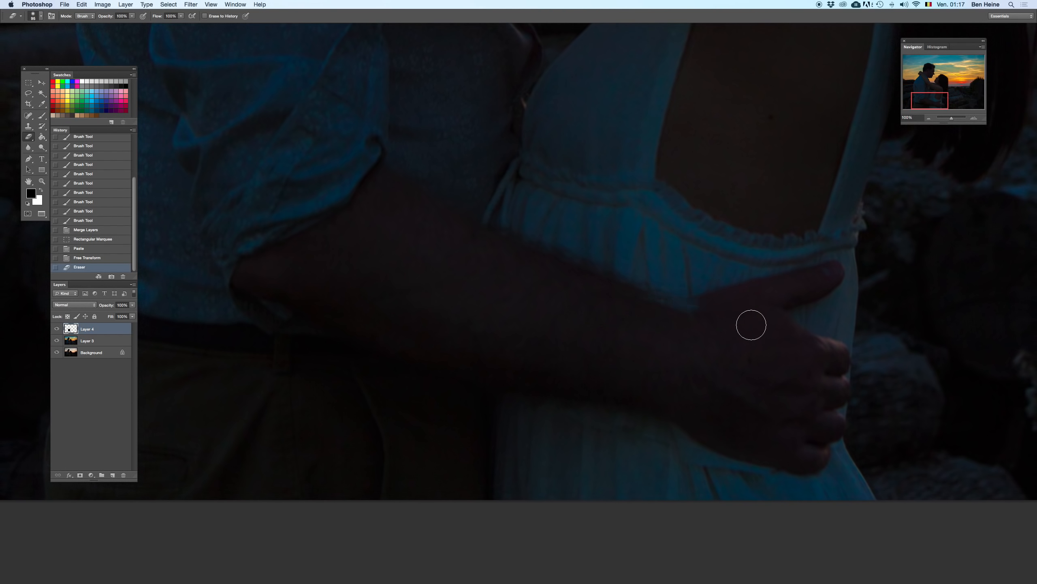
drag(686, 305, 672, 294)
drag(613, 263, 654, 295)
key(super+z)
drag(530, 306, 690, 299)
scroll(688, 297, up, 3)
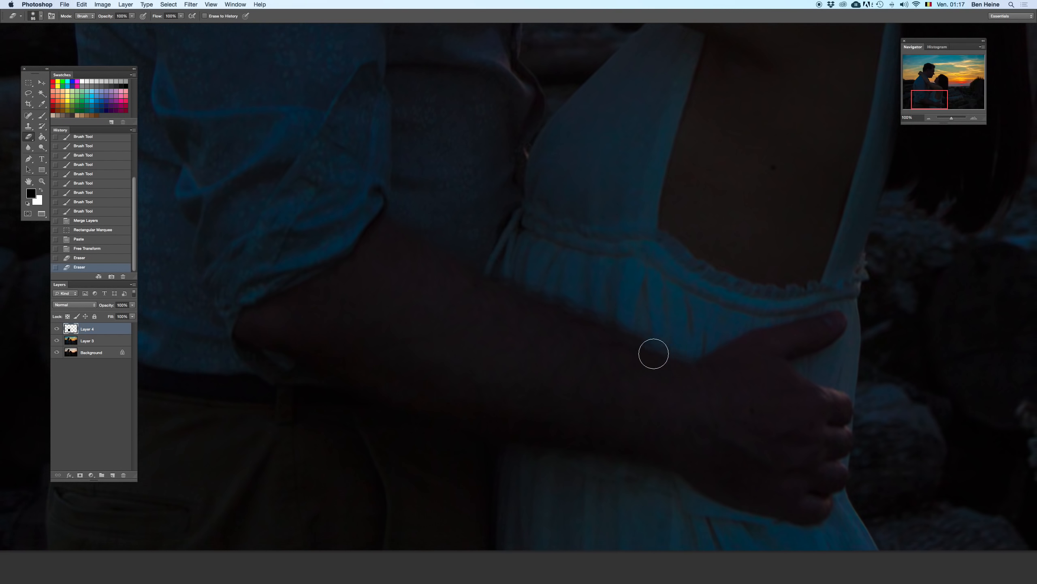
- Compare the torsos and forearm close up with and without the warped patch layer
key(BackSpace)
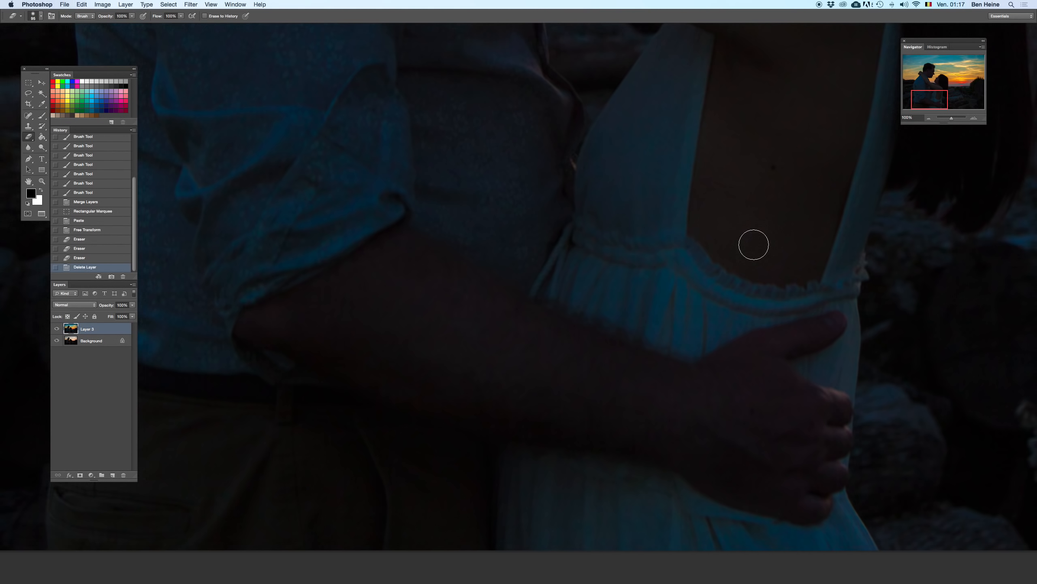
key(super+z)
key(super+z)
key(super+z)
key(super+z)
scroll(556, 452, up, 10)
scroll(556, 452, left, 5)
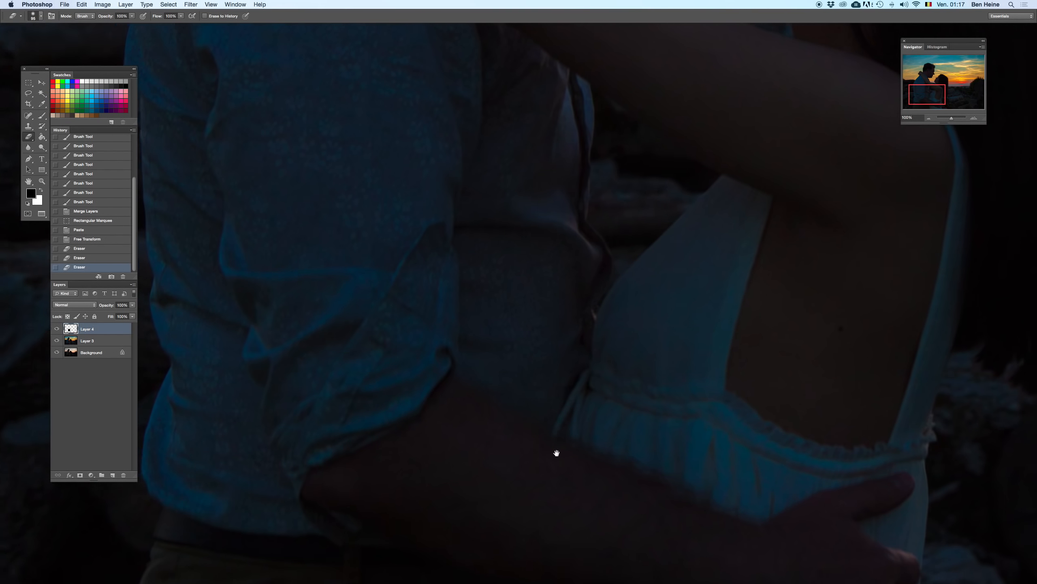
key(super+z)
key(super+z)
key(super+z)
drag(560, 417, 574, 374)
key(super+z)
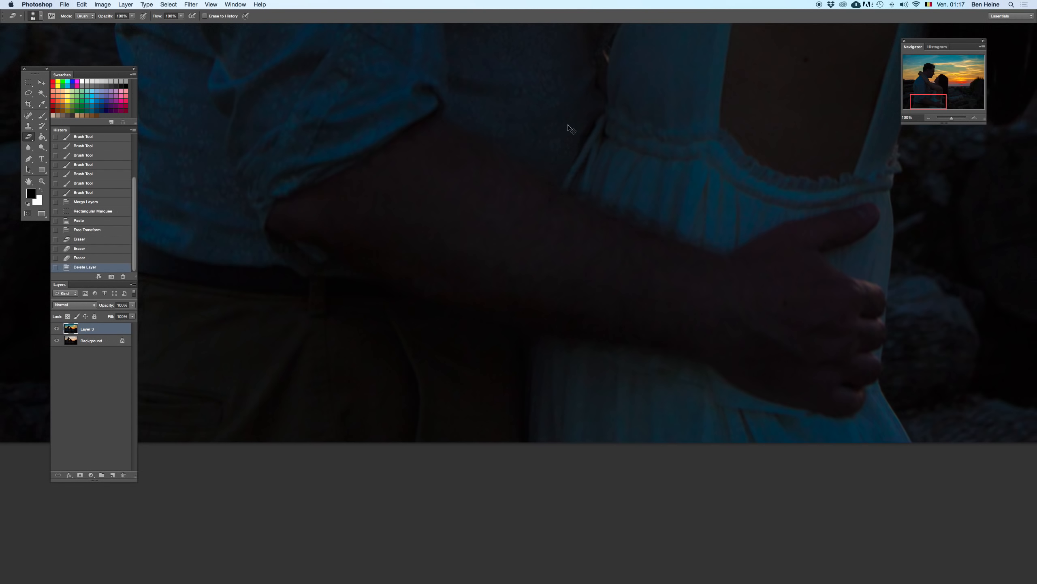
key(super+z)
- Copy a rectangular area of the retouched photo layer below the forearm, covering trousers and dress, and paste it as a new layer
click(35, 83)
click(101, 343)
drag(468, 270, 723, 519)
drag(423, 229, 664, 490)
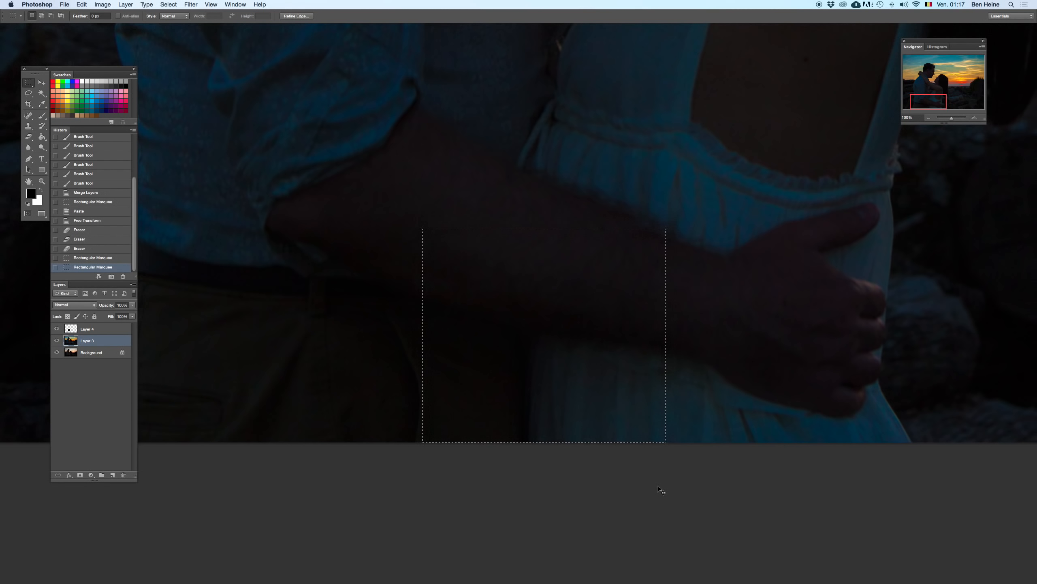
drag(406, 249, 678, 474)
key(super+c)
key(super+v)
- Warp the new lower patch, pulling its centre up toward the man and shifting its lower edge the same way
click(39, 84)
mouse_move(594, 393)
mouse_down()
mouse_move(694, 382)
mouse_move(927, 239)
mouse_move(547, 184)
mouse_move(446, 363)
mouse_move(576, 400)
mouse_up()
click(542, 250)
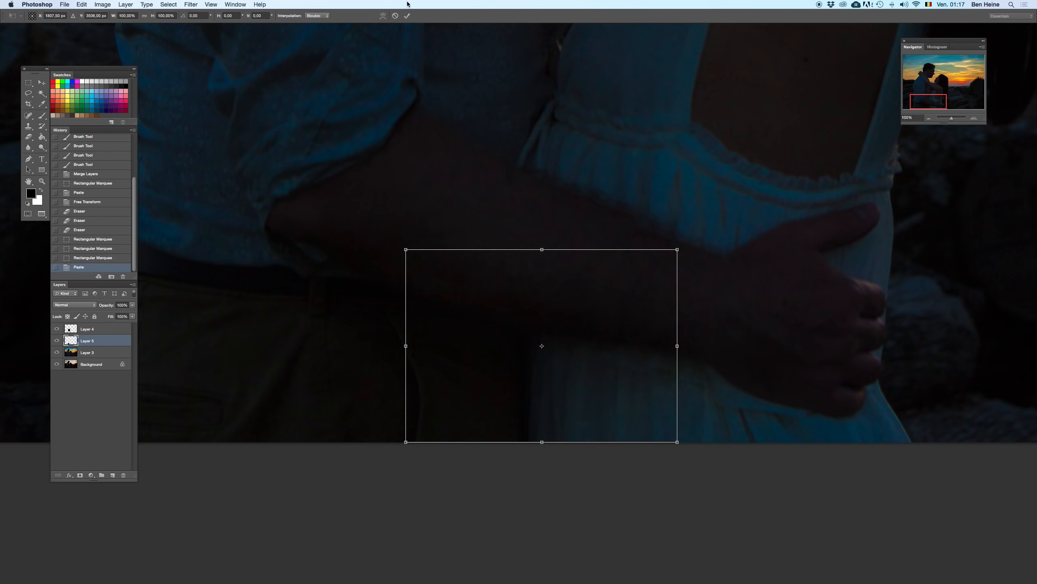
click(383, 16)
drag(542, 348, 525, 327)
drag(523, 442, 512, 431)
- Pull the upper and lower edges of the lower patch slightly further toward the man and apply the warp
click(930, 118)
click(930, 117)
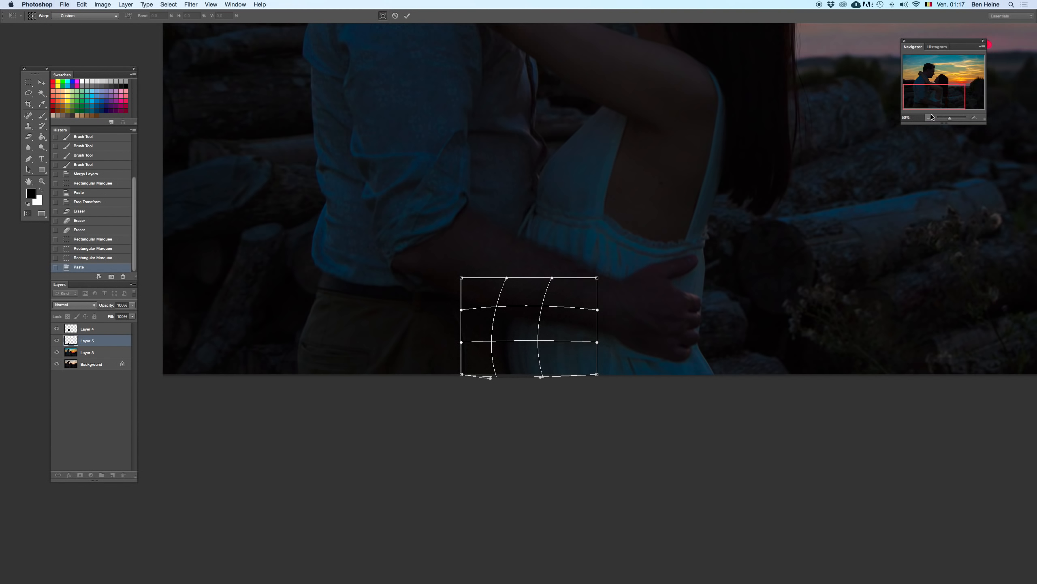
click(931, 117)
drag(387, 492, 566, 342)
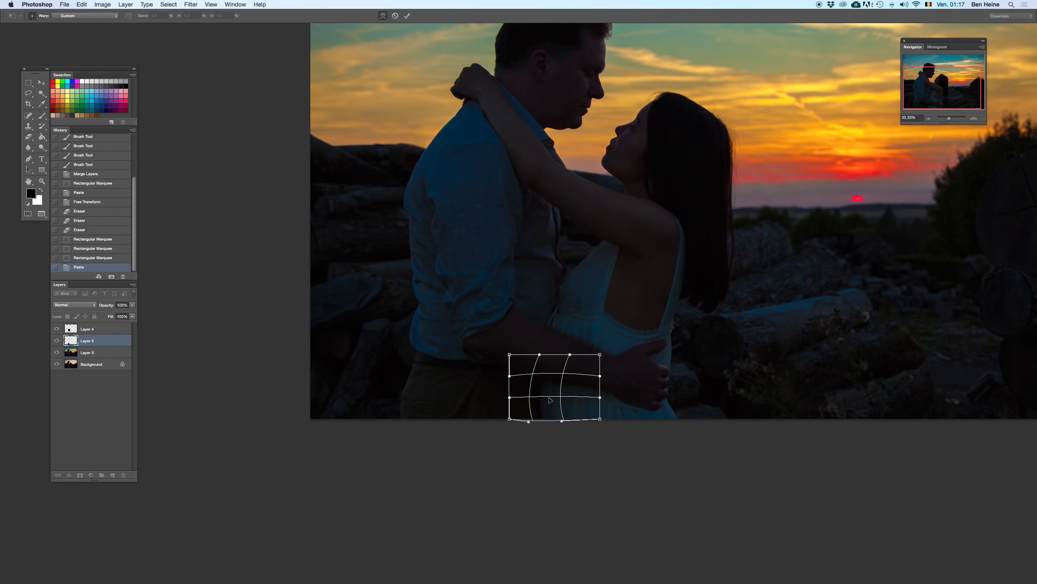
drag(539, 367, 532, 364)
drag(536, 421, 536, 421)
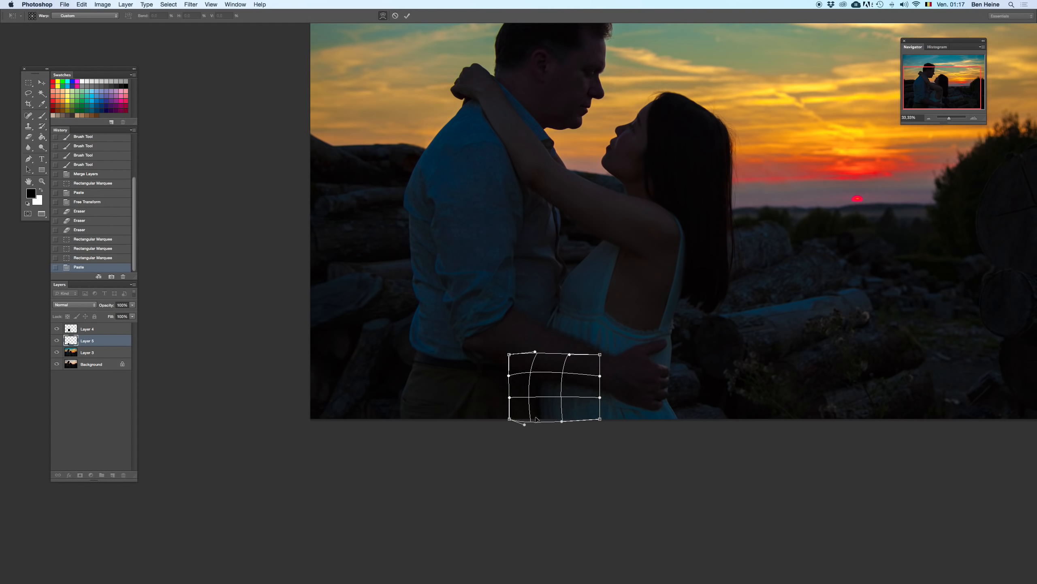
key(Return)
key(e)
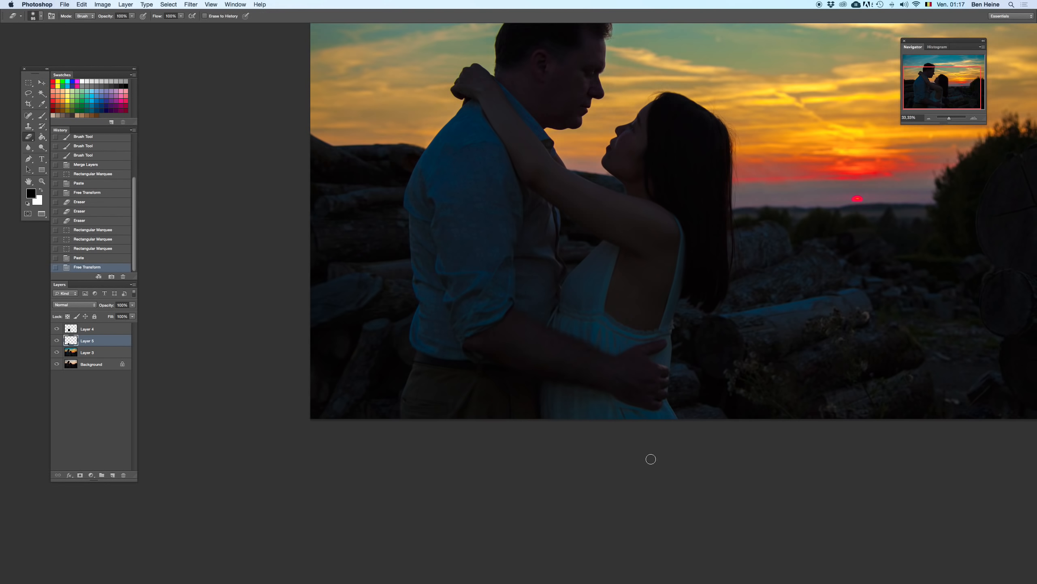
- Select both patch layers and compare the whole photo with and without them
right_click(650, 458)
click(670, 471)
drag(672, 331, 614, 368)
key(Delete)
key(super+z)
shift+click(96, 332)
key(Delete)
click(928, 118)
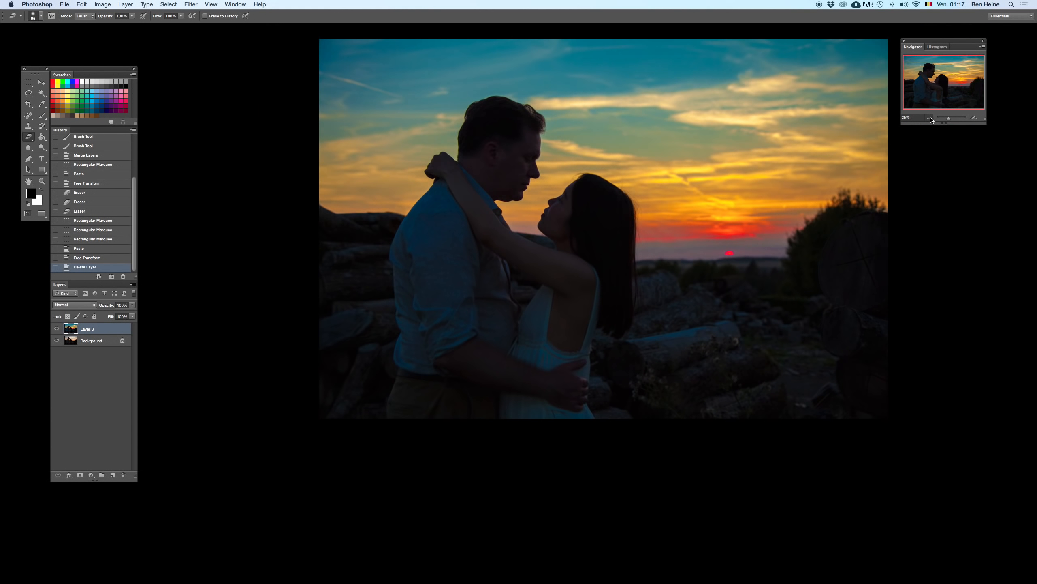
click(929, 118)
click(929, 118)
key(super+z)
key(super+z)
key(super+z)
key(super+z)
key(super+z)
key(super+z)
key(super+z)
key(super+z)
key(super+z)
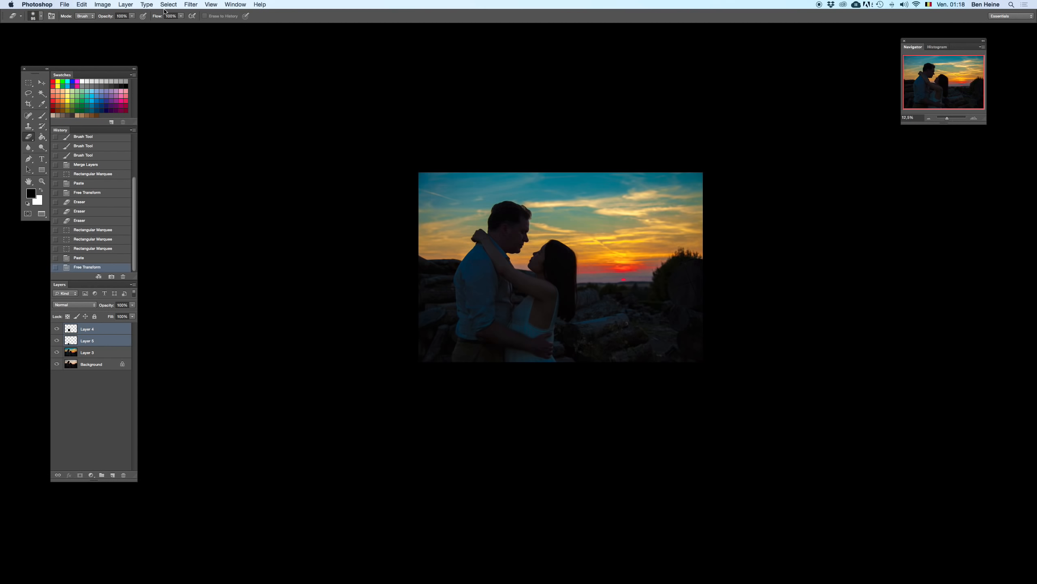
- Flip the canvas horizontally and check the mirrored composition against the original orientation
click(103, 4)
mouse_move(139, 92)
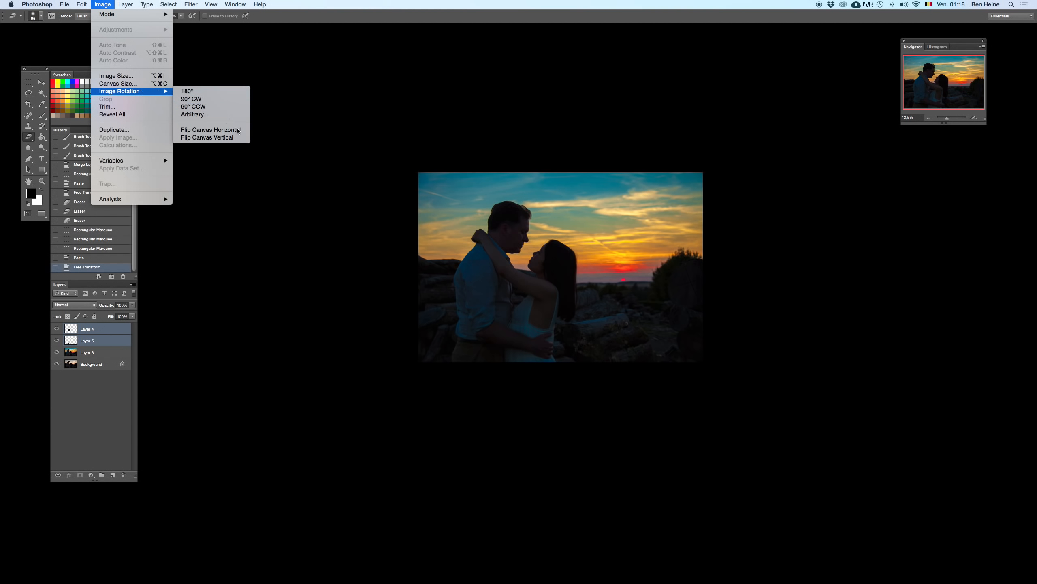
click(236, 133)
click(974, 118)
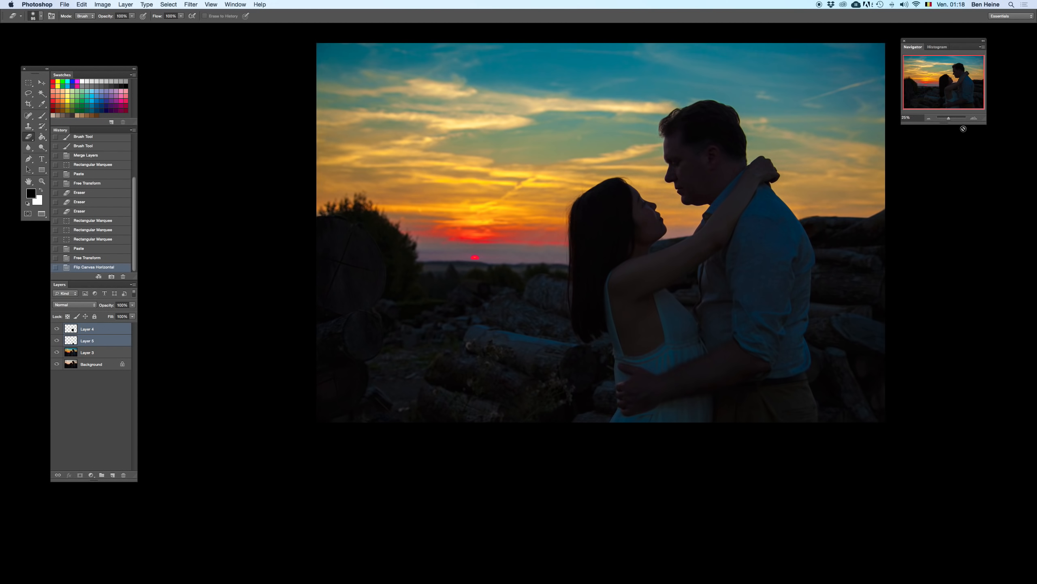
click(974, 119)
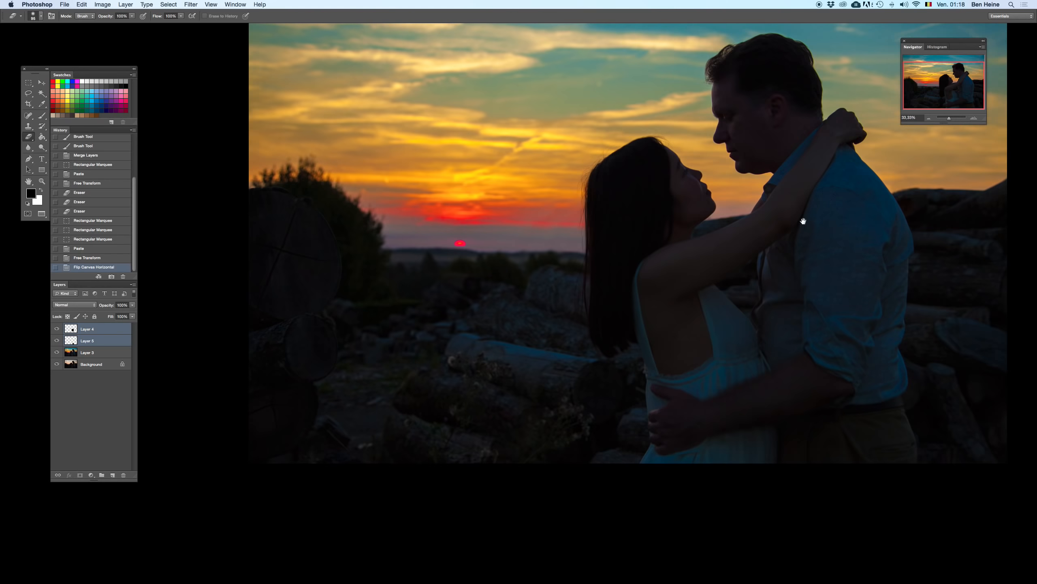
drag(803, 221, 607, 287)
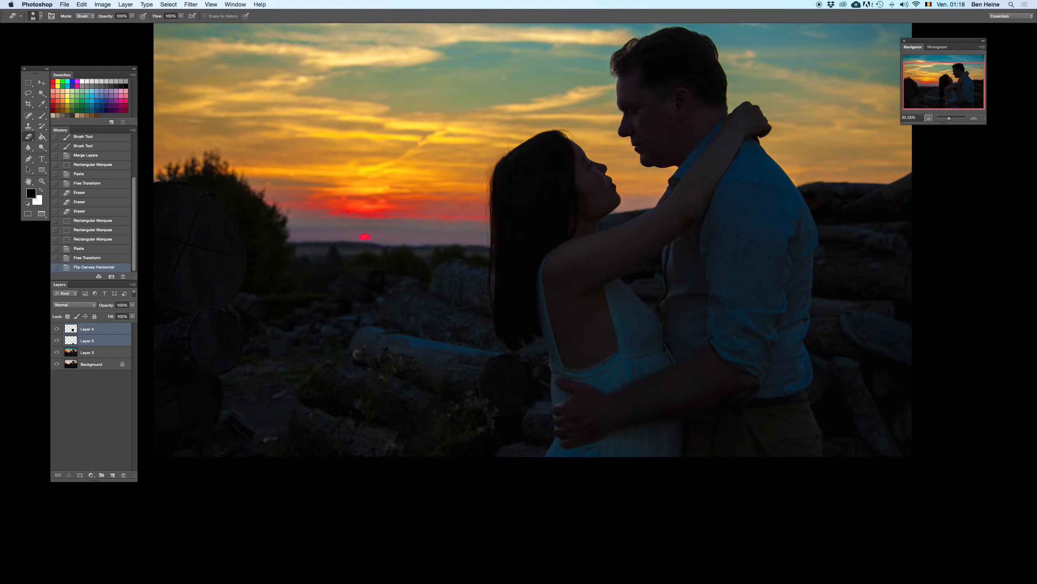
click(927, 119)
click(927, 119)
key(super+z)
key(super+z)
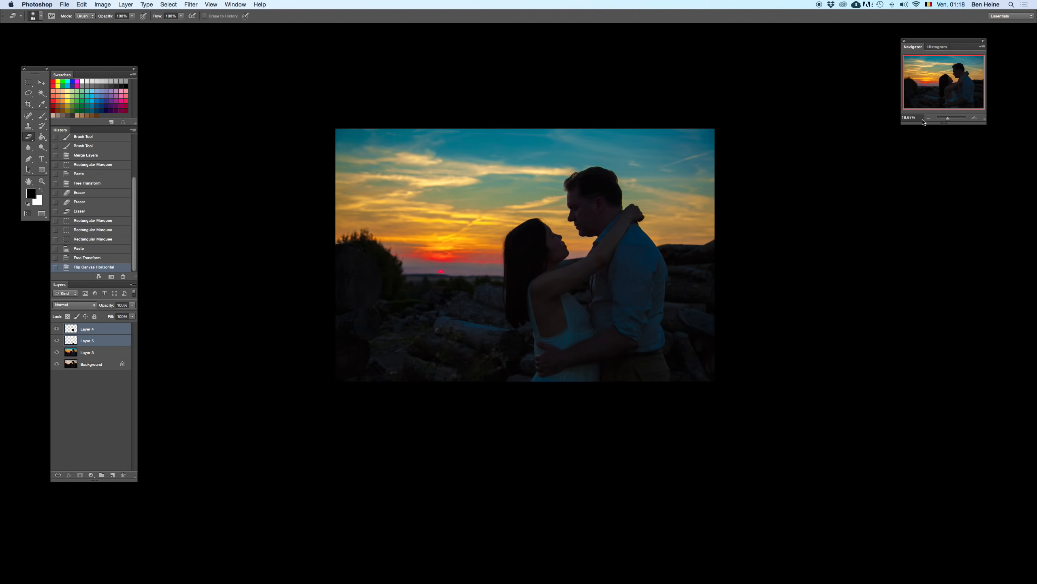
- Compare the mirrored photo repeatedly with and without the two patch layers
key(Delete)
click(927, 118)
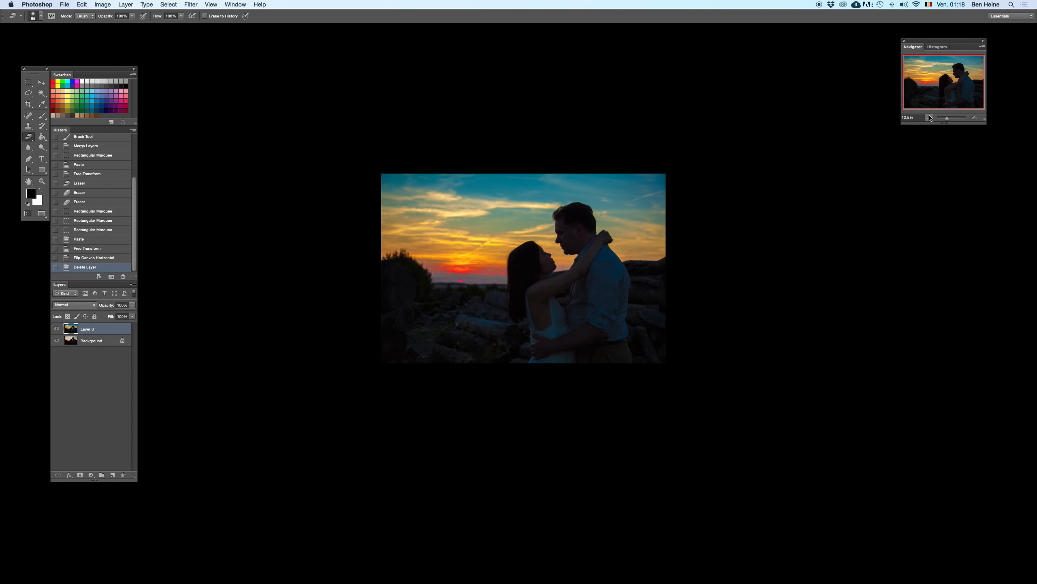
key(super+z)
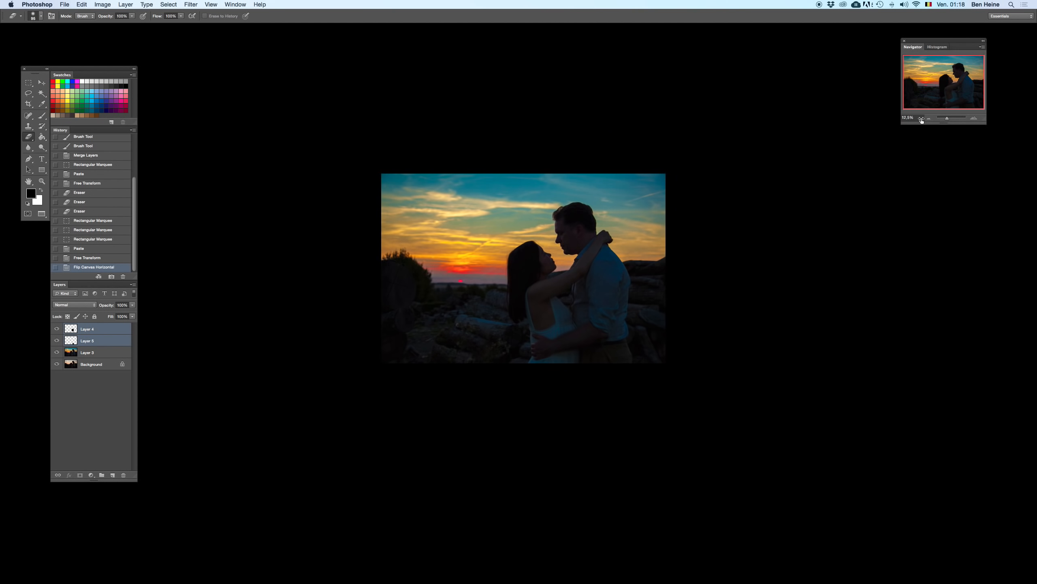
key(Delete)
key(super+z)
key(Delete)
key(super+z)
key(Delete)
key(super+z)
key(Delete)
key(super+z)
key(Delete)
key(super+z)
key(Delete)
key(super+z)
key(Delete)
key(super+z)
- Transform the lower patch so the dress edge extends slightly toward the man's hip, and apply it
click(974, 118)
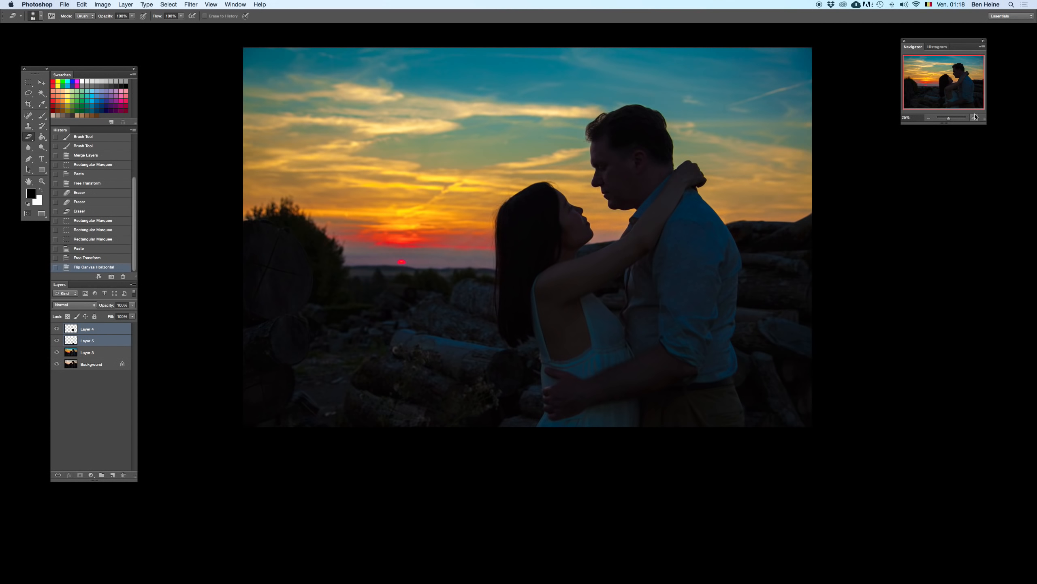
click(42, 83)
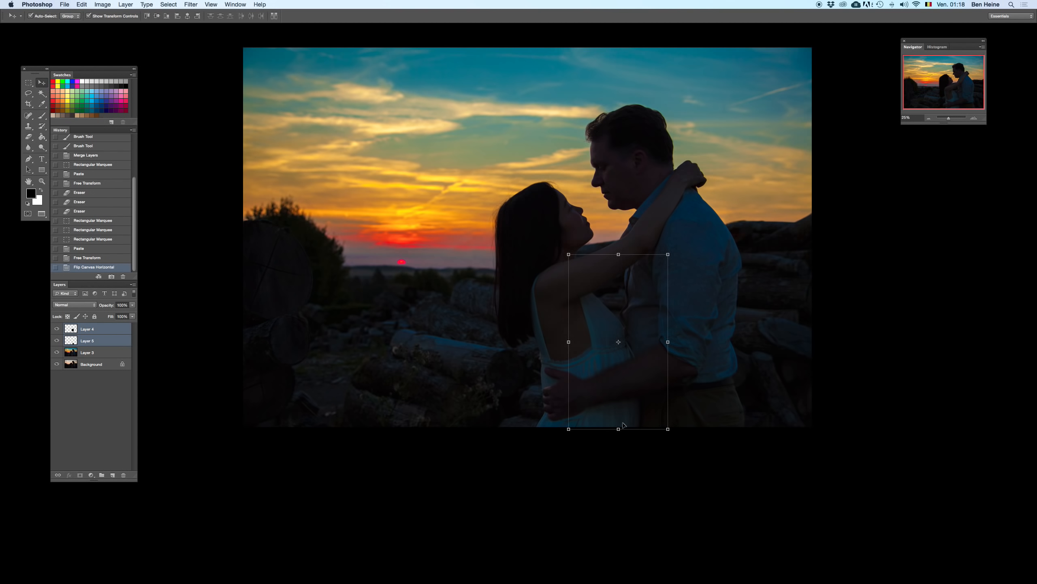
click(628, 435)
click(648, 418)
drag(664, 406, 677, 401)
key(Return)
key(e)
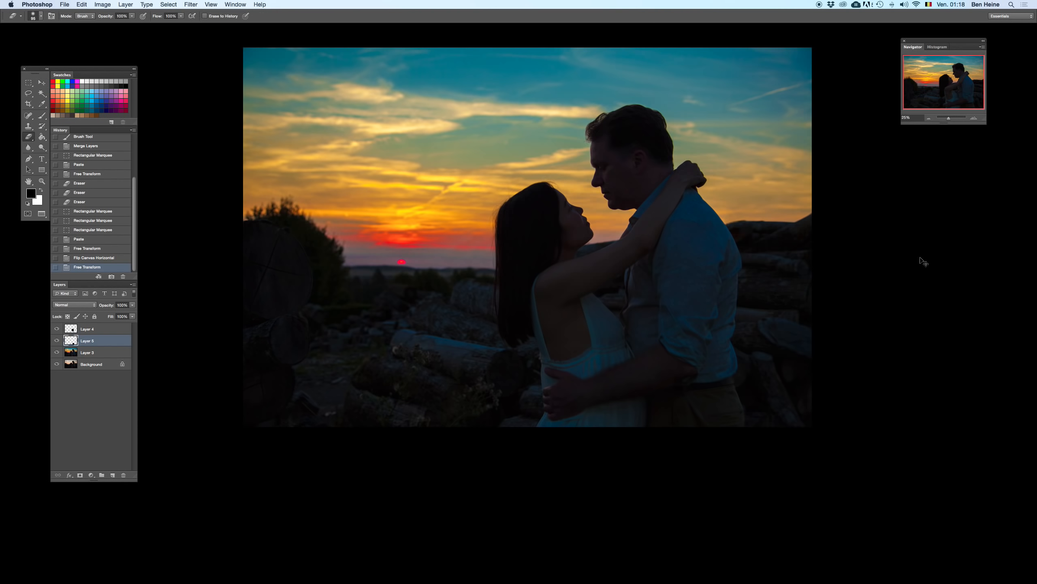
- Compare the whole photo with and without the adjusted patches
click(928, 119)
key(BackSpace)
key(super+z)
key(super+z)
key(super+z)
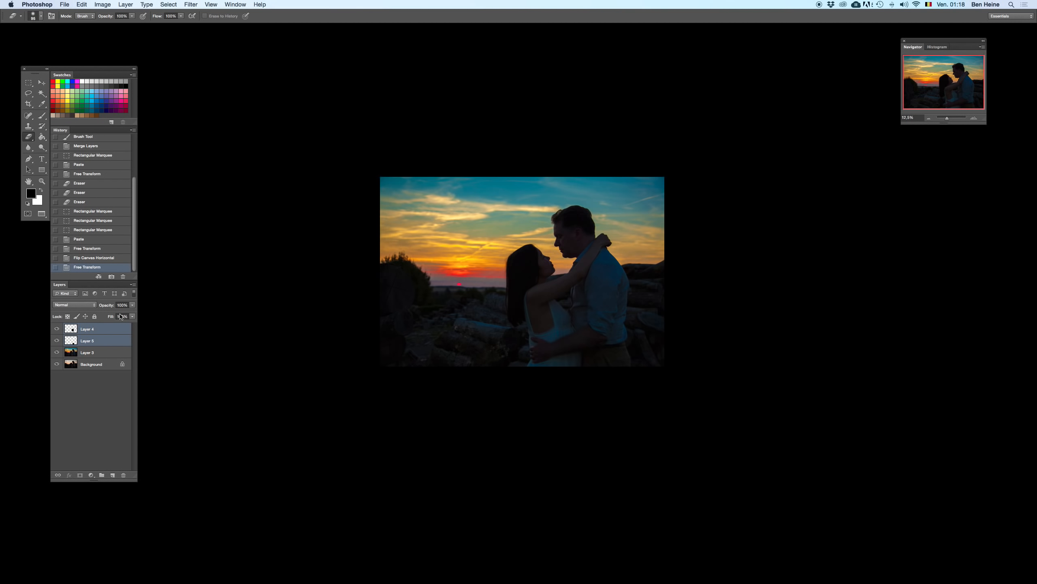
key(super+z)
key(super+z)
- Examine the torsos, forearm and dress close up, toggling the latest change to judge the slimming
click(976, 118)
click(976, 118)
click(975, 118)
click(976, 117)
click(975, 118)
drag(715, 431, 617, 218)
key(super+z)
key(super+z)
key(super+z)
key(super+z)
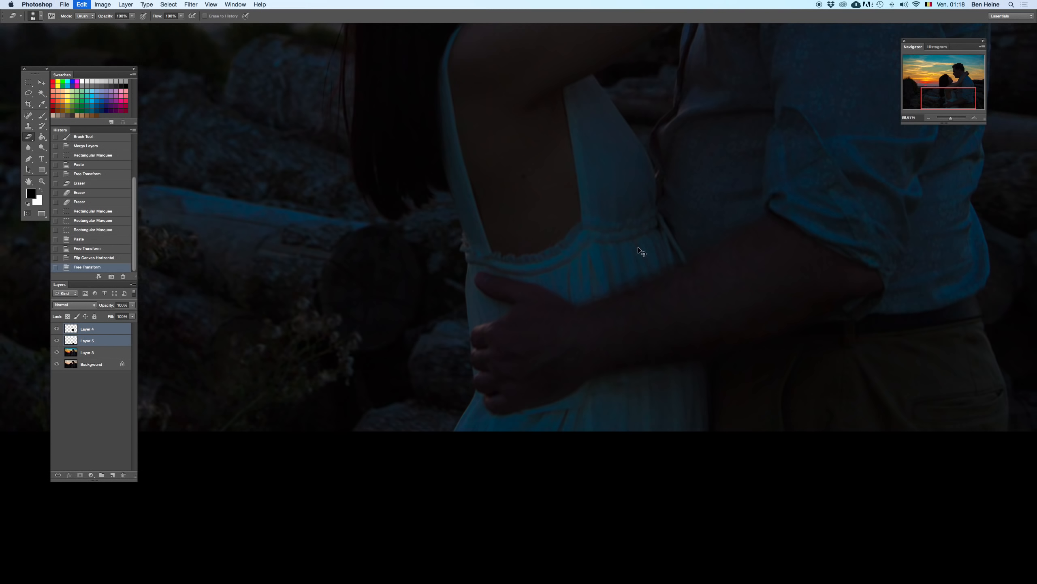
drag(612, 315, 433, 362)
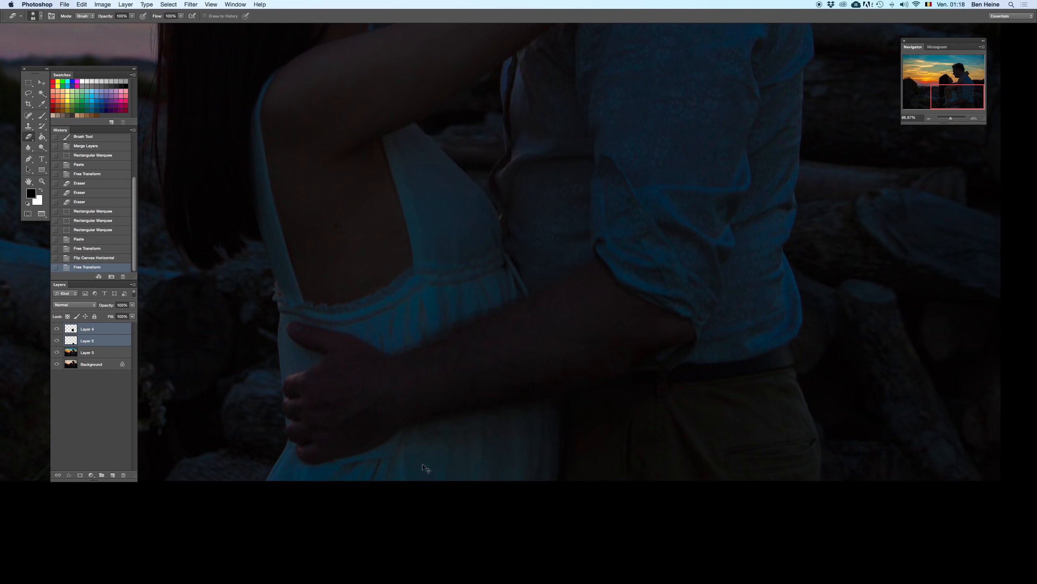
- Merge the two patch layers into one layer, keeping it separate from the retouched photo layer
shift+click(109, 354)
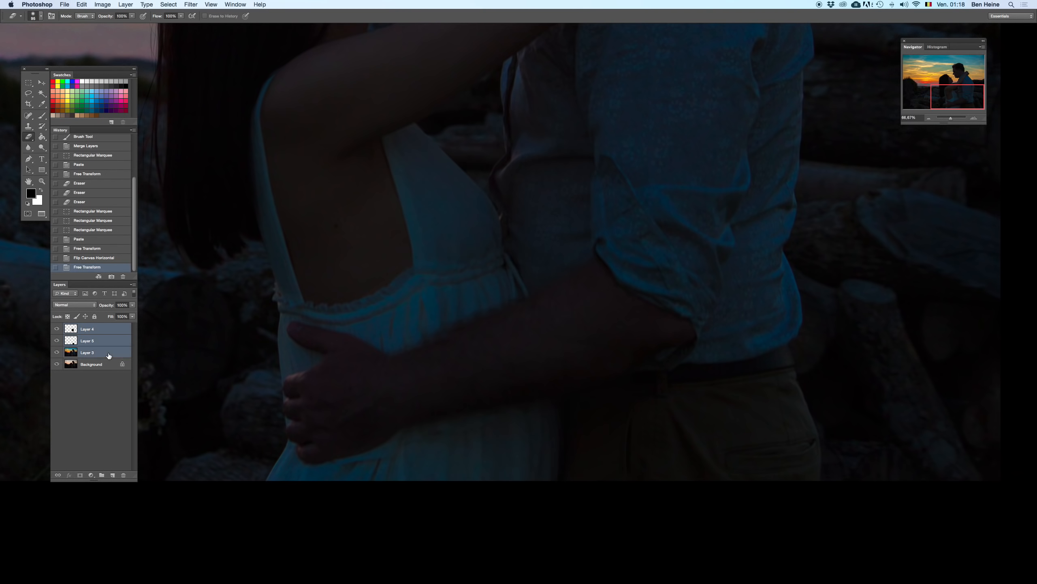
right_click(115, 331)
click(131, 498)
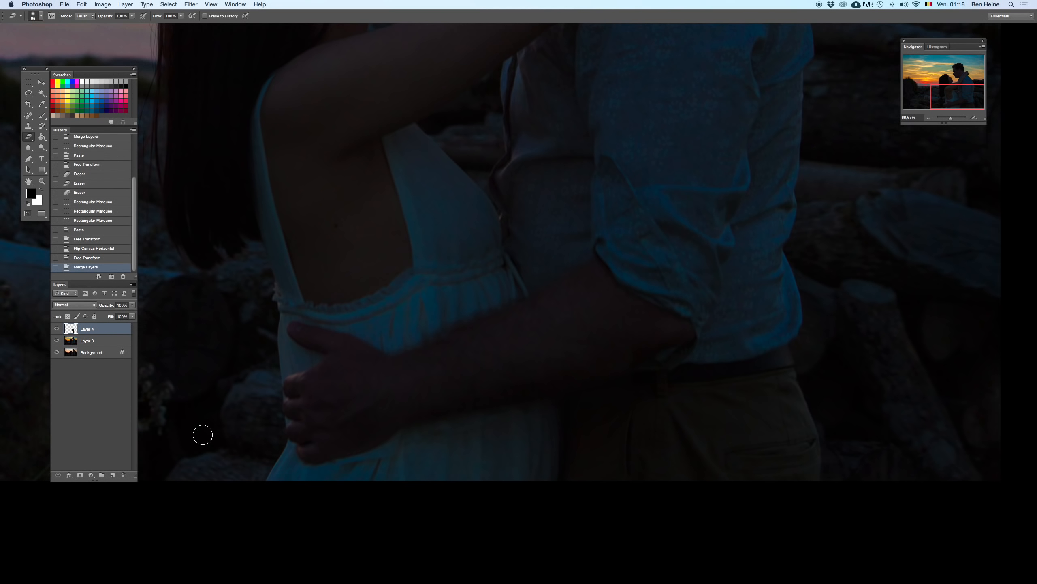
- Enlarge the Eraser brush and erase the merged patch's edge over the man's trousers, checking against the photo without the patch
right_click(712, 351)
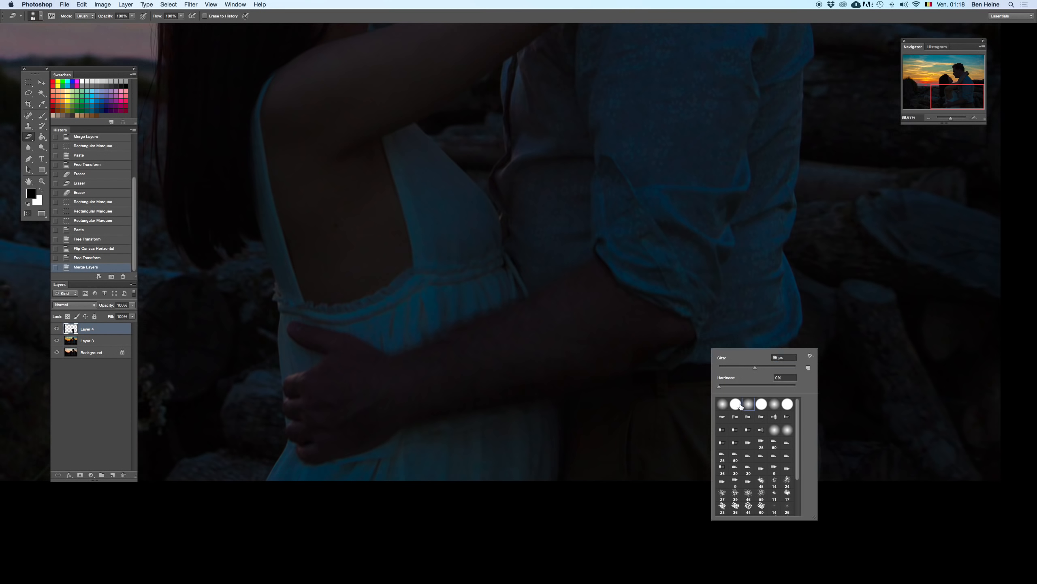
click(769, 368)
click(629, 554)
key(BackSpace)
key(super+z)
key(super+z)
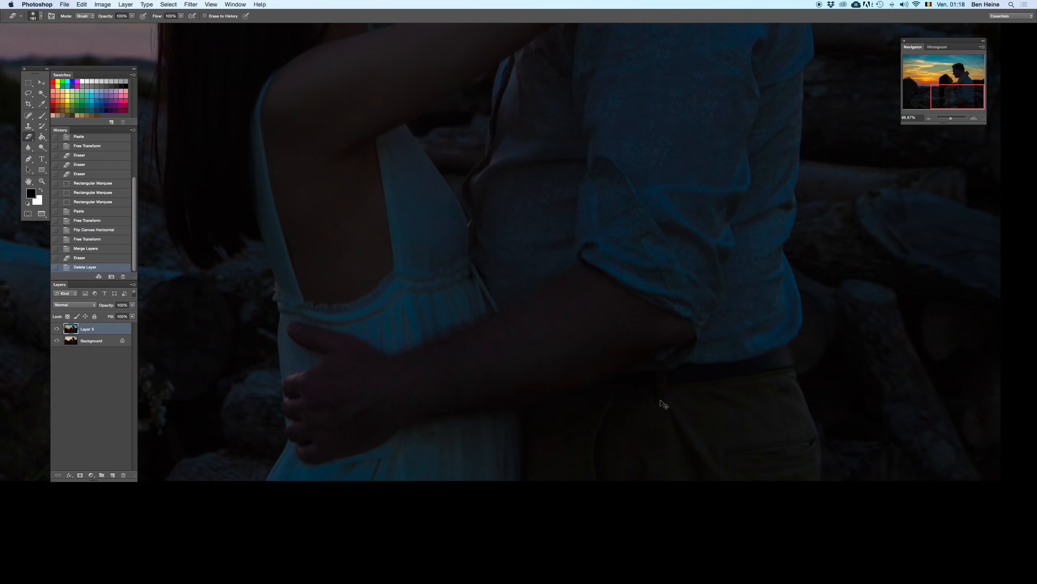
key(super+z)
click(675, 472)
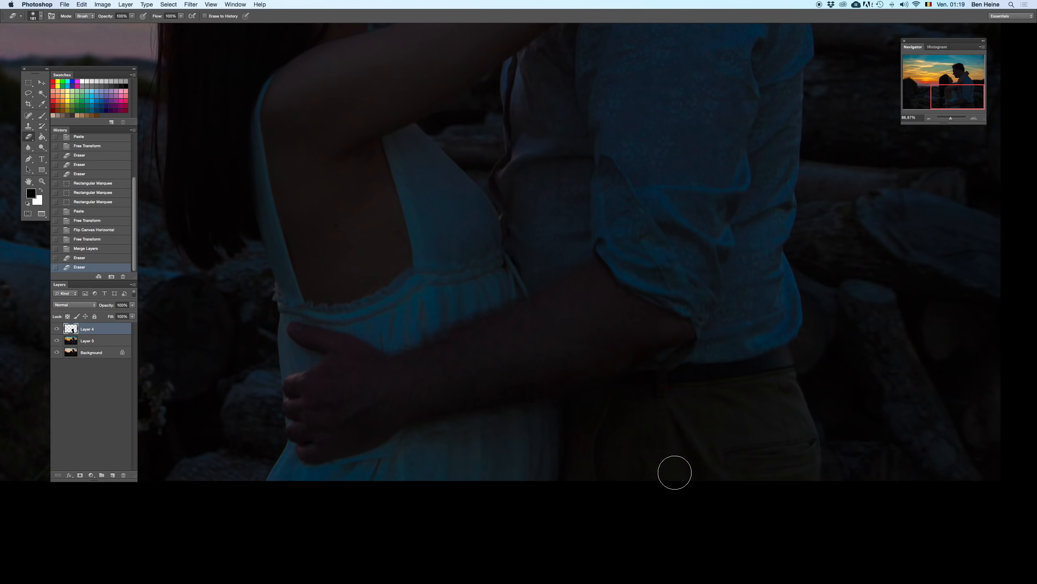
- Compare the area around the forearm and trousers with and without the merged patch and its latest erasing
key(BackSpace)
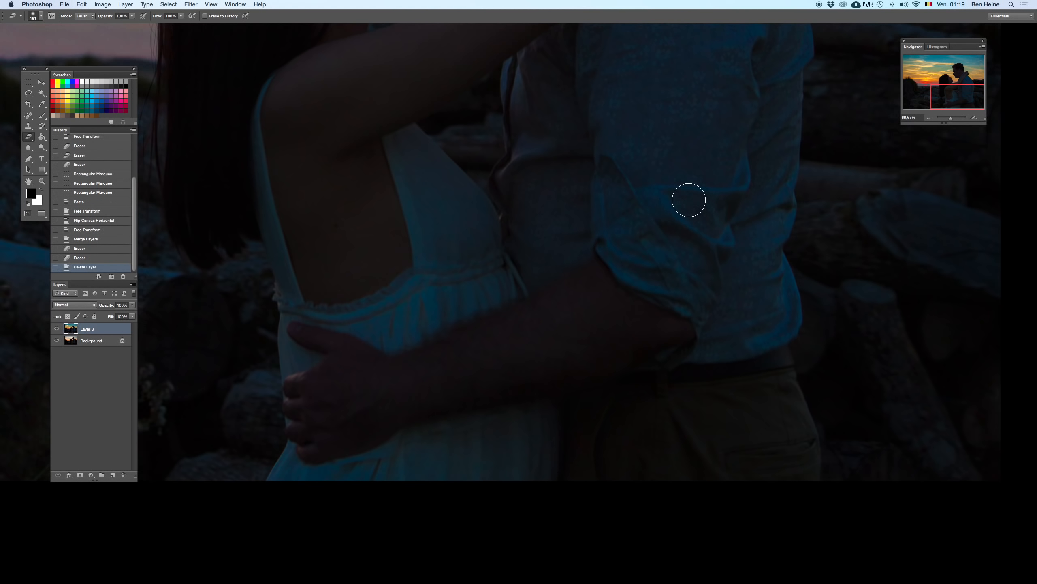
key(super+z)
key(super+z)
key(super+z)
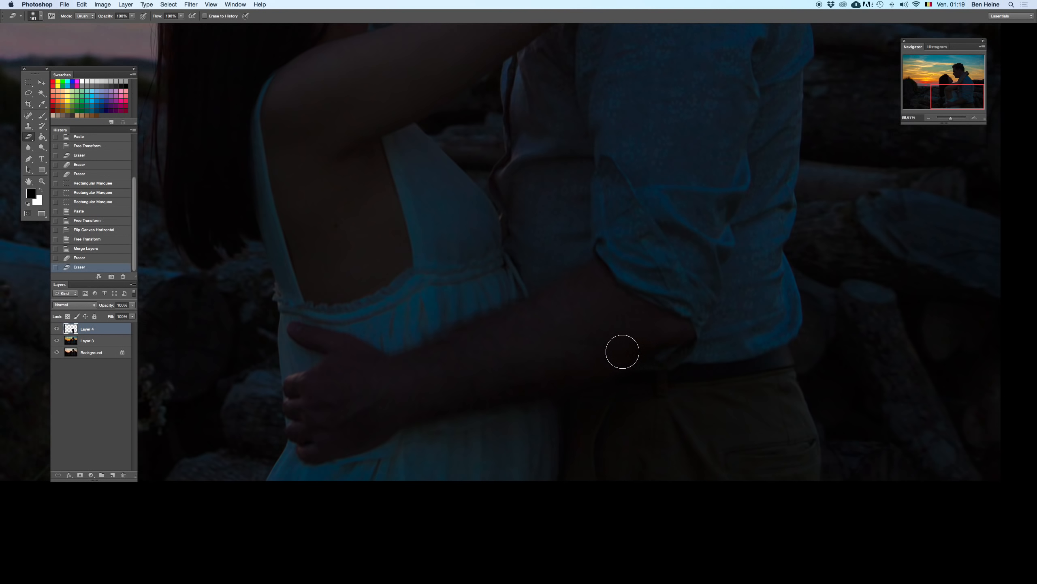
key(super+z)
key(super+z)
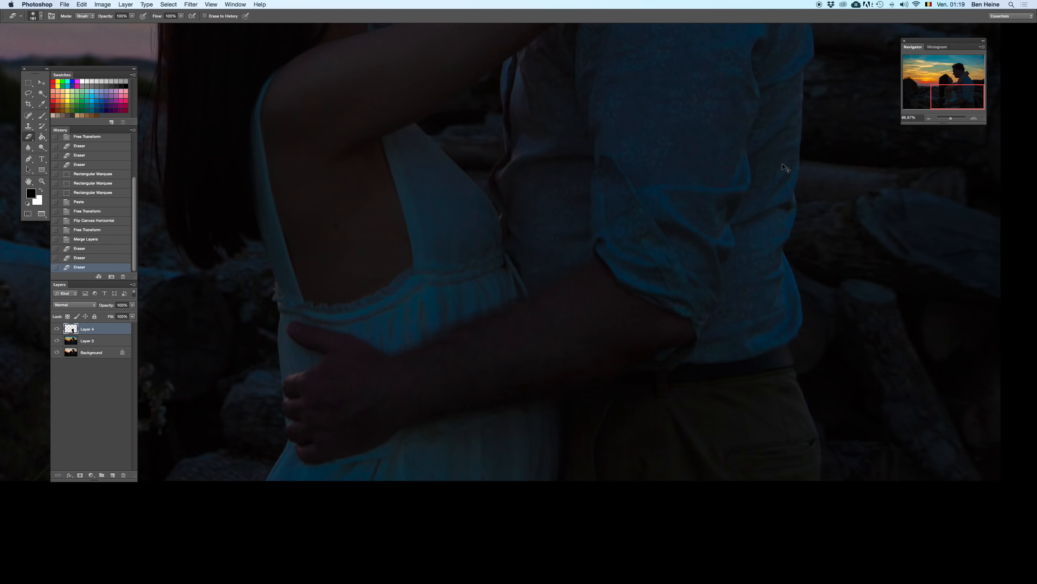
- Flip the whole canvas horizontally
click(929, 118)
click(929, 118)
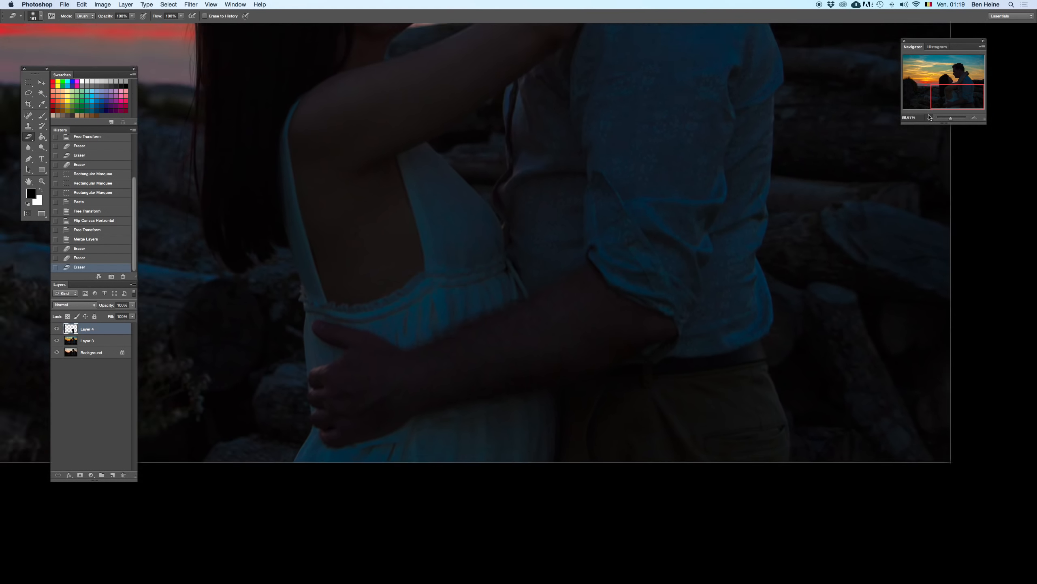
click(929, 118)
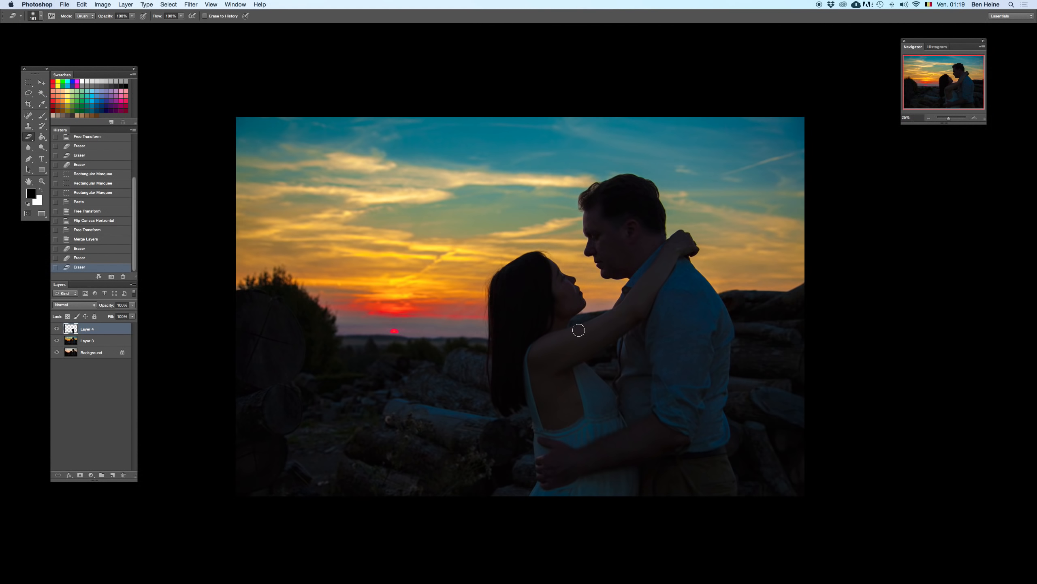
click(105, 5)
click(919, 128)
click(929, 117)
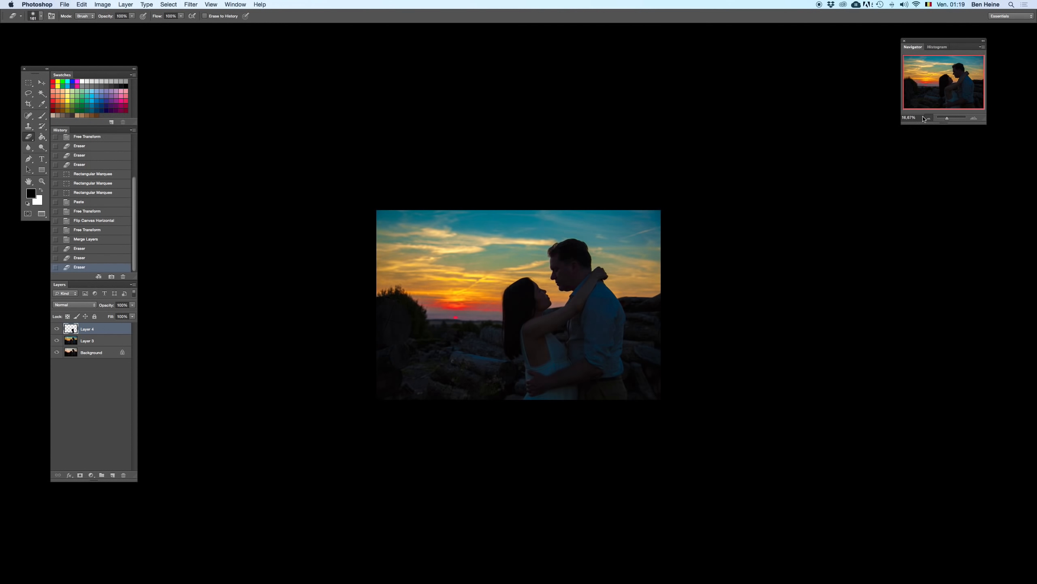
click(102, 4)
mouse_move(138, 91)
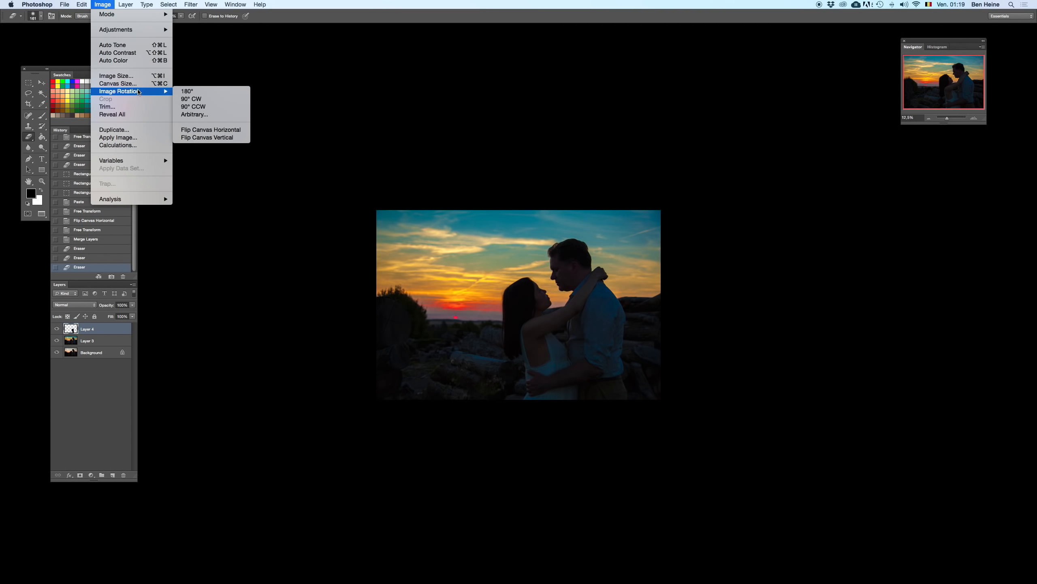
click(224, 130)
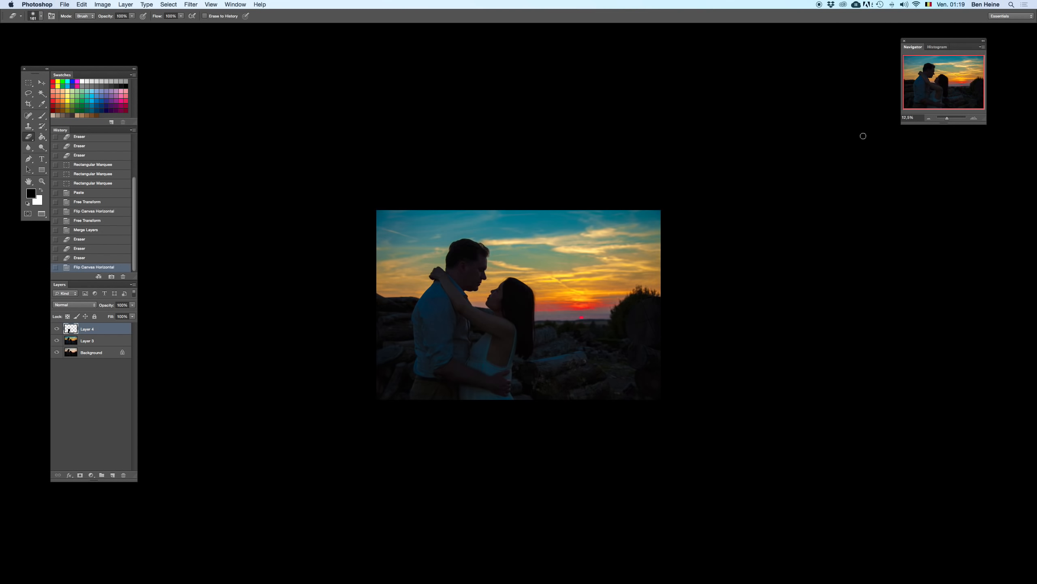
- Delete the top layer to compare the picture without it, and restore it
click(930, 118)
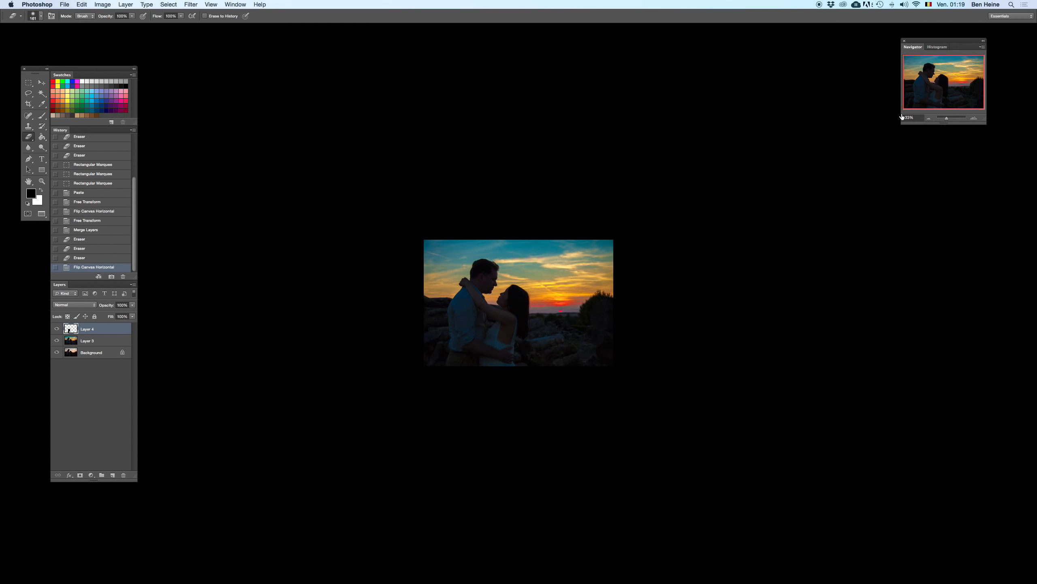
key(Delete)
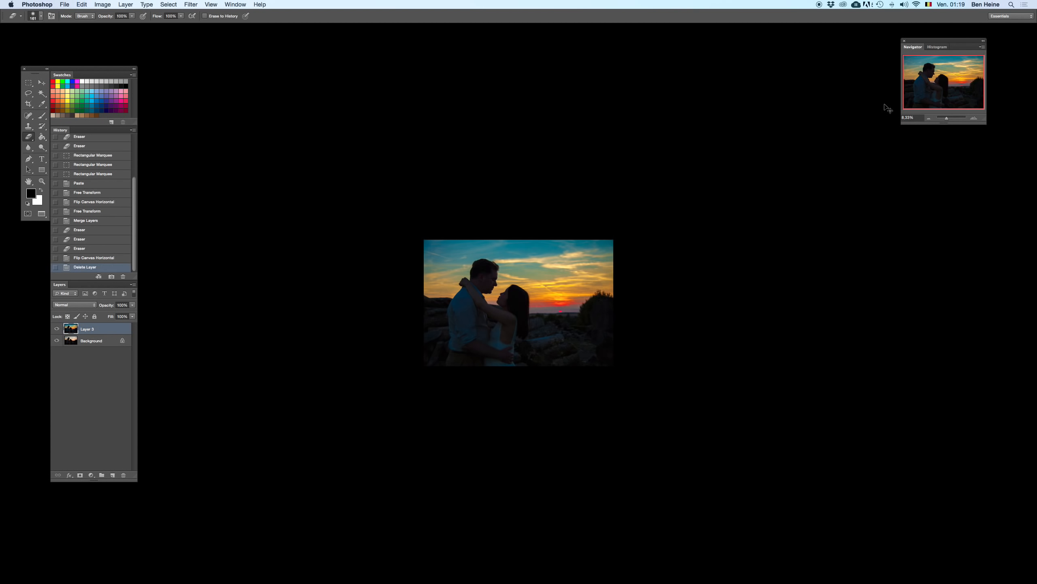
click(974, 119)
click(975, 119)
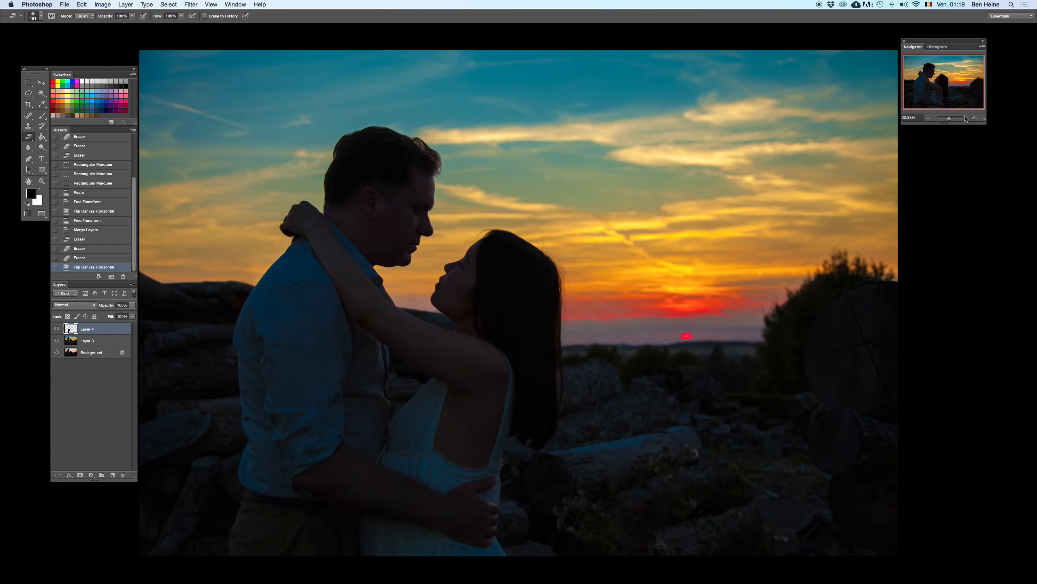
- Toggle the deletion of both layers above the Background to compare the edit with the original photo, ending with the layers restored
shift+click(114, 339)
key(Delete)
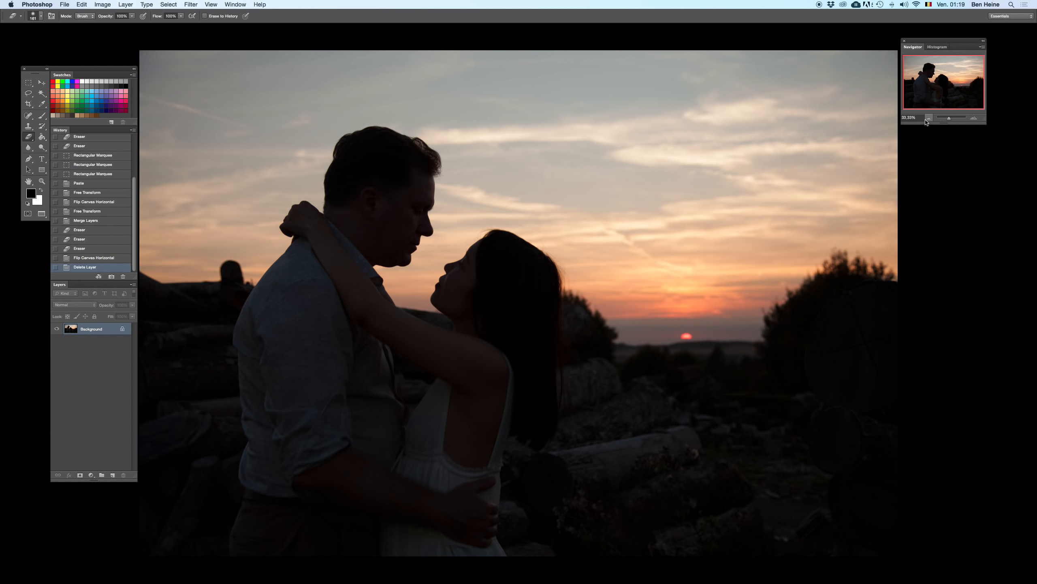
key(super+z)
key(super+z)
key(super+z)
key(super+z)
key(super+z)
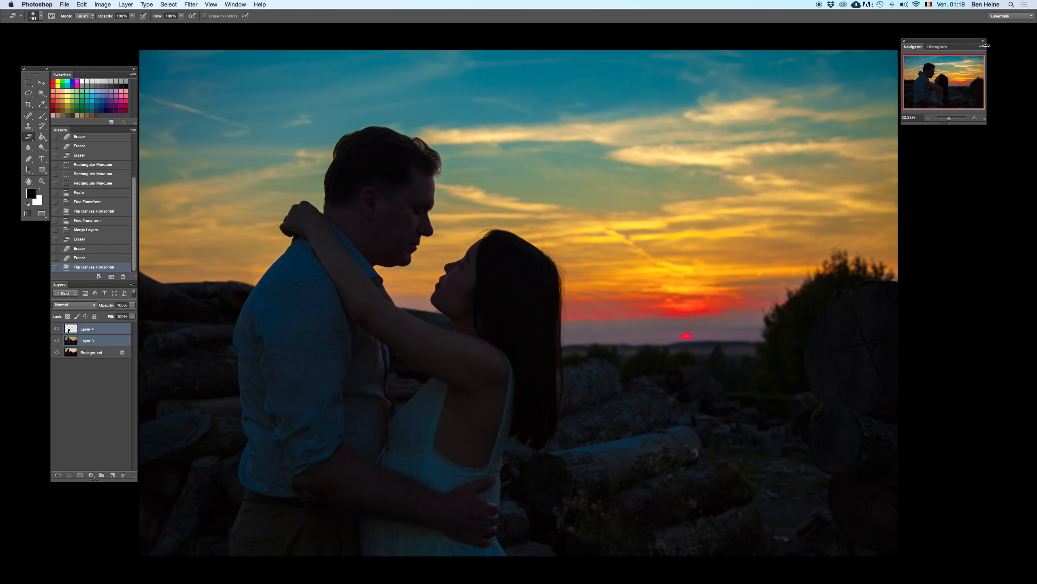
key(super+z)
key(super+z)
key(super+z)
key(super+z)
key(super+z)
key(super+z)
- Add a new empty layer at the top of the layer stack
drag(451, 320, 548, 297)
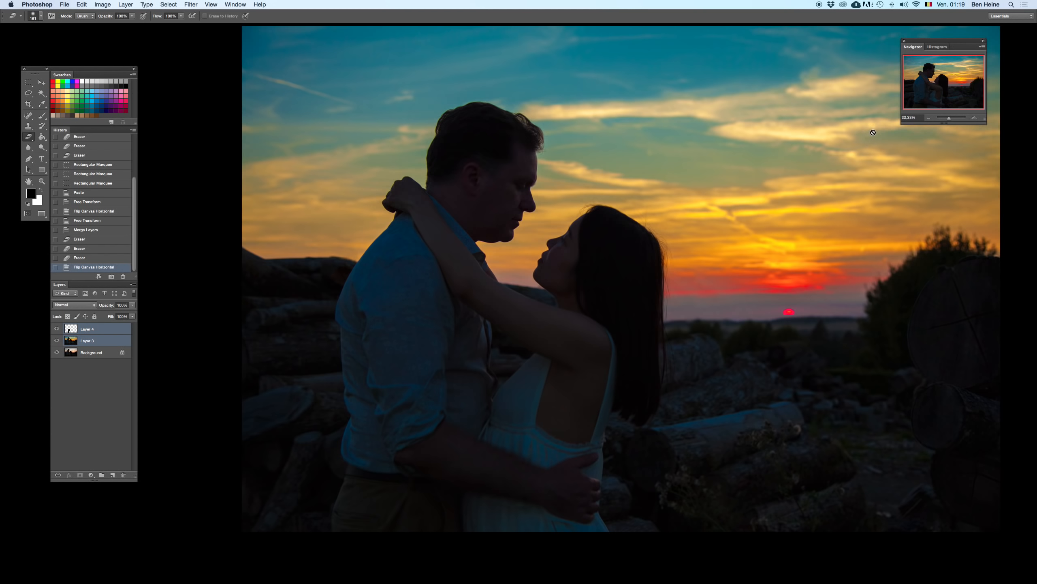
click(927, 120)
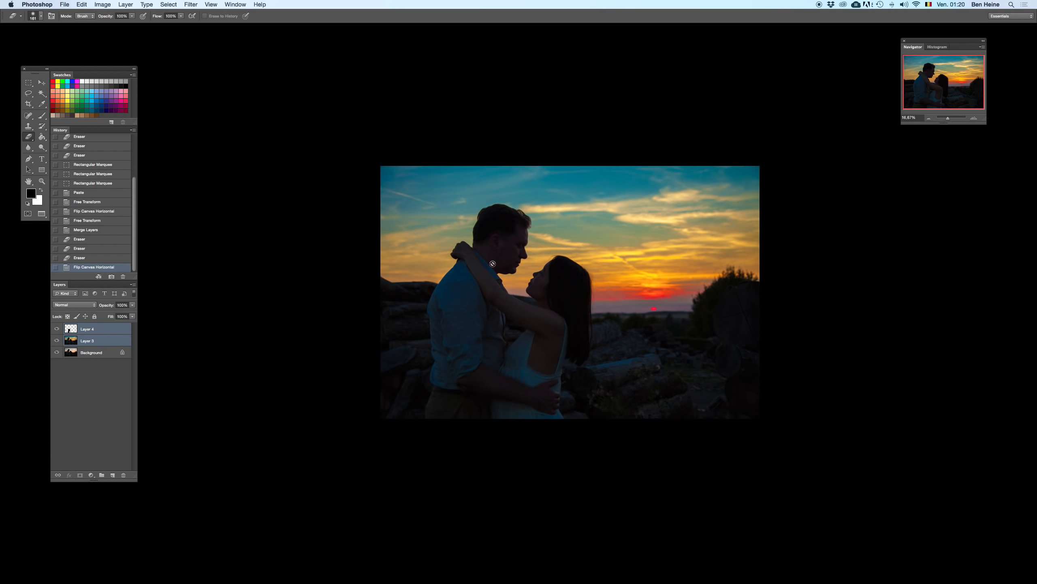
click(973, 119)
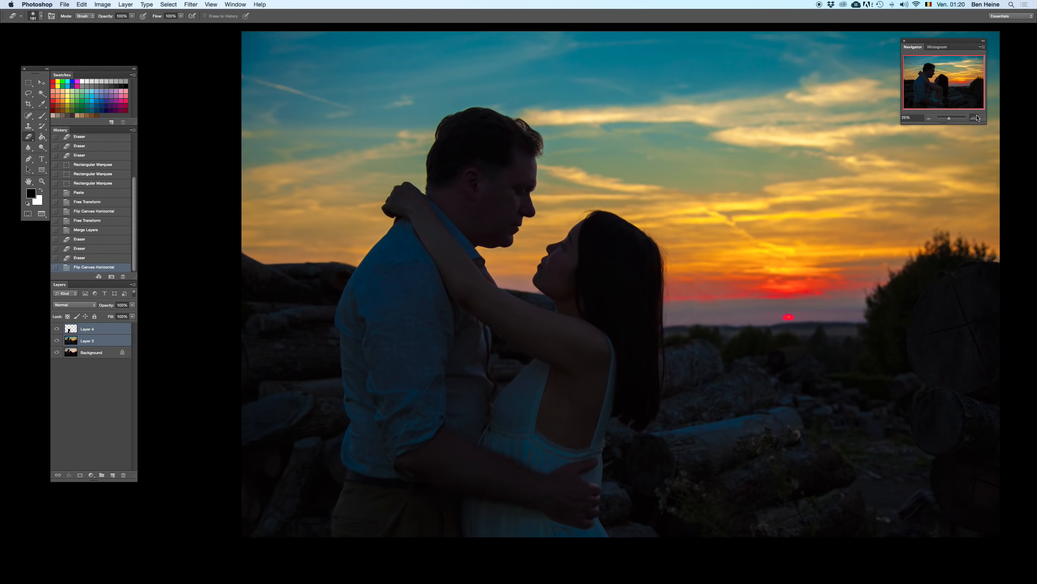
click(975, 118)
click(977, 118)
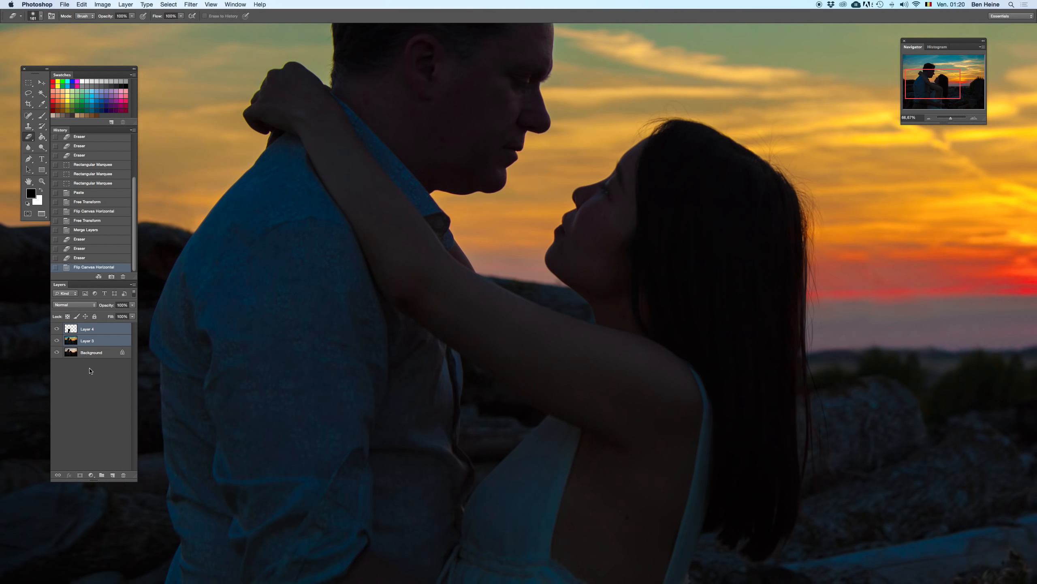
click(115, 473)
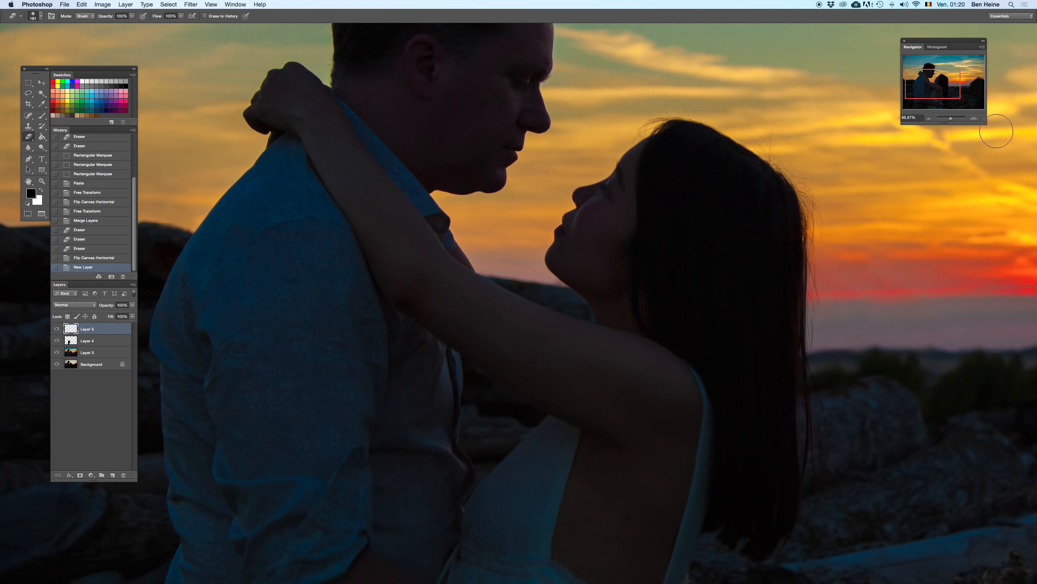
- Clone sky over the dark logs between the man's collar and the woman's chin with the Clone Stamp
click(974, 118)
key(s)
drag(489, 268, 567, 279)
key(super+z)
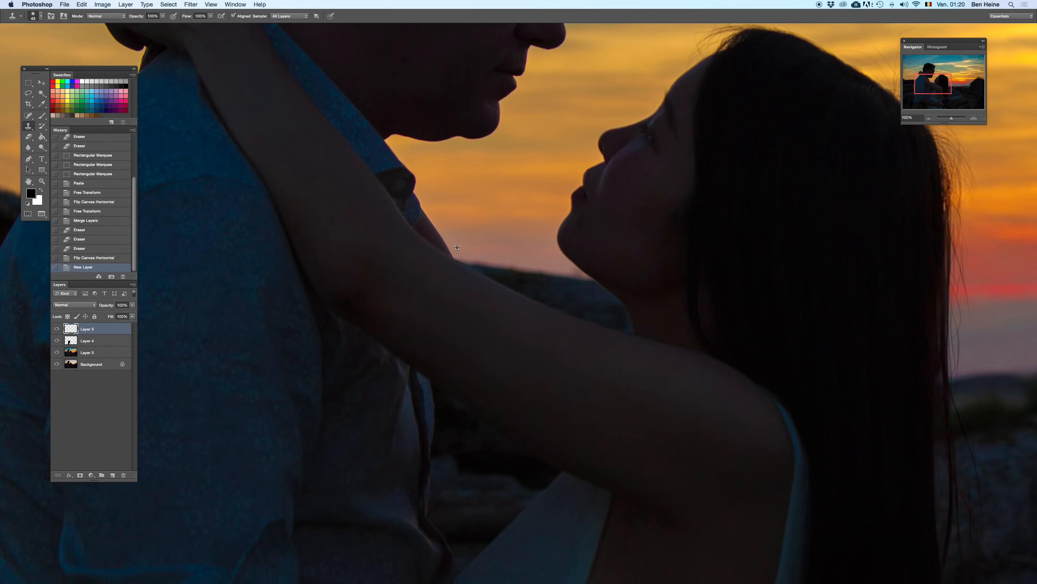
mouse_move(469, 272)
mouse_down()
mouse_move(544, 281)
mouse_move(457, 258)
mouse_move(572, 285)
mouse_up()
drag(512, 267, 580, 283)
drag(484, 256, 510, 262)
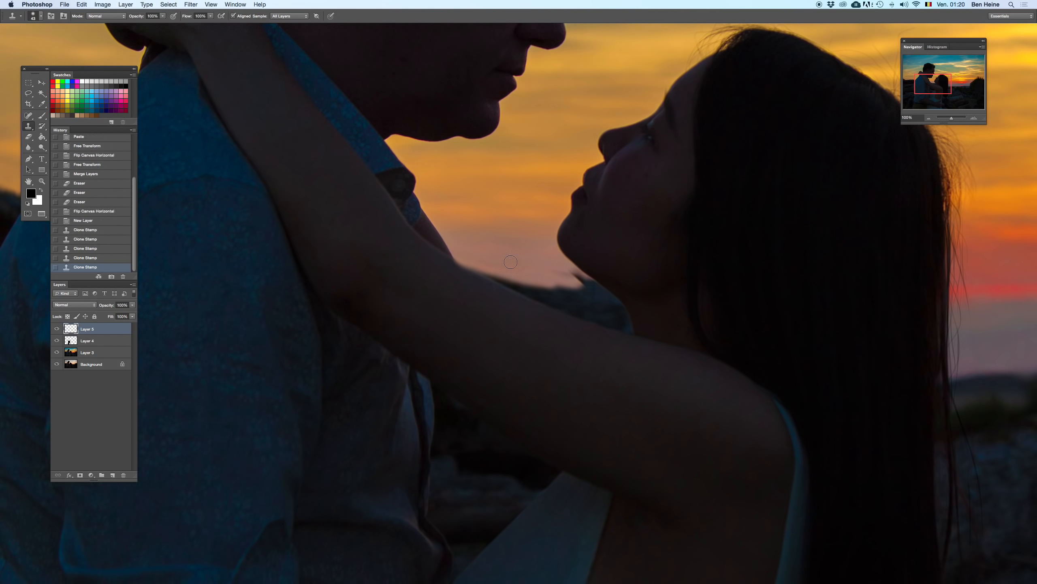
- Resample the sky and clone it over the remaining logs down to the woman's arm and neck
alt+click(554, 258)
mouse_move(573, 274)
mouse_down()
mouse_move(584, 279)
mouse_move(575, 294)
mouse_move(604, 294)
mouse_move(592, 280)
mouse_up()
alt+click(557, 273)
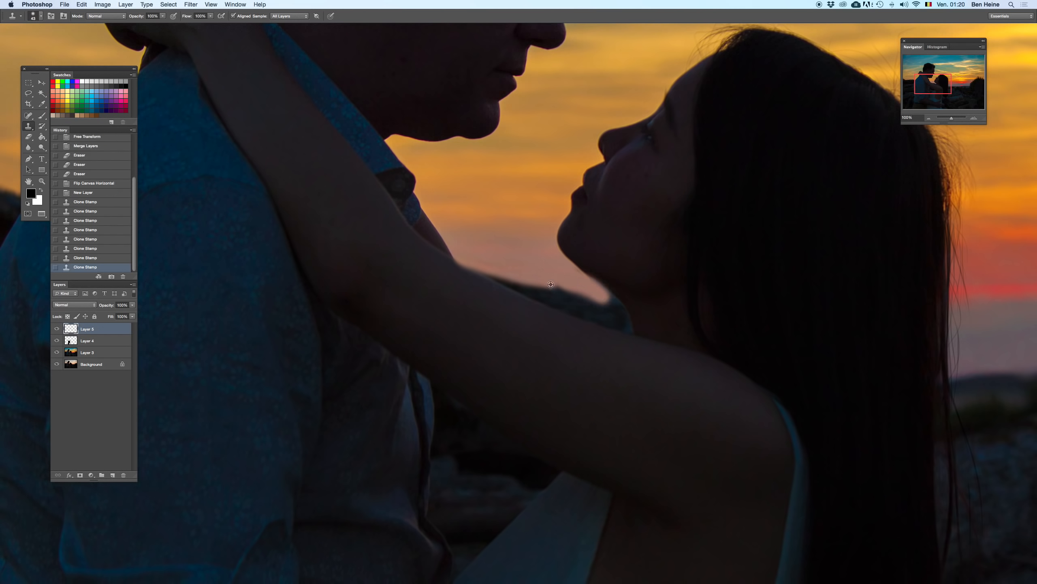
mouse_move(539, 282)
mouse_down()
mouse_move(592, 295)
mouse_move(503, 268)
mouse_move(553, 294)
mouse_move(526, 288)
mouse_move(553, 283)
mouse_move(591, 307)
mouse_up()
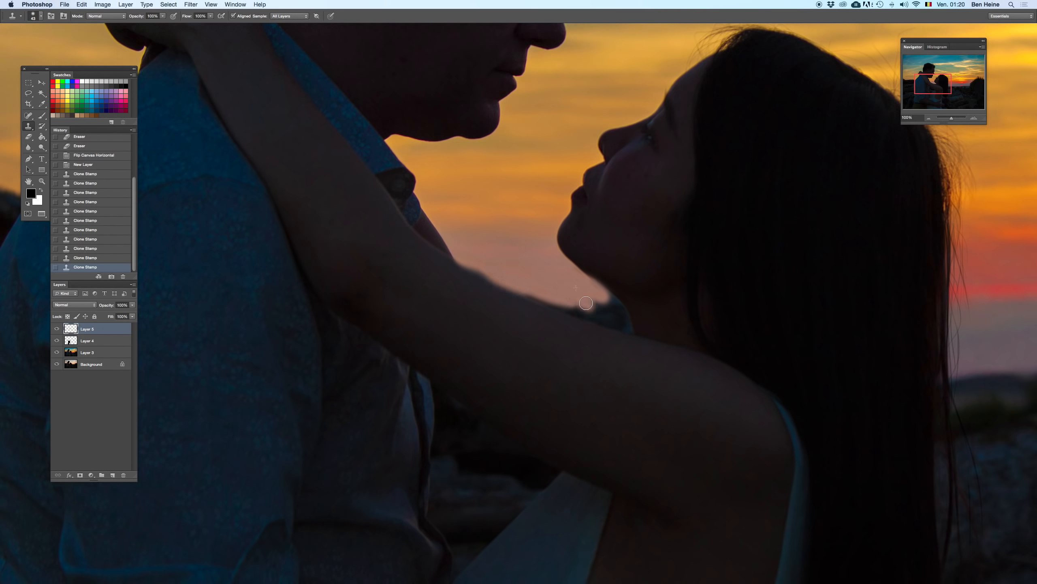
mouse_move(523, 286)
mouse_down()
mouse_move(604, 313)
mouse_move(577, 283)
mouse_move(614, 308)
mouse_move(550, 272)
mouse_move(616, 306)
mouse_move(613, 319)
mouse_move(577, 301)
mouse_move(617, 326)
mouse_move(589, 317)
mouse_move(633, 330)
mouse_up()
key(super+z)
alt+click(551, 272)
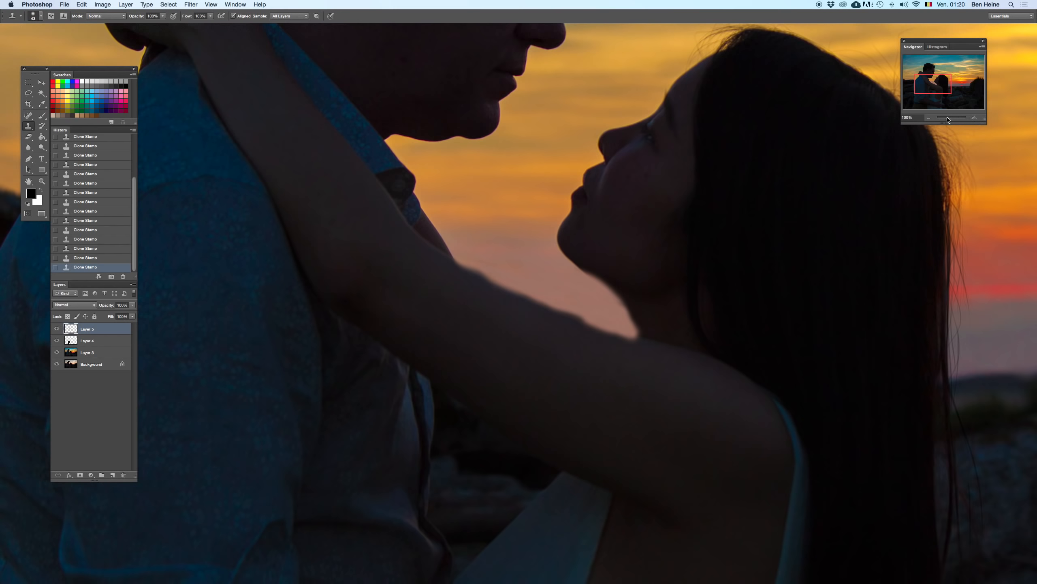
- Sample the greyish sky colour above the horizon and add a new layer with the Color blending mode
drag(952, 118, 942, 119)
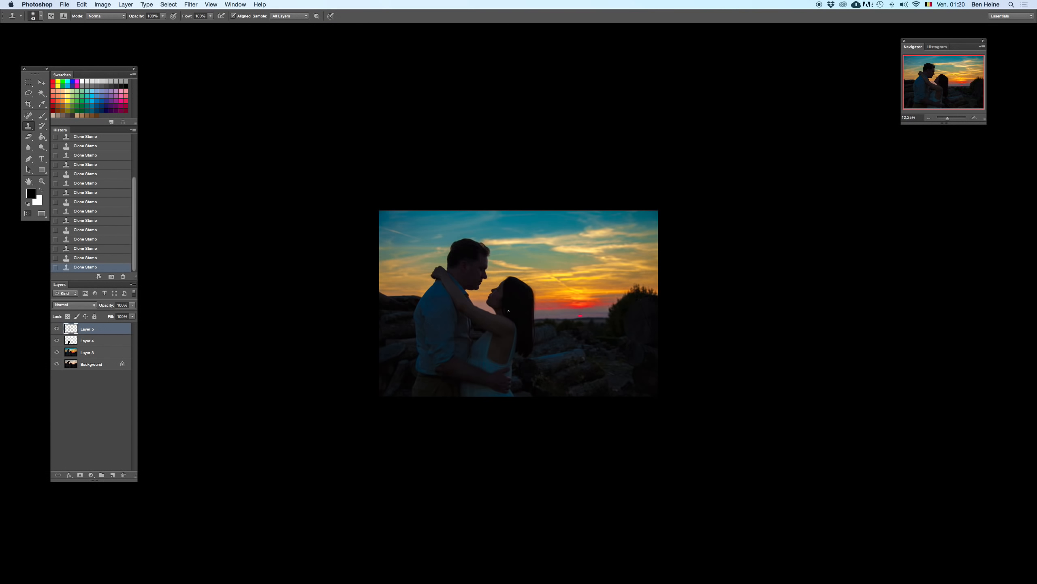
click(976, 118)
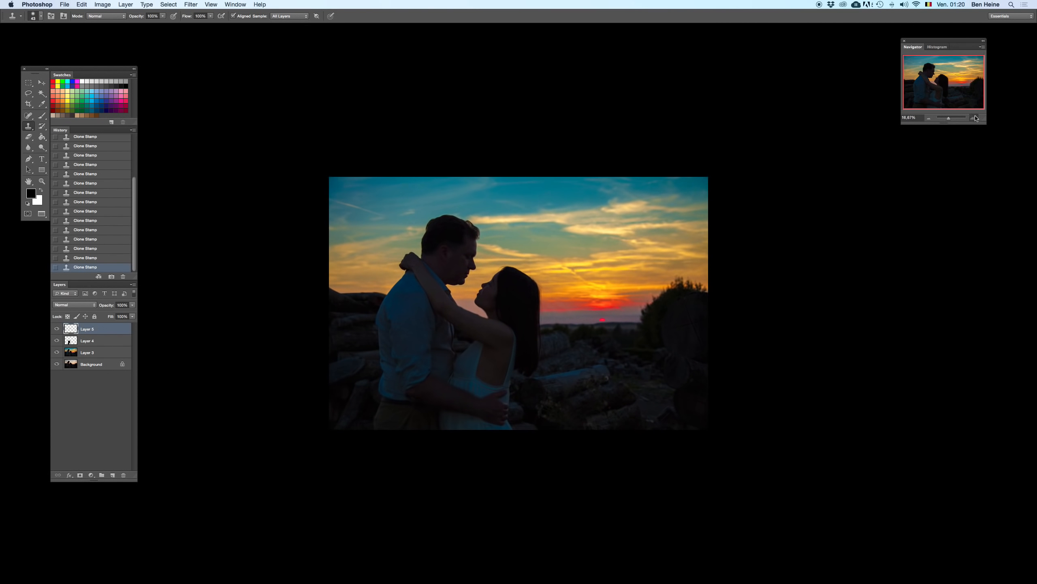
click(979, 118)
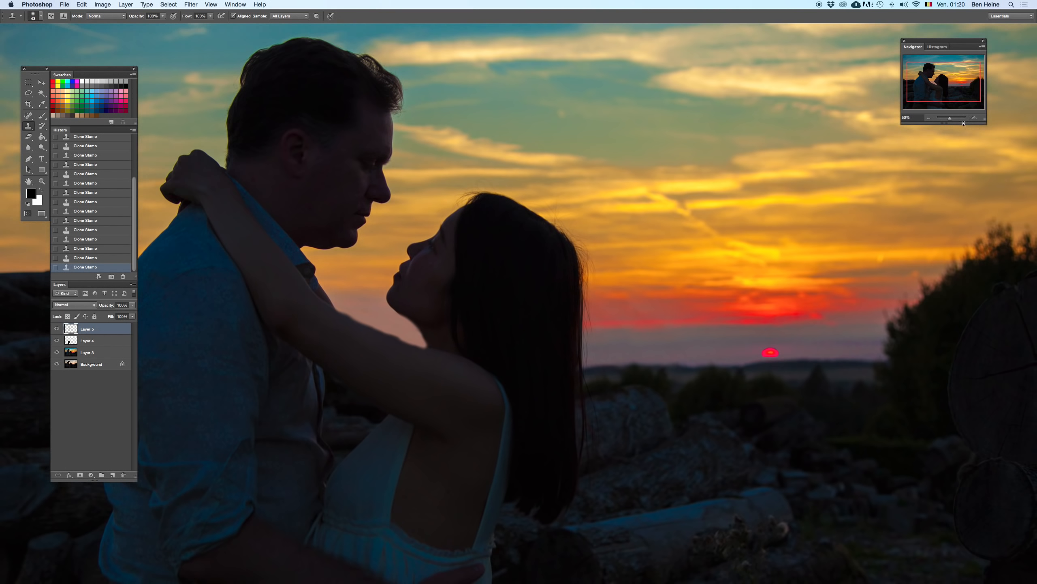
key(i)
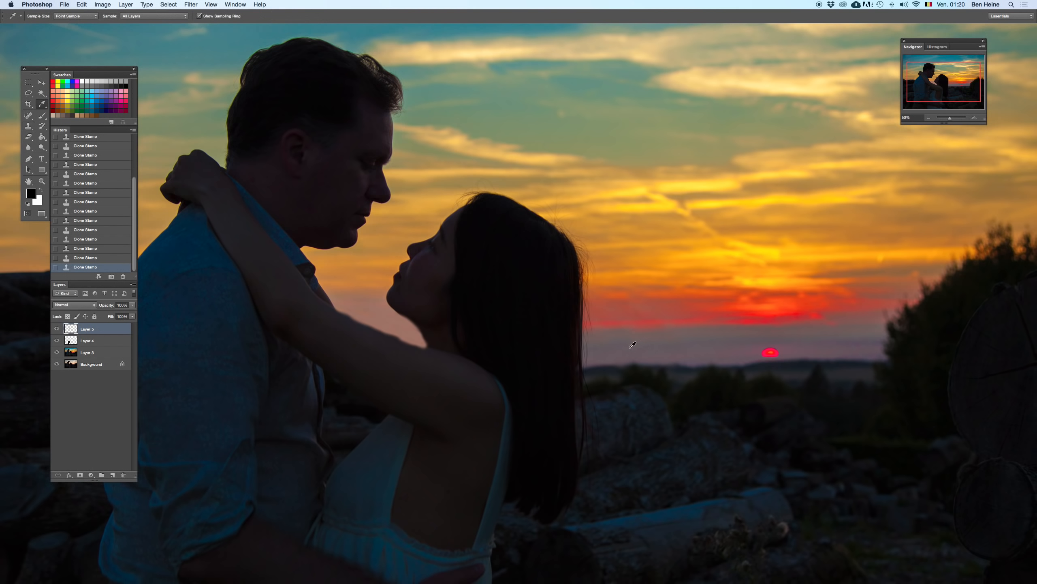
click(113, 474)
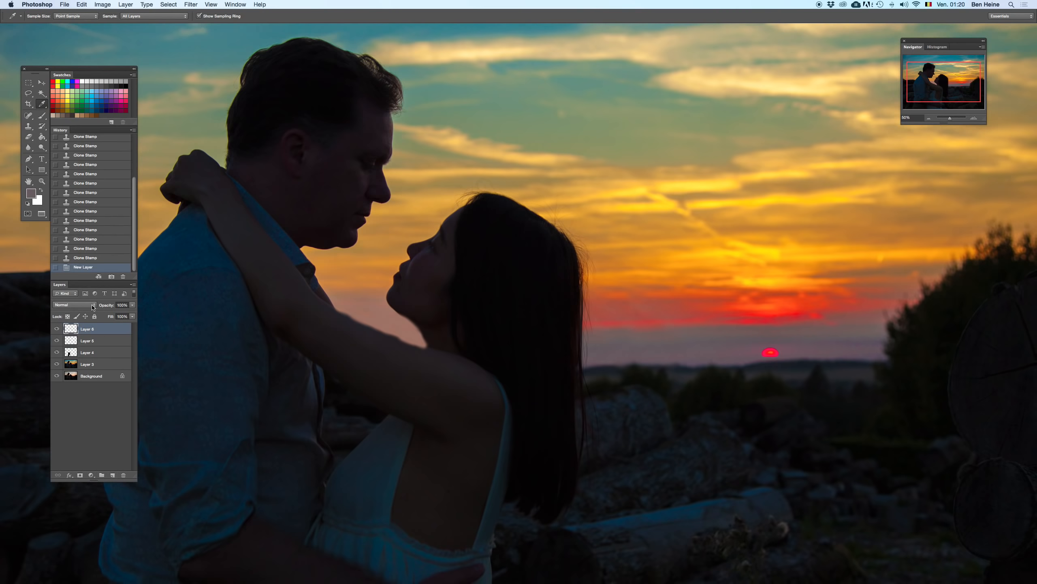
click(73, 304)
click(73, 461)
- Paint the sampled colour with a larger soft brush over the cloned sky patch between the arm and the woman's neck
key(b)
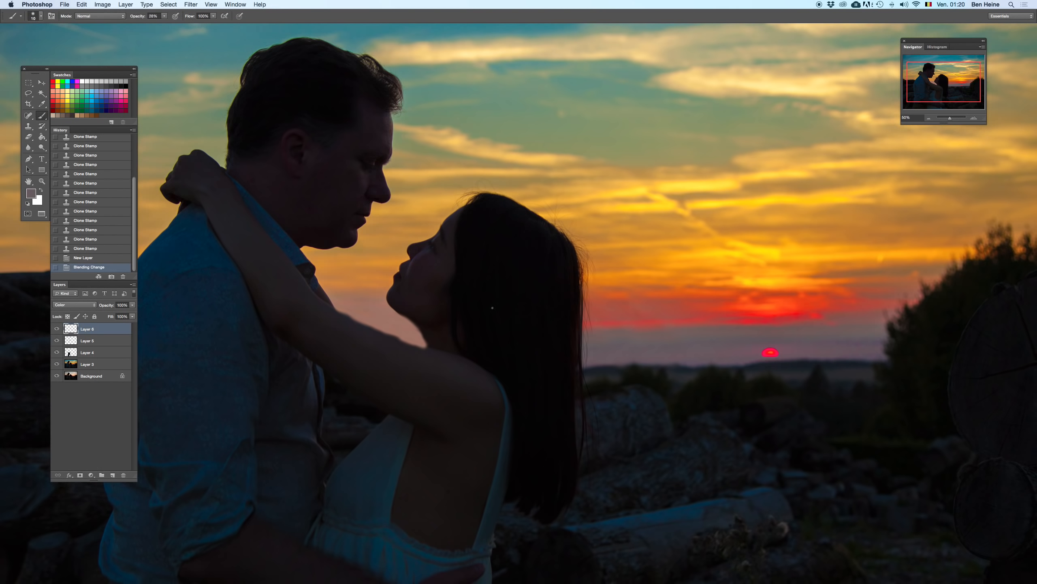
right_click(484, 363)
click(503, 328)
key(Return)
drag(379, 337, 425, 354)
drag(347, 321, 392, 341)
drag(392, 341, 441, 357)
drag(368, 333, 417, 350)
drag(416, 351, 469, 368)
drag(541, 286, 602, 287)
- Merge the painted colour layer with the clone layer beneath it
key(super+e)
key(super+z)
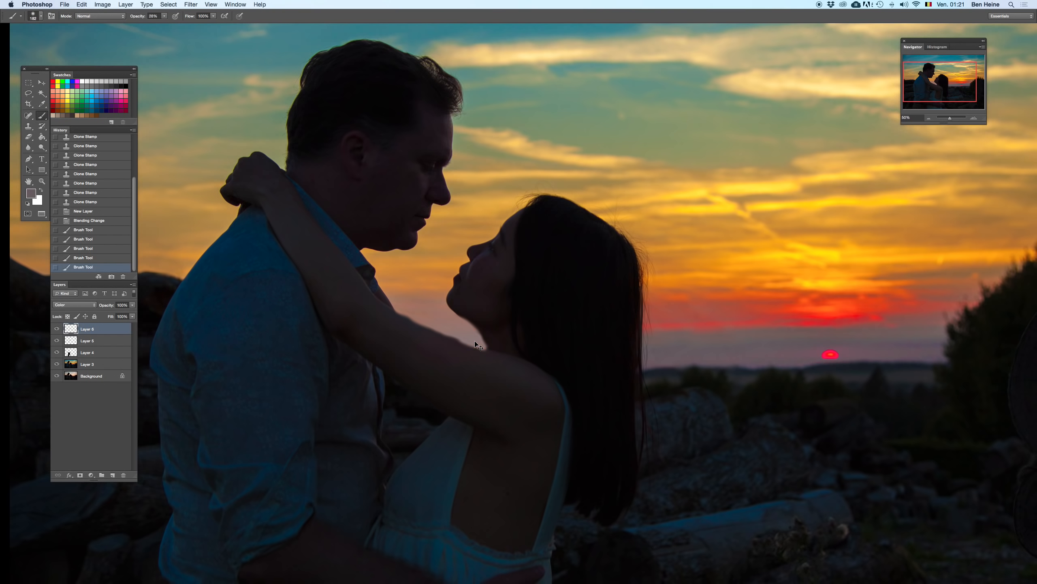
right_click(96, 342)
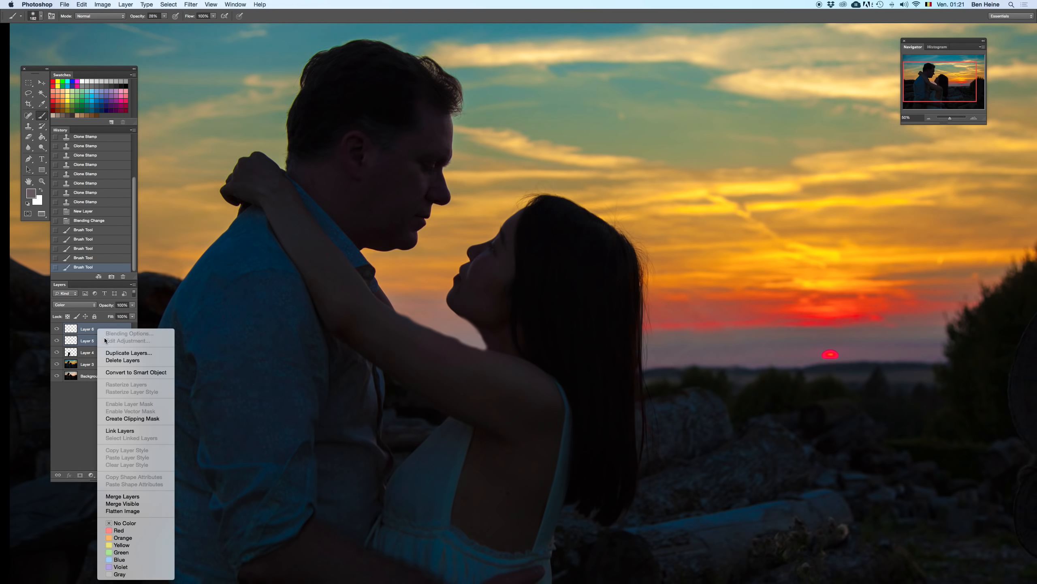
click(118, 497)
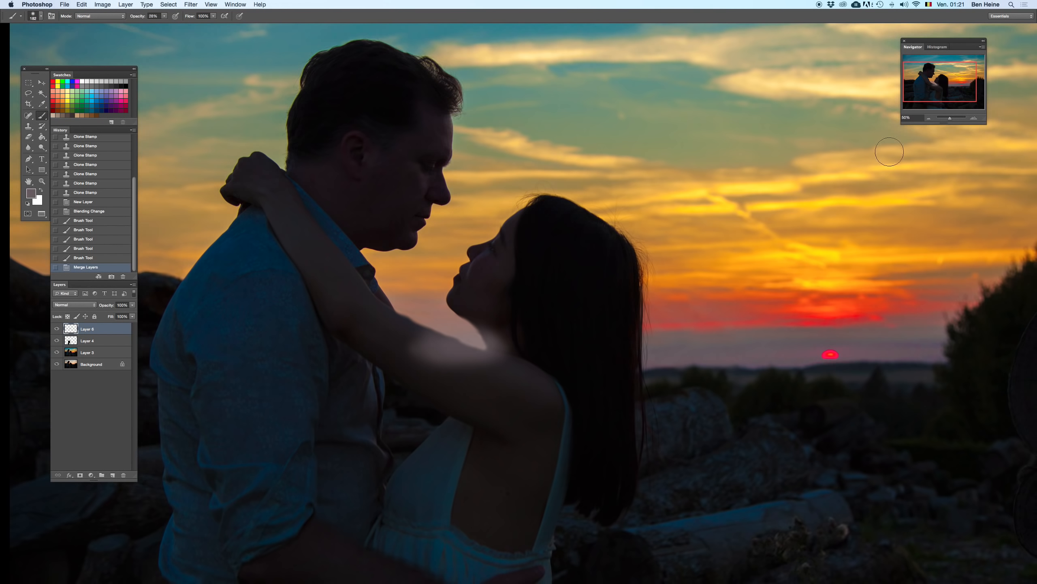
- Lower the merged layer's opacity to 58%
click(974, 118)
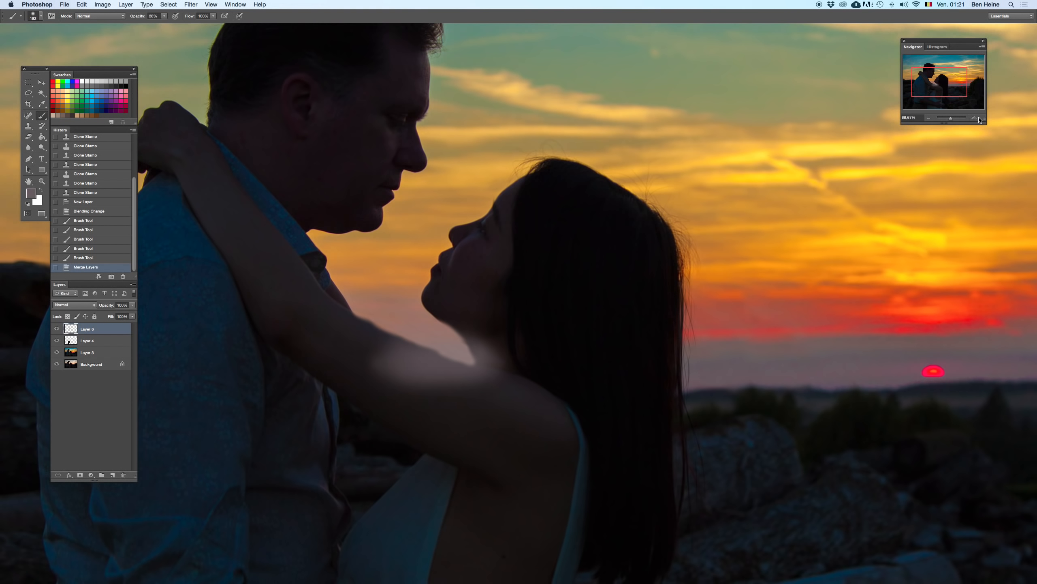
click(974, 119)
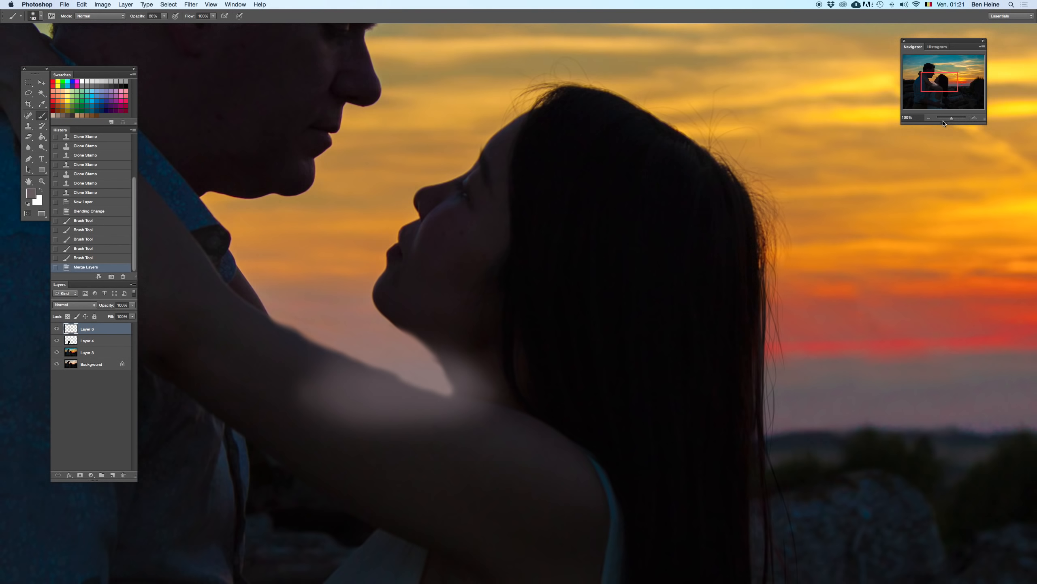
click(133, 313)
drag(116, 313, 116, 313)
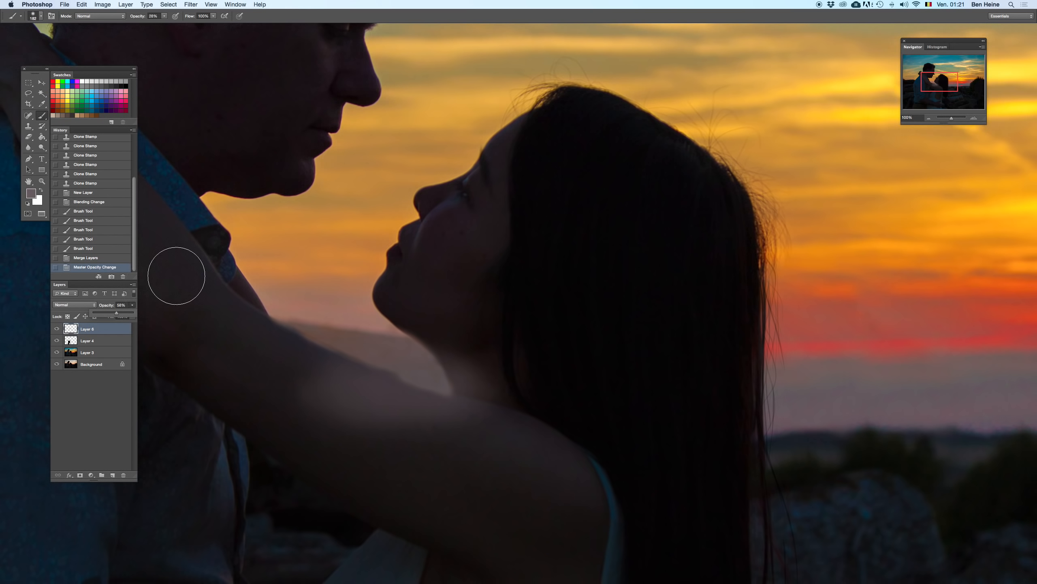
- Set up the Eraser with a small soft-edged brush for the edges of the cloned sky patch
click(975, 118)
drag(387, 274, 583, 153)
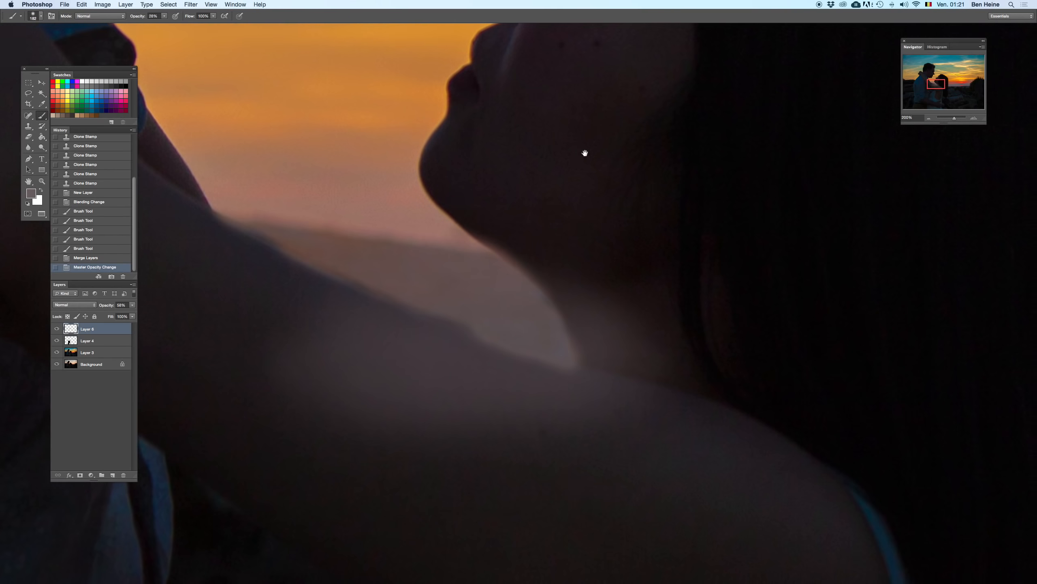
key(e)
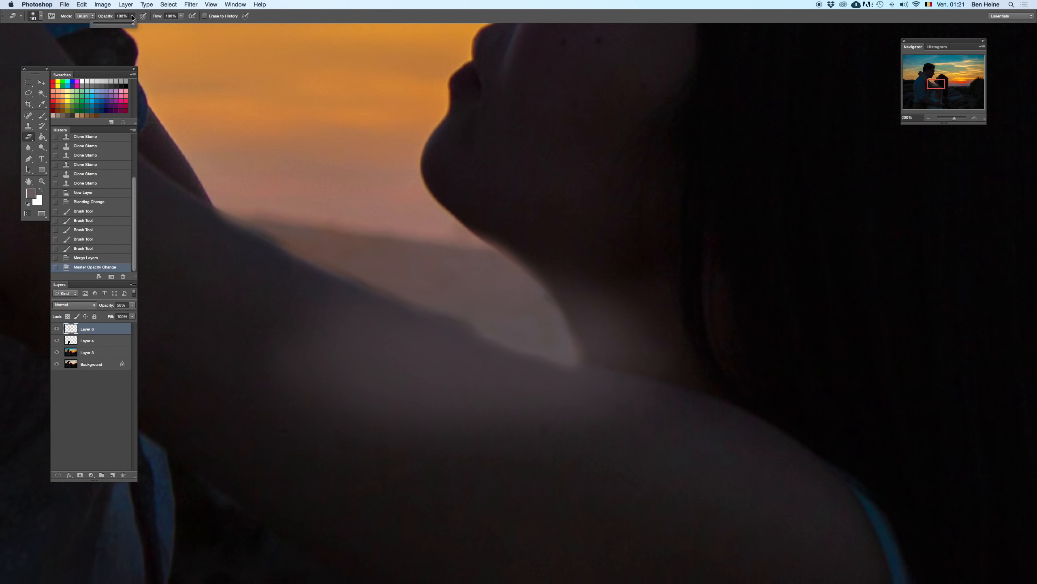
right_click(574, 213)
click(623, 277)
click(607, 239)
click(569, 210)
key(Delete)
key(super+z)
right_click(575, 227)
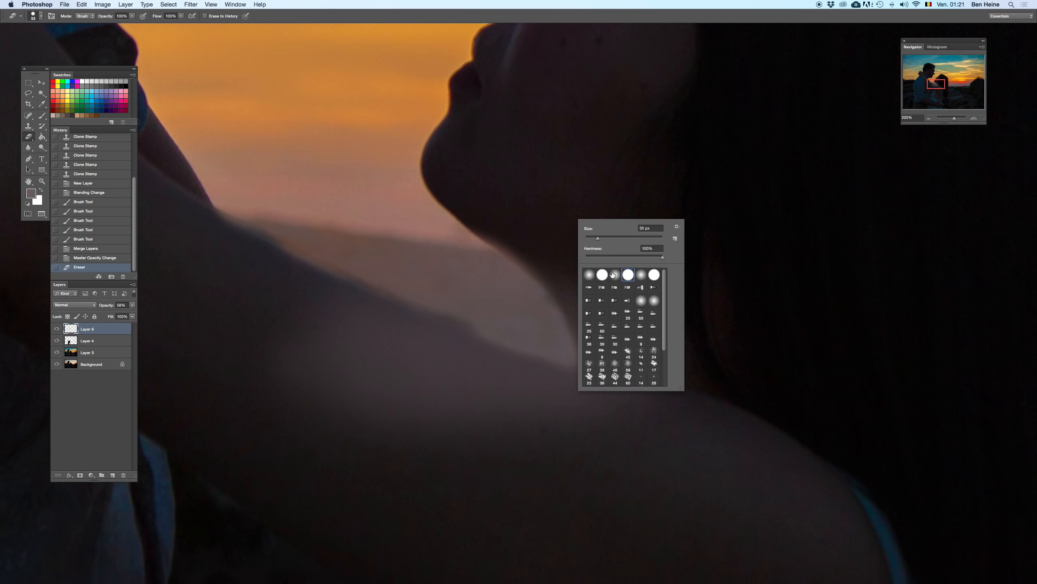
click(614, 275)
key(Return)
- Erase the cloned overspill along the underside of the woman's chin and down the front of her neck
mouse_move(507, 241)
mouse_down()
mouse_move(474, 212)
mouse_move(521, 256)
mouse_up()
key(super+z)
drag(465, 216, 477, 225)
mouse_move(475, 227)
mouse_down()
mouse_move(523, 257)
mouse_move(466, 215)
mouse_move(548, 280)
mouse_up()
drag(498, 247, 533, 269)
key(super+z)
mouse_move(474, 217)
mouse_down()
mouse_move(550, 275)
mouse_move(486, 230)
mouse_move(545, 278)
mouse_move(487, 227)
mouse_move(580, 329)
mouse_move(523, 248)
mouse_move(576, 341)
mouse_up()
drag(551, 269, 583, 378)
key(super+z)
mouse_move(563, 287)
mouse_down()
mouse_move(573, 377)
mouse_move(568, 311)
mouse_move(583, 351)
mouse_move(562, 289)
mouse_move(580, 379)
mouse_up()
key(super+z)
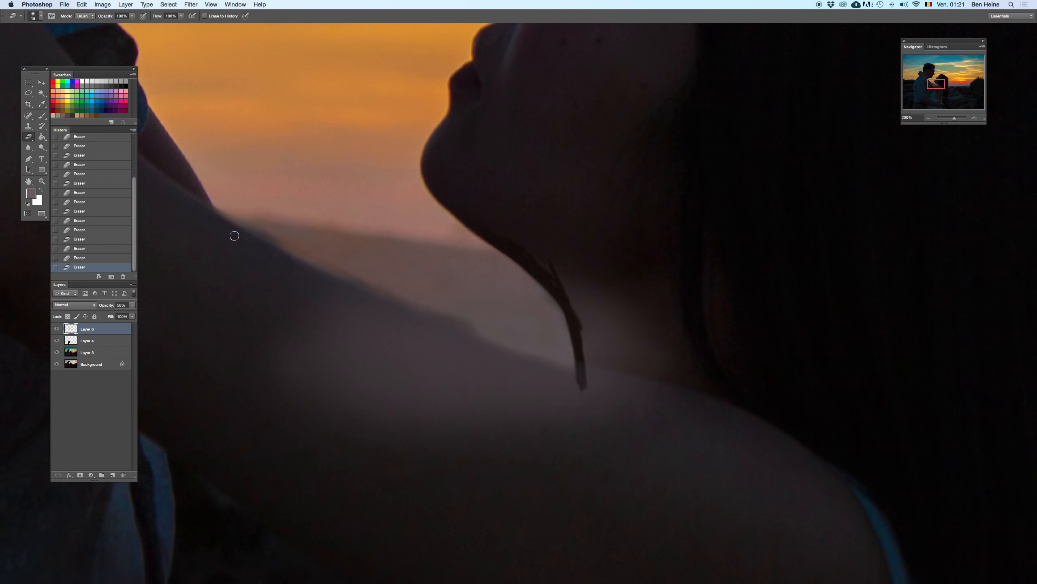
key(BackSpace)
key(super+z)
key(super+z)
key(super+z)
key(super+z)
key(super+z)
- Raise the top layer's opacity to 100% and clone sky along the upper edge of the woman's arm
key(s)
drag(417, 296, 462, 318)
key(super+z)
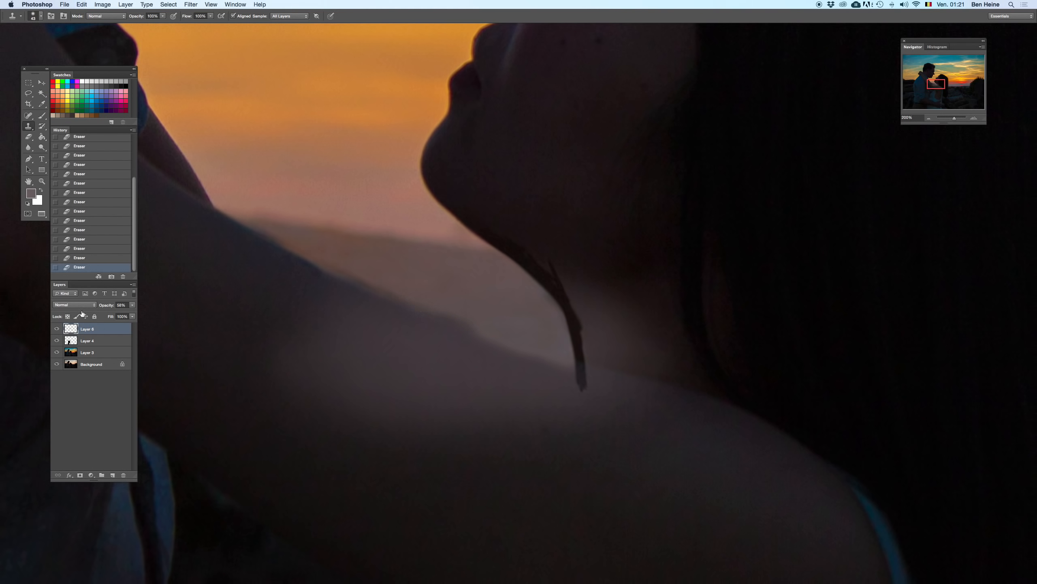
click(132, 305)
drag(135, 313, 188, 307)
mouse_move(421, 298)
mouse_down()
mouse_move(514, 336)
mouse_move(495, 323)
mouse_up()
drag(324, 260, 461, 318)
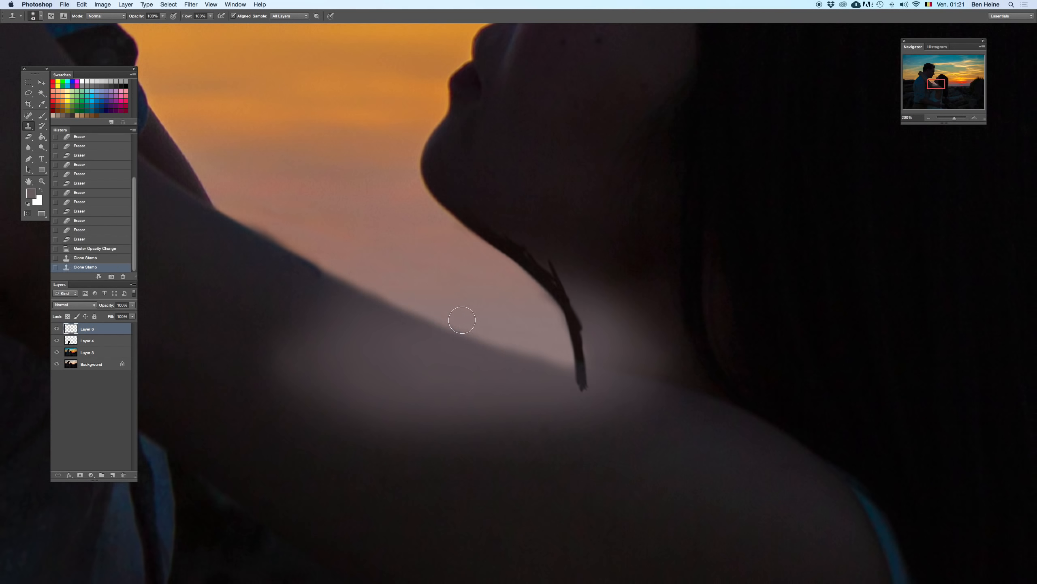
- Lower the top layer's opacity to 50% and erase the cloned overspill along the arm's upper edge
click(132, 305)
drag(133, 312, 110, 310)
key(e)
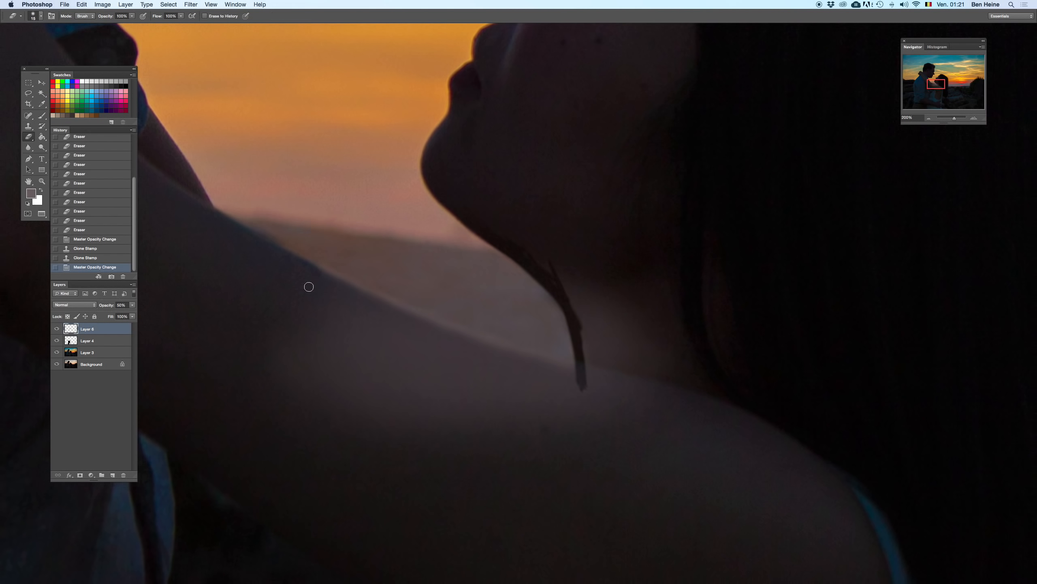
drag(364, 306, 336, 285)
key(super+z)
key(Delete)
key(super+z)
key(super+z)
mouse_move(276, 246)
mouse_down()
mouse_move(317, 273)
mouse_move(268, 243)
mouse_move(411, 315)
mouse_up()
drag(369, 295, 425, 322)
mouse_move(398, 309)
mouse_down()
mouse_move(458, 345)
mouse_move(479, 342)
mouse_up()
drag(423, 325, 471, 339)
drag(386, 308, 454, 333)
- Continue erasing the overspill along the arm up to the point where it meets the woman's neck
drag(411, 312, 510, 356)
drag(458, 333, 559, 370)
drag(498, 346, 573, 372)
drag(529, 352, 607, 367)
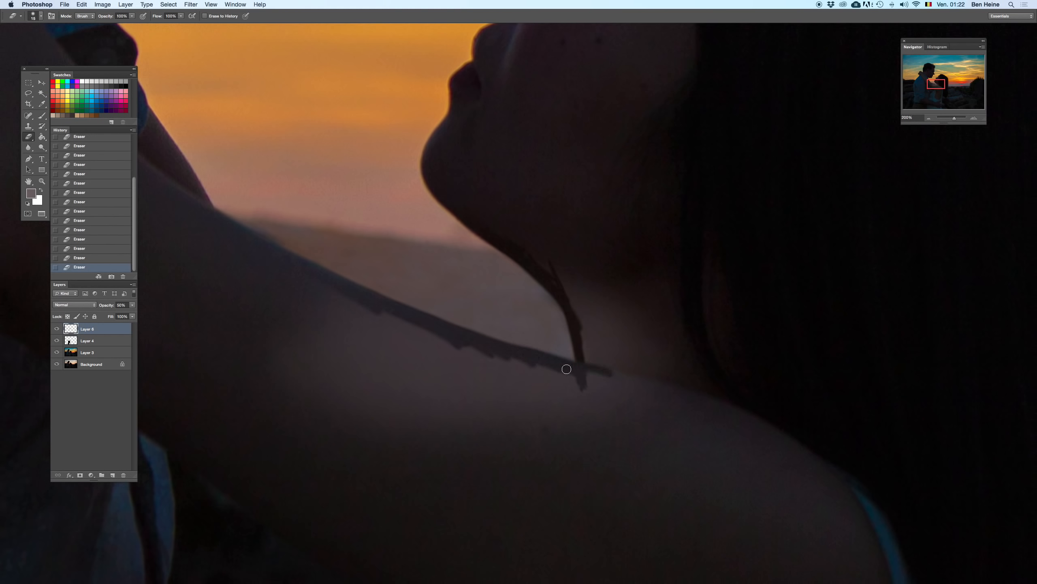
key(BackSpace)
key(super+z)
key(super+z)
key(super+z)
key(super+z)
key(super+z)
key(super+z)
key(super+z)
- Restore the top layer's opacity to 100% and erase the leftover haze over the neck and arm with a larger brush
click(133, 315)
drag(133, 309, 134, 309)
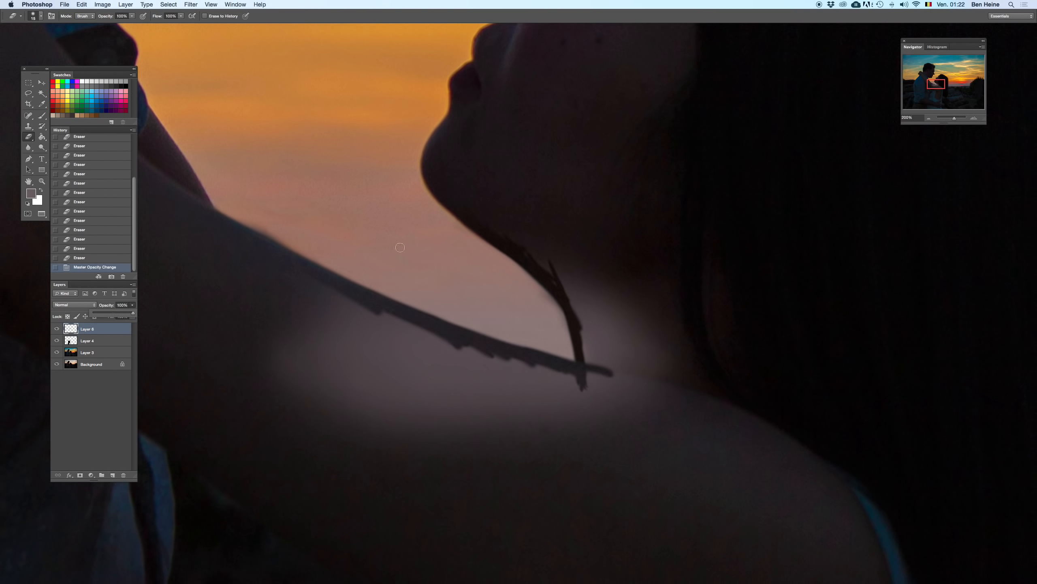
right_click(621, 250)
click(620, 254)
click(614, 254)
mouse_move(519, 218)
mouse_down()
mouse_move(522, 207)
mouse_move(598, 294)
mouse_move(625, 412)
mouse_up()
mouse_move(275, 280)
mouse_down()
mouse_move(386, 350)
mouse_move(571, 406)
mouse_move(493, 384)
mouse_move(369, 388)
mouse_up()
mouse_move(302, 339)
mouse_down()
mouse_move(262, 348)
mouse_move(321, 405)
mouse_move(718, 531)
mouse_move(755, 490)
mouse_up()
- Examine the whole photo to check the cleaned sky between the couple's faces
click(928, 118)
click(927, 118)
click(928, 118)
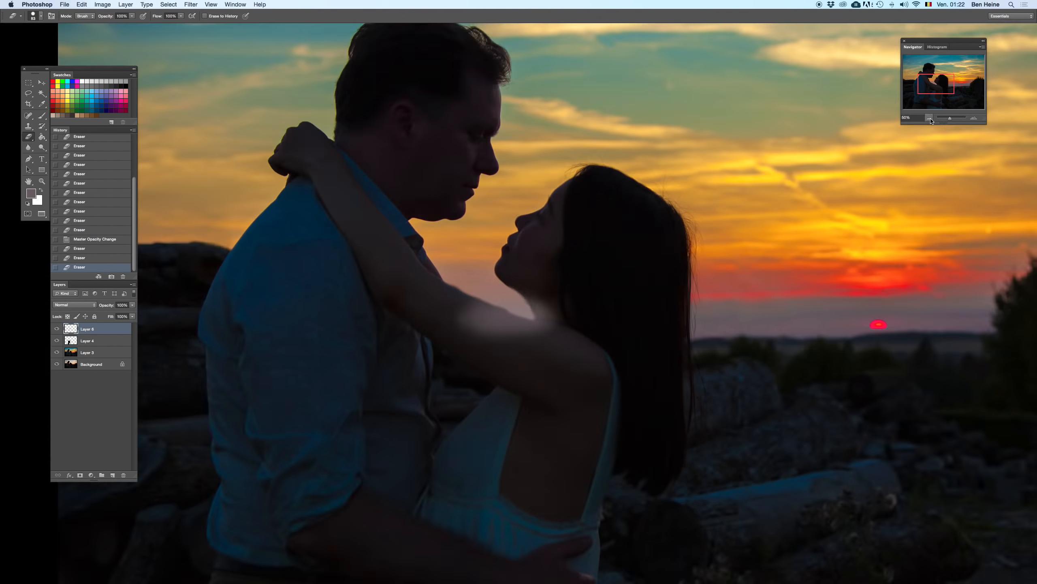
click(928, 119)
click(928, 119)
key(Delete)
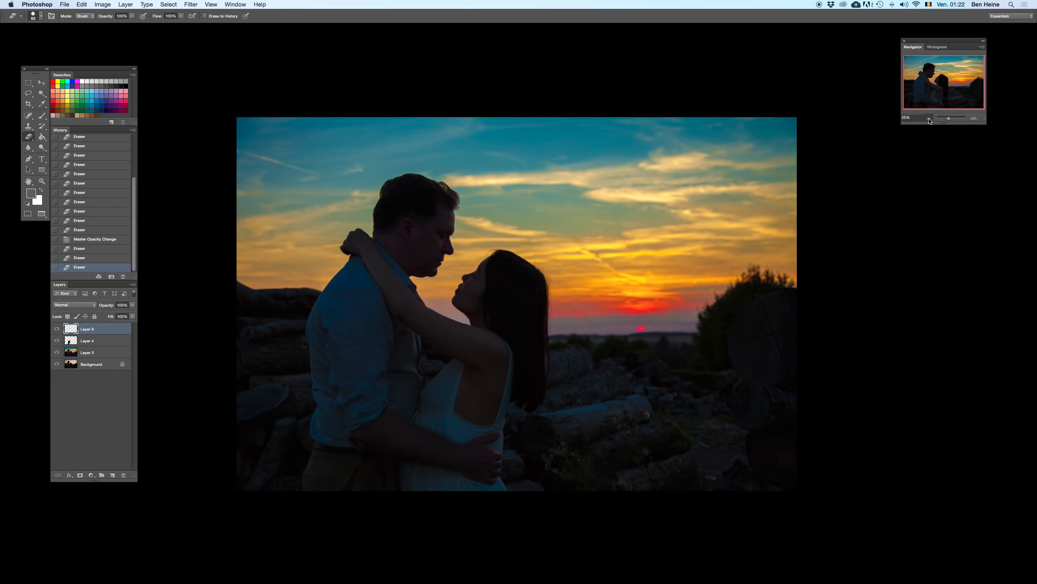
click(929, 118)
key(super+z)
key(super+z)
key(super+z)
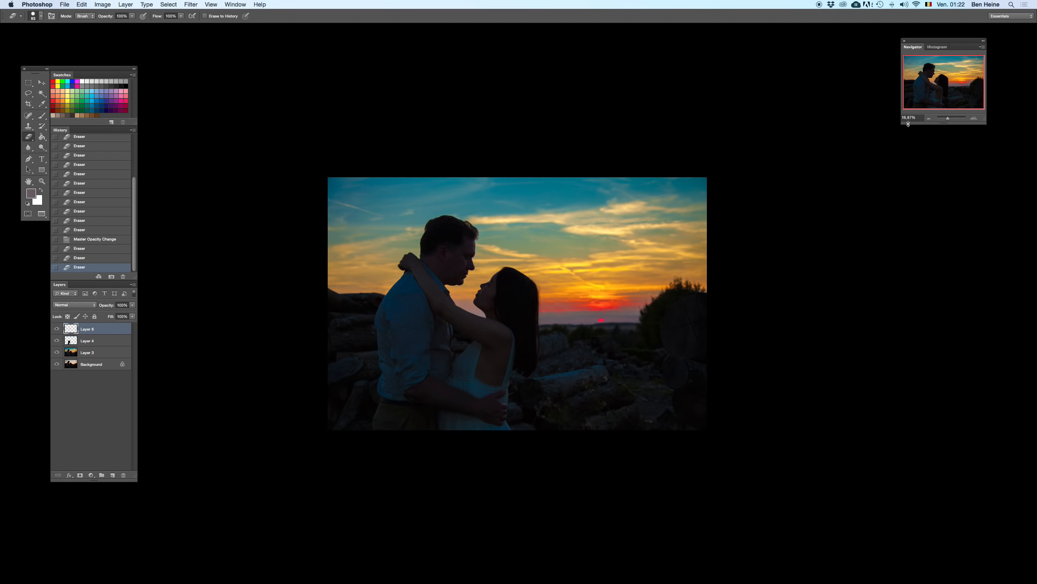
- Clone sky with a small soft brush over the rough part of the arm's upper edge beside the shirt collar
click(974, 119)
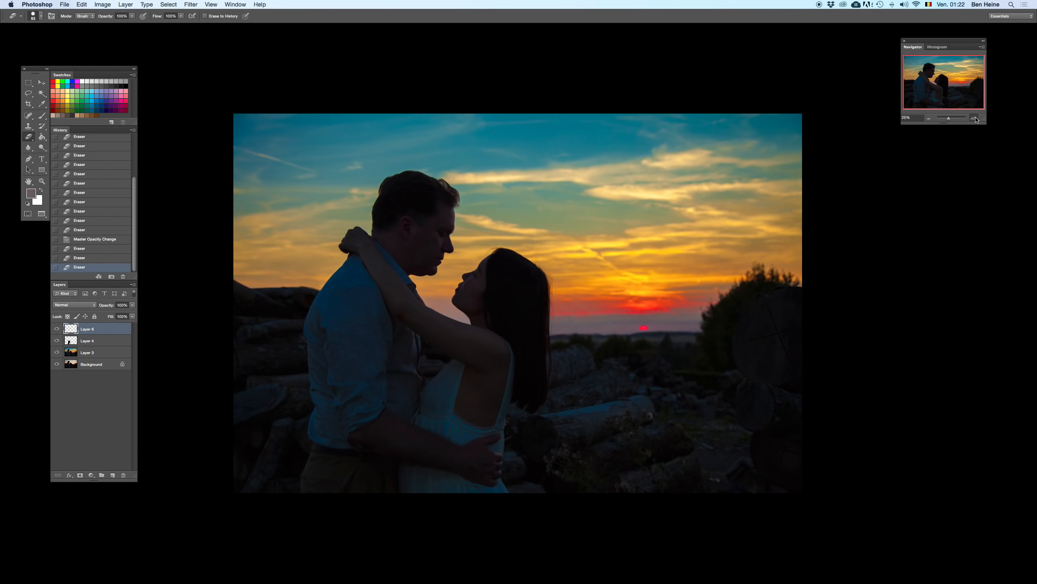
click(974, 119)
click(974, 119)
click(974, 119)
click(974, 119)
click(974, 118)
drag(349, 294, 647, 281)
key(s)
right_click(412, 294)
drag(456, 306, 445, 294)
right_click(410, 280)
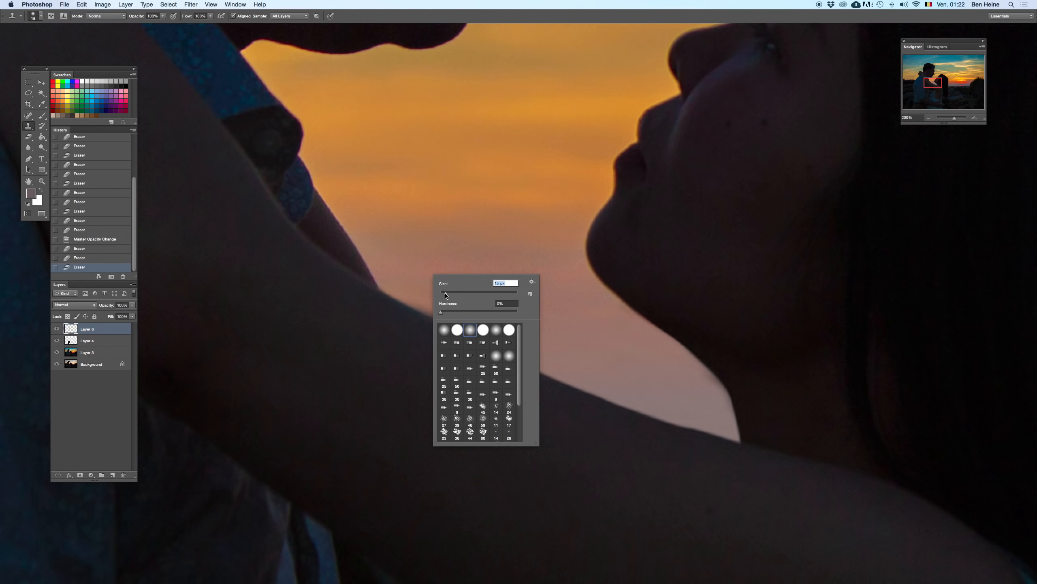
key(Return)
drag(395, 290, 465, 326)
drag(418, 302, 464, 325)
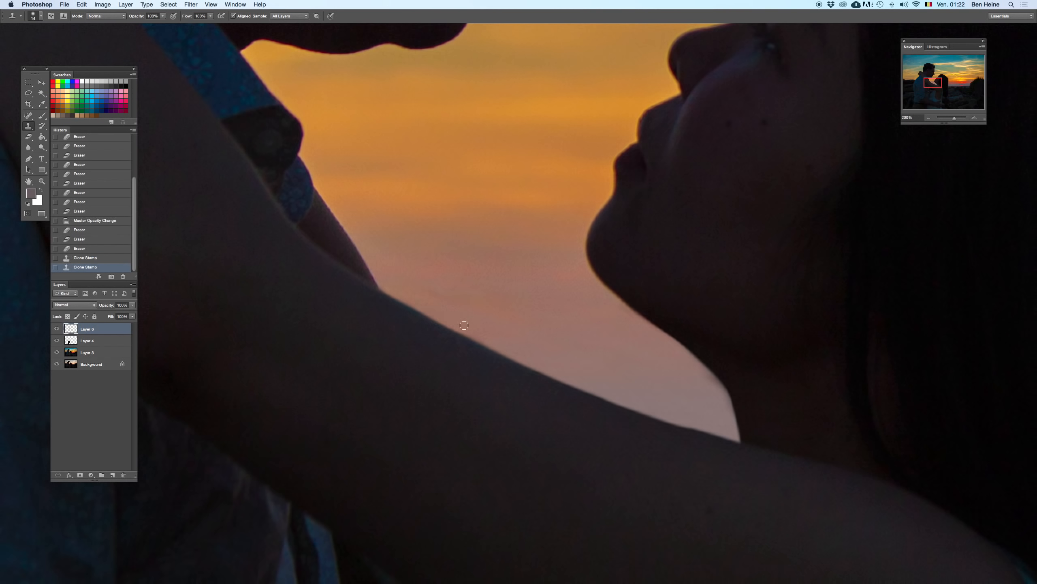
- Touch up the arm's upper edge with the Clone Stamp, including where it meets the woman's neck
click(444, 316)
key(super+z)
key(super+z)
alt+click(676, 419)
drag(690, 429, 734, 438)
key(super+z)
key(super+z)
key(super+z)
key(super+z)
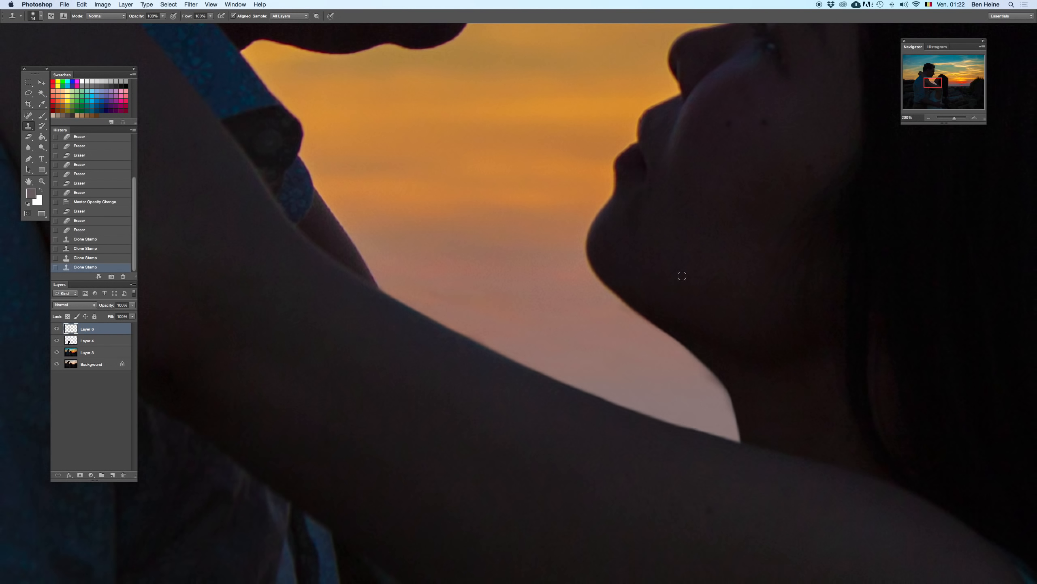
- Clone out the small dark spots on the woman's cheek
click(930, 119)
click(930, 119)
click(930, 119)
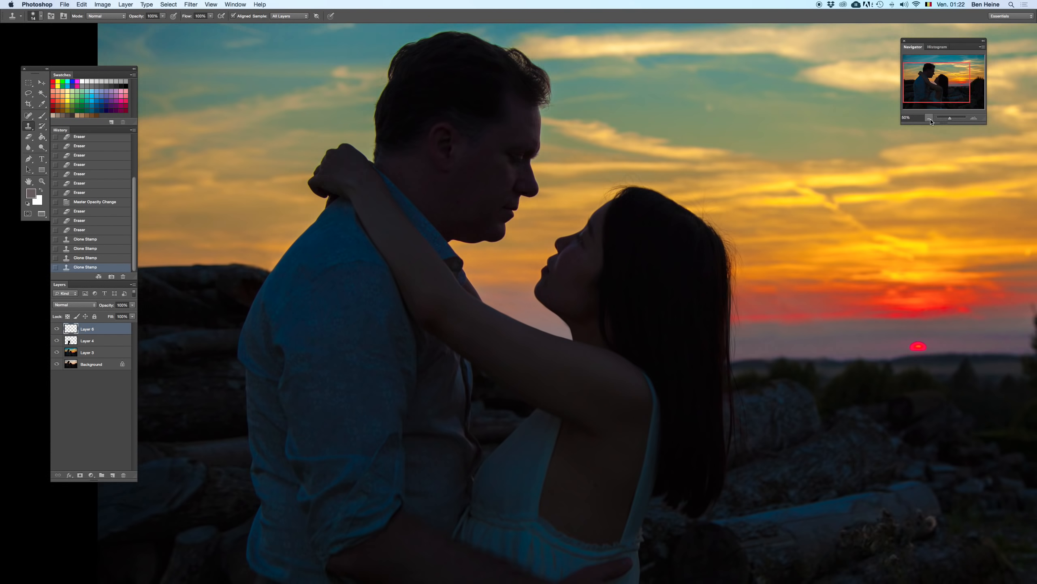
click(977, 117)
click(977, 117)
click(978, 118)
drag(954, 118, 954, 119)
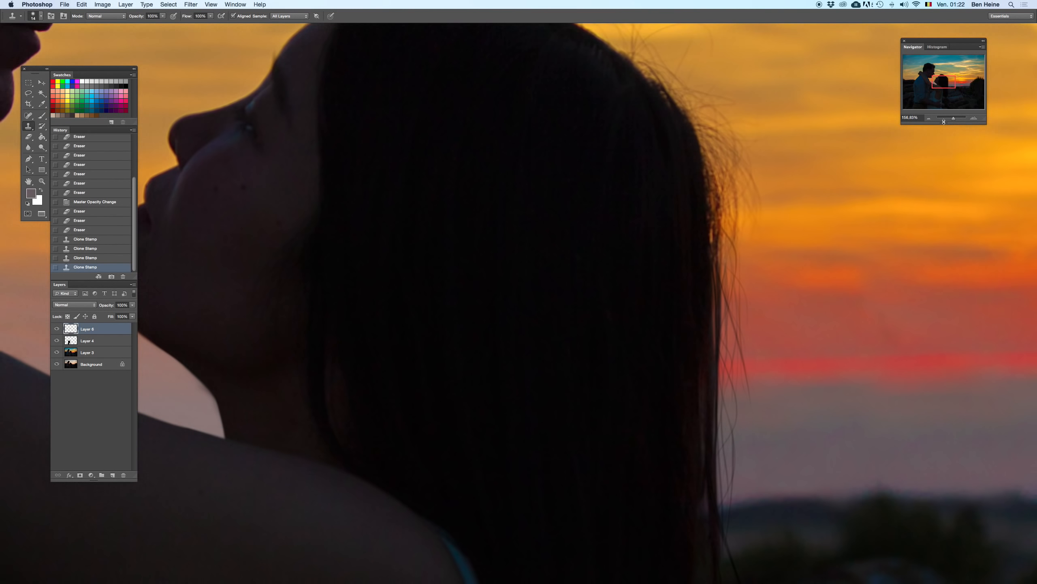
drag(944, 82, 936, 80)
drag(613, 277, 612, 278)
click(584, 273)
click(648, 304)
click(652, 254)
key(BackSpace)
key(super+z)
key(super+z)
key(super+z)
- Clone sky over the bulge beneath the man's jaw to flatten the line between chin and collar
scroll(592, 302, up, 6)
scroll(592, 303, left, 7)
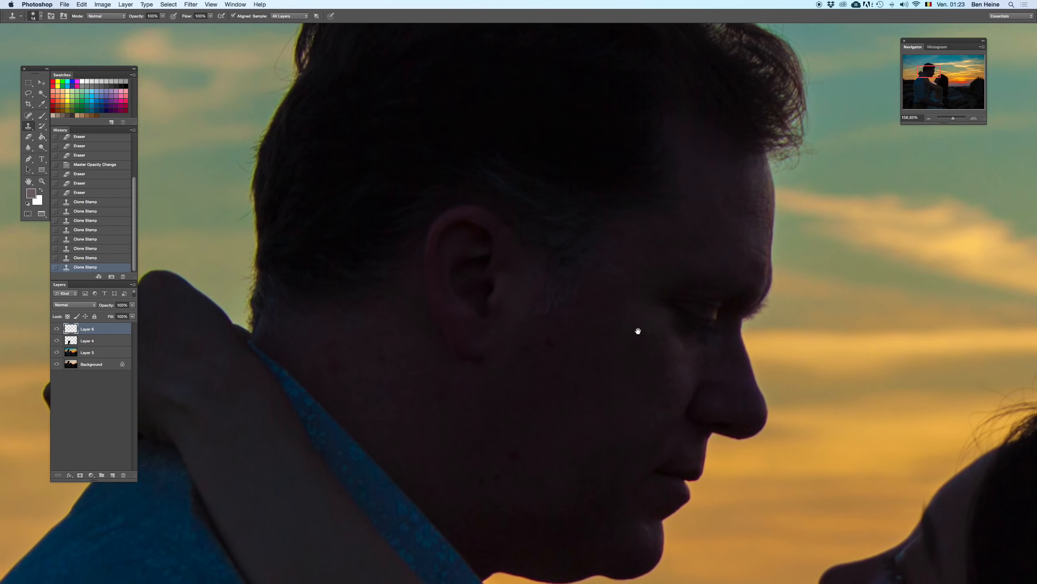
scroll(645, 229, down, 4)
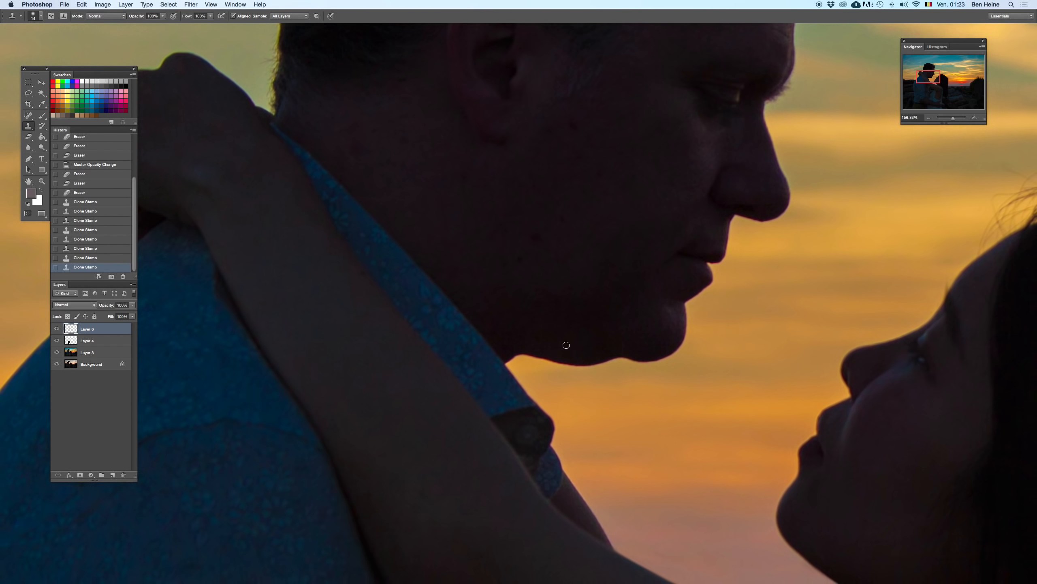
right_click(645, 362)
drag(663, 381, 543, 356)
alt+click(632, 370)
key(super+z)
mouse_move(611, 358)
mouse_down()
mouse_move(519, 362)
mouse_move(530, 353)
mouse_move(519, 358)
mouse_move(548, 357)
mouse_move(509, 365)
mouse_move(547, 362)
mouse_up()
click(521, 356)
key(super+z)
key(super+z)
key(super+z)
- Refine the man's reshaped lower jawline using a smaller Clone Stamp brush
alt+click(534, 362)
key(super+z)
key(super+z)
key(super+z)
right_click(609, 346)
drag(633, 361, 630, 362)
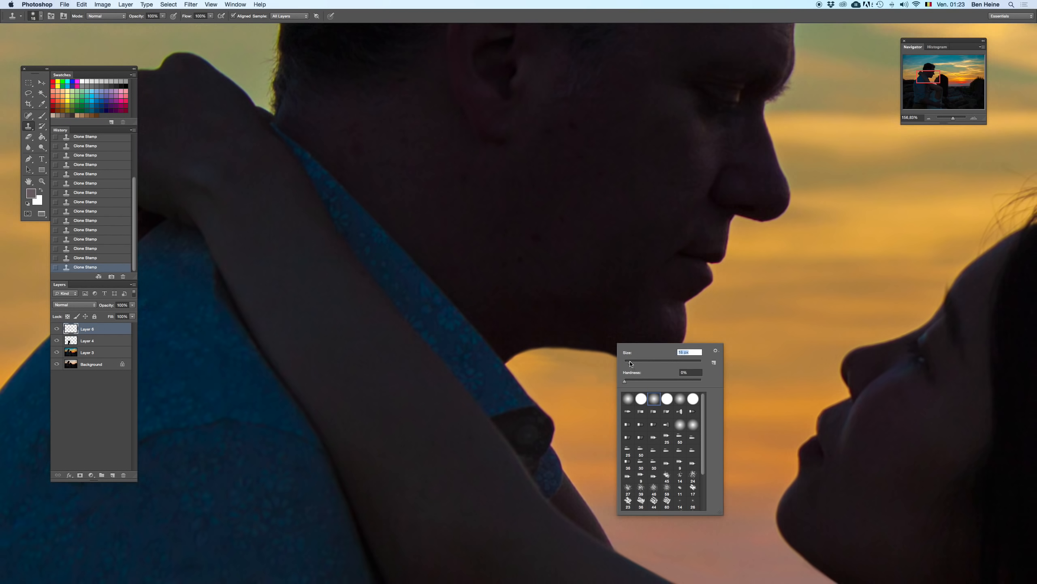
key(Return)
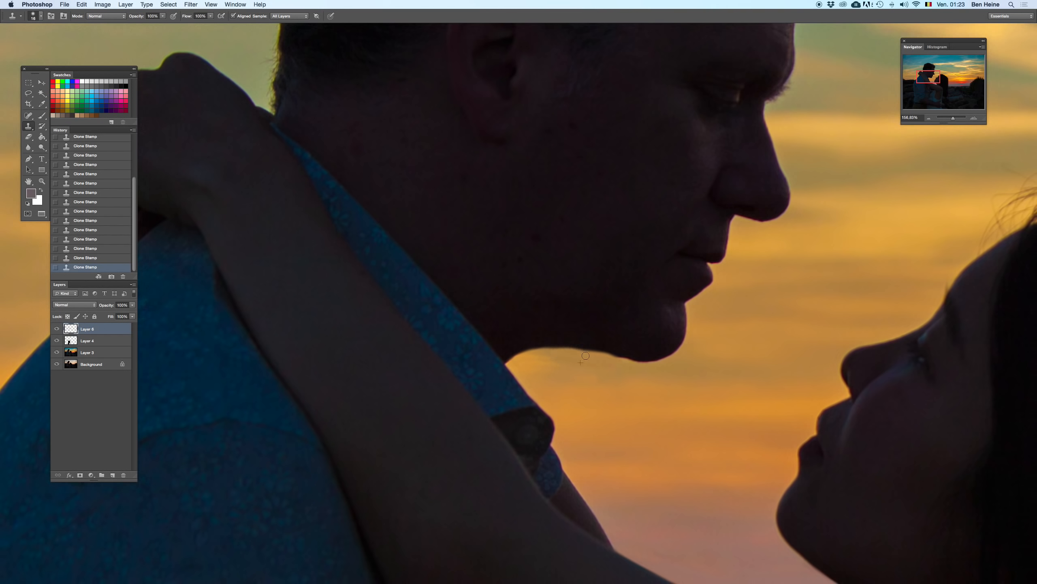
key(super+z)
click(591, 355)
- Examine the whole photo and both faces up close to check the reshaped jawline
drag(953, 118, 947, 118)
click(974, 118)
click(974, 117)
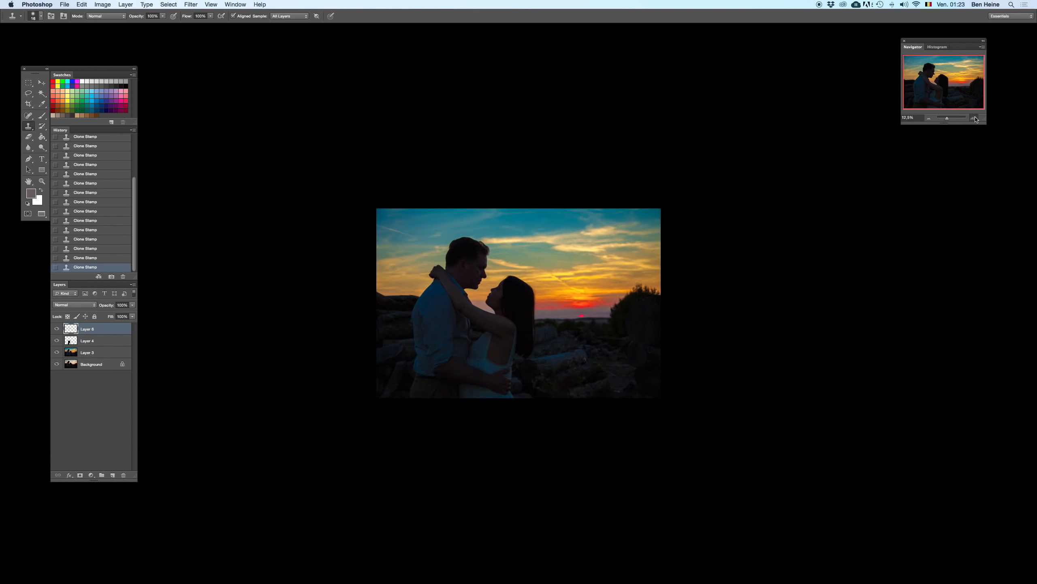
click(974, 118)
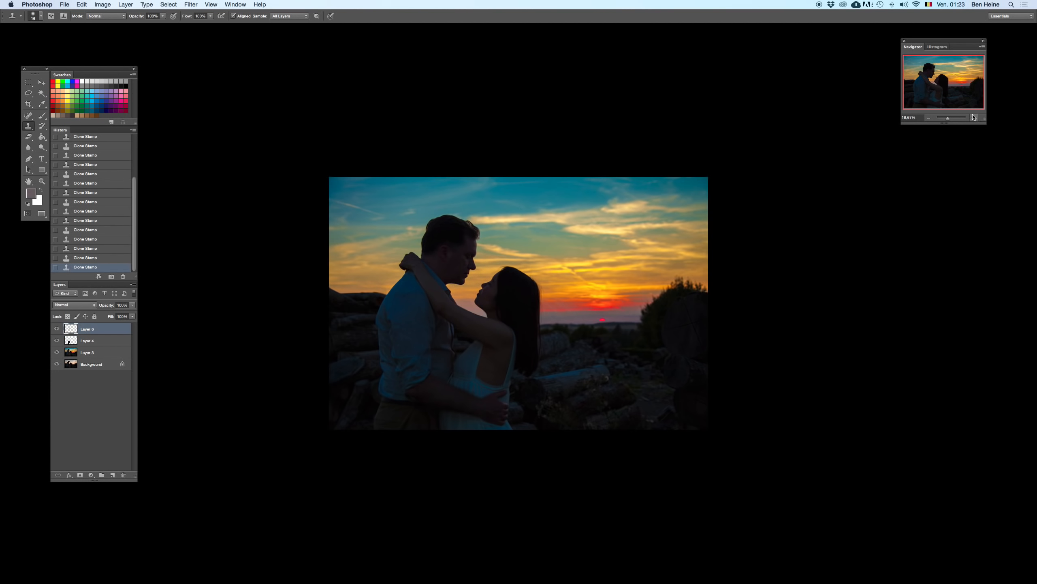
click(974, 117)
click(974, 117)
click(974, 117)
click(974, 117)
click(974, 118)
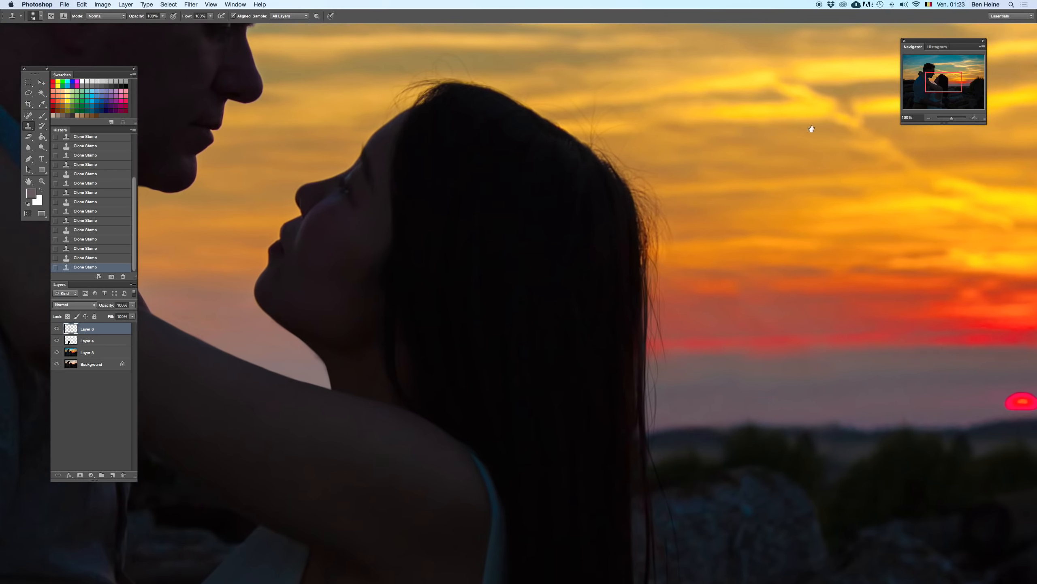
scroll(812, 130, left, 10)
scroll(811, 129, up, 5)
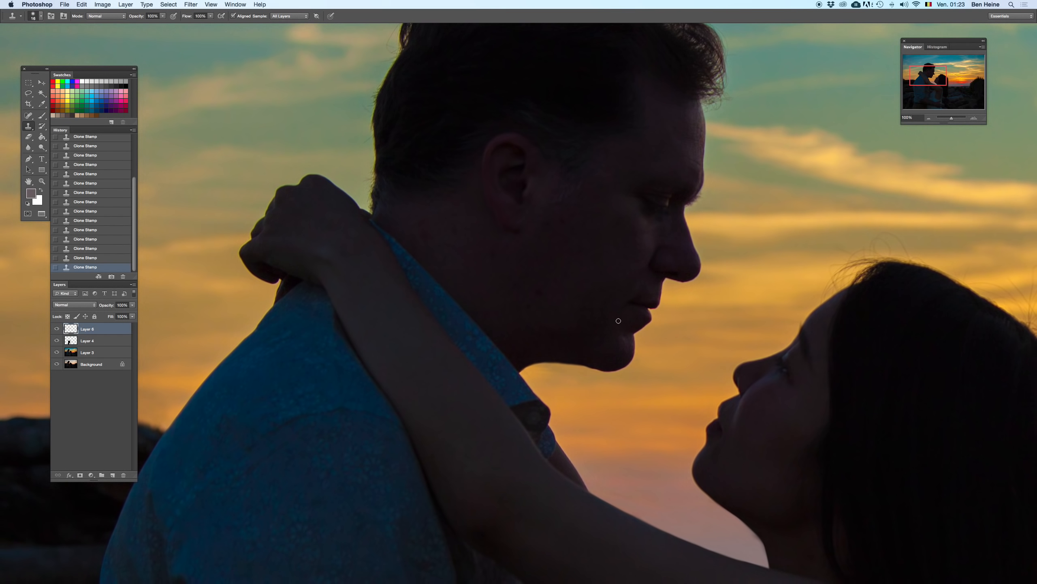
- Clone dark skin with a smaller brush along the lower edge of the man's jaw to smooth its outline
click(974, 118)
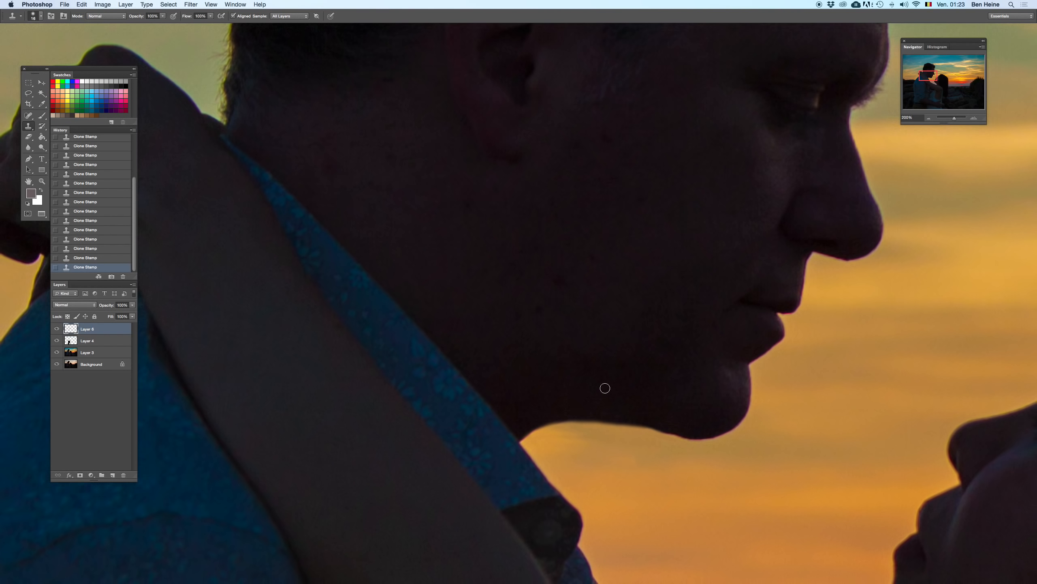
right_click(606, 388)
drag(619, 408, 651, 430)
alt+click(565, 406)
key(super+z)
alt+click(578, 401)
drag(570, 415, 685, 431)
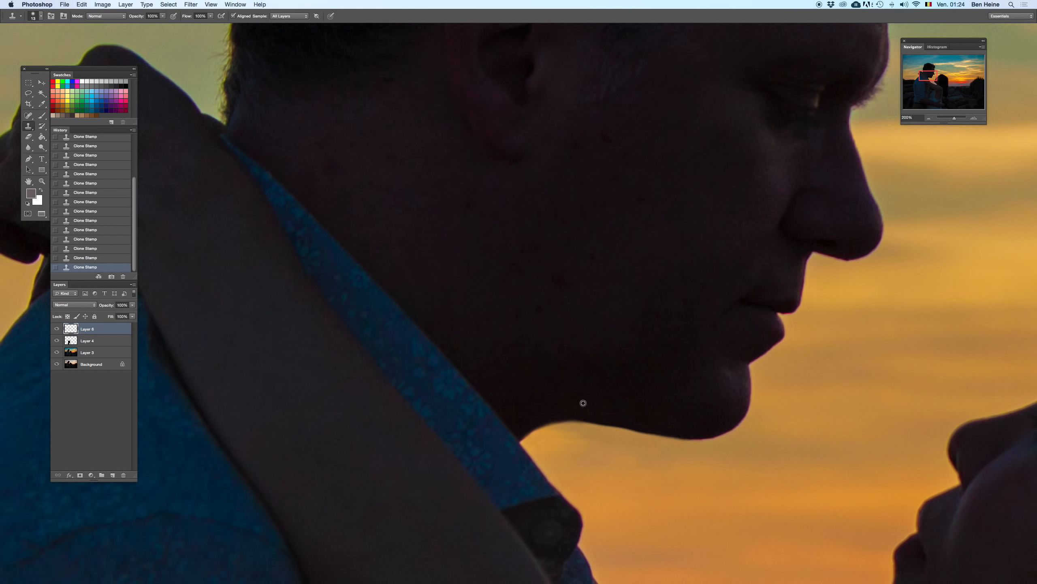
- Clone along the underside of the man's jaw toward the chin, then toggle the last stroke off and on to compare
drag(542, 419, 684, 434)
mouse_move(639, 424)
mouse_down()
mouse_move(719, 429)
mouse_move(626, 423)
mouse_move(681, 439)
mouse_move(706, 428)
mouse_move(661, 433)
mouse_move(697, 434)
mouse_up()
key(super+z)
key(super+z)
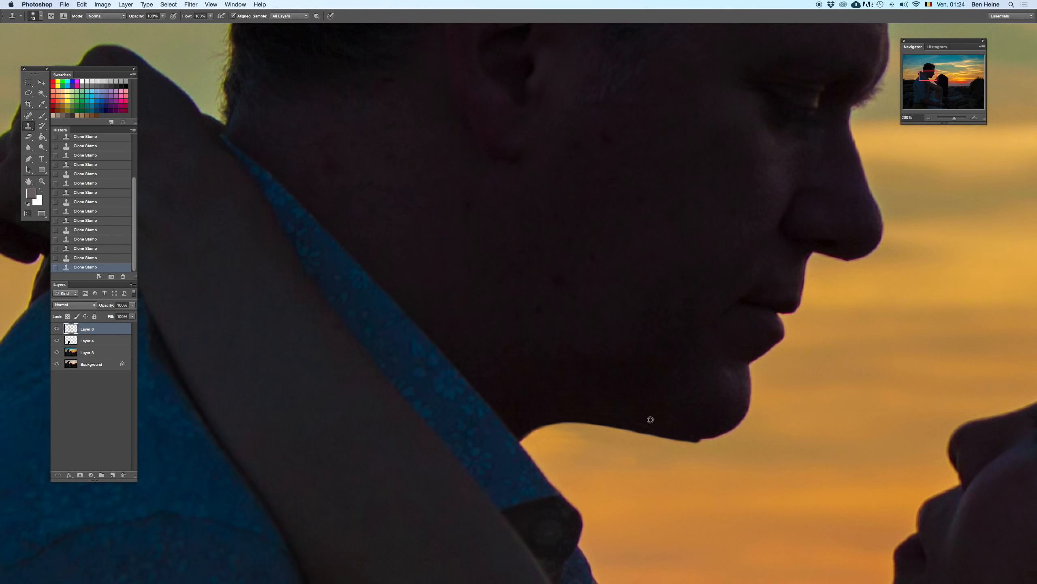
- Compare the jawline with and without the retouch by temporarily deleting its layer and restoring it, then view the whole photo
key(super+z)
key(super+z)
key(super+z)
key(super+z)
key(super+z)
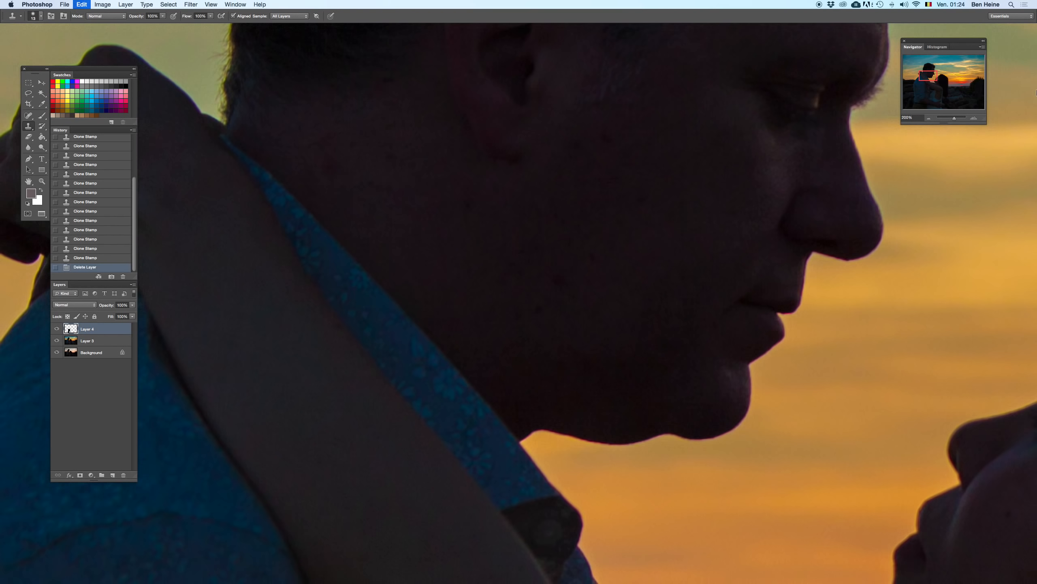
mouse_move(953, 119)
mouse_down()
mouse_move(938, 119)
mouse_move(948, 119)
mouse_up()
key(Delete)
key(super+z)
key(super+z)
key(super+z)
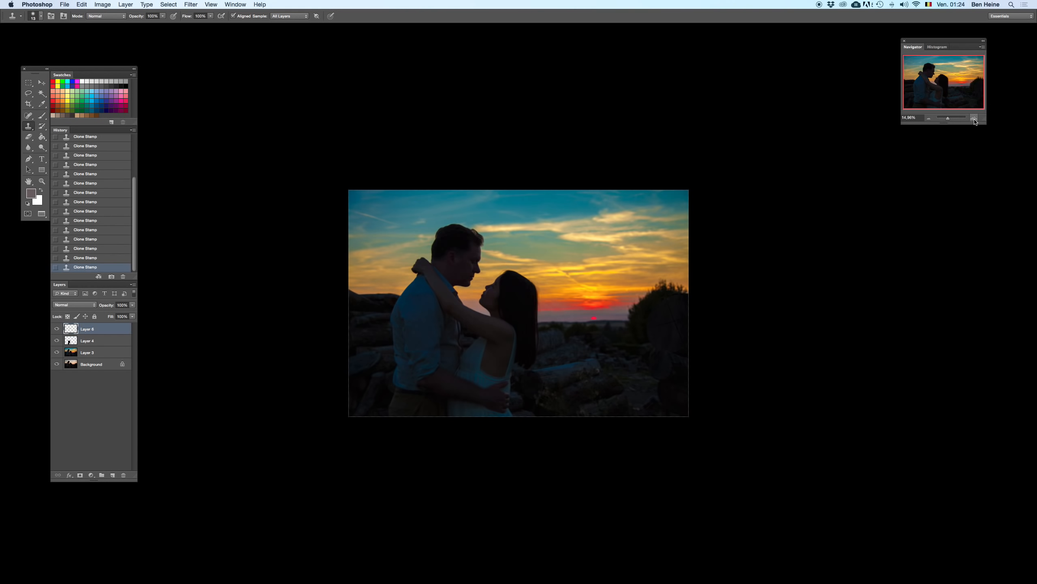
- Resize the soft Clone Stamp brush and retouch the hair outline at the upper back of the man's head
click(974, 118)
click(974, 117)
click(974, 118)
click(974, 118)
click(974, 118)
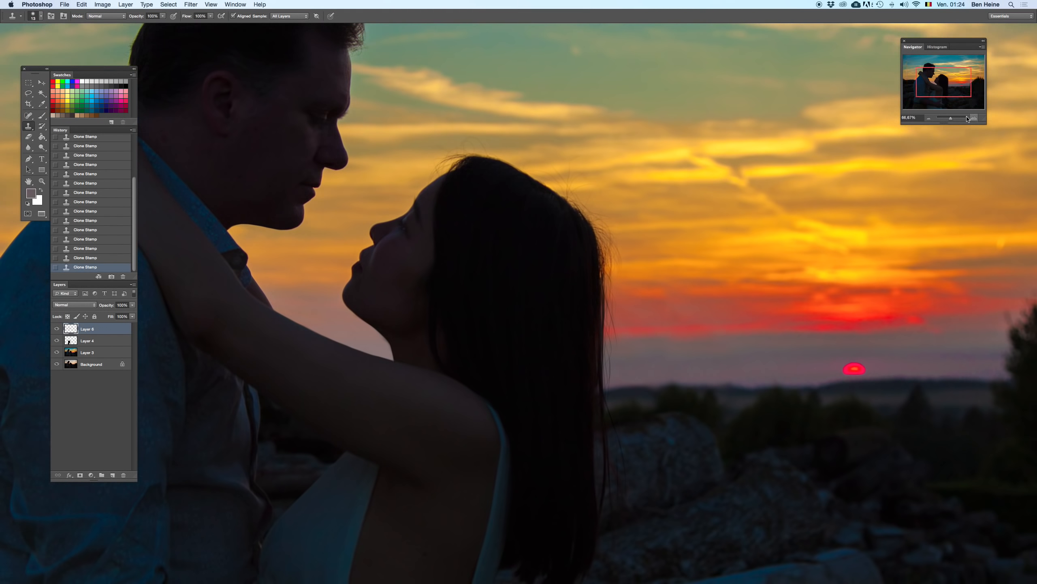
click(974, 118)
scroll(556, 271, up, 8)
scroll(556, 271, left, 8)
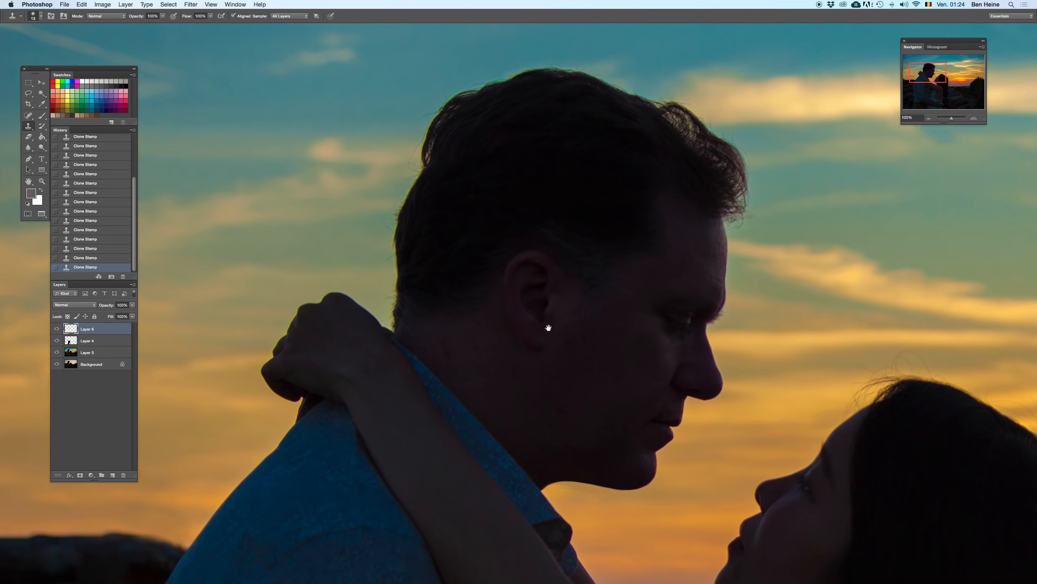
right_click(435, 181)
drag(466, 188, 469, 191)
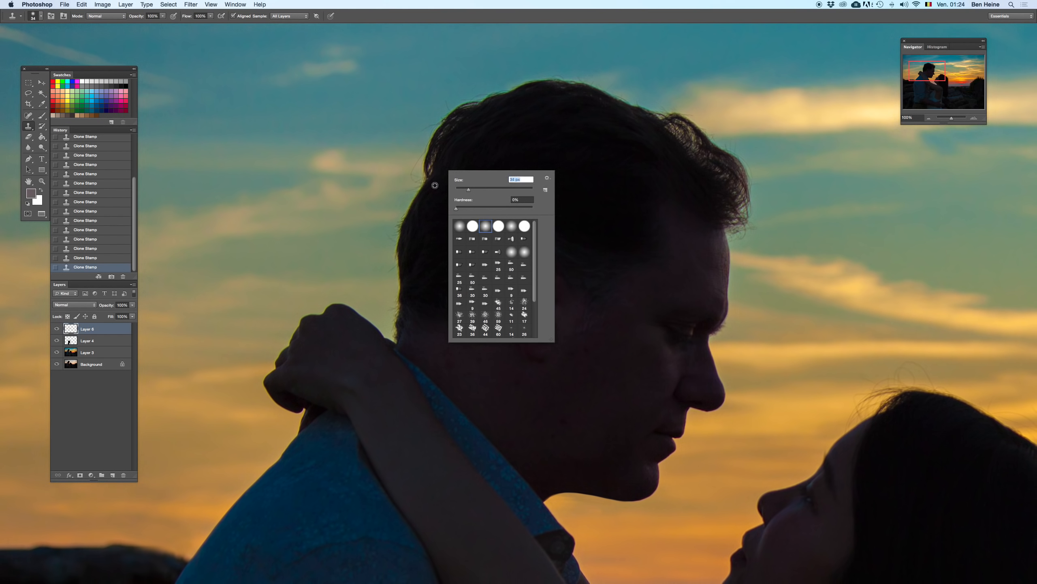
click(440, 154)
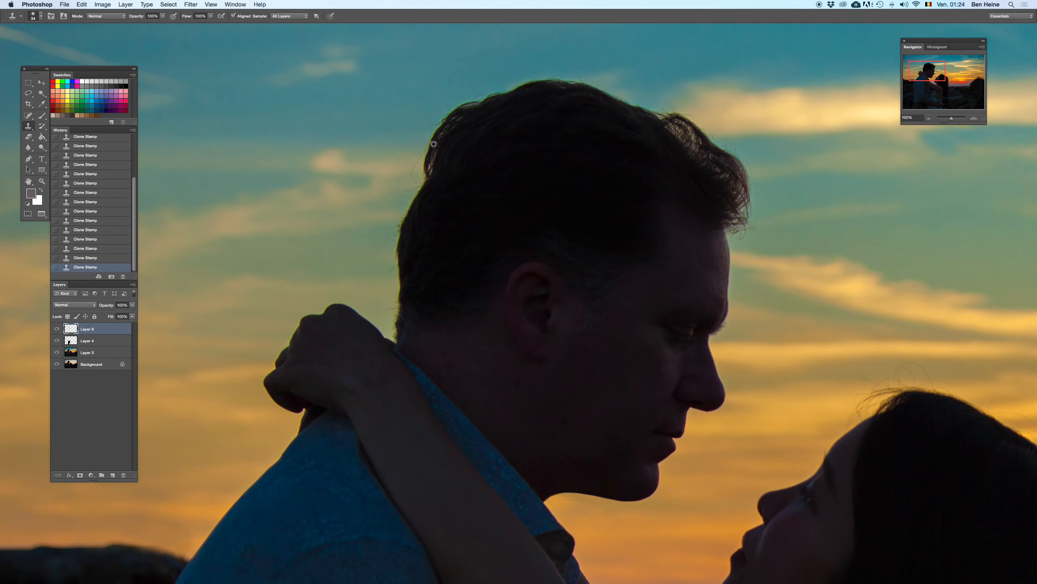
drag(419, 179, 427, 182)
- Retouch the hair edge at the back of the man's head with reduced brush size and opacity, undoing the last stroke
right_click(470, 143)
drag(478, 163, 476, 164)
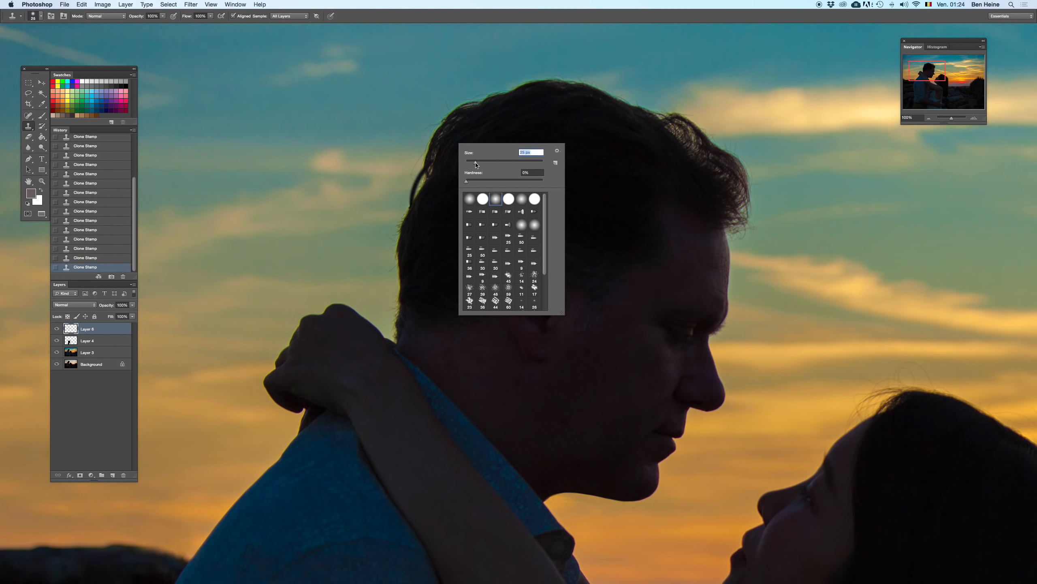
key(Return)
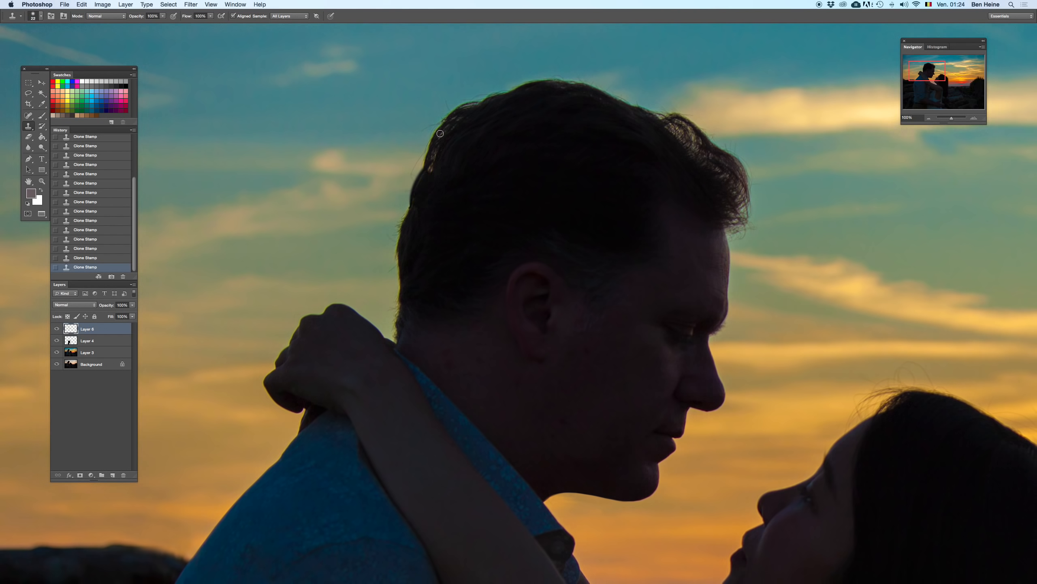
right_click(448, 151)
drag(479, 162, 477, 163)
key(Return)
click(163, 15)
drag(161, 27, 148, 27)
key(Return)
drag(407, 212, 406, 197)
drag(405, 215, 407, 169)
key(super+z)
- Reduce the Clone Stamp brush to 7 px and add a new layer in Color blend mode
drag(163, 15, 148, 27)
right_click(480, 157)
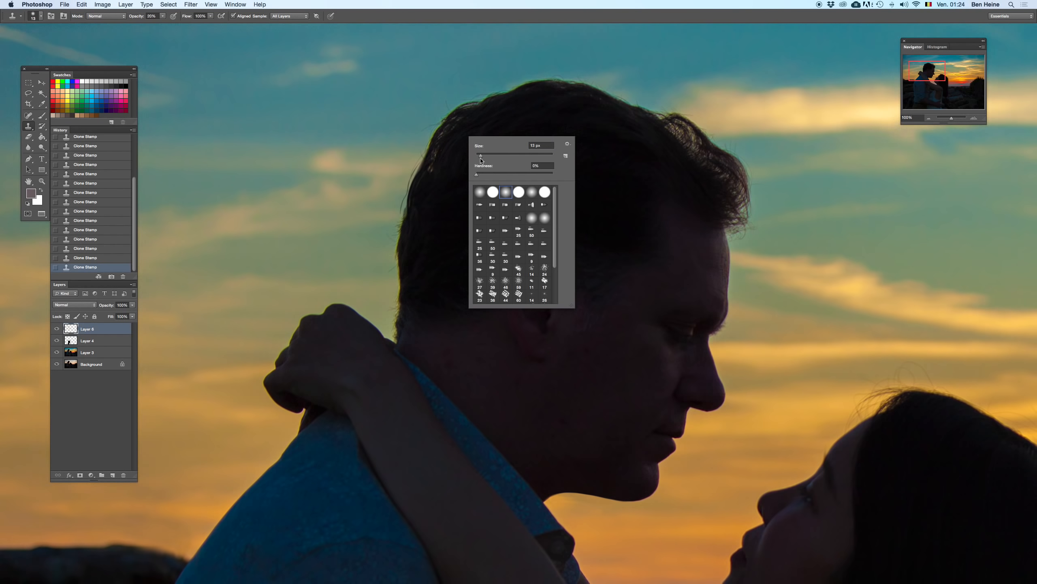
drag(481, 158, 477, 158)
key(Return)
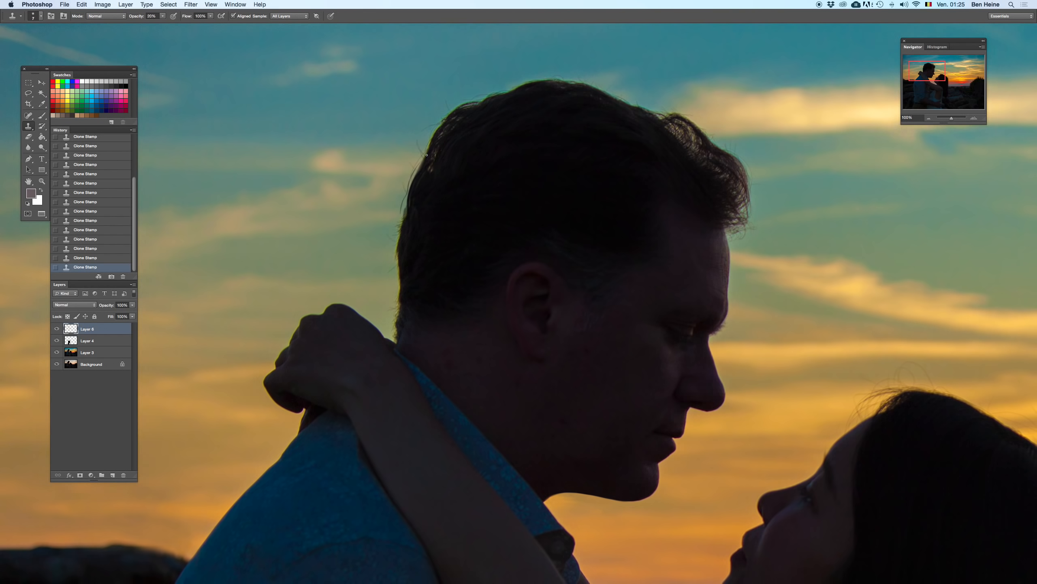
click(975, 118)
drag(349, 147, 503, 262)
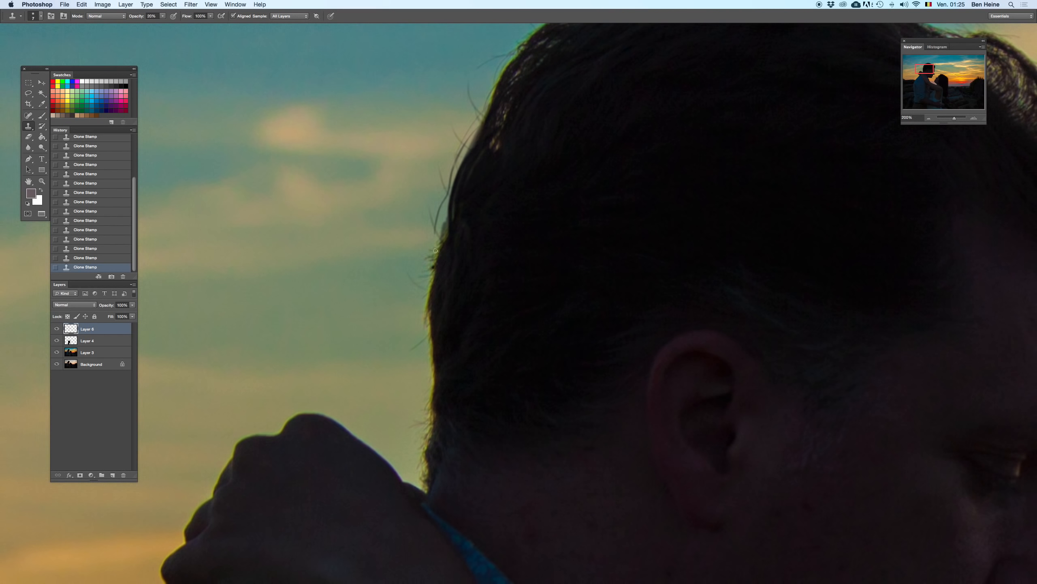
drag(430, 386, 605, 259)
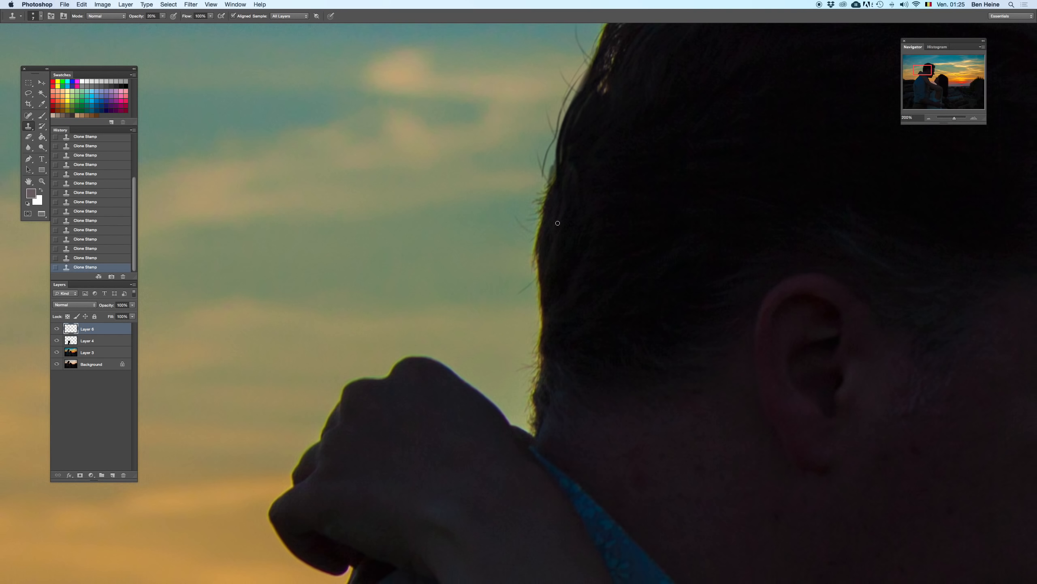
click(975, 119)
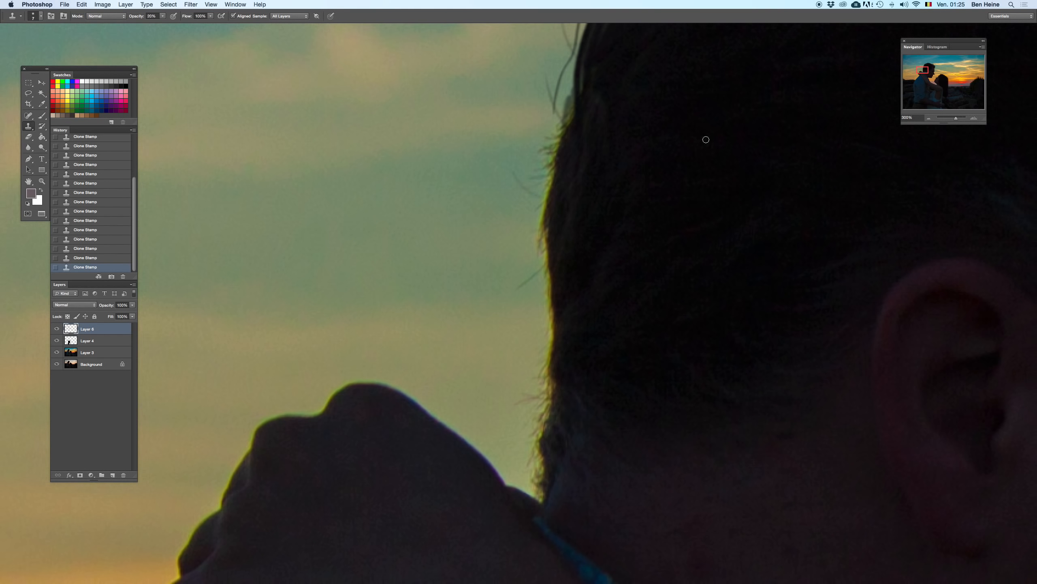
click(113, 475)
click(89, 304)
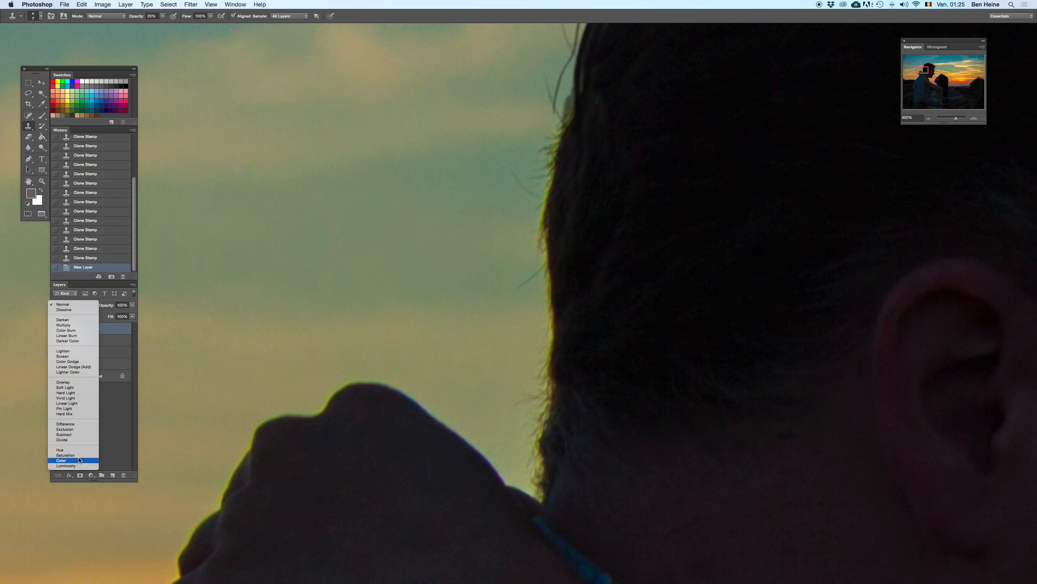
click(79, 460)
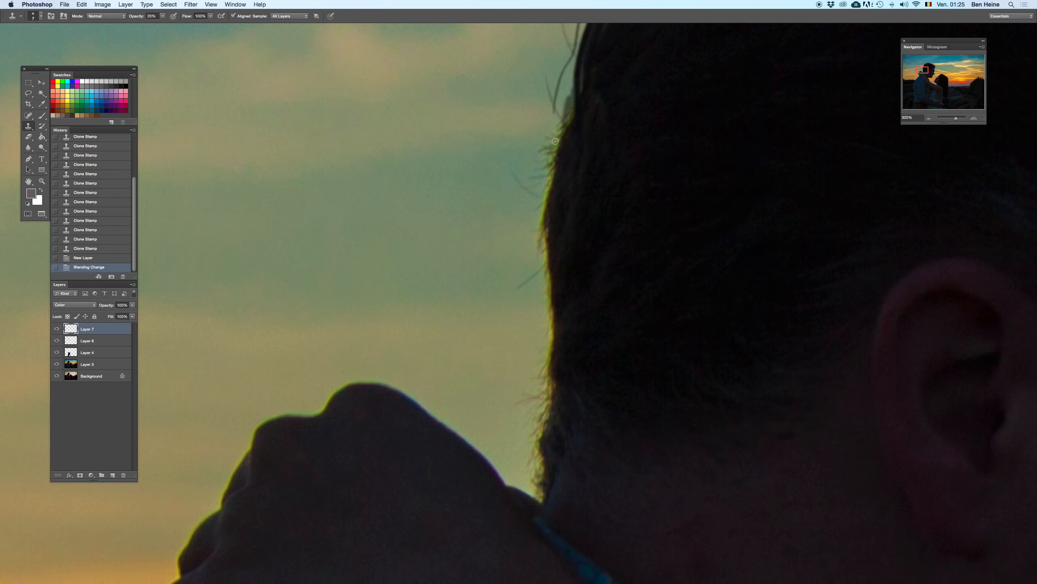
- Raise the Clone Stamp opacity and clone sky color over the yellow-green fringe along the back of the man's head
drag(162, 16, 185, 26)
drag(544, 128, 558, 135)
drag(544, 368, 513, 278)
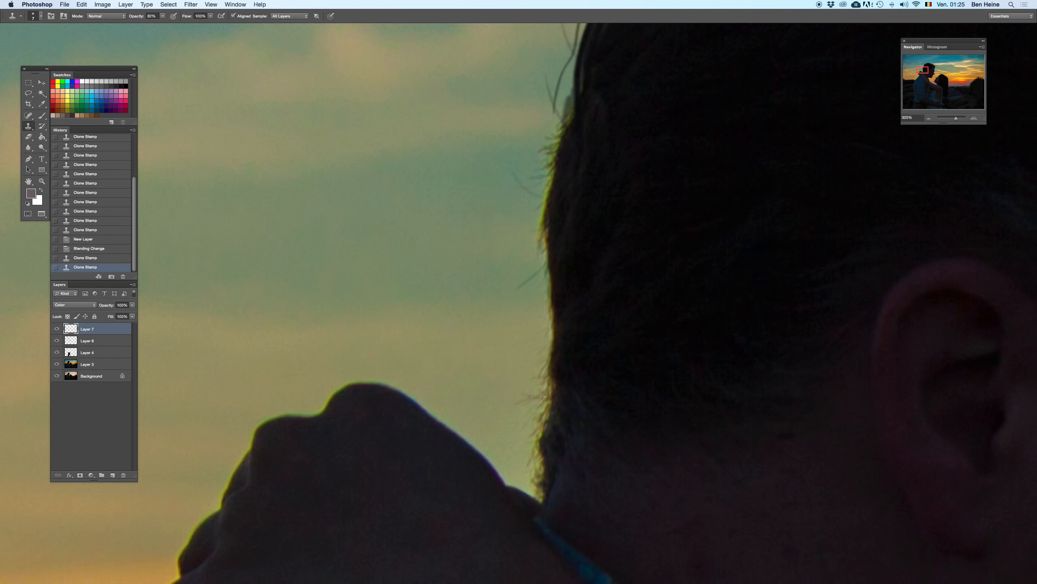
drag(539, 486, 538, 484)
drag(507, 222, 455, 300)
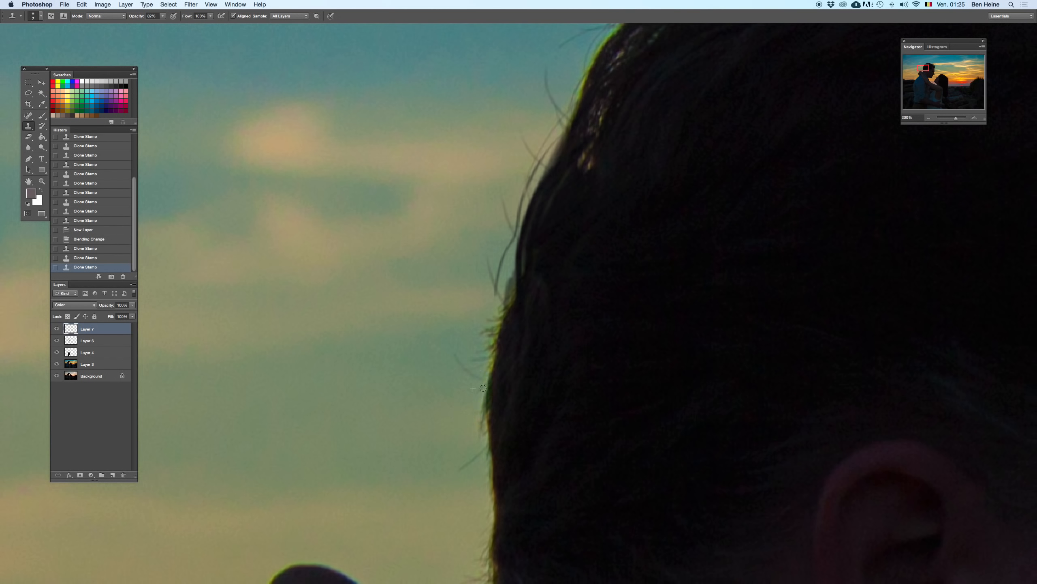
click(485, 422)
click(502, 310)
- Clone sky color over the green fringe along the upper back curve of the man's hair
scroll(507, 304, up, 10)
click(402, 548)
click(478, 292)
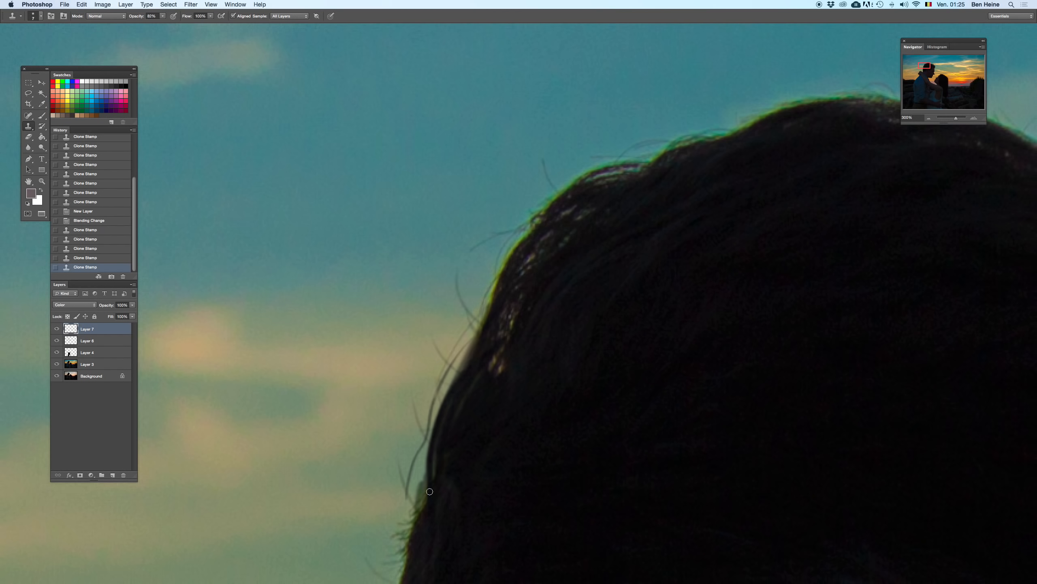
click(413, 535)
click(510, 249)
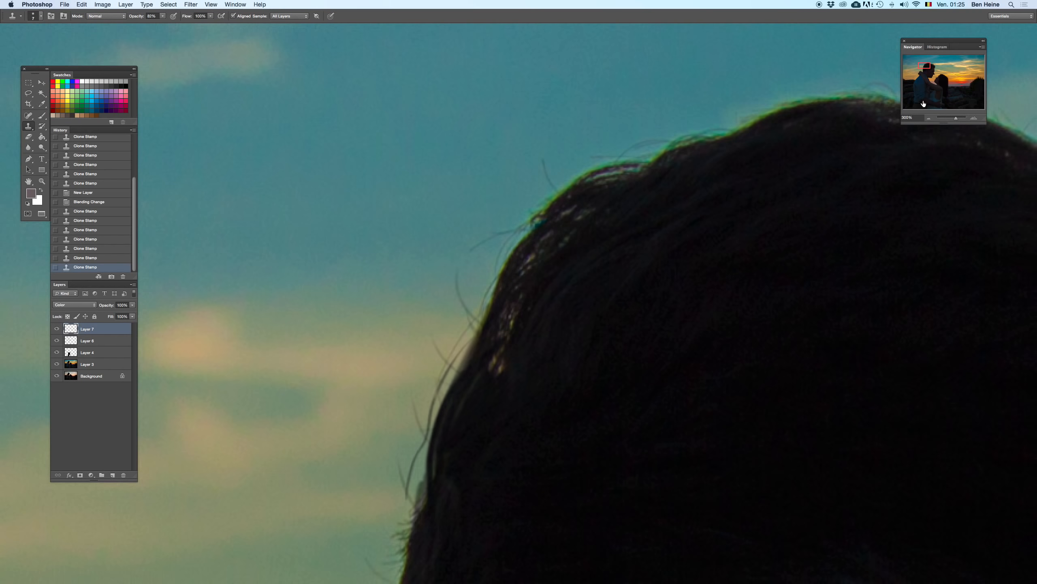
click(974, 117)
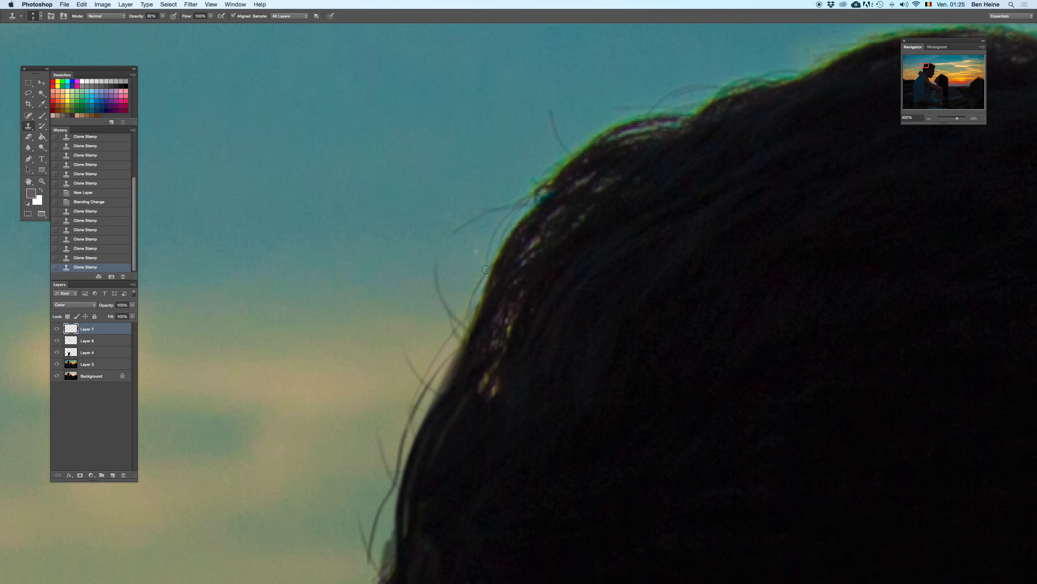
click(529, 195)
drag(529, 196, 472, 288)
- Enlarge the Clone Stamp brush and neutralize the green fringe where the back of the man's hair rises to the crown
right_click(496, 219)
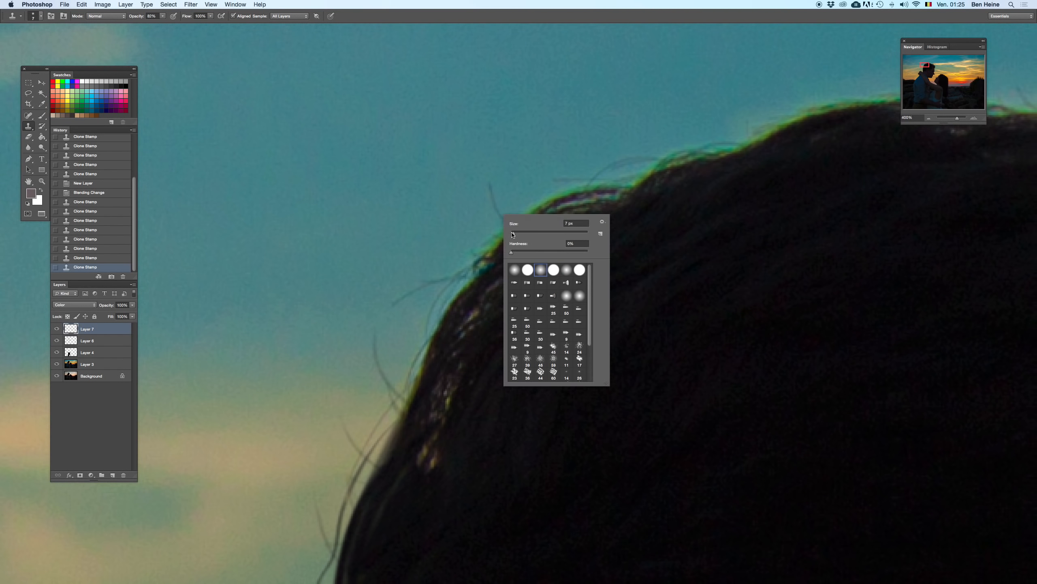
alt+click(470, 243)
right_click(500, 214)
drag(521, 230, 520, 229)
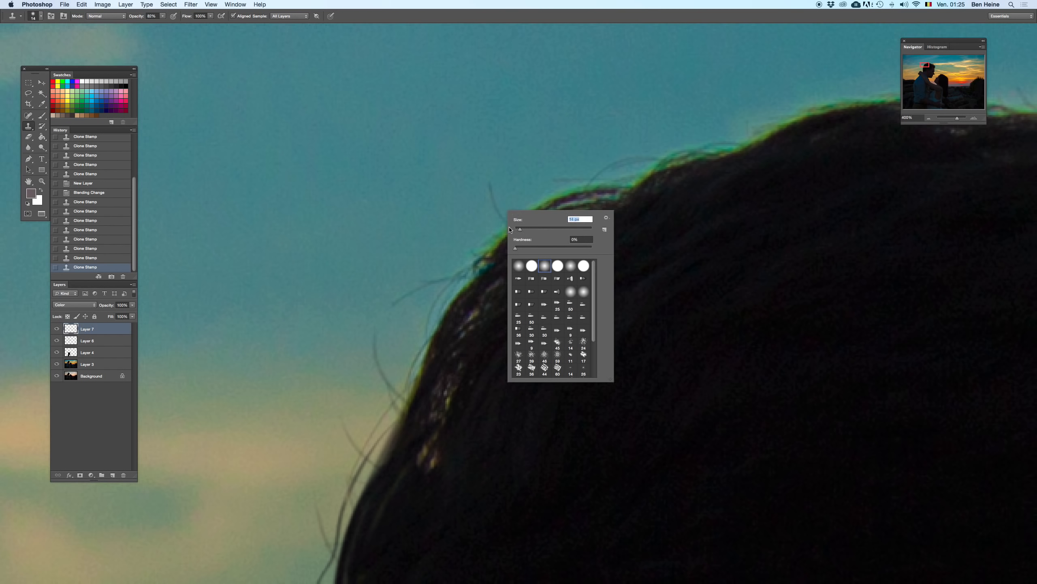
alt+click(467, 240)
mouse_move(477, 262)
mouse_down()
mouse_move(516, 214)
mouse_move(492, 235)
mouse_move(599, 183)
mouse_up()
drag(555, 224, 444, 290)
drag(516, 242, 645, 203)
drag(531, 259, 404, 311)
click(486, 233)
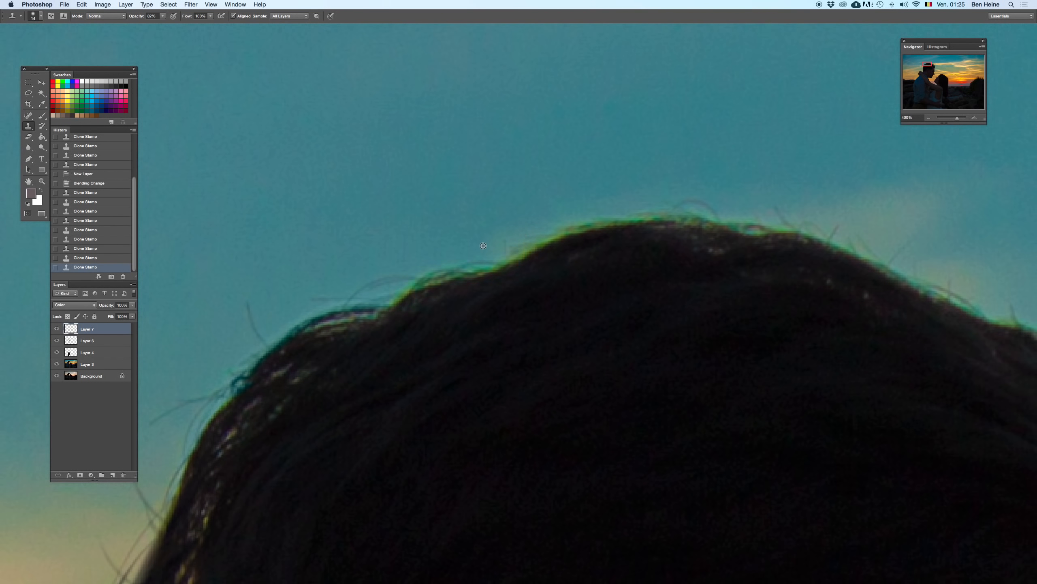
- Clone sky color along the crown and down toward the man's front hair to remove the green fringe
drag(550, 240, 633, 207)
key(super+z)
mouse_move(515, 259)
mouse_down()
mouse_move(630, 215)
mouse_move(485, 269)
mouse_move(420, 275)
mouse_move(392, 295)
mouse_move(450, 271)
mouse_up()
drag(546, 261, 439, 284)
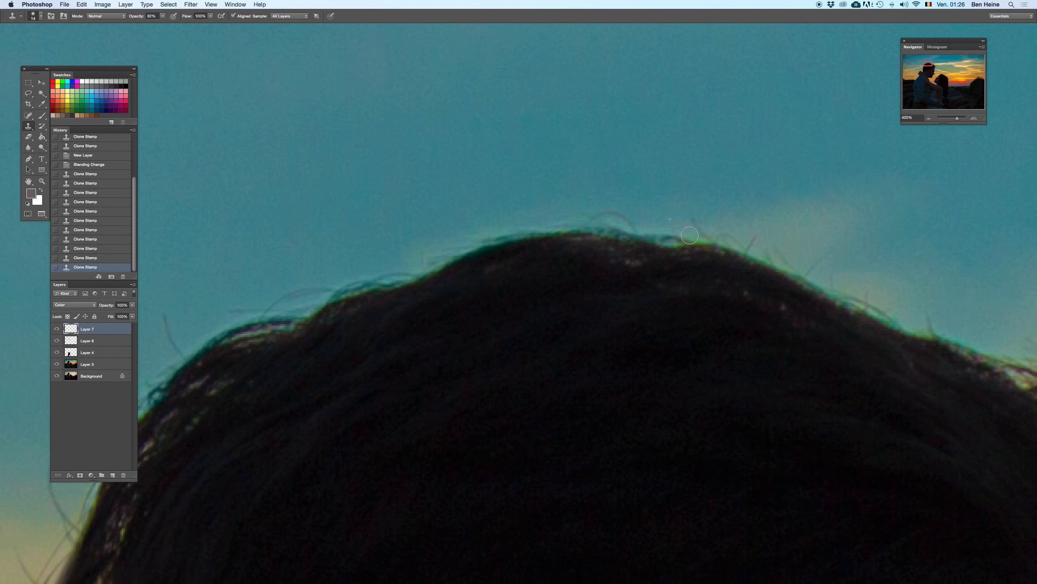
drag(651, 278, 487, 282)
drag(572, 250, 764, 346)
drag(661, 347, 507, 308)
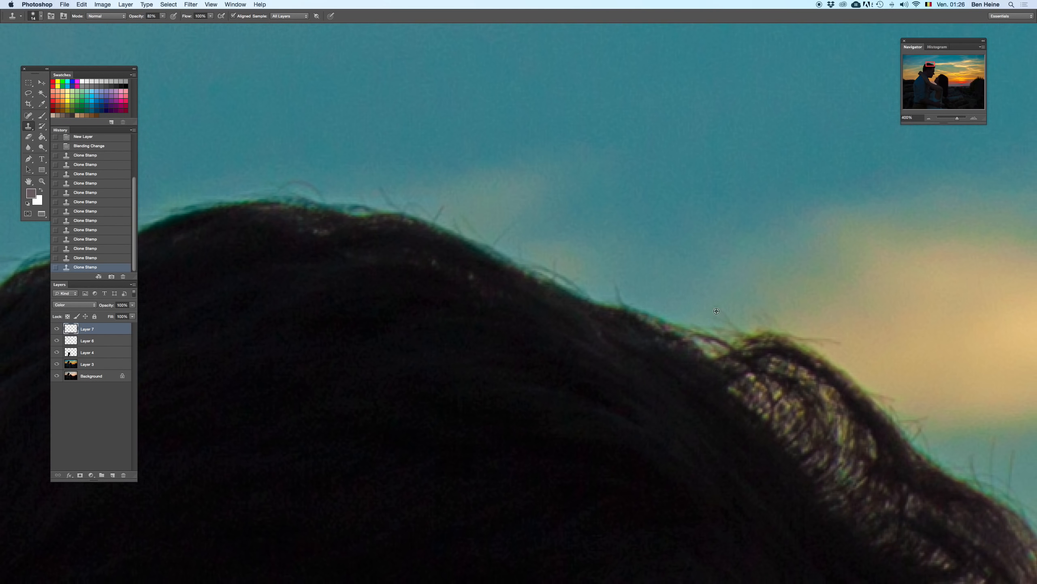
click(766, 328)
drag(878, 262, 637, 234)
- With a smaller Clone Stamp brush at 100% opacity, clone sky color over the fringe around the knuckles of the hand behind the man's neck
drag(953, 121, 945, 122)
drag(527, 247, 685, 262)
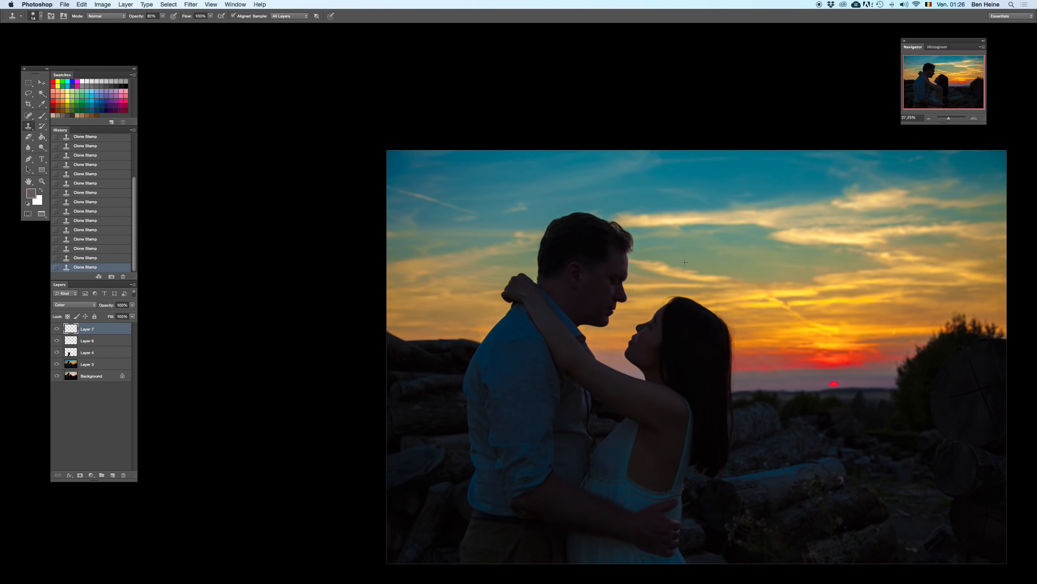
click(973, 121)
click(973, 121)
click(973, 121)
click(973, 121)
drag(542, 181, 560, 248)
click(974, 119)
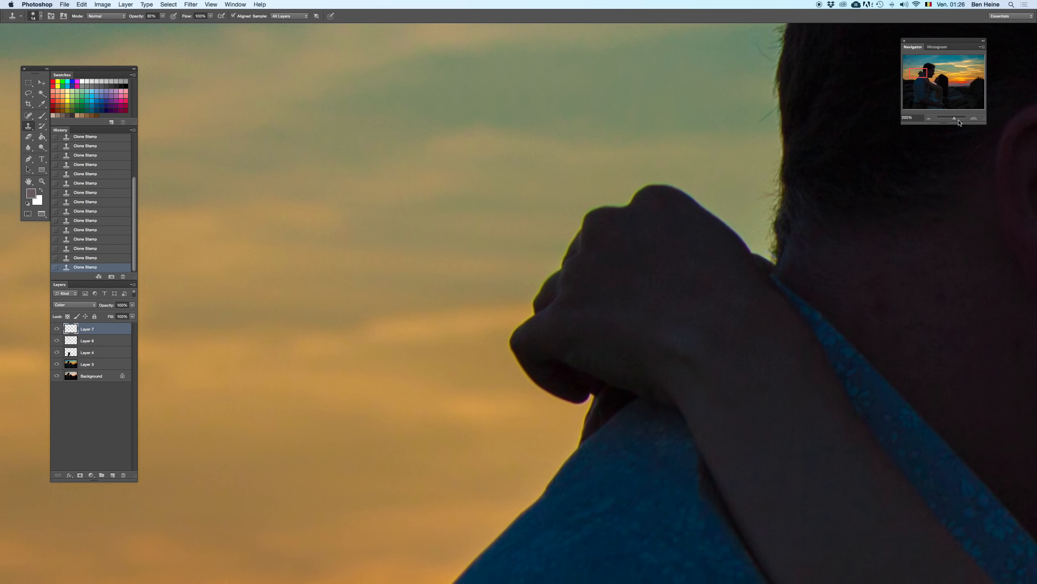
click(974, 120)
drag(681, 136, 618, 215)
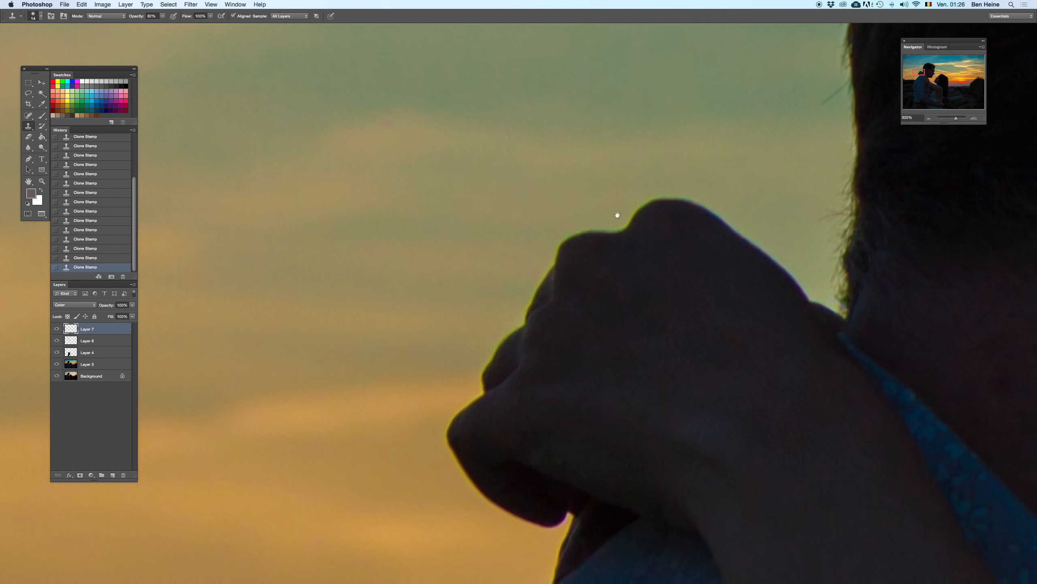
right_click(660, 192)
drag(688, 208, 681, 200)
key(Return)
click(162, 16)
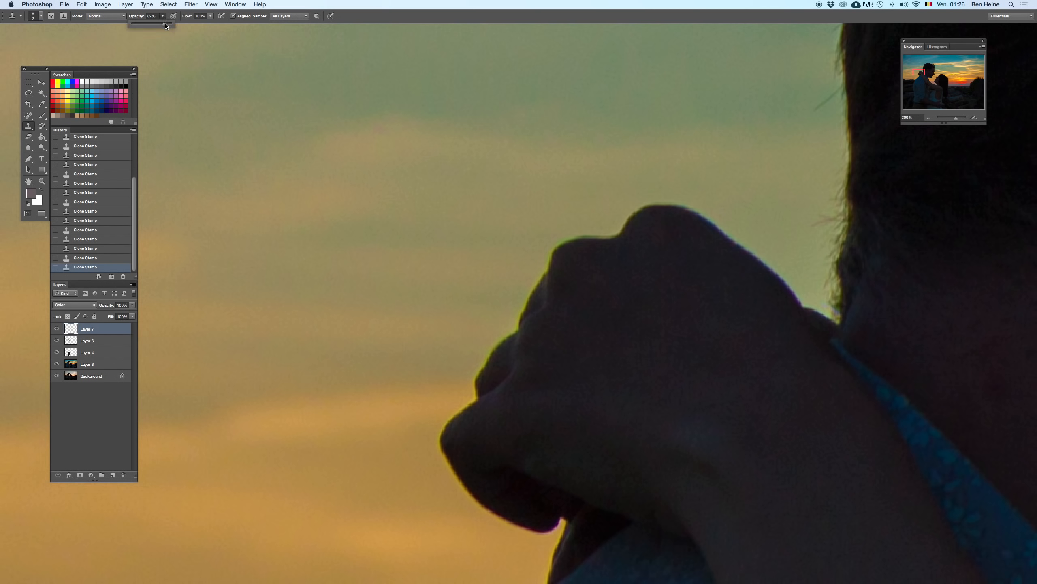
alt+click(604, 230)
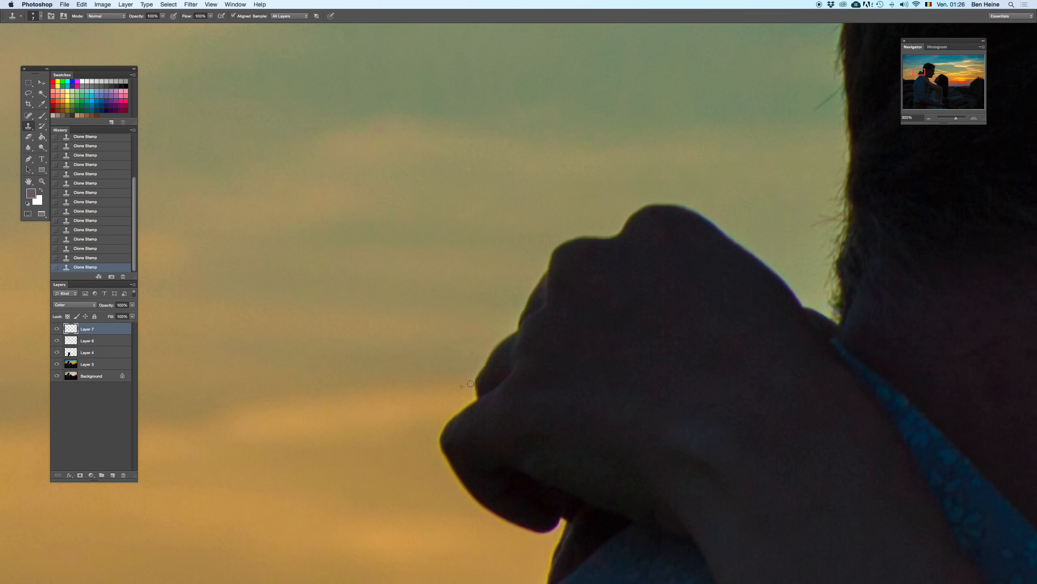
- Clone sky color over the yellow fringe under the clasped hand and down the edge of the man's blue shirt, resizing the brush
key(Delete)
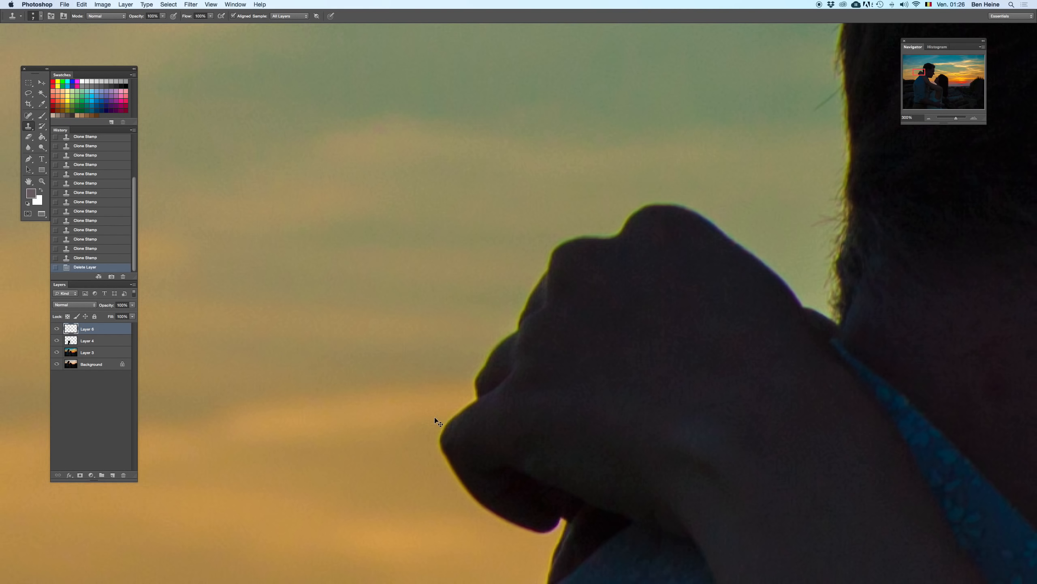
key(super+z)
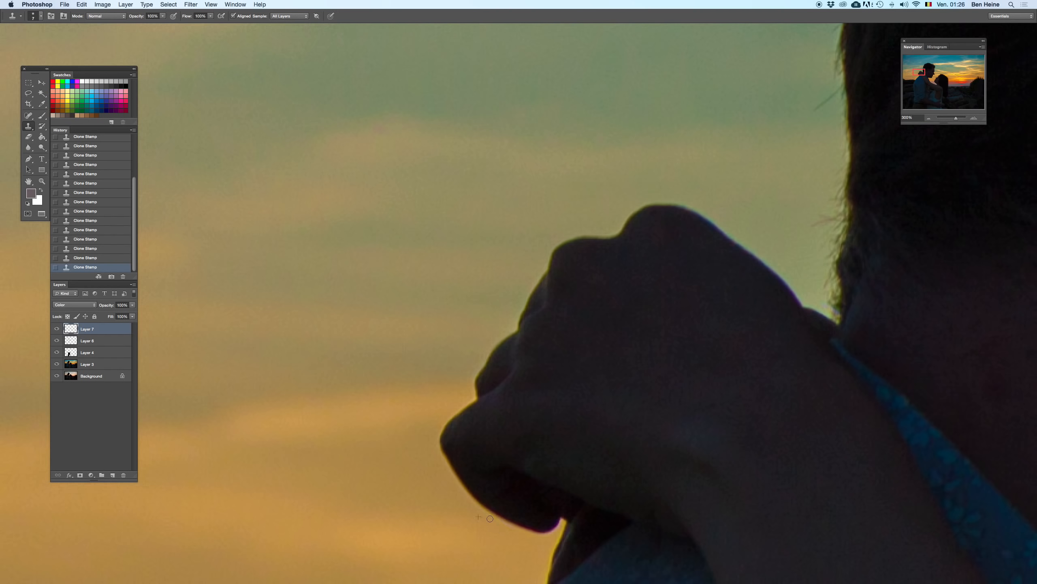
drag(564, 525, 618, 349)
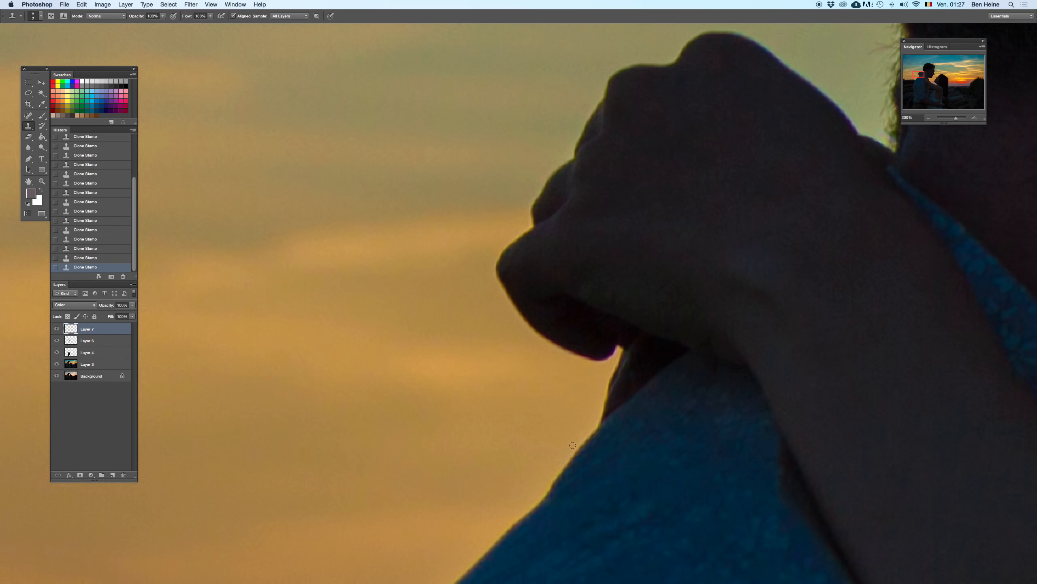
drag(543, 498, 605, 336)
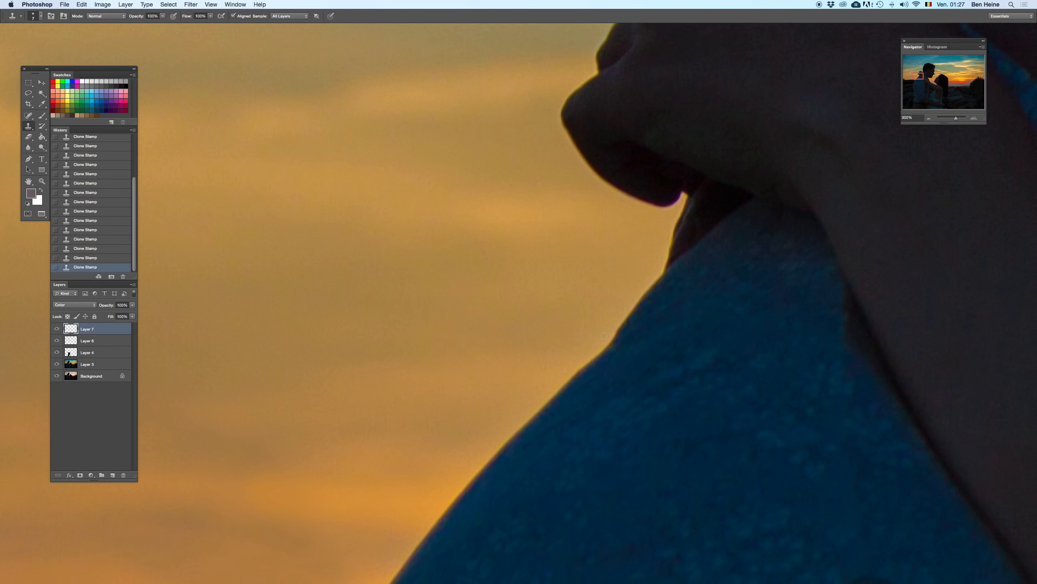
drag(499, 441, 606, 273)
key(super+z)
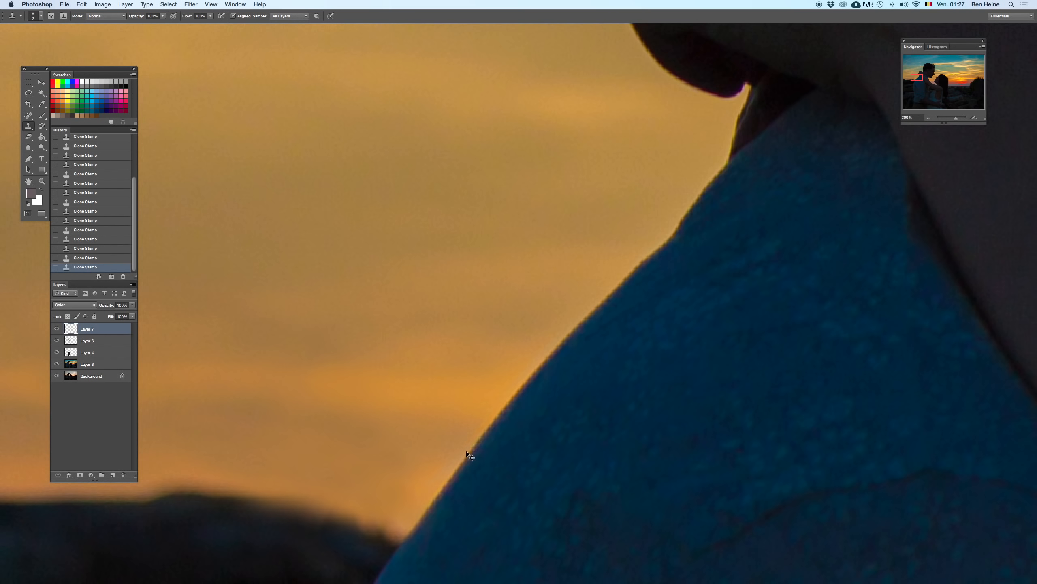
right_click(451, 436)
click(464, 428)
alt+click(419, 475)
- Save a layered copy of the image in Photoshop format to the Documents folder, with Maximize Compatibility enabled
drag(957, 118, 950, 119)
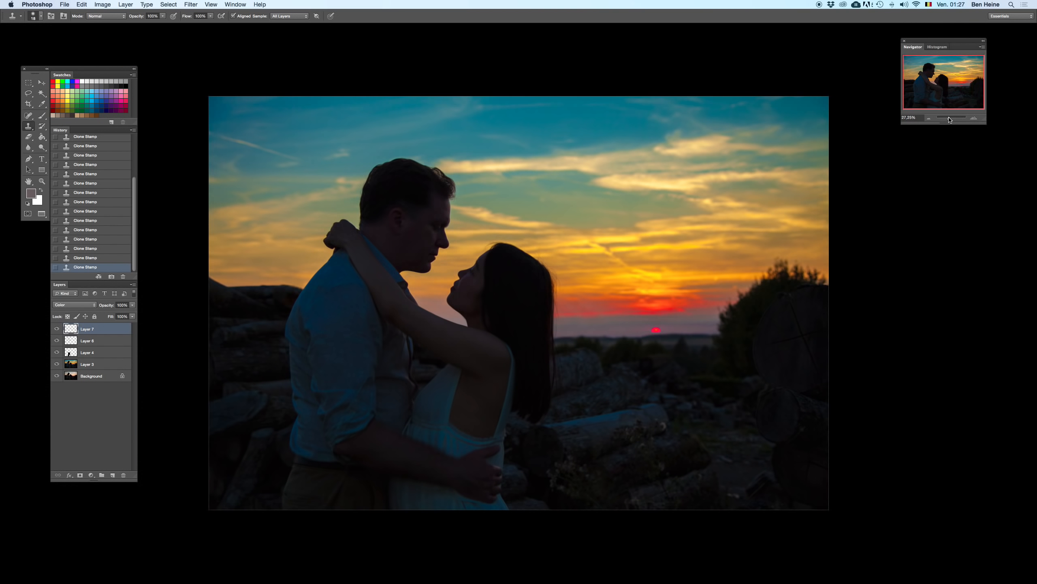
click(930, 119)
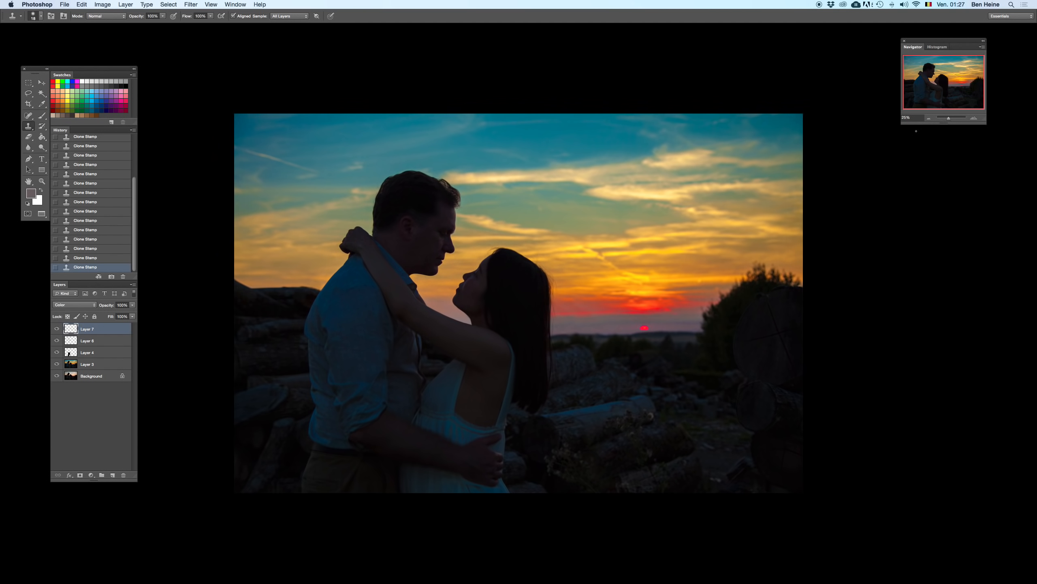
key(super+shift+s)
click(240, 110)
click(808, 574)
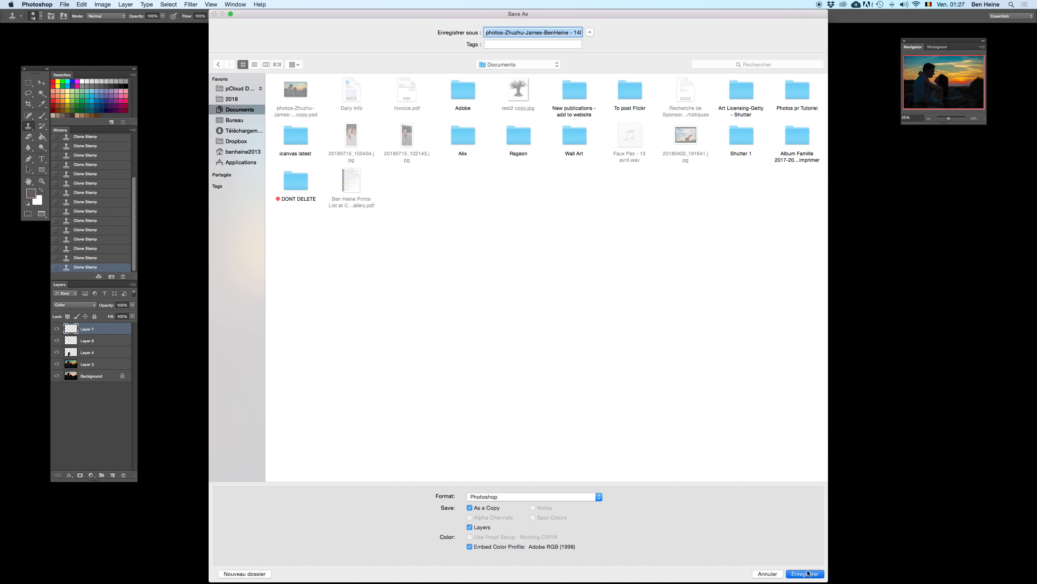
click(584, 77)
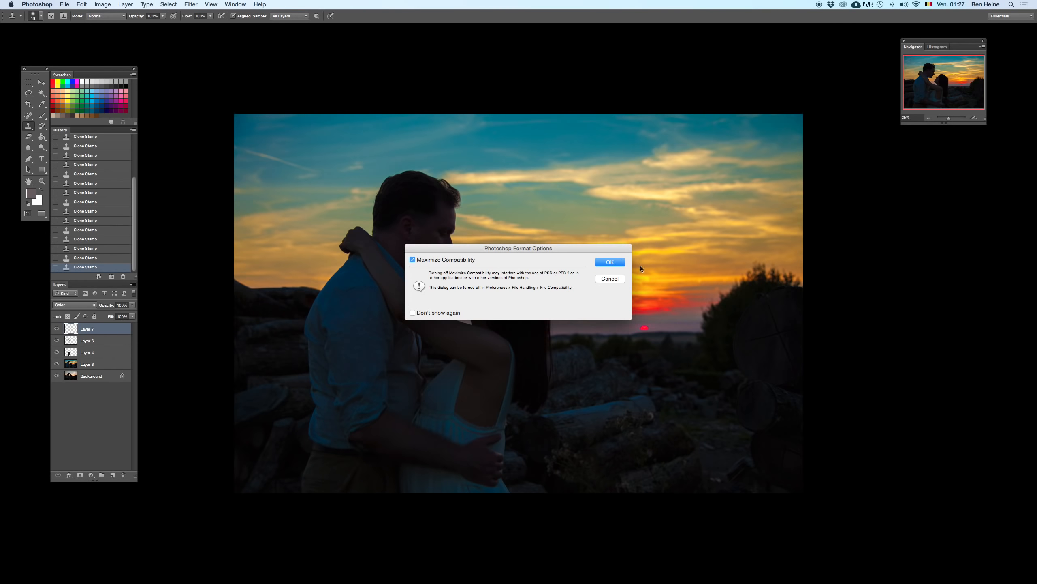
click(615, 263)
- Set the workspace color surrounding the image to Light Gray
right_click(940, 191)
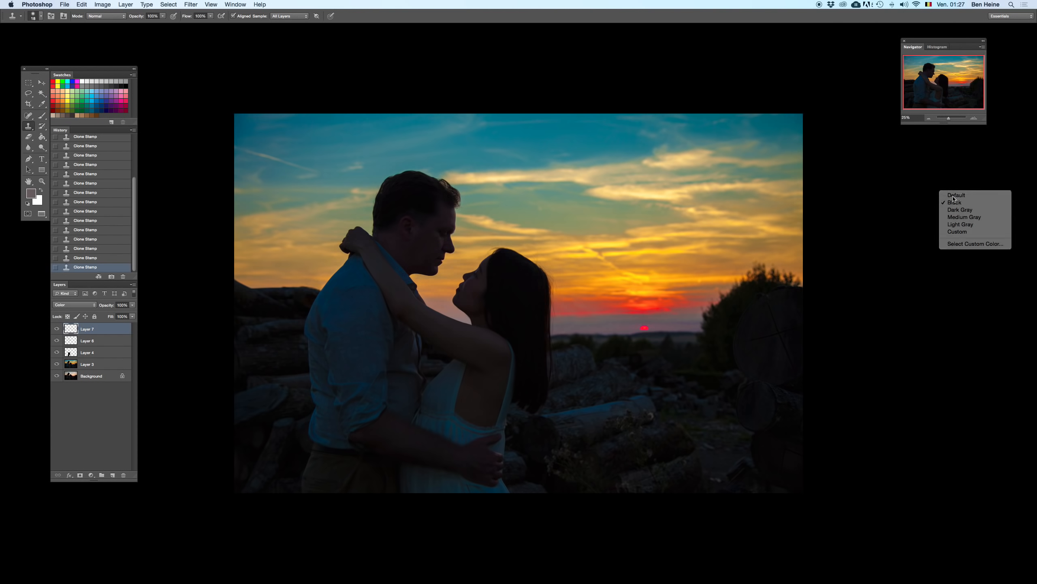
click(944, 197)
right_click(944, 197)
click(958, 222)
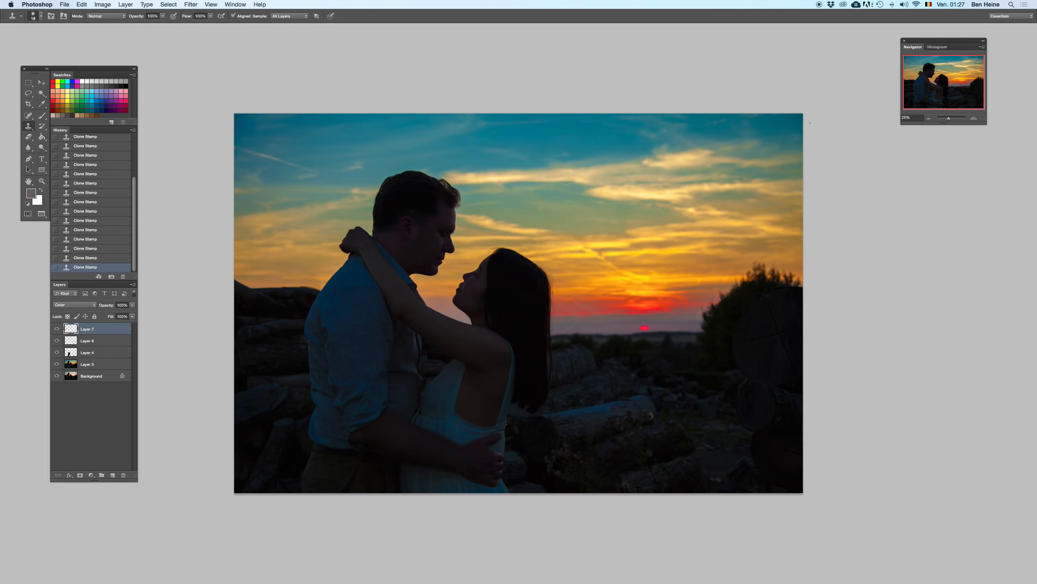
- Compare the retouched image with the original by temporarily removing all layers above Background and restoring them
drag(543, 256, 595, 229)
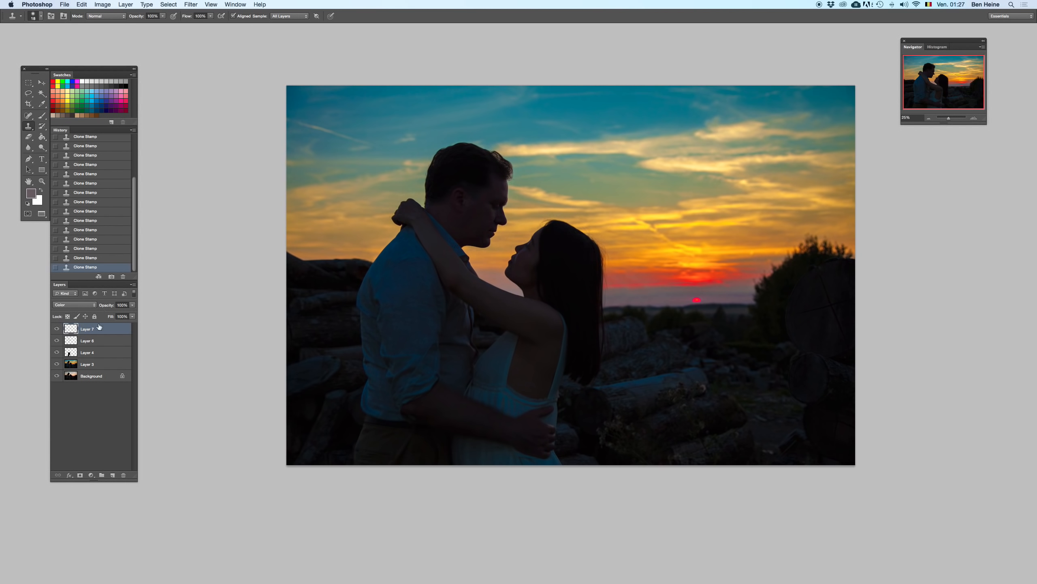
shift+click(102, 364)
key(Delete)
key(ctrl+z)
key(ctrl+z)
key(ctrl+z)
click(929, 118)
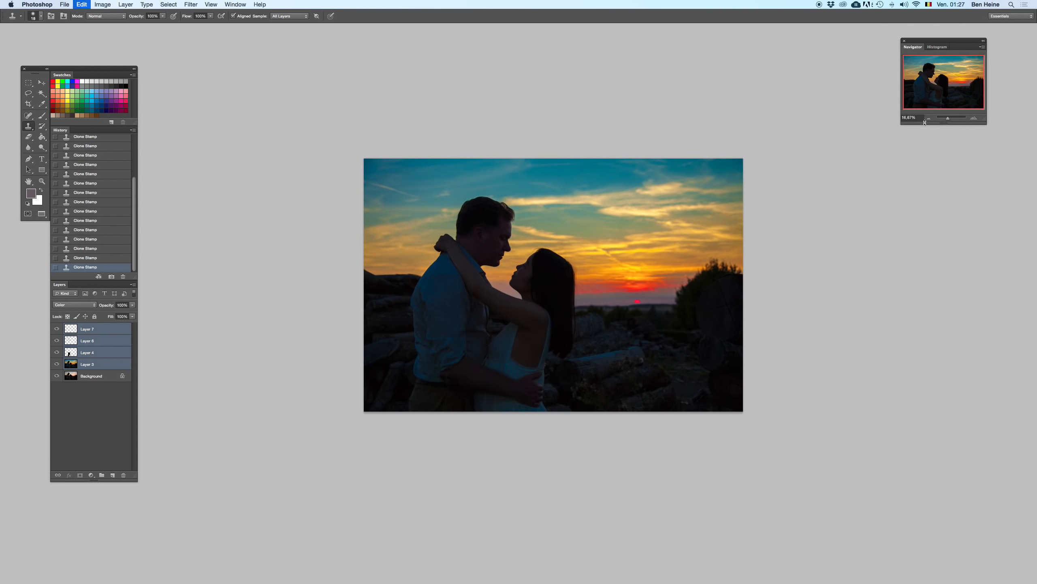
key(ctrl+z)
key(ctrl+z)
key(ctrl+z)
key(ctrl+z)
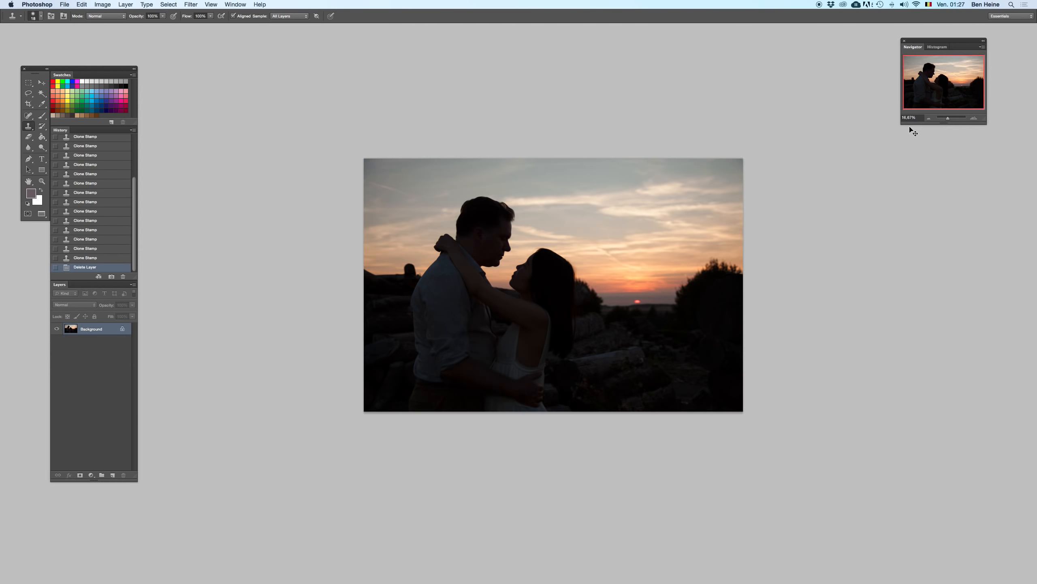
key(ctrl+z)
key(ctrl+z)
key(ctrl+z)
key(ctrl+z)
key(ctrl+z)
key(ctrl+z)
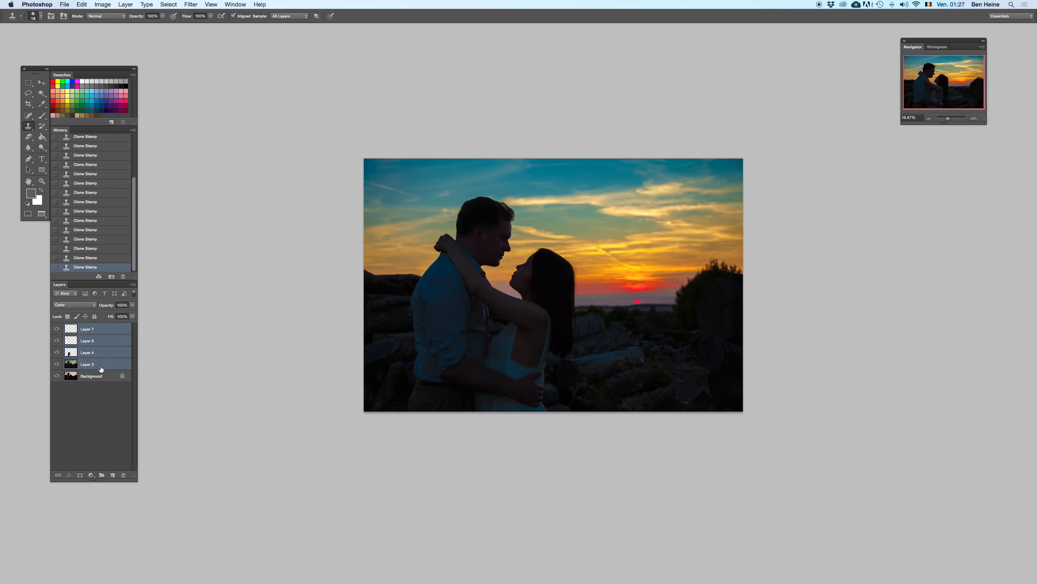
- Duplicate the Background layer and merge the copy with all the retouching layers above it
right_click(101, 376)
click(112, 391)
key(Return)
shift+click(107, 330)
right_click(108, 331)
click(122, 494)
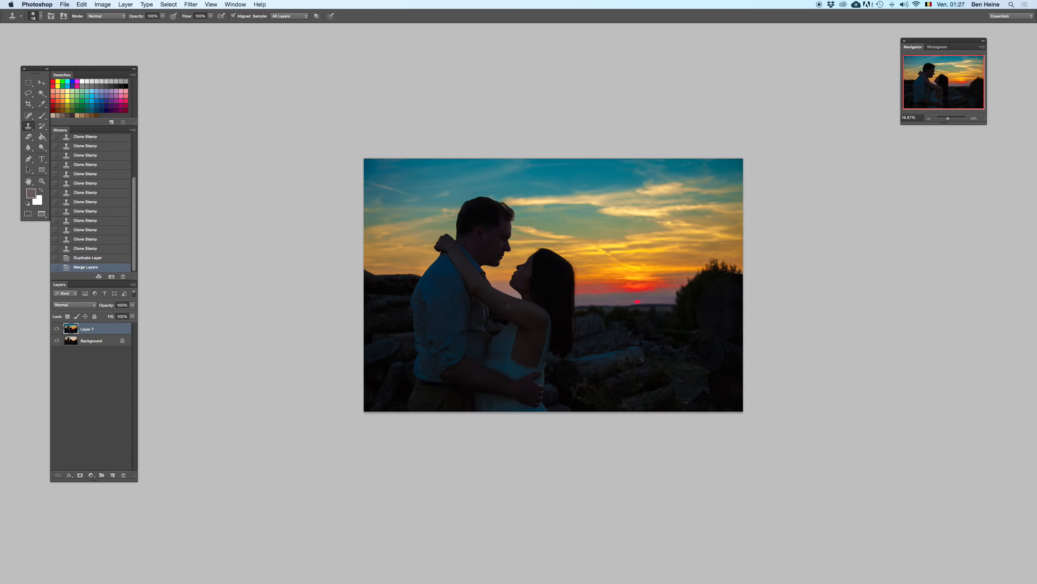
- Clone a small patch of sky in the gap between the man's collar and the woman's chin
click(974, 118)
click(974, 118)
drag(496, 268, 490, 274)
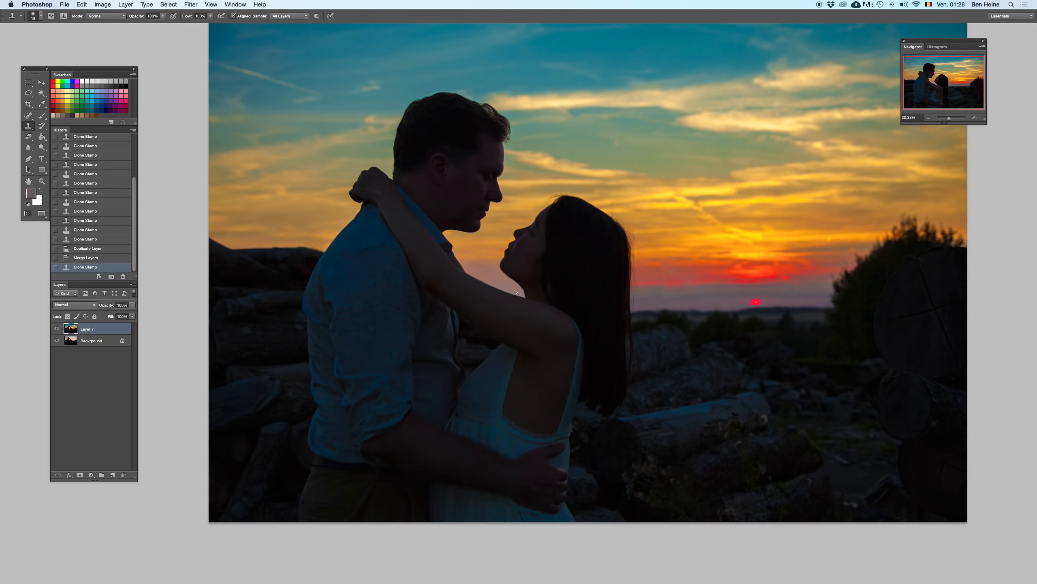
- Sample a red from the sunset sky as the painting color
key(i)
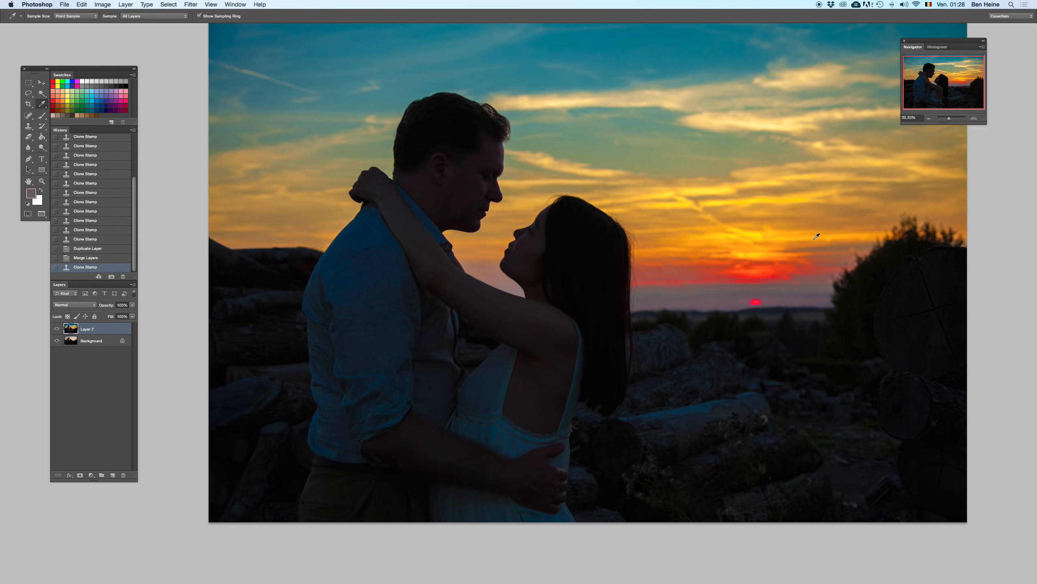
click(974, 118)
click(974, 118)
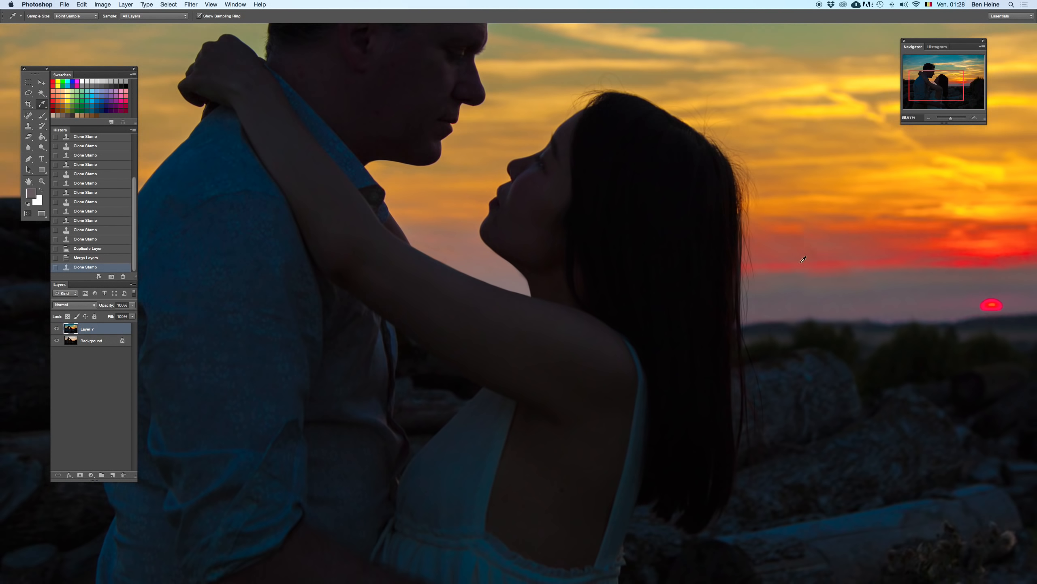
alt+click(877, 246)
scroll(898, 248, right, 5)
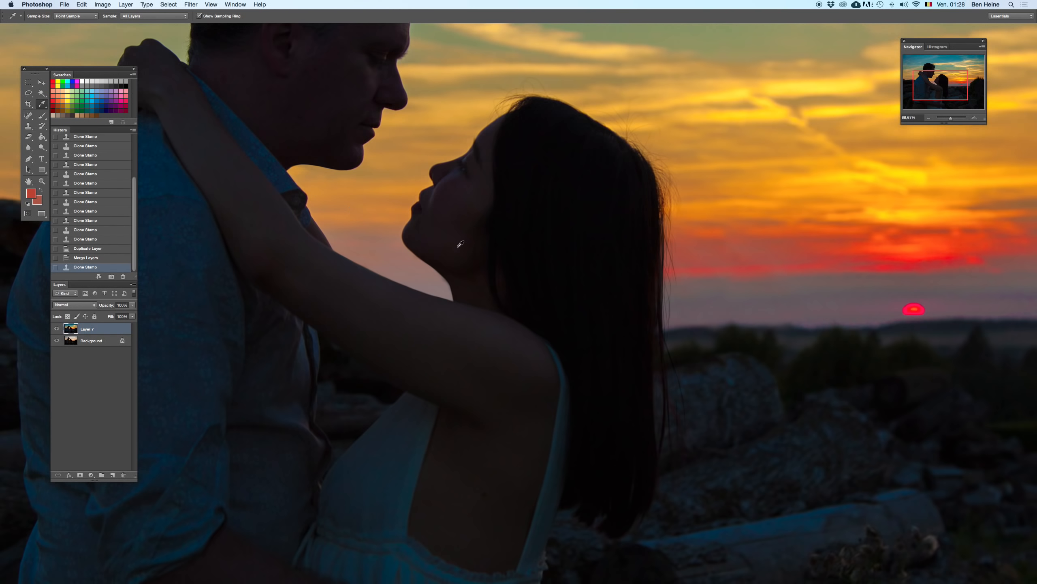
- Add a new layer in Color blending mode and brush the sampled red over the sky between the couple's faces
click(112, 475)
click(74, 304)
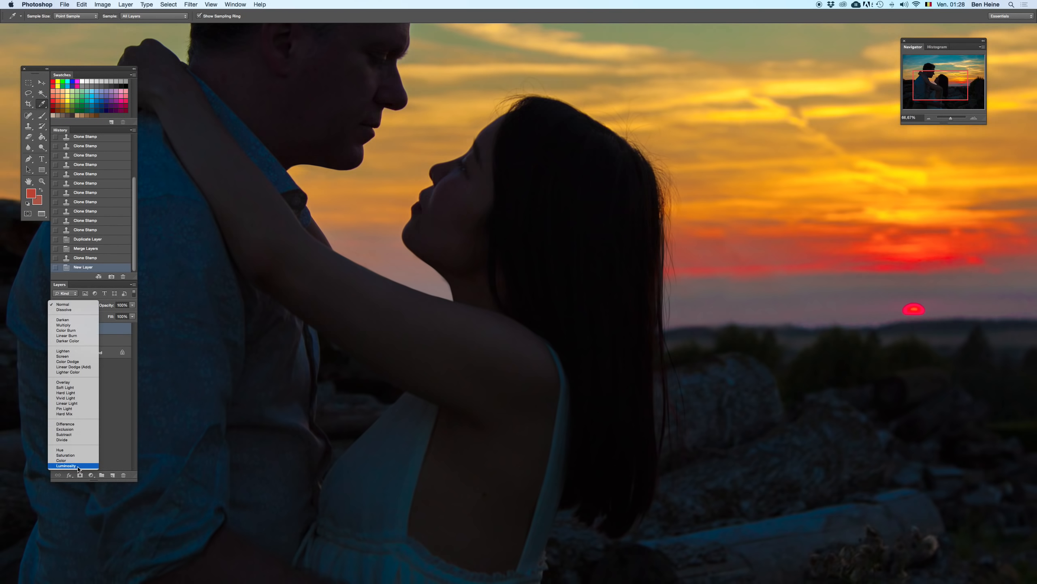
click(71, 460)
key(b)
right_click(424, 228)
click(391, 181)
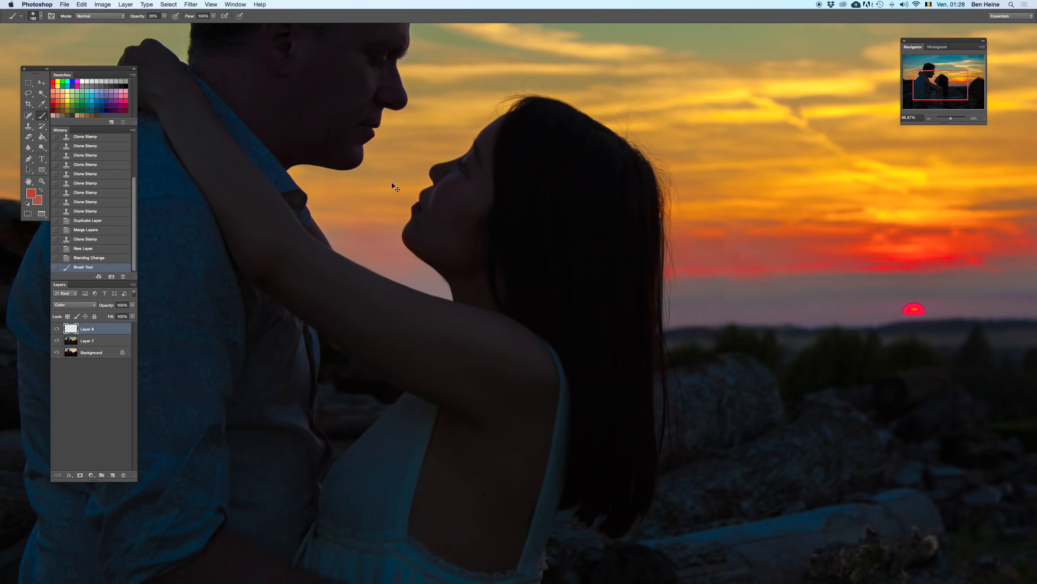
mouse_move(422, 275)
mouse_down()
mouse_move(339, 246)
mouse_move(442, 248)
mouse_move(394, 188)
mouse_move(438, 250)
mouse_move(465, 246)
mouse_up()
- Erase the red spill from the woman's face, chin and neck
key(e)
click(974, 118)
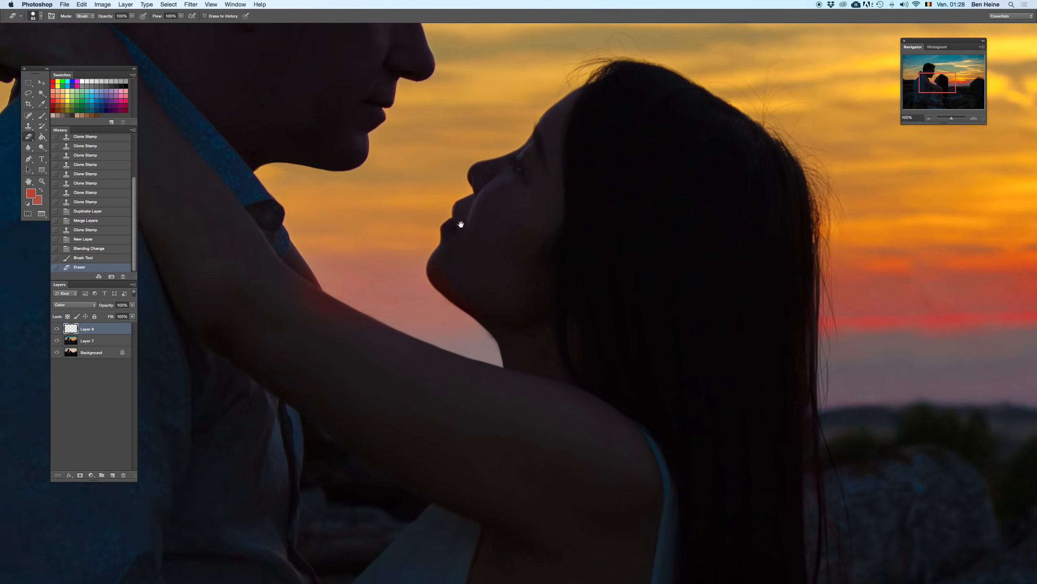
right_click(464, 228)
drag(494, 225, 481, 225)
click(554, 192)
drag(470, 287, 501, 328)
key(super+z)
drag(501, 329, 465, 301)
- Resize the eraser and remove the red spill along the upper edge of the woman's arm
mouse_move(327, 300)
mouse_down()
mouse_move(355, 346)
mouse_move(335, 299)
mouse_move(309, 276)
mouse_move(313, 298)
mouse_move(384, 354)
mouse_move(414, 327)
mouse_move(383, 346)
mouse_up()
right_click(375, 347)
key(Return)
mouse_move(384, 346)
mouse_down()
mouse_move(345, 323)
mouse_move(393, 346)
mouse_move(359, 329)
mouse_up()
drag(430, 363, 372, 333)
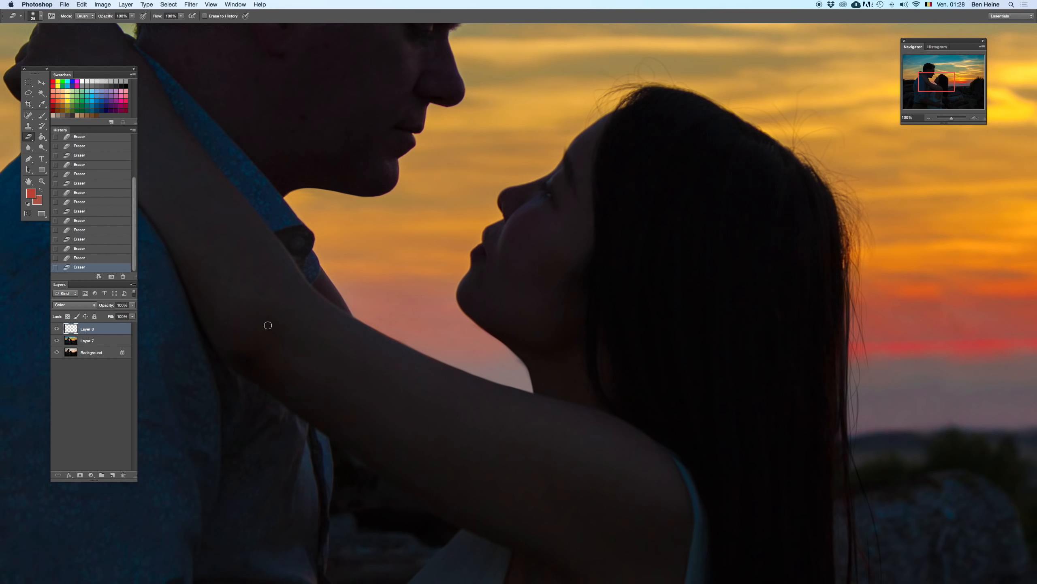
- Compare the whole image with and without the red tint layer by temporarily deleting it and restoring it
click(929, 118)
click(928, 118)
click(928, 118)
click(929, 119)
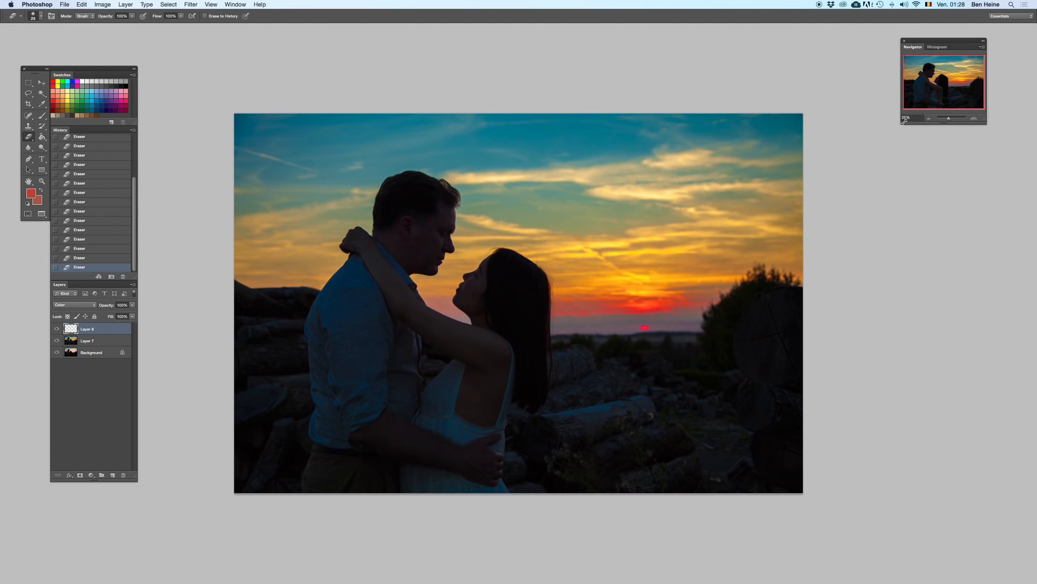
key(Delete)
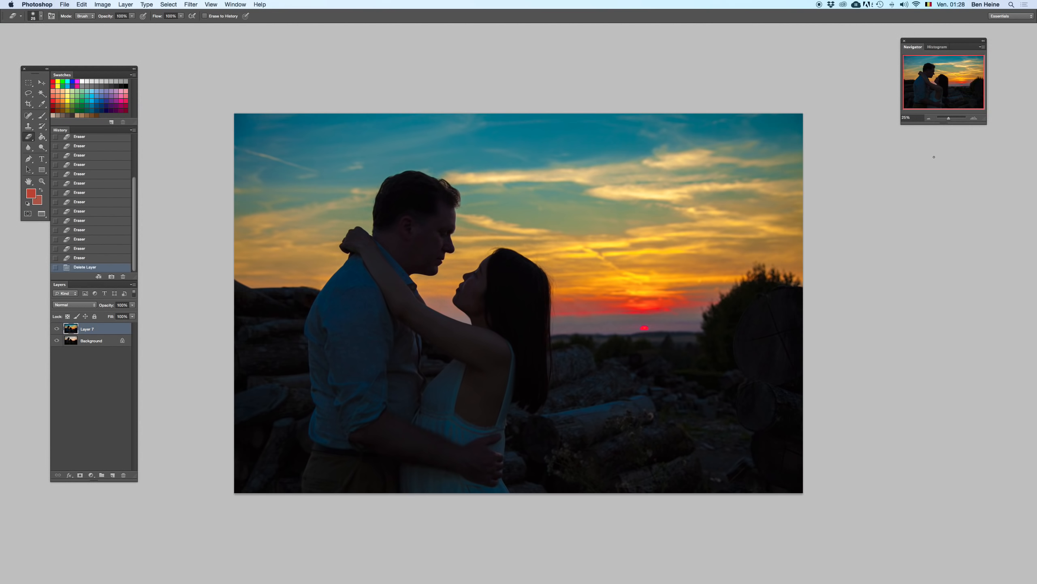
click(926, 119)
key(super+z)
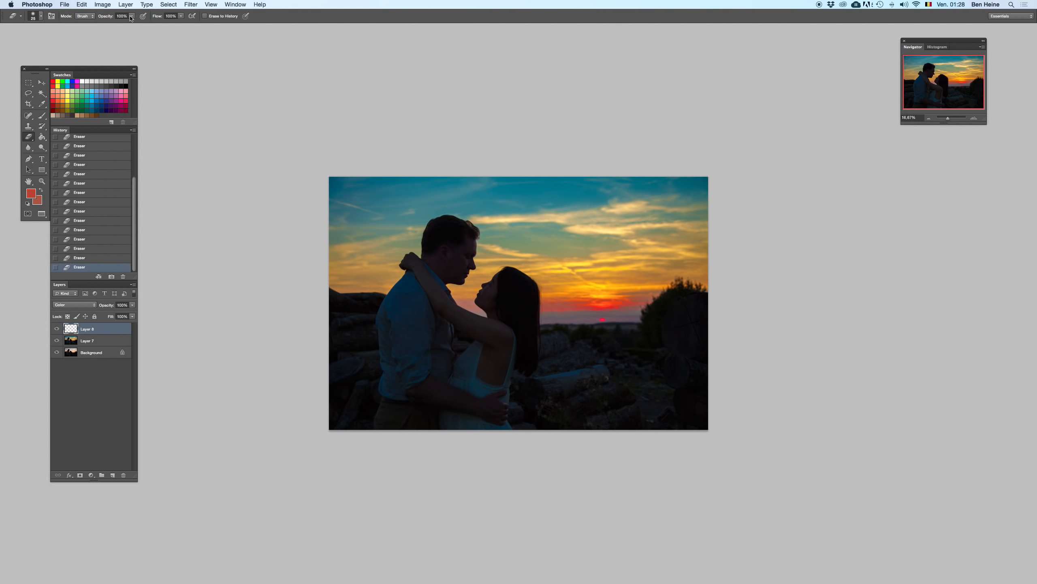
- Lower the eraser's opacity to 32% and enlarge its soft brush
drag(131, 18, 116, 25)
right_click(513, 289)
text(132)
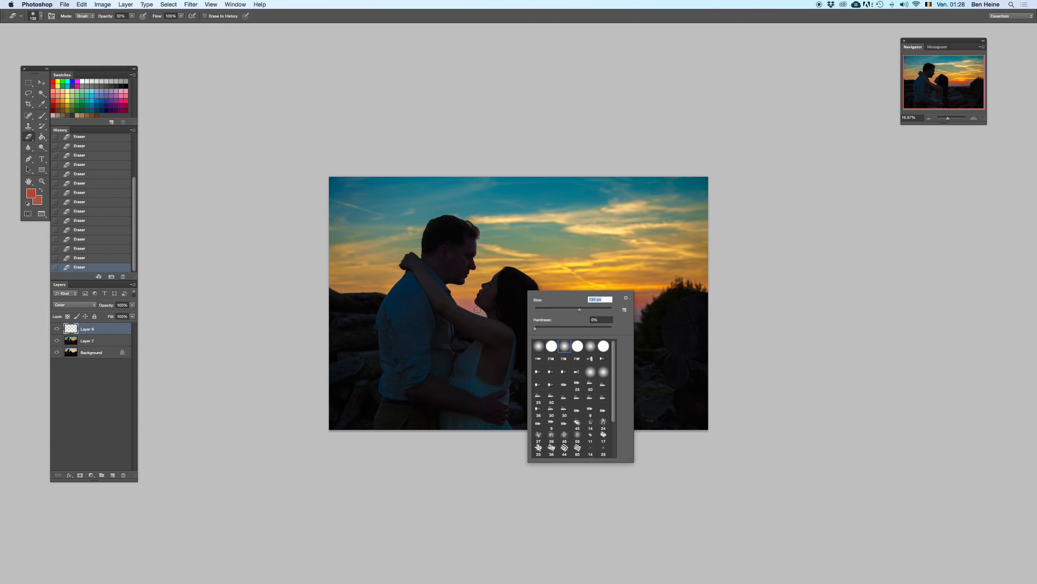
drag(578, 310, 591, 309)
click(484, 318)
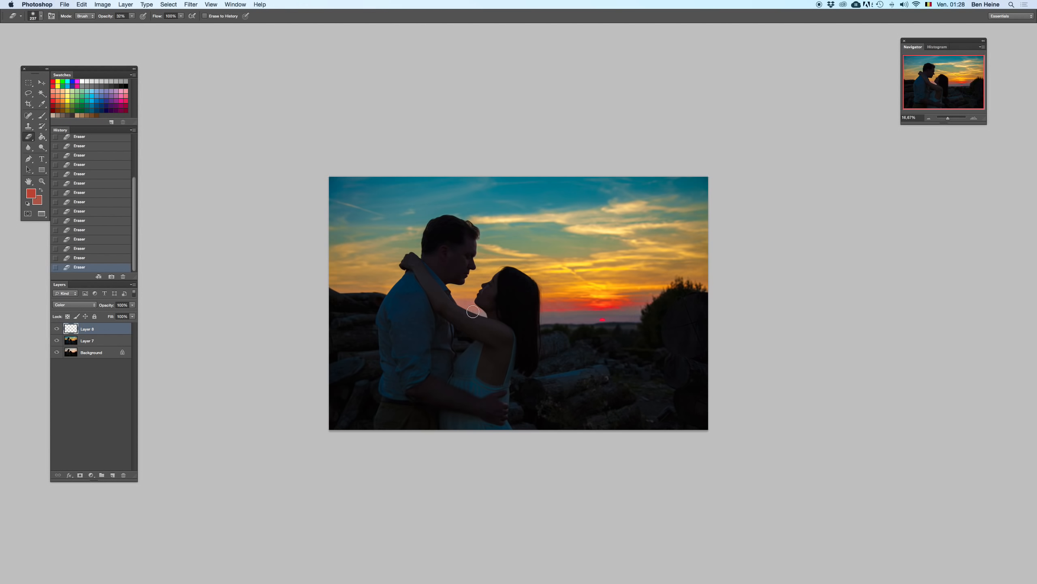
- Try brushing more red into the sky between the couple's faces, and undo the stroke
key(b)
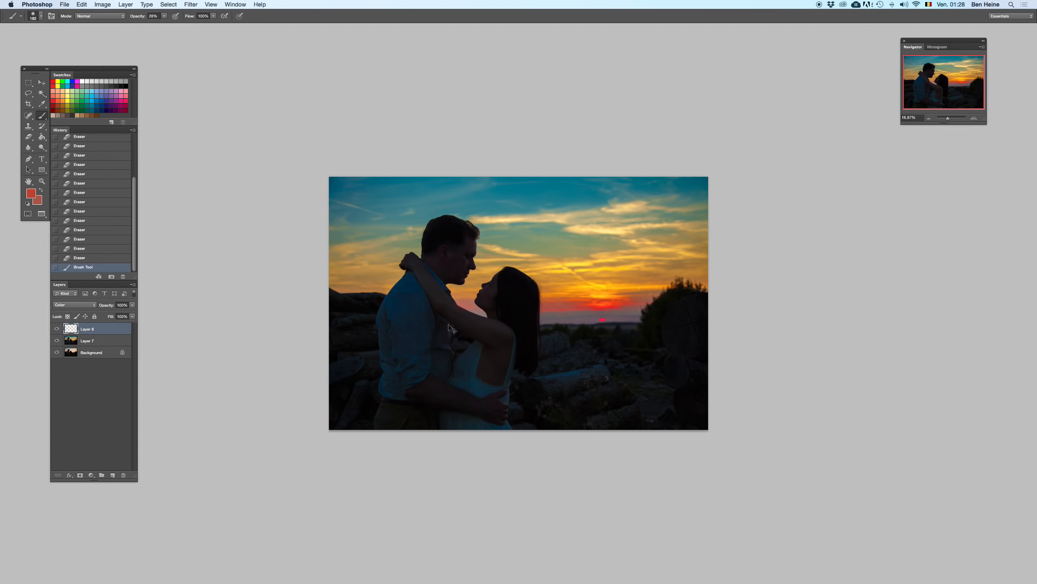
click(468, 304)
click(974, 117)
click(975, 118)
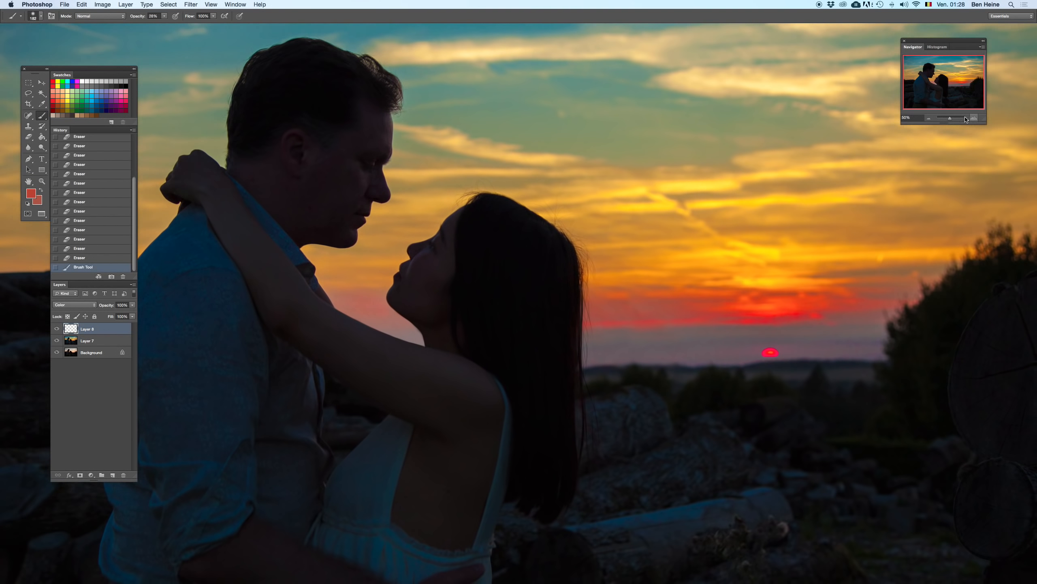
key(super+z)
- With a smaller brush at 8% opacity, gradually build up the red tint in the sky in front of the woman's chin
click(164, 15)
drag(163, 27, 157, 27)
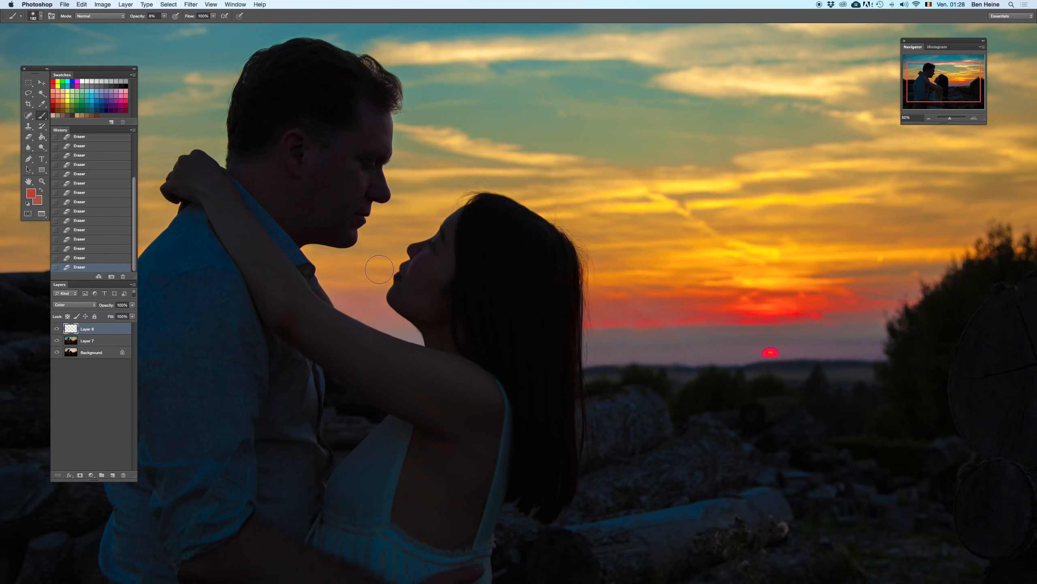
right_click(382, 271)
click(429, 290)
click(359, 298)
click(374, 300)
click(380, 300)
click(381, 301)
click(383, 302)
click(380, 304)
click(366, 311)
click(378, 311)
click(388, 311)
click(388, 312)
click(373, 301)
click(400, 312)
click(396, 317)
click(377, 309)
click(369, 308)
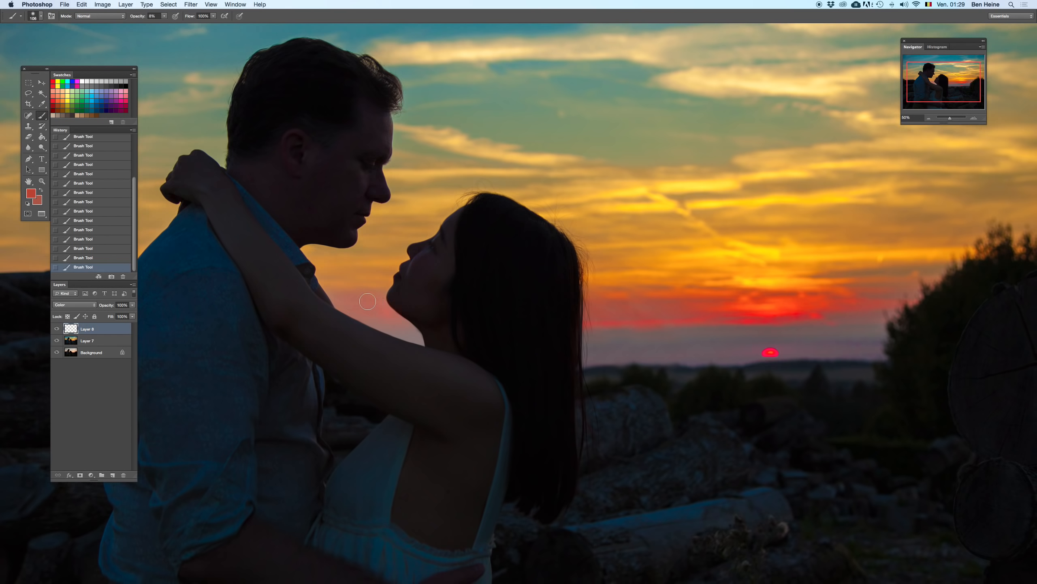
click(377, 304)
- With a smaller eraser brush, lightly erase the red tint along the edge of the woman's chin
key(super+plus)
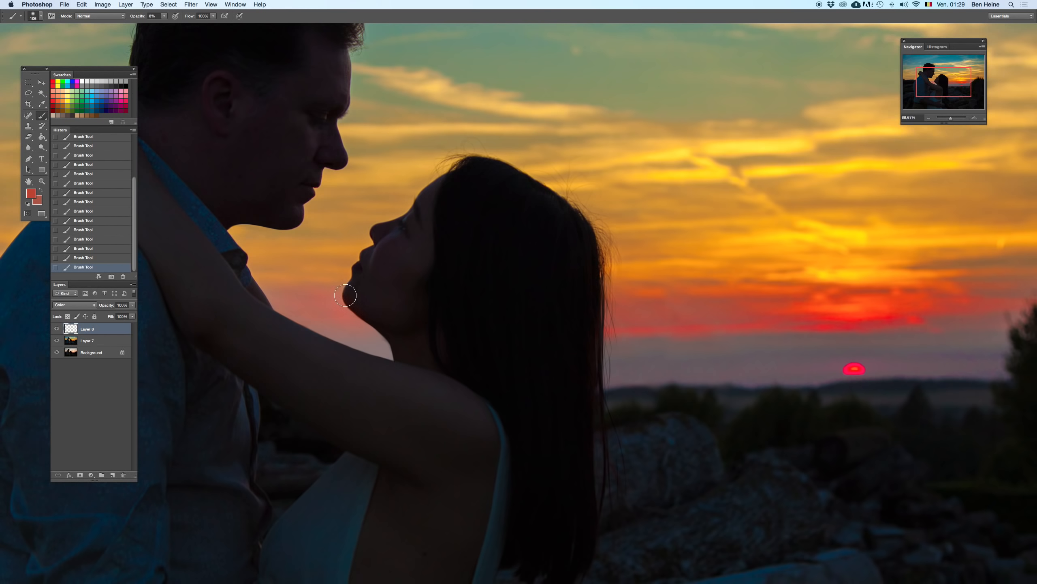
click(975, 118)
drag(380, 242, 481, 270)
key(e)
right_click(392, 305)
drag(421, 324, 416, 324)
click(384, 325)
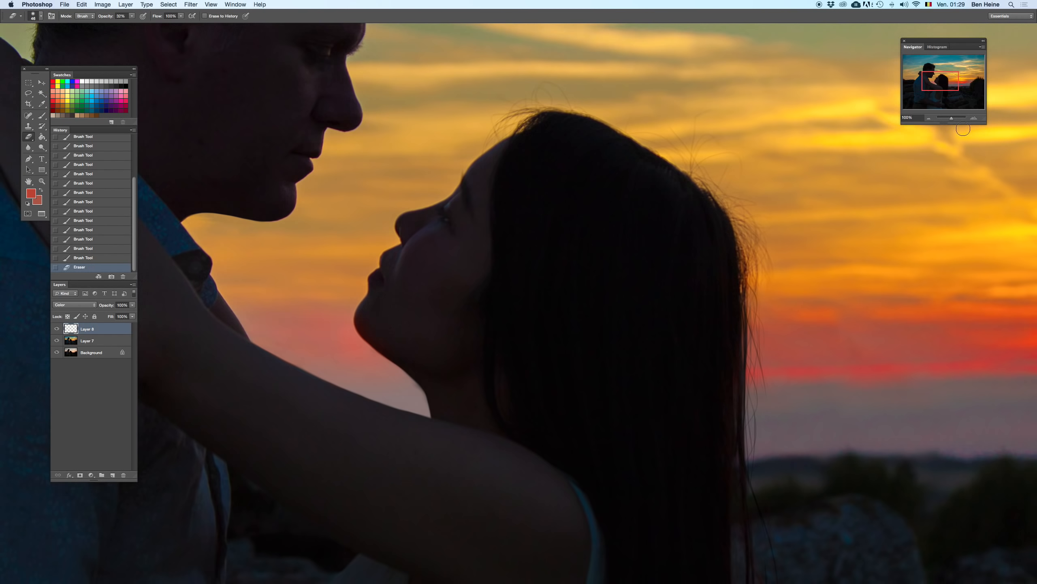
- With a small eraser at 100% opacity, erase the red tint along the edge of the woman's lips, chin and jaw
click(974, 118)
drag(367, 271, 536, 276)
click(132, 16)
drag(134, 26, 164, 25)
right_click(457, 308)
drag(477, 326, 470, 326)
click(386, 362)
mouse_move(398, 371)
mouse_down()
mouse_move(376, 342)
mouse_move(370, 360)
mouse_up()
mouse_move(370, 361)
mouse_down()
mouse_move(368, 349)
mouse_move(393, 384)
mouse_up()
mouse_move(394, 385)
mouse_down()
mouse_move(430, 422)
mouse_move(436, 368)
mouse_up()
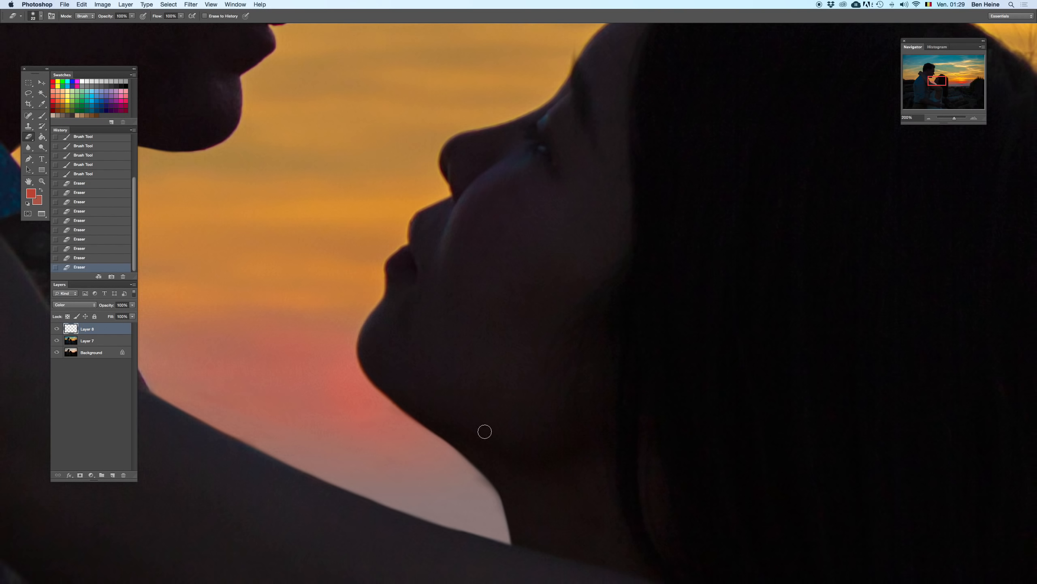
- Undo the last eraser stroke and erase the red tint again along the woman's lower jaw
key(super+z)
drag(410, 406, 428, 376)
key(super+0)
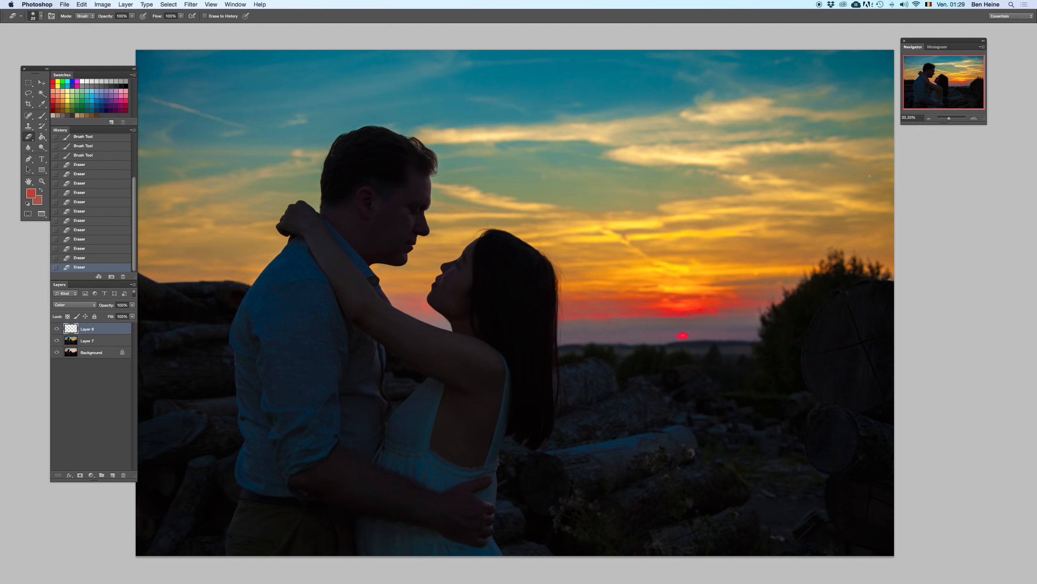
- Create a new layer and ready the Clone Stamp tool with a bigger brush
click(928, 118)
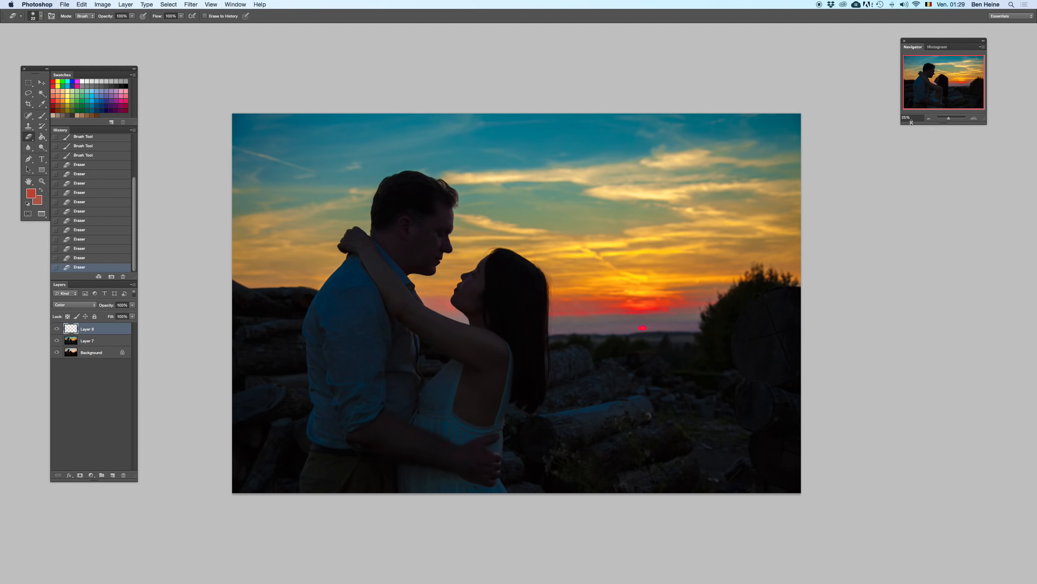
click(928, 118)
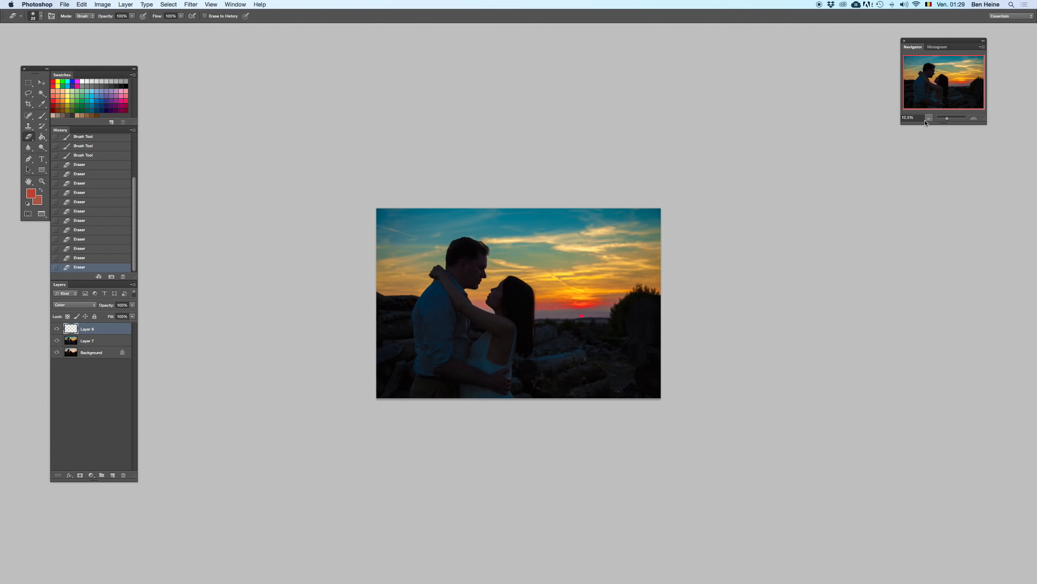
key(s)
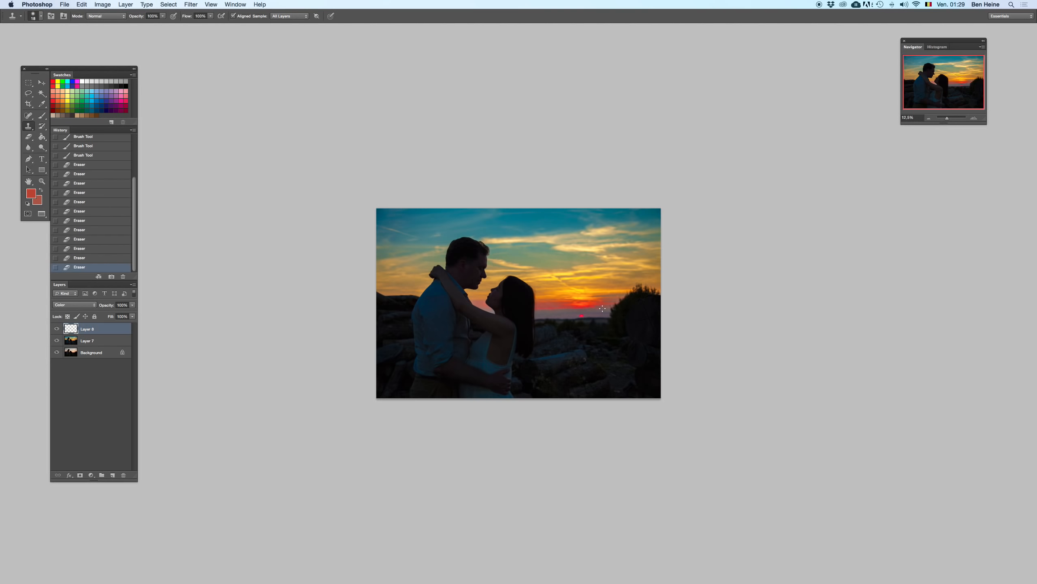
right_click(602, 308)
click(113, 475)
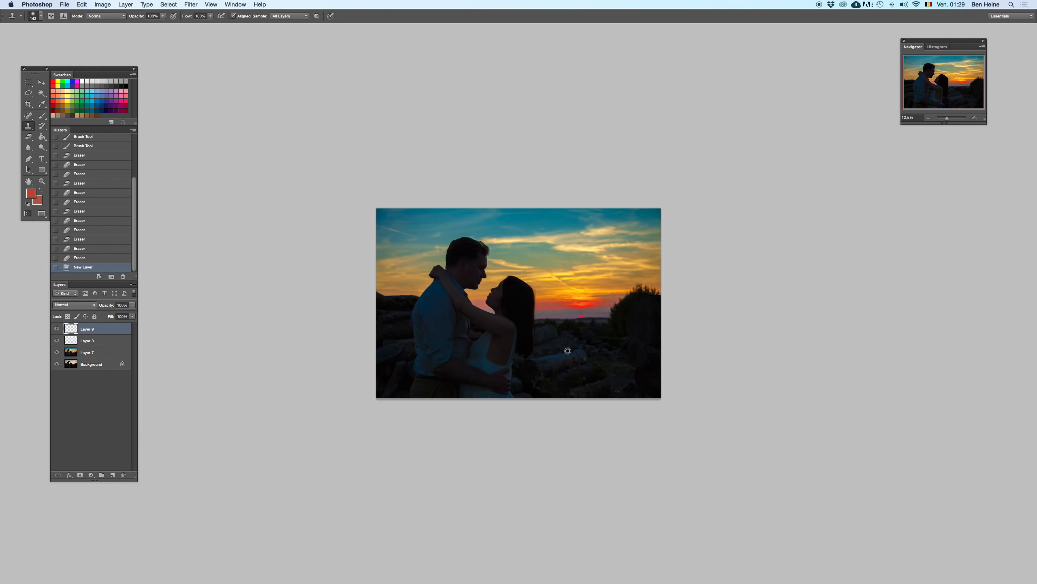
- With a large soft Clone Stamp brush, clone the horizon and sky over the dark bush beside the sun
right_click(661, 309)
click(719, 325)
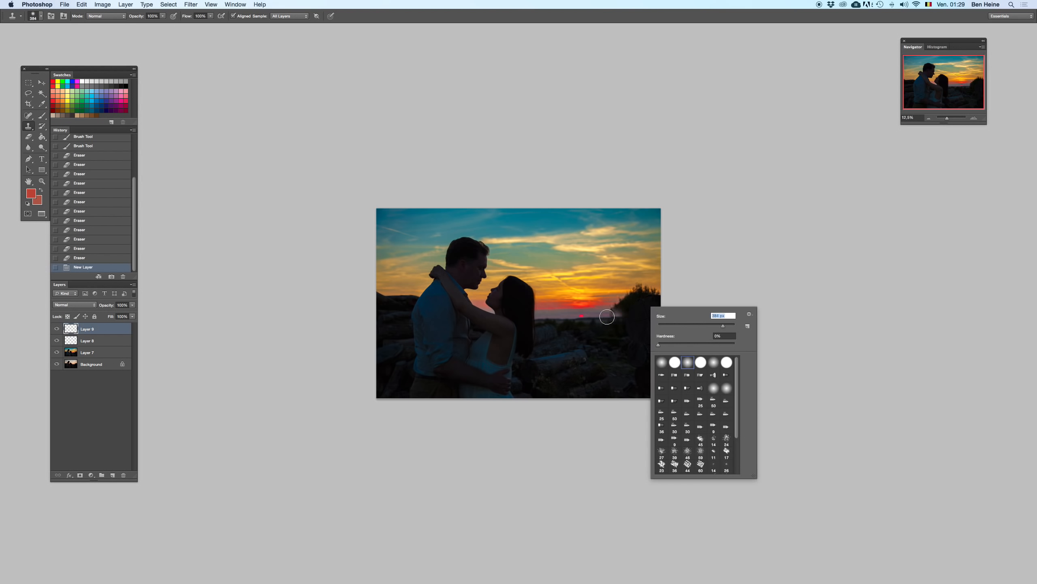
key(Return)
mouse_move(615, 318)
mouse_down()
mouse_move(613, 312)
mouse_move(641, 294)
mouse_move(654, 297)
mouse_move(631, 303)
mouse_move(666, 300)
mouse_move(628, 319)
mouse_move(665, 304)
mouse_up()
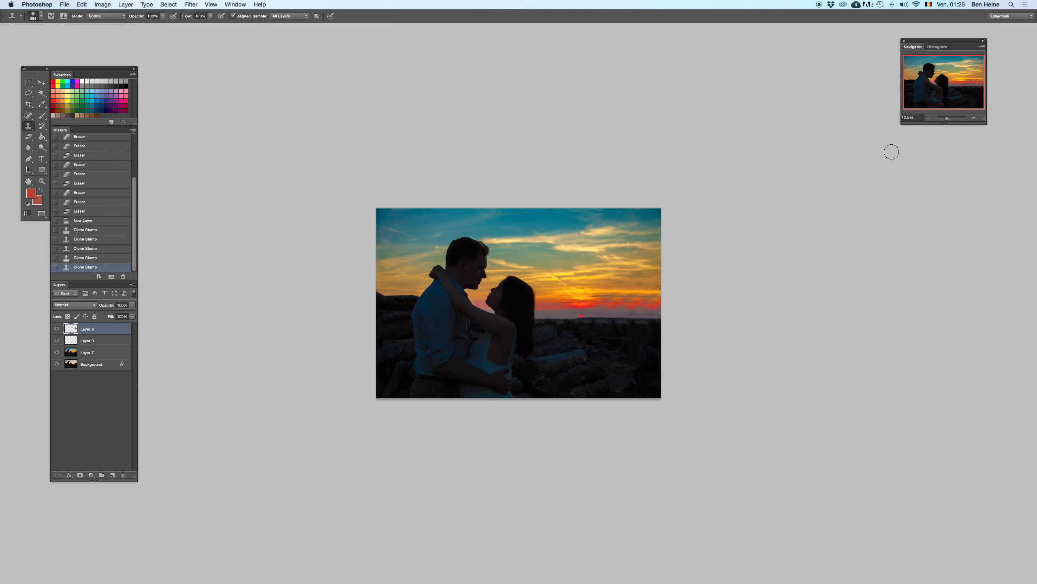
- Delete the cloned layer to compare the photo without it at thumbnail size, and undo the deletion
click(930, 118)
click(933, 118)
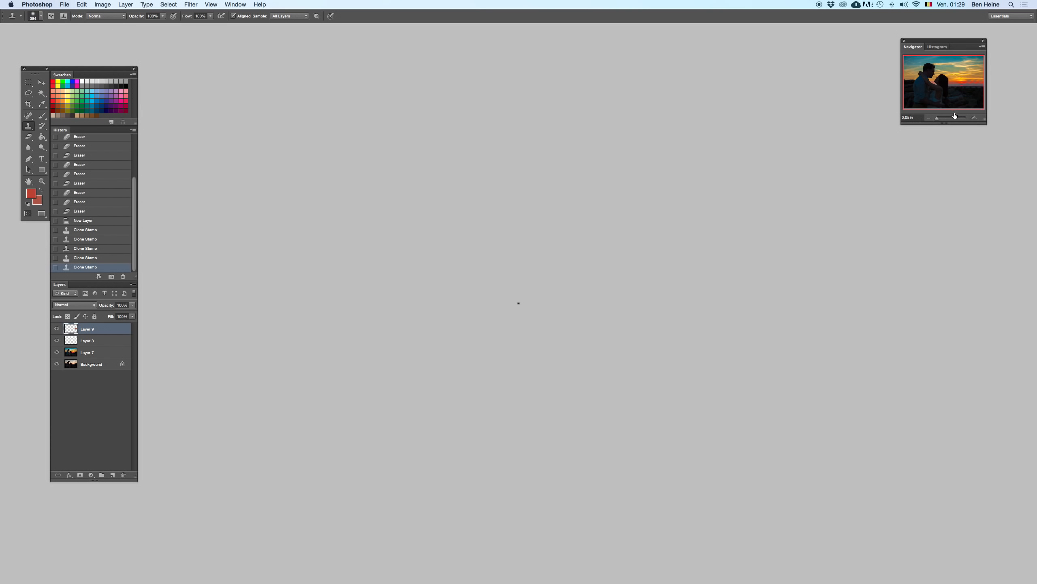
drag(949, 118, 945, 118)
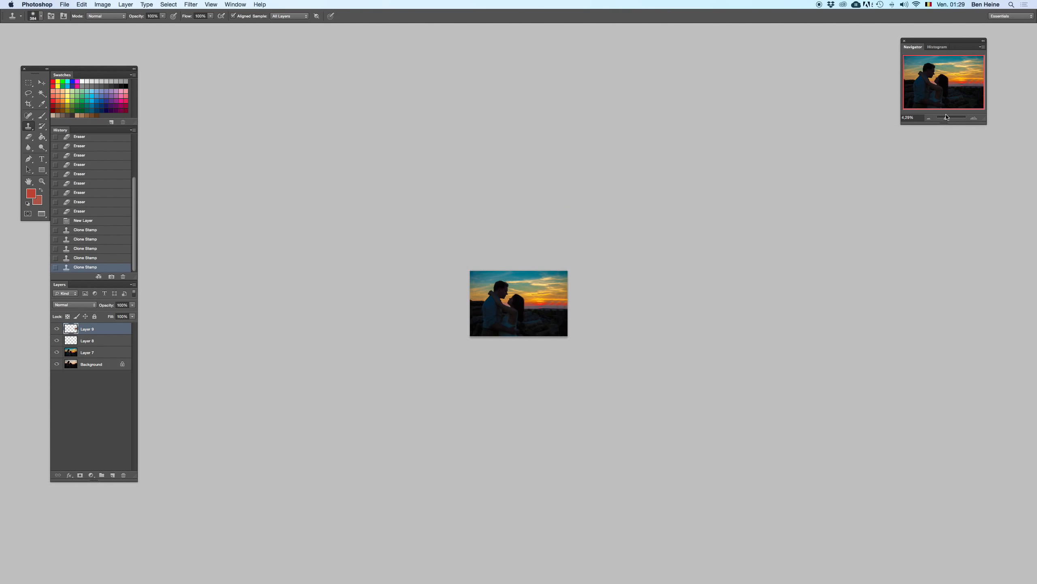
key(Delete)
key(super+z)
key(super+z)
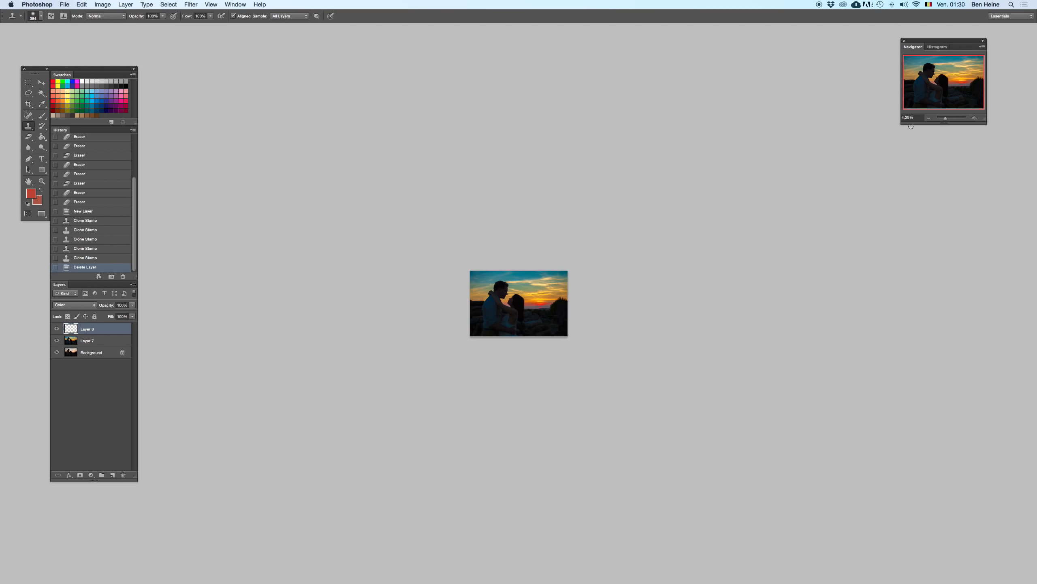
key(super+z)
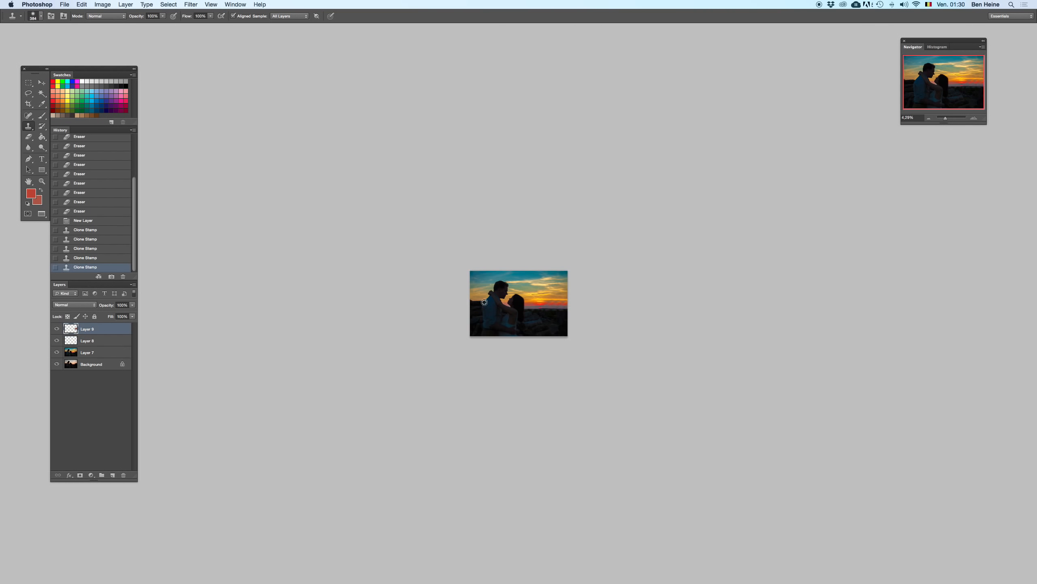
- Try a clone stroke at the photo's edge behind the man, and step back through the history to the empty new layer
click(460, 303)
drag(942, 119, 946, 119)
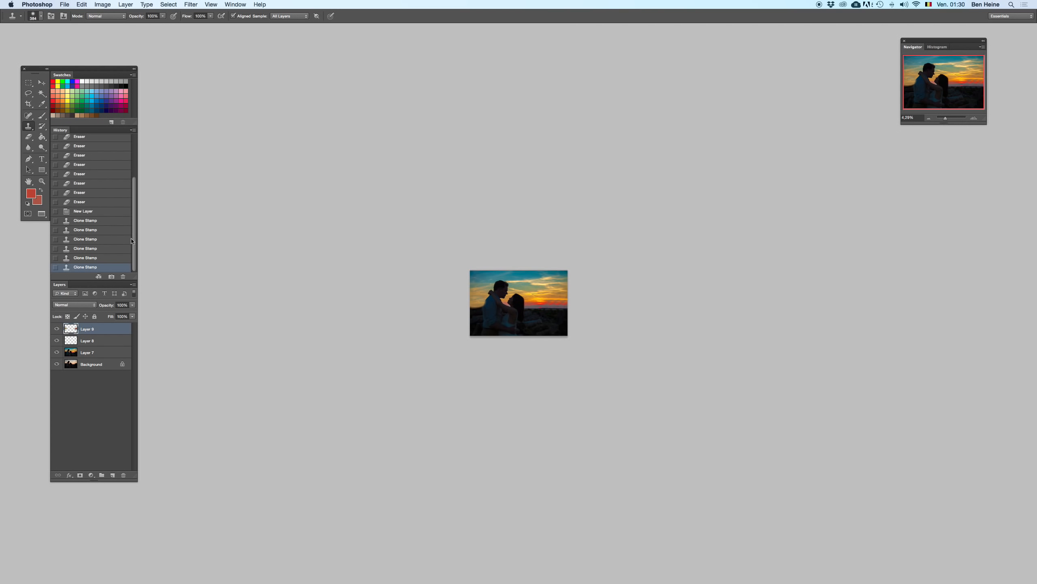
click(101, 213)
key(super+z)
key(super+z)
key(super+z)
key(super+z)
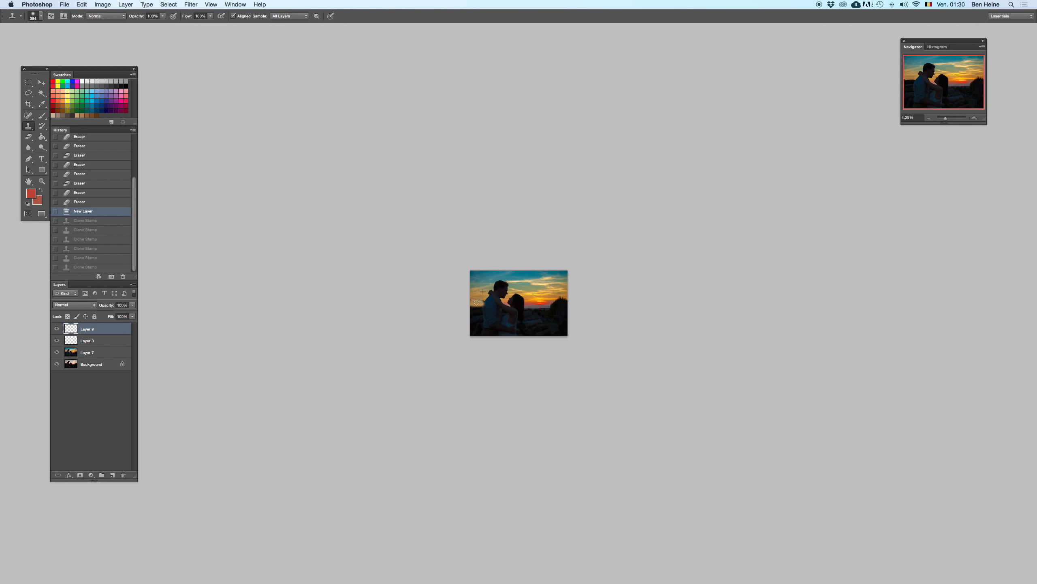
click(477, 303)
drag(945, 118, 951, 118)
drag(318, 299, 662, 287)
key(super+z)
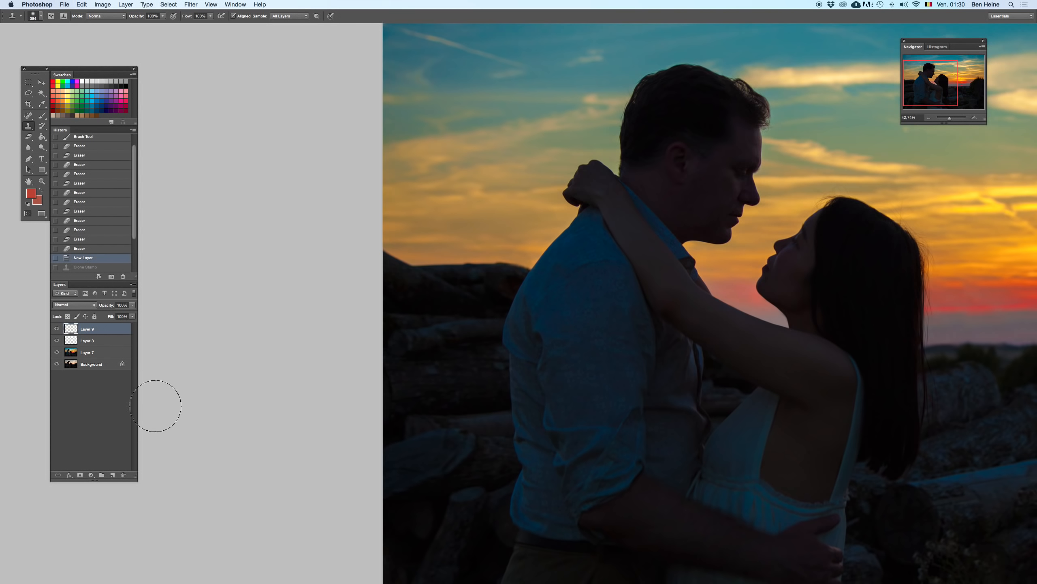
click(113, 475)
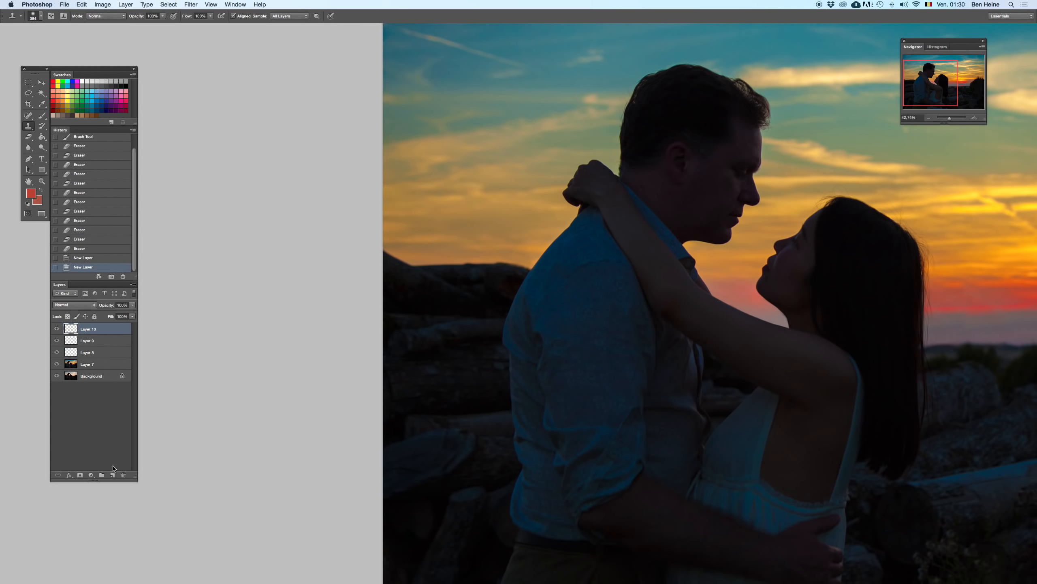
key(super+z)
- Sample the sky beside the man's shoulder and clone it over the upper logs behind his back
alt+click(543, 229)
mouse_move(529, 278)
mouse_down()
mouse_move(366, 279)
mouse_move(409, 254)
mouse_move(368, 255)
mouse_up()
key(super+z)
key(super+z)
key(super+z)
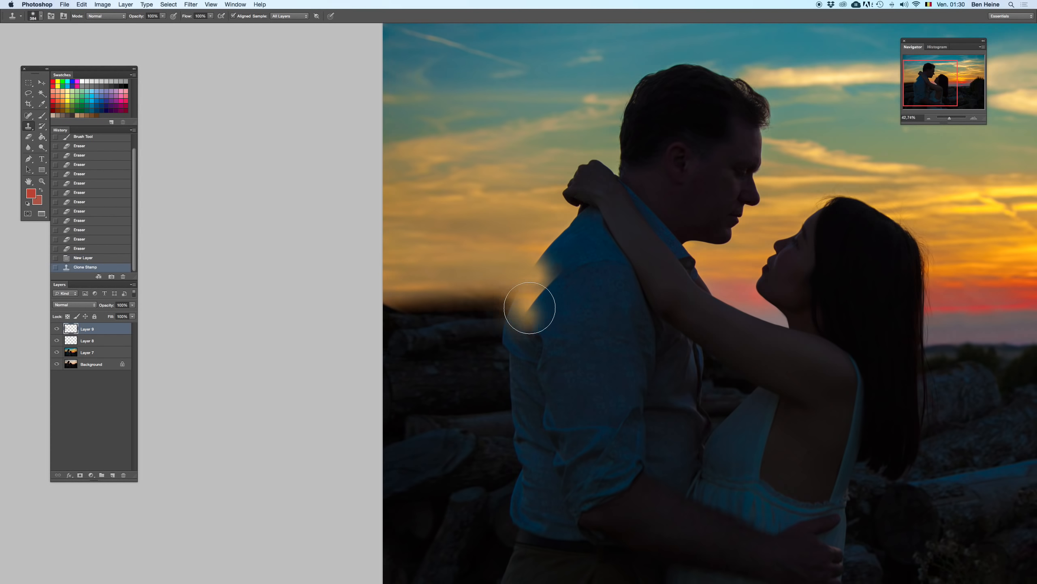
mouse_move(520, 306)
mouse_down()
mouse_move(412, 302)
mouse_move(392, 314)
mouse_move(511, 311)
mouse_move(339, 323)
mouse_up()
drag(534, 282, 584, 308)
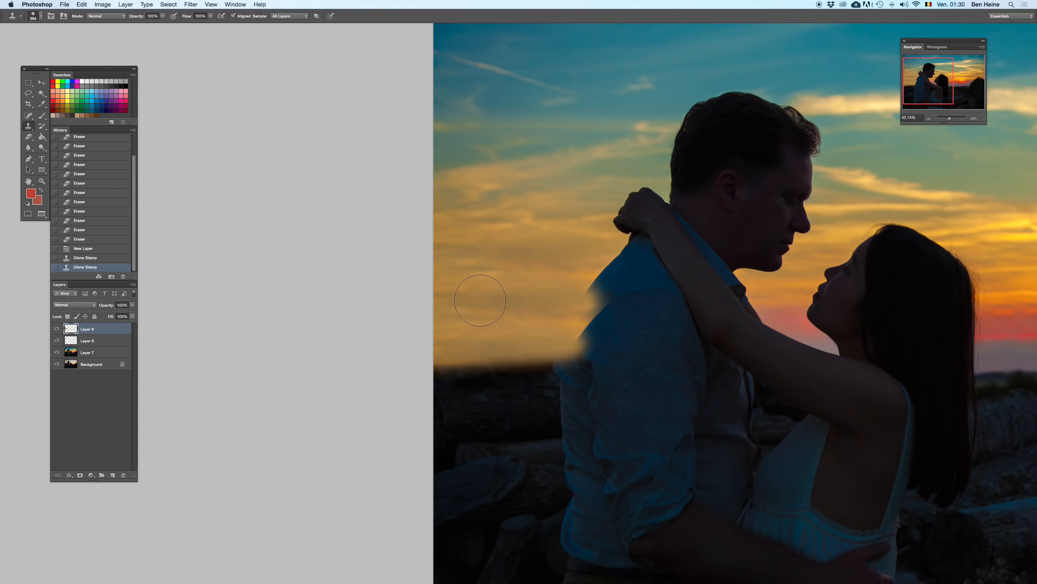
- With the Clone Stamp brush reduced to 132 px, retouch the cloned sky behind the man's back
click(975, 117)
click(980, 117)
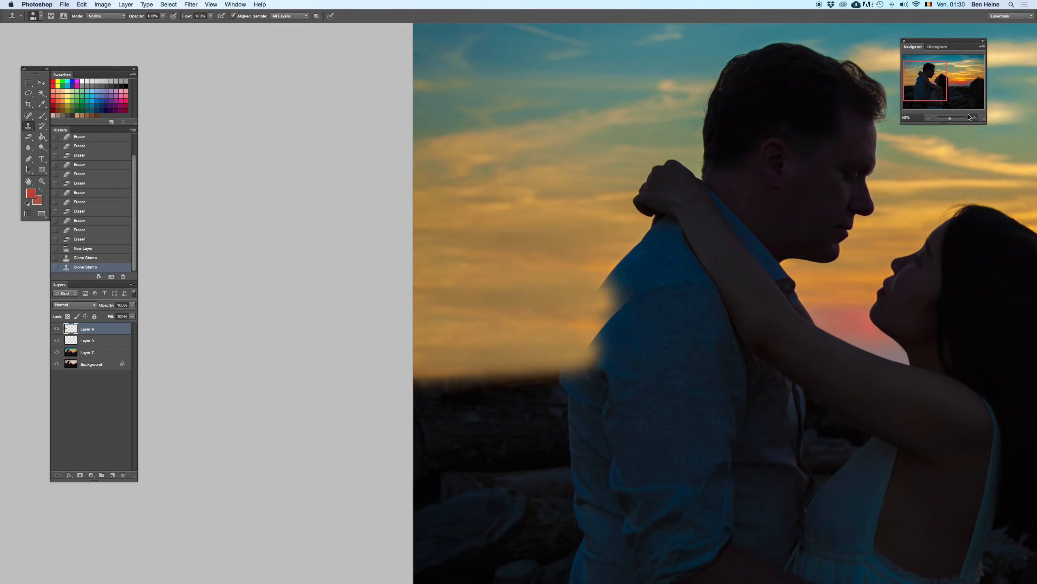
right_click(533, 244)
text(132)
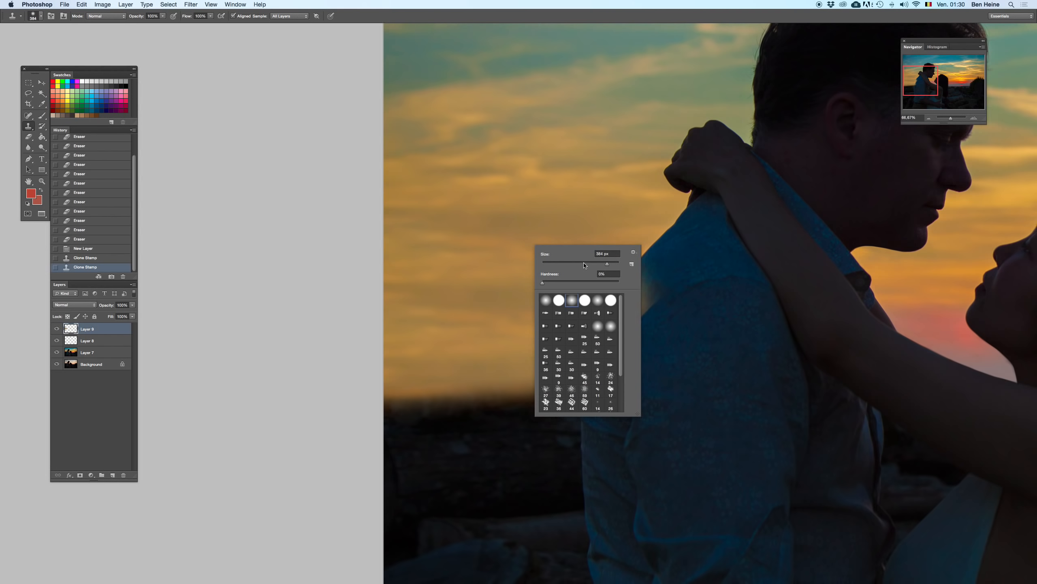
key(Return)
drag(476, 249, 438, 245)
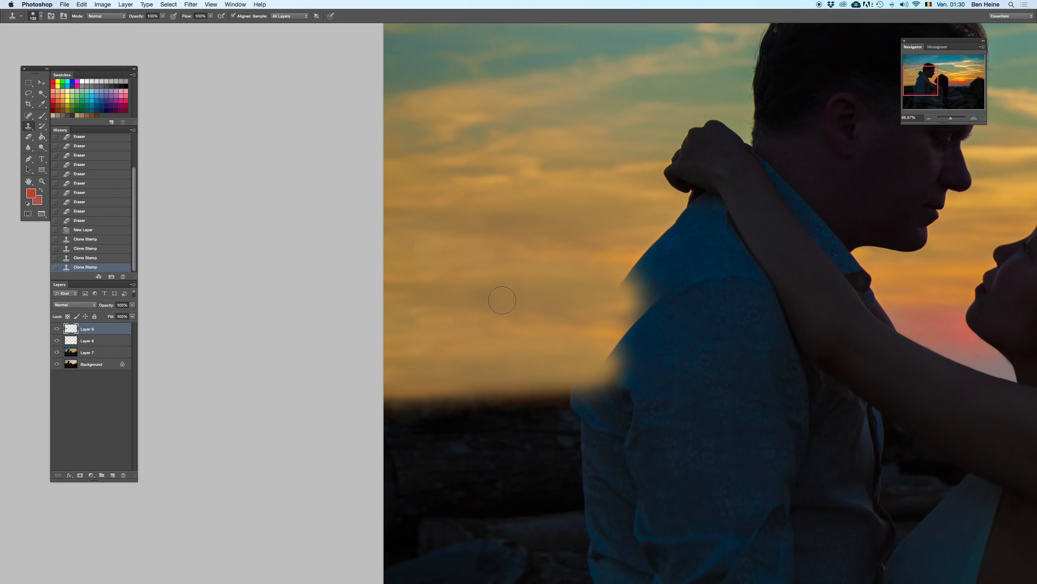
click(451, 331)
drag(539, 343, 607, 350)
- Delete the cloned sky layer to compare against the original log pile, and undo the deletion
drag(950, 118, 949, 118)
scroll(454, 307, left, 5)
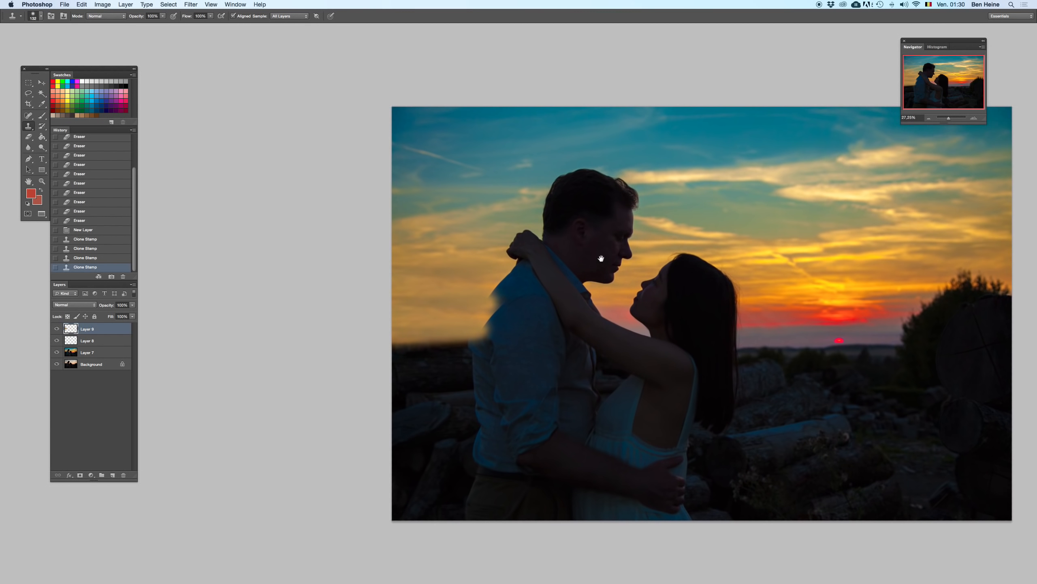
key(BackSpace)
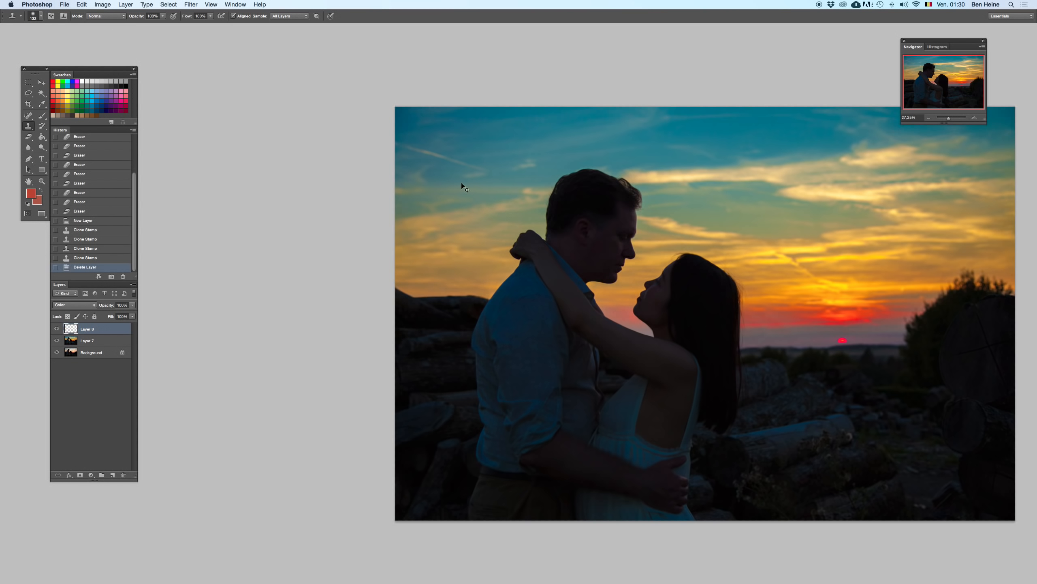
key(super+z)
key(super+z)
key(super+z)
- Sample an orange sky color and brush it at 30% opacity over the cloned sky behind the man, undoing unwanted strokes
key(i)
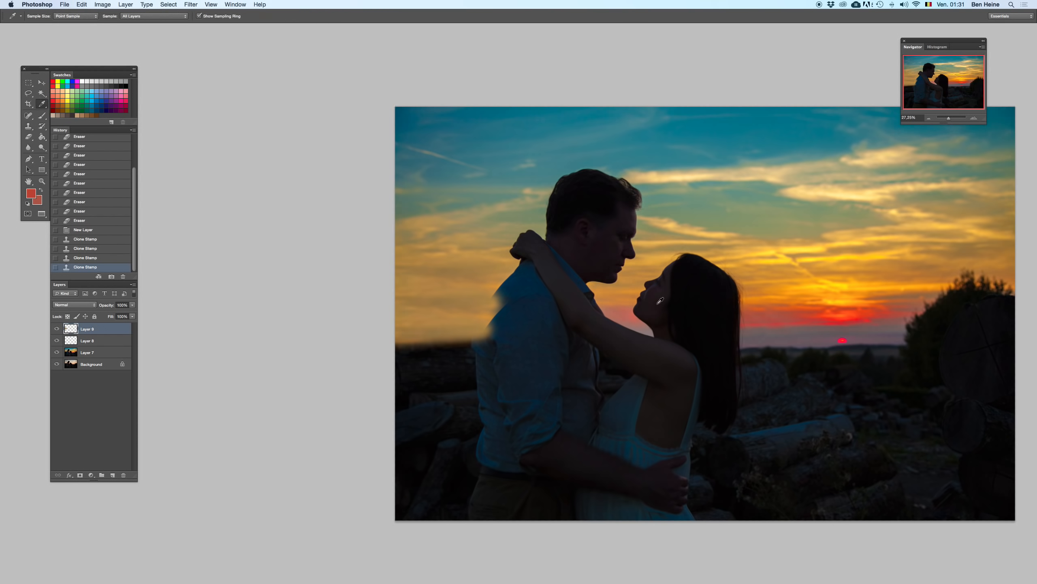
click(634, 298)
key(x)
key(b)
right_click(546, 271)
click(164, 15)
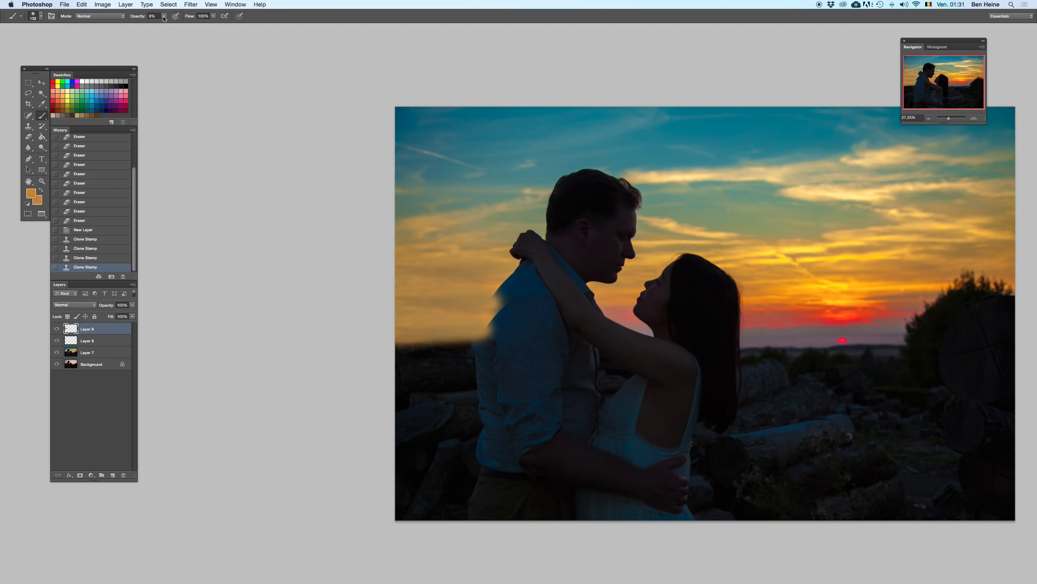
drag(164, 23, 172, 23)
mouse_move(485, 294)
mouse_down()
mouse_move(494, 304)
mouse_move(403, 295)
mouse_up()
key(super+z)
key(super+z)
mouse_move(487, 302)
mouse_down()
mouse_move(419, 299)
mouse_move(368, 313)
mouse_move(486, 295)
mouse_up()
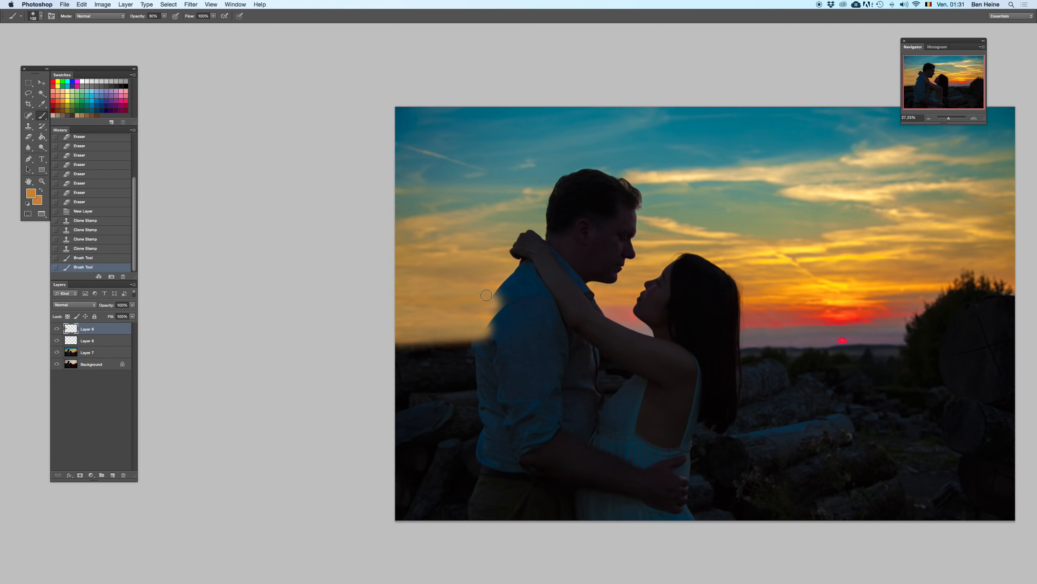
mouse_move(393, 297)
mouse_down()
mouse_move(425, 300)
mouse_move(423, 313)
mouse_up()
- Remove the layer with the cloned and painted sky for a comparison, and undo the removal
key(BackSpace)
key(super+z)
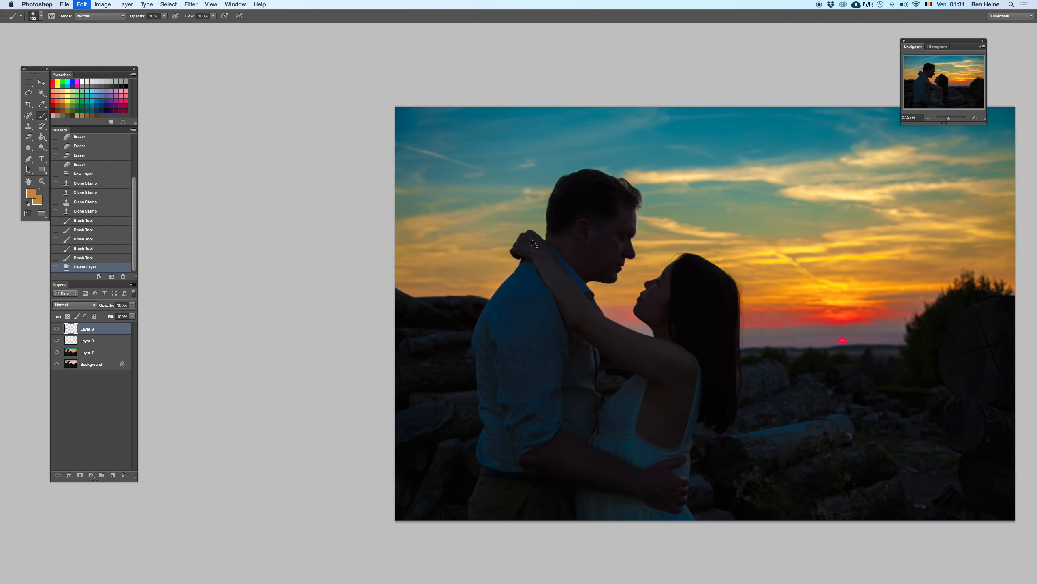
- With a larger Clone Stamp brush, smooth the painted patches in the cloned sky behind the man's back
key(s)
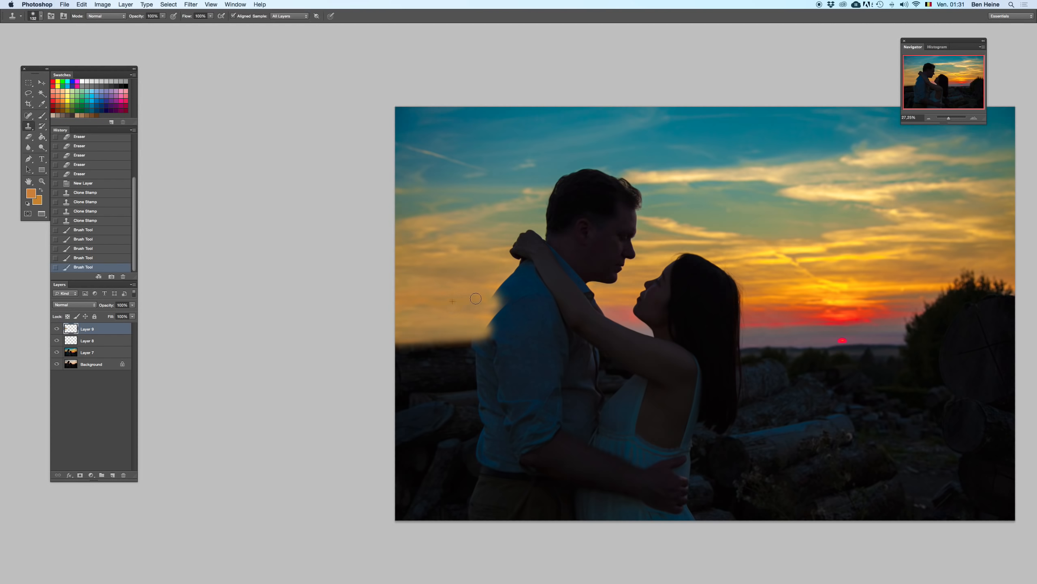
right_click(469, 299)
drag(521, 322, 528, 322)
click(424, 318)
drag(463, 299, 449, 324)
click(398, 304)
- Delete the retouched sky layer to compare the man's shoulder area up close, and undo the deletion
click(970, 119)
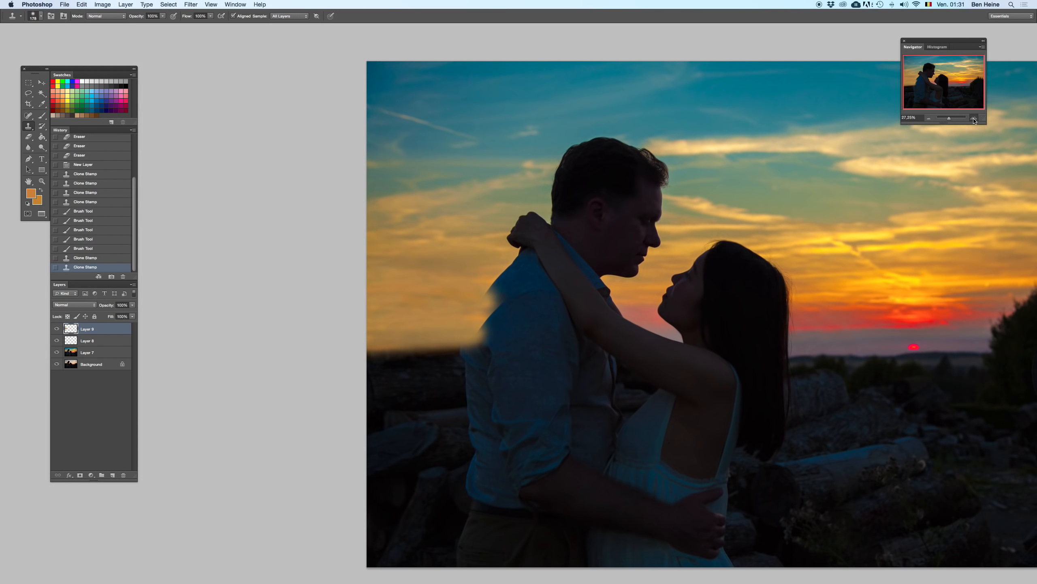
click(971, 119)
click(971, 119)
key(BackSpace)
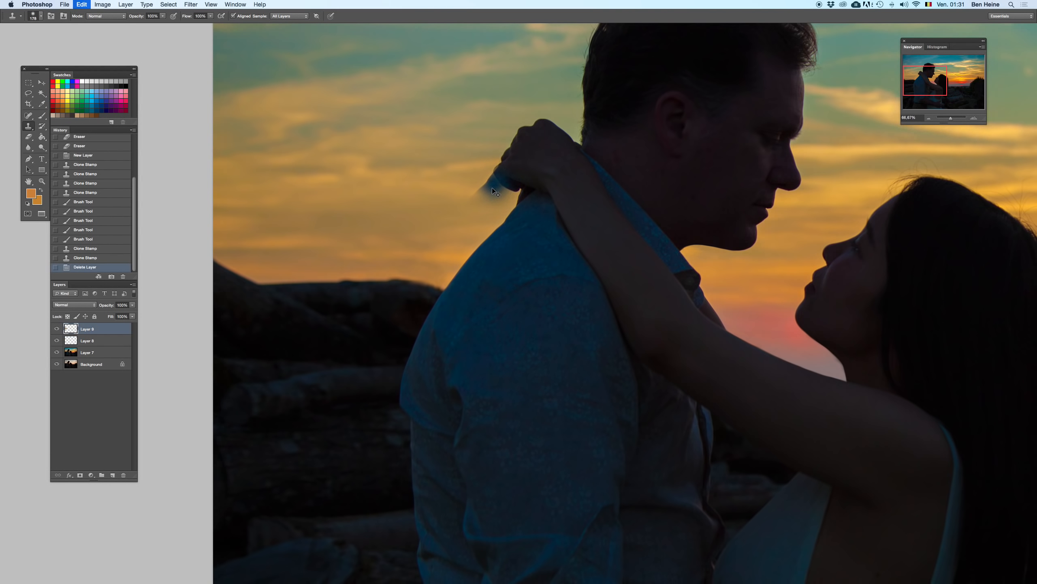
key(super+z)
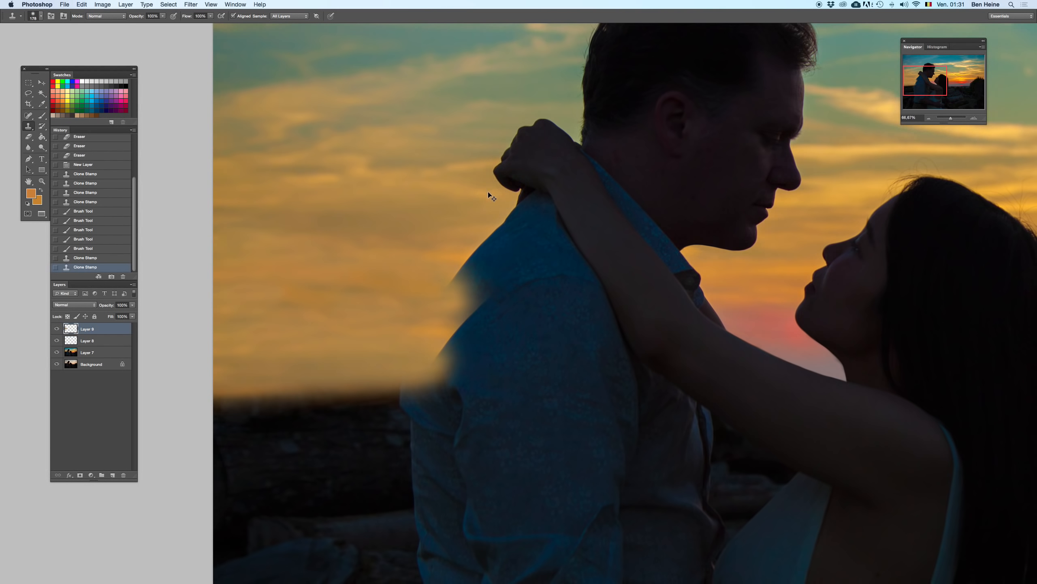
- Sample the reddish sky color between the two faces for the brush
click(929, 118)
click(929, 118)
click(929, 119)
key(i)
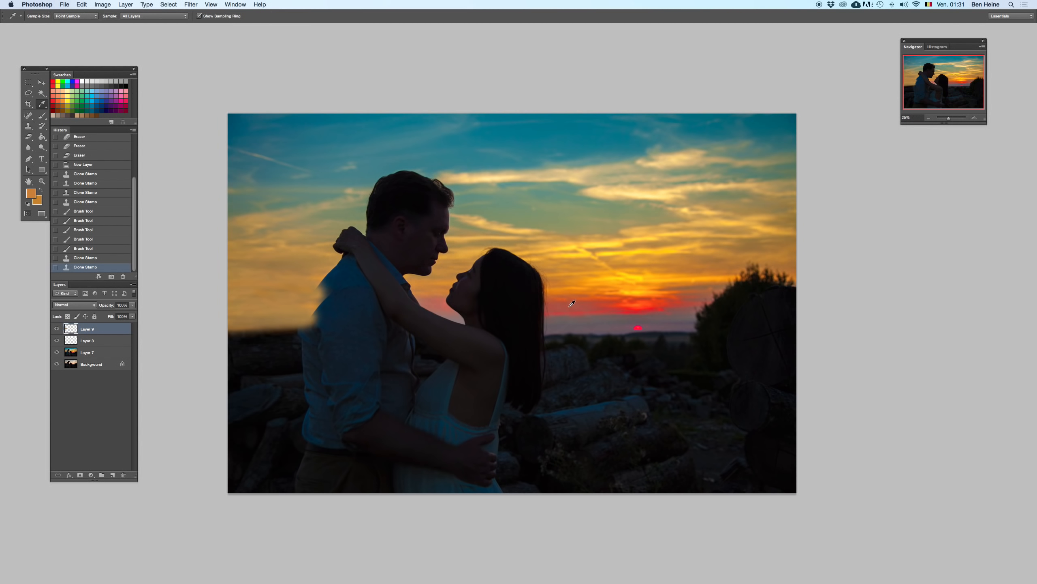
click(449, 298)
key(b)
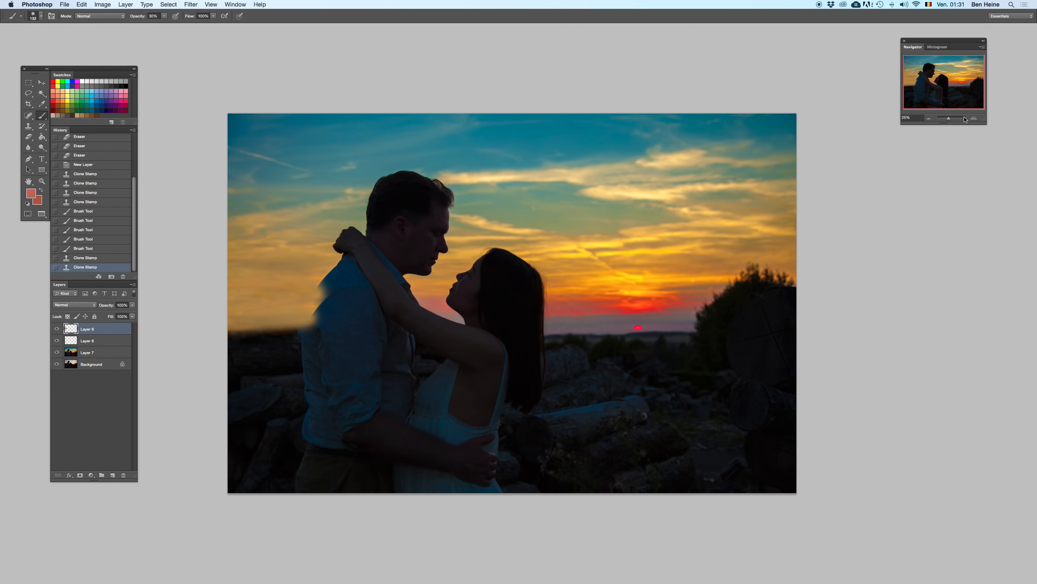
- Clone clean sky over the small blemishes in the red band of sky beside the woman's hair
drag(951, 120, 952, 119)
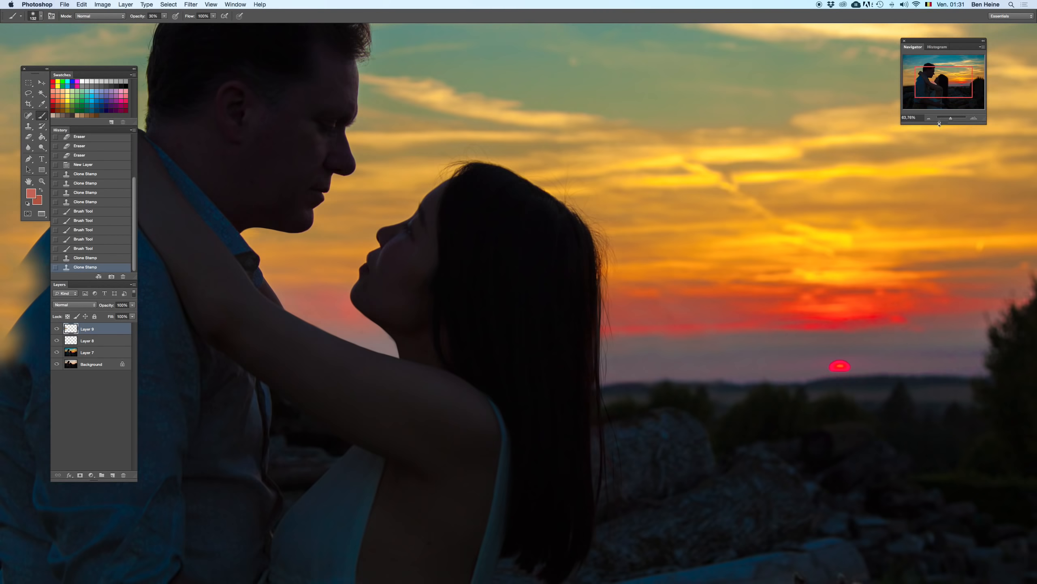
click(974, 120)
drag(702, 285, 655, 264)
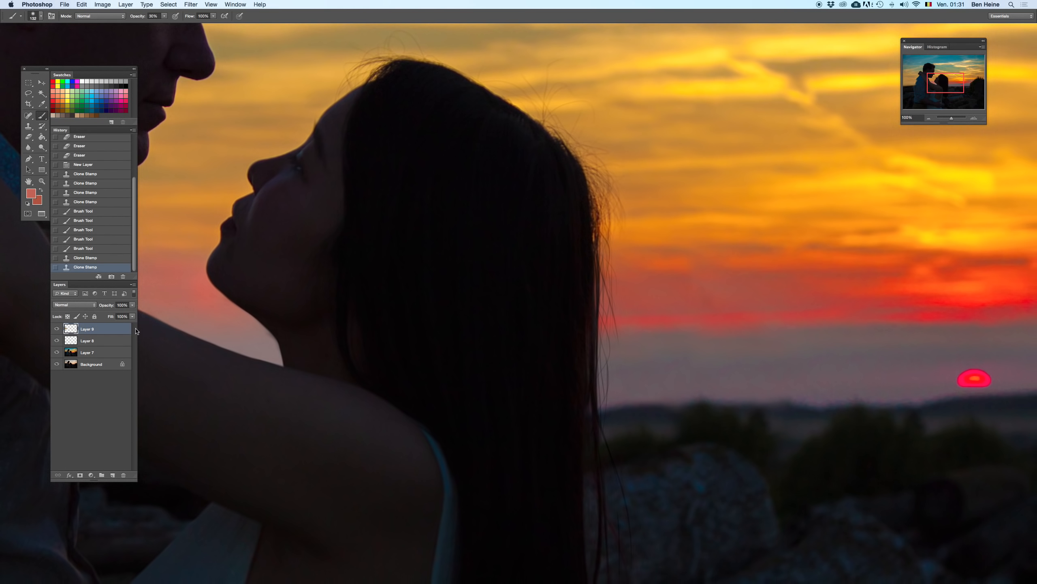
key(s)
alt+click(713, 298)
click(709, 299)
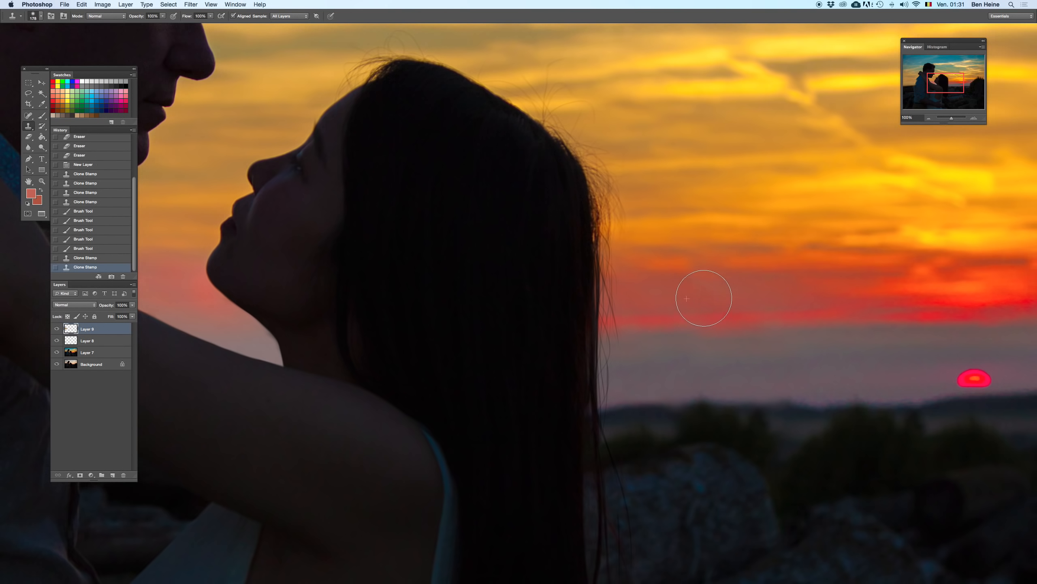
click(709, 294)
- Create a new layer above the cloned sky, sample the red sunset color near the horizon and enlarge the brush
click(930, 119)
click(929, 118)
click(929, 118)
click(929, 119)
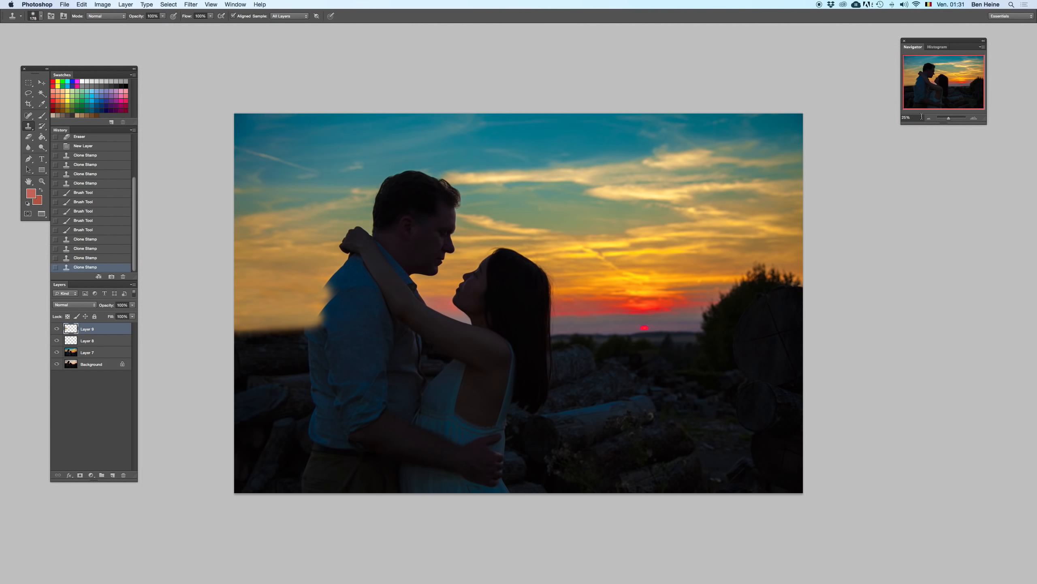
key(i)
click(113, 475)
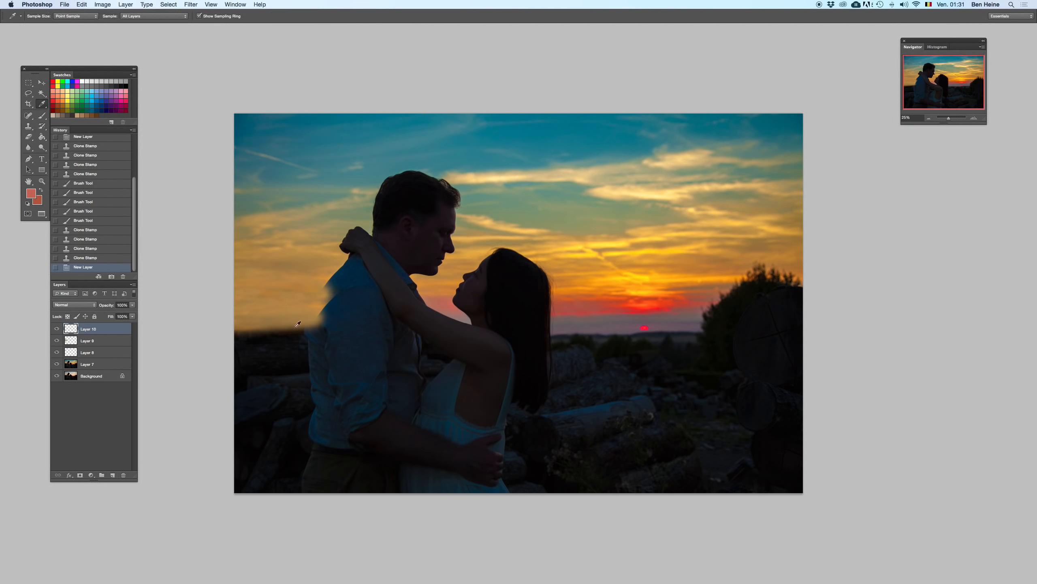
click(577, 305)
key(b)
right_click(435, 295)
key(Return)
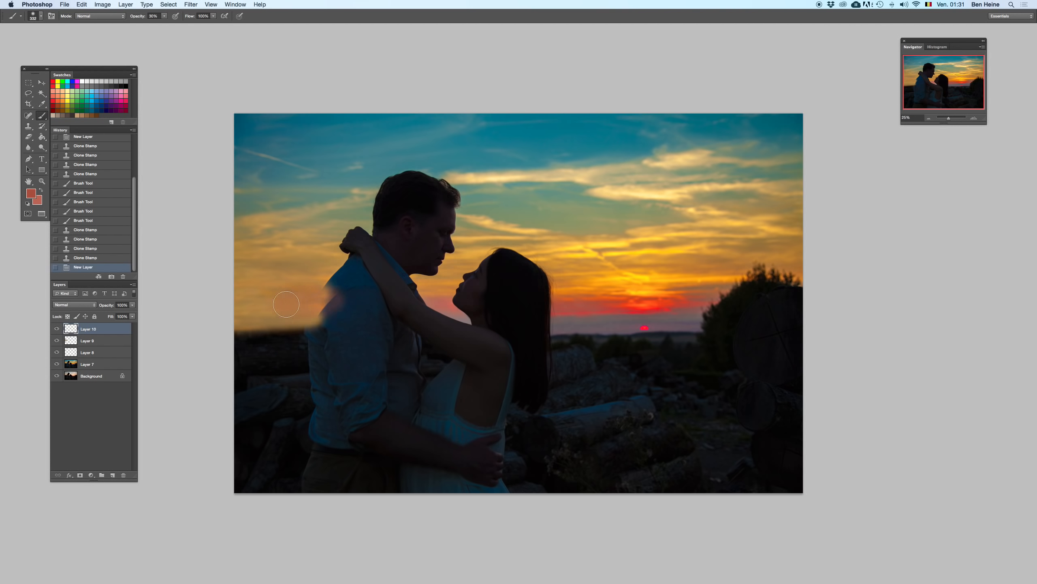
- Try a red brush stroke at higher opacity over the man's shoulder edge, and undo it
scroll(282, 290, left, 5)
scroll(282, 290, down, 2)
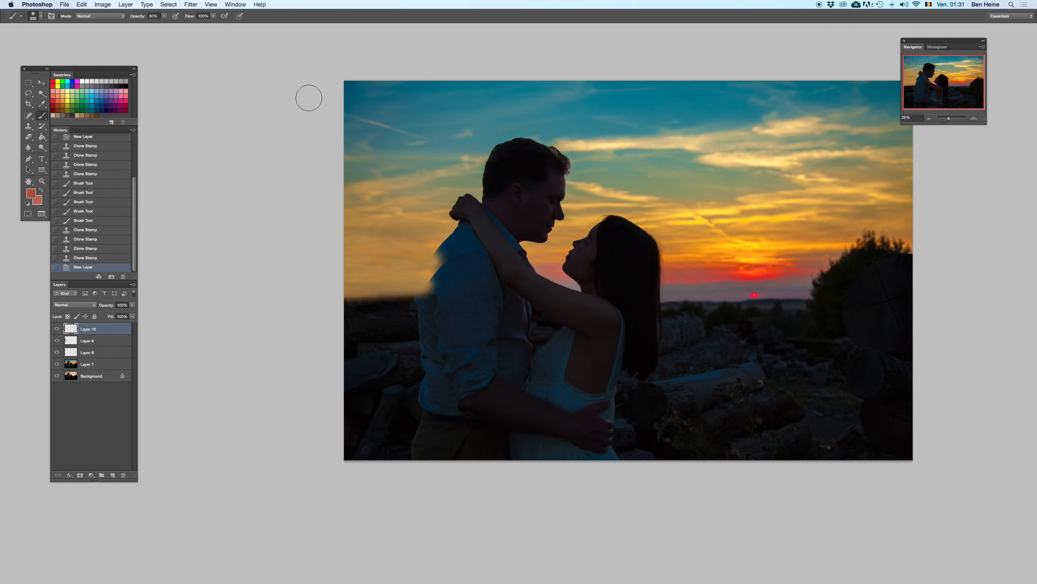
click(164, 16)
drag(444, 280, 453, 278)
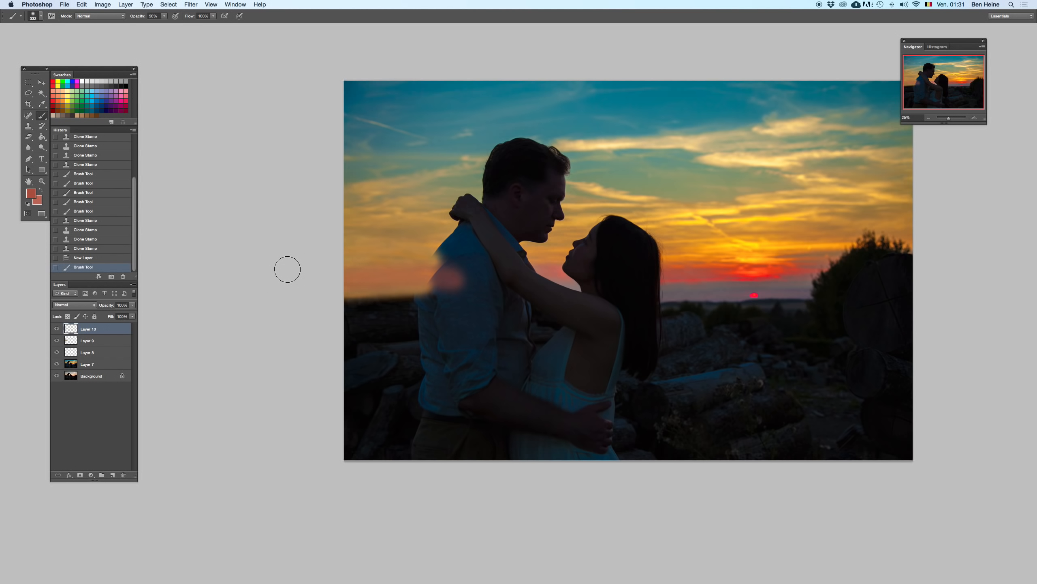
click(928, 118)
key(super+z)
- Adjust the brush size and toggle the visibility of Layer 9 to compare the area behind the man
right_click(565, 256)
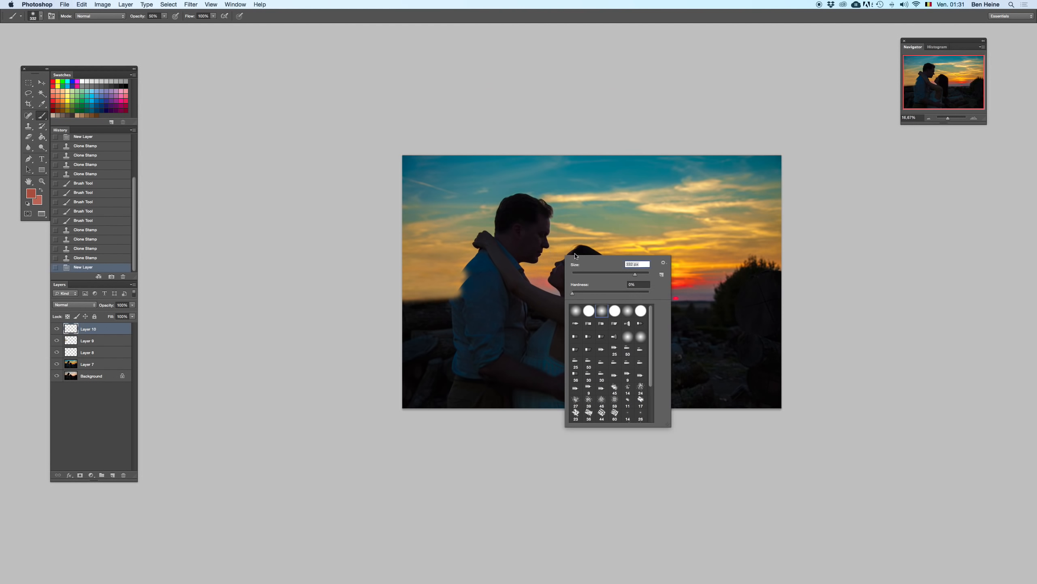
click(308, 286)
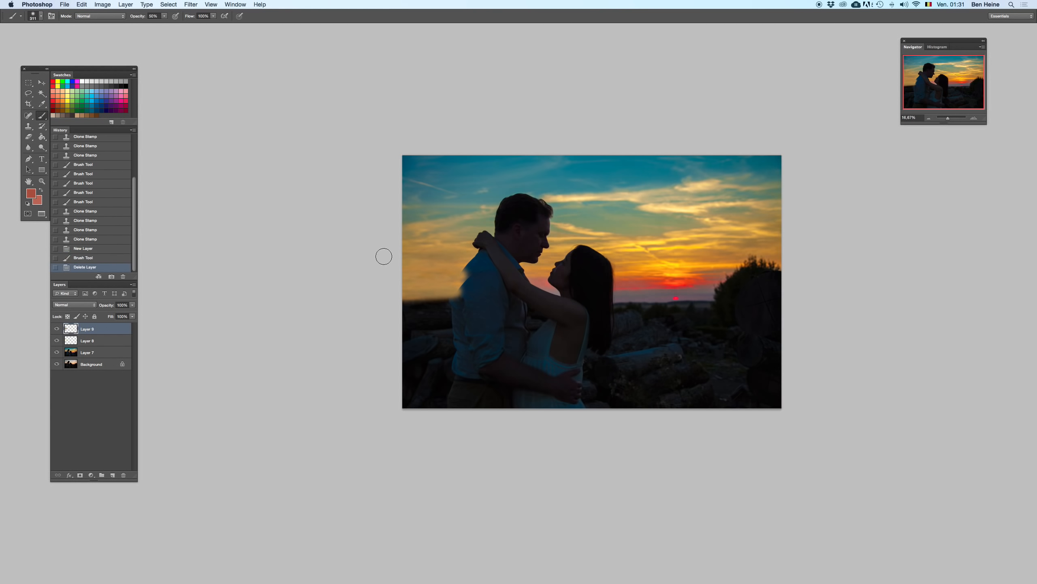
click(56, 341)
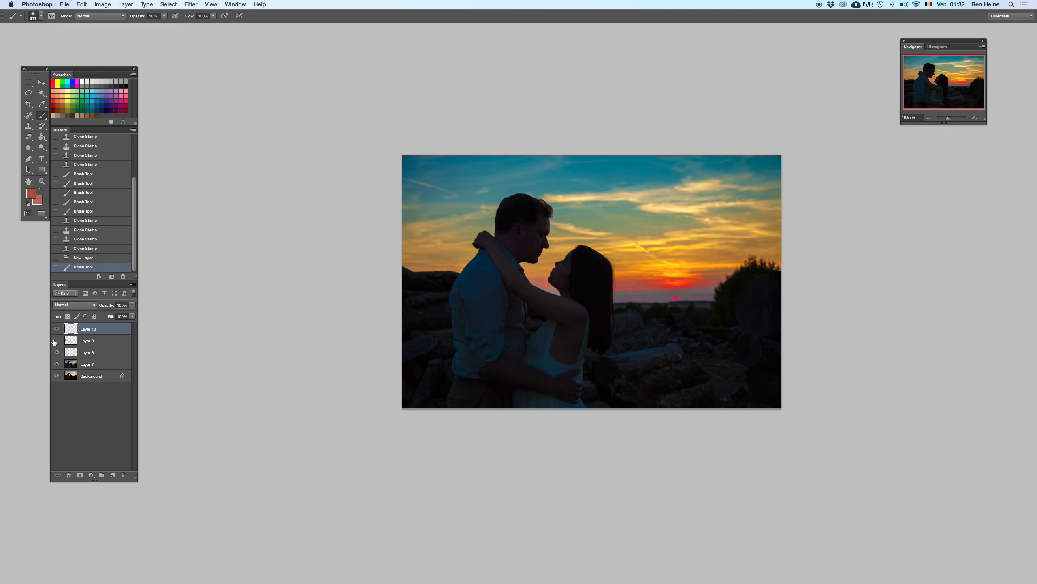
click(55, 340)
click(56, 341)
click(56, 341)
- Sample a muted mauve sky color, paint a trial stroke behind the man with a resized brush, and undo it
key(i)
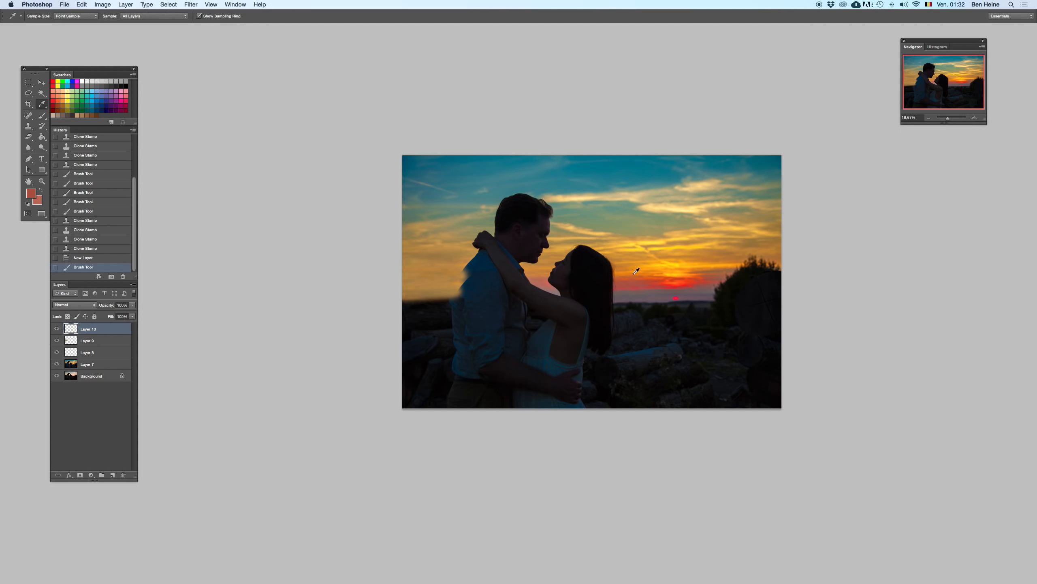
key(b)
right_click(612, 253)
click(681, 273)
drag(479, 293, 324, 284)
key(super+z)
key(super+z)
key(super+z)
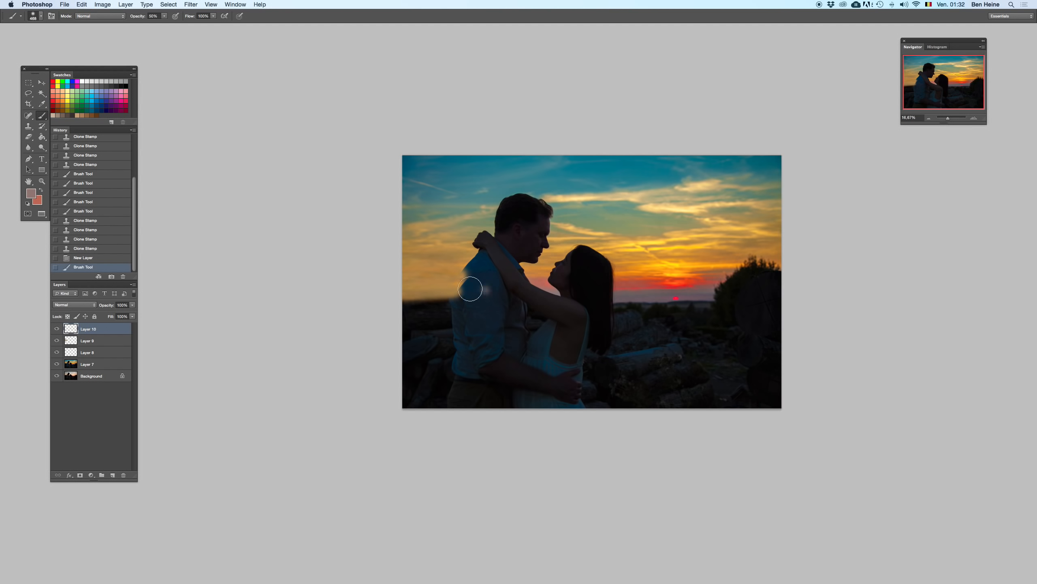
- Set the new layer's blend mode to Color and brush the red tone over the cloned sky behind the man
click(75, 304)
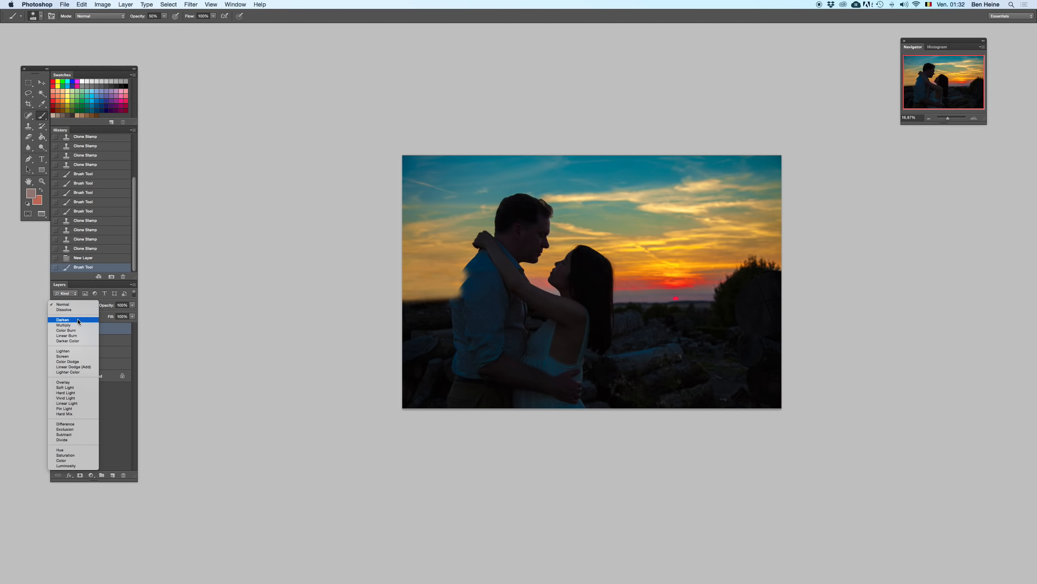
click(73, 460)
drag(479, 272, 409, 294)
key(x)
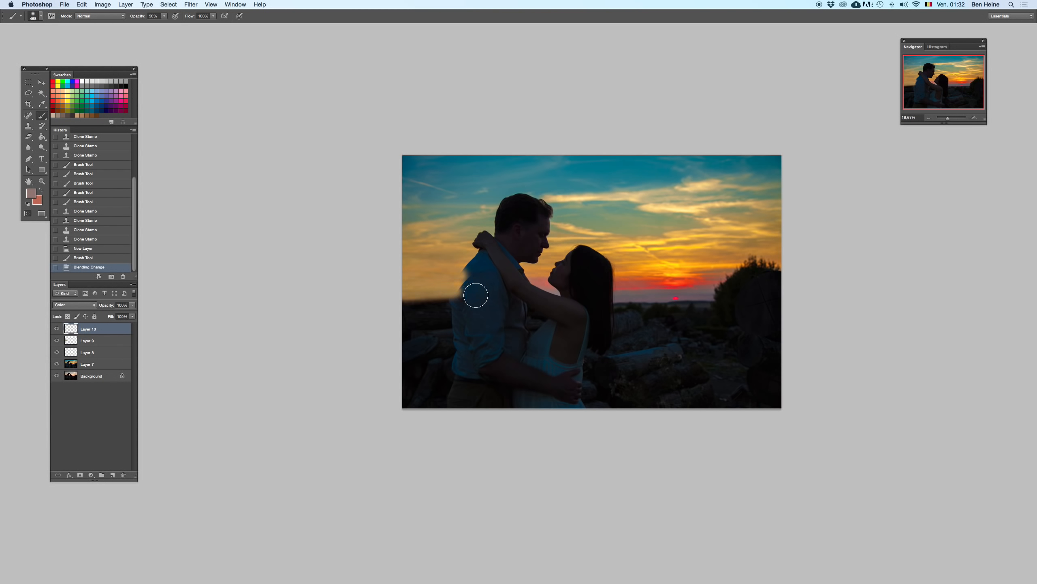
drag(480, 282, 464, 285)
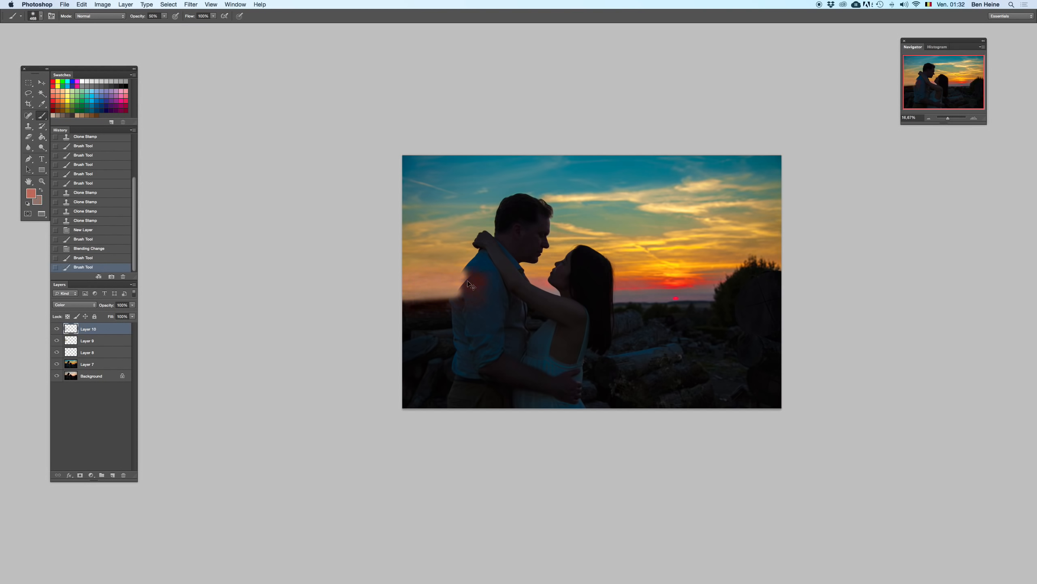
- Lower the brush opacity to 23% and build up the red tint around the man's shoulder
click(165, 15)
drag(165, 23, 158, 24)
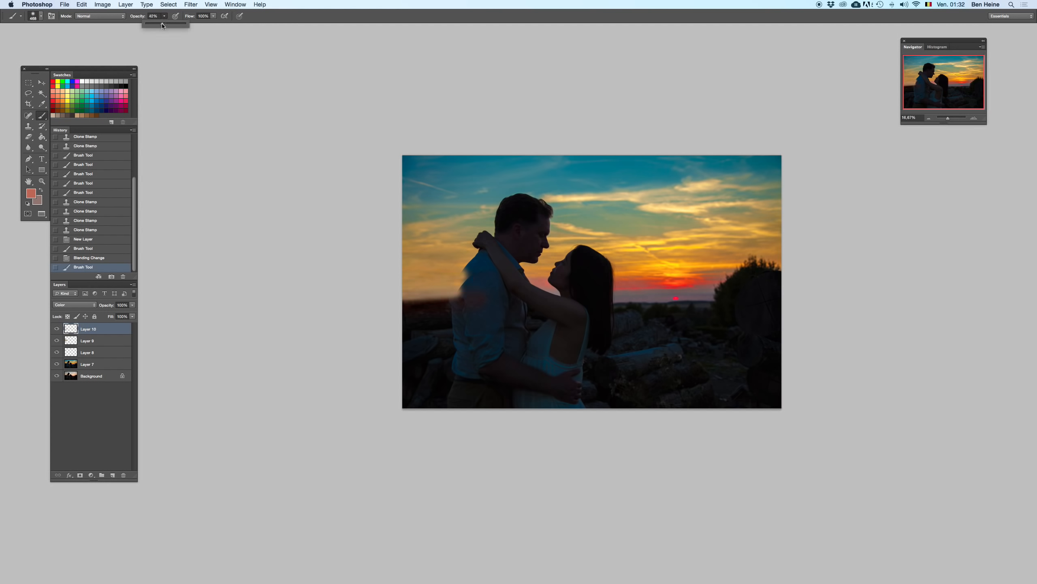
click(452, 266)
key(super+z)
mouse_move(478, 290)
mouse_down()
mouse_move(486, 279)
mouse_move(458, 279)
mouse_move(469, 285)
mouse_up()
drag(473, 286, 488, 282)
- Sample the mauve horizon color and brush it on Layer 9 along the lower cloned sky behind the man
key(i)
alt+click(623, 296)
key(b)
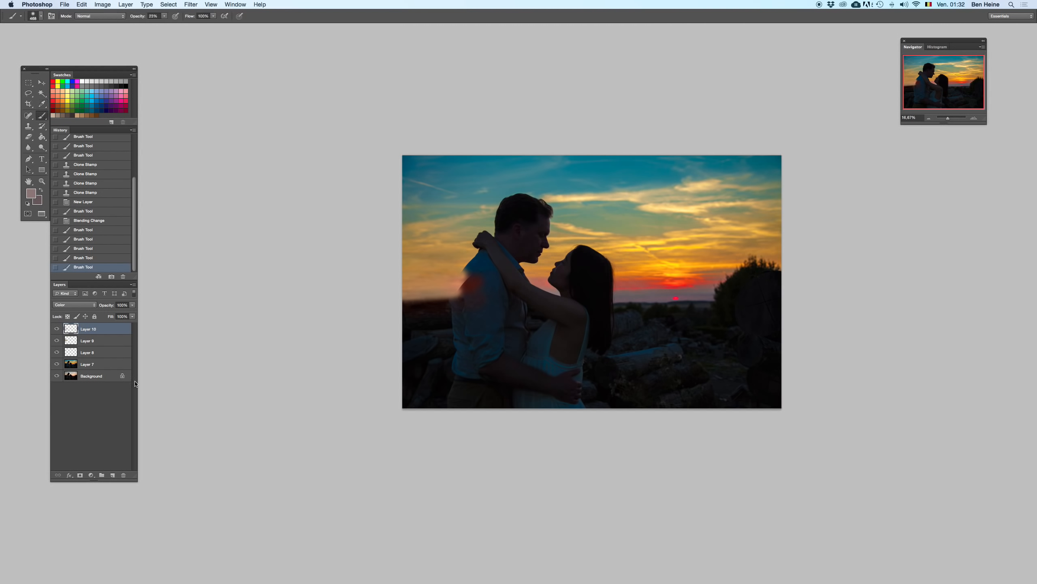
click(128, 340)
drag(484, 312, 413, 292)
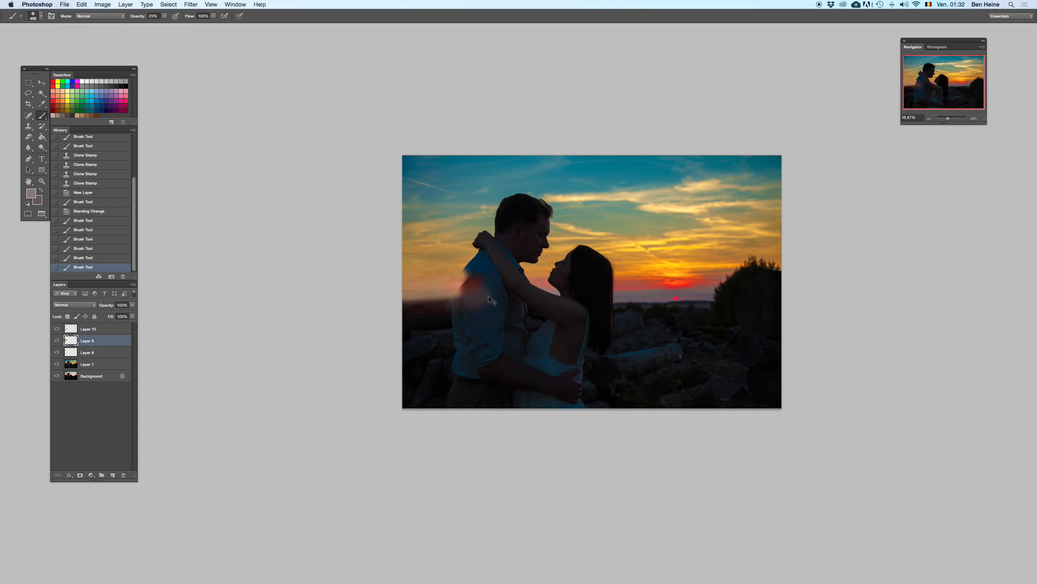
mouse_move(483, 285)
mouse_down()
mouse_move(372, 282)
mouse_move(443, 296)
mouse_move(443, 272)
mouse_up()
key(super+z)
key(x)
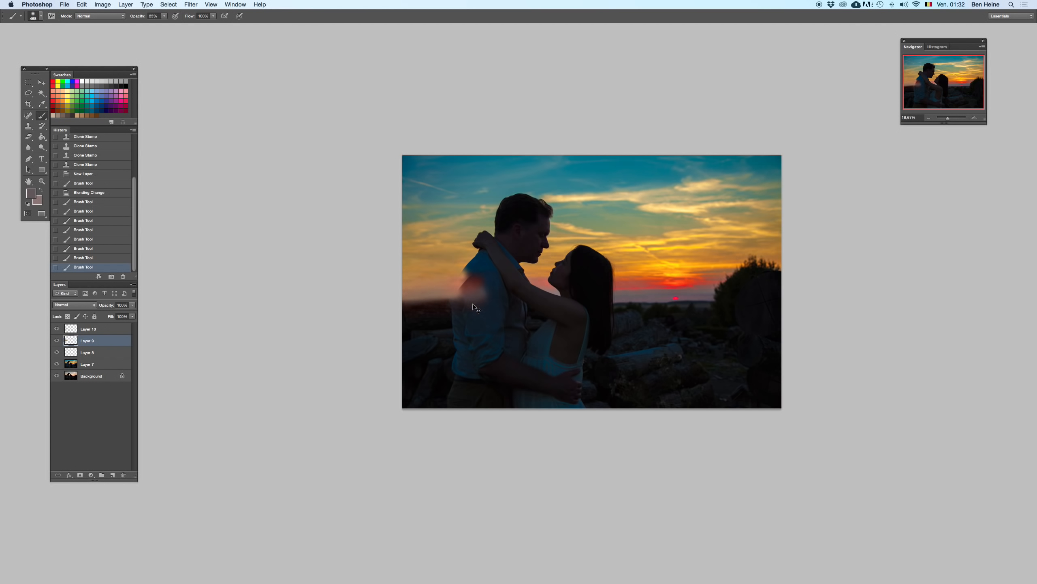
- On Layer 10, brush a red color sampled from the sunset sky over the cloned sky by the man's shoulder
key(i)
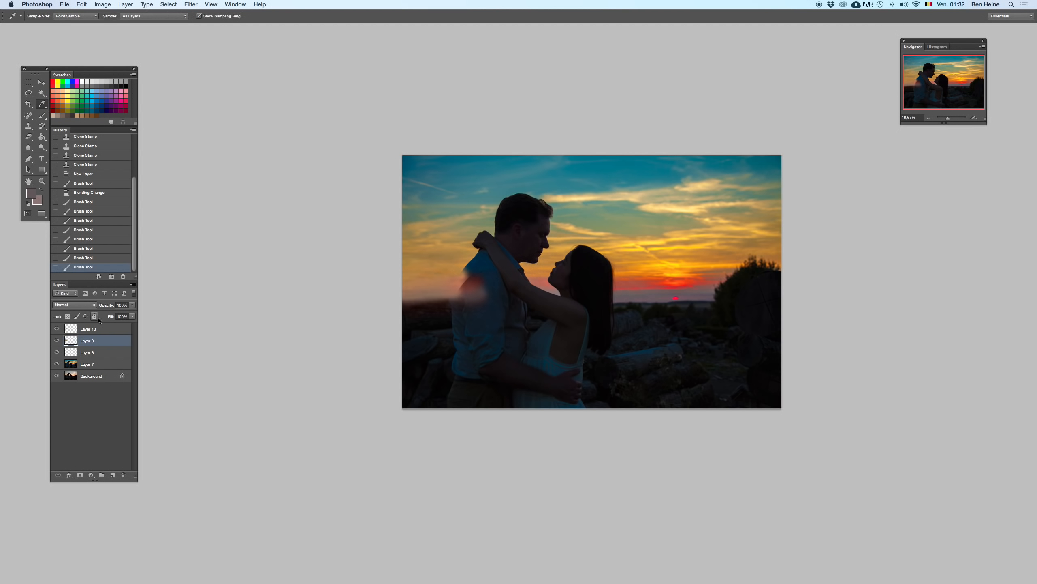
click(106, 330)
click(627, 280)
key(b)
mouse_move(468, 295)
mouse_down()
mouse_move(414, 285)
mouse_move(463, 288)
mouse_move(456, 278)
mouse_up()
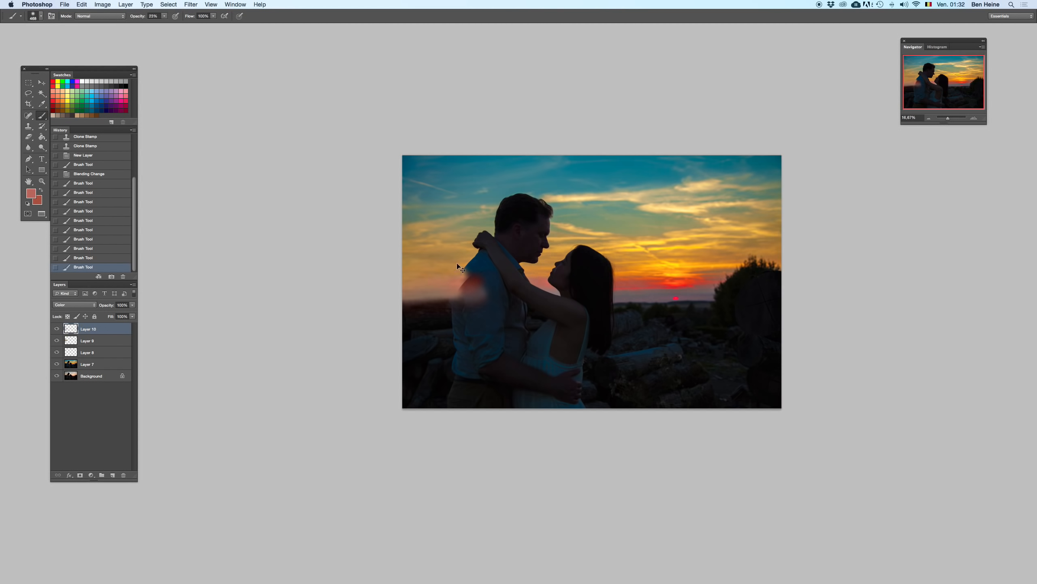
- Change the canvas surround color to black
drag(627, 244, 613, 241)
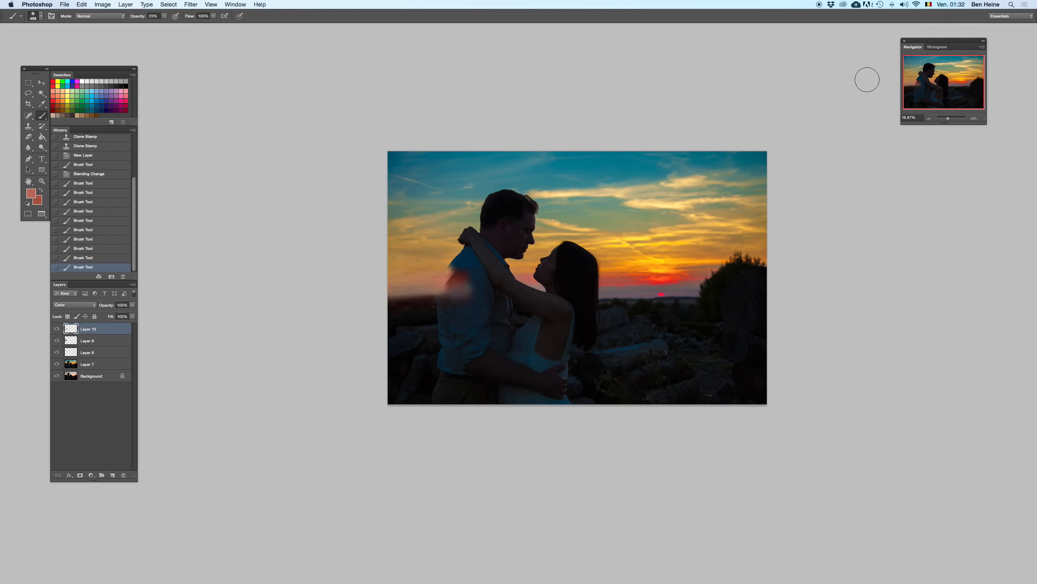
right_click(821, 214)
click(836, 231)
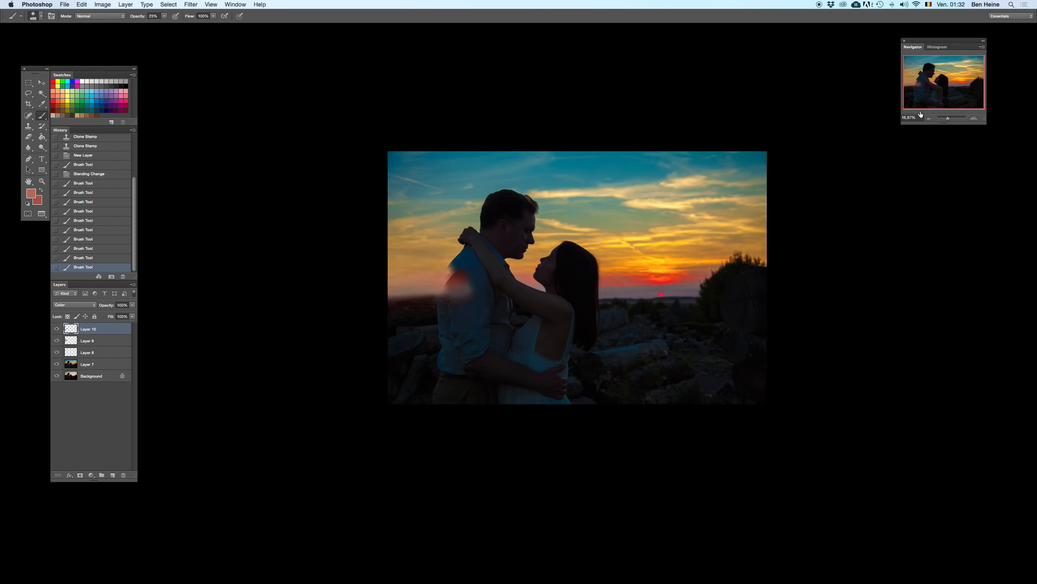
- With the Clone Stamp on Layer 9, cover the bright dried flower on the foreground logs with dark texture
click(975, 118)
click(975, 118)
click(974, 118)
click(974, 118)
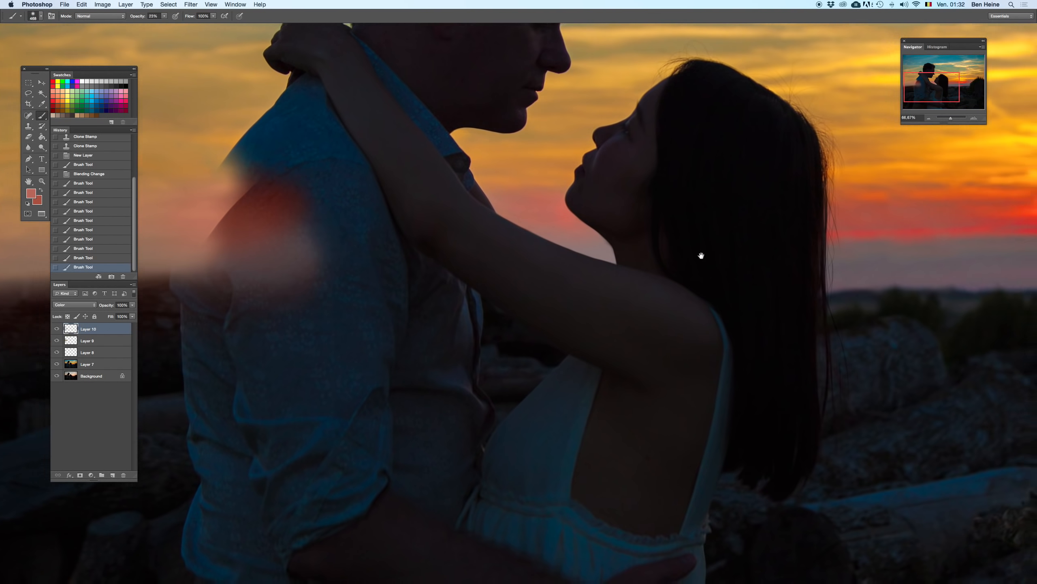
drag(769, 296, 676, 275)
click(974, 118)
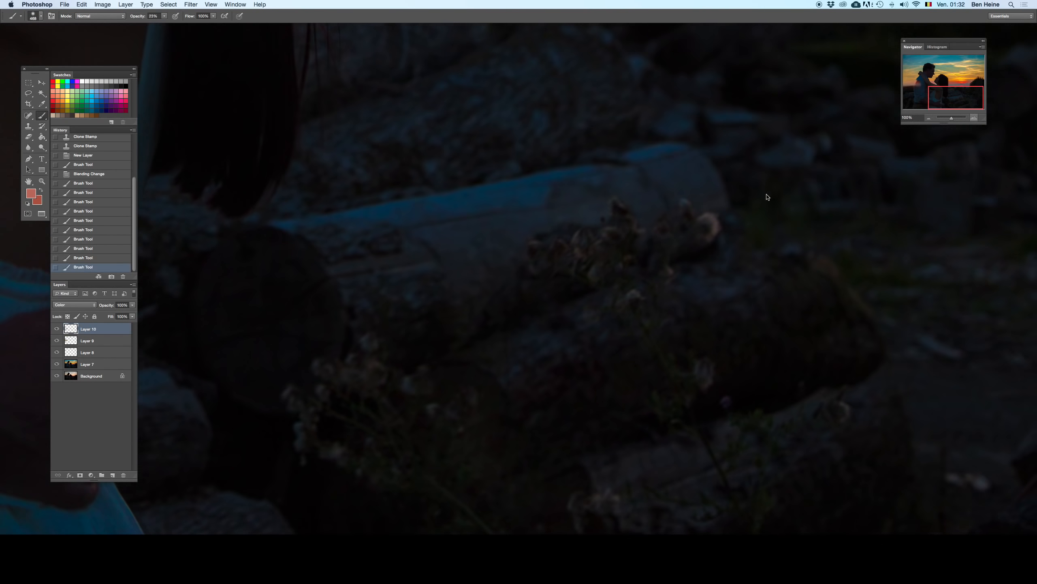
key(s)
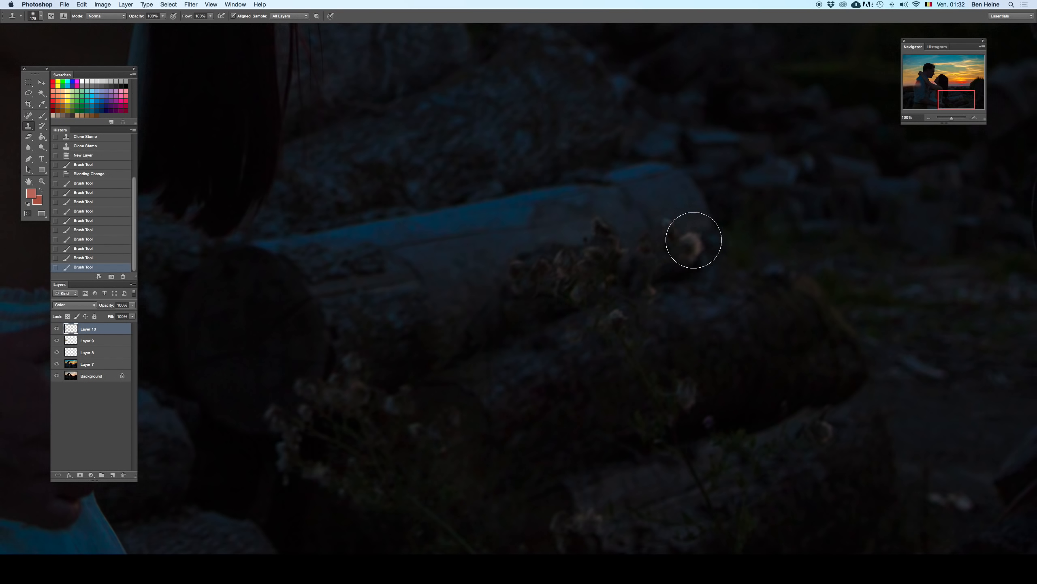
click(693, 241)
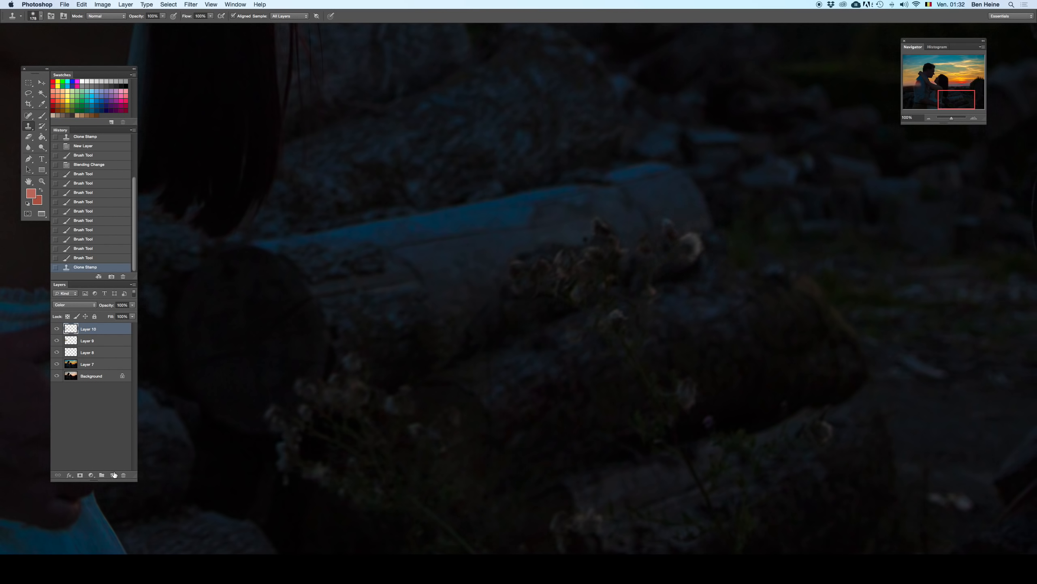
click(107, 341)
click(695, 245)
click(690, 239)
- Clone dark ground over the bright spots near the photo's lower edge, between the logs
scroll(816, 257, down, 10)
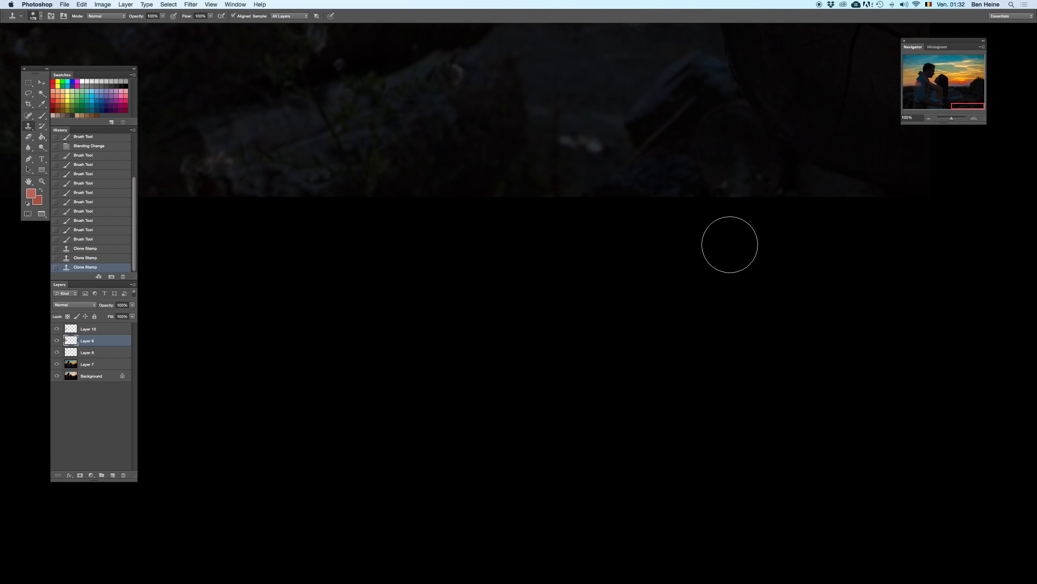
click(594, 149)
scroll(653, 278, up, 5)
scroll(654, 278, left, 2)
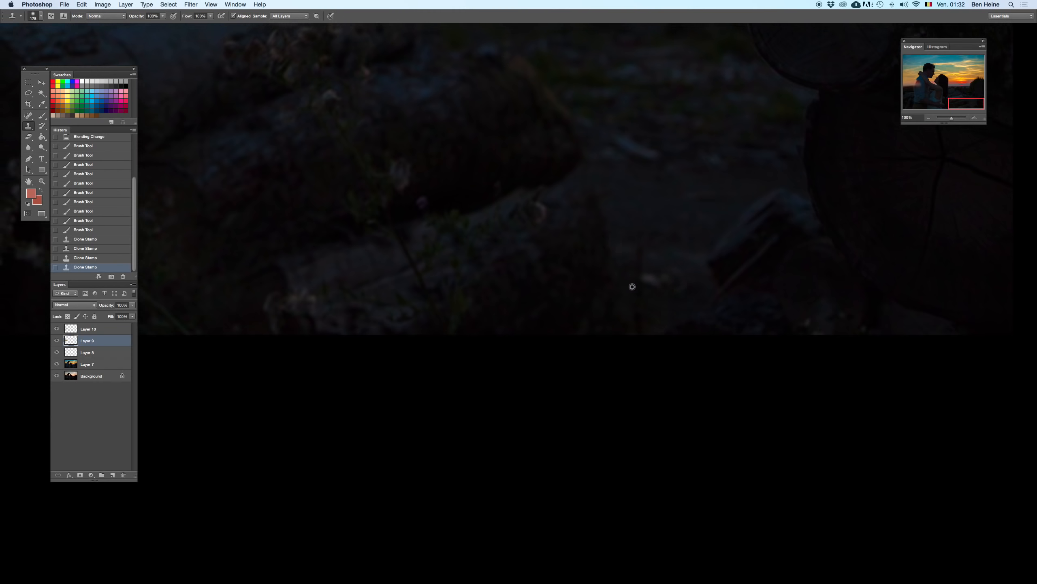
click(706, 291)
- Delete the cloned sky layer to compare the whole photo, undo the deletion and inspect the man's shoulder up close
drag(952, 118, 949, 119)
key(BackSpace)
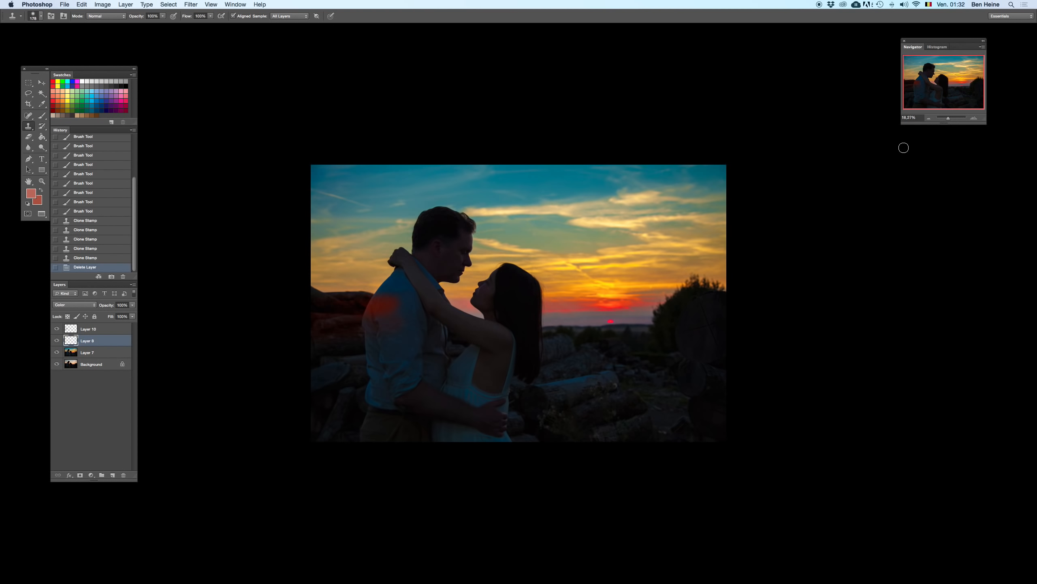
key(super+z)
scroll(531, 271, left, 5)
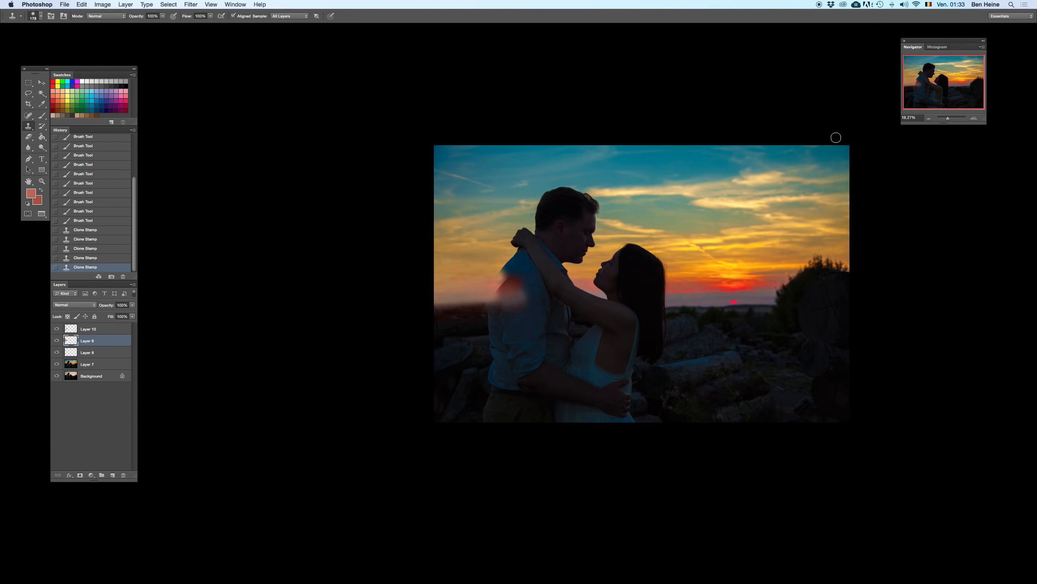
click(976, 118)
click(976, 118)
click(976, 118)
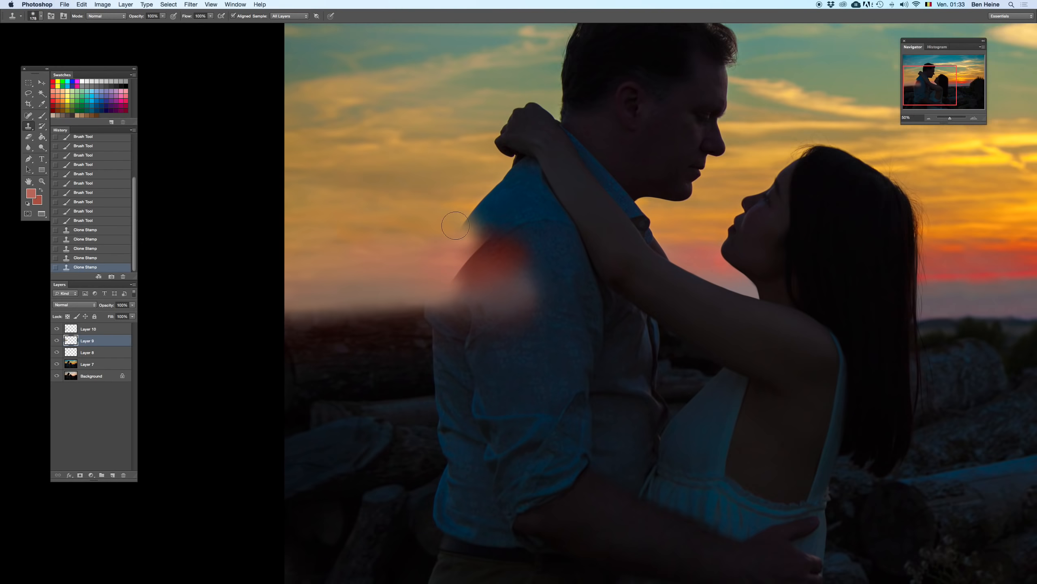
- Merge Layer 9 and Layer 10 into a single layer
drag(454, 235, 516, 325)
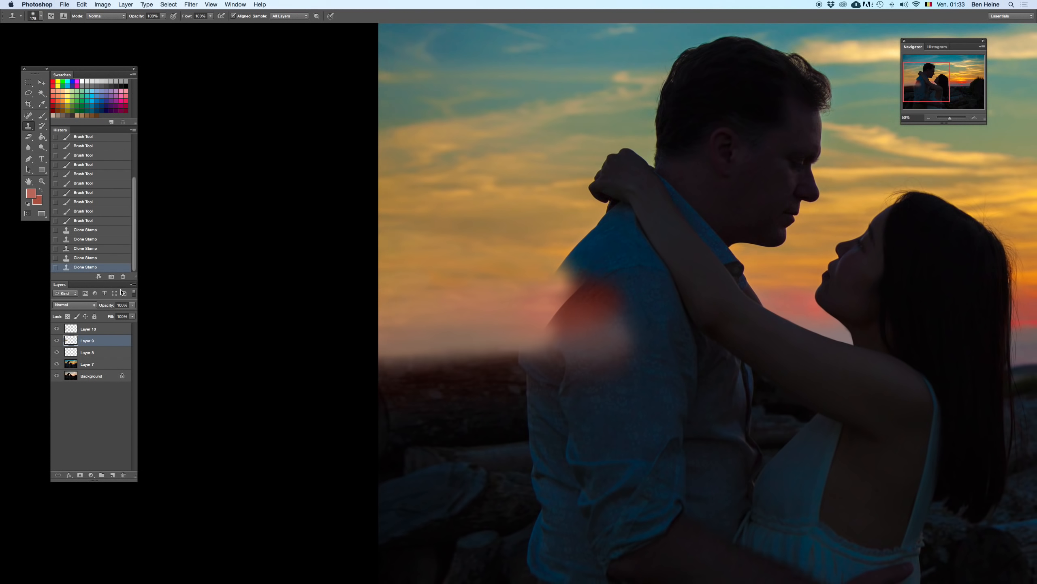
shift+click(94, 330)
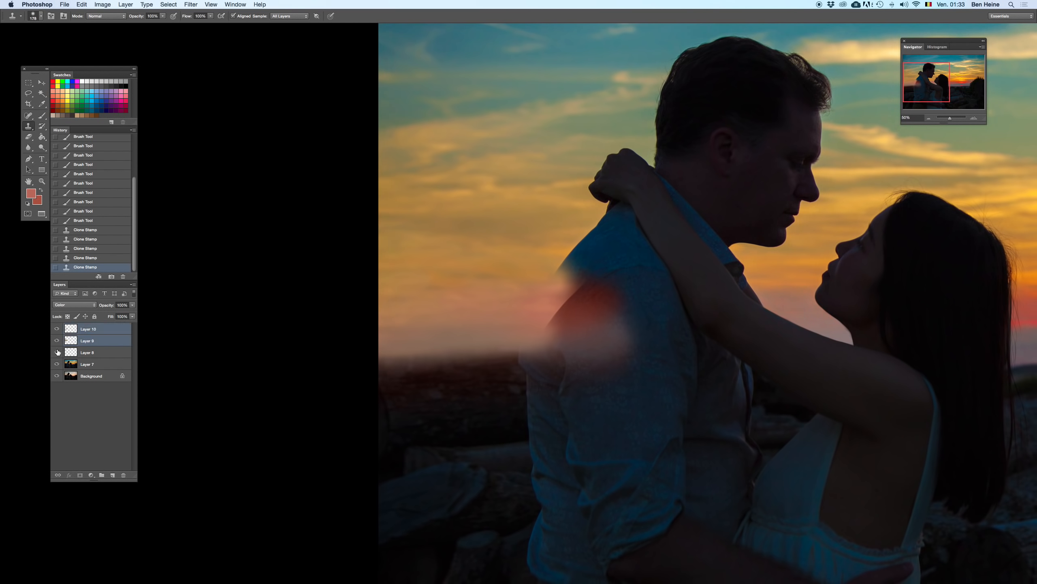
right_click(99, 342)
click(116, 497)
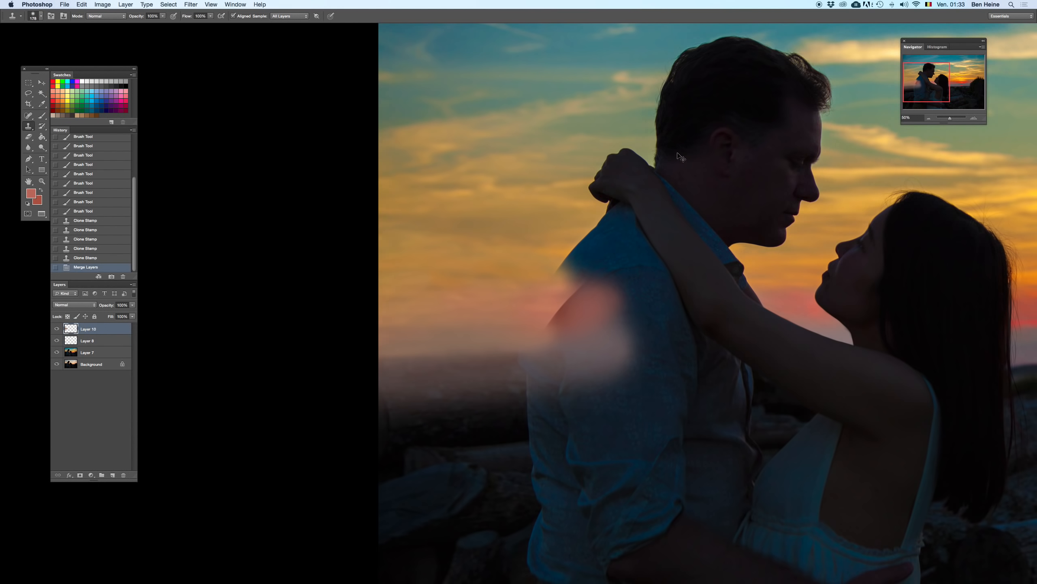
- Set the merged layer's opacity to 55% and compare the man's shoulder up close with that layer removed and restored
drag(133, 307, 115, 312)
click(976, 120)
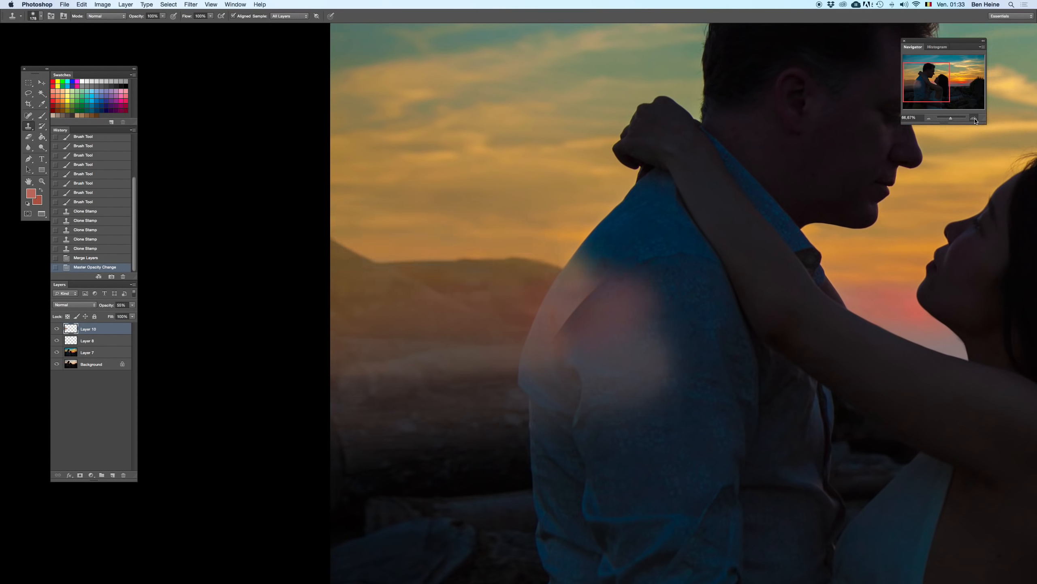
click(976, 120)
click(976, 119)
key(BackSpace)
key(super+z)
- With a small Eraser, remove the cloned sky from the upper part of the man's shoulder, following its outer edge
key(e)
click(683, 194)
right_click(684, 194)
mouse_move(734, 152)
mouse_down()
mouse_move(672, 225)
mouse_move(689, 157)
mouse_move(640, 247)
mouse_up()
drag(734, 130, 615, 300)
drag(620, 291, 616, 305)
right_click(733, 182)
drag(745, 199, 743, 198)
key(Return)
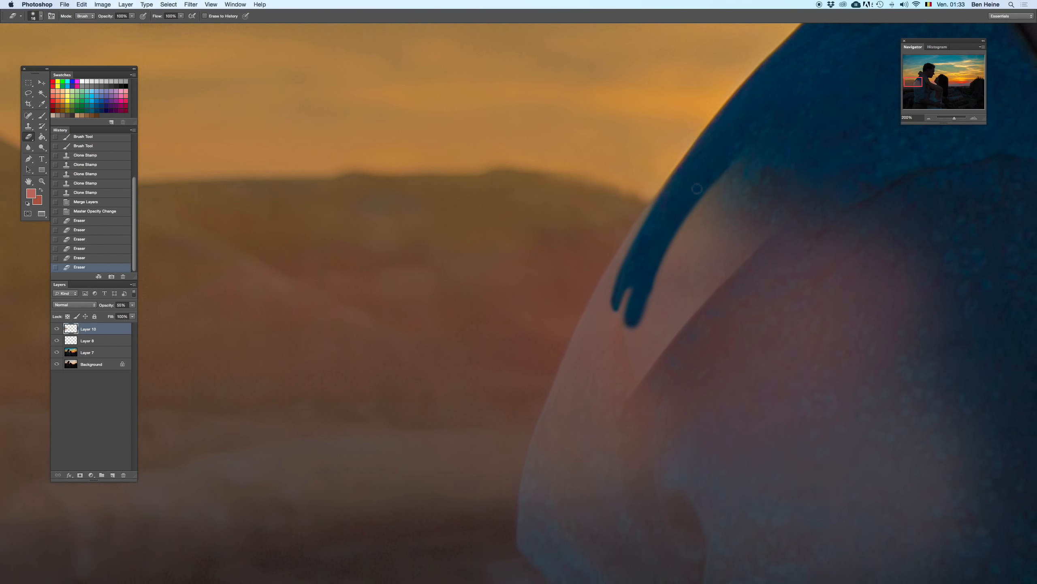
- Erase the cloned sky along the outer shoulder contour down toward the sleeve, undoing strokes that miss the edge
mouse_move(650, 214)
mouse_down()
mouse_move(605, 310)
mouse_move(600, 294)
mouse_up()
drag(663, 192, 625, 239)
drag(625, 237, 611, 270)
key(super+z)
drag(683, 172, 614, 297)
mouse_move(682, 174)
mouse_down()
mouse_move(629, 280)
mouse_move(625, 271)
mouse_move(598, 316)
mouse_up()
key(super+z)
mouse_move(646, 228)
mouse_down()
mouse_move(611, 297)
mouse_move(638, 224)
mouse_move(620, 263)
mouse_move(654, 212)
mouse_move(583, 340)
mouse_up()
key(super+z)
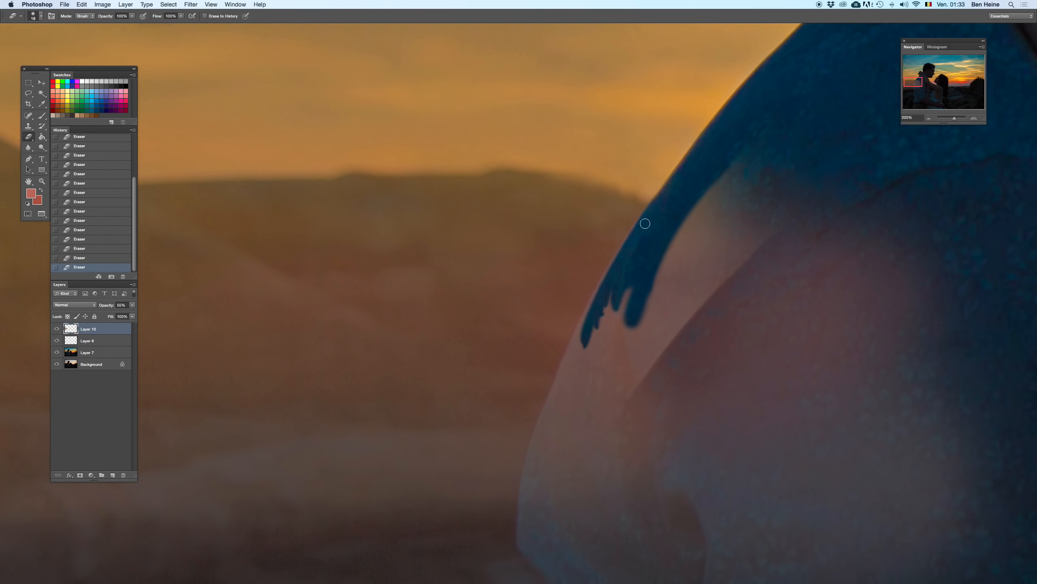
- Continue erasing the cloned sky just inside the upper sleeve's outline and compare the edge with the layer removed
drag(625, 249, 591, 309)
mouse_move(647, 233)
mouse_down()
mouse_move(585, 353)
mouse_move(578, 339)
mouse_up()
drag(632, 253, 580, 340)
mouse_move(598, 284)
mouse_down()
mouse_move(562, 384)
mouse_move(607, 245)
mouse_move(581, 334)
mouse_up()
key(super+z)
drag(611, 252, 568, 363)
mouse_move(595, 286)
mouse_down()
mouse_move(607, 221)
mouse_move(573, 320)
mouse_up()
key(BackSpace)
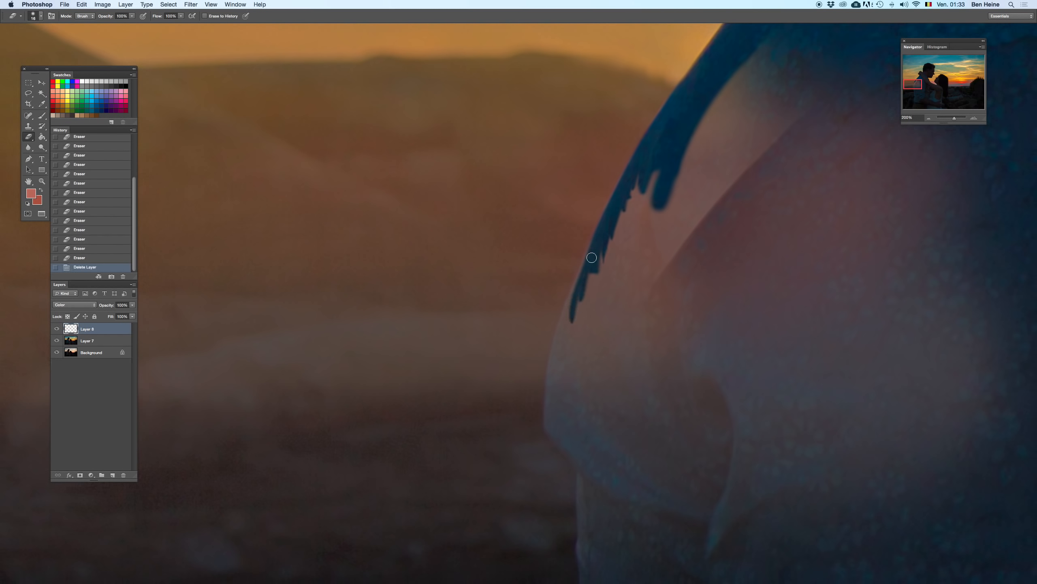
key(super+z)
- Try erasing the cloned sky farther down the sleeve's outer edge, checking the outline with Layer 10 removed
drag(675, 169, 599, 253)
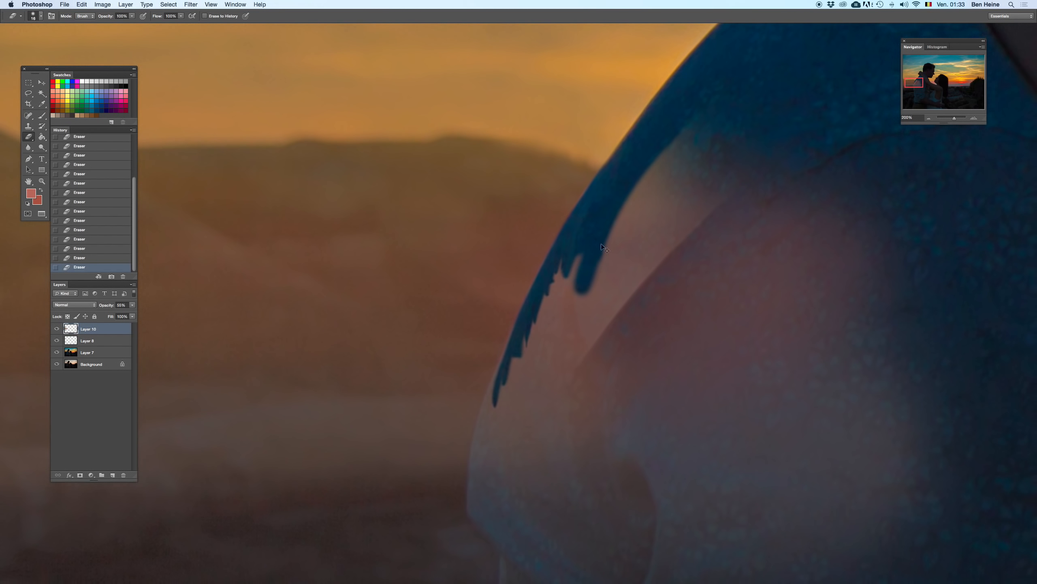
key(super+z)
key(super+z)
key(super+z)
key(super+z)
scroll(562, 246, down, 5)
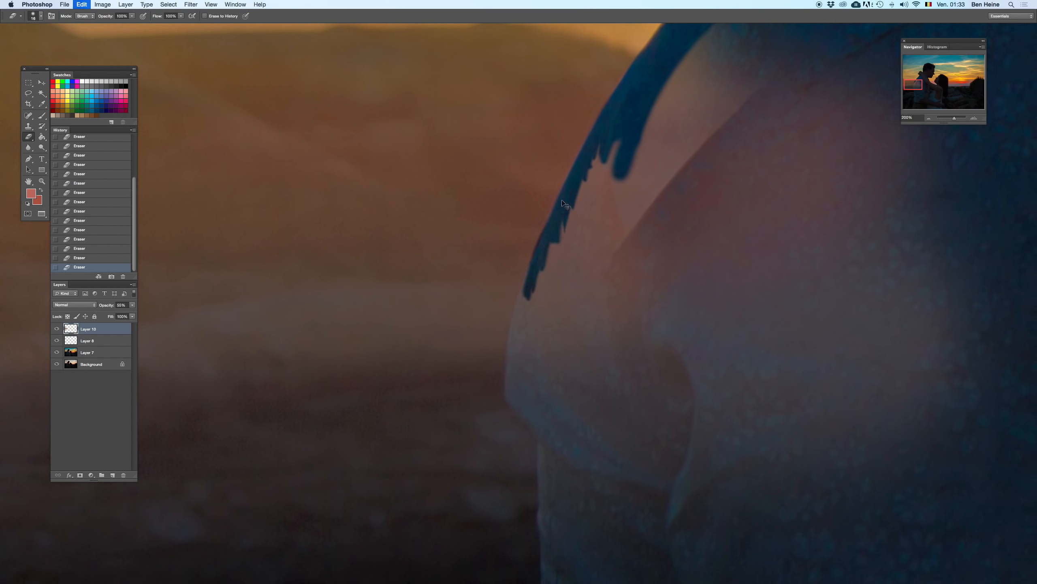
mouse_move(537, 269)
mouse_down()
mouse_move(510, 355)
mouse_move(515, 341)
mouse_move(511, 380)
mouse_move(514, 340)
mouse_move(512, 401)
mouse_move(534, 427)
mouse_up()
key(Delete)
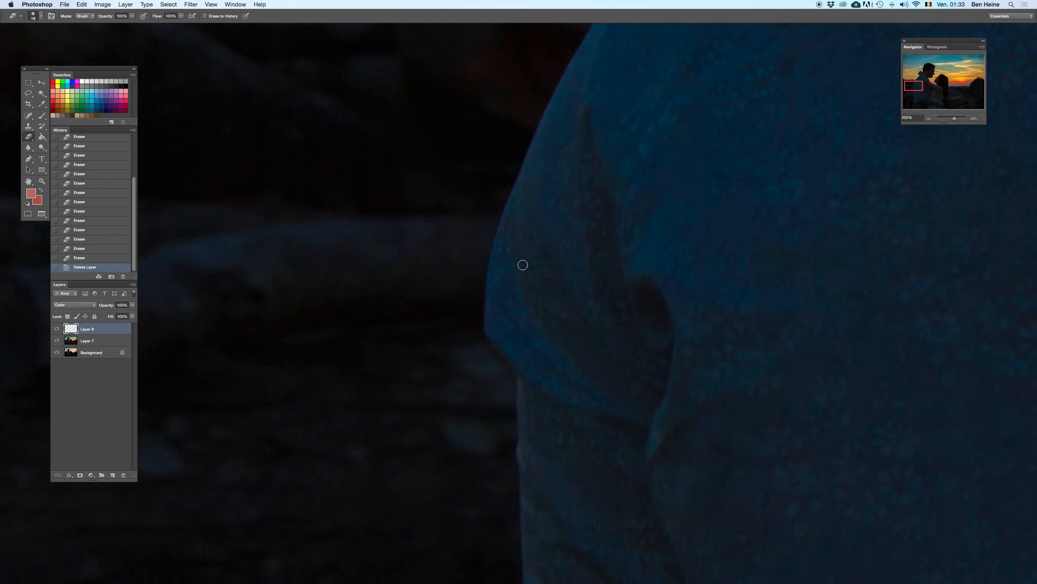
key(super+z)
- Compare the whole photo with and without Layer 10, and revert the latest eraser strokes on the lower sleeve edge
drag(945, 118, 949, 118)
key(Delete)
drag(257, 309, 390, 275)
key(super+z)
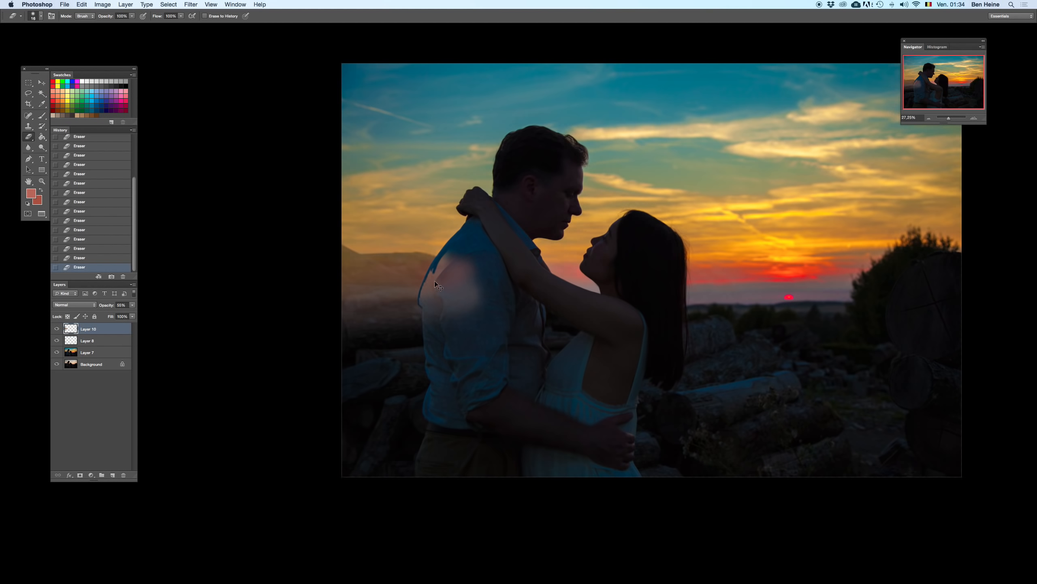
click(105, 165)
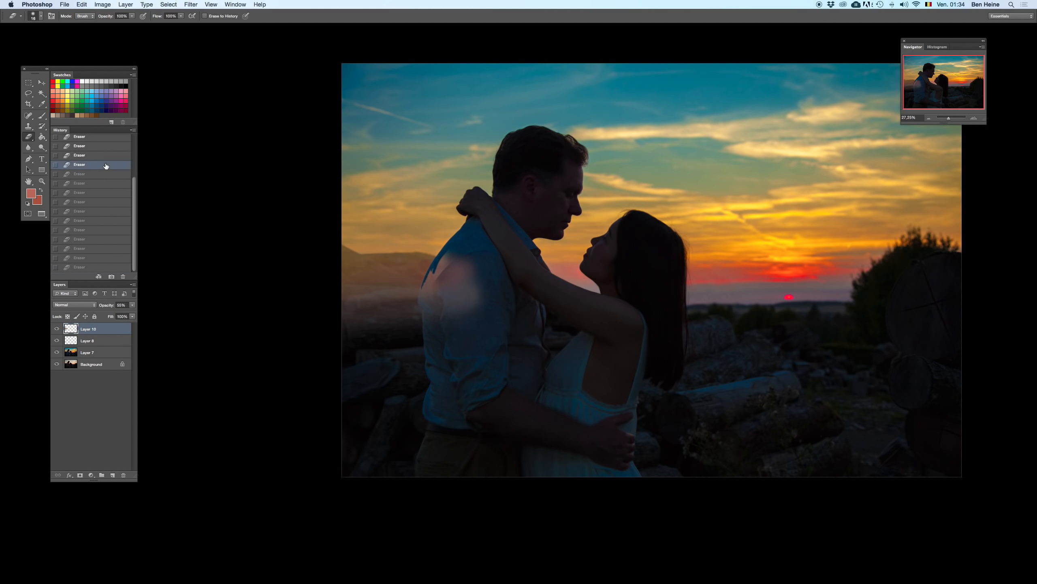
- Try other opacity values for Layer 10 while viewing the shoulder closely, and return it to 55%
click(974, 118)
click(974, 118)
click(974, 118)
click(133, 304)
drag(115, 312, 143, 314)
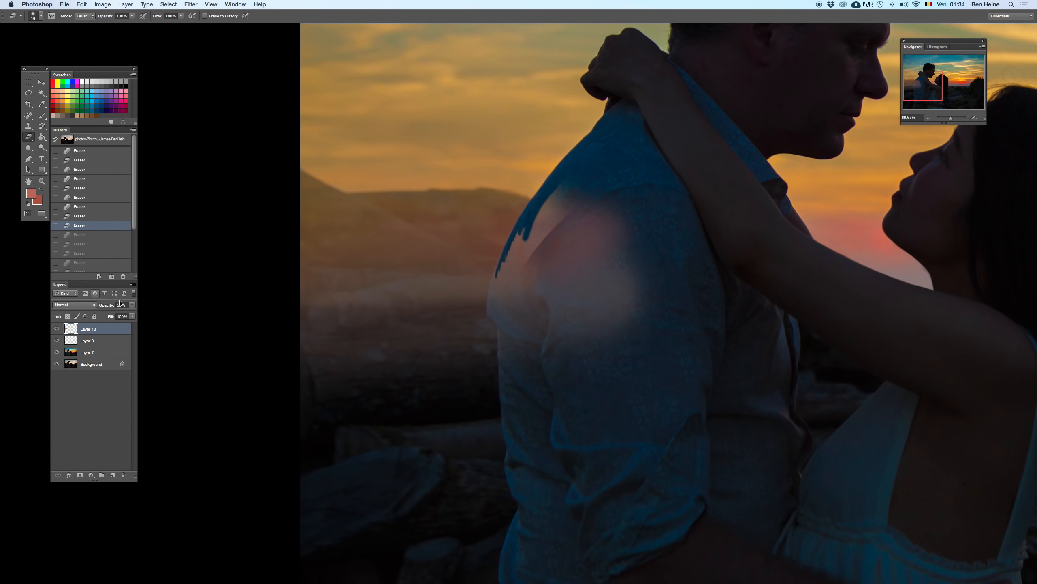
click(132, 305)
drag(114, 312, 188, 293)
click(975, 118)
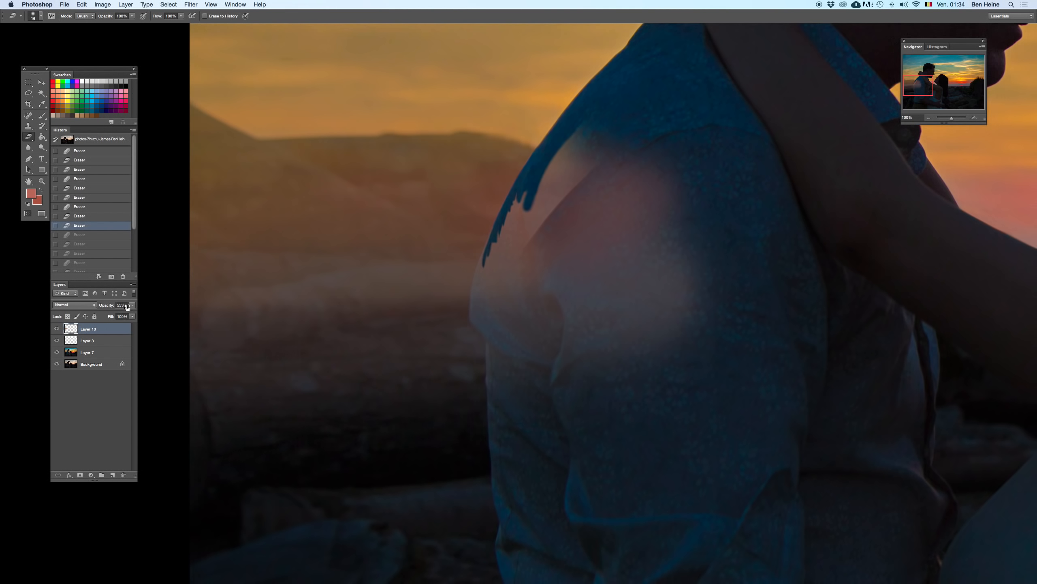
- Erase the cloned sky in a straighter line down the sleeve, cutting inside the bulge at its outer edge
key(super+z)
key(super+z)
scroll(518, 257, right, 2)
mouse_move(467, 245)
mouse_down()
mouse_move(461, 311)
mouse_move(472, 380)
mouse_up()
key(super+z)
mouse_move(469, 339)
mouse_down()
mouse_move(473, 403)
mouse_move(470, 364)
mouse_up()
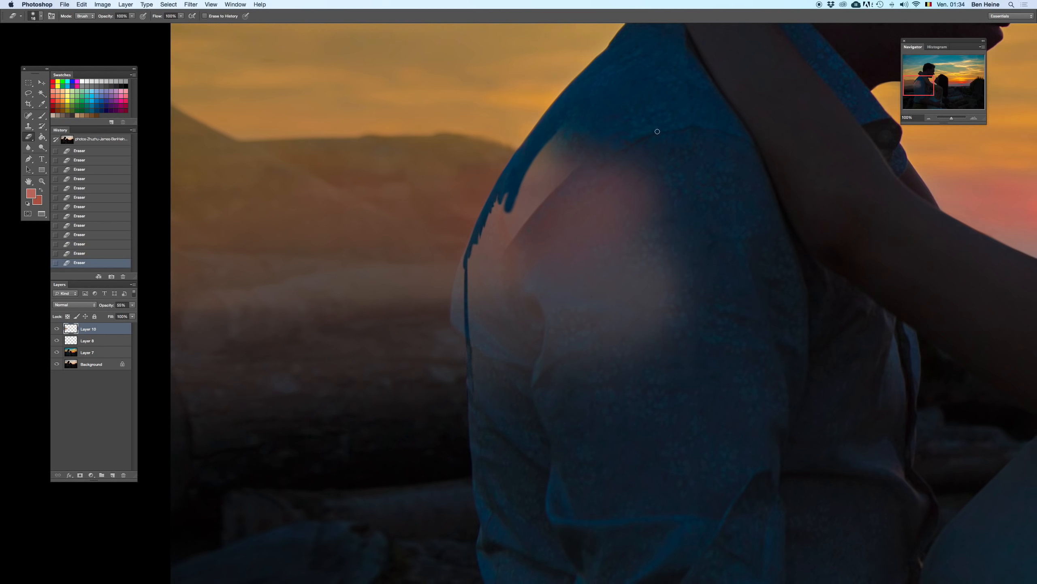
drag(479, 226, 470, 260)
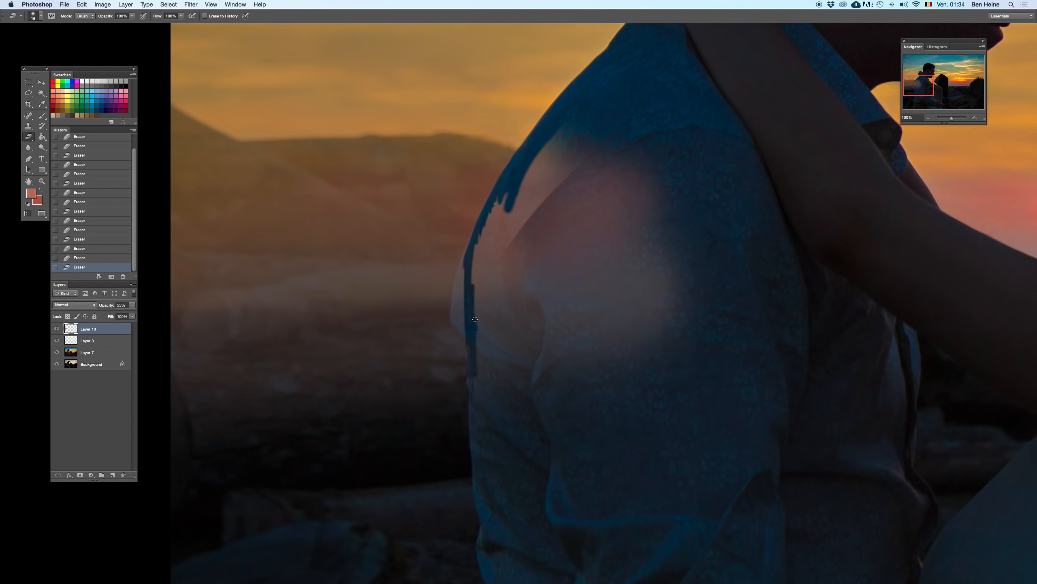
drag(476, 336, 479, 362)
- With a much larger Eraser, remove the remaining cloned sky from the man's shoulder and upper sleeve
right_click(529, 208)
click(571, 225)
mouse_move(576, 161)
mouse_down()
mouse_move(506, 238)
mouse_move(505, 410)
mouse_move(551, 248)
mouse_move(547, 367)
mouse_move(644, 355)
mouse_move(639, 394)
mouse_up()
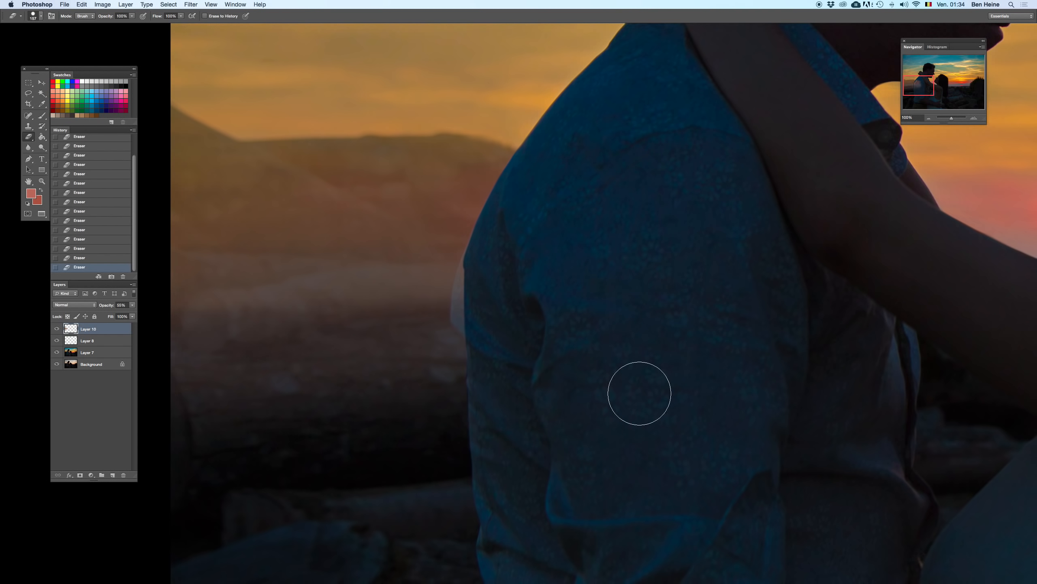
scroll(549, 264, left, 5)
- Restore Layer 10's opacity to 100% and inspect the sky beside the sleeve
drag(132, 305, 203, 311)
scroll(453, 278, up, 1)
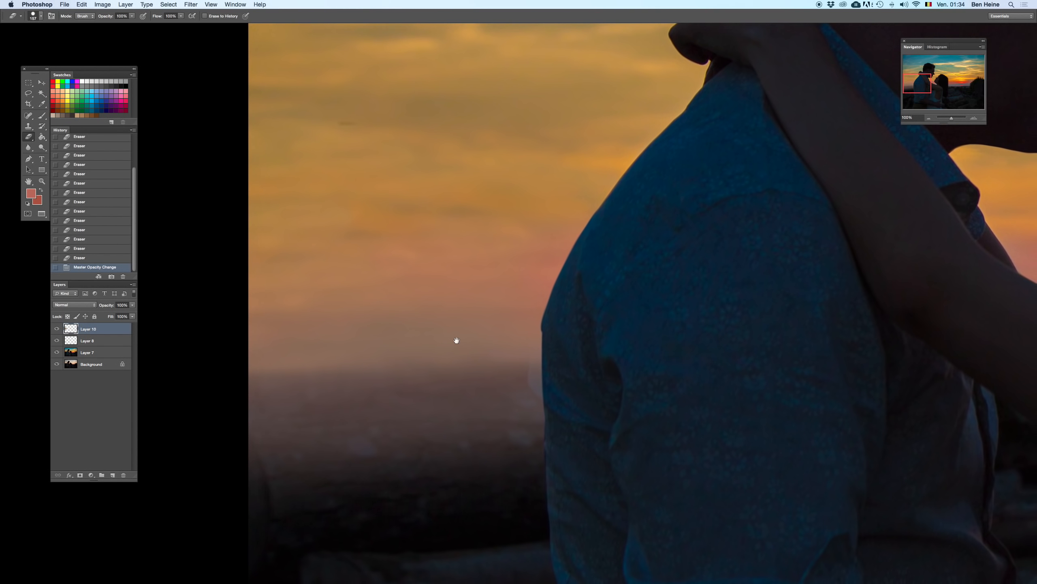
drag(953, 121, 950, 119)
drag(391, 313, 598, 183)
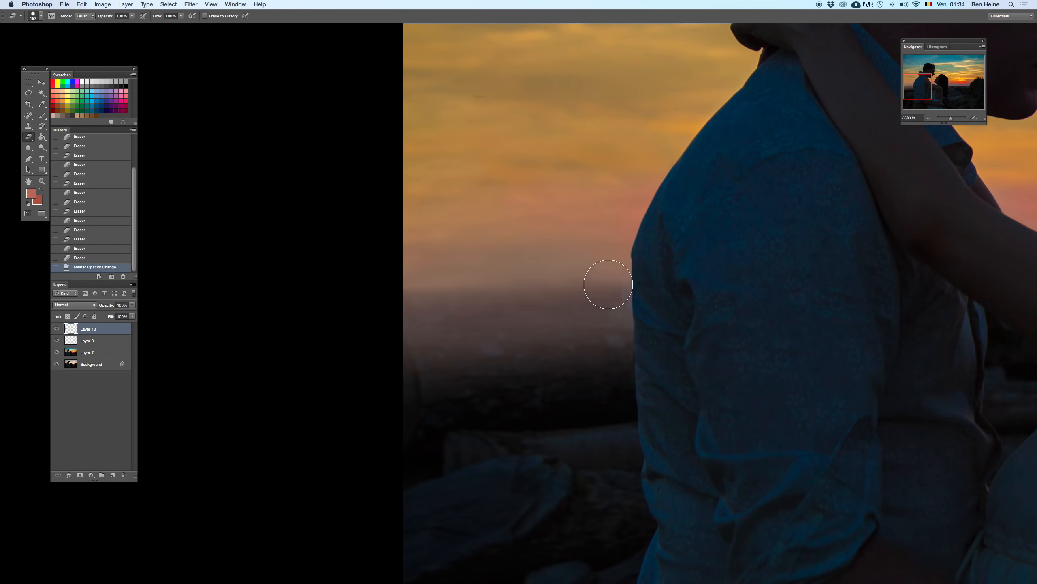
- Set the Eraser size to 75 px and compare the whole photo with Layer 10 deleted and restored
right_click(608, 285)
click(674, 287)
drag(950, 118, 947, 117)
key(Delete)
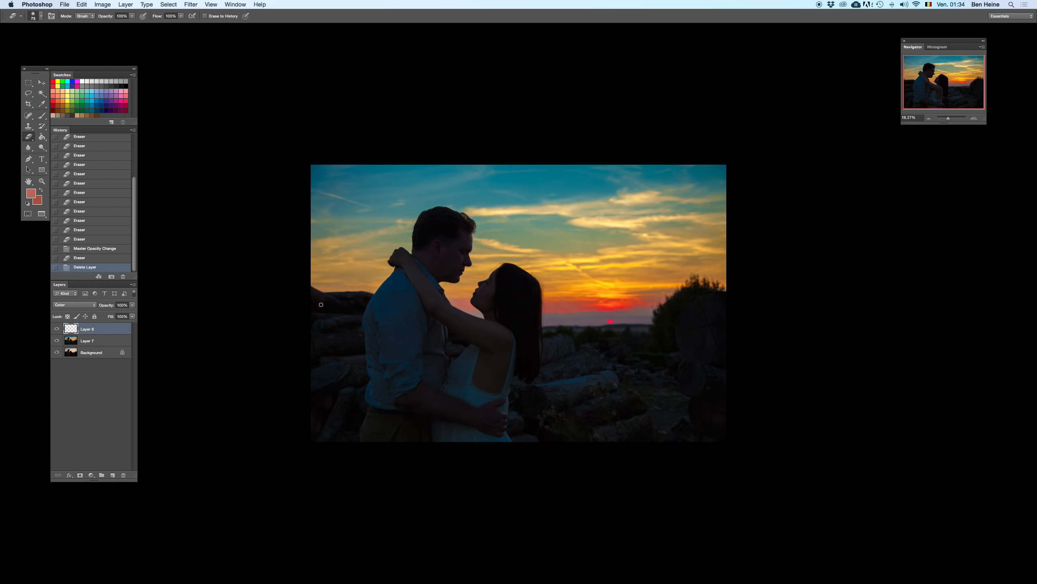
key(super+z)
key(super+z)
- Try erasing the cloned sky over the log pile behind the man in the full view, and undo those strokes
drag(325, 323, 367, 335)
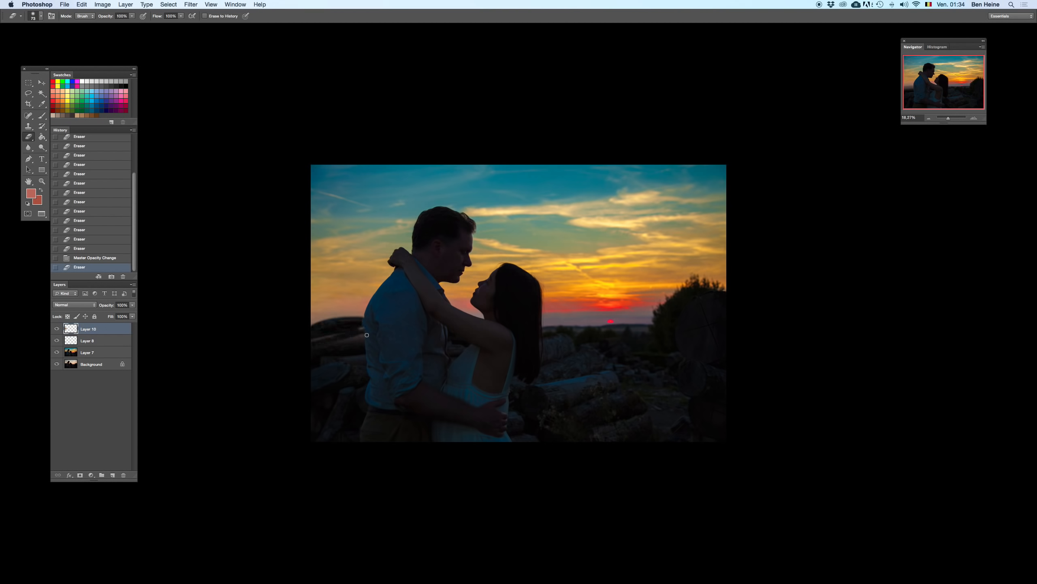
drag(316, 373, 335, 368)
key(super+z)
mouse_move(309, 320)
mouse_down()
mouse_move(297, 317)
mouse_move(294, 330)
mouse_up()
drag(398, 344, 376, 342)
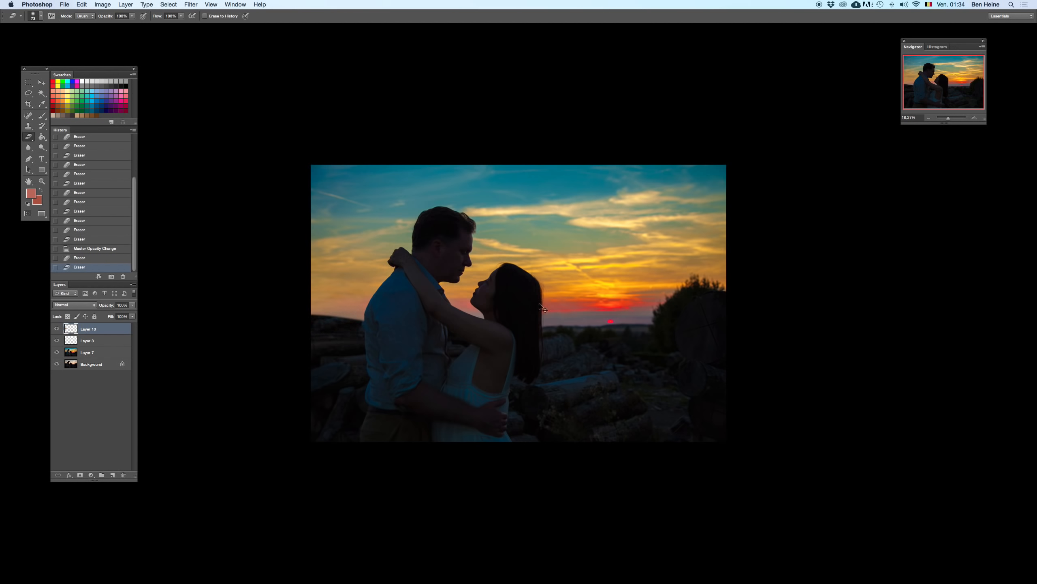
drag(947, 122, 948, 119)
click(974, 117)
click(975, 118)
click(974, 118)
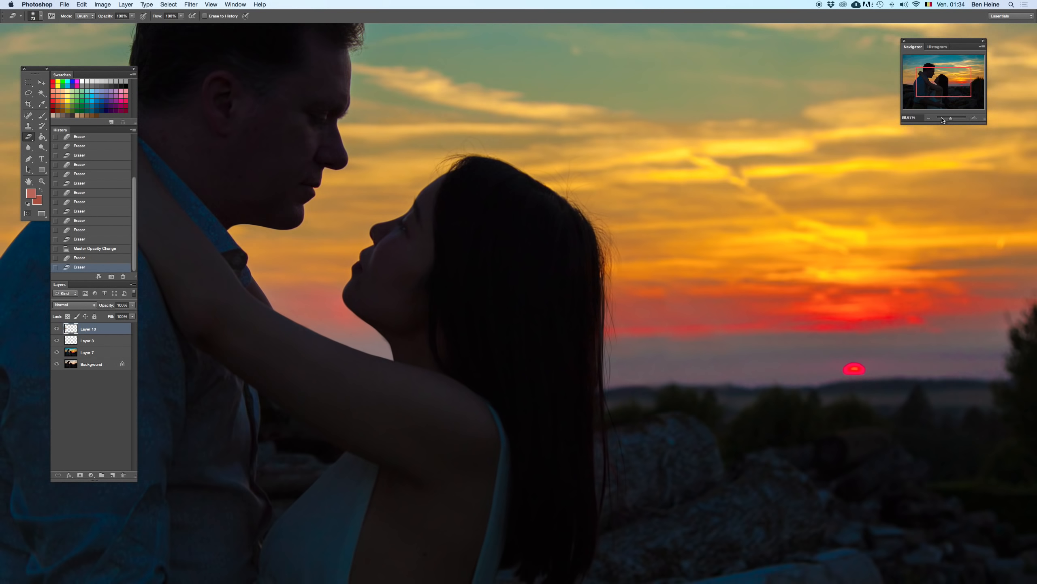
drag(365, 286, 737, 252)
drag(712, 184, 707, 185)
key(super+z)
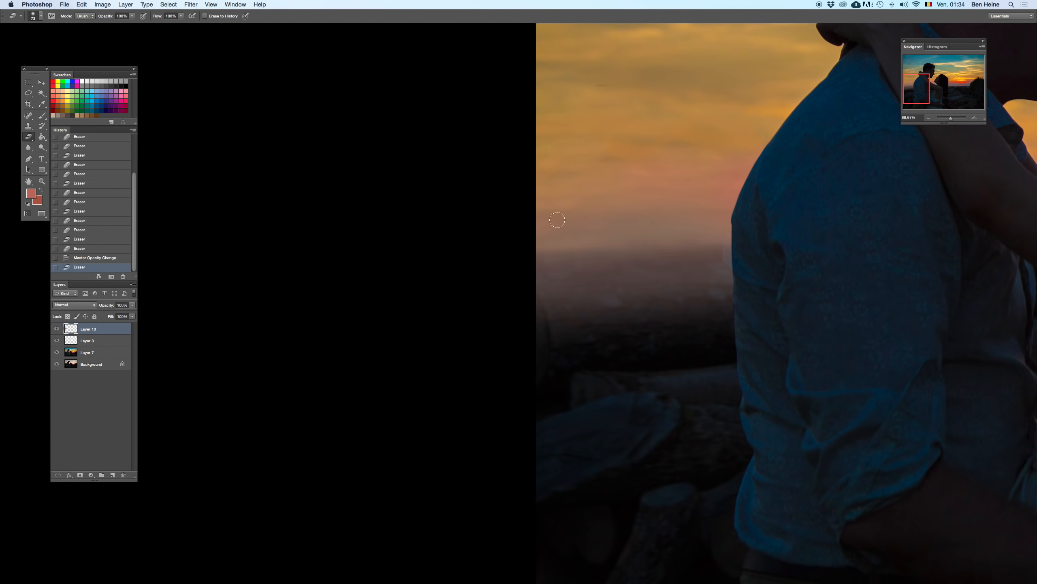
- Compare the log area without Layer 10, and erase a band of cloned sky from the photo's edge to the sleeve
key(Delete)
key(super+z)
key(super+z)
key(super+z)
mouse_move(539, 221)
mouse_down()
mouse_move(689, 228)
mouse_move(556, 227)
mouse_move(727, 255)
mouse_up()
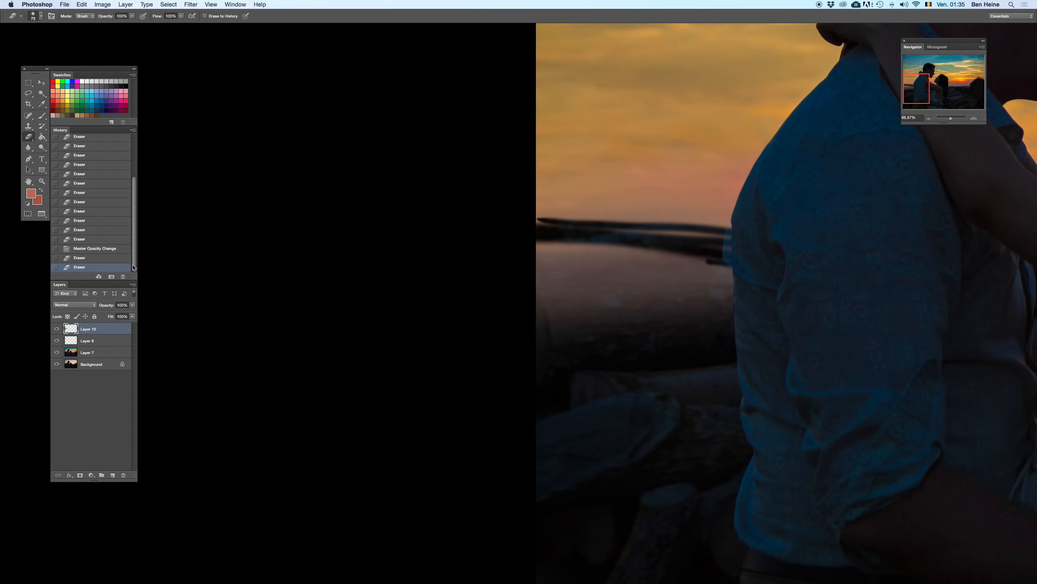
- Lower Layer 10's opacity to reveal the underlying logs, and erase along the band with a smaller Eraser
drag(133, 307, 118, 314)
click(974, 118)
drag(594, 244, 501, 338)
right_click(678, 295)
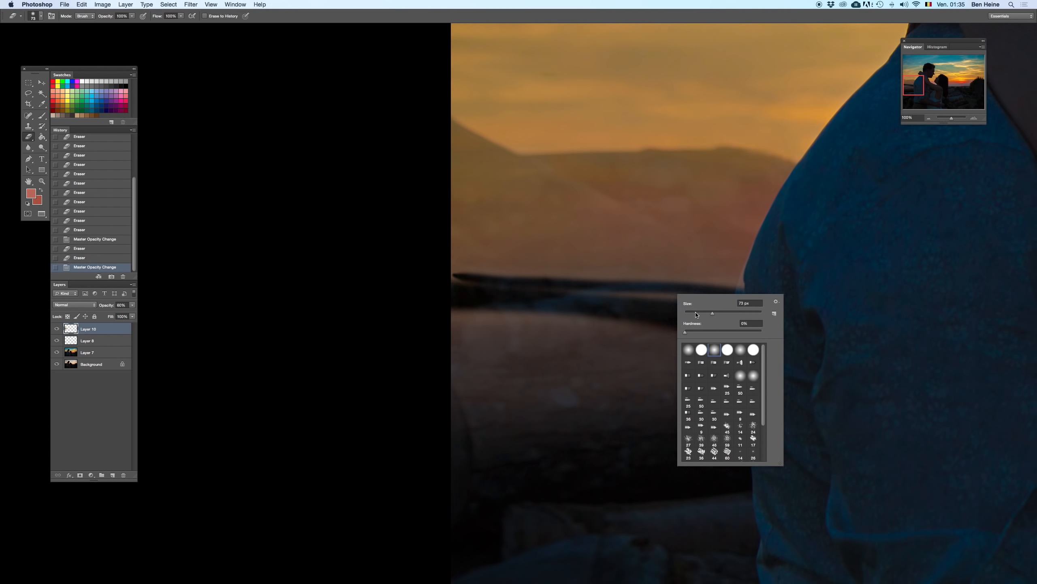
drag(623, 285, 868, 290)
key(BackSpace)
key(super+z)
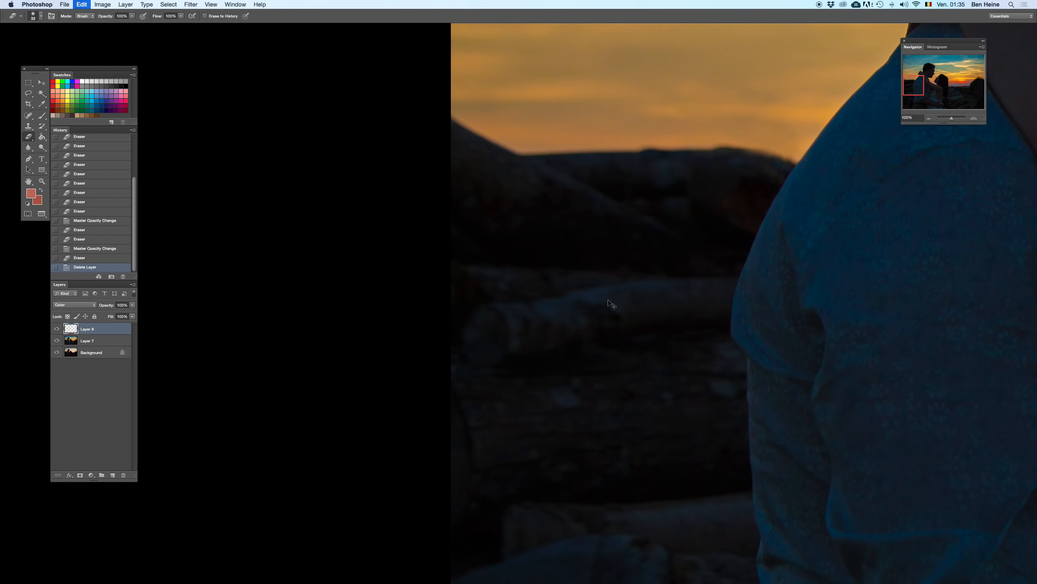
- Refine the top contour of the logs by erasing cloned sky from the photo's edge toward the man's sleeve
drag(624, 293, 796, 294)
key(BackSpace)
key(super+z)
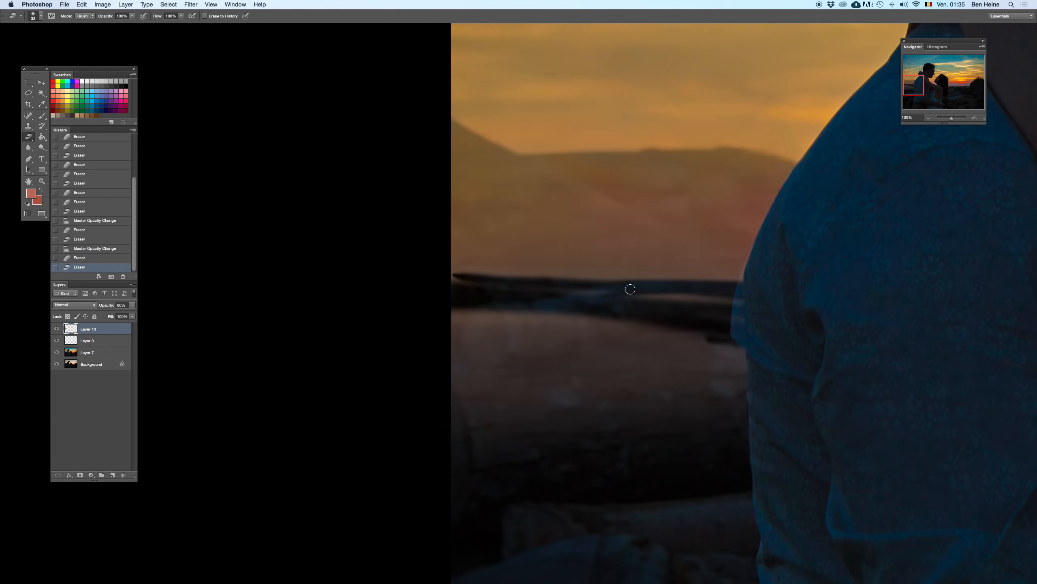
mouse_move(636, 284)
mouse_down()
mouse_move(414, 261)
mouse_move(679, 297)
mouse_up()
key(super+z)
drag(453, 271, 701, 306)
mouse_move(452, 269)
mouse_down()
mouse_move(735, 300)
mouse_move(488, 266)
mouse_move(633, 282)
mouse_up()
key(super+z)
drag(562, 270, 699, 303)
- Erase the cloned sky and haze from the logs below the new contour, using a larger Eraser for the lower area
right_click(578, 290)
click(628, 297)
mouse_move(561, 291)
mouse_down()
mouse_move(453, 281)
mouse_move(634, 307)
mouse_move(788, 296)
mouse_up()
right_click(613, 328)
click(694, 328)
mouse_move(489, 327)
mouse_down()
mouse_move(719, 382)
mouse_move(511, 385)
mouse_up()
drag(611, 373, 433, 402)
- Reduce the Eraser to 27 px, touch up near the sleeve and set Layer 10's opacity to 100%
right_click(605, 295)
click(627, 310)
click(624, 278)
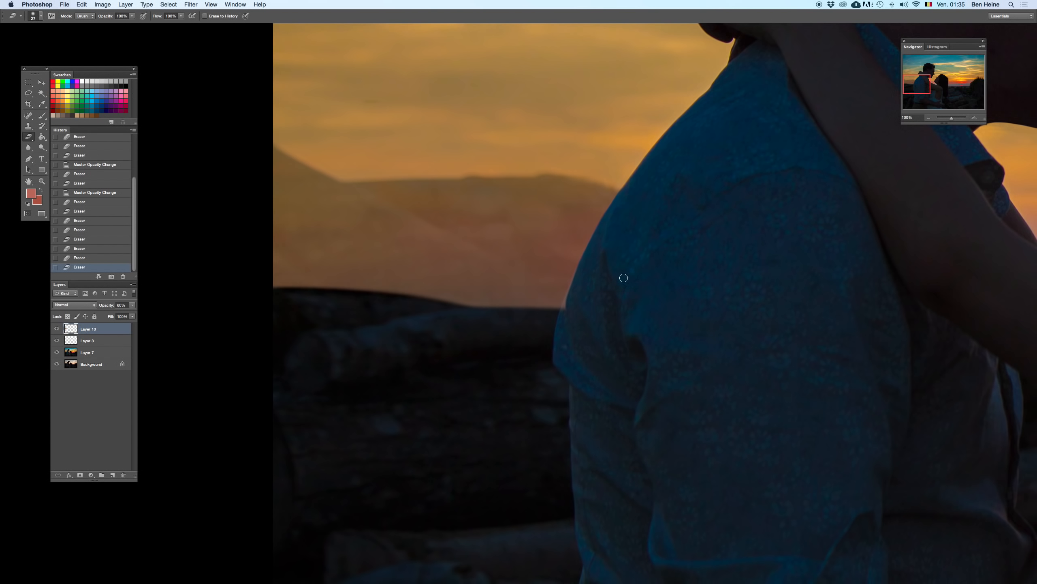
click(132, 305)
click(133, 313)
- Erase the leftover cloned sky along the sleeve's outer edge where it meets the logs
right_click(596, 296)
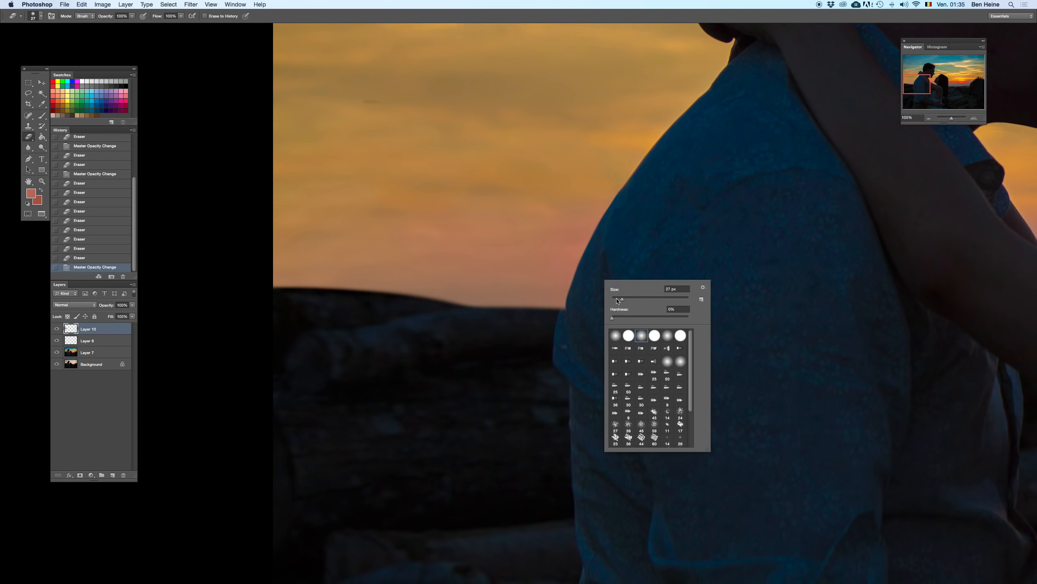
drag(579, 301, 562, 349)
click(565, 347)
mouse_move(581, 274)
mouse_down()
mouse_move(571, 324)
mouse_move(492, 318)
mouse_up()
- With a 15 px Clone Stamp, cover the bulge on the sleeve's outer edge with dark log texture
key(s)
right_click(519, 294)
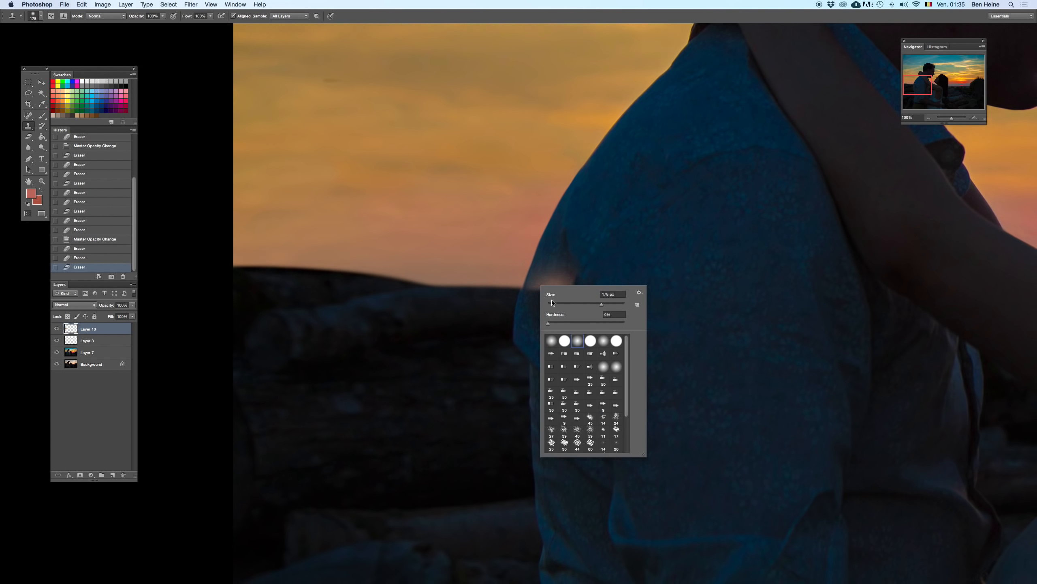
click(483, 305)
key(BackSpace)
key(super+z)
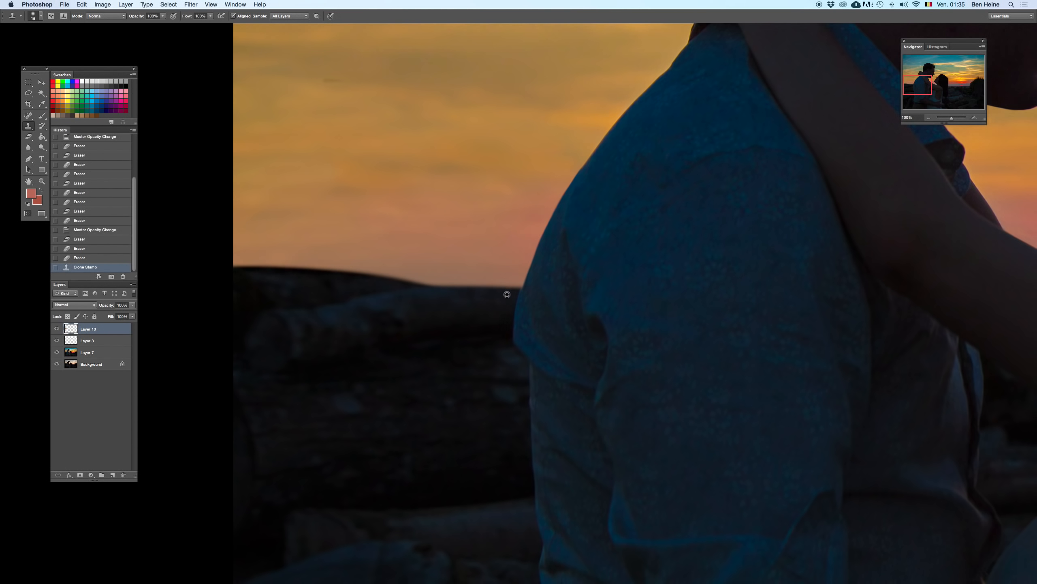
mouse_move(517, 331)
mouse_down()
mouse_move(519, 298)
mouse_move(521, 322)
mouse_up()
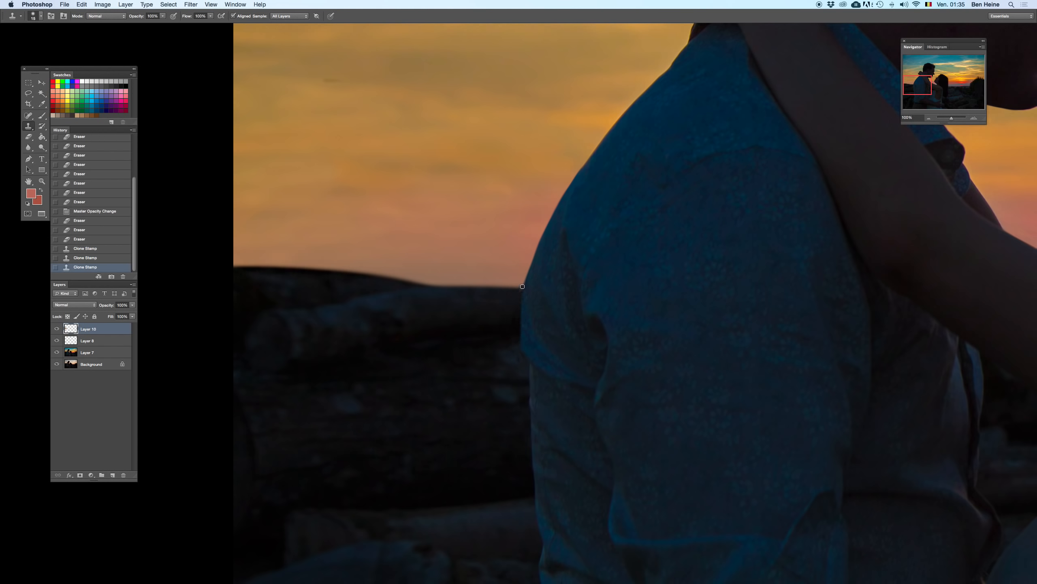
- Enlarge the Clone Stamp brush slightly, sample the dark logs and smooth the lower part of the trimmed sleeve edge
right_click(555, 316)
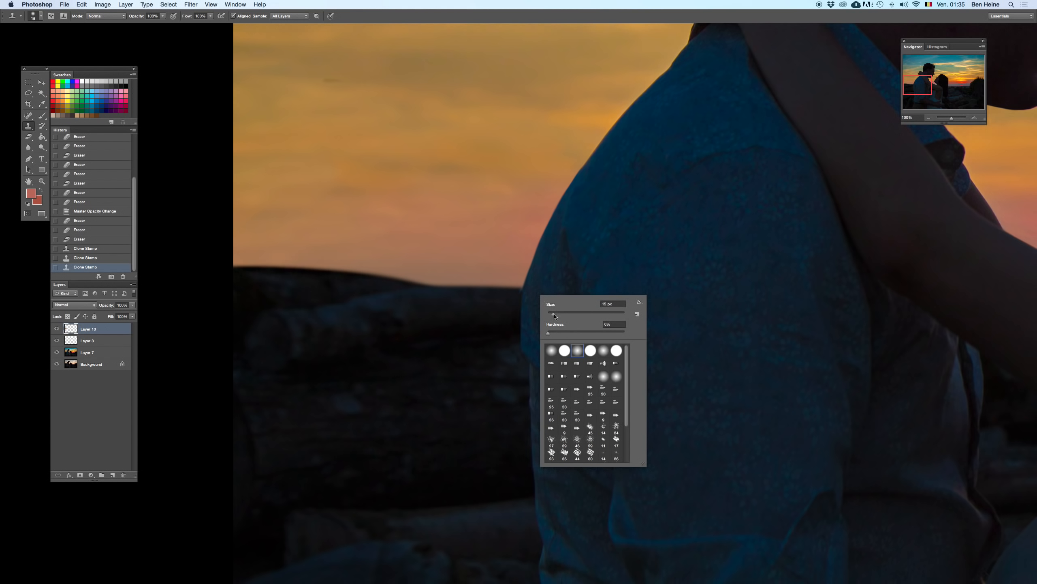
alt+click(506, 352)
drag(516, 354, 519, 356)
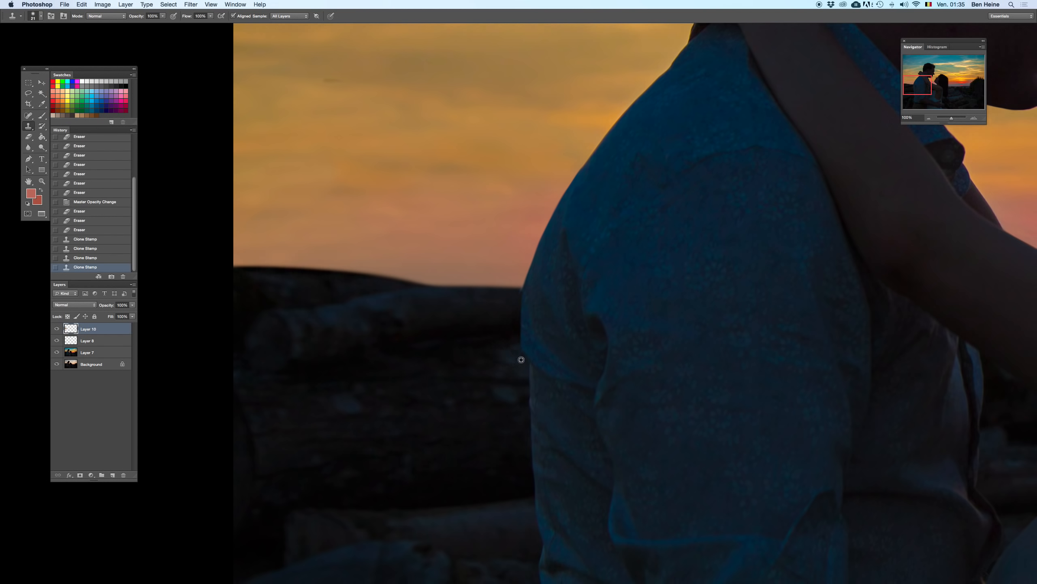
- Clone along the sleeve's edge at the log line and smooth the man's lower shoulder outline against the sky
drag(538, 278, 525, 304)
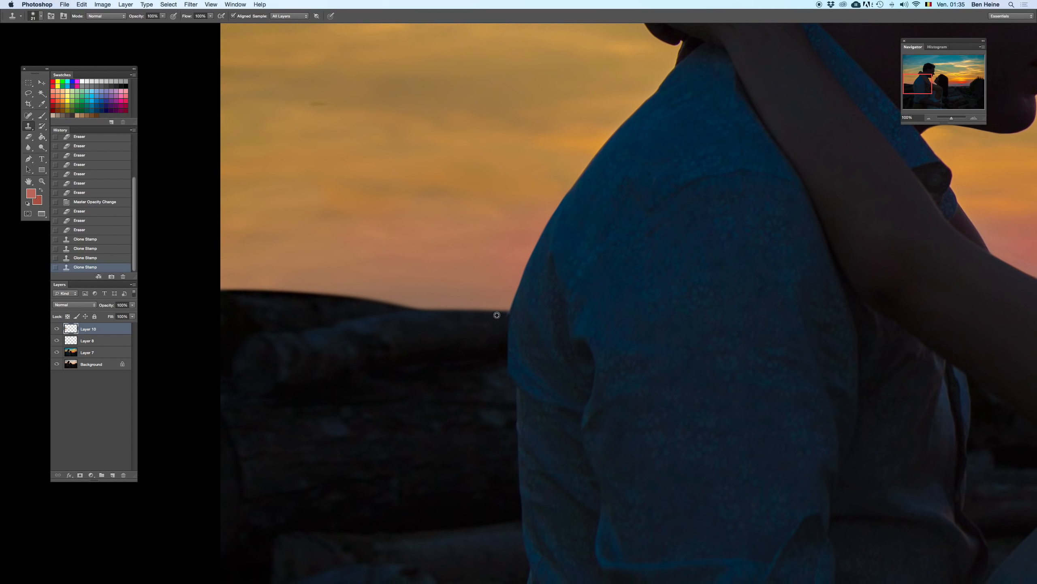
click(508, 314)
drag(558, 230, 528, 284)
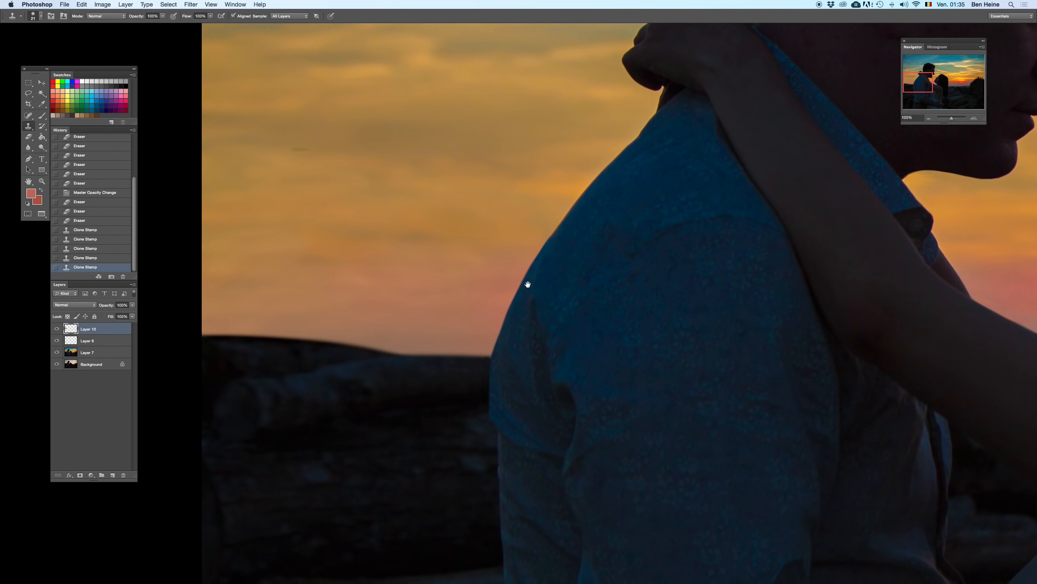
drag(557, 223, 528, 241)
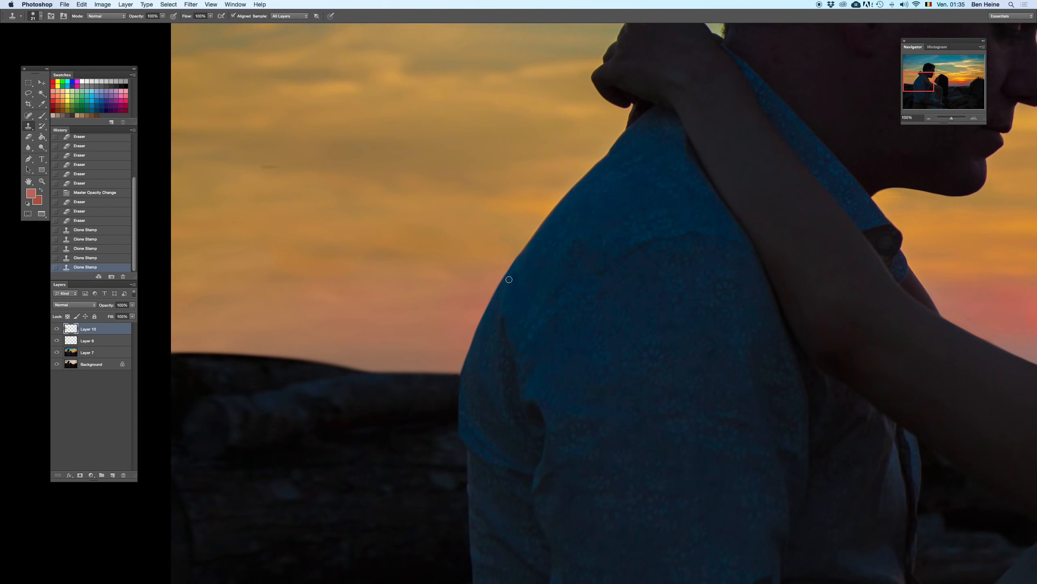
mouse_move(508, 266)
mouse_down()
mouse_move(504, 283)
mouse_move(547, 216)
mouse_up()
drag(494, 293, 531, 240)
- Smooth the man's upper shoulder outline towards the collar with the Clone Stamp, undoing and redoing unsatisfactory strokes
drag(480, 322, 543, 218)
key(super+z)
drag(512, 270, 568, 192)
key(super+z)
drag(512, 259, 578, 184)
drag(543, 219, 597, 172)
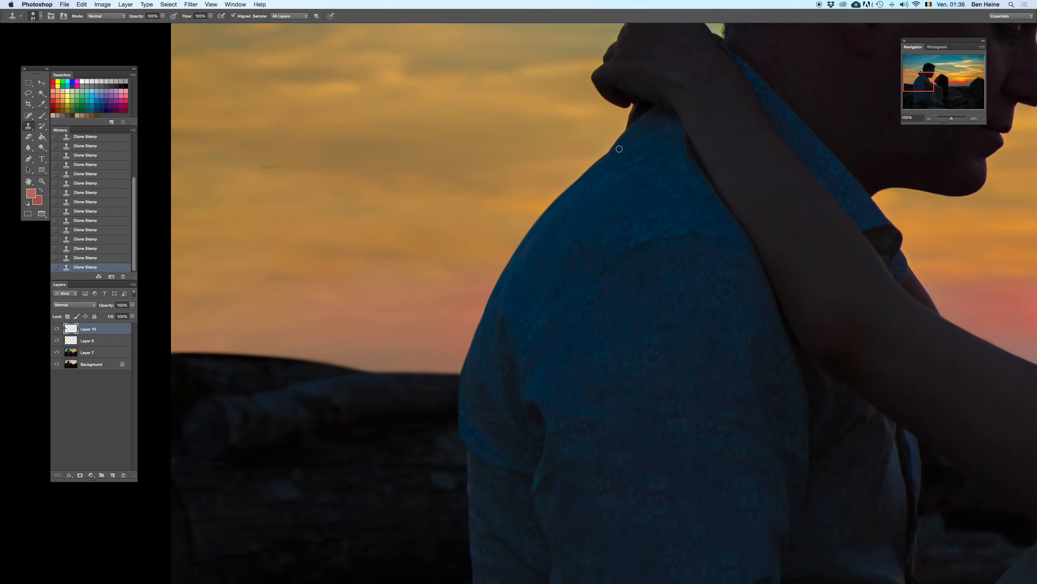
- Examine the cloned sky beside the man's shoulder up close, comparing it with Layer 10 temporarily removed
scroll(446, 285, up, 5)
scroll(446, 285, left, 5)
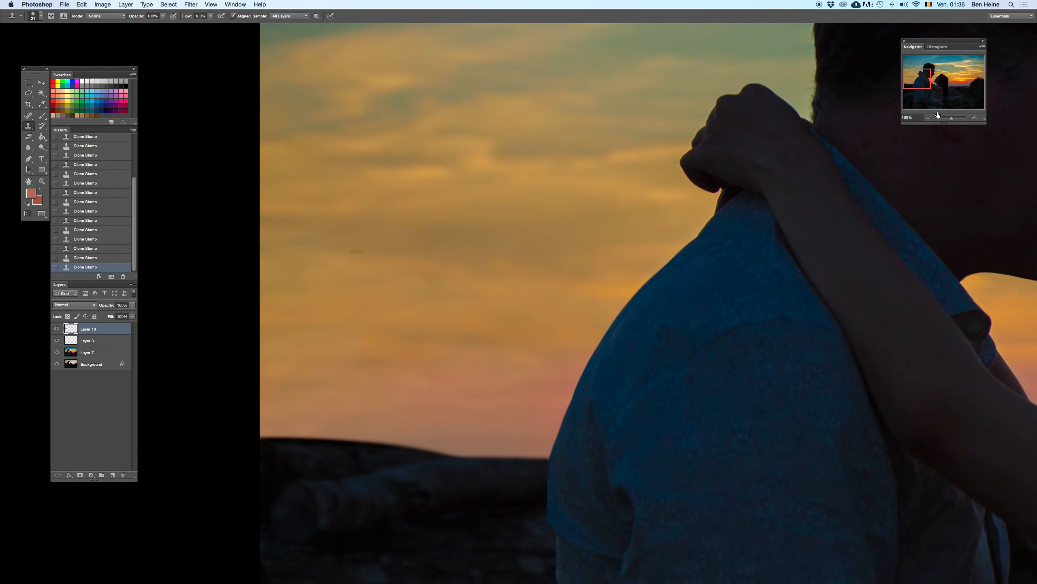
click(974, 119)
scroll(266, 146, down, 5)
scroll(533, 248, left, 5)
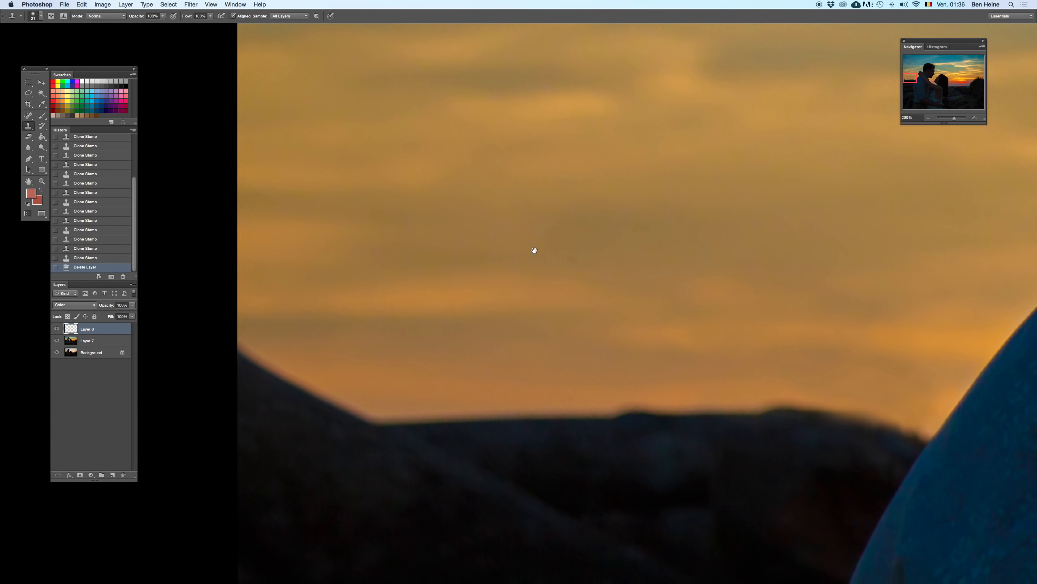
scroll(422, 246, up, 5)
key(e)
key(s)
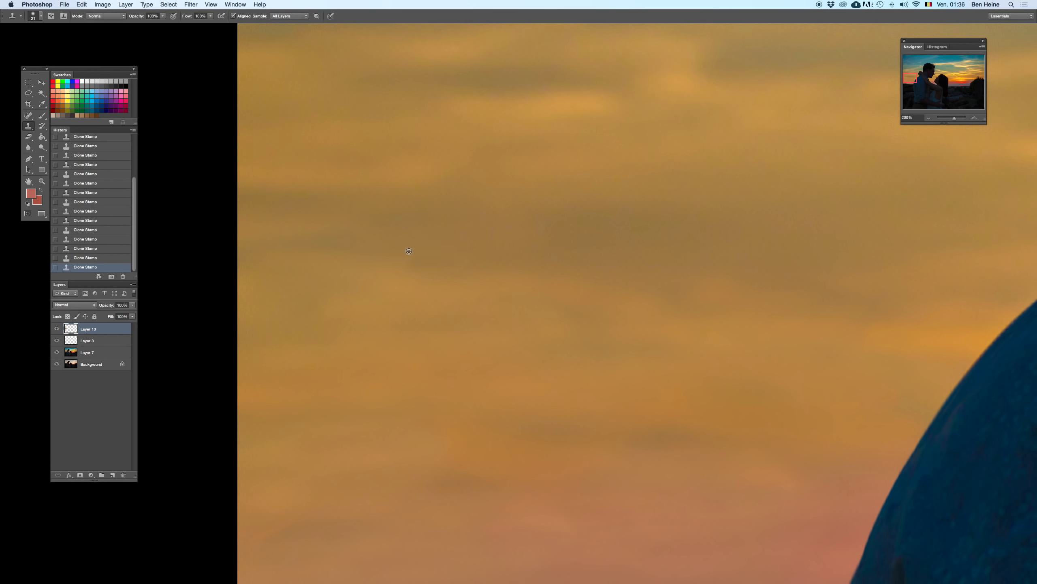
drag(959, 120, 944, 121)
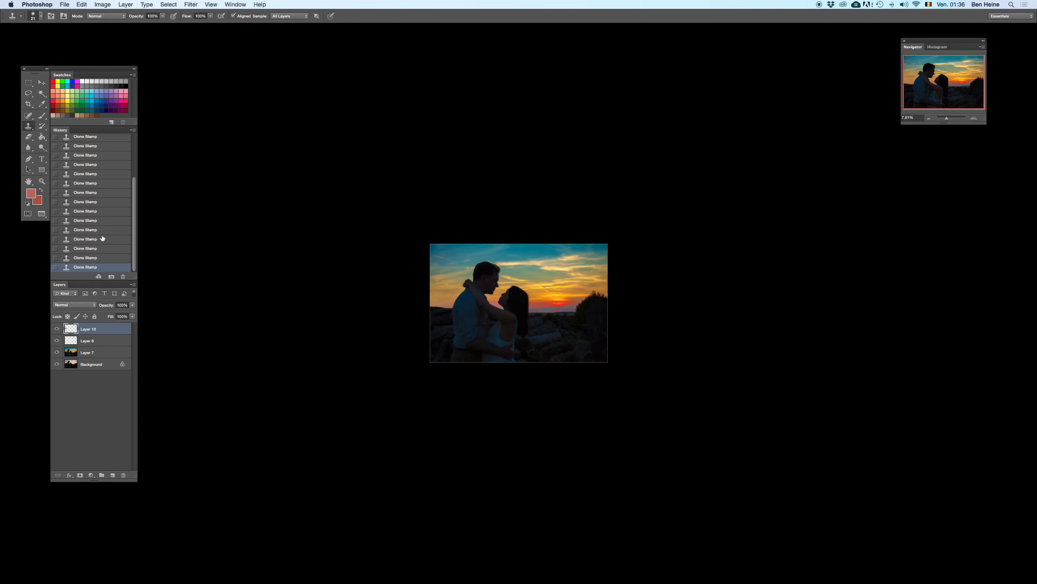
- Compare the retouched photo with the original by deleting all layers above Background and toggling the undo
shift+click(99, 352)
key(Delete)
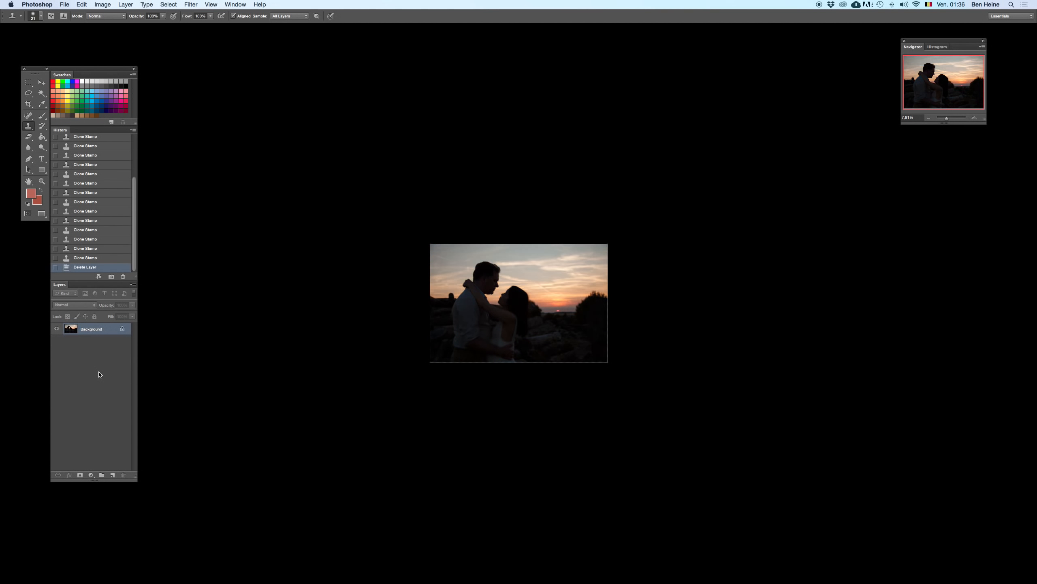
key(super+z)
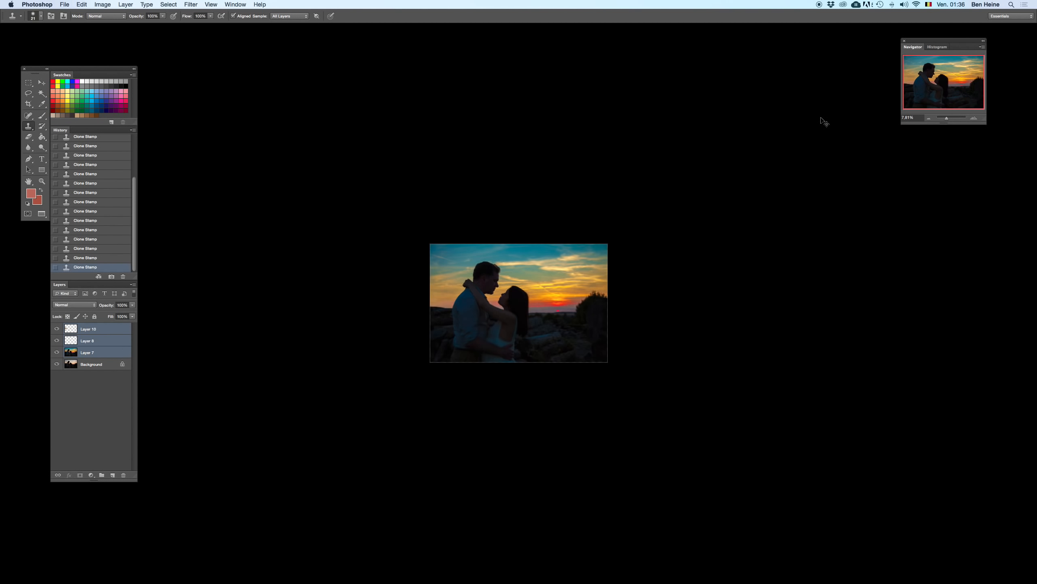
key(super+z)
key(super+z)
key(super+z)
key(super+z)
key(super+z)
key(super+z)
key(super+z)
key(super+z)
key(super+z)
key(super+z)
key(super+z)
key(super+z)
- Duplicate the Background layer and merge the copy with all the retouching layers above it
right_click(99, 369)
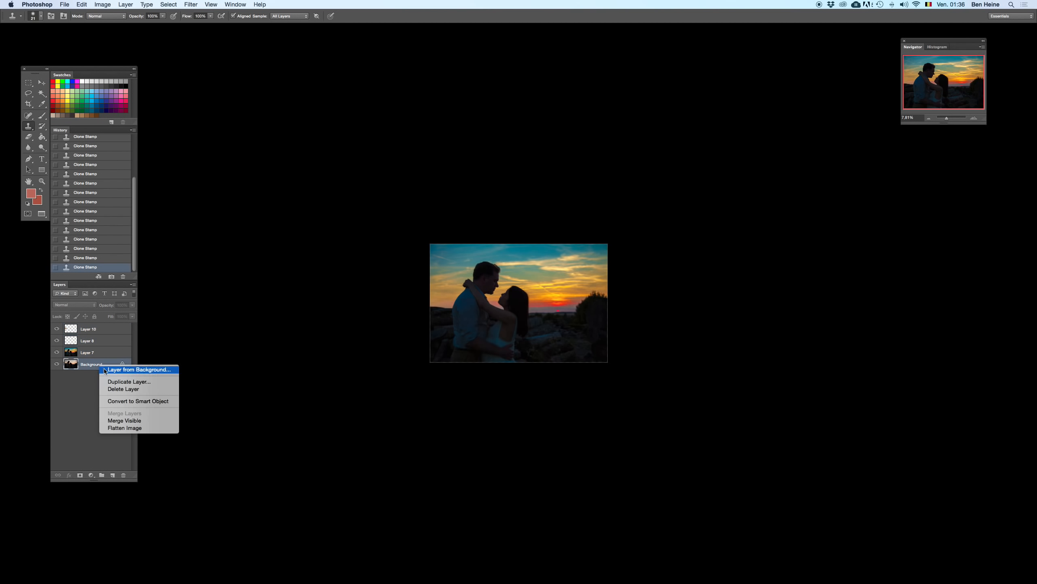
click(119, 383)
key(Return)
right_click(110, 329)
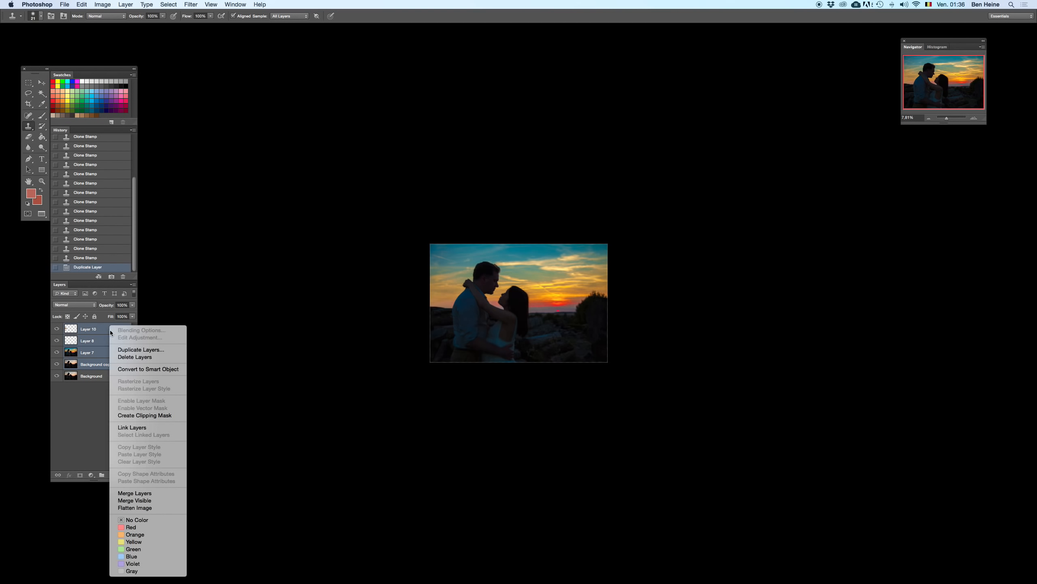
click(137, 492)
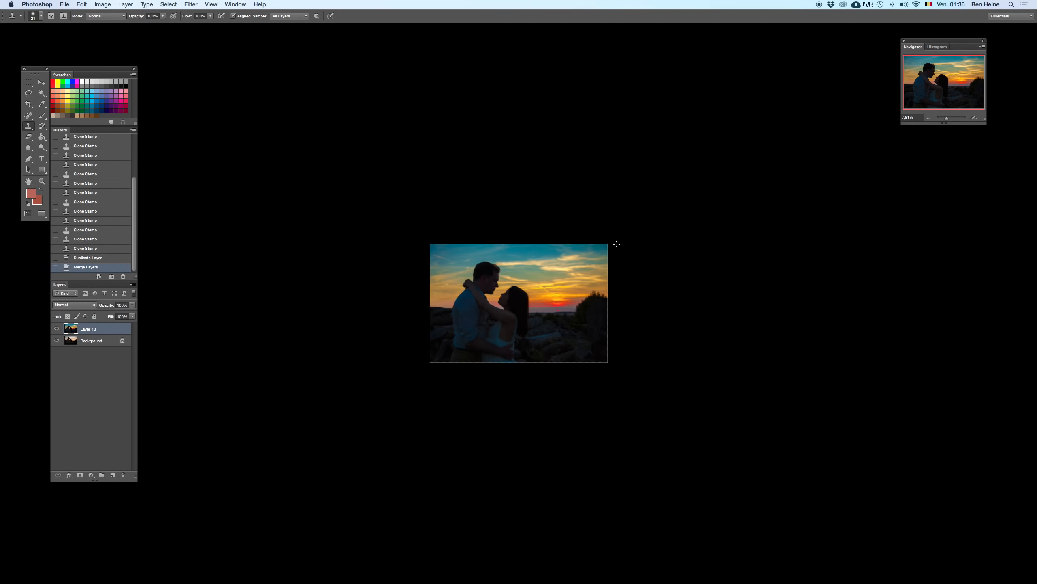
- Select a rectangle around the embracing couple with the Rectangular Marquee and copy it onto a new layer
click(975, 117)
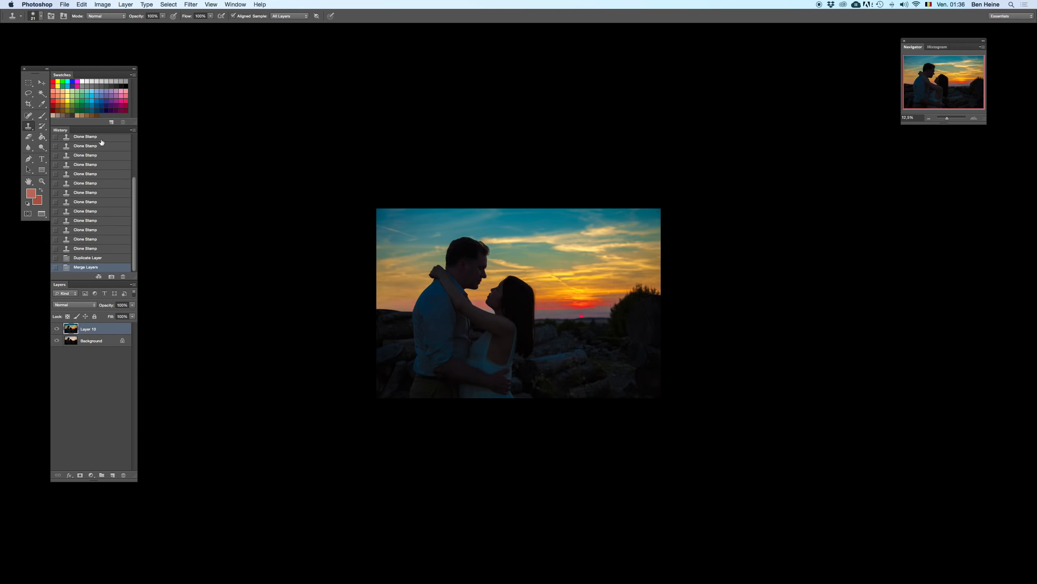
click(28, 83)
drag(391, 264, 543, 397)
key(super+c)
key(super+v)
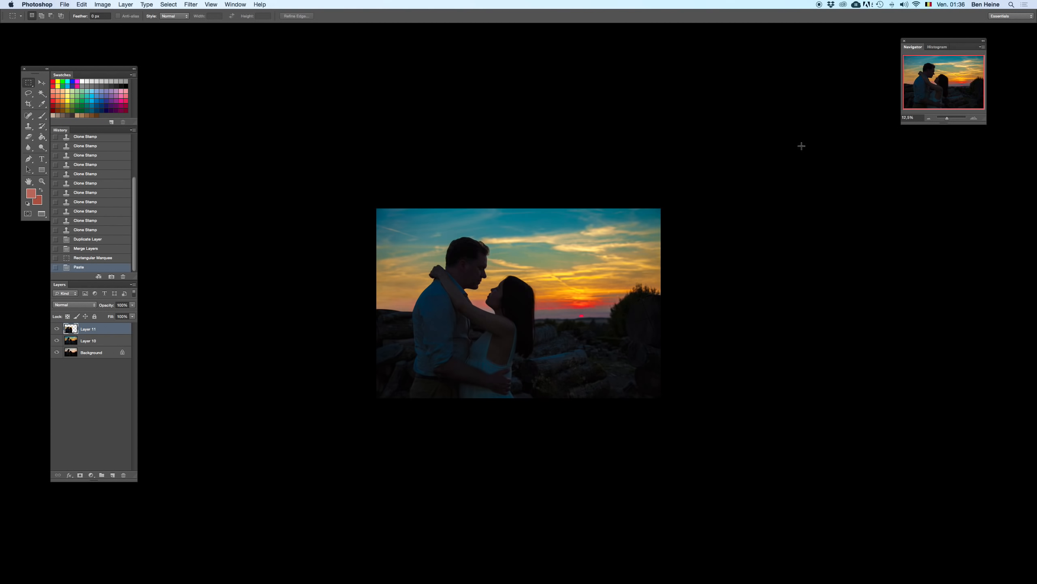
- Open Hue/Saturation for the pasted couple layer and reset its preset to Default
key(super+u)
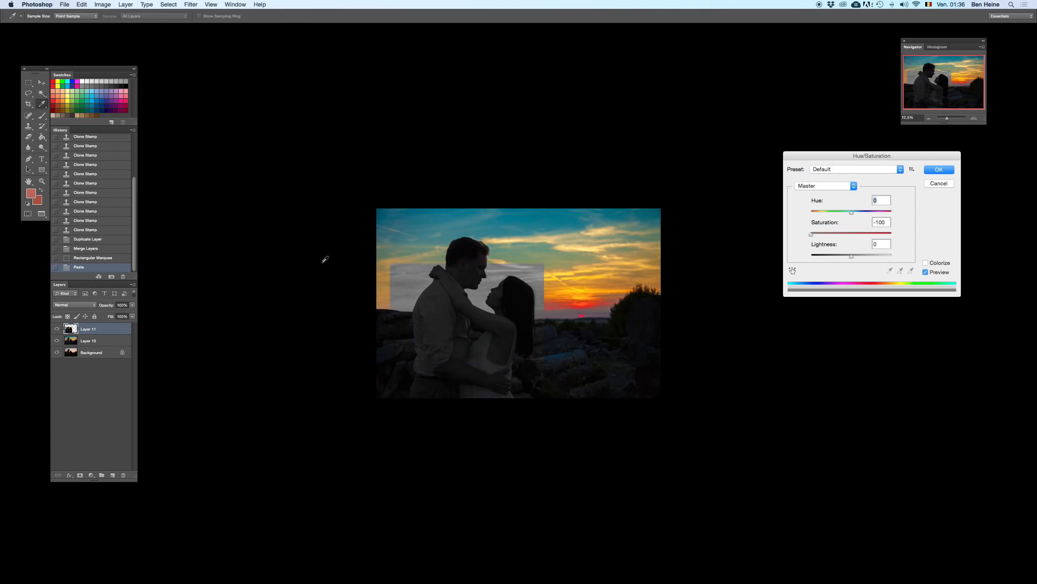
key(Escape)
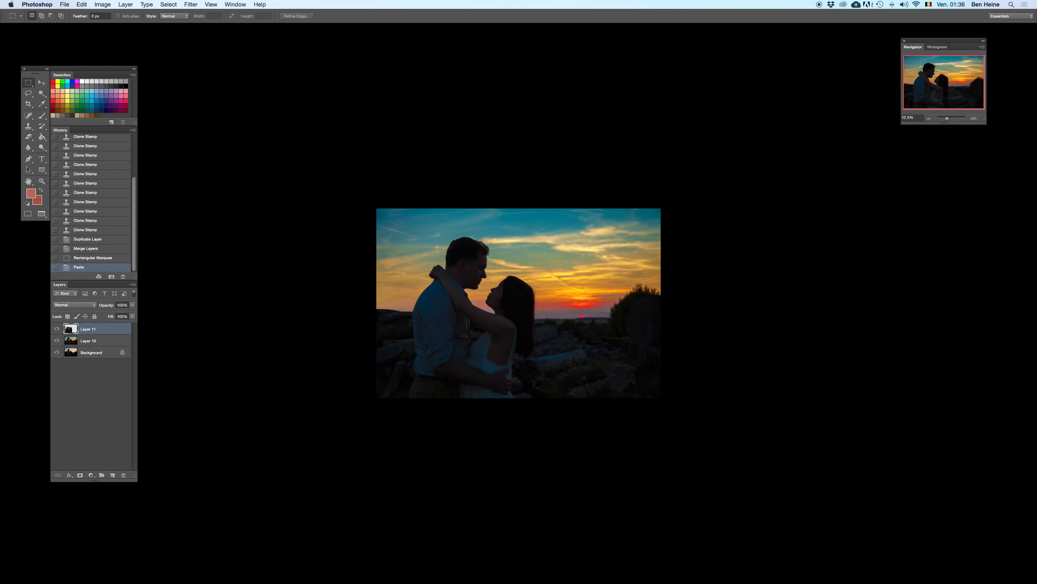
key(super+u)
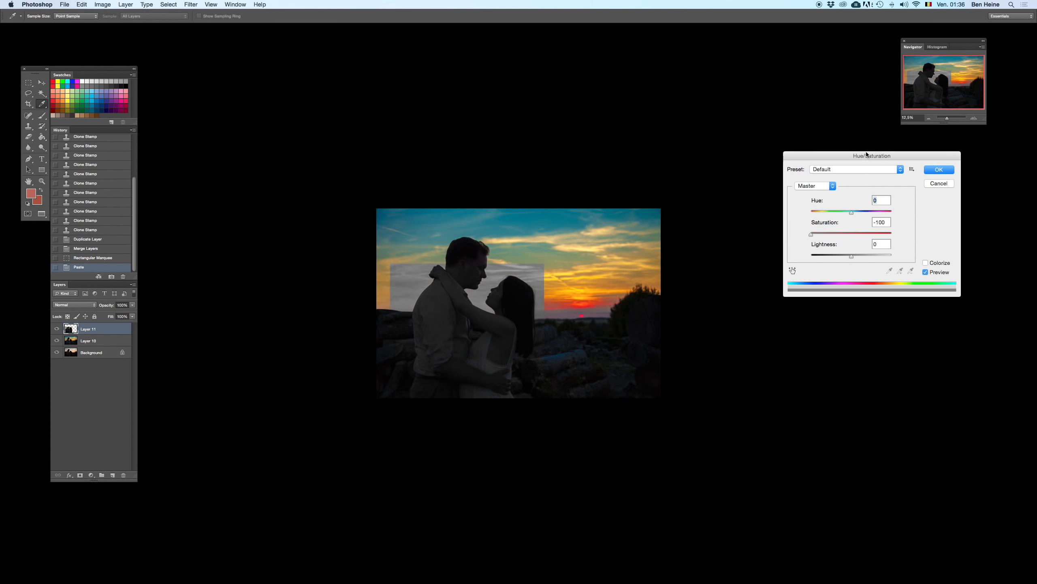
drag(867, 154, 785, 88)
click(784, 102)
click(775, 102)
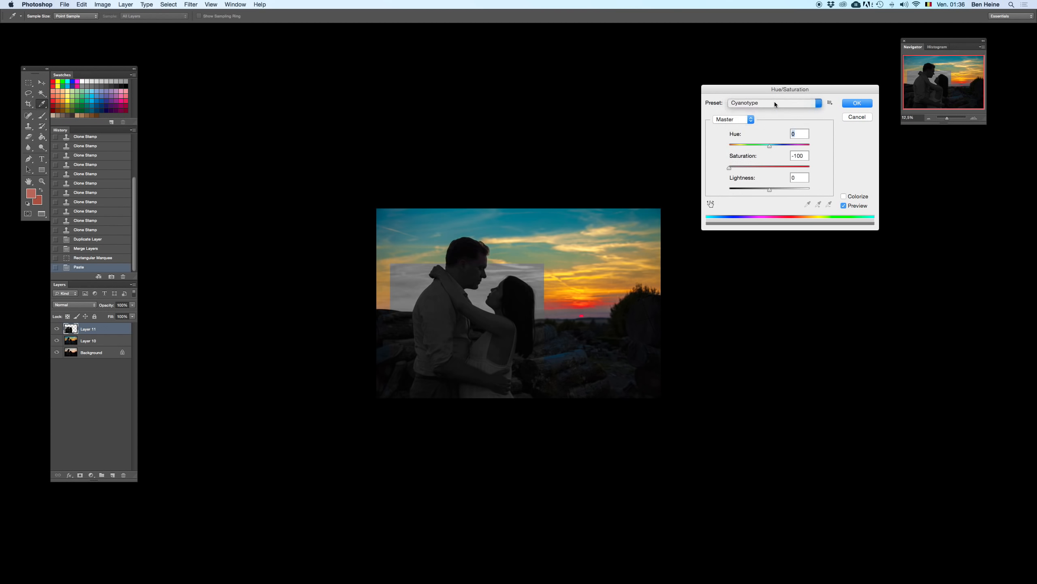
click(769, 88)
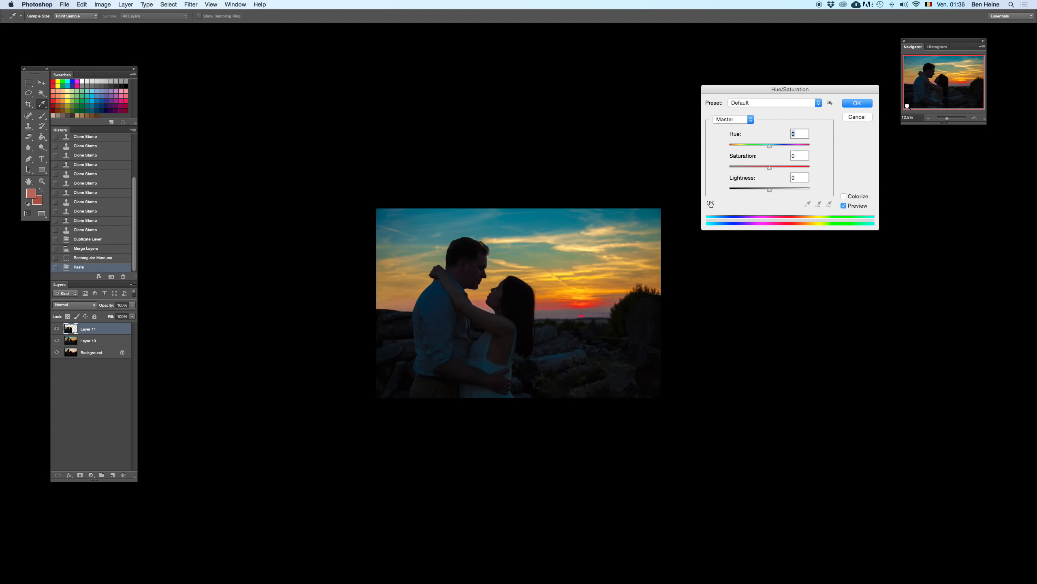
- Try raising the couple layer's saturation to +48, comparing the faces and sky with and without it
key(super+plus)
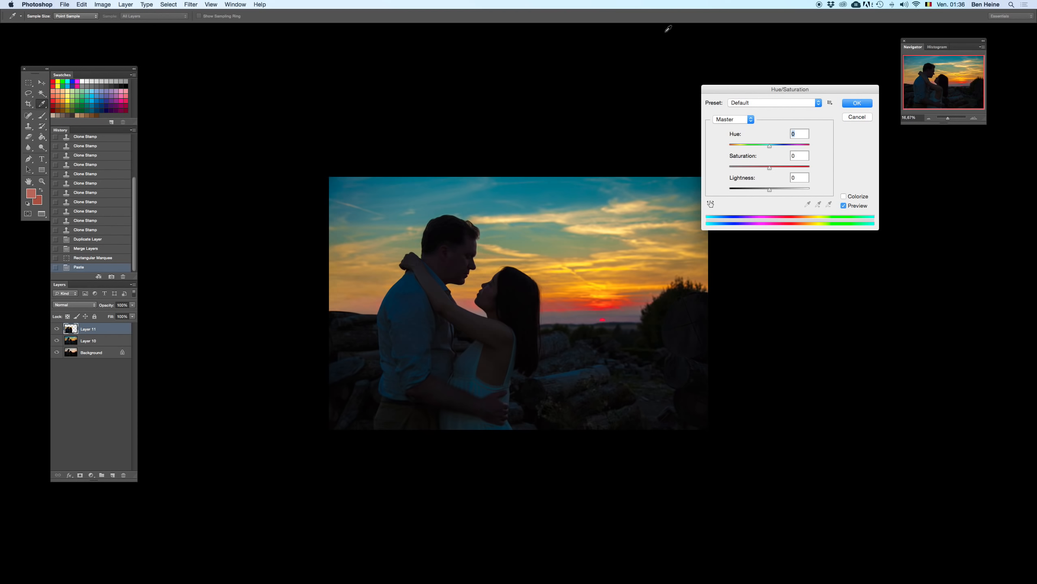
drag(798, 92, 872, 144)
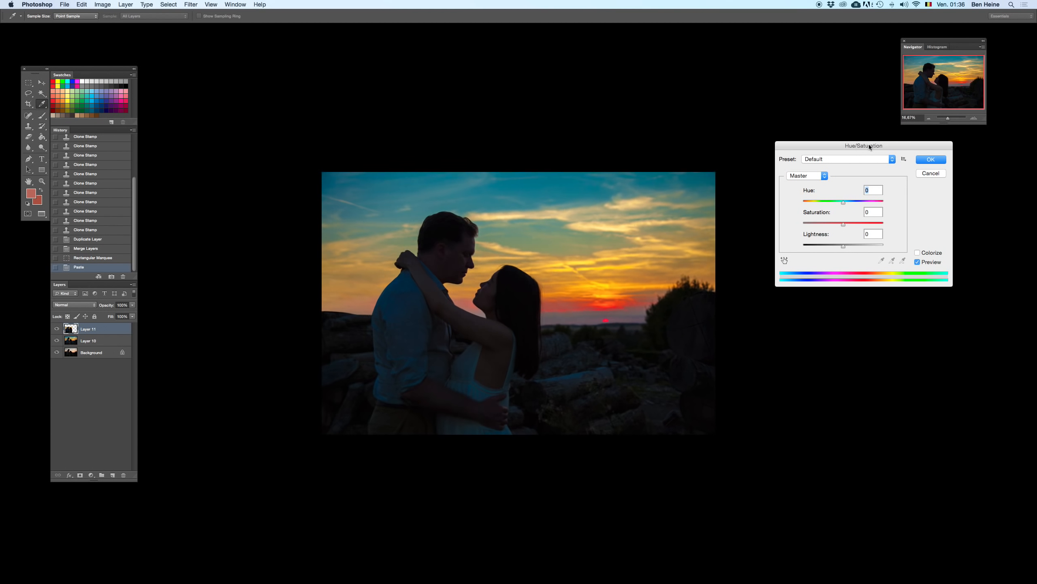
key(super+plus)
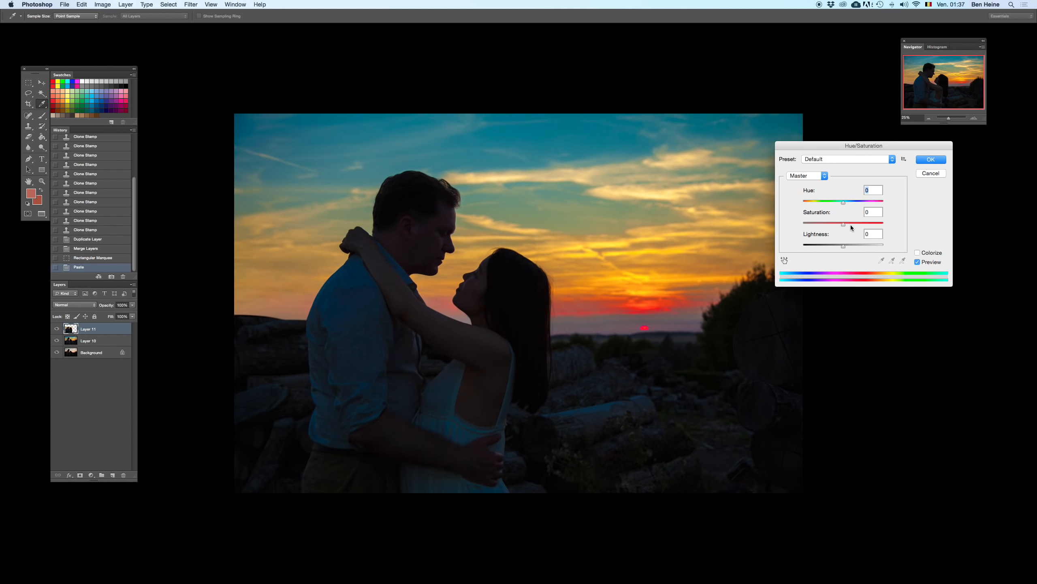
drag(851, 225, 895, 238)
key(super+z)
click(862, 223)
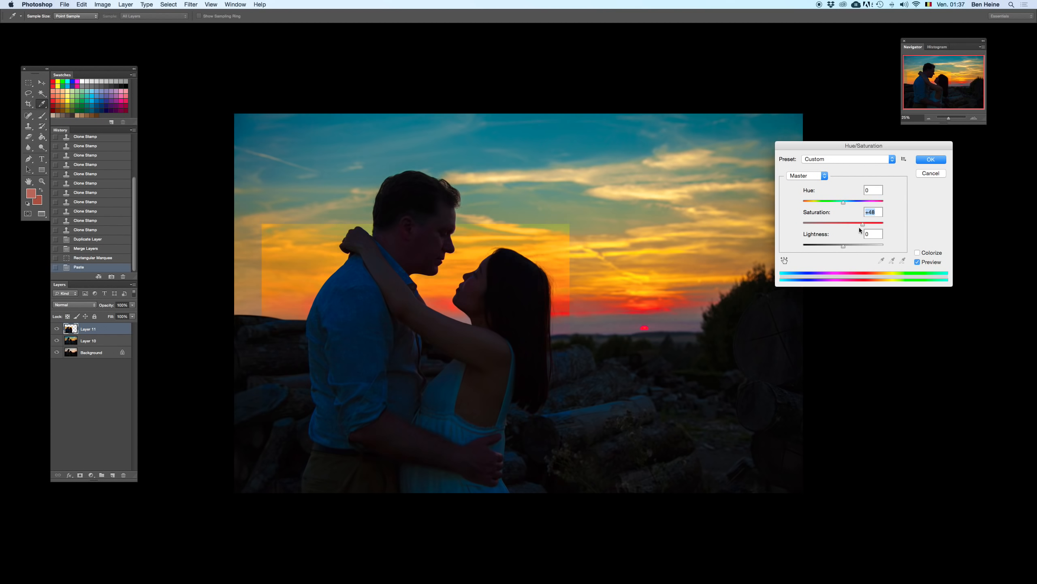
key(super+z)
key(super+z)
key(super+=)
key(super+=)
key(super+=)
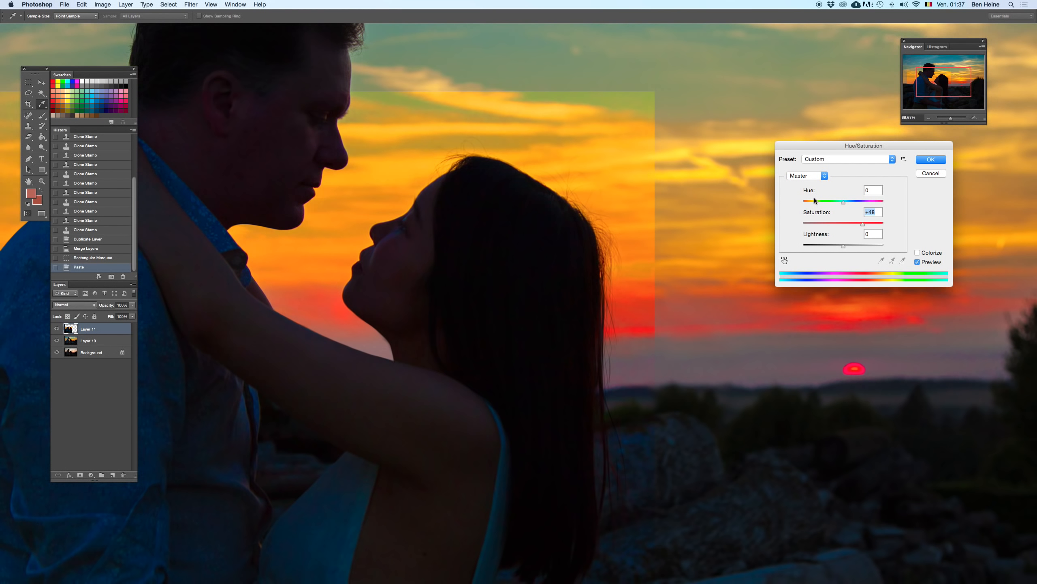
drag(463, 204, 764, 265)
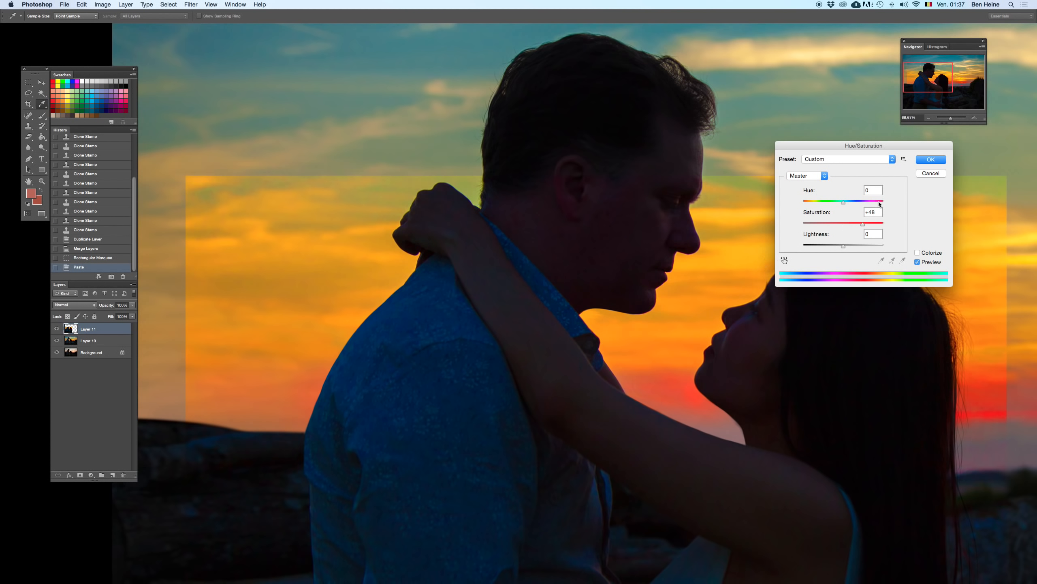
- Return the saturation to 0, try lowering it to -45 on the couple layer and undo it
key(super+minus)
key(super+minus)
key(super+minus)
key(super+minus)
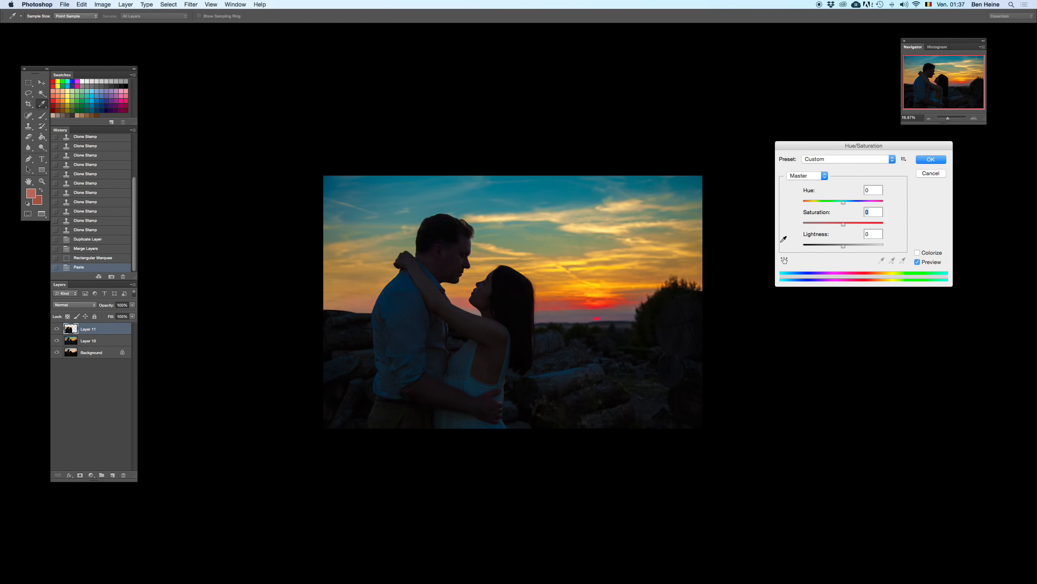
drag(843, 224, 821, 224)
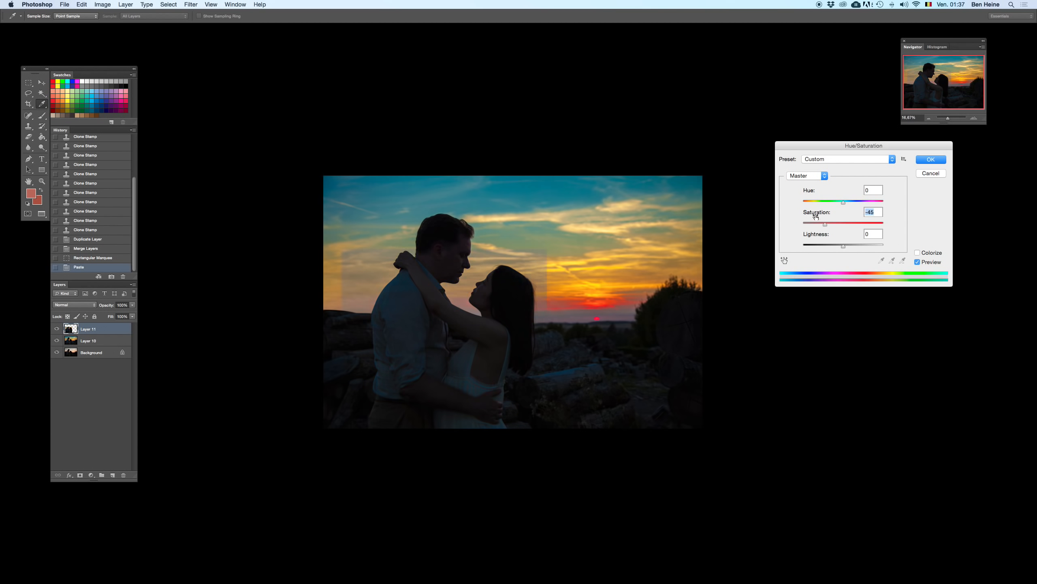
key(super+minus)
key(super+z)
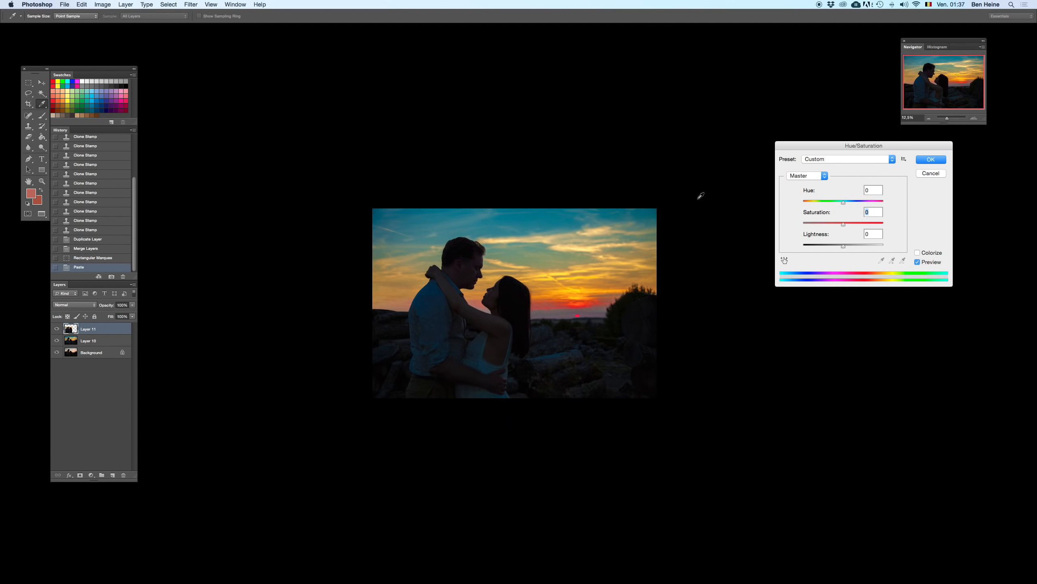
key(super+z)
- Set the couple layer's hue to -7 with saturation at 0 and apply the Hue/Saturation adjustment
mouse_move(857, 201)
mouse_down()
mouse_move(812, 206)
mouse_move(837, 205)
mouse_move(845, 216)
mouse_up()
drag(843, 204, 835, 208)
key(super+plus)
key(super+plus)
key(super+plus)
key(super+plus)
key(super+plus)
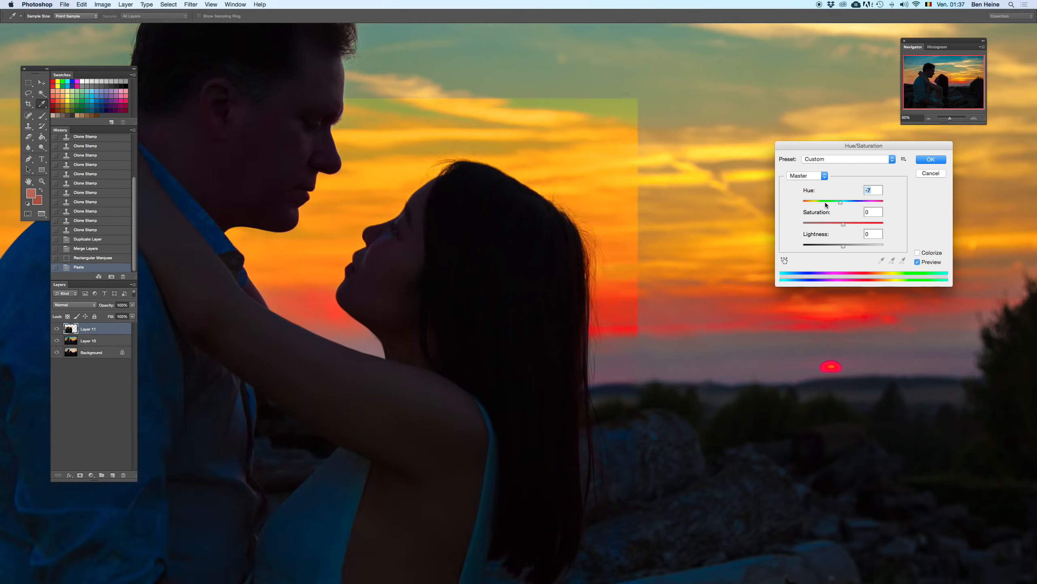
drag(580, 204, 741, 176)
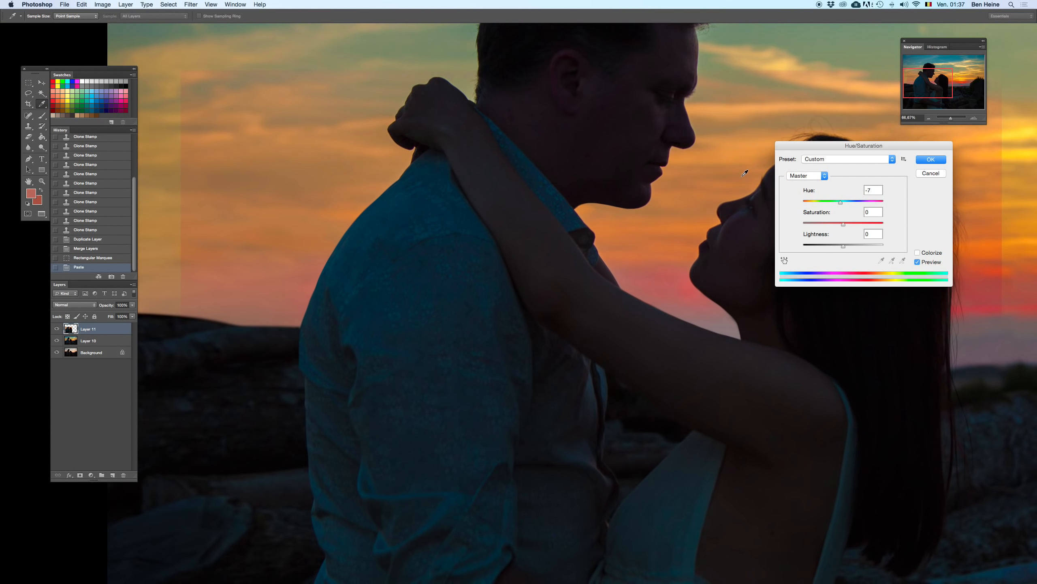
key(super+plus)
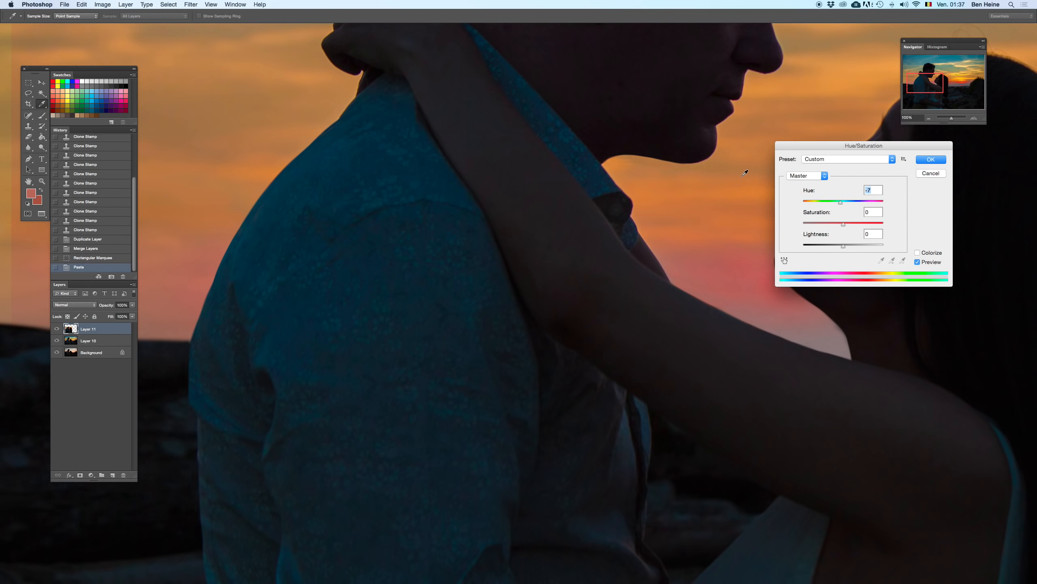
scroll(434, 310, down, 10)
text(0)
key(super+minus)
key(super+minus)
key(super+minus)
key(super+minus)
key(super+minus)
key(super+minus)
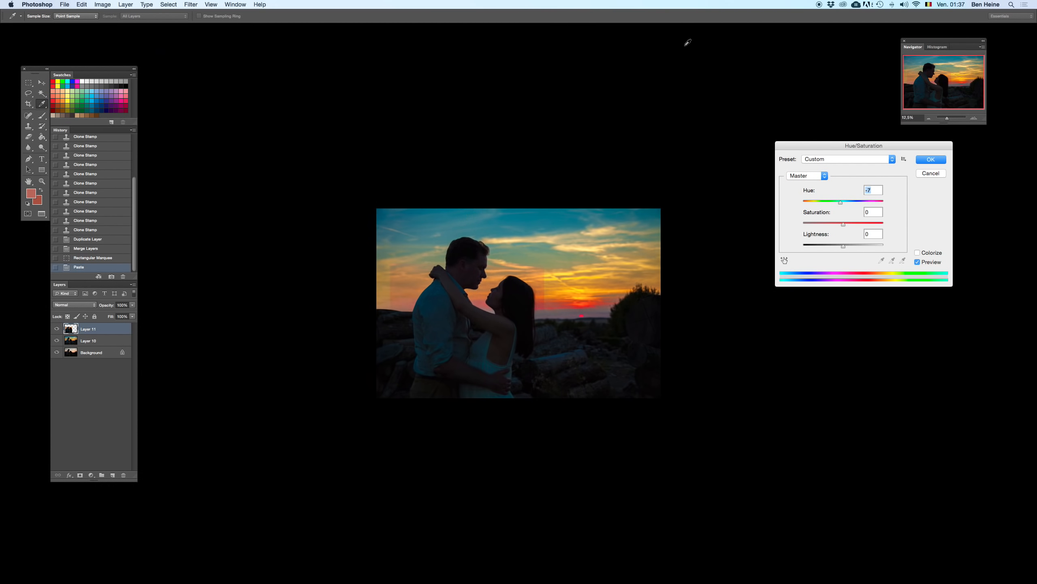
click(934, 160)
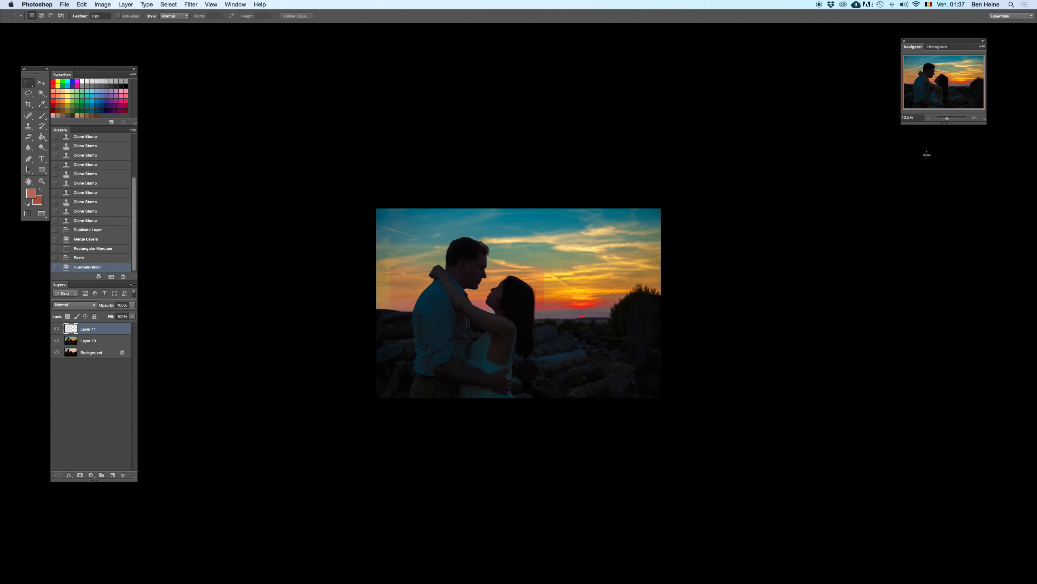
- Duplicate Layer 11 as Layer 11 copy in the same document
right_click(111, 326)
click(118, 348)
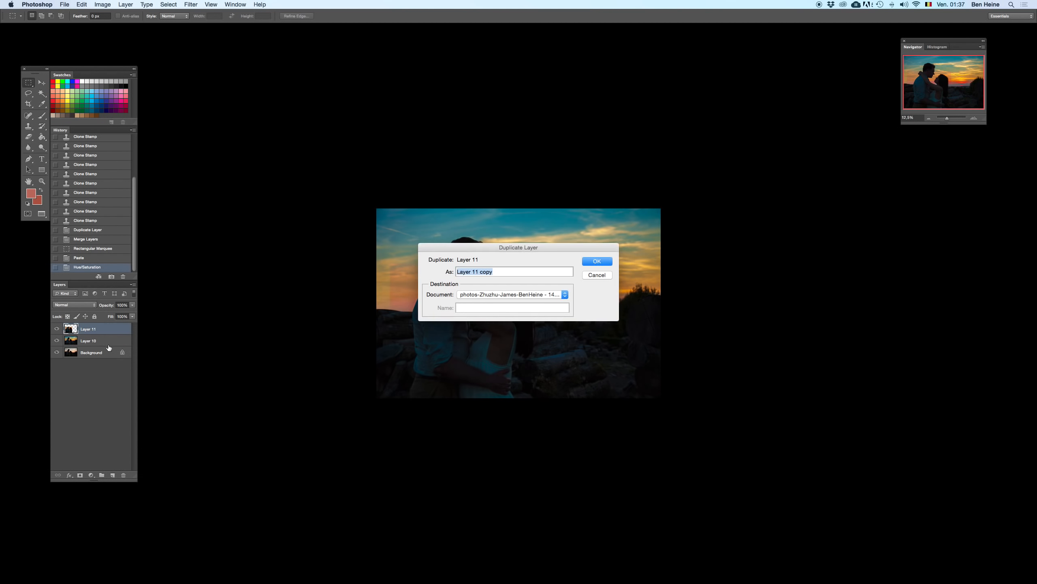
key(Return)
- Try moving the duplicated couple layer across the sky and revert to the state just after the duplication
drag(452, 307, 676, 261)
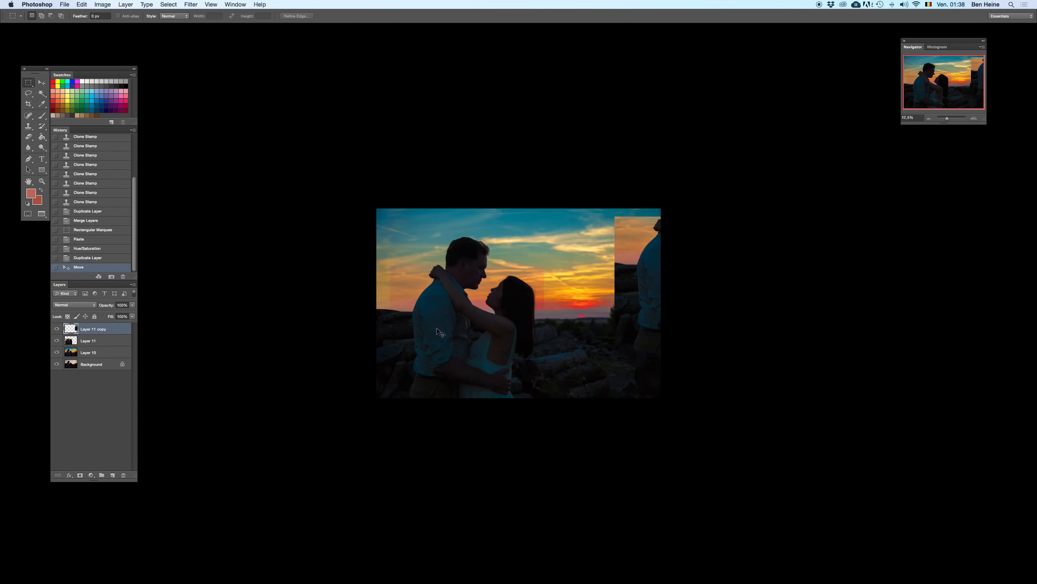
drag(441, 330, 559, 278)
click(105, 249)
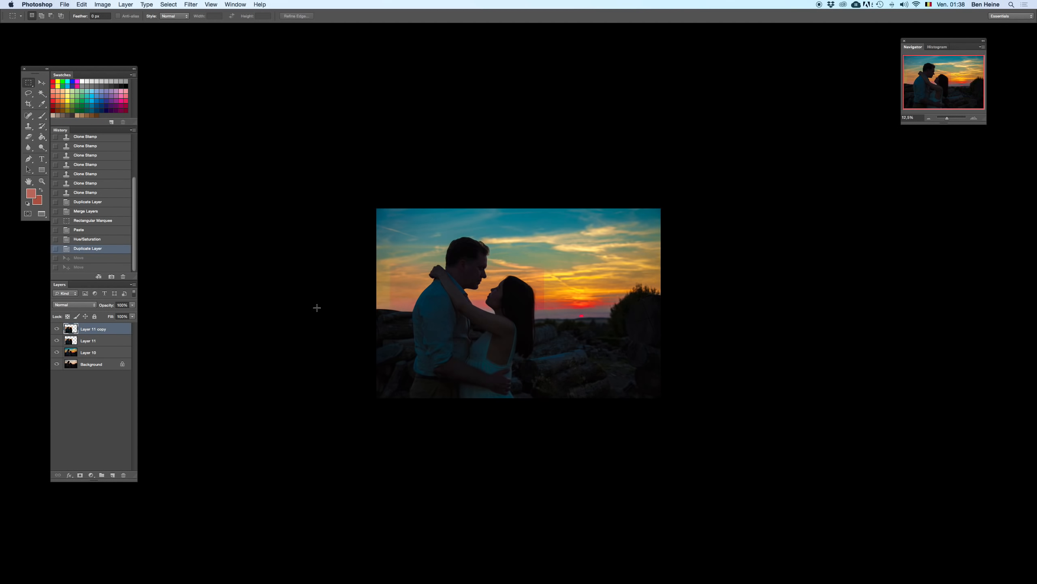
- Open Hue/Saturation for Layer 11 copy, try the Red Boost preset and reset the preset to Default
key(super+u)
click(816, 159)
click(816, 159)
click(830, 159)
click(829, 160)
click(829, 159)
click(837, 172)
click(841, 158)
click(840, 152)
click(836, 160)
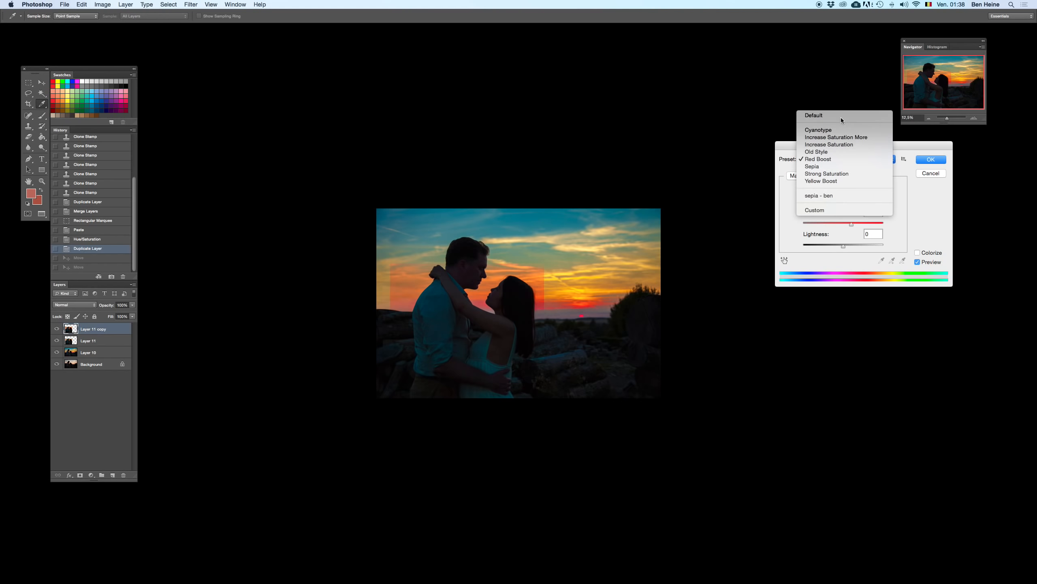
click(841, 117)
- Lower the layer copy's saturation to -54, comparing the couple with and without it and trying -100
drag(829, 224, 812, 224)
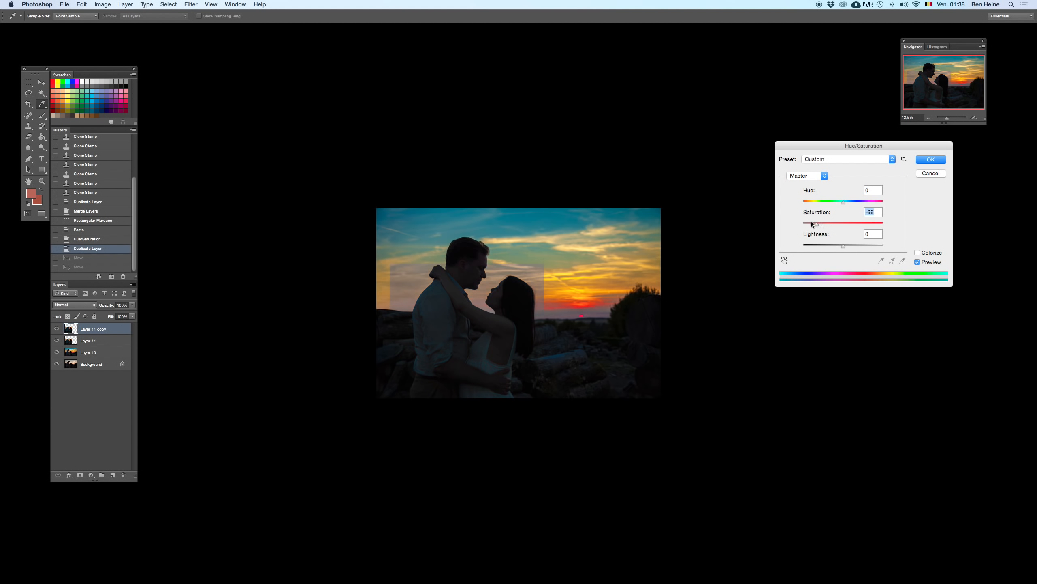
key(super+z)
key(super+z)
key(super+z)
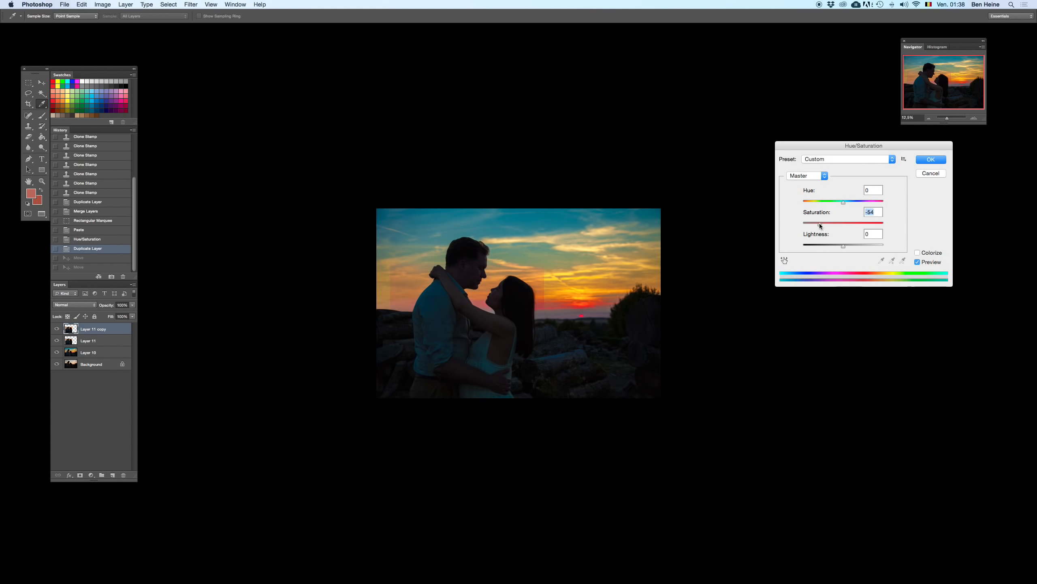
drag(807, 223, 803, 224)
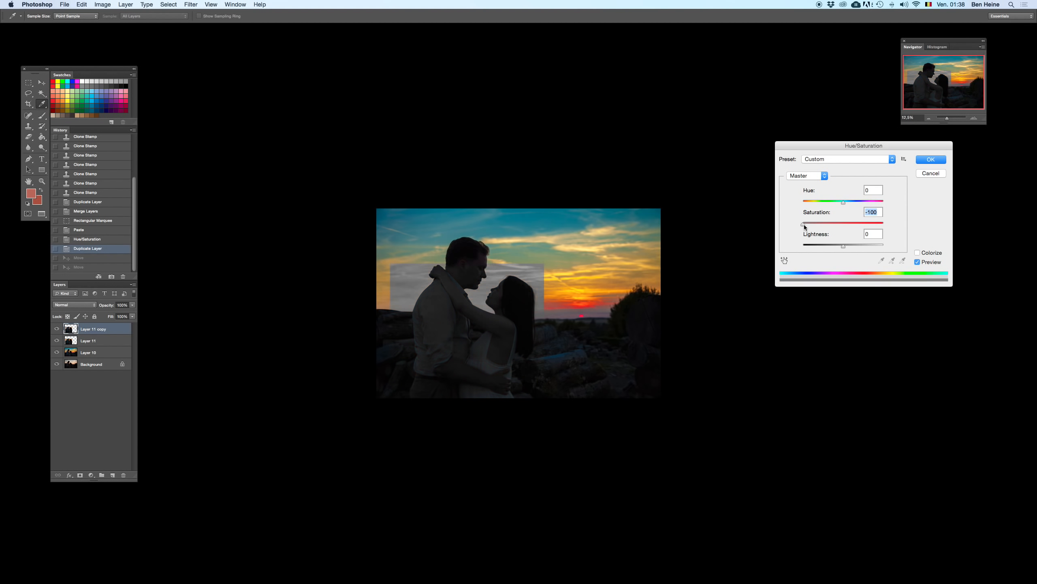
click(829, 223)
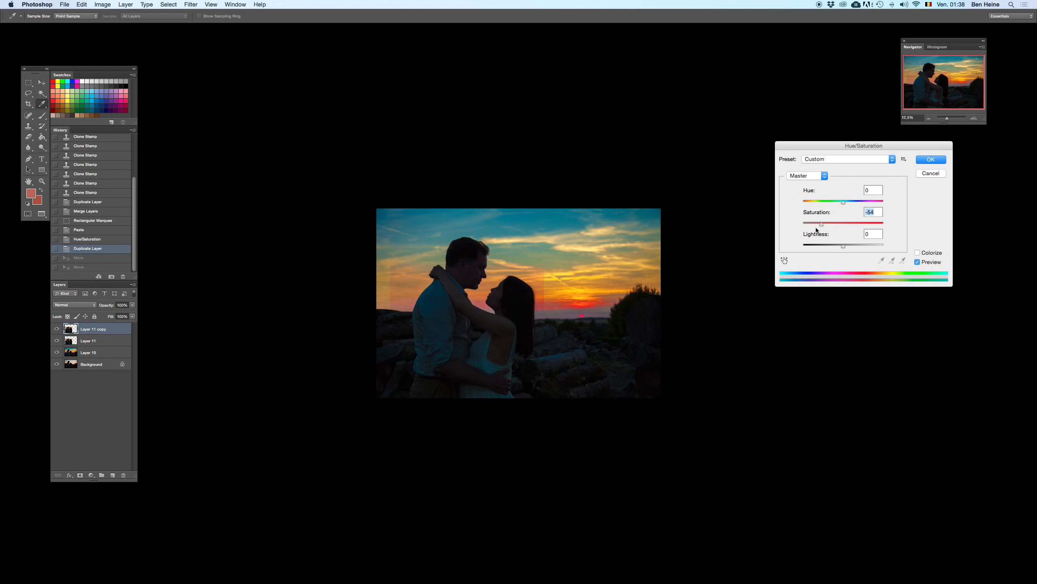
- Try a hue shift on the layer copy, return the hue to 0 and apply the Hue/Saturation adjustment
drag(848, 201, 824, 204)
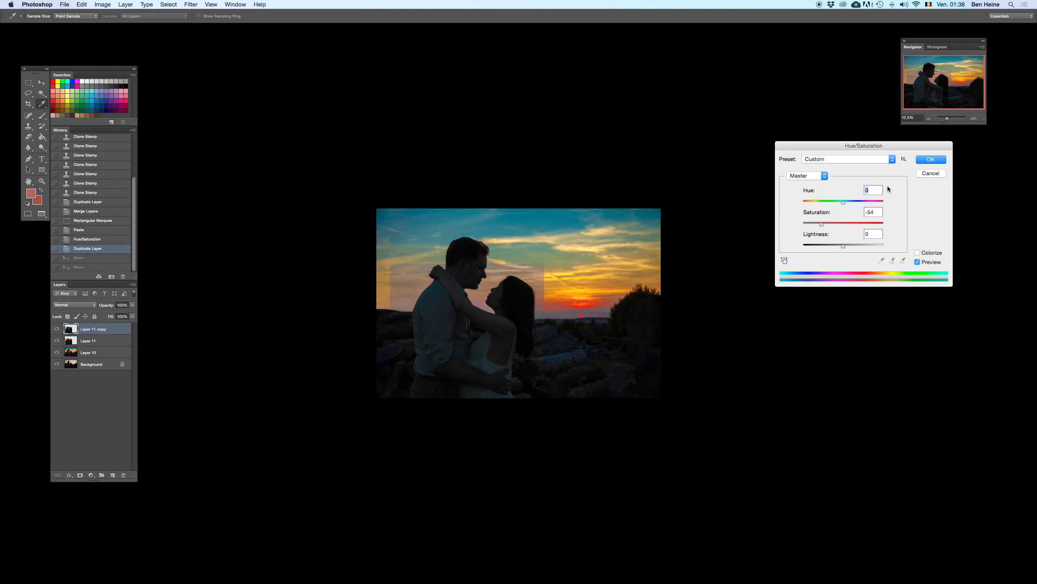
text(0)
click(930, 159)
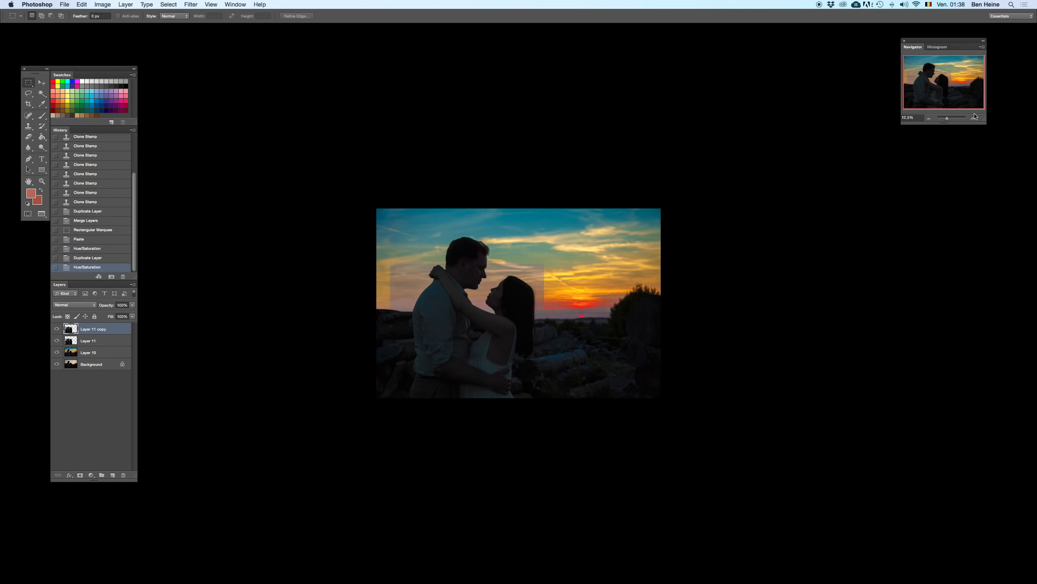
- With a larger soft Eraser, remove the desaturated copy over the man's shirt, his head and the surrounding sky
key(super+plus)
key(super+plus)
key(super+plus)
key(e)
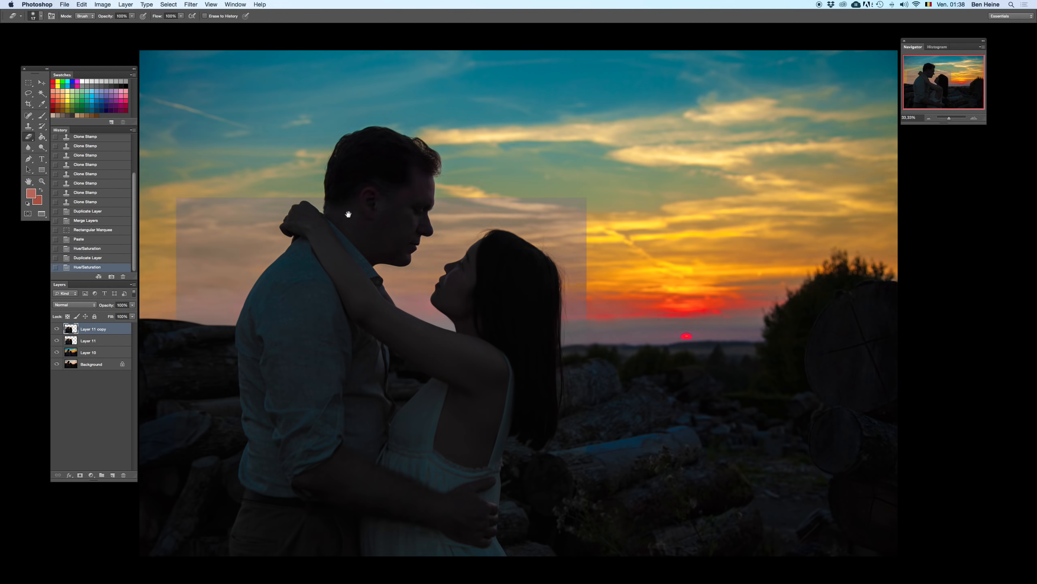
drag(348, 214, 438, 147)
right_click(494, 172)
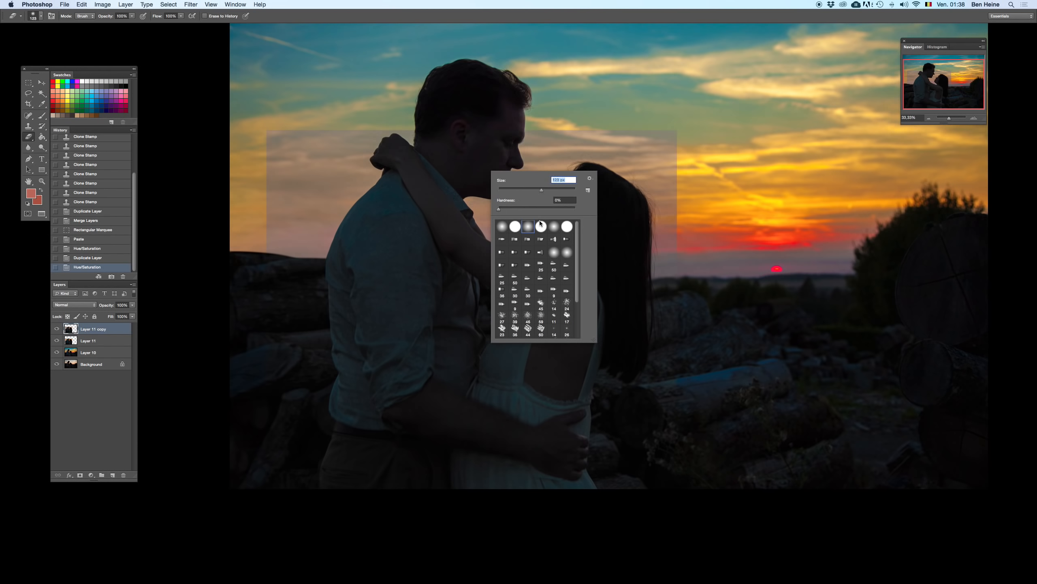
drag(564, 188, 562, 188)
click(440, 137)
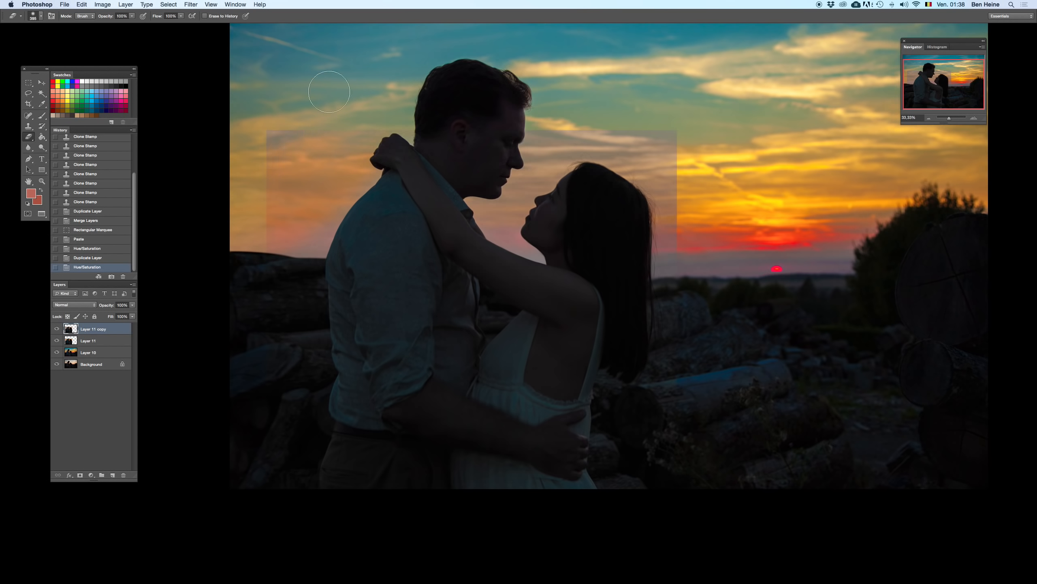
mouse_move(359, 342)
mouse_down()
mouse_move(454, 174)
mouse_move(489, 197)
mouse_move(557, 150)
mouse_move(583, 101)
mouse_up()
mouse_move(583, 100)
mouse_down()
mouse_move(508, 211)
mouse_move(612, 161)
mouse_move(670, 114)
mouse_up()
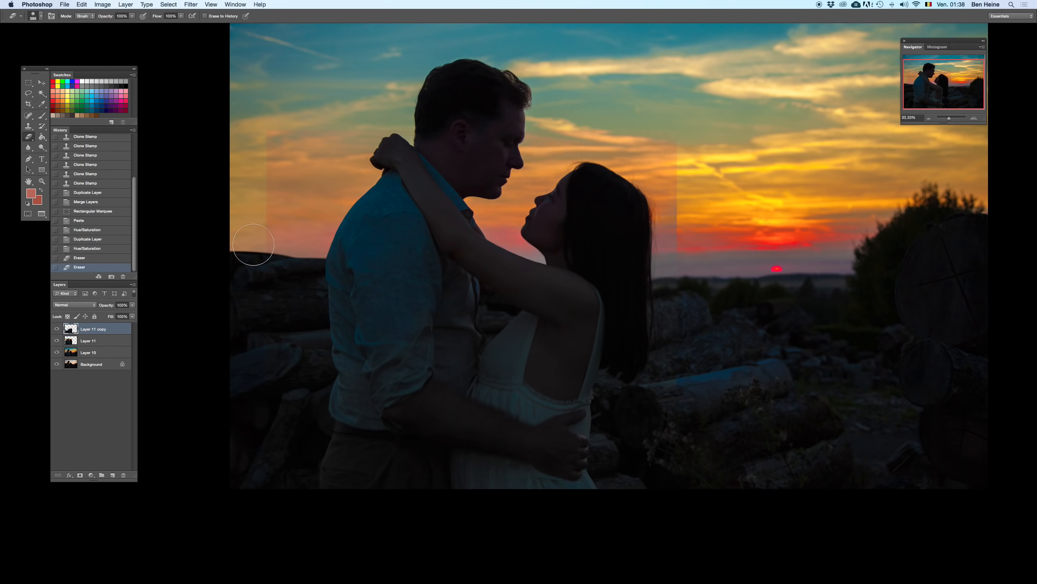
- Hide Layer 11, erase the copy's remaining sky and rock areas around the woman, and undo the stray stroke on her dress
click(445, 282)
click(57, 341)
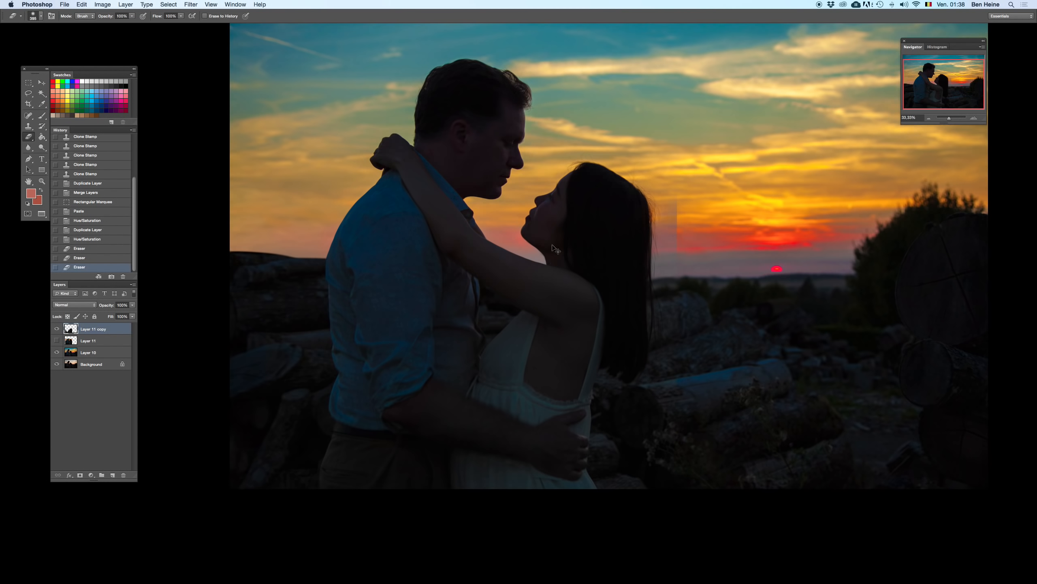
drag(625, 378, 641, 485)
mouse_move(511, 389)
mouse_down()
mouse_move(504, 407)
mouse_move(516, 351)
mouse_move(509, 377)
mouse_up()
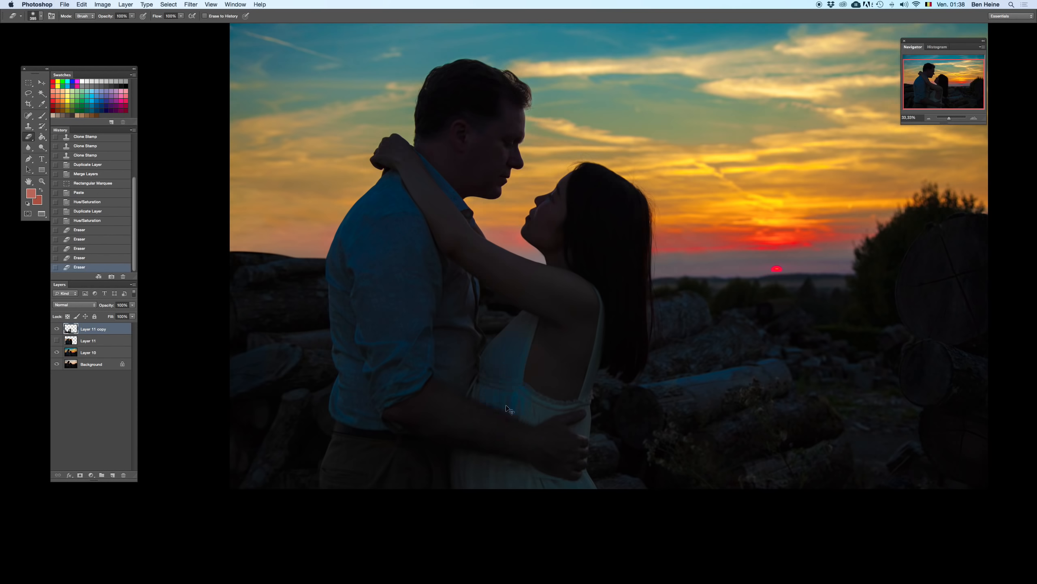
key(super+z)
- Erase the desaturated copy around the woman's raised arm, reducing the Eraser size for the finer areas
click(973, 118)
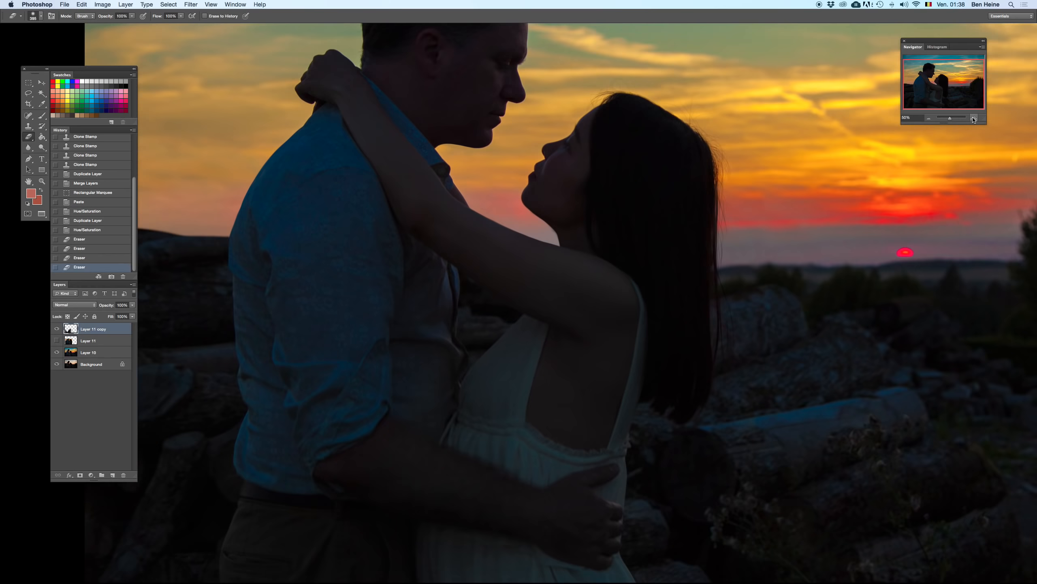
scroll(494, 221, down, 3)
drag(679, 179, 658, 169)
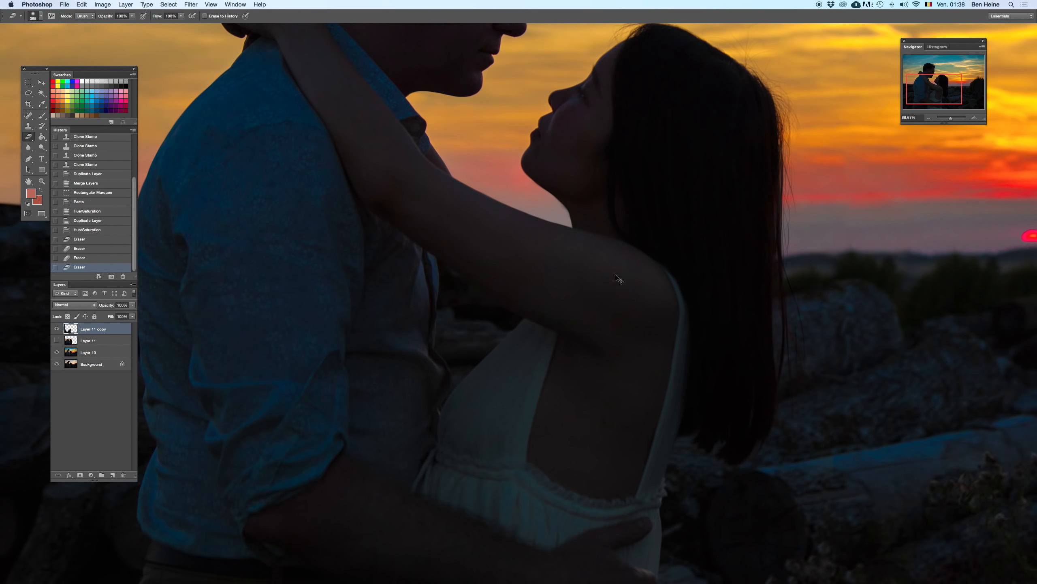
mouse_move(593, 359)
mouse_down()
mouse_move(556, 250)
mouse_move(567, 174)
mouse_up()
right_click(594, 160)
click(630, 176)
click(539, 124)
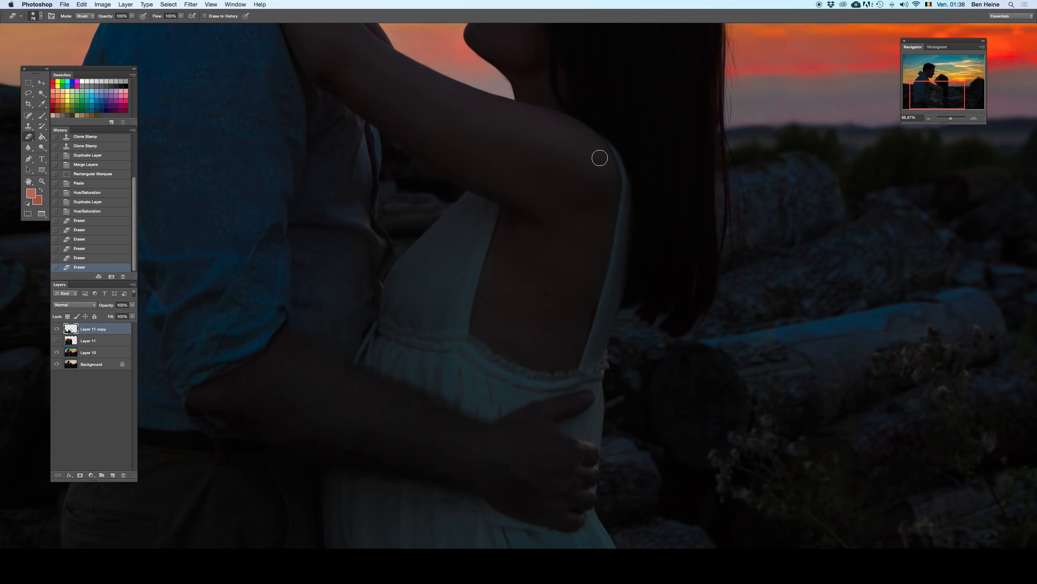
- Erase the desaturated copy over the woman's shoulder and bare back, keeping it on her dress
drag(593, 228, 571, 129)
right_click(626, 168)
drag(582, 206, 613, 168)
click(672, 224)
click(587, 150)
click(975, 118)
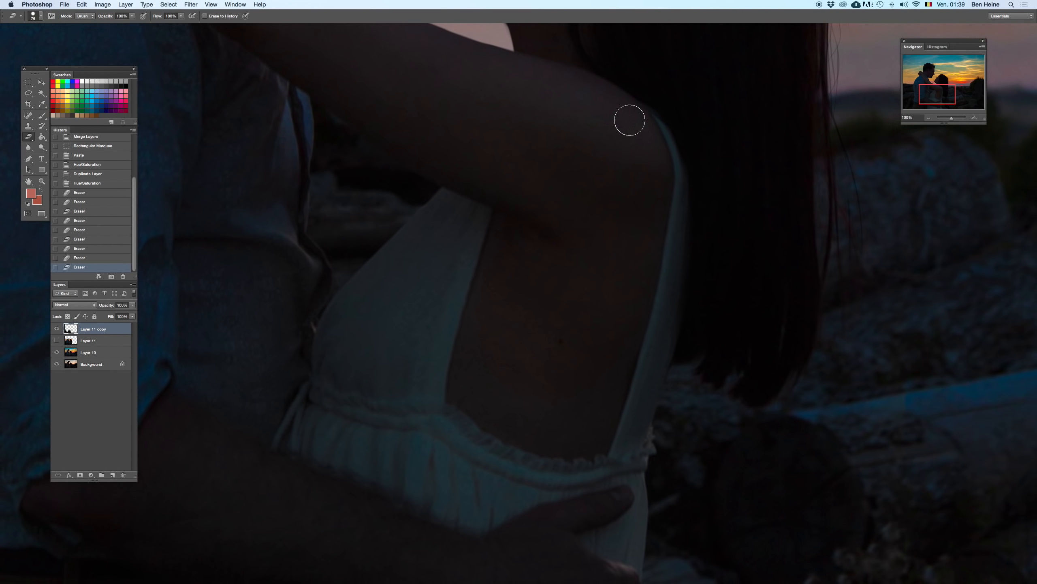
mouse_move(656, 186)
mouse_down()
mouse_move(623, 281)
mouse_move(616, 241)
mouse_move(628, 248)
mouse_move(622, 315)
mouse_move(626, 278)
mouse_up()
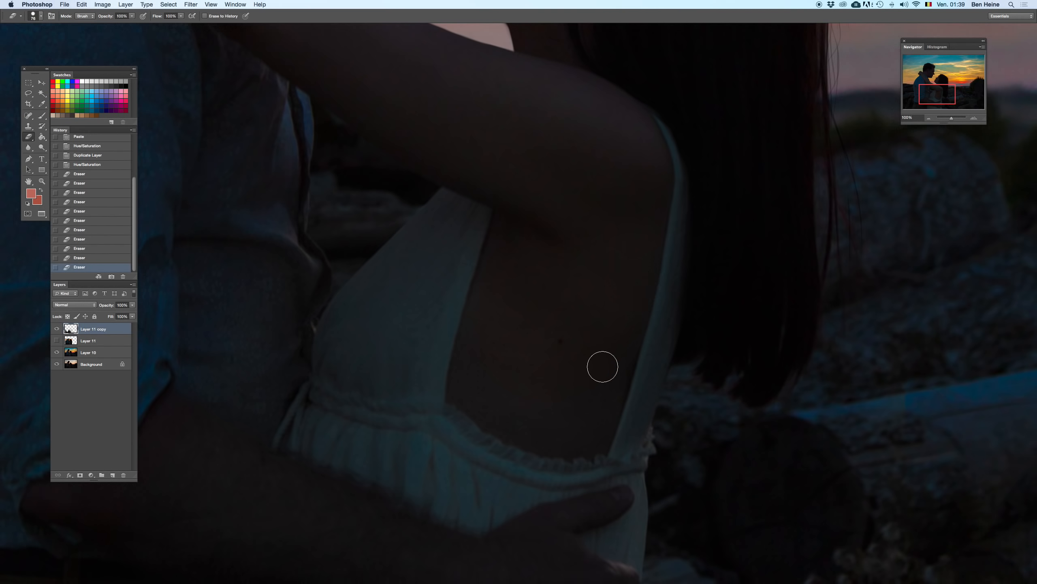
drag(601, 415, 582, 435)
- With a slightly smaller Eraser, clear the copy along the dress edges, the man's shirt and his forearm
right_click(608, 404)
drag(640, 419, 642, 419)
click(572, 431)
drag(302, 294, 304, 323)
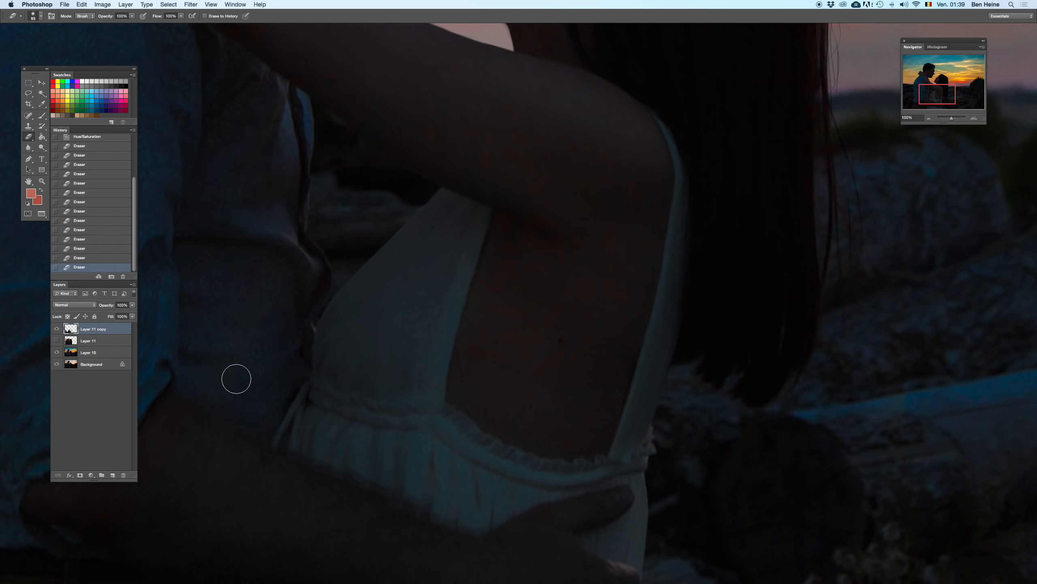
drag(237, 379, 252, 280)
drag(394, 178, 453, 56)
drag(554, 243, 483, 477)
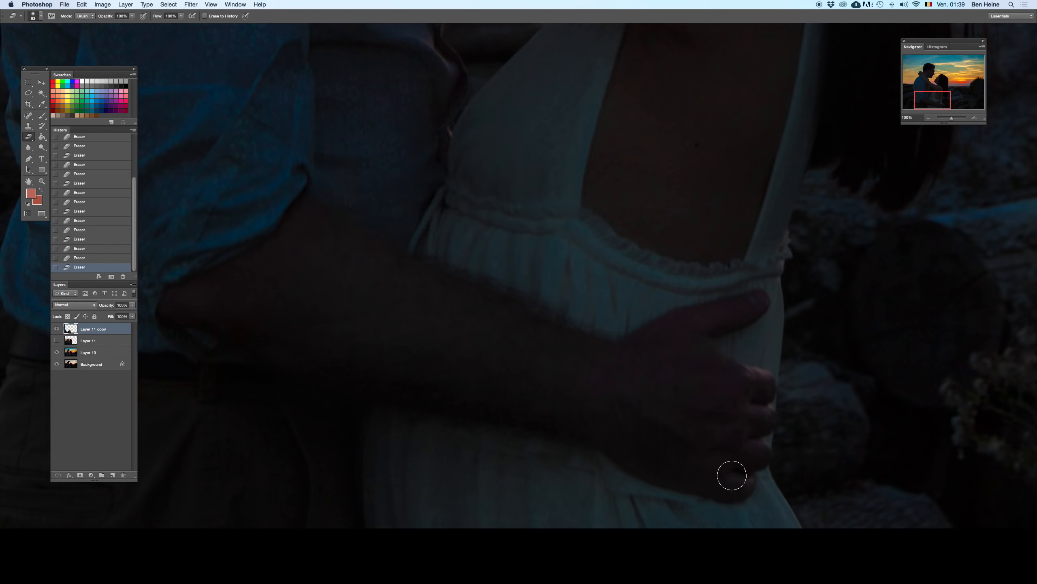
- Enlarge the Eraser to 148 px and erase the copy over the man's forearm and lower body
right_click(547, 332)
drag(651, 383, 655, 383)
click(450, 337)
mouse_move(513, 340)
mouse_down()
mouse_move(575, 291)
mouse_move(654, 291)
mouse_up()
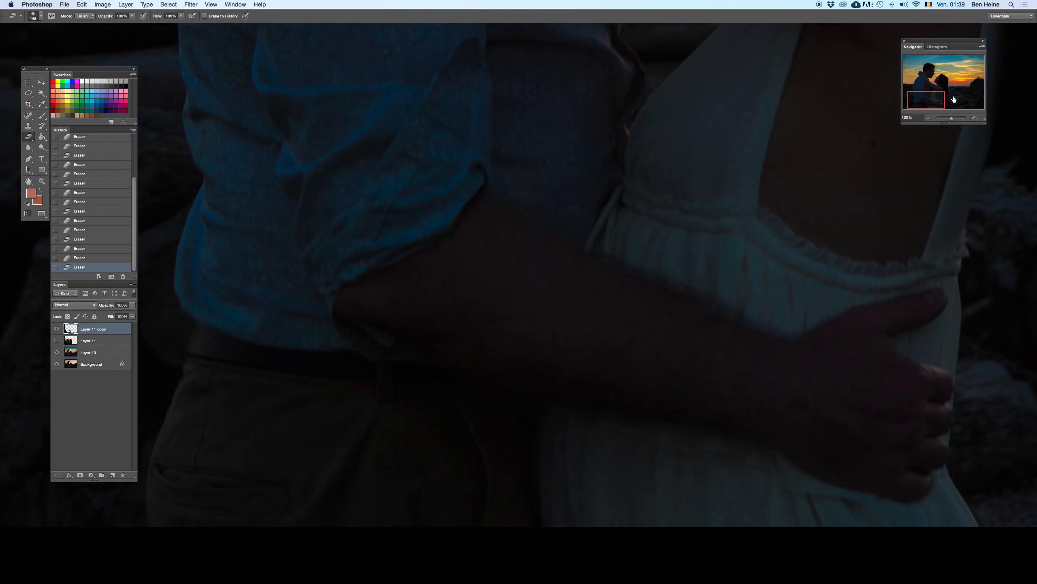
- Try moving Layer 11 copy over the sky to check its remaining content, and undo the move
click(929, 118)
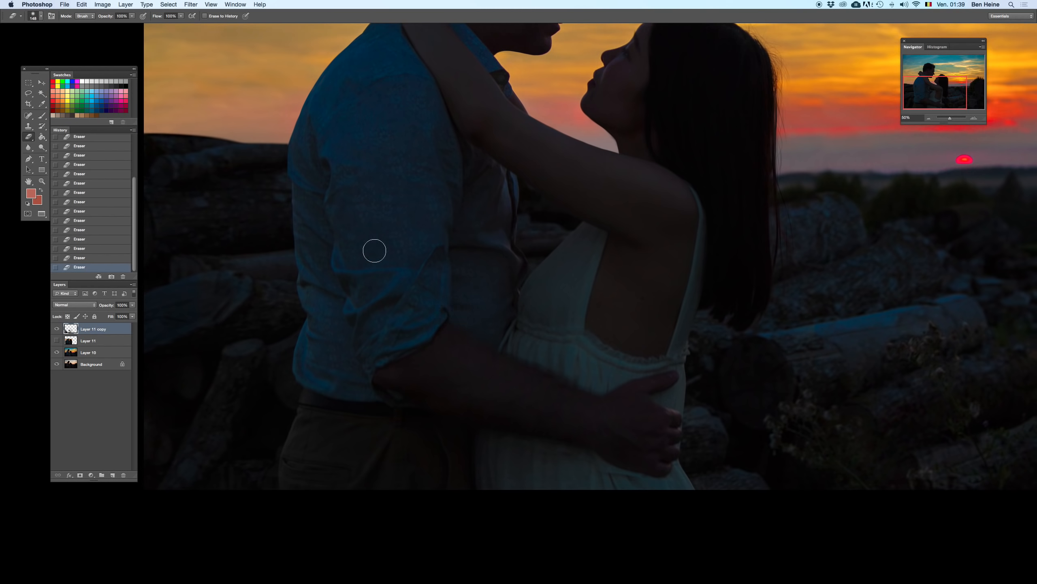
click(930, 119)
drag(439, 404, 580, 213)
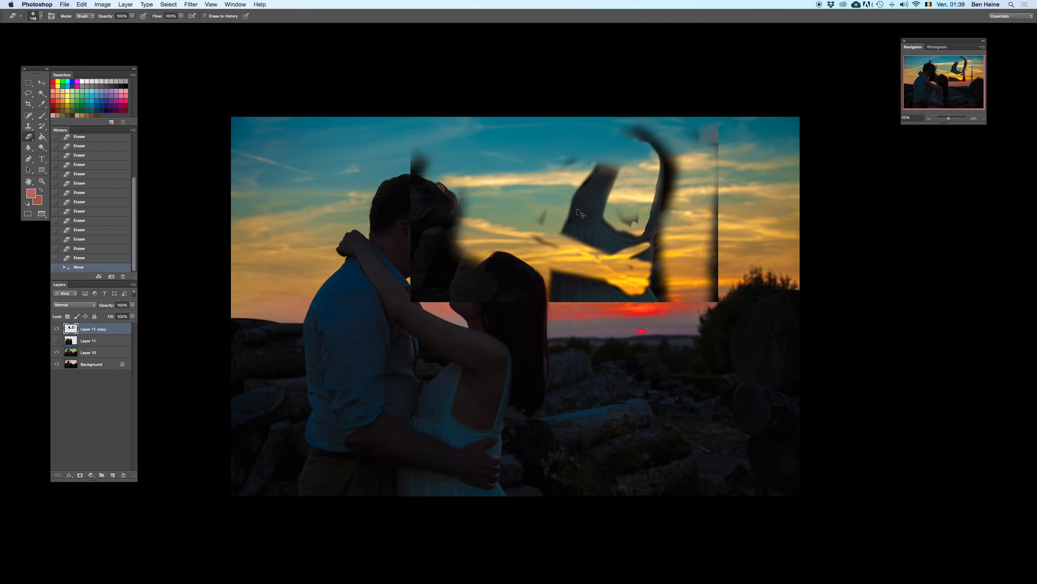
key(super+z)
- Enlarge the Eraser to 1211 px and erase the copy's leftover patches around the man and the logs
right_click(490, 306)
click(575, 323)
click(554, 360)
click(584, 323)
click(371, 322)
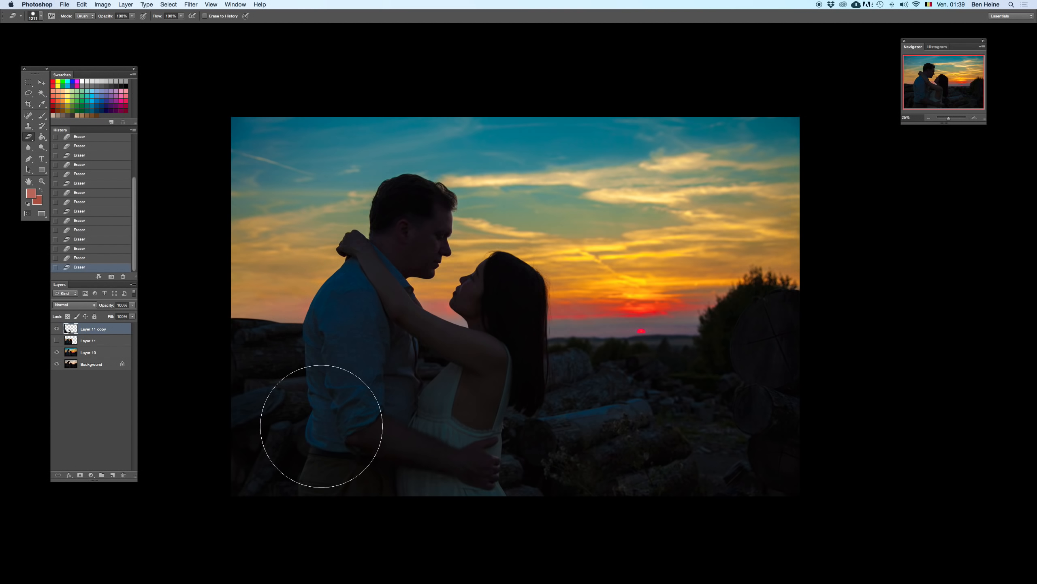
right_click(390, 327)
click(400, 218)
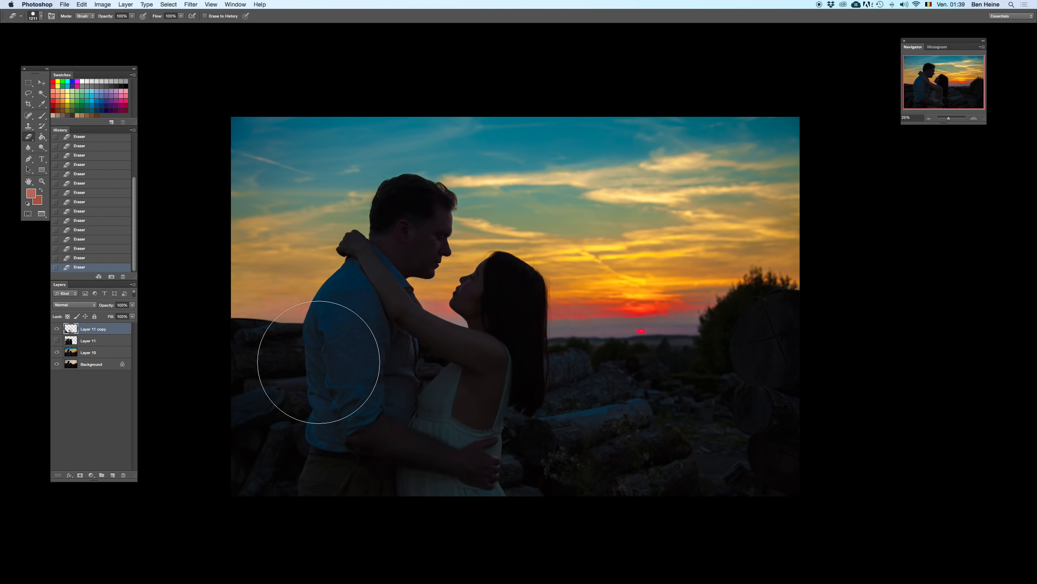
right_click(590, 306)
click(623, 364)
click(638, 323)
click(639, 269)
- Undo another test move of the layer copy and touch up its leftover traces beside the woman with smaller Eraser sizes
mouse_move(448, 412)
mouse_down()
mouse_move(625, 263)
mouse_move(619, 278)
mouse_up()
key(super+z)
right_click(432, 346)
click(485, 361)
click(385, 355)
right_click(600, 315)
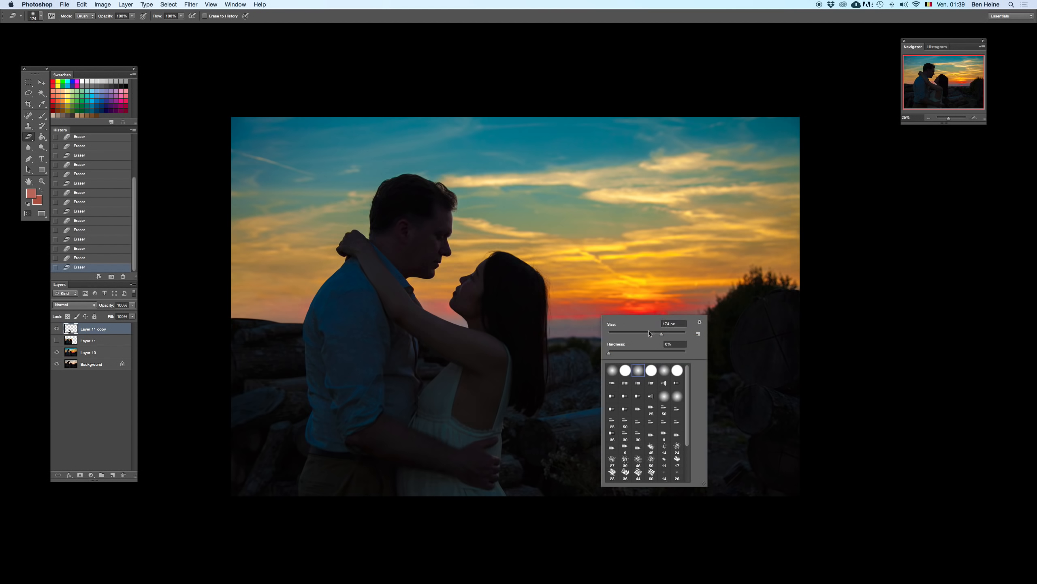
click(672, 334)
click(581, 268)
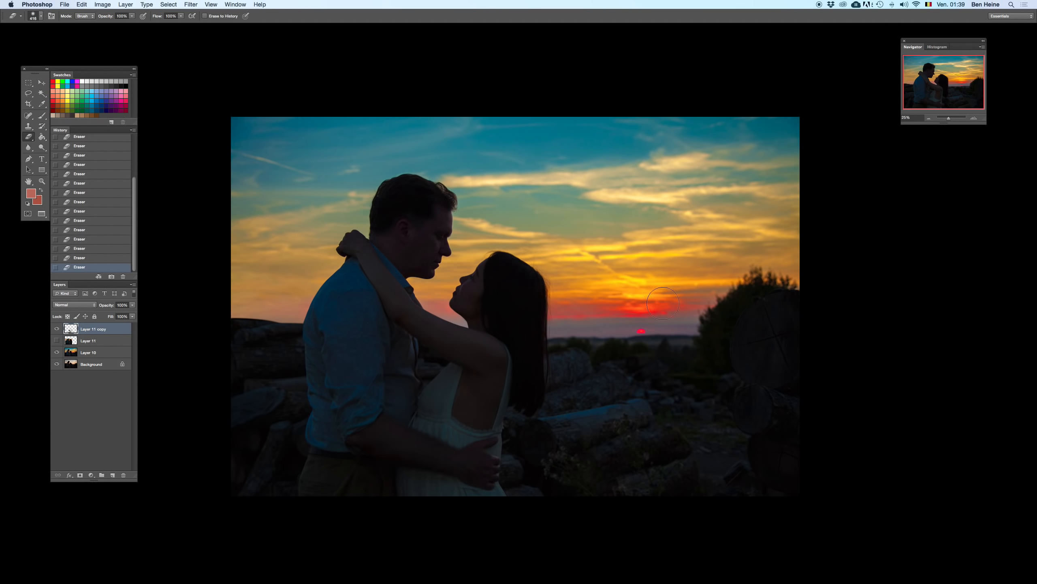
right_click(574, 353)
click(650, 349)
click(526, 378)
key(super+z)
- Compare the whole photo with and without Layer 11 copy by deleting the layer and restoring it
click(929, 119)
click(928, 118)
click(929, 118)
key(Delete)
key(super+z)
key(super+z)
key(super+z)
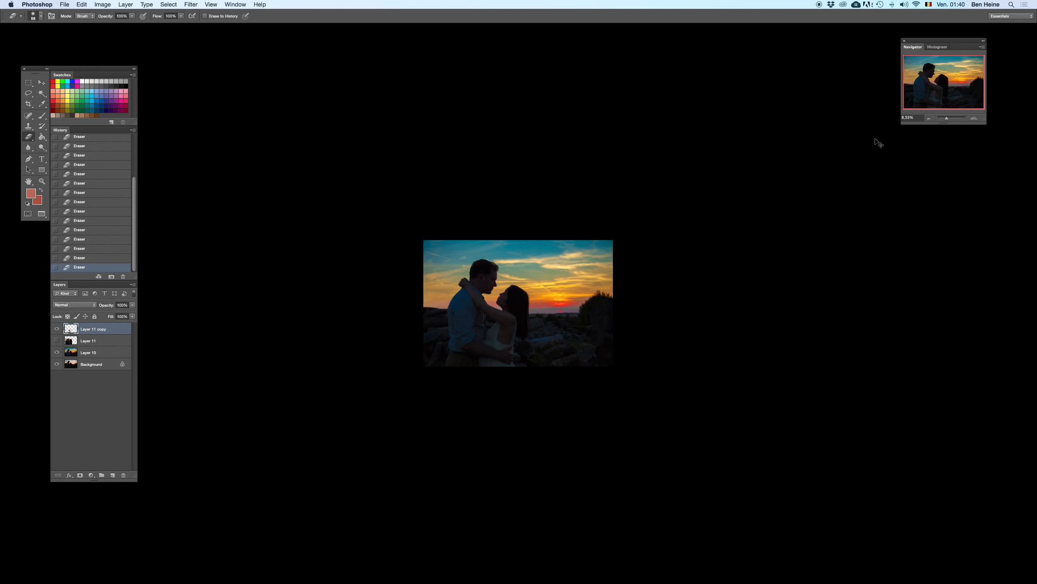
- Change the canvas surround to light gray and compare the photo with and without the latest change
right_click(678, 174)
click(698, 208)
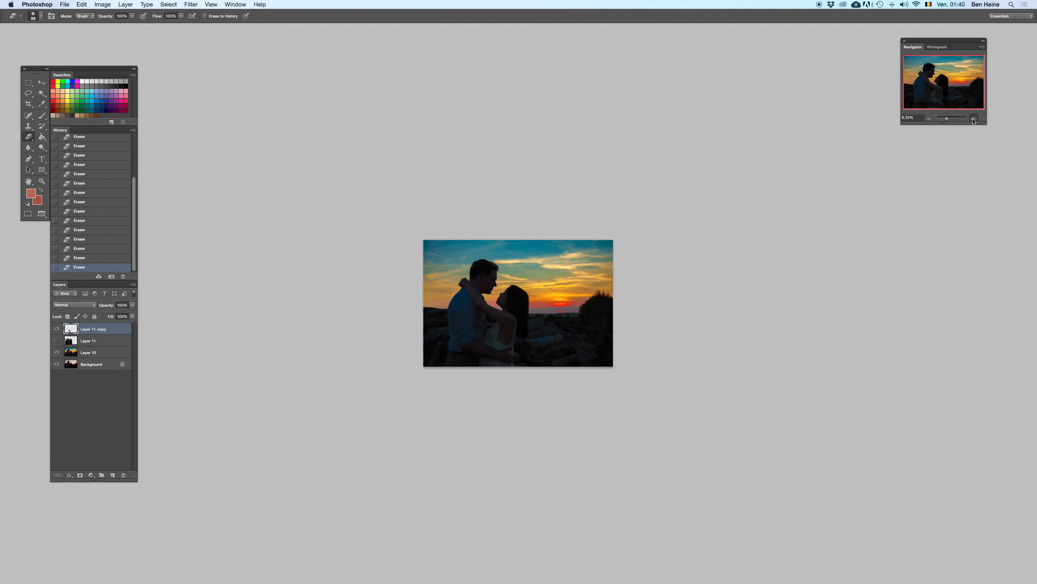
click(973, 118)
key(super+z)
key(super+z)
key(super+z)
key(super+z)
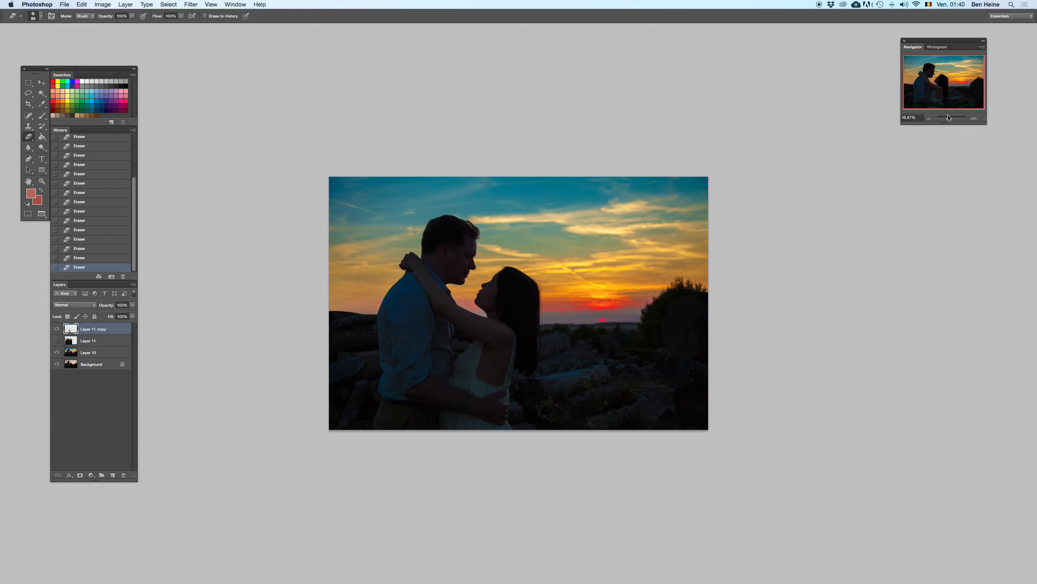
key(super+z)
key(super+z)
key(super+u)
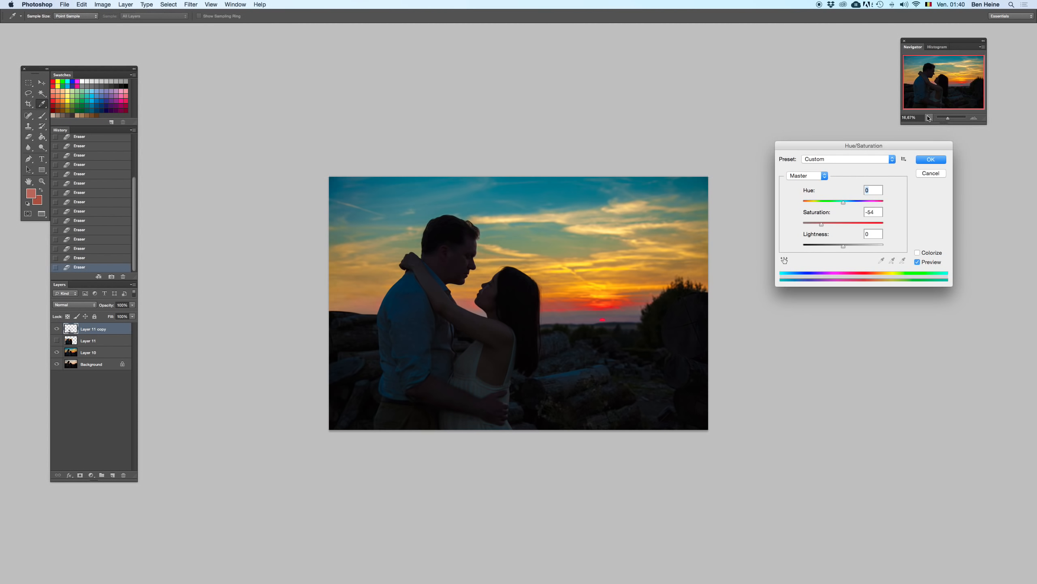
drag(821, 224, 801, 224)
key(super+z)
click(866, 246)
key(super+z)
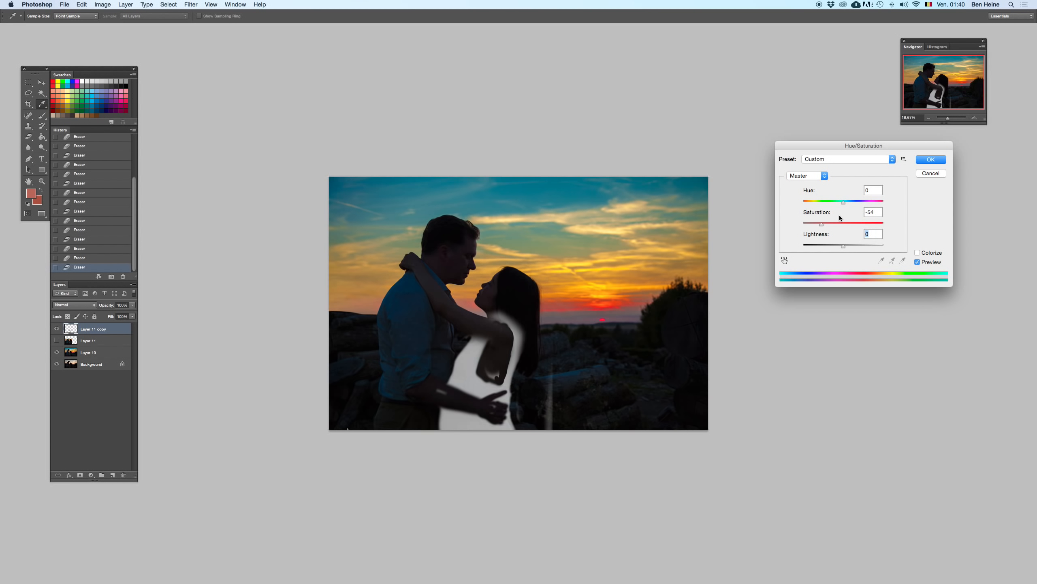
mouse_move(833, 228)
mouse_down()
mouse_move(859, 203)
mouse_move(816, 206)
mouse_move(843, 224)
mouse_move(818, 217)
mouse_up()
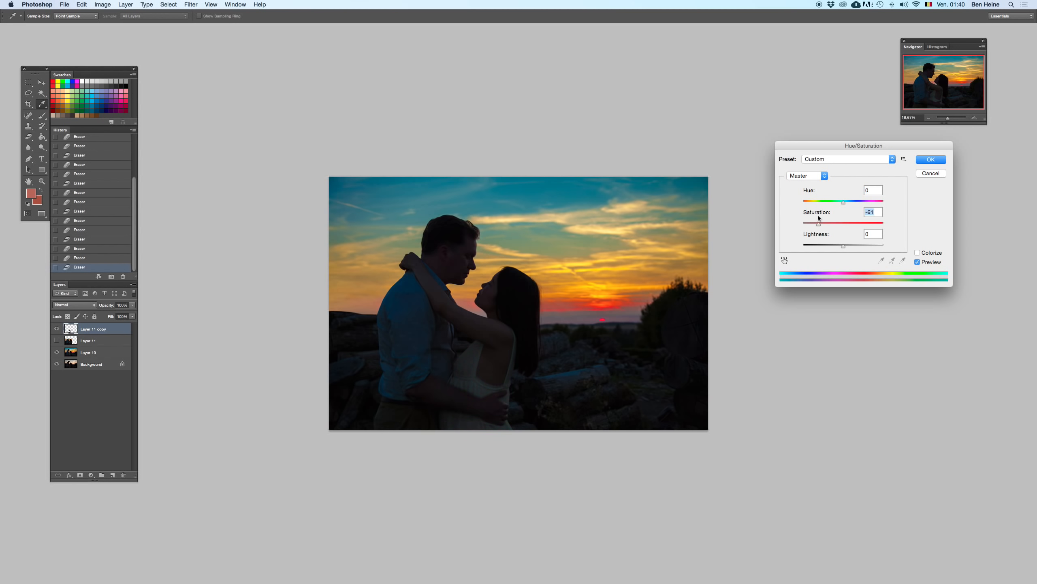
key(super+minus)
key(super+z)
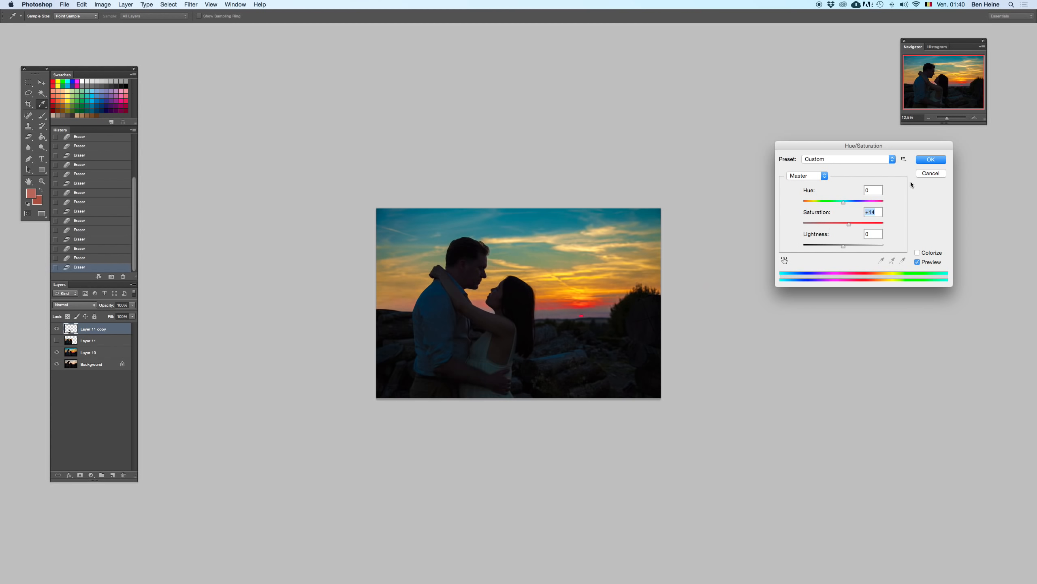
click(927, 172)
- Lower Layer 11 copy's opacity to 88% and compare the photo with and without that layer by deleting and restoring it
key(BackSpace)
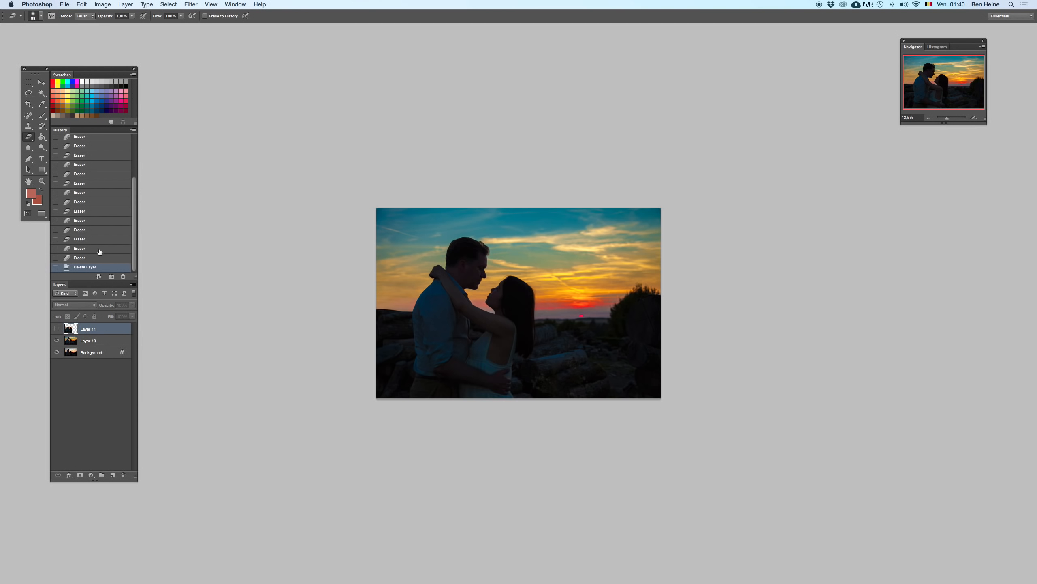
key(super+z)
click(133, 305)
click(115, 331)
key(BackSpace)
key(super+z)
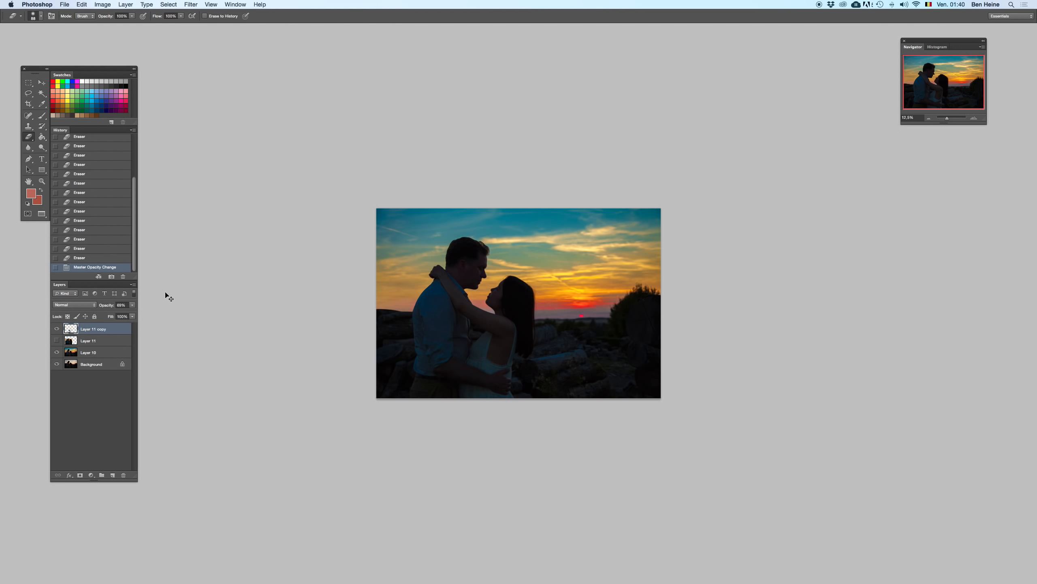
- Turn Layer 11 back on and compare the photo with and without it by deleting the layer and restoring it
click(57, 341)
click(85, 339)
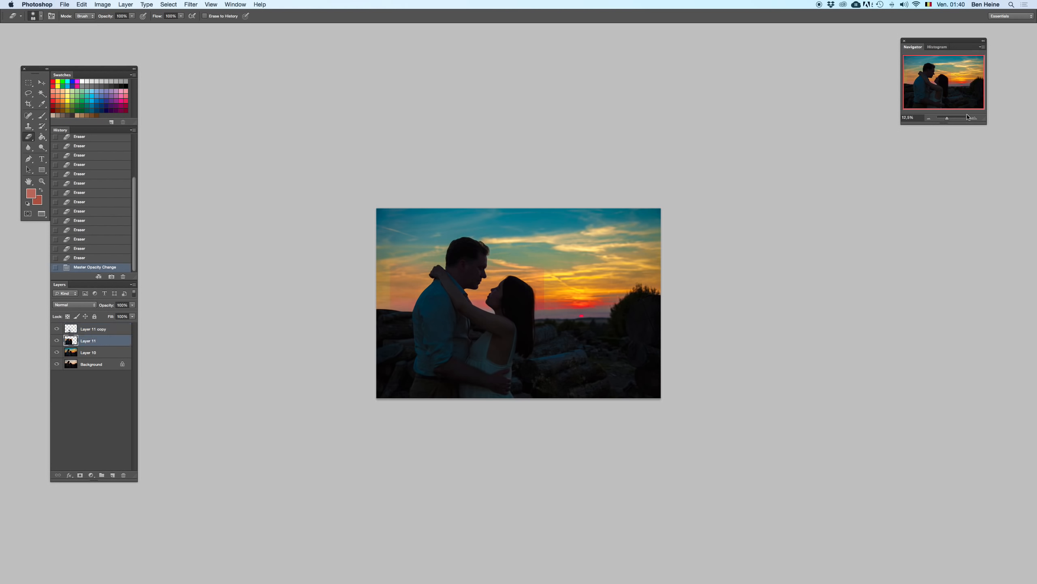
key(Delete)
key(super+z)
key(super+z)
key(super+z)
key(super+z)
key(super+z)
- Set the Eraser to 172 px and erase Layer 11's leftover patches in the sky around the man's head and the woman's hand
click(975, 119)
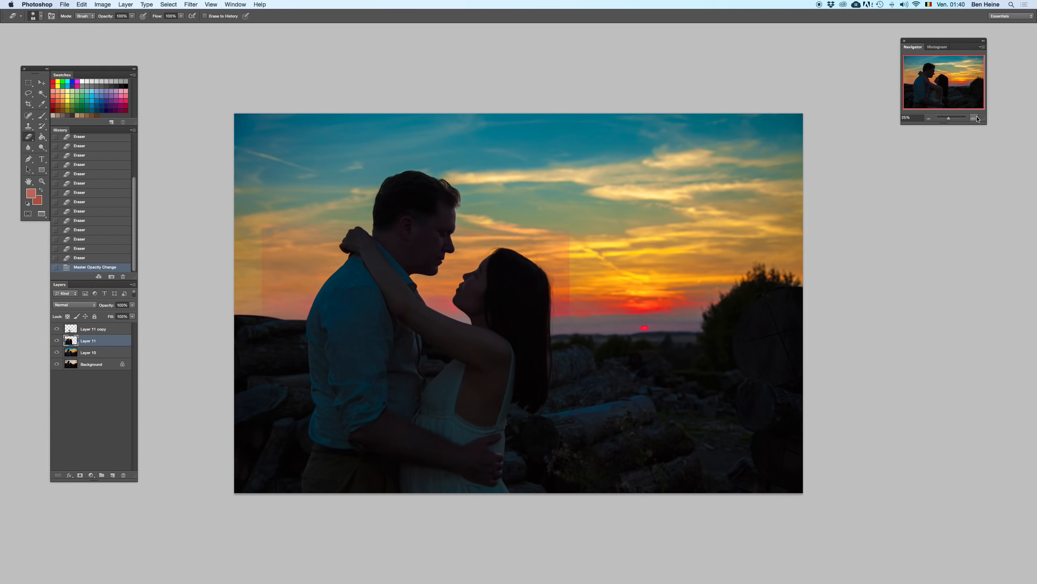
right_click(374, 190)
drag(399, 202, 407, 202)
key(Return)
drag(340, 215, 361, 238)
drag(257, 244, 380, 234)
drag(458, 335, 359, 237)
mouse_move(415, 279)
mouse_down()
mouse_move(380, 223)
mouse_move(439, 261)
mouse_up()
key(super+z)
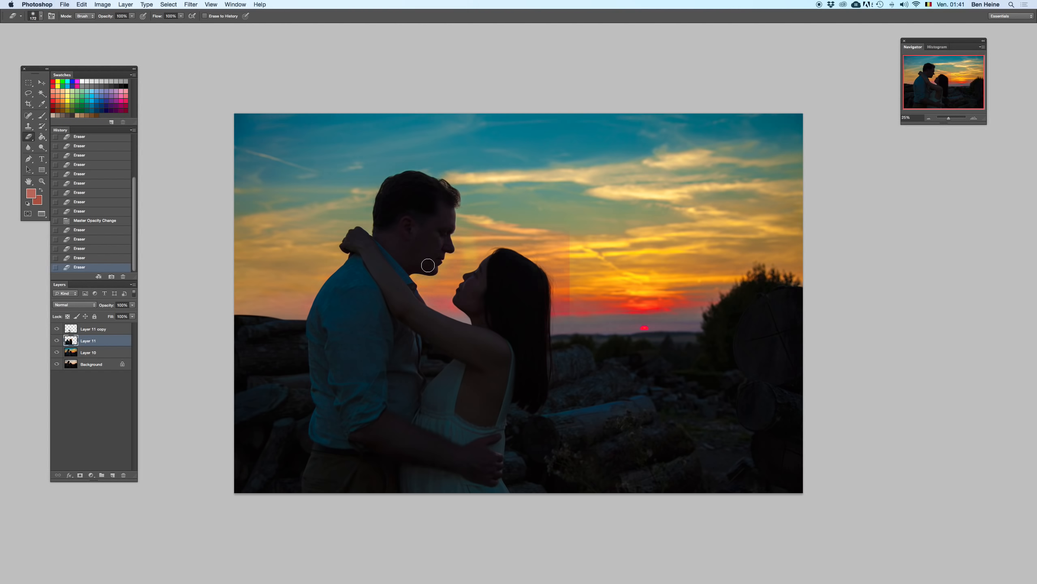
- Enlarge the Eraser and erase Layer 11's remaining traces between the faces and down over the woman
right_click(457, 224)
click(553, 231)
mouse_move(438, 256)
mouse_down()
mouse_move(502, 224)
mouse_move(525, 283)
mouse_move(565, 260)
mouse_move(563, 315)
mouse_move(527, 286)
mouse_move(507, 289)
mouse_move(538, 450)
mouse_up()
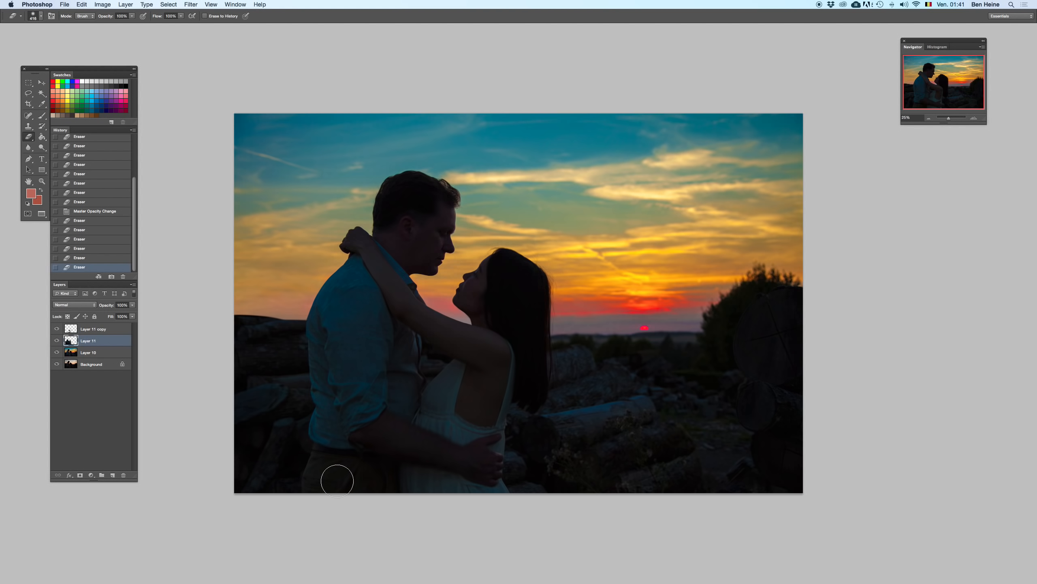
key(super+e)
key(super+z)
- Erase more of Layer 11 across the couple, the sky and the logs beside the man, checking the strokes with undo
drag(347, 321, 624, 243)
key(super+z)
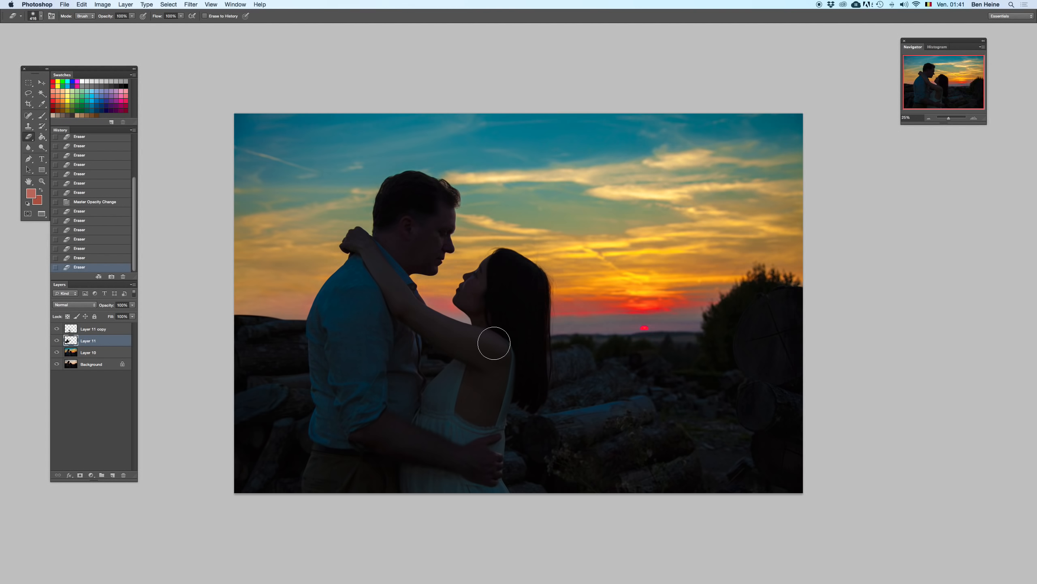
drag(357, 351, 520, 274)
key(super+z)
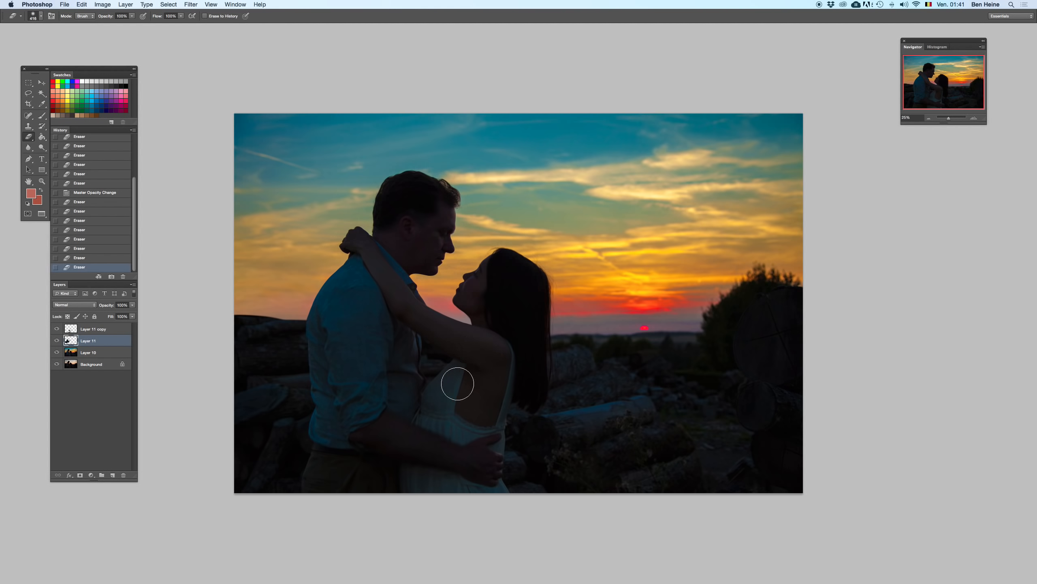
click(455, 212)
drag(383, 330, 489, 256)
key(super+z)
mouse_move(287, 371)
mouse_down()
mouse_move(271, 456)
mouse_move(266, 419)
mouse_up()
- Compare the photo with and without Layer 11 by deleting and restoring it, and change the canvas surround to black
click(929, 118)
key(BackSpace)
key(super+z)
right_click(729, 165)
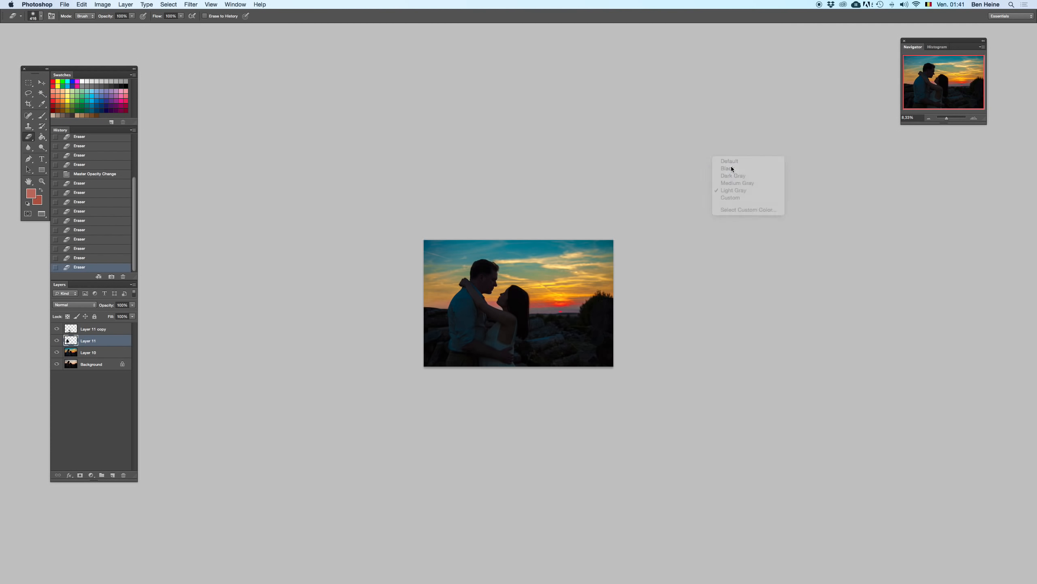
click(731, 168)
click(975, 118)
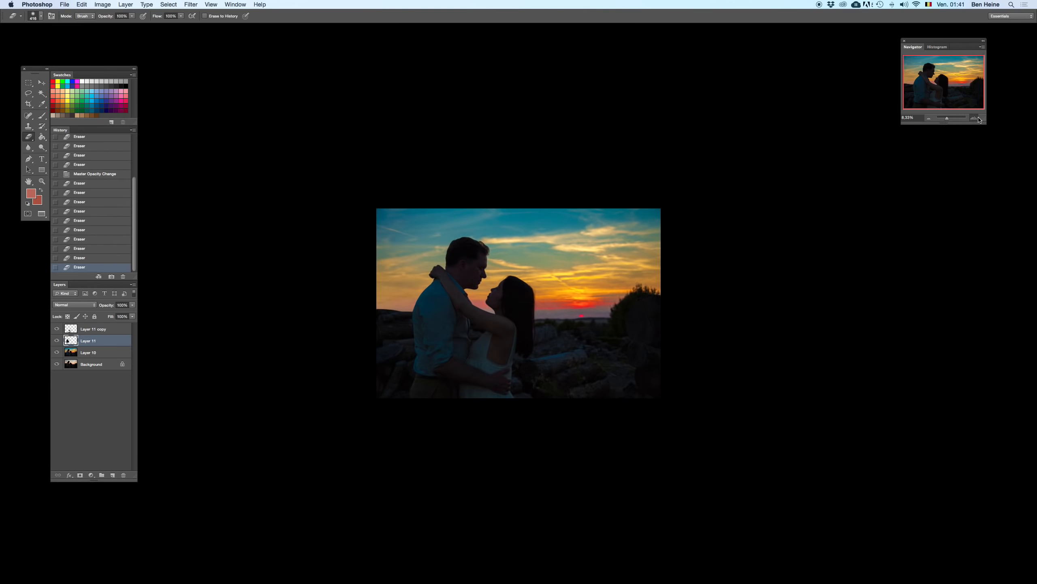
click(975, 118)
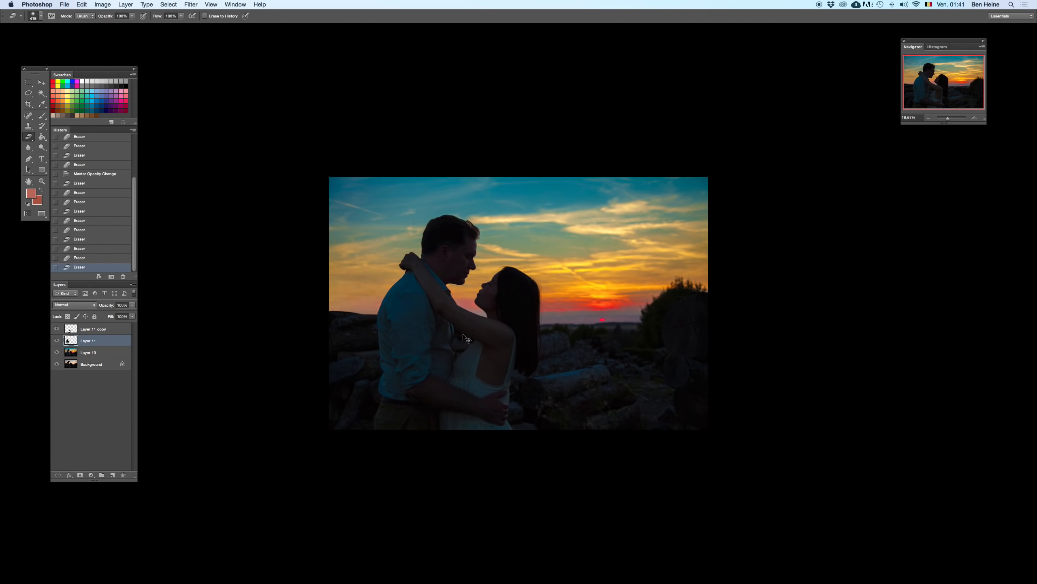
- Merge Layer 11 copy, Layer 11 and Layer 10 into a single layer above the Background
key(alt+bracketright)
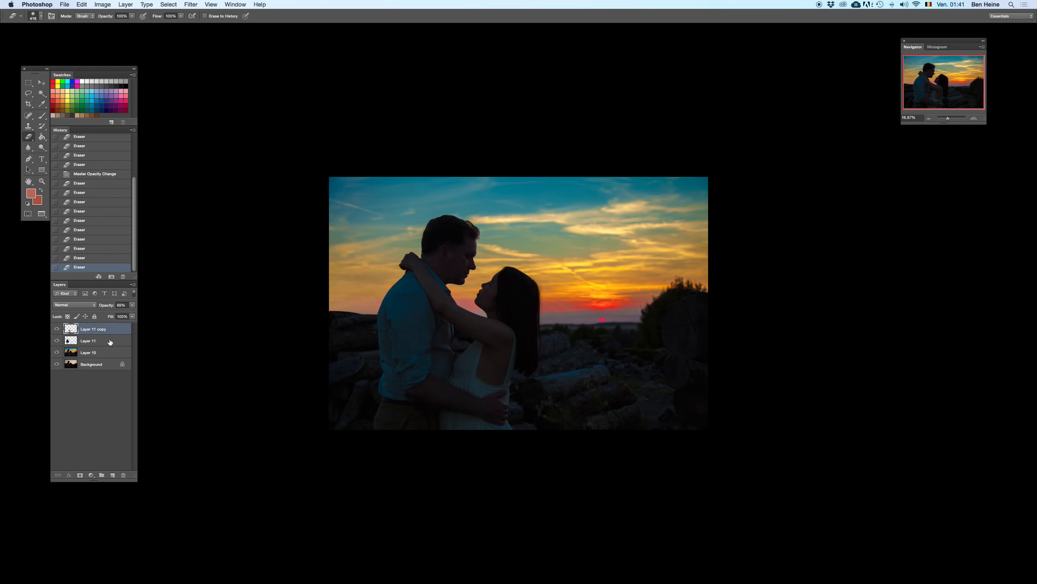
shift+click(114, 351)
right_click(116, 350)
click(134, 496)
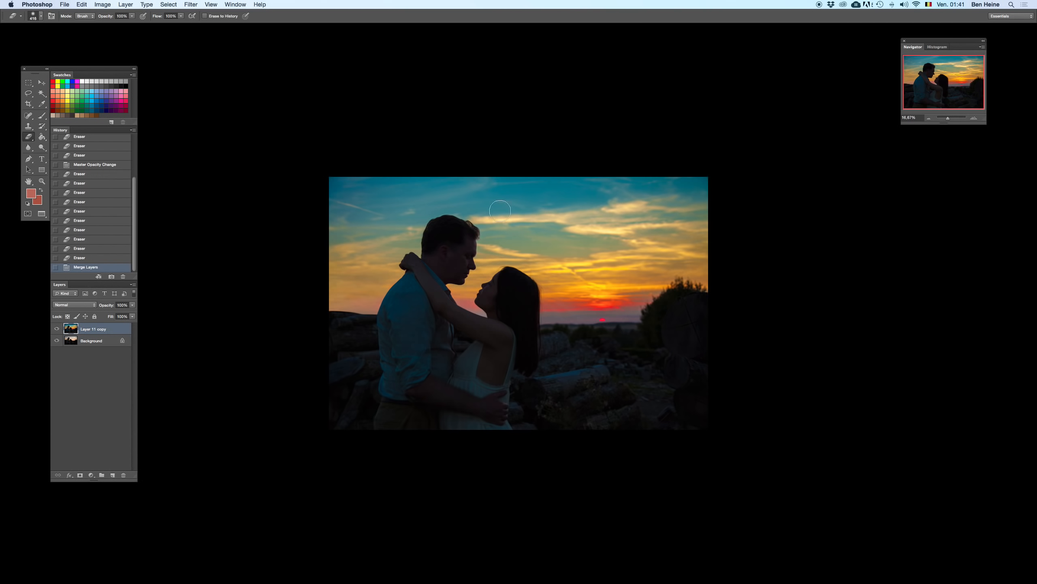
- Compare the retouched photo with the original Background at several magnifications by repeatedly deleting and restoring the merged layer
key(BackSpace)
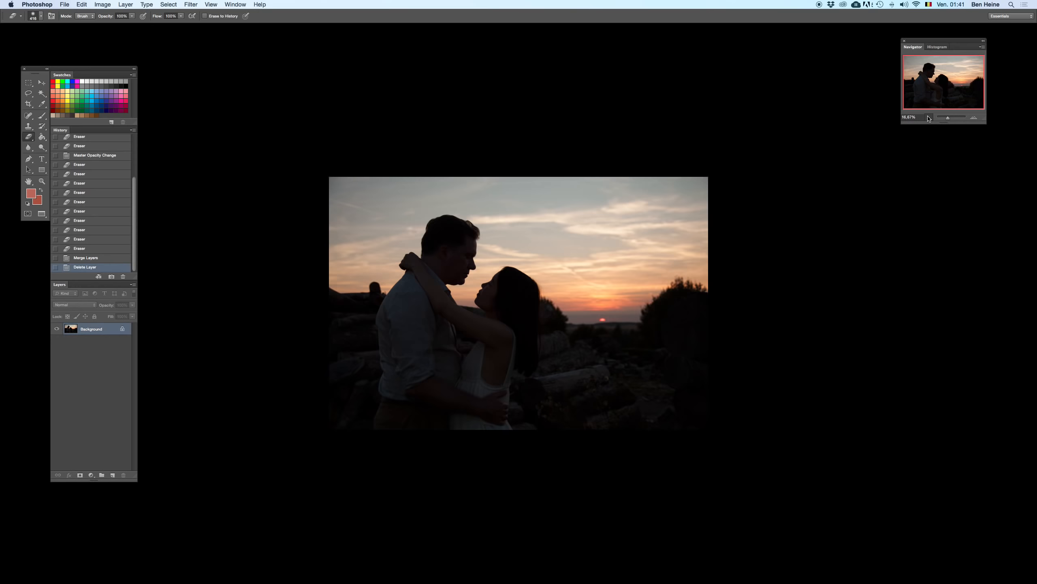
click(928, 118)
key(super+z)
key(super+z)
key(super+z)
key(super+z)
key(super+z)
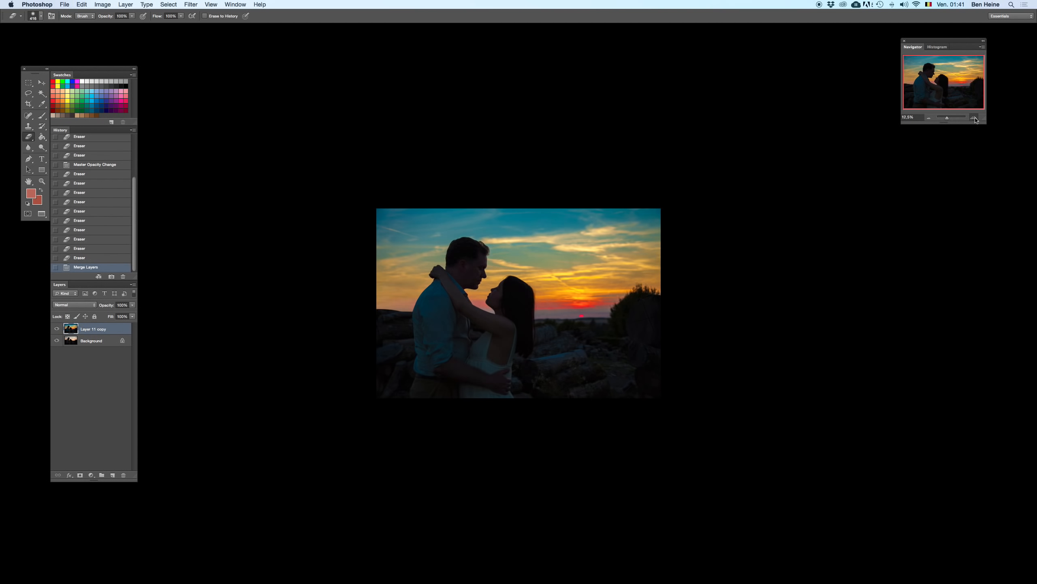
click(974, 119)
click(975, 118)
key(super+z)
key(super+z)
key(super+z)
key(super+z)
key(super+z)
key(super+z)
key(super+z)
key(super+z)
key(super+z)
key(super+z)
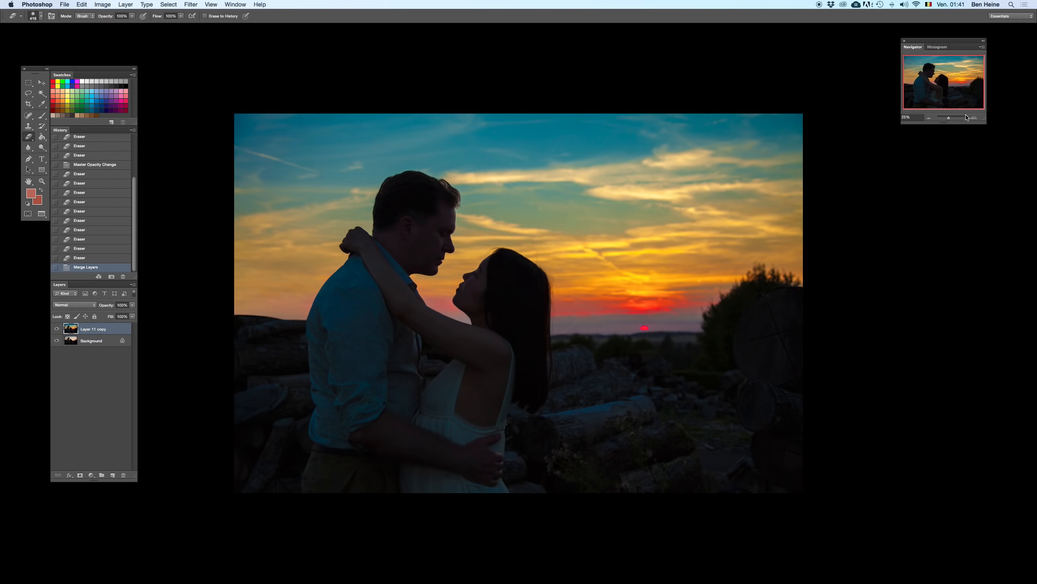
click(930, 118)
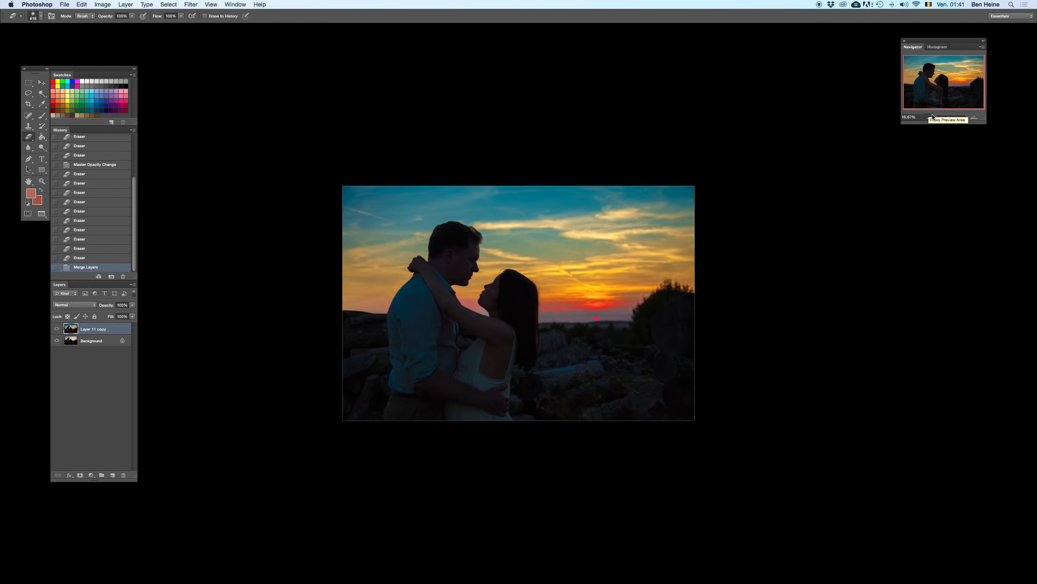
click(930, 117)
- Save the image as a layered copy in Photoshop format in the Documents folder, with Maximize Compatibility on
key(super+shift+s)
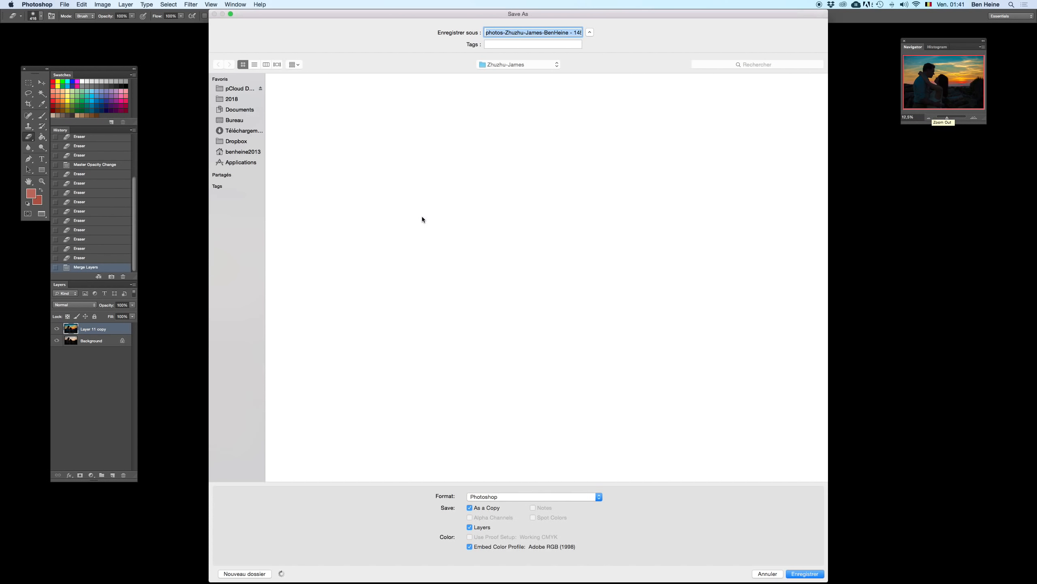
click(251, 111)
click(805, 574)
key(Return)
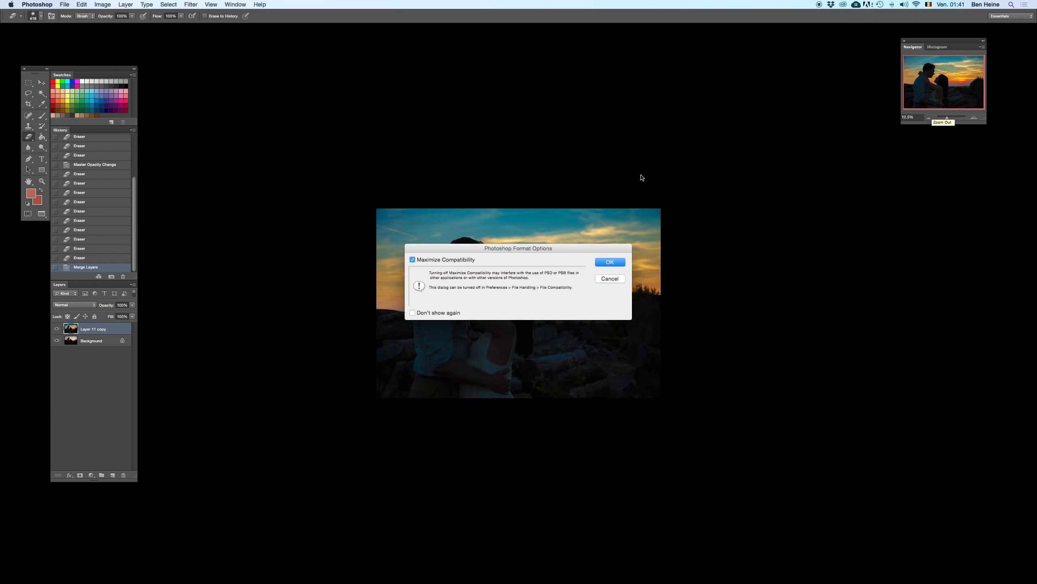
click(615, 262)
- Choose the Dodge tool and duplicate the merged Layer 11 copy with the default name
drag(42, 147, 61, 149)
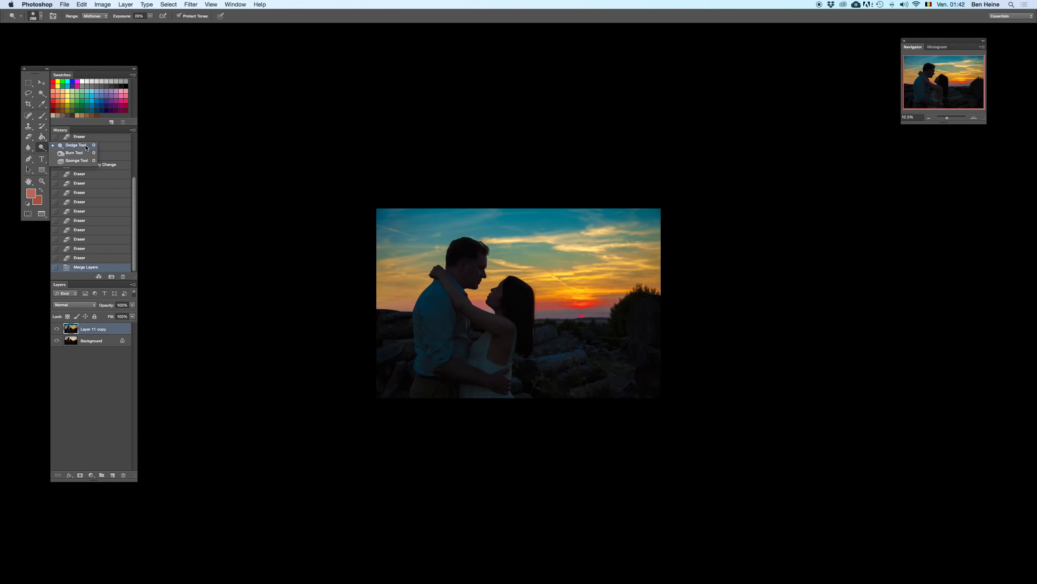
drag(86, 148, 87, 148)
right_click(116, 327)
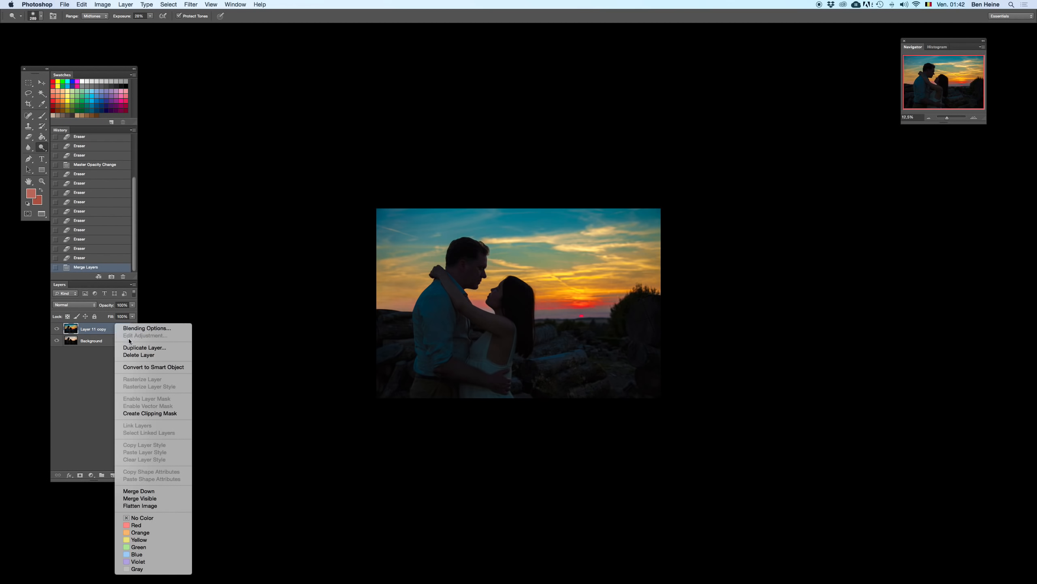
click(132, 348)
key(Return)
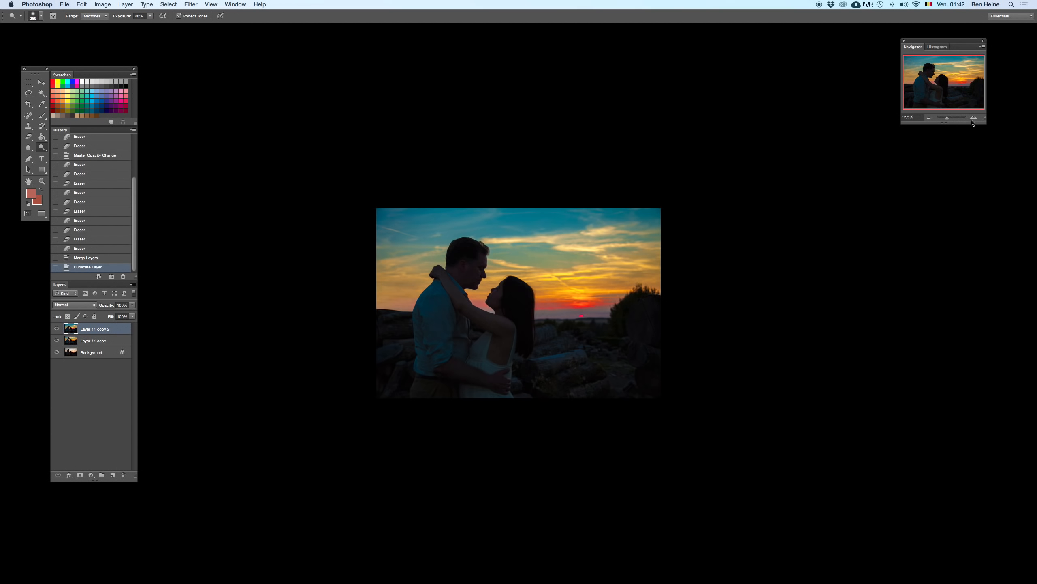
- Enlarge the Dodge brush to 1447 px and lighten the midtones of the logs behind the woman
click(973, 118)
right_click(586, 310)
click(669, 327)
drag(553, 363, 659, 335)
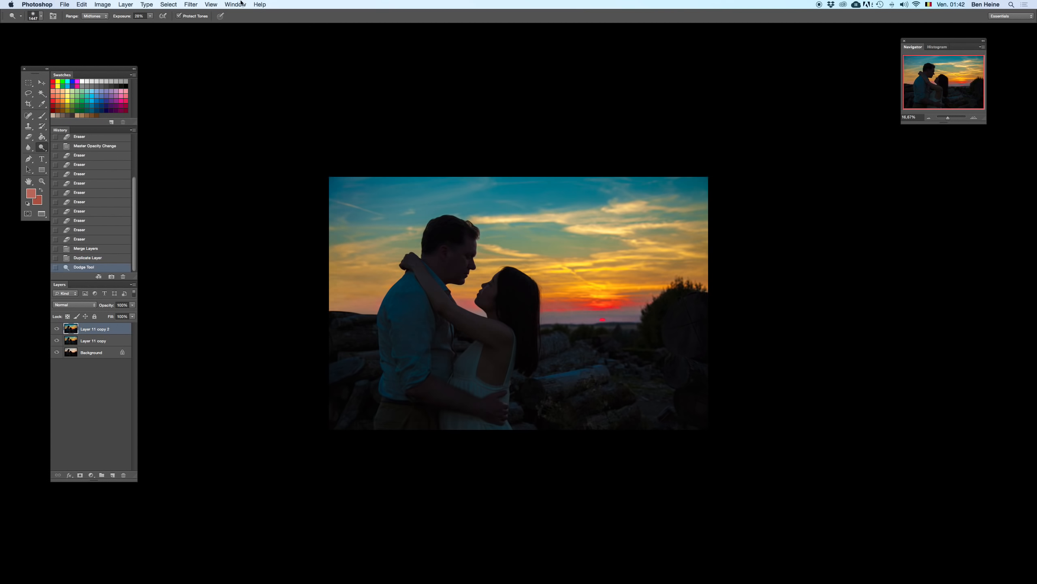
- Switch the Dodge range to Shadows and lighten the logs between the cut log ends and the woman
click(92, 16)
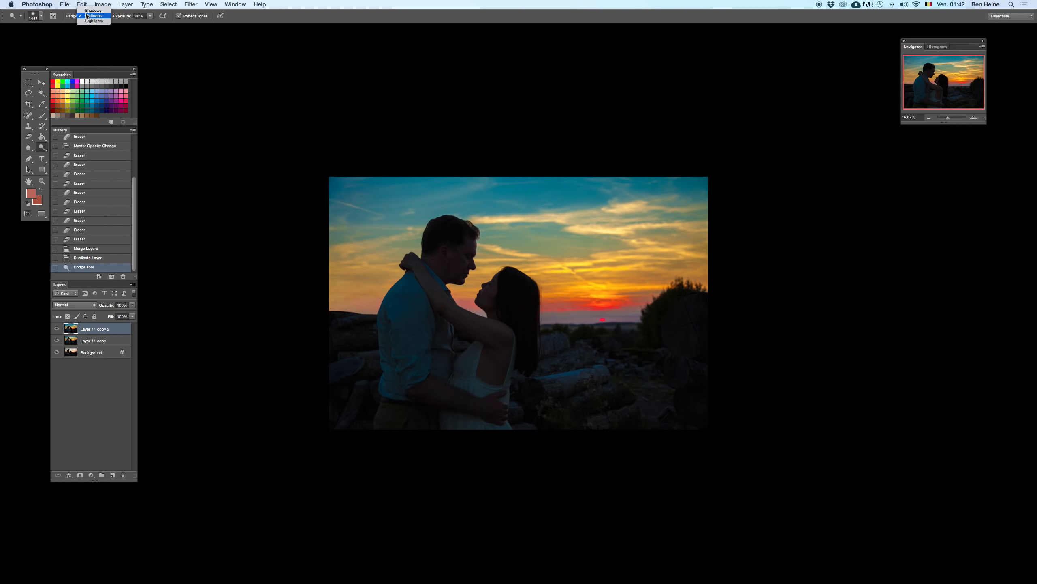
click(93, 10)
mouse_move(732, 326)
mouse_down()
mouse_move(594, 411)
mouse_move(706, 308)
mouse_move(607, 411)
mouse_move(537, 431)
mouse_up()
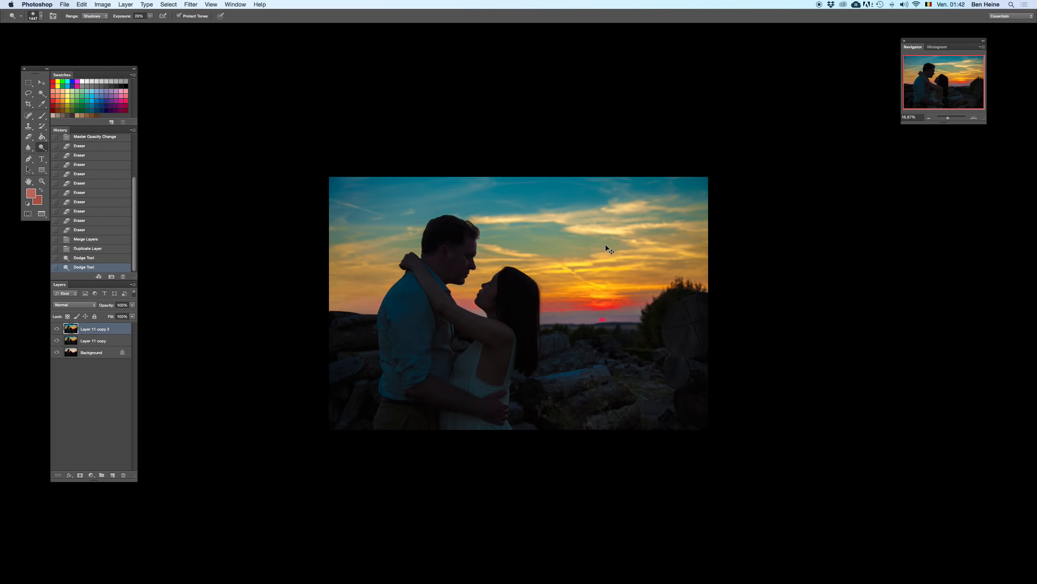
- Examine the dodged logs and cut log ends up close, comparing them with and without the last stroke
click(974, 118)
click(974, 119)
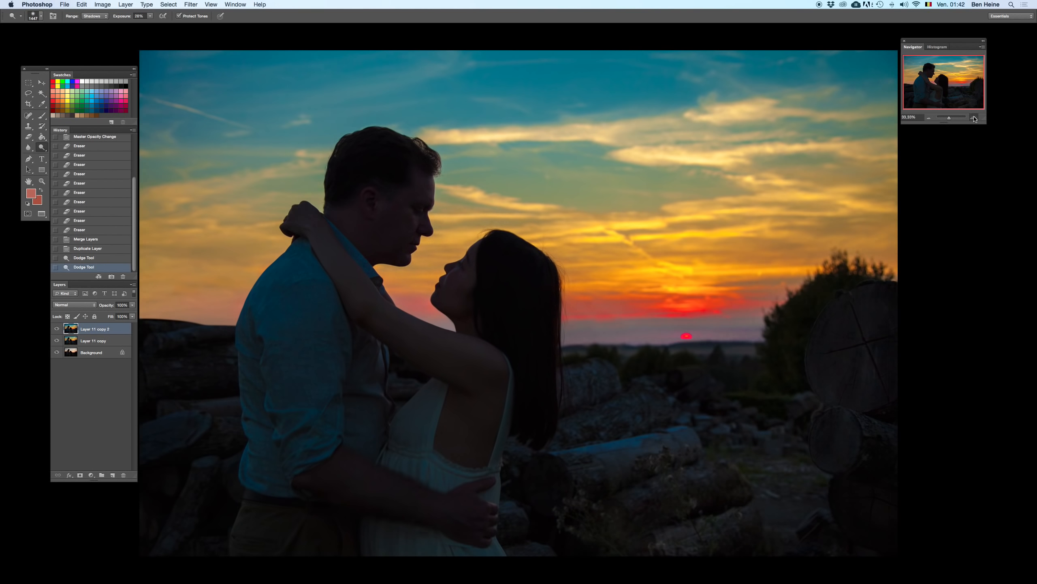
click(974, 119)
drag(879, 272, 523, 292)
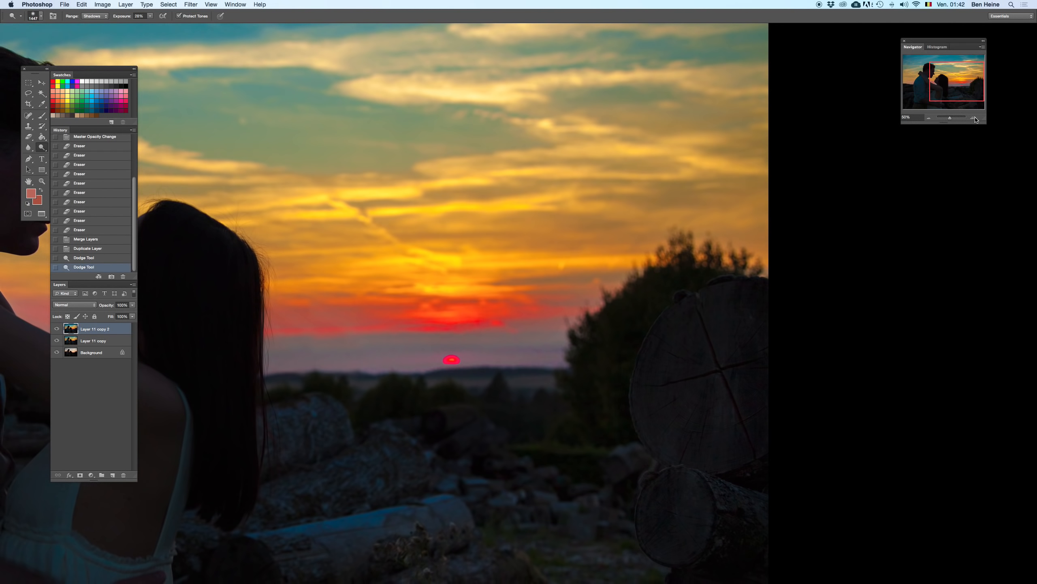
click(975, 119)
key(super+z)
key(super+z)
click(928, 117)
click(928, 118)
click(928, 117)
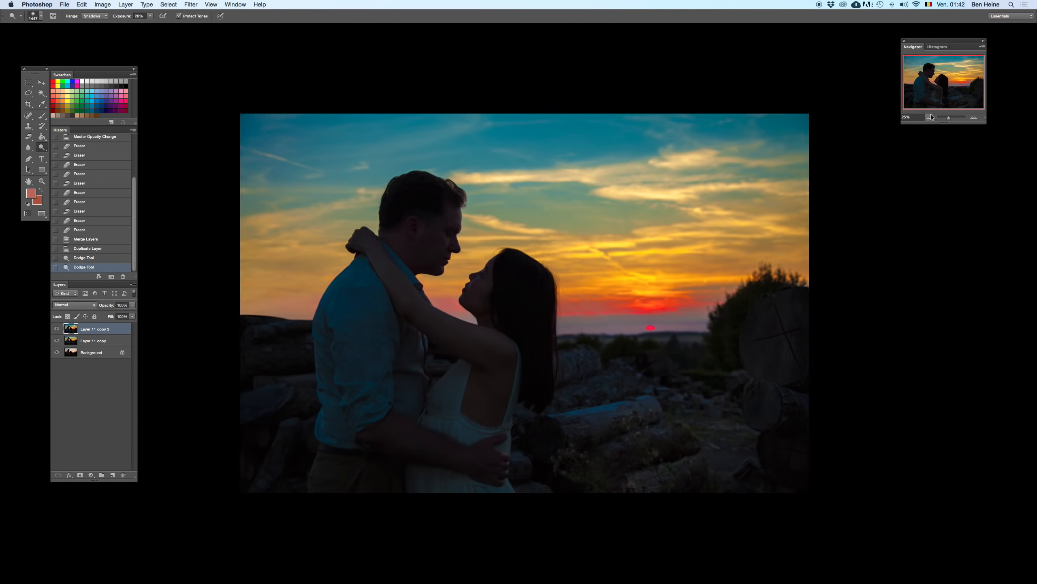
click(928, 117)
click(928, 117)
- Change the canvas surround to light gray and compare the photo with and without the last dodge stroke
right_click(787, 186)
click(811, 220)
key(super+z)
- Dodge the shadows of the large cut log ends and the logs behind the woman, comparing the strokes with undo
mouse_move(644, 317)
mouse_down()
mouse_move(656, 343)
mouse_move(661, 378)
mouse_move(653, 333)
mouse_up()
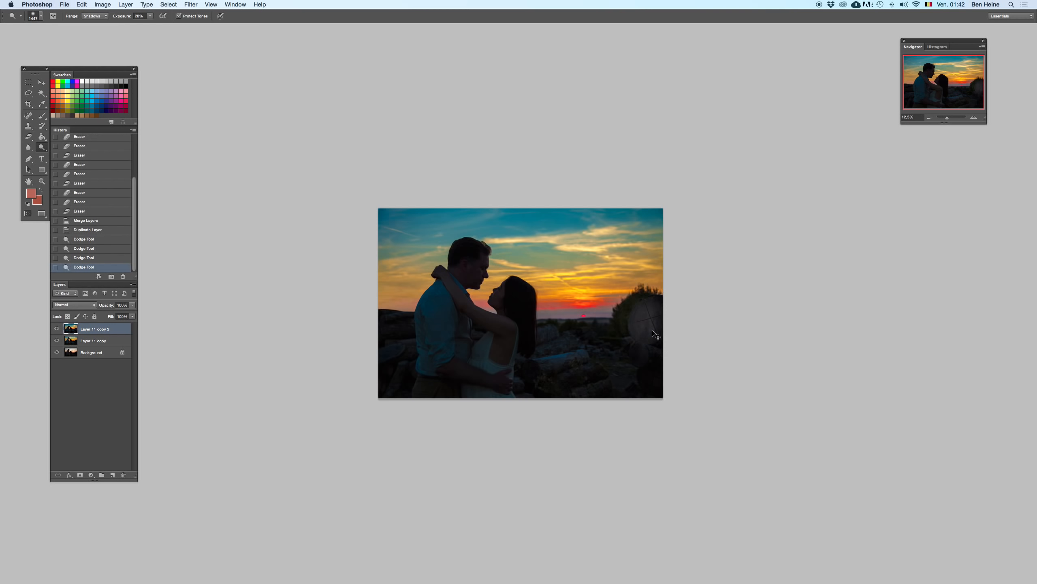
click(979, 118)
key(super+z)
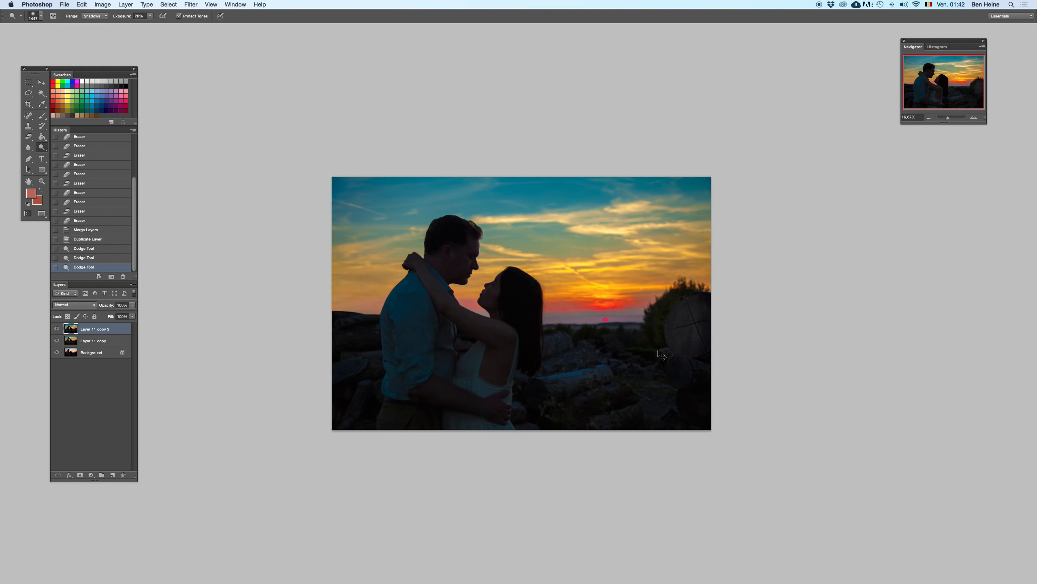
click(975, 118)
mouse_move(753, 399)
mouse_down()
mouse_move(787, 440)
mouse_move(753, 417)
mouse_move(740, 442)
mouse_move(724, 420)
mouse_move(741, 437)
mouse_move(752, 418)
mouse_move(771, 419)
mouse_move(767, 438)
mouse_up()
key(super+z)
mouse_move(650, 437)
mouse_down()
mouse_move(621, 431)
mouse_move(653, 435)
mouse_move(667, 452)
mouse_move(597, 451)
mouse_move(567, 413)
mouse_up()
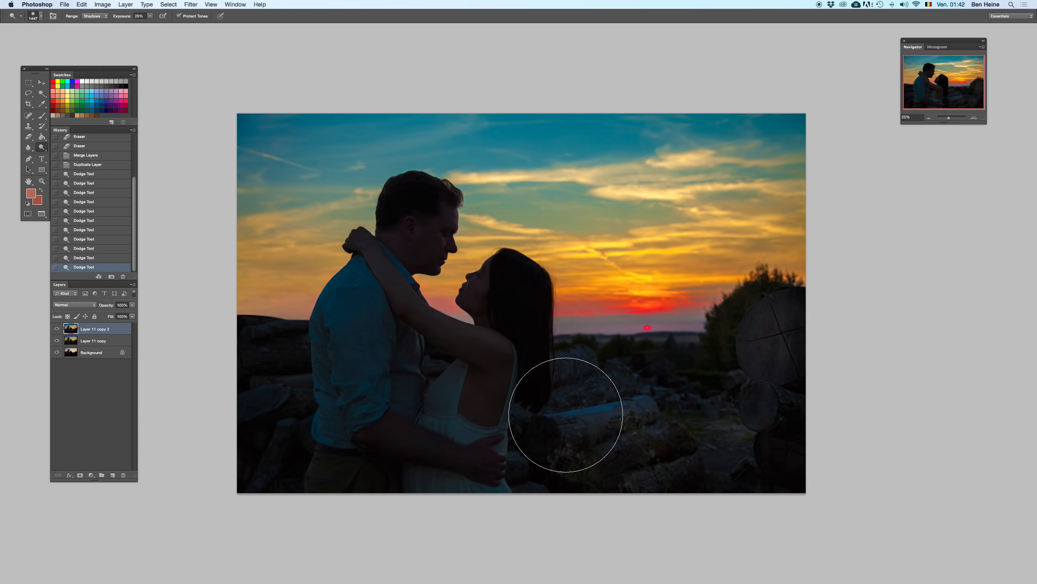
- Examine the dodged logs behind the woman and the couple up close, and check them against the whole photo
click(974, 119)
drag(723, 415, 665, 234)
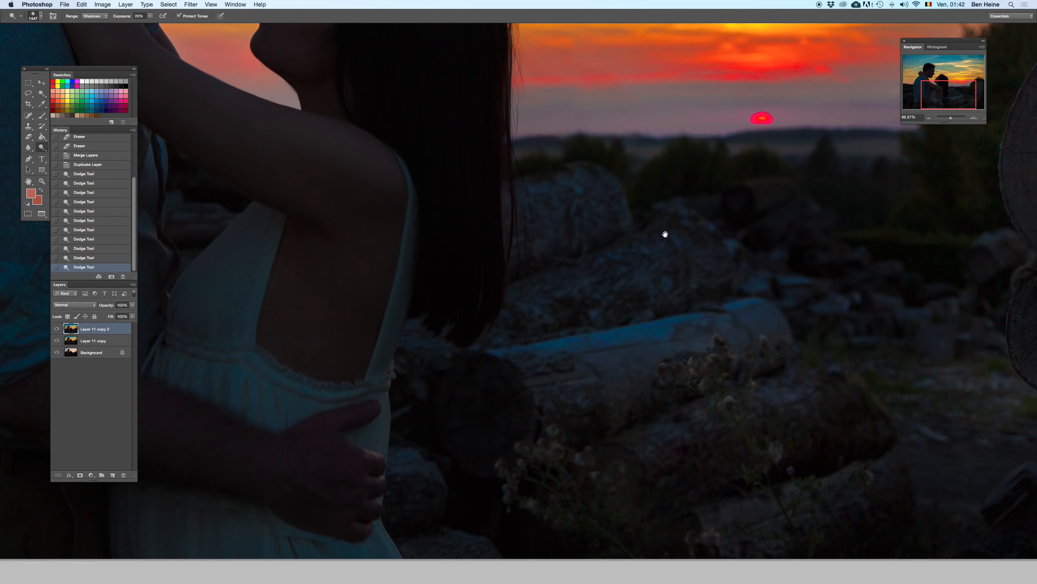
click(975, 118)
drag(669, 278, 643, 277)
click(929, 117)
click(929, 118)
click(930, 117)
click(974, 118)
click(975, 118)
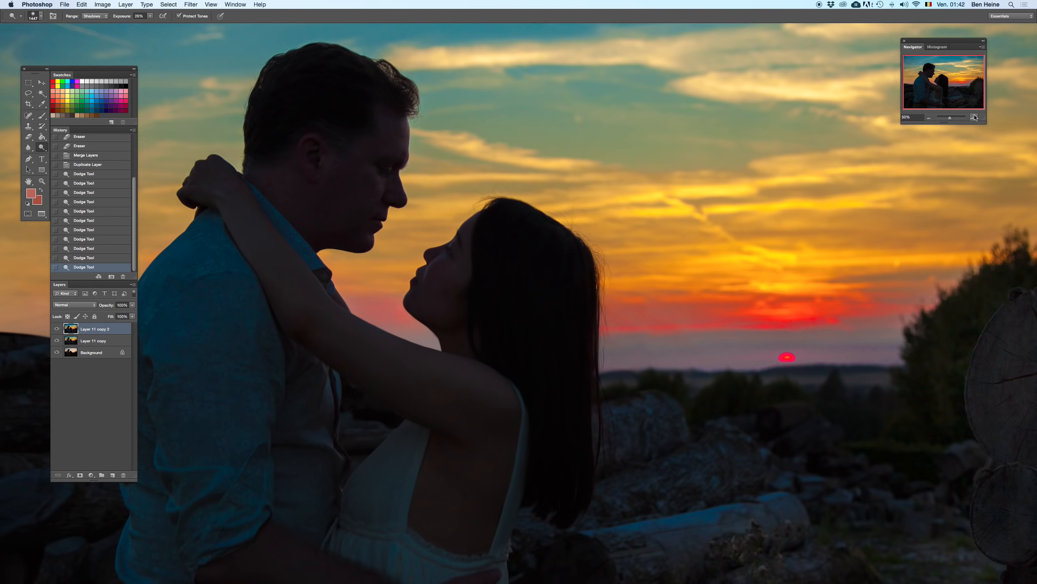
click(975, 118)
click(929, 117)
click(929, 118)
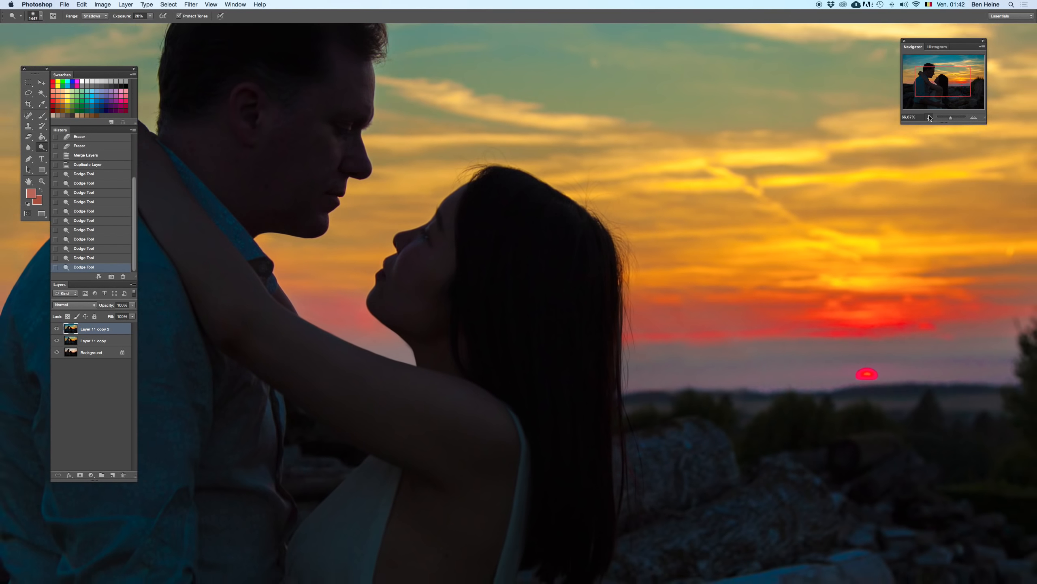
click(929, 118)
click(929, 118)
click(929, 117)
- Dodge the shadows of the logs behind the woman and in the lower foreground beside her
click(558, 349)
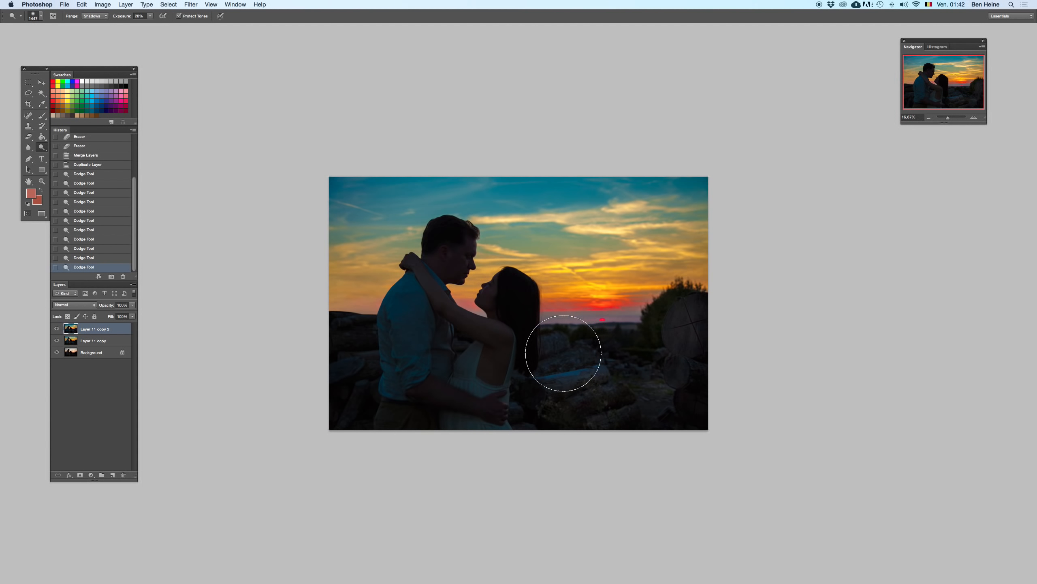
click(565, 352)
drag(630, 406, 597, 396)
- Change the canvas surround to black and dodge the shadows of the logs behind the man and across the woman toward the horizon
right_click(260, 352)
click(282, 364)
mouse_move(388, 381)
mouse_down()
mouse_move(352, 364)
mouse_move(347, 420)
mouse_move(367, 352)
mouse_up()
drag(502, 307, 621, 304)
- Examine the logs behind the man up close and in the whole photo, and change the canvas surround to dark gray
click(976, 117)
drag(977, 117, 952, 117)
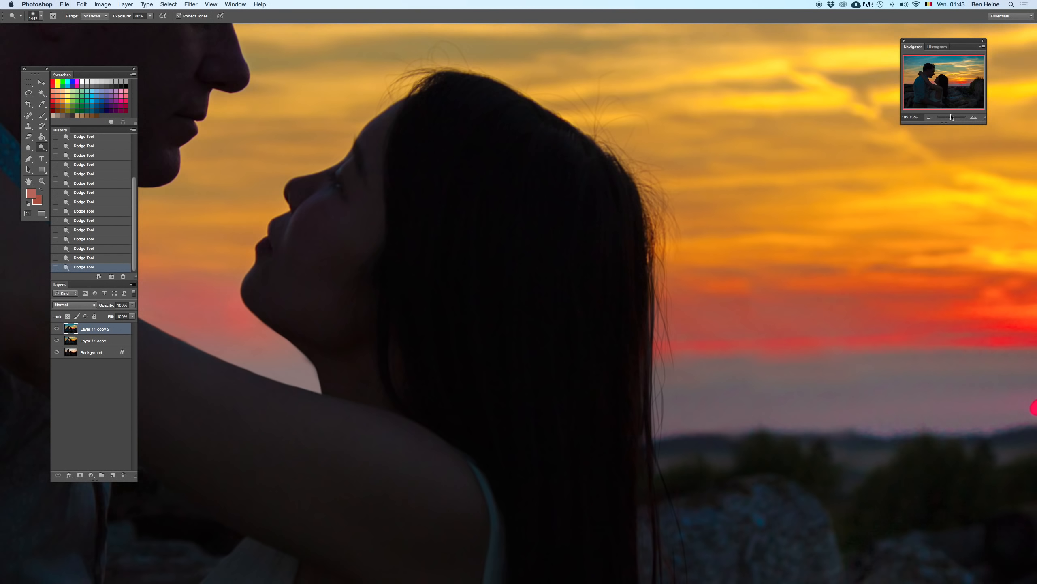
drag(455, 330, 806, 187)
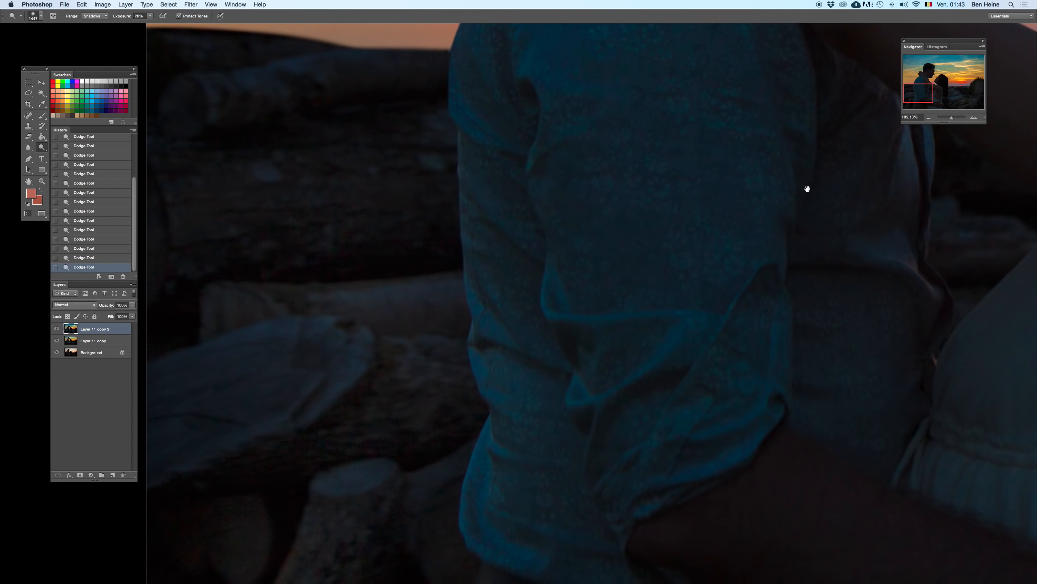
click(927, 118)
click(929, 117)
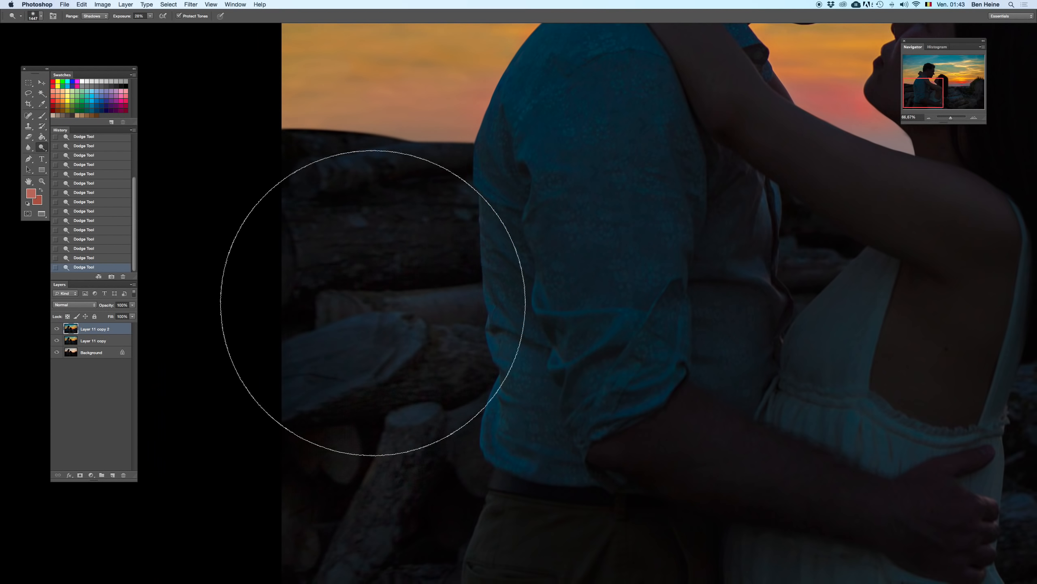
drag(950, 118, 947, 119)
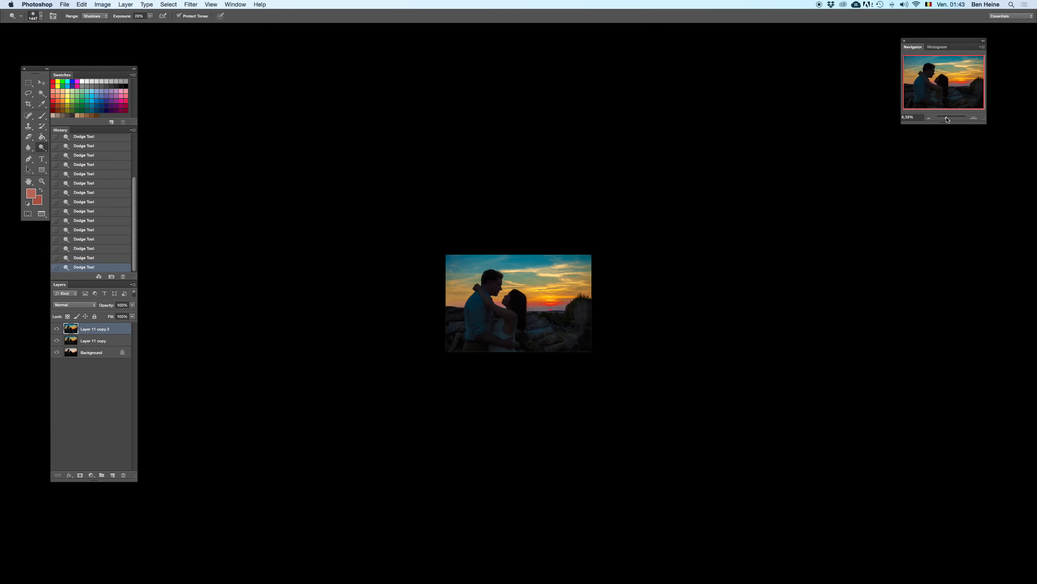
click(974, 118)
click(974, 118)
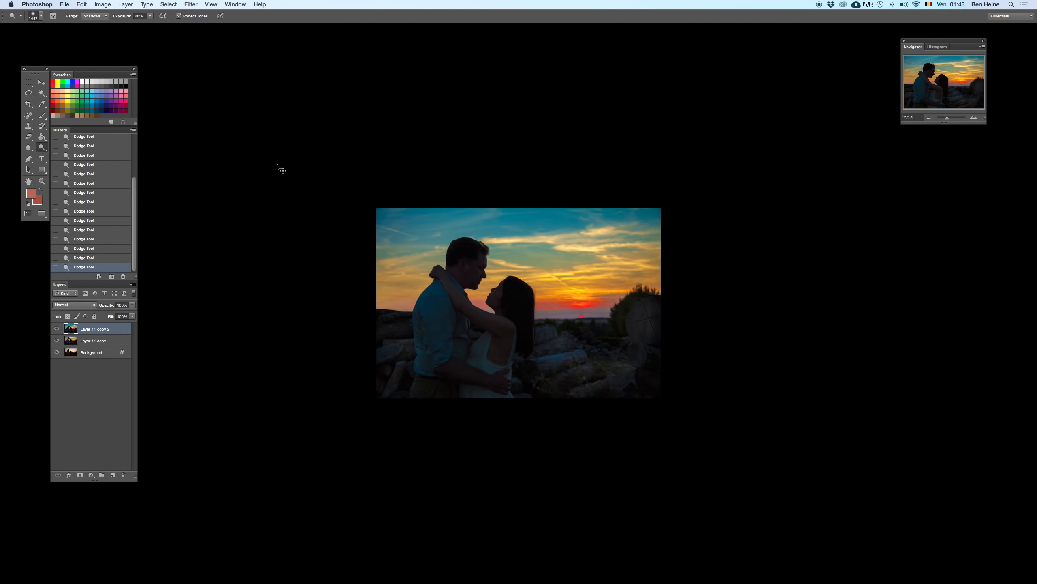
right_click(302, 136)
click(320, 143)
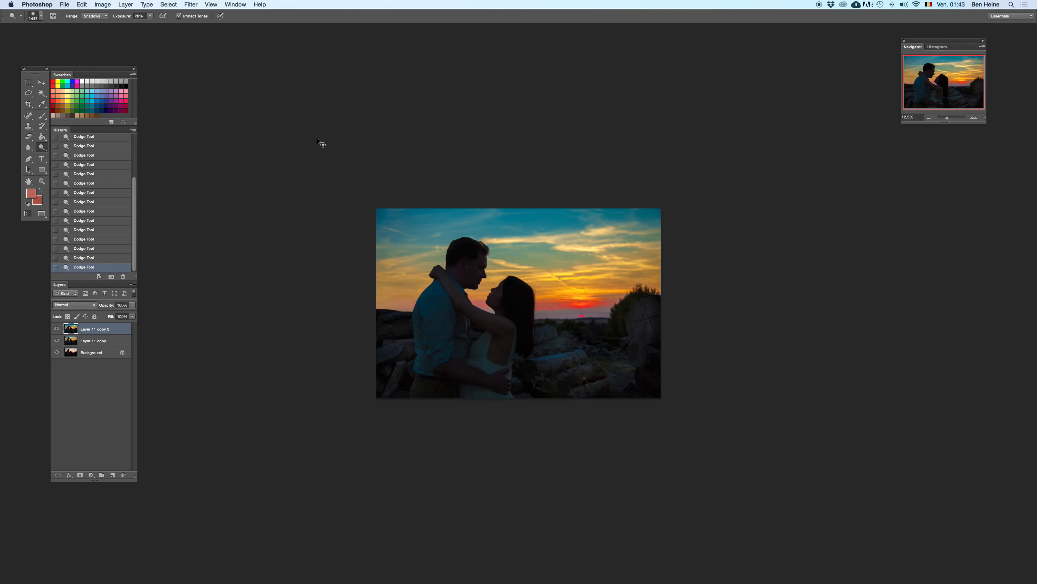
- Try to darken the landscape and the lower part of the couple with a large Burn tool brush
mouse_move(670, 407)
mouse_down()
mouse_move(654, 374)
mouse_move(645, 383)
mouse_up()
key(super+z)
right_click(42, 147)
click(70, 157)
right_click(527, 332)
drag(607, 350, 609, 350)
mouse_move(491, 285)
mouse_down()
mouse_move(447, 385)
mouse_move(510, 300)
mouse_move(442, 474)
mouse_up()
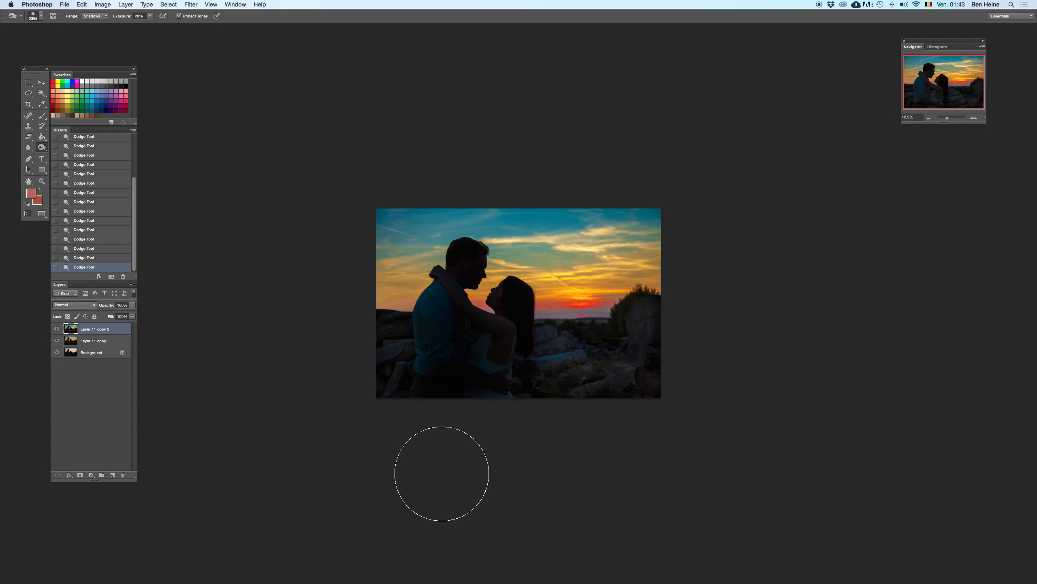
- Toggle the burn stroke off and on to compare the foreground, and leave the burn undone
key(super+z)
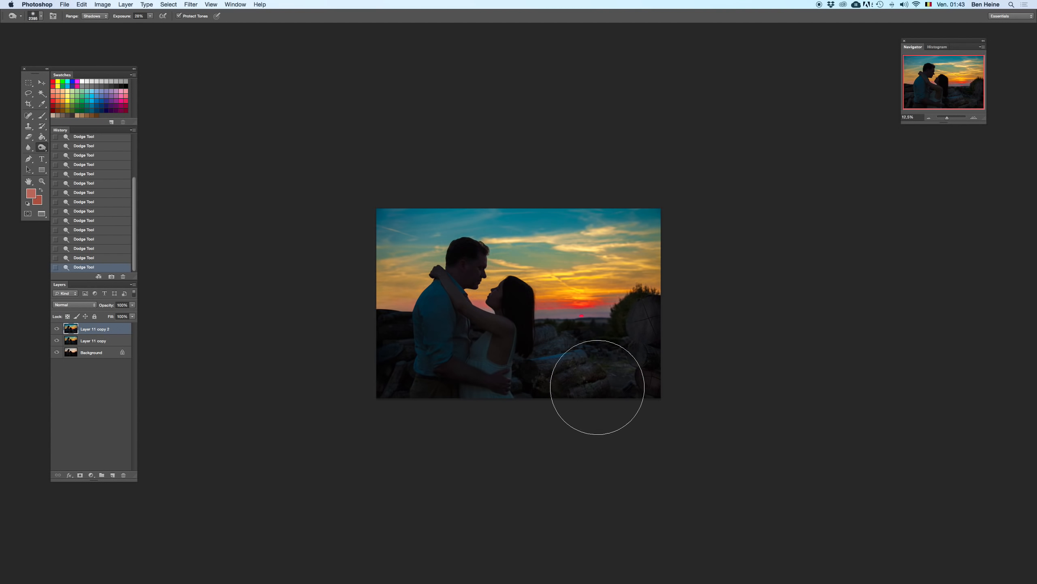
key(super+z)
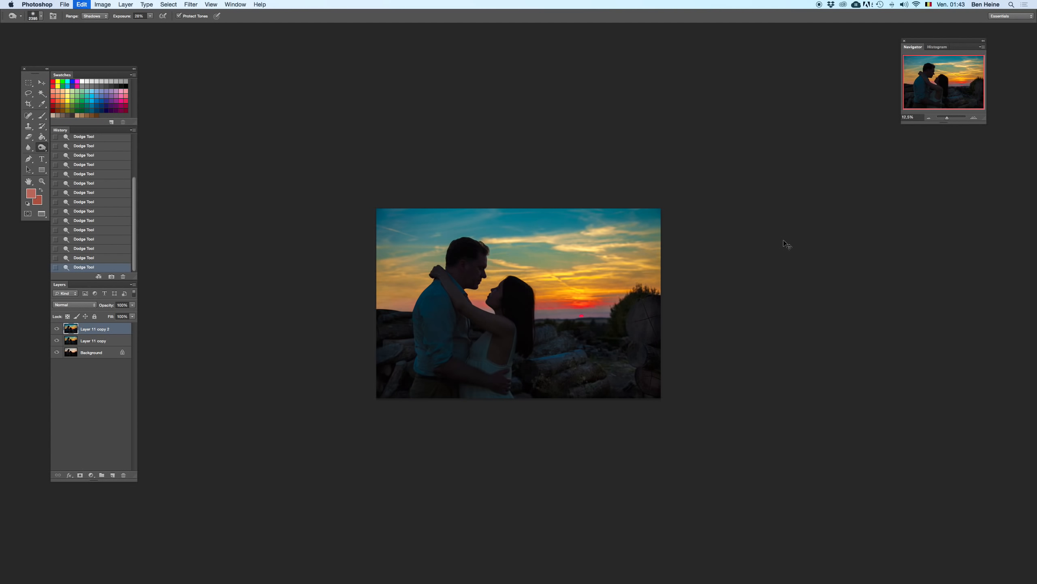
key(super+shift+z)
key(super+z)
key(super+shift+z)
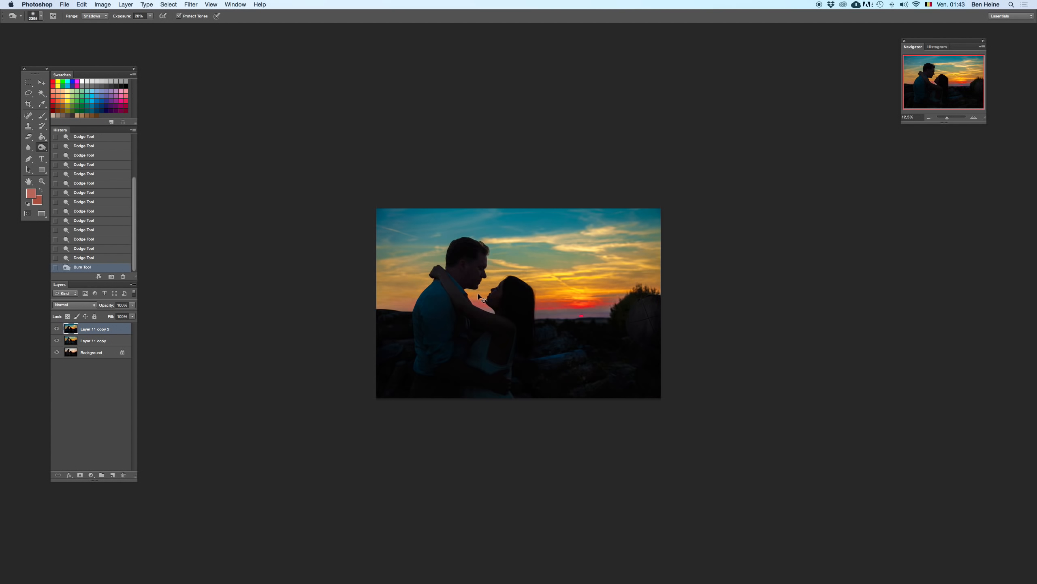
key(super+z)
key(super+z)
- Delete the dodged Layer 11 copy 2 to compare the photo without it at different zoom levels, and restore the layer
shift+click(105, 342)
click(108, 331)
key(Delete)
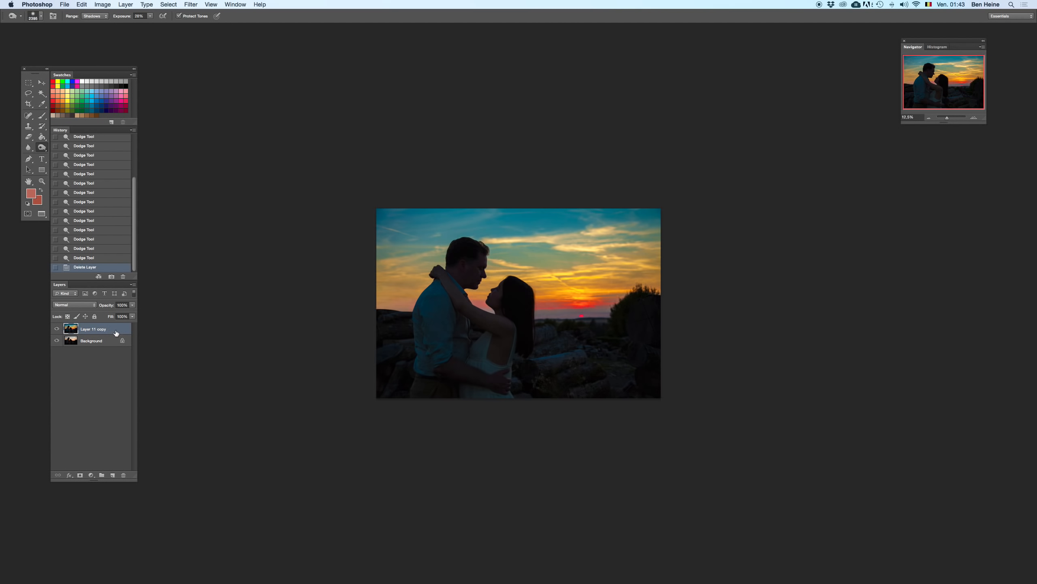
click(930, 118)
key(super+z)
key(super+shift+z)
key(super+z)
key(super+z)
key(super+z)
key(super+z)
key(super+z)
key(super+z)
key(super+z)
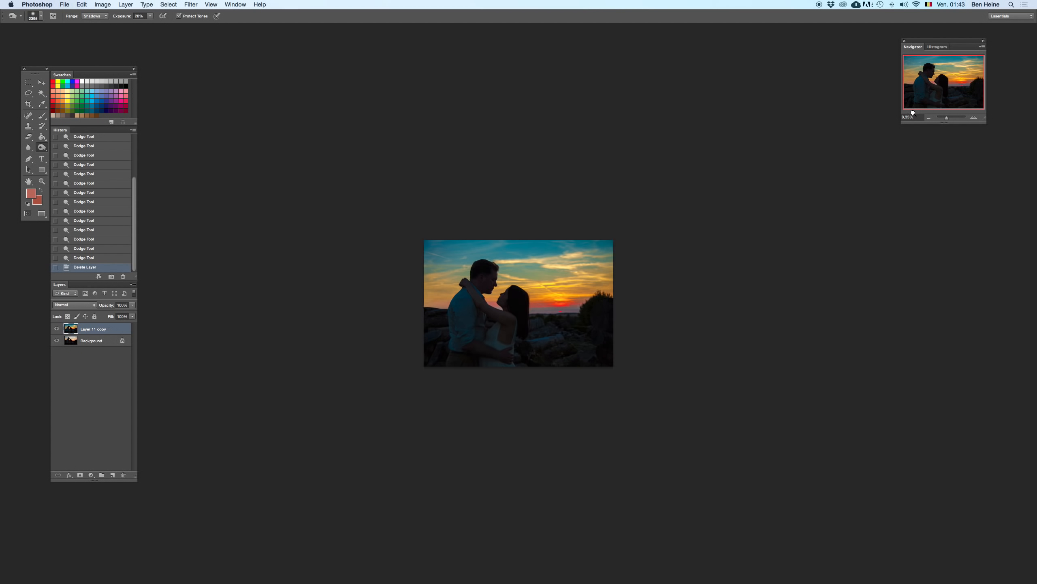
click(972, 116)
click(973, 116)
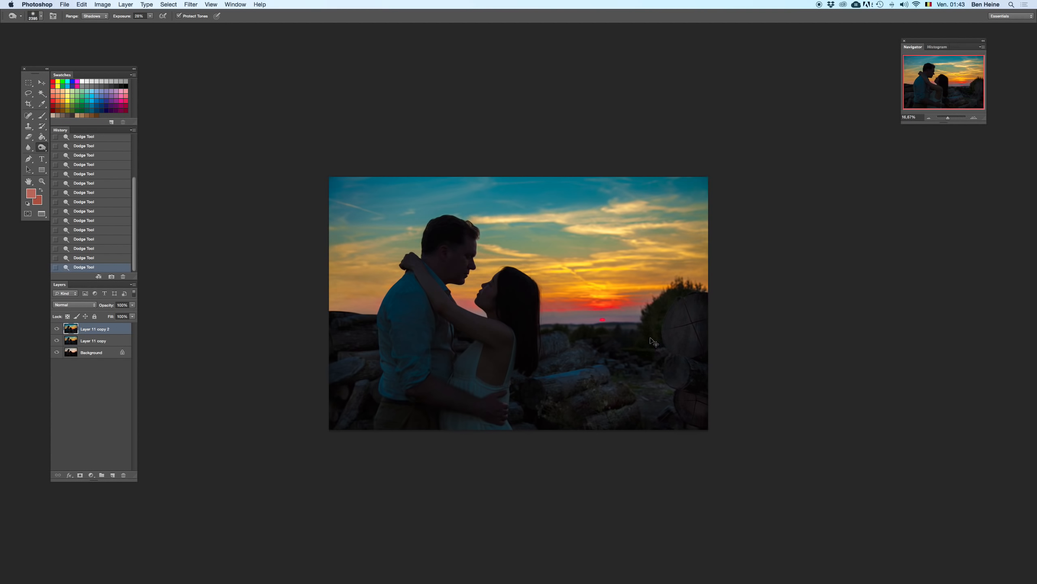
- Create a new layer on top, sample the bright red of the sunset as the painting colour, and resize the brush
click(930, 117)
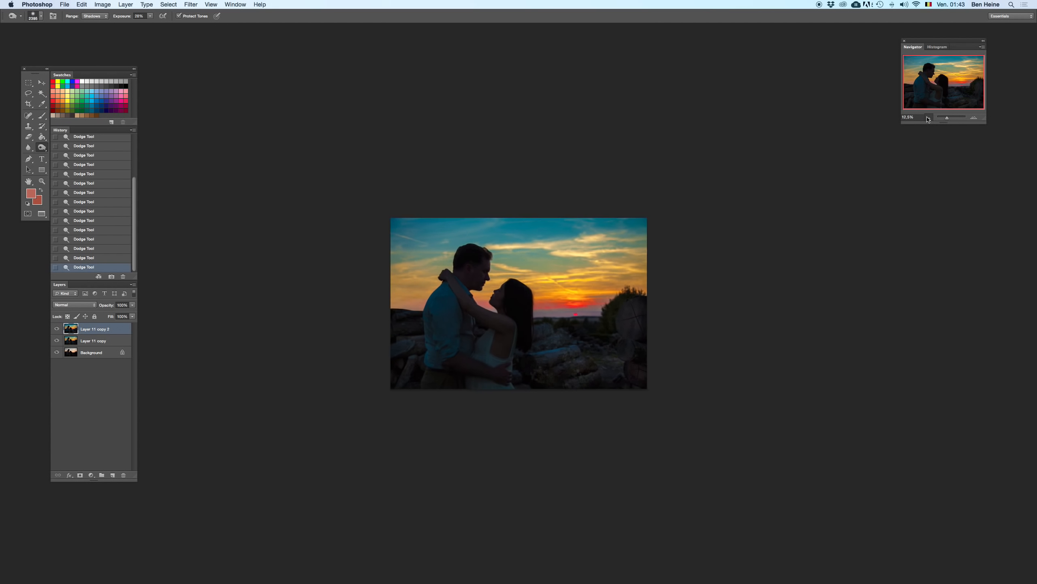
click(110, 474)
key(i)
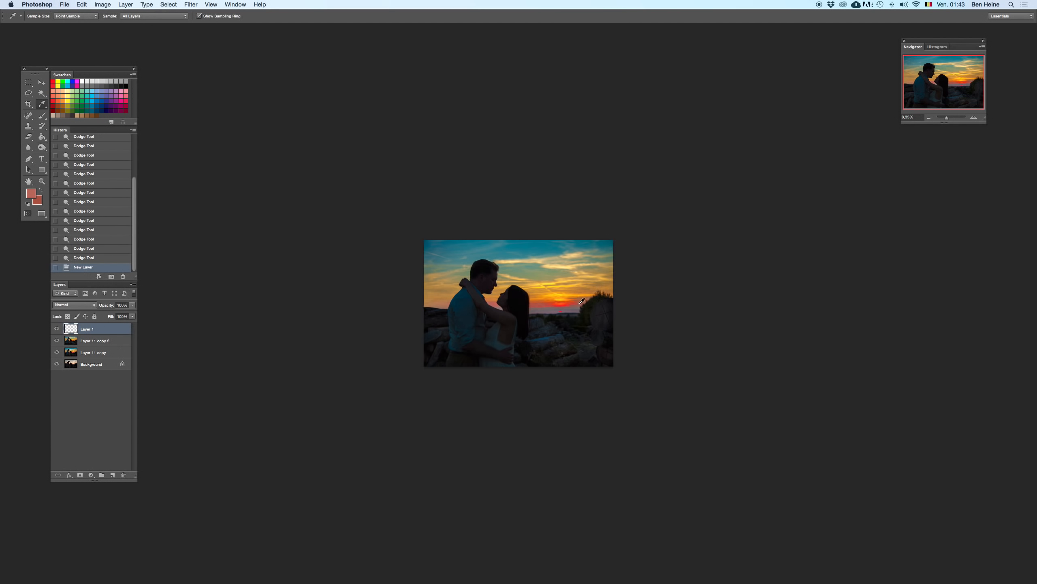
click(975, 117)
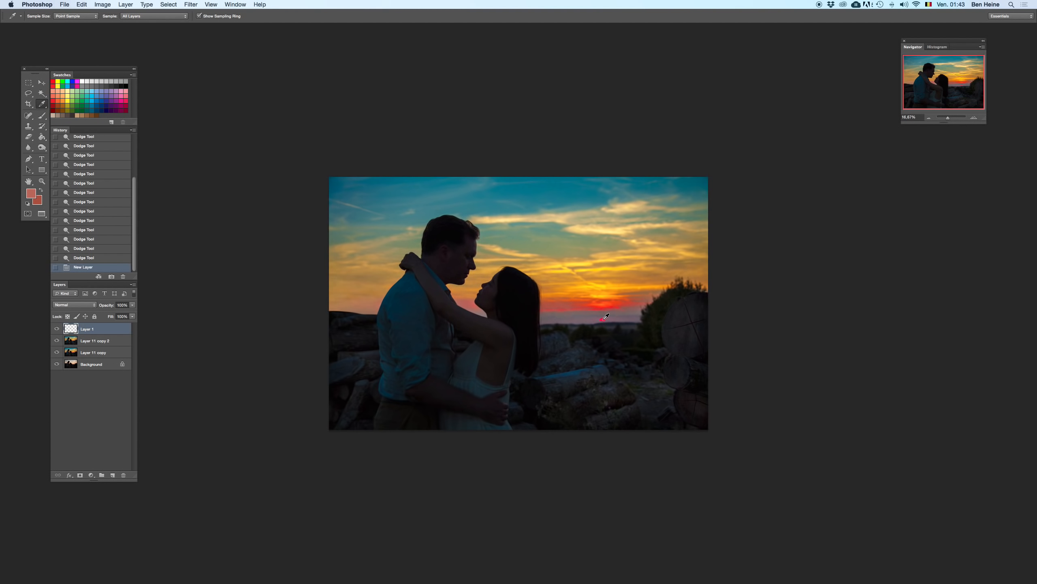
right_click(581, 292)
click(641, 288)
key(b)
right_click(625, 256)
drag(708, 279, 731, 277)
click(929, 117)
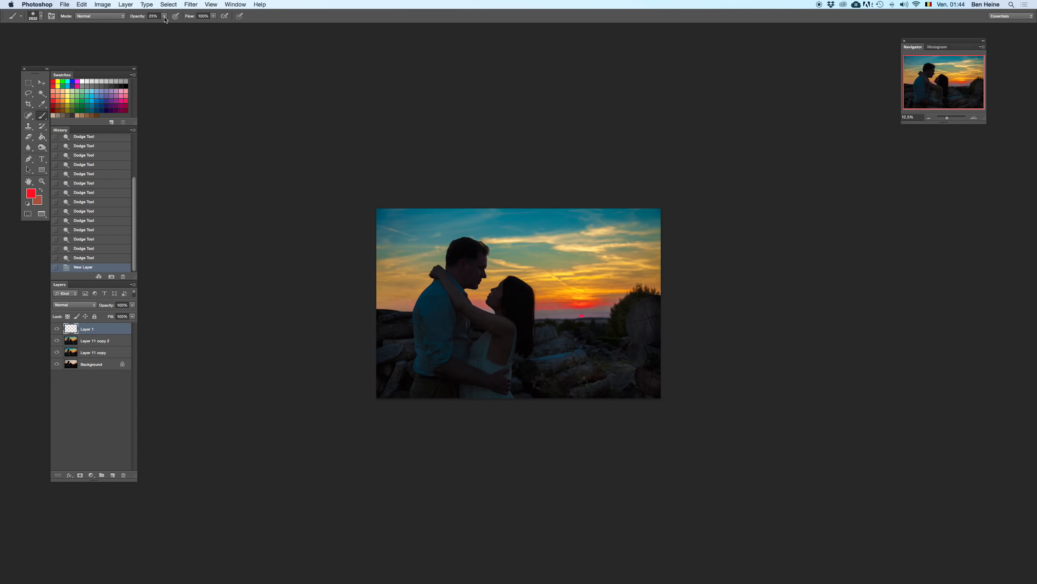
- Set the brush opacity to 8%, sample orange from the sky, and paint a warm glow over the horizon
click(448, 172)
key(i)
click(582, 287)
key(b)
drag(573, 299, 521, 313)
key(x)
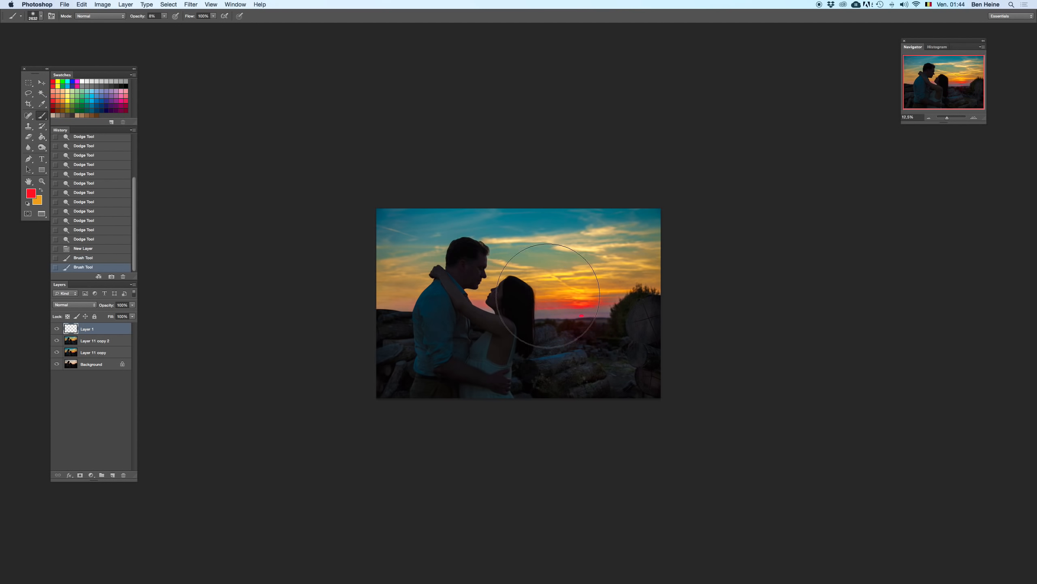
- Paint a glow stroke around the setting sun and switch the canvas surround colour to Black
drag(580, 319, 608, 310)
right_click(730, 251)
click(747, 264)
- Dab a faint glow over the land just below the setting sun, undoing and repeating dabs to compare
key(super+z)
key(x)
click(581, 322)
click(582, 323)
key(super+z)
click(580, 327)
key(super+z)
click(588, 322)
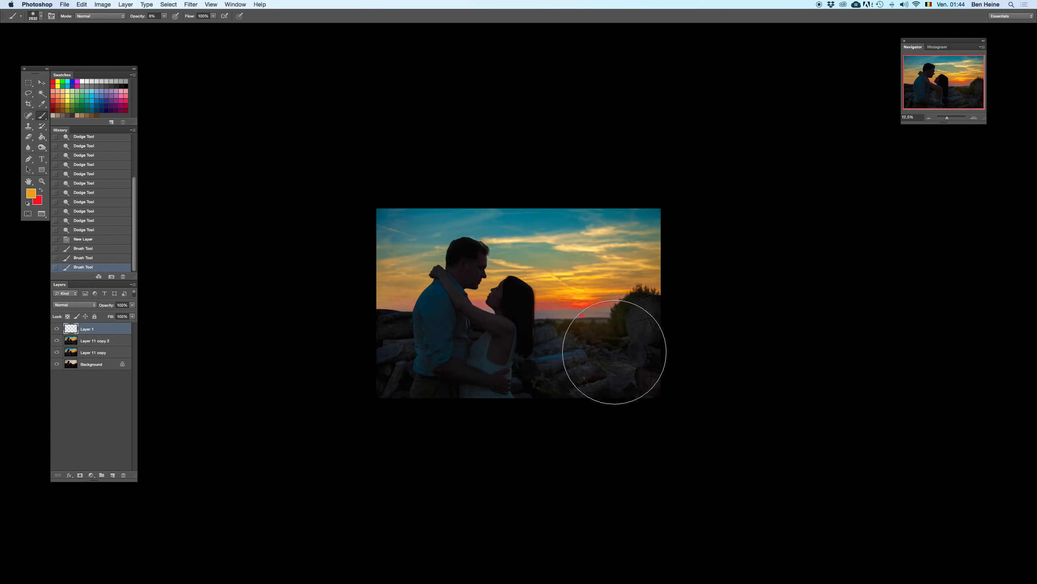
key(super+z)
click(588, 322)
- Try glow dabs over the logs behind the man and a red stroke over the logs behind the woman, undoing the stroke
click(373, 327)
click(373, 327)
key(super+z)
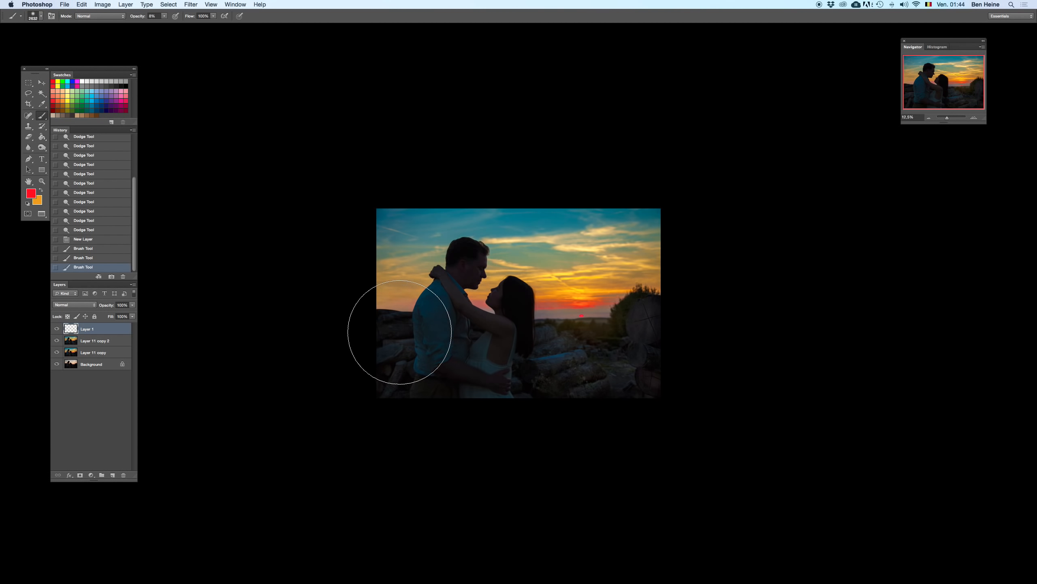
key(x)
drag(557, 346, 609, 347)
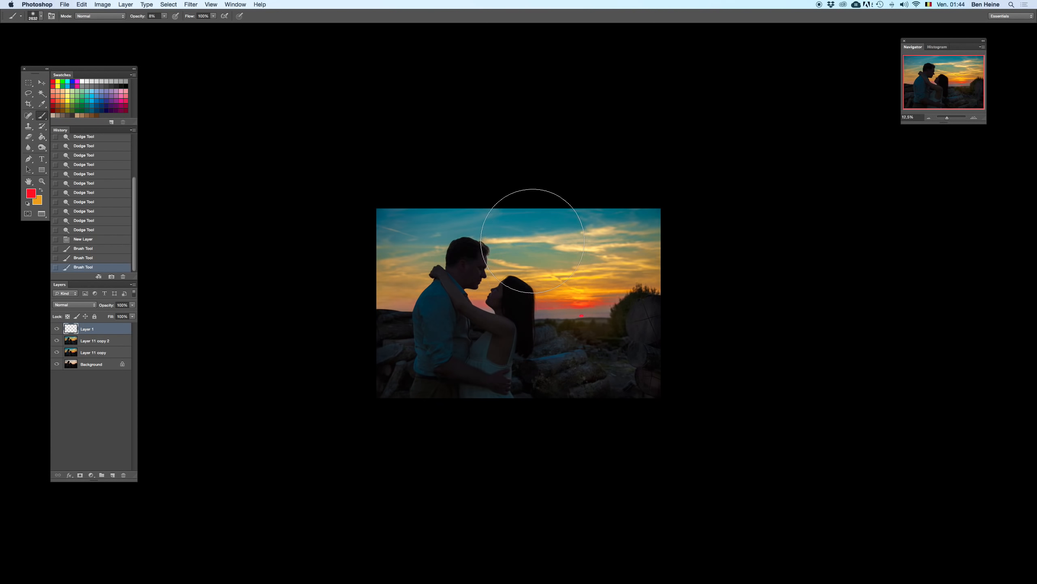
key(super+z)
- Pick a light blue swatch, set the brush opacity to 4%, and paint a faint blue tint over the dark foreground
key(i)
click(95, 92)
key(b)
text(4)
key(Return)
drag(532, 412, 750, 287)
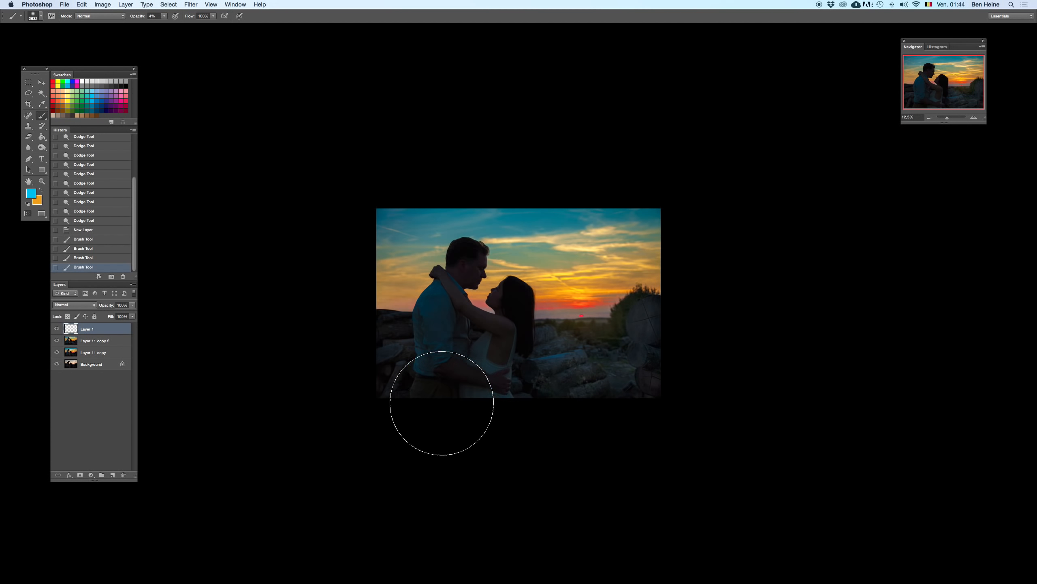
drag(340, 320, 400, 390)
key(super+z)
key(super+z)
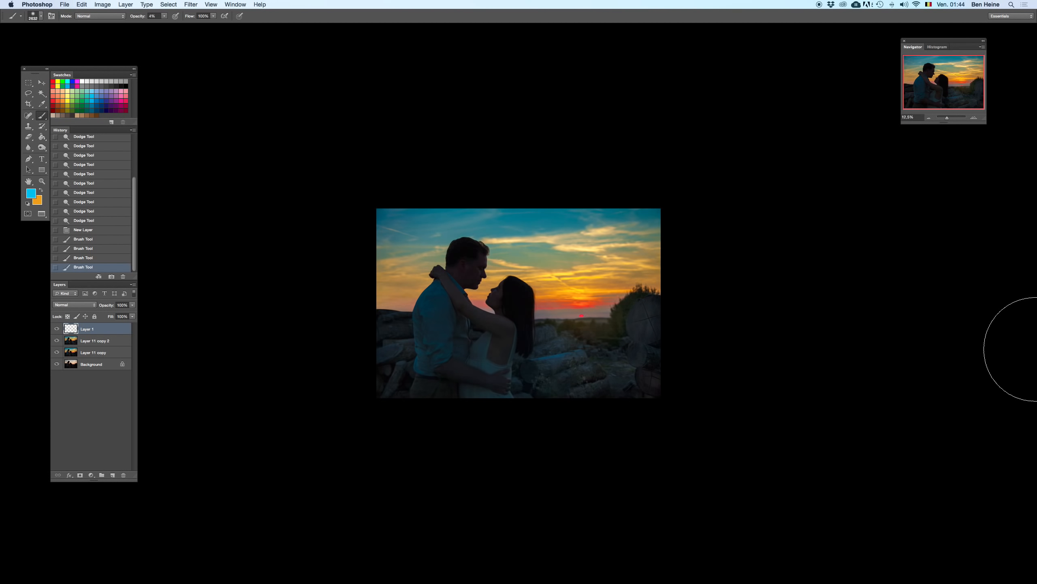
- Delete the painted Layer 1, toggling the changes to compare the photo with and without the tint
click(929, 117)
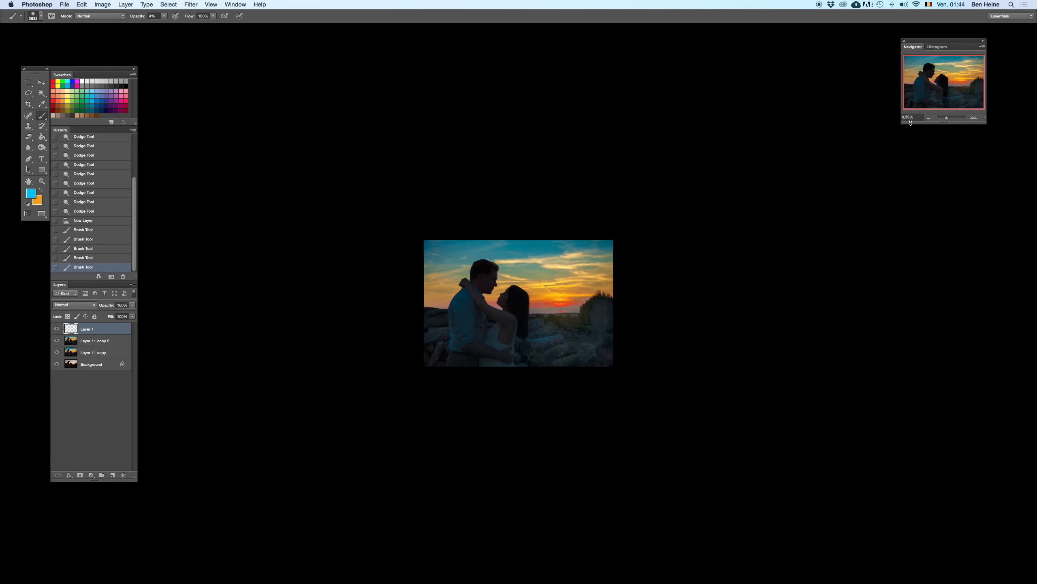
key(super+z)
key(super+z)
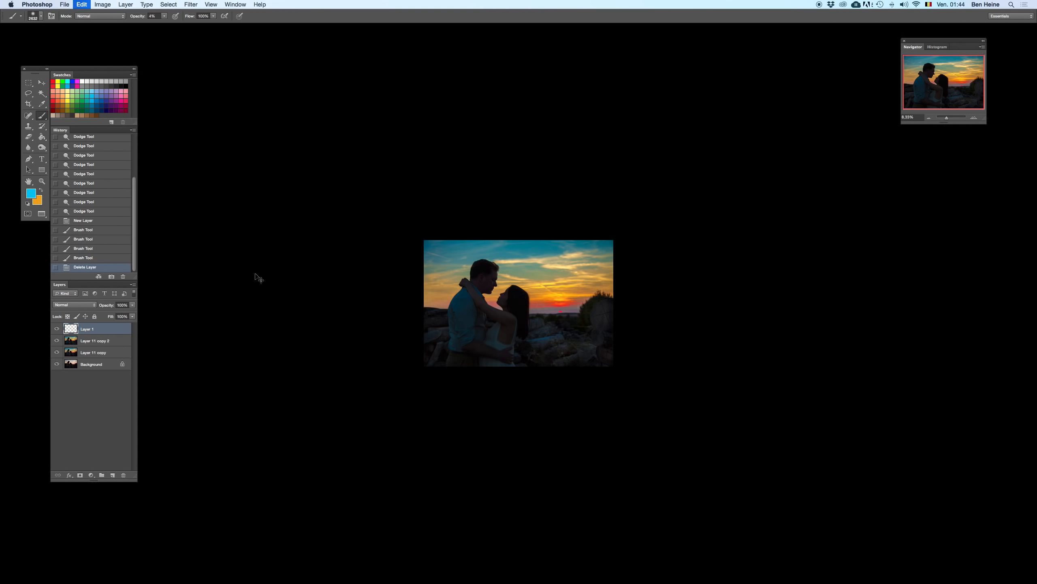
key(Delete)
key(super+z)
key(super+z)
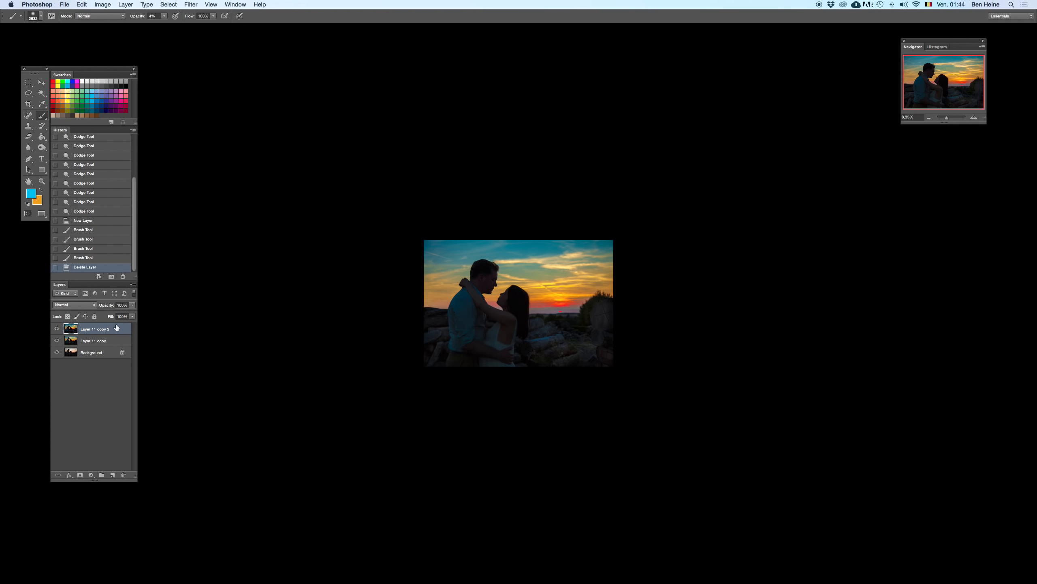
- Delete Layer 11 copy 2 to compare the photo without its brightening, and restore the layer
key(Delete)
key(super+z)
key(super+z)
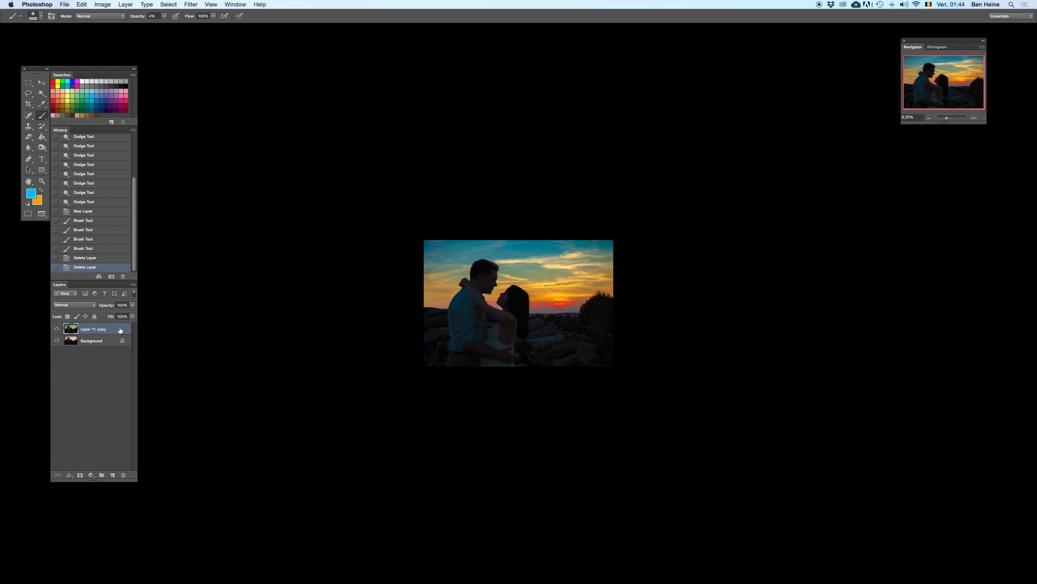
key(super+z)
click(978, 119)
key(super+z)
key(super+z)
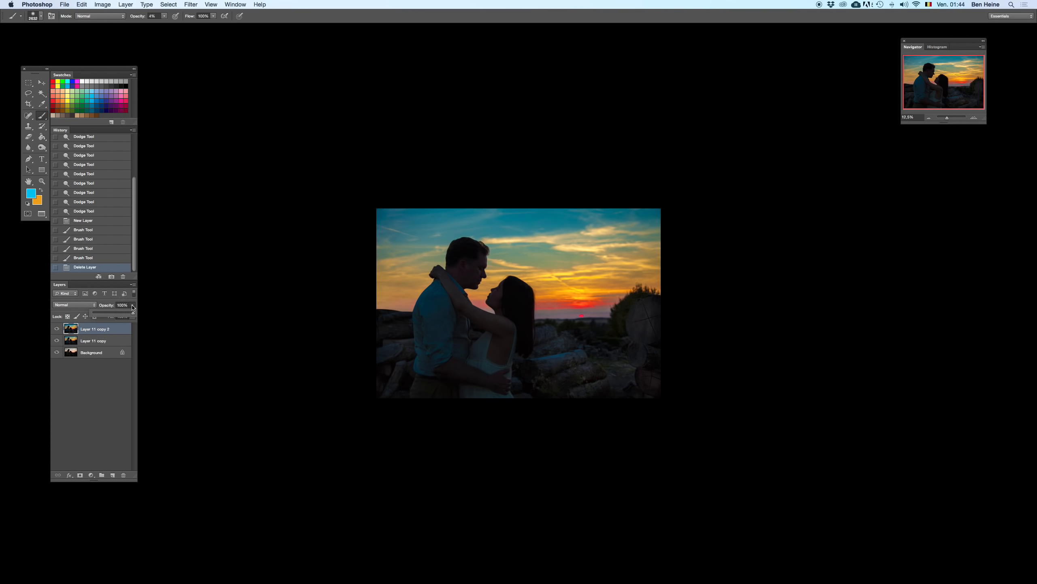
- Switch the canvas surround to Light Gray and set the opacity of Layer 11 copy 2 to 74%
key(super+z)
key(super+z)
right_click(256, 256)
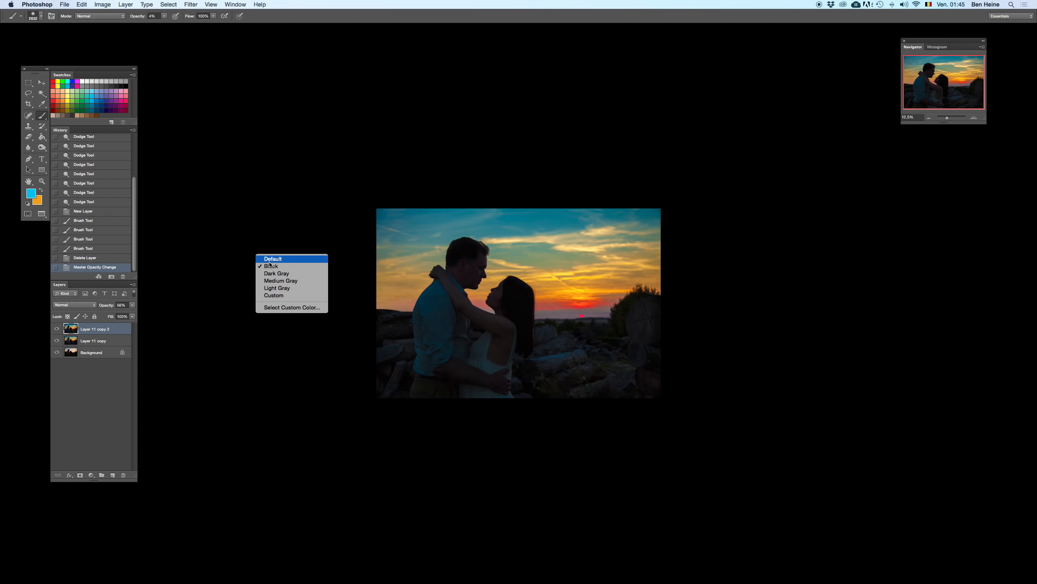
click(263, 287)
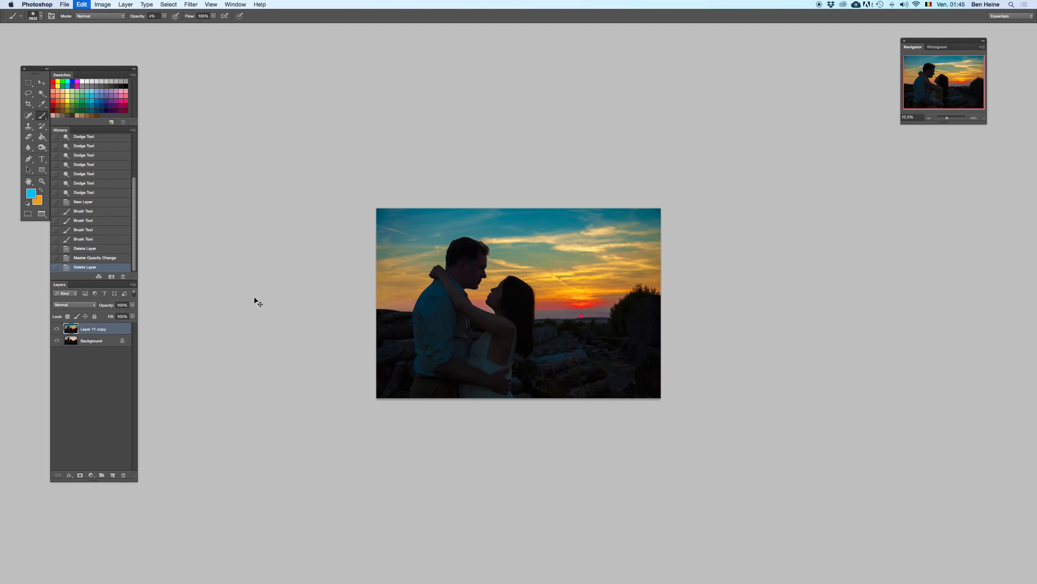
click(974, 118)
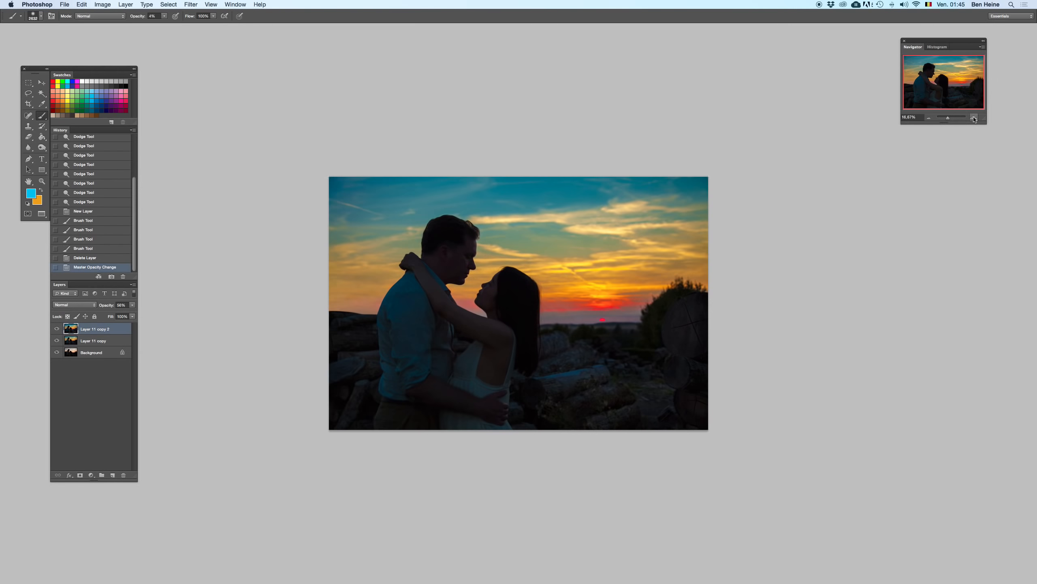
drag(133, 314, 130, 318)
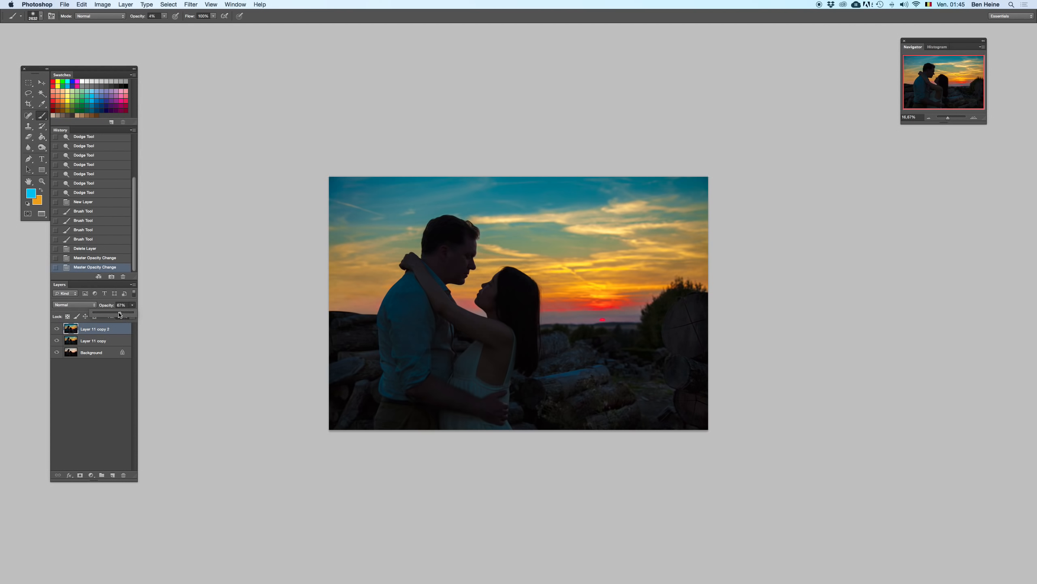
- Enlarge the soft eraser and erase parts of the logs on Layer 11 copy 2, undoing the last stroke
key(e)
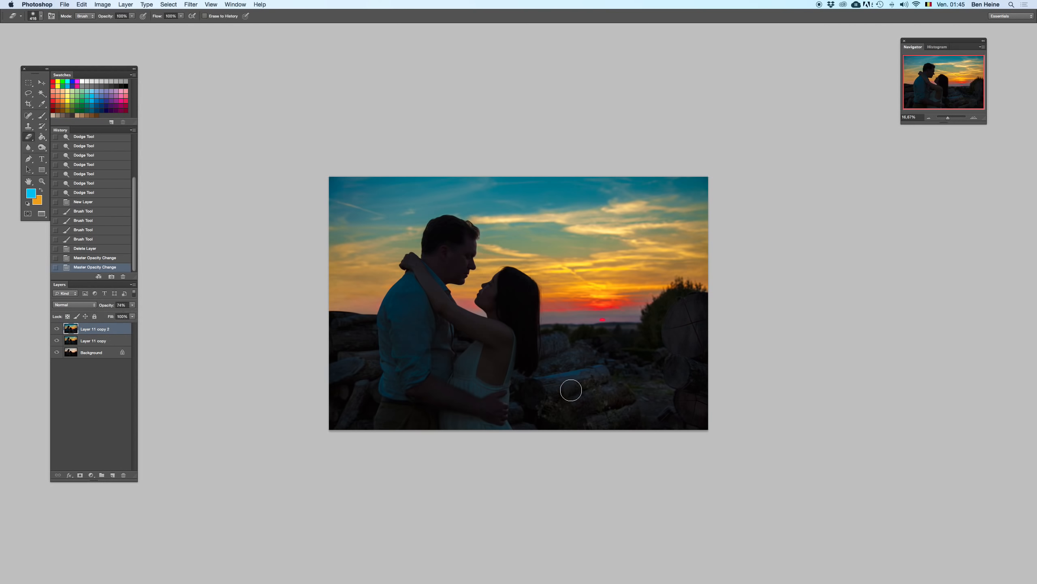
right_click(651, 335)
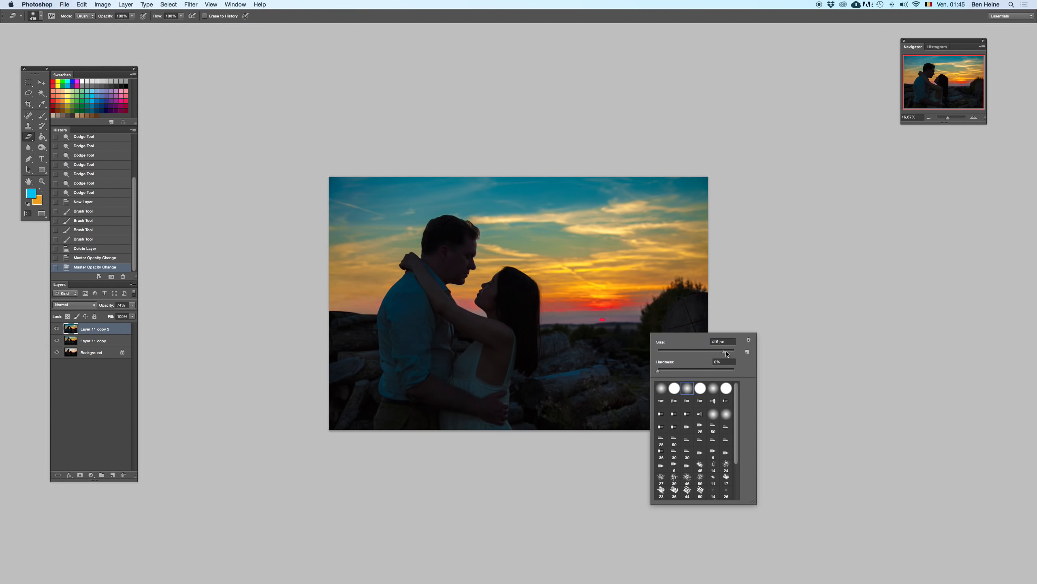
mouse_move(599, 368)
mouse_down()
mouse_move(542, 381)
mouse_move(594, 370)
mouse_move(555, 363)
mouse_up()
key(super+z)
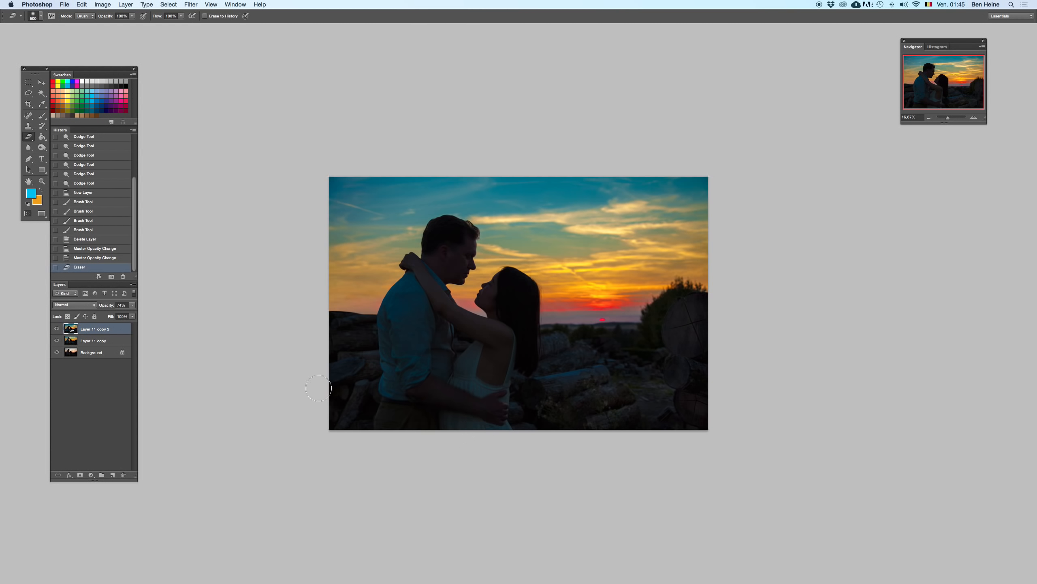
click(628, 393)
drag(628, 393, 667, 391)
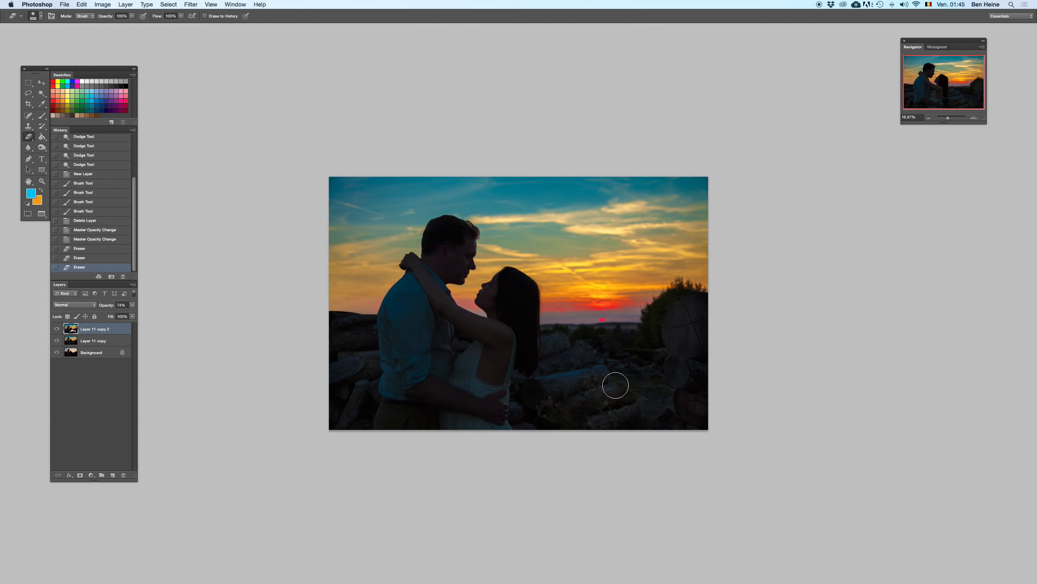
key(super+z)
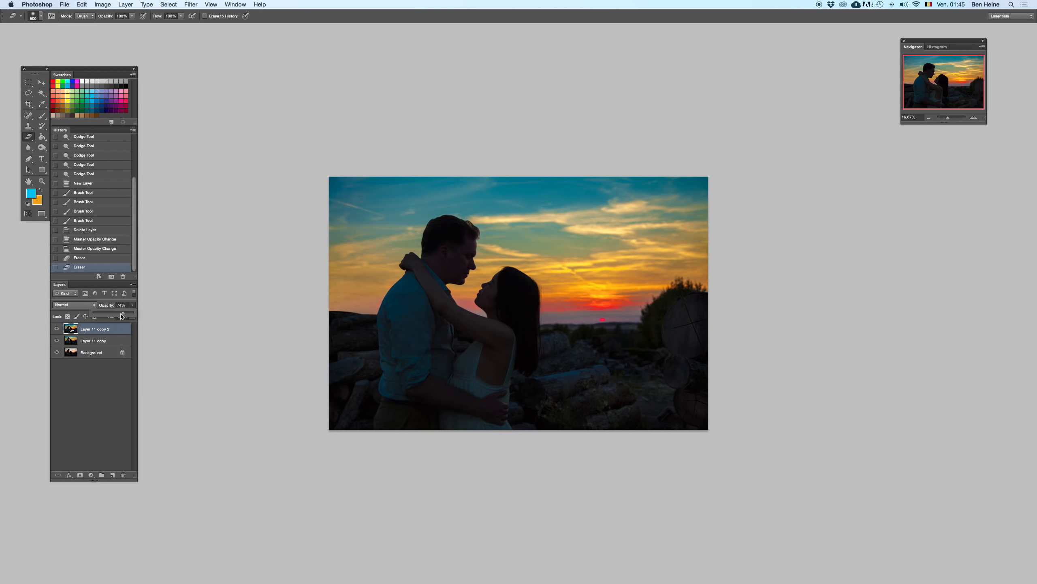
- Raise the opacity of Layer 11 copy 2 to 97% and erase more of the logs with a reduced eraser opacity
drag(125, 313, 126, 315)
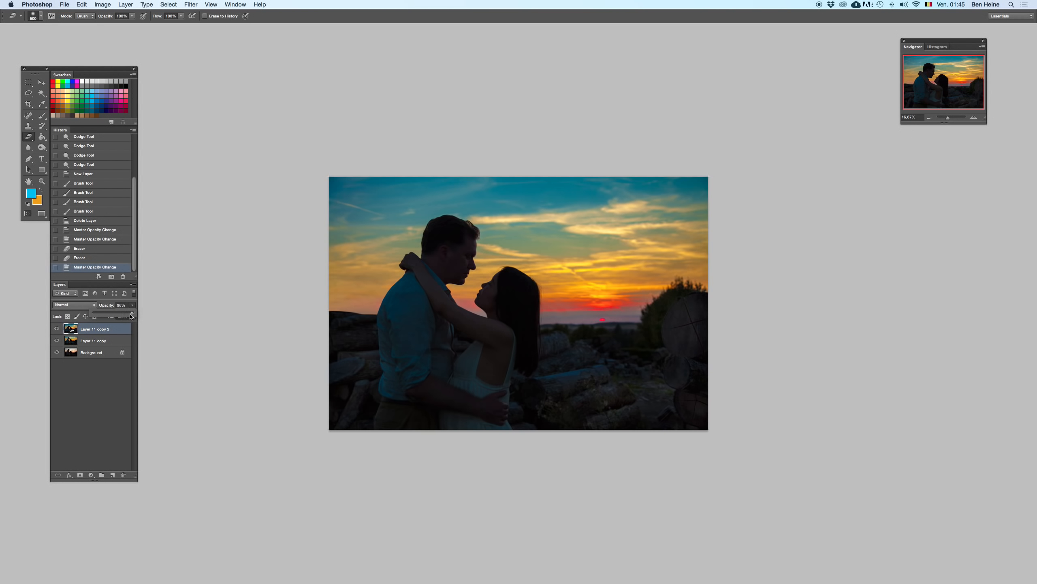
click(334, 282)
drag(132, 16, 113, 26)
mouse_move(549, 356)
mouse_down()
mouse_move(555, 410)
mouse_move(592, 378)
mouse_up()
mouse_move(596, 375)
mouse_down()
mouse_move(656, 390)
mouse_move(667, 382)
mouse_up()
click(322, 394)
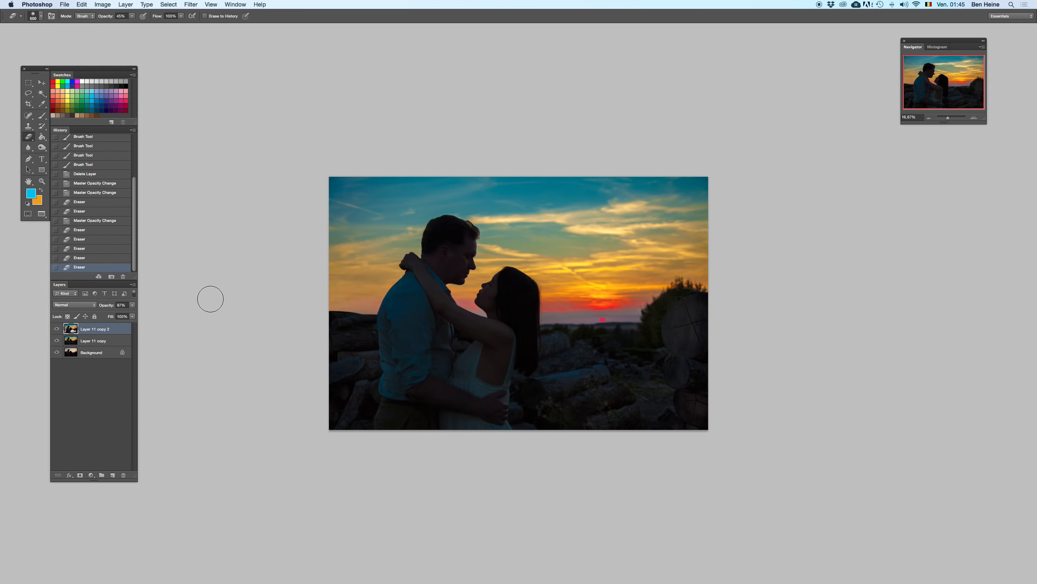
- Merge Layer 11 copy 2 with Layer 11 copy
right_click(102, 337)
click(79, 349)
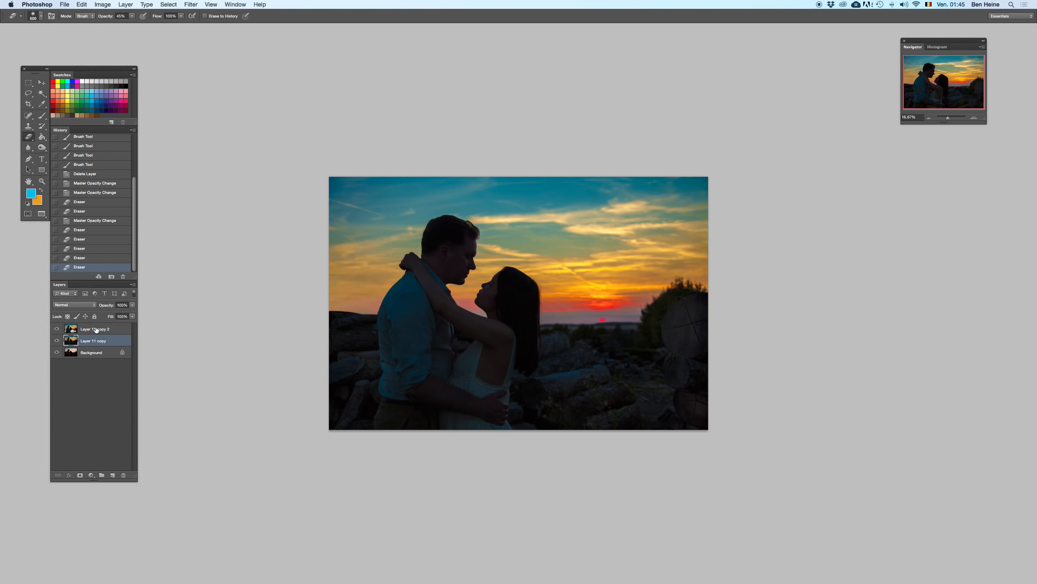
shift+click(96, 330)
right_click(102, 329)
click(131, 495)
- Duplicate the merged Layer 11 copy 2 above itself as Layer 11 copy 3
right_click(111, 329)
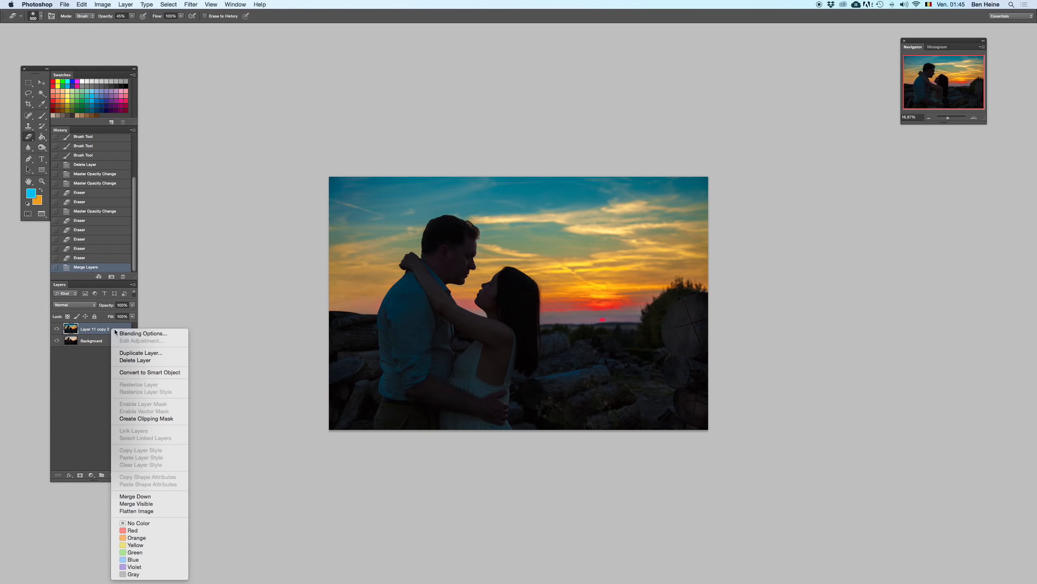
click(133, 352)
key(Return)
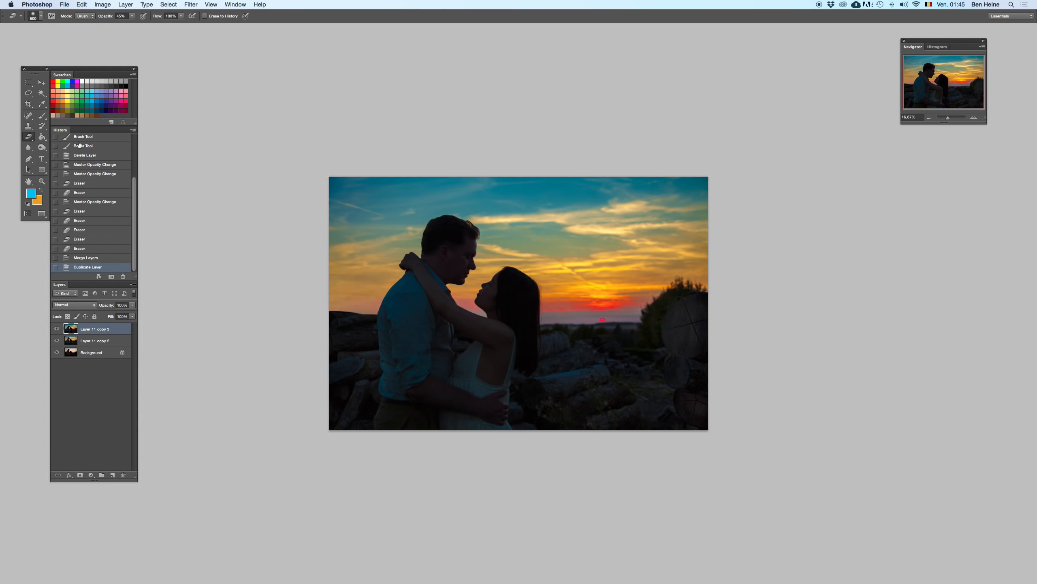
- Apply Brightness/Contrast to Layer 11 copy 3 with the brightness at 70 and a reduced contrast
key(super+alt+u)
key(Escape)
click(103, 4)
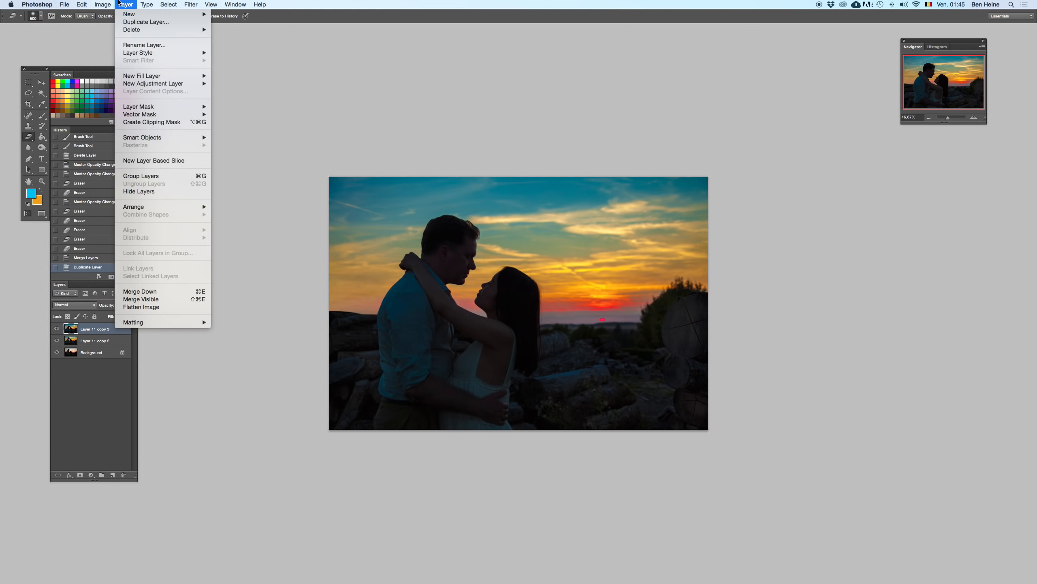
mouse_move(124, 29)
click(210, 29)
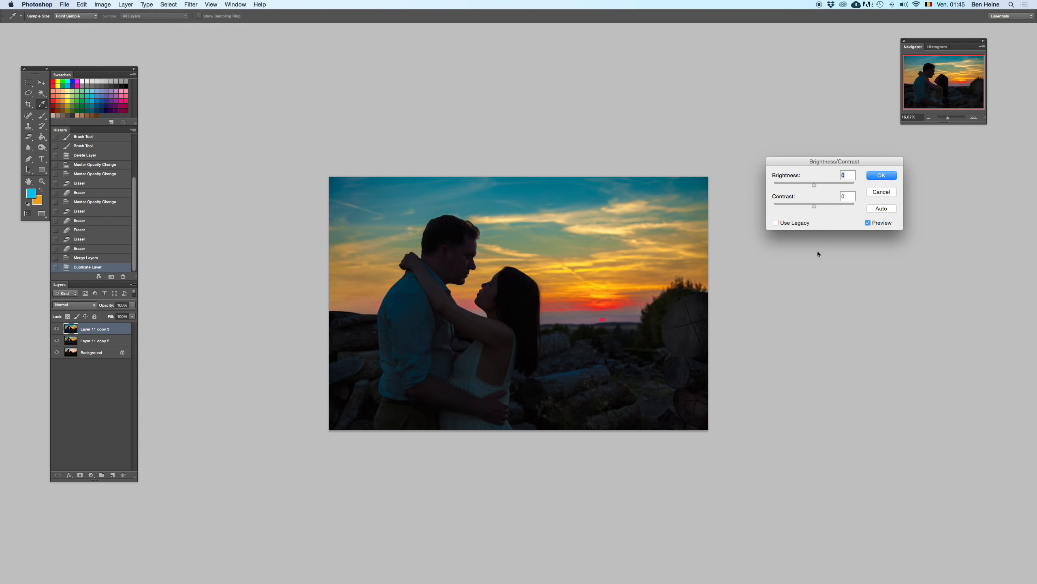
drag(814, 185, 833, 186)
key(super+z)
key(super+z)
drag(812, 205, 800, 202)
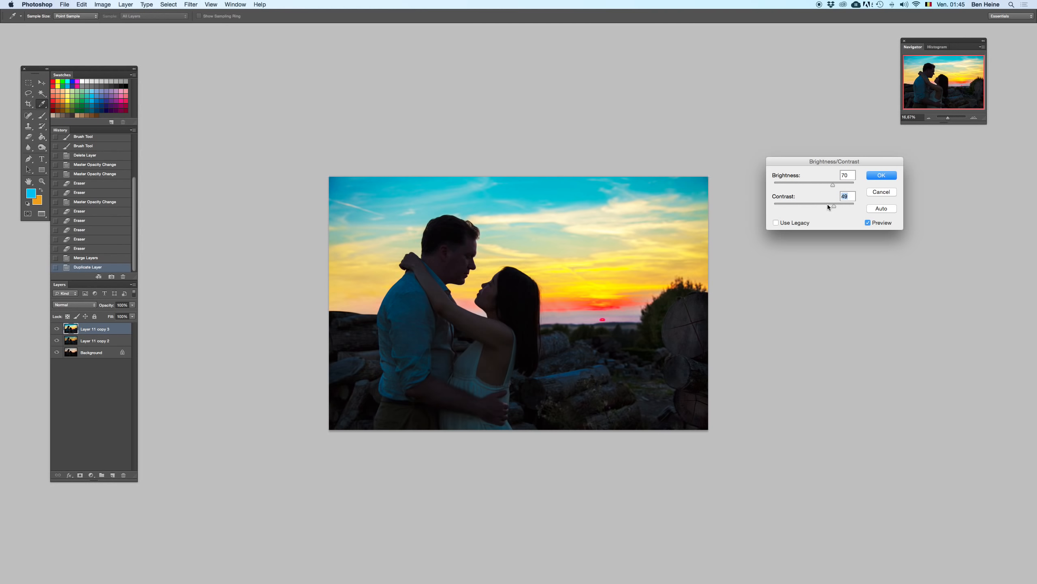
key(Return)
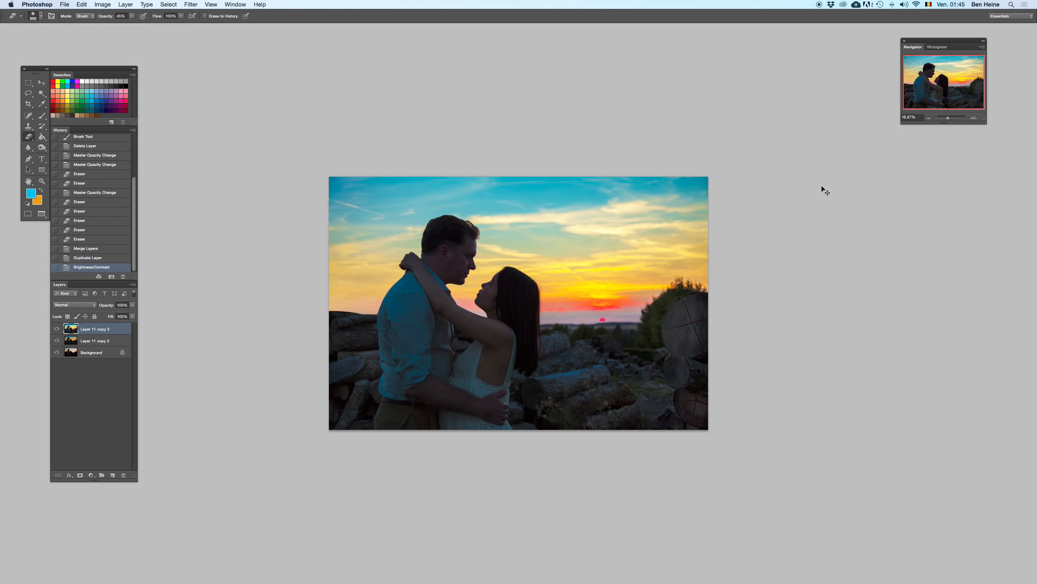
- Examine the logs and the setting sun up close and compare the photo with and without the brightness adjustment
click(974, 118)
click(974, 118)
drag(963, 352, 688, 159)
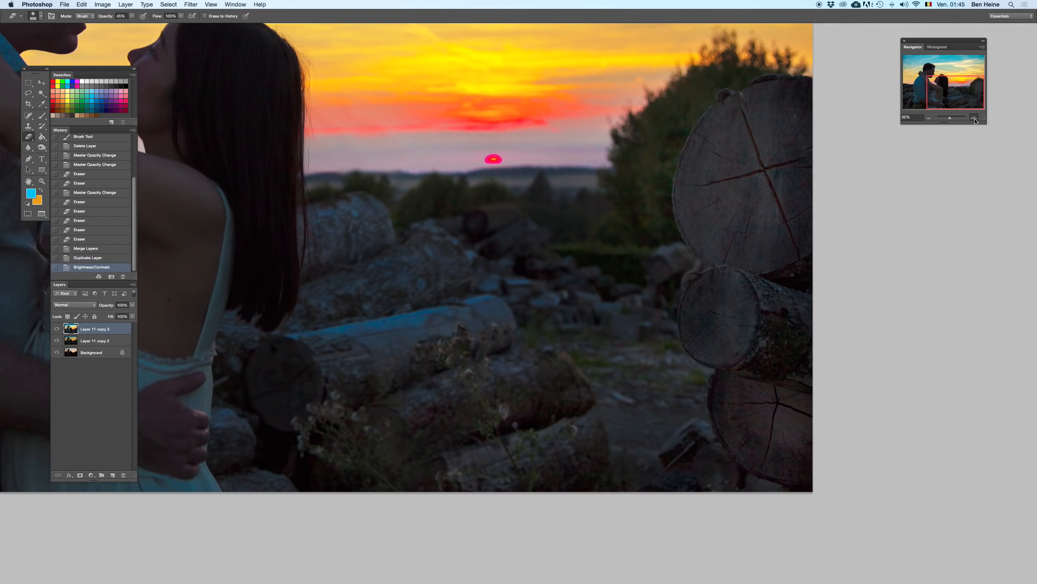
click(973, 119)
drag(946, 120, 949, 120)
click(974, 118)
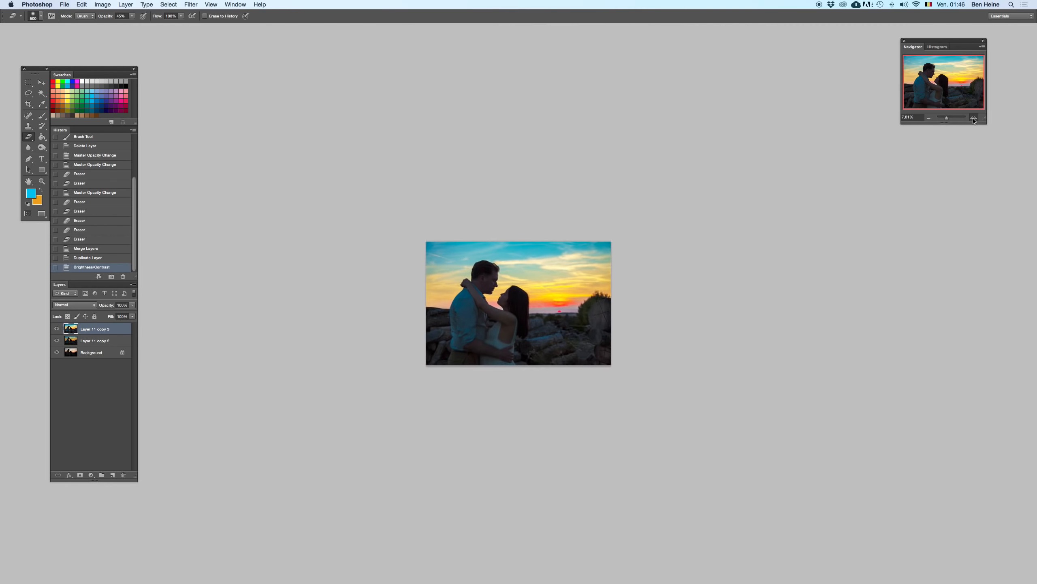
click(974, 118)
key(super+z)
key(super+z)
- Enlarge the soft eraser to 1447 px, adjust its opacity, and erase the brightened sky from Layer 11 copy 3
right_click(523, 248)
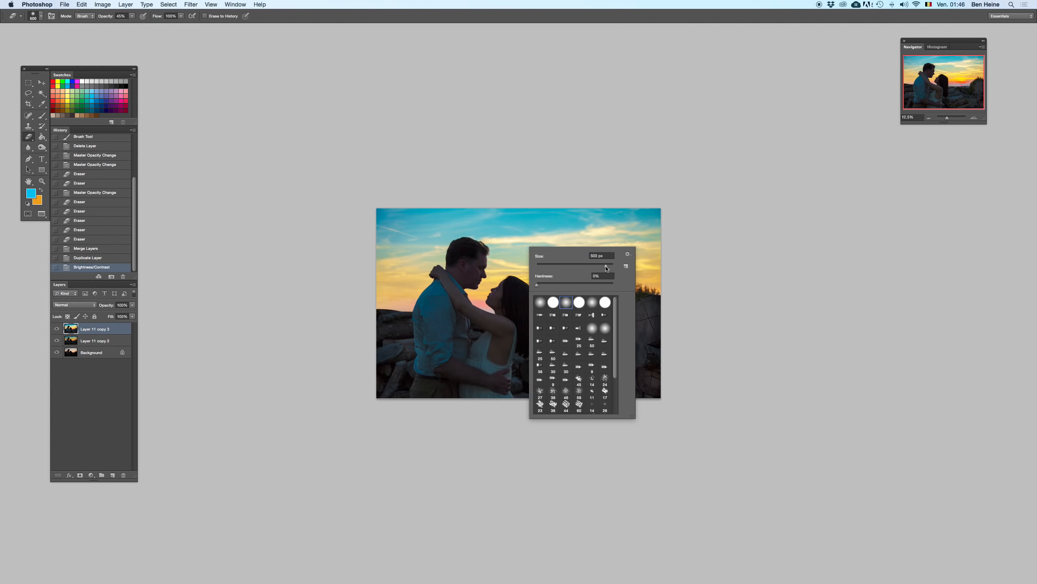
key(Return)
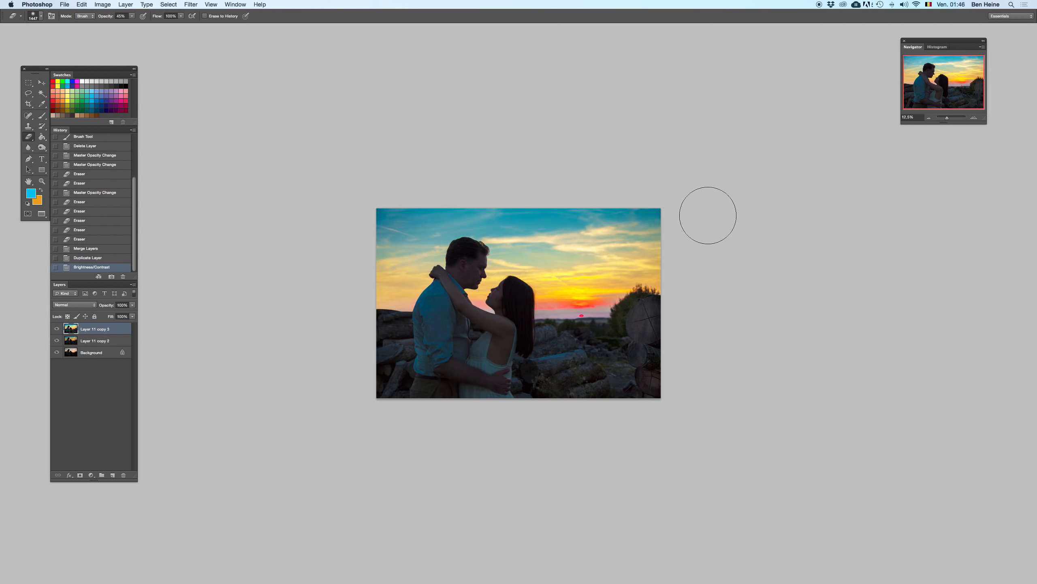
drag(132, 16, 309, 57)
mouse_move(387, 233)
mouse_down()
mouse_move(411, 245)
mouse_move(758, 244)
mouse_move(347, 206)
mouse_move(414, 268)
mouse_move(687, 252)
mouse_move(616, 269)
mouse_move(603, 286)
mouse_move(561, 289)
mouse_move(689, 212)
mouse_up()
- Set the eraser opacity to 51% and partly erase the brightened couple and logs on Layer 11 copy 3
click(132, 15)
click(342, 260)
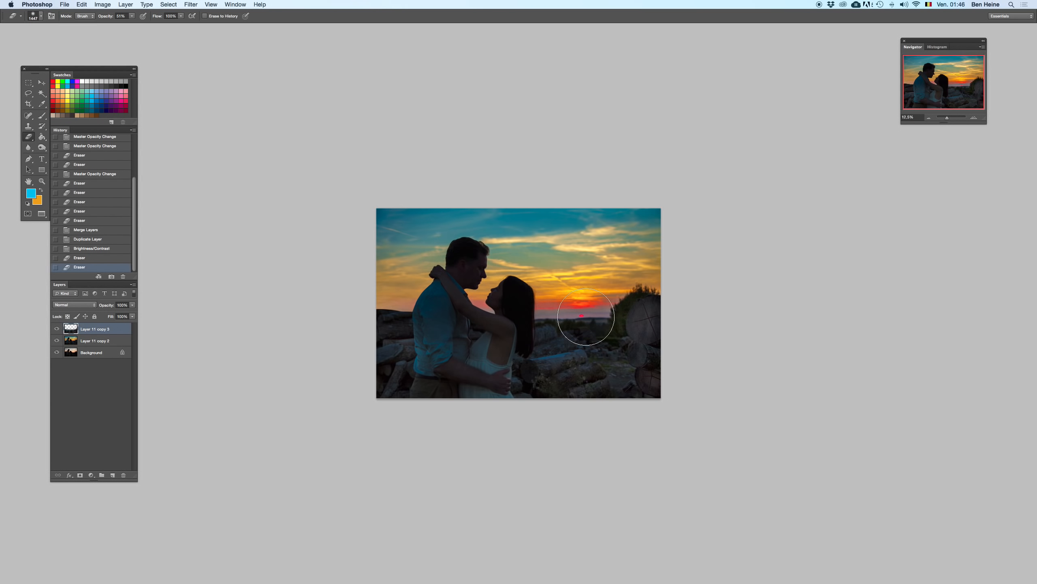
mouse_move(330, 372)
mouse_down()
mouse_move(610, 359)
mouse_move(112, 368)
mouse_up()
key(super+e)
key(super+z)
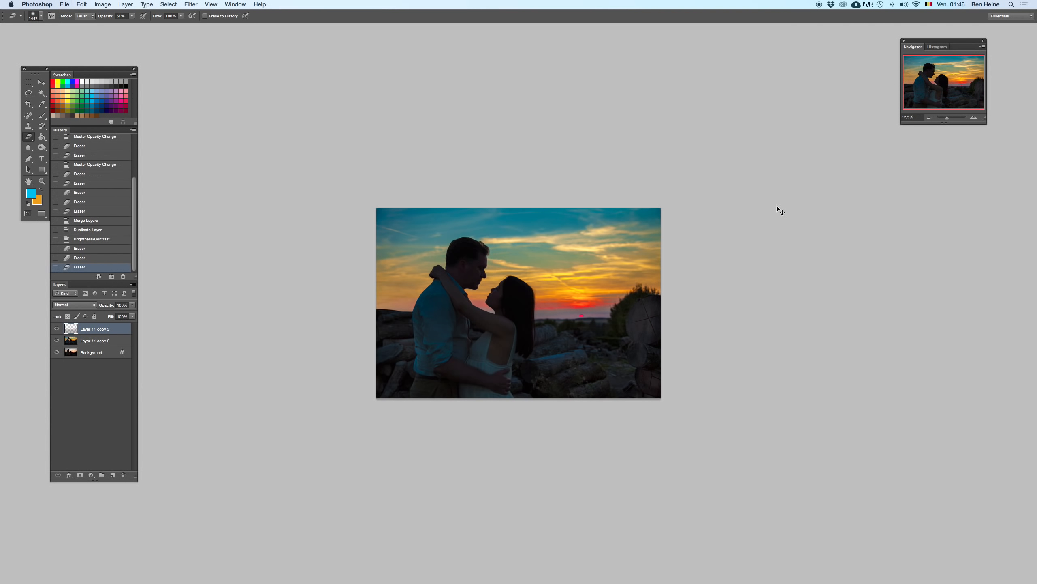
- Try the canvas surround in Dark Gray and in Black
right_click(797, 183)
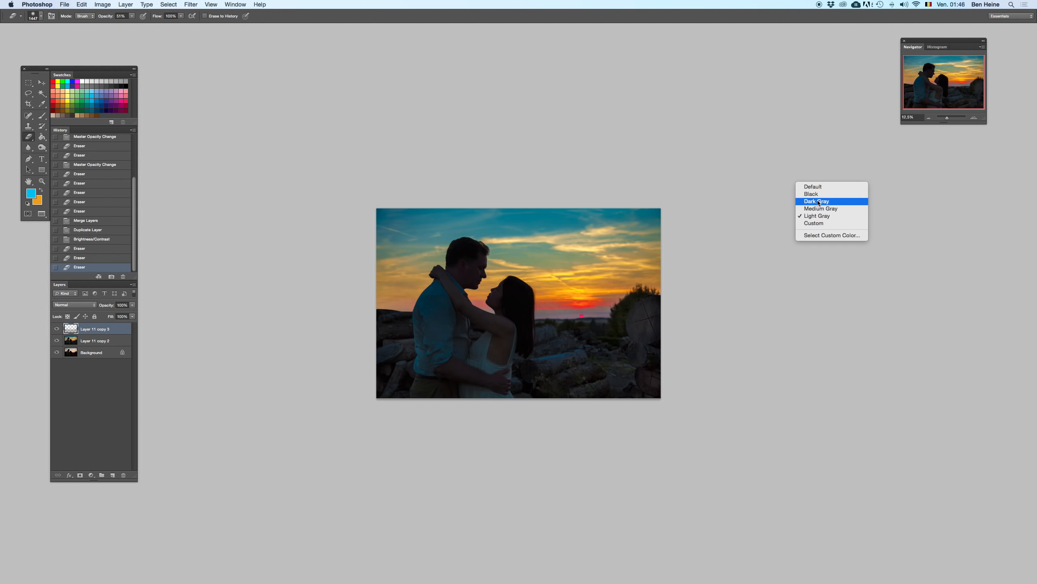
click(818, 202)
right_click(810, 201)
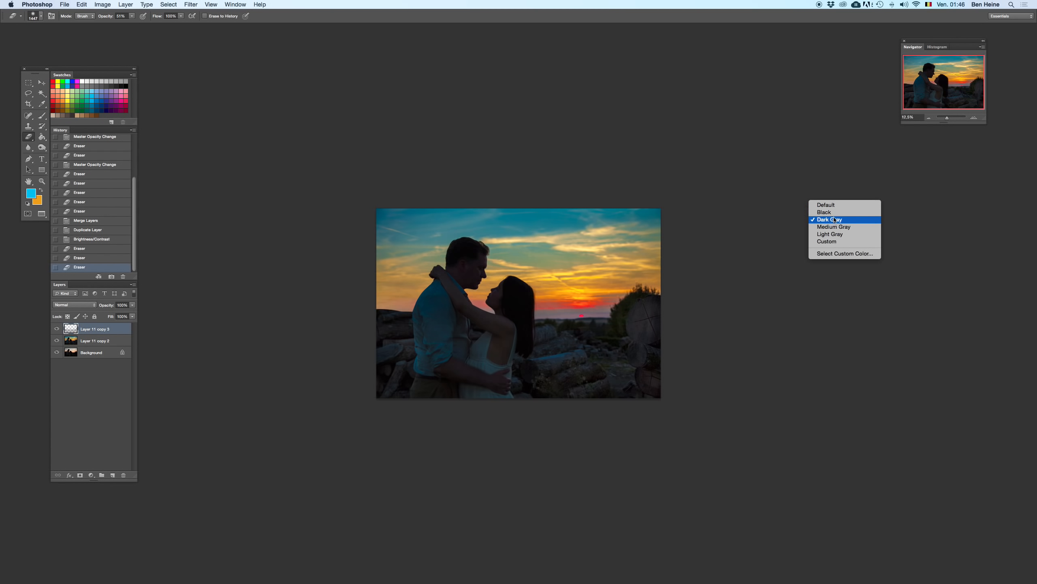
click(833, 212)
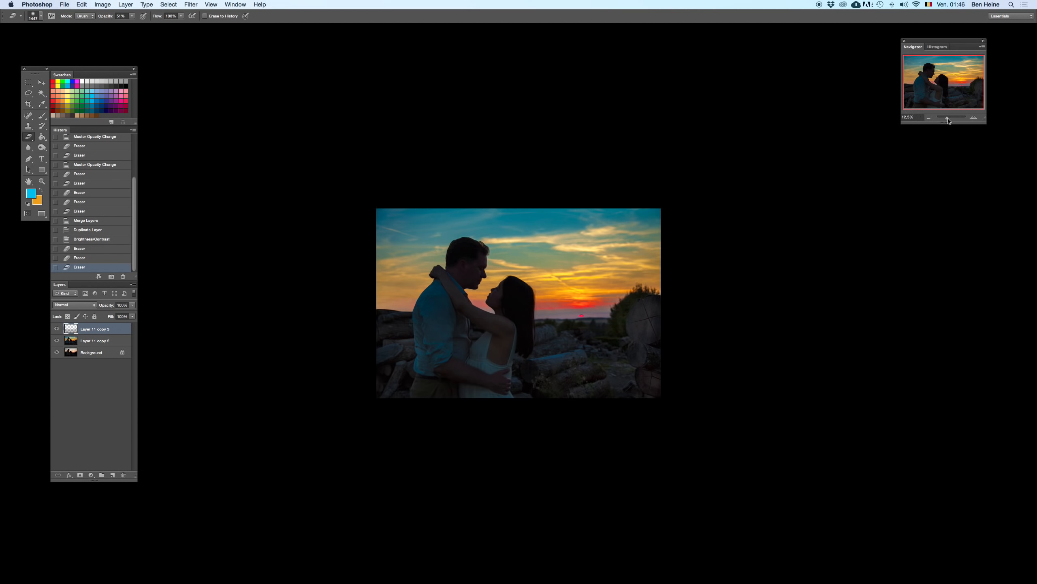
- Examine the sun, the horizon and the stacked logs up close against the black surround
drag(950, 117, 948, 117)
drag(797, 233, 703, 232)
click(975, 117)
click(975, 117)
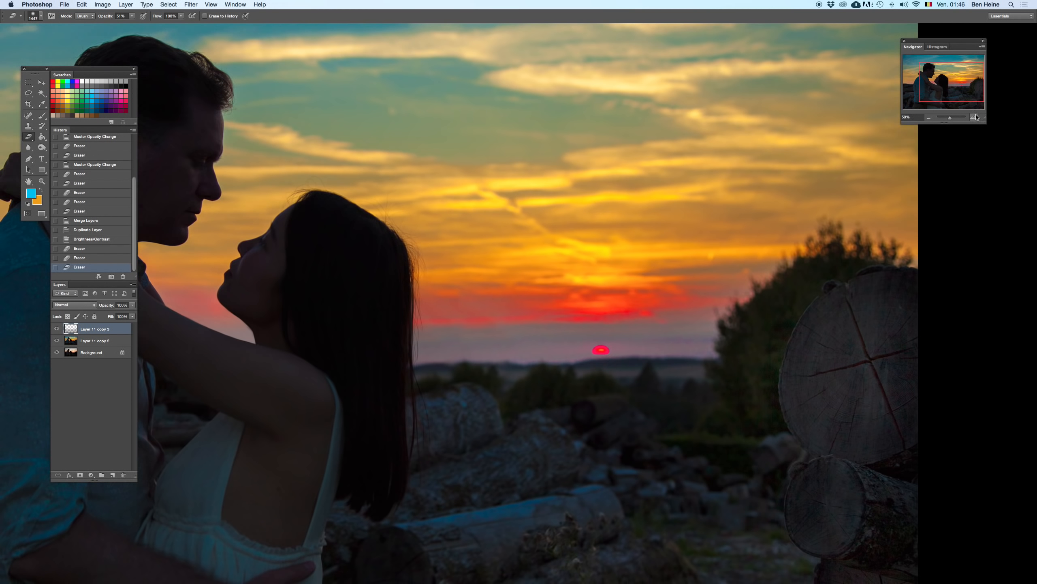
click(975, 117)
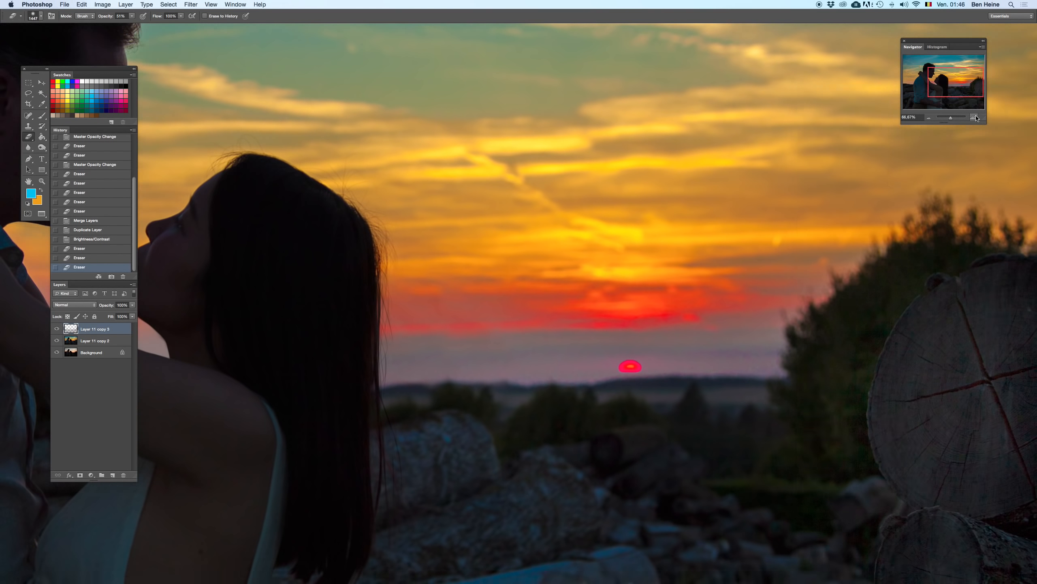
click(975, 117)
drag(767, 285, 549, 211)
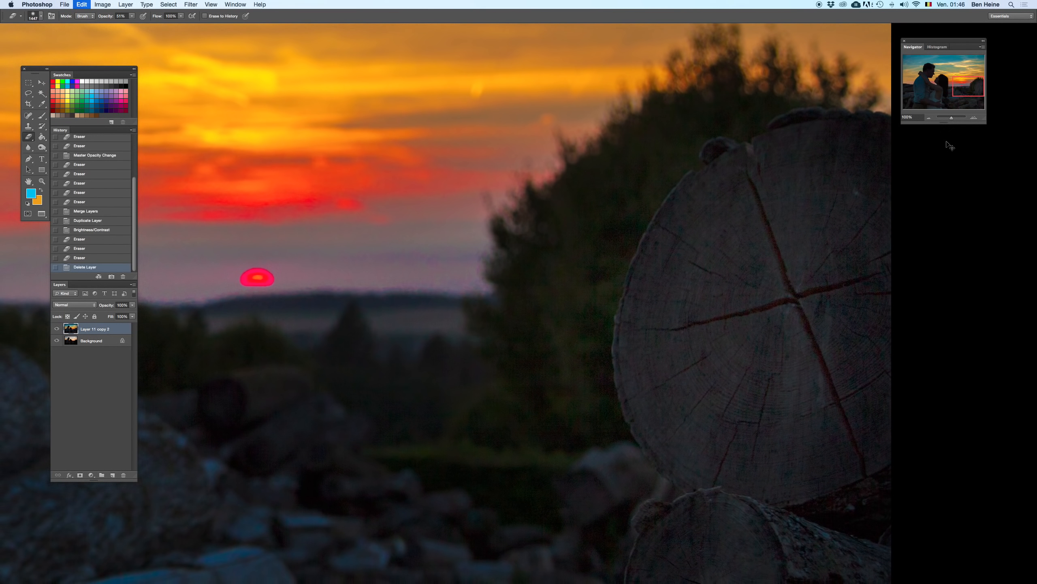
- Delete Layer 11 copy 3 to compare the whole photo without it, and undo the deletion
drag(949, 119, 942, 123)
key(Delete)
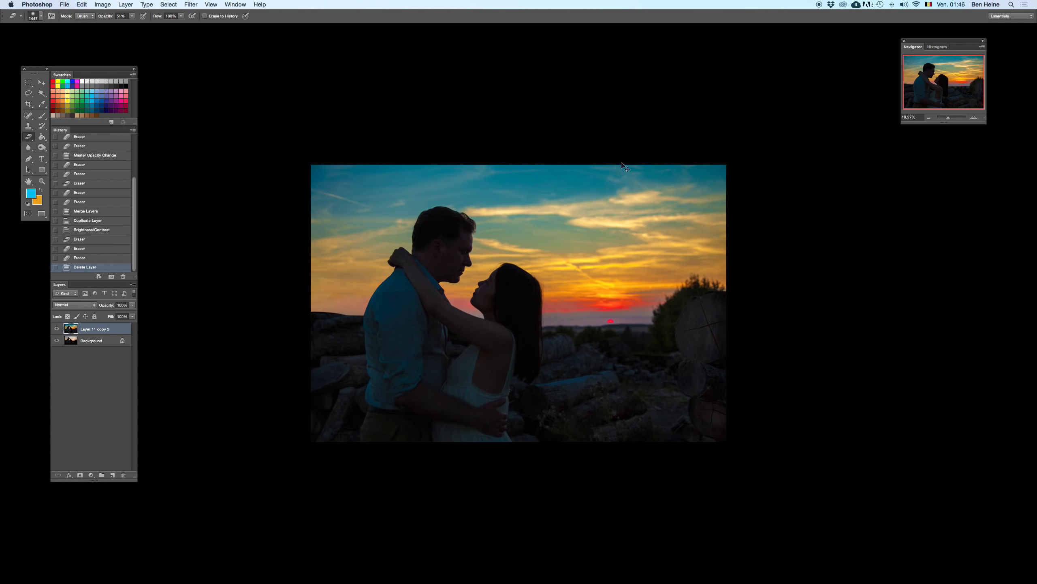
click(929, 118)
key(super+z)
key(super+z)
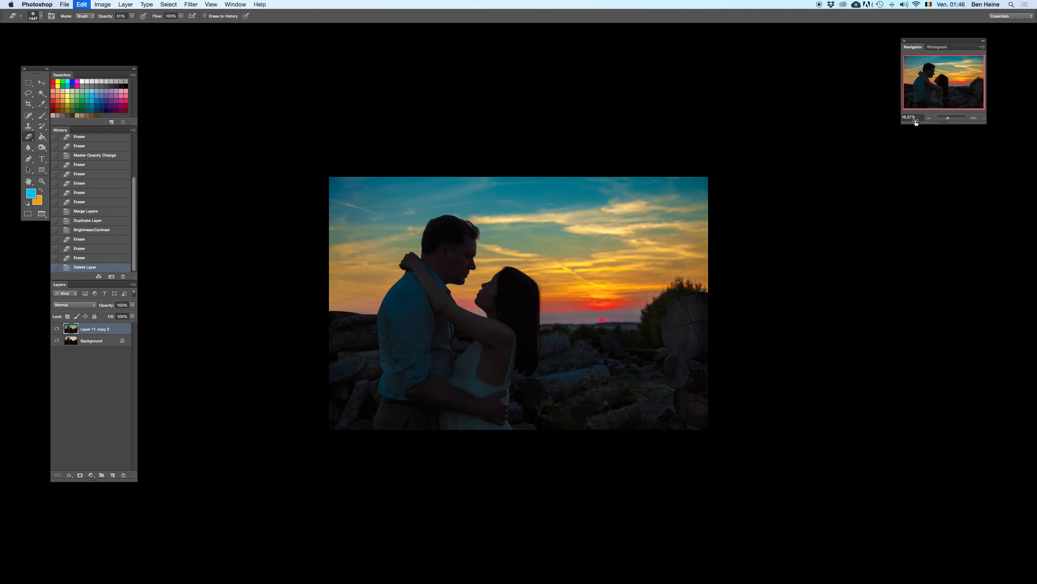
key(super+z)
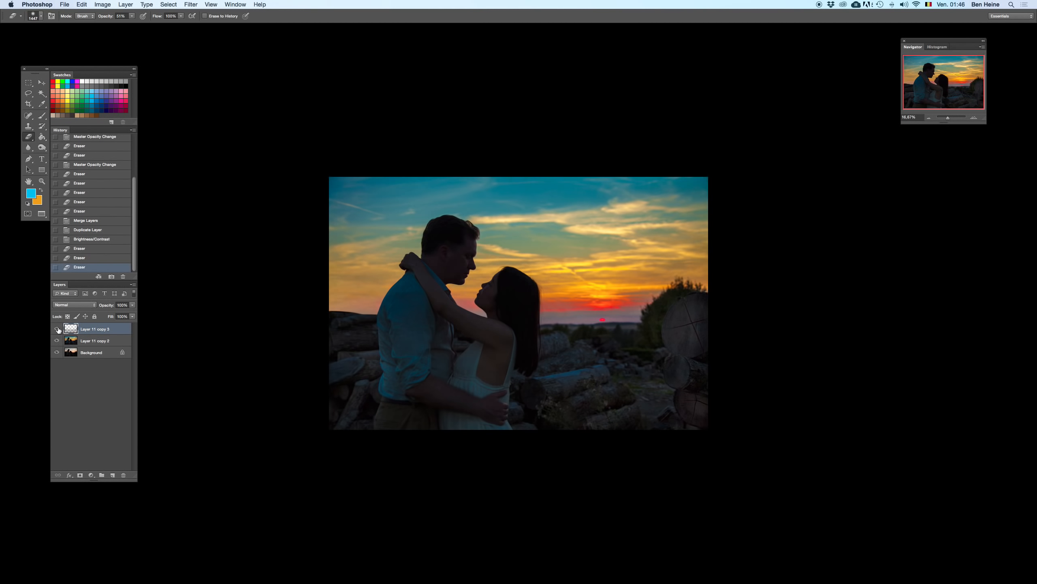
- Toggle the visibility of Layer 11 copy 3 and Layer 11 copy 2 to compare their effect on the photo
click(57, 330)
click(57, 340)
click(57, 340)
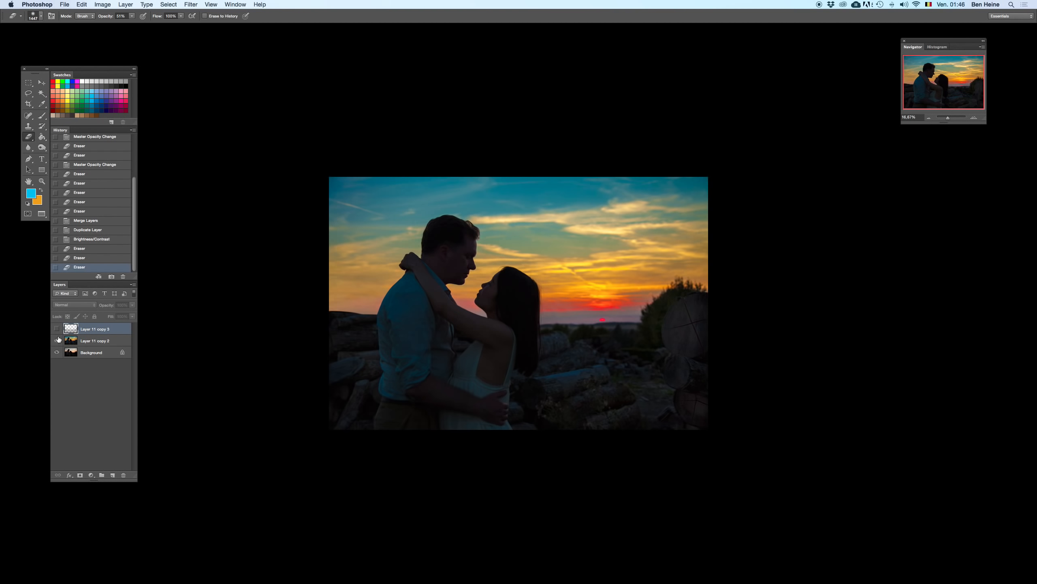
click(58, 340)
click(57, 340)
click(57, 329)
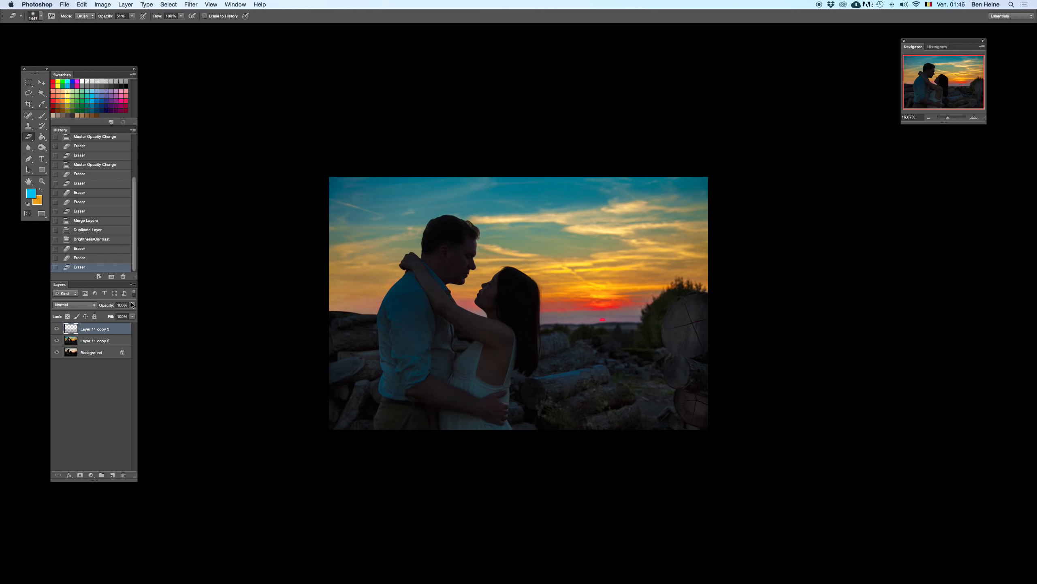
- Flip the whole canvas horizontally
key(super+minus)
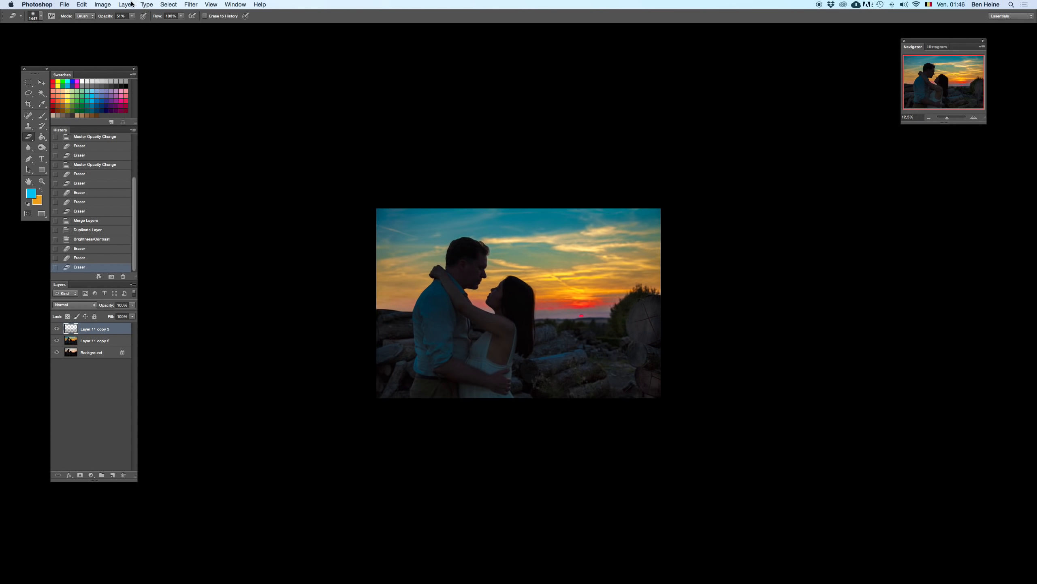
click(108, 5)
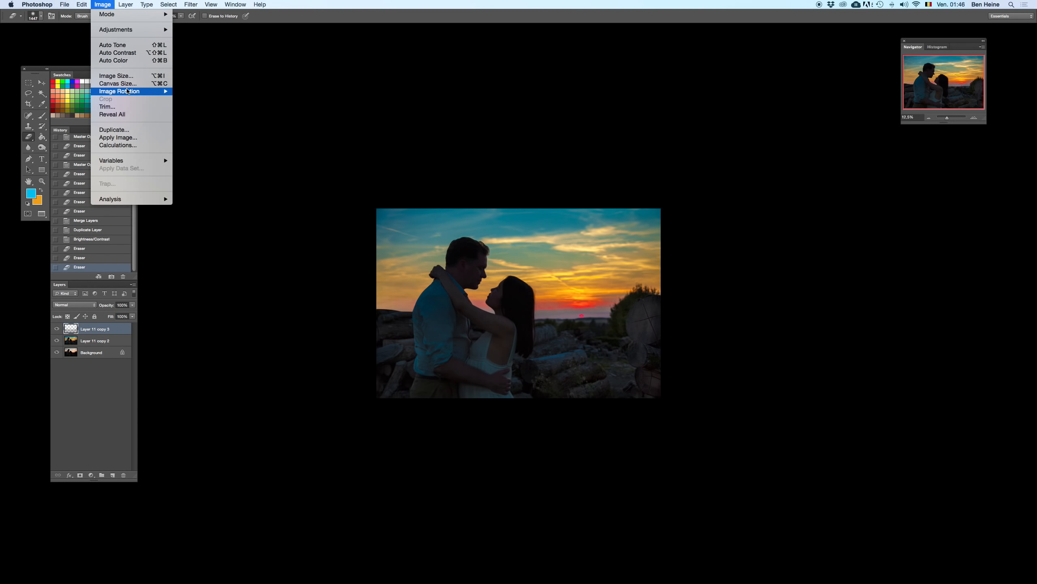
mouse_move(132, 91)
click(234, 132)
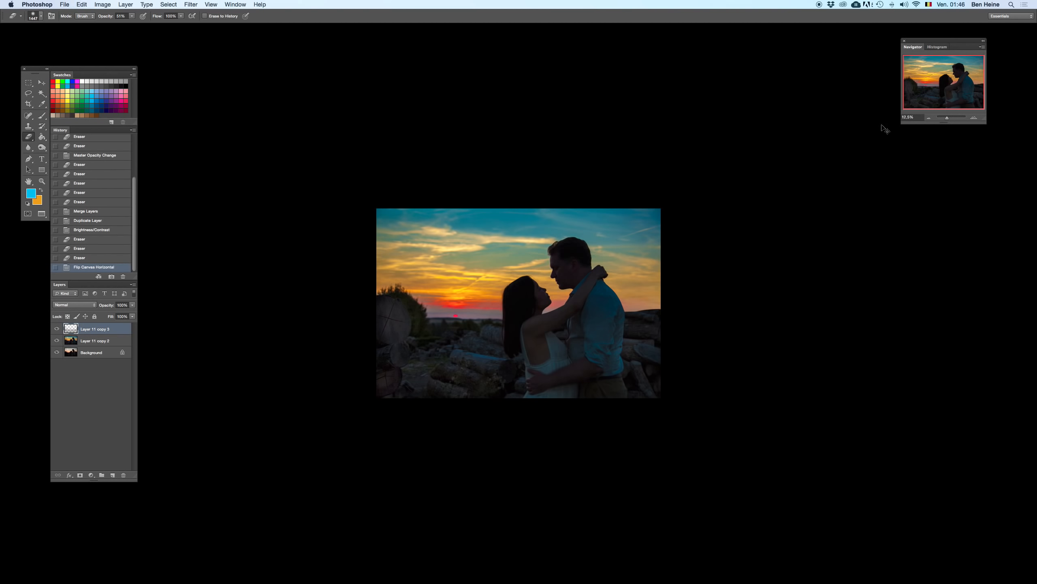
- Set the canvas surround to Medium Gray and view the flipped photo at a reduced size
right_click(824, 154)
click(847, 174)
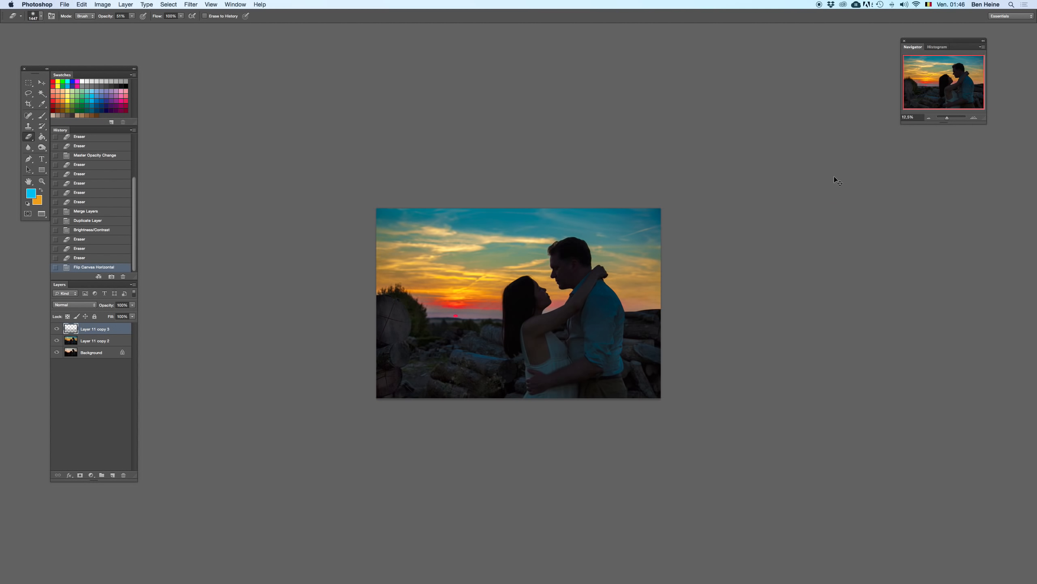
click(928, 118)
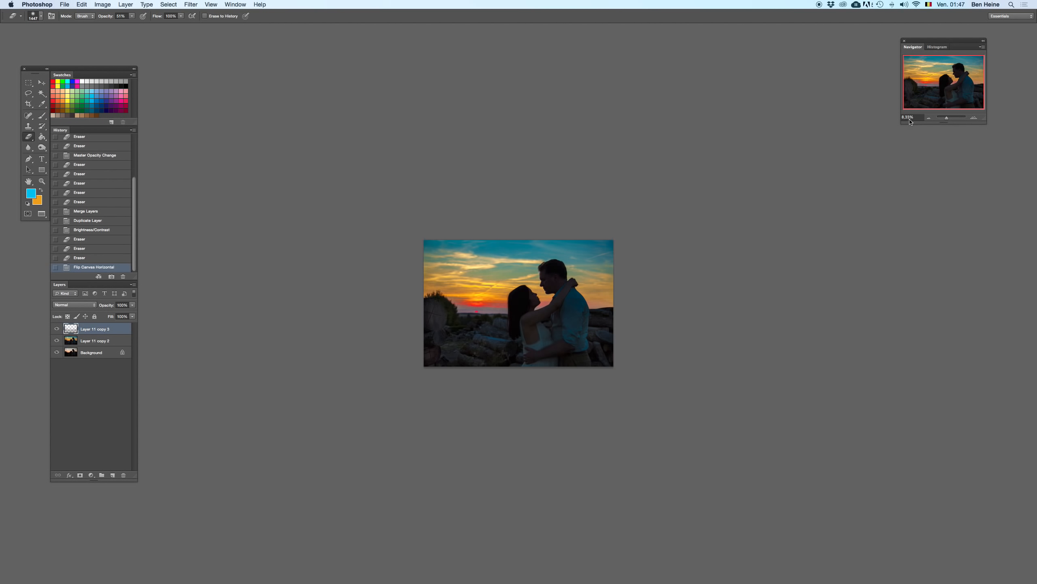
- Compare the flipped photo with Layer 11 copy 3 deleted and restored, ending with the layer restored
click(133, 306)
click(120, 326)
key(BackSpace)
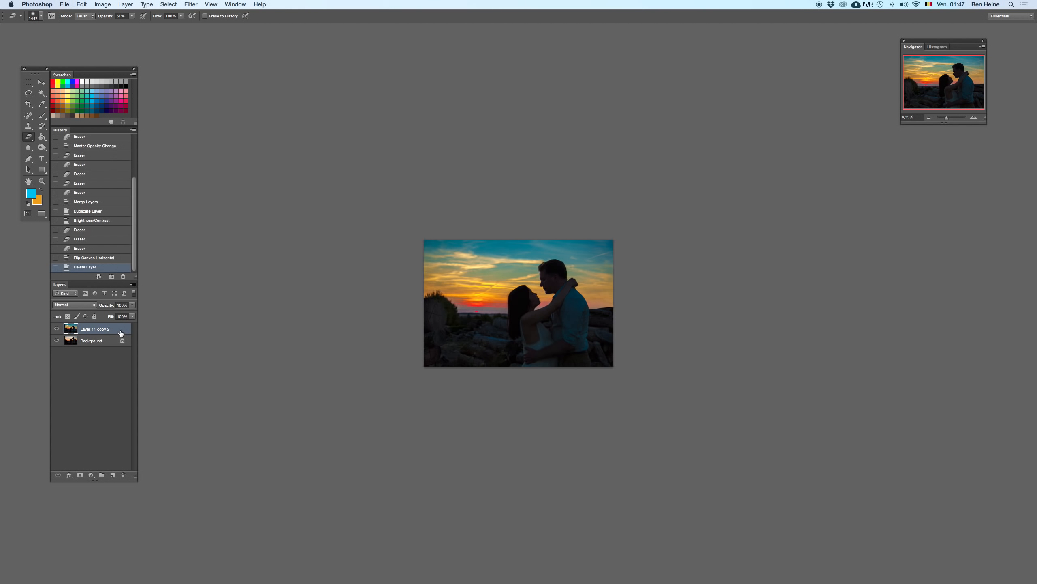
key(super+z)
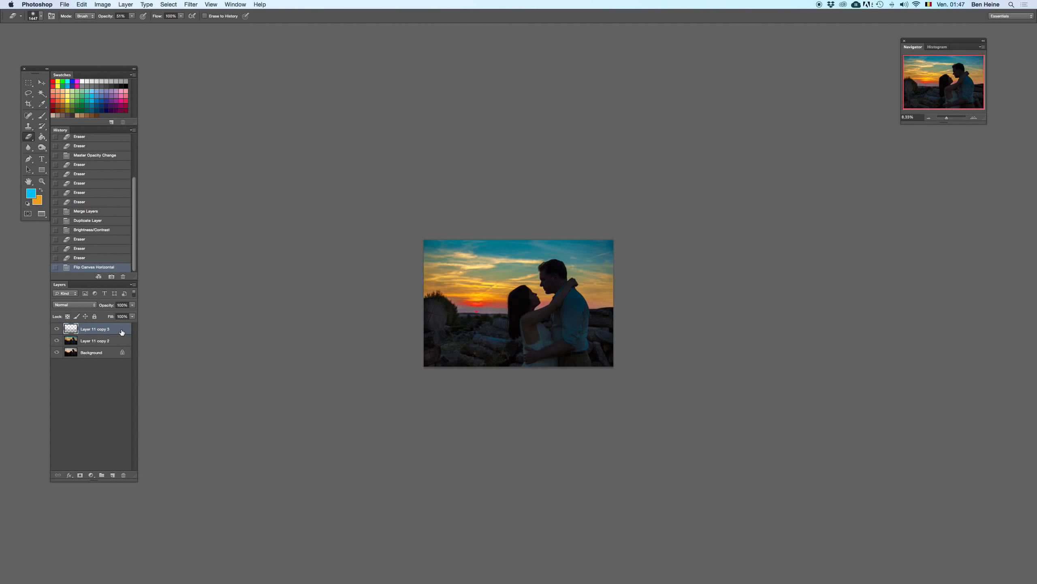
click(975, 117)
key(super+z)
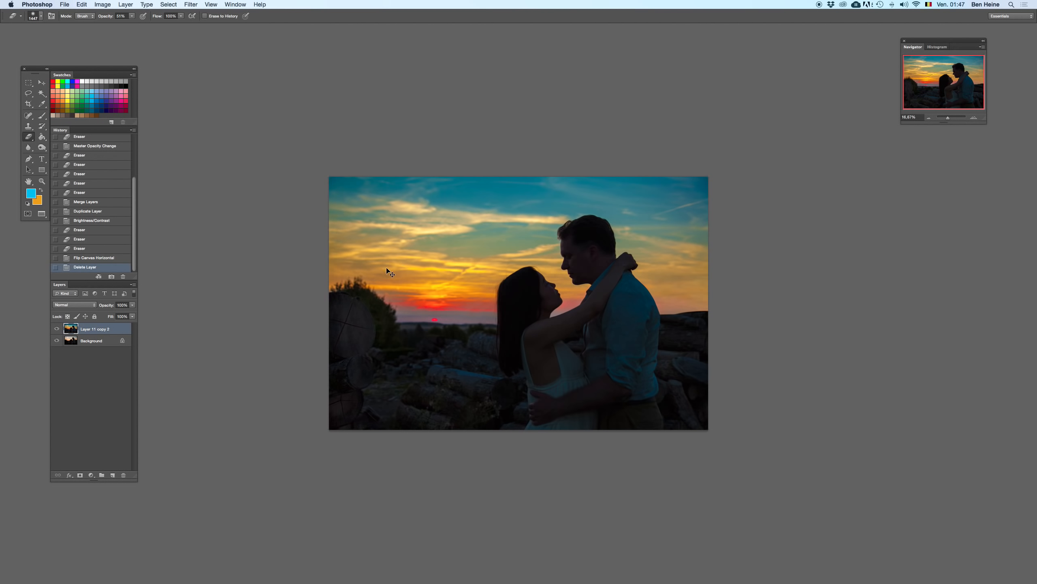
key(super+z)
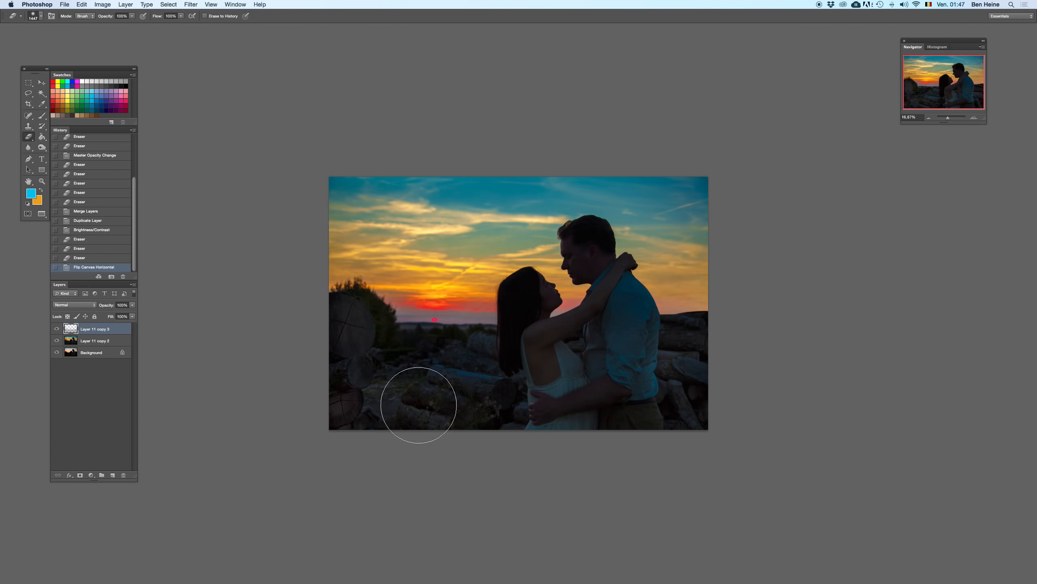
- Erase brightened log areas of Layer 11 copy 3 at 100% eraser opacity and save a history snapshot
drag(713, 347, 702, 359)
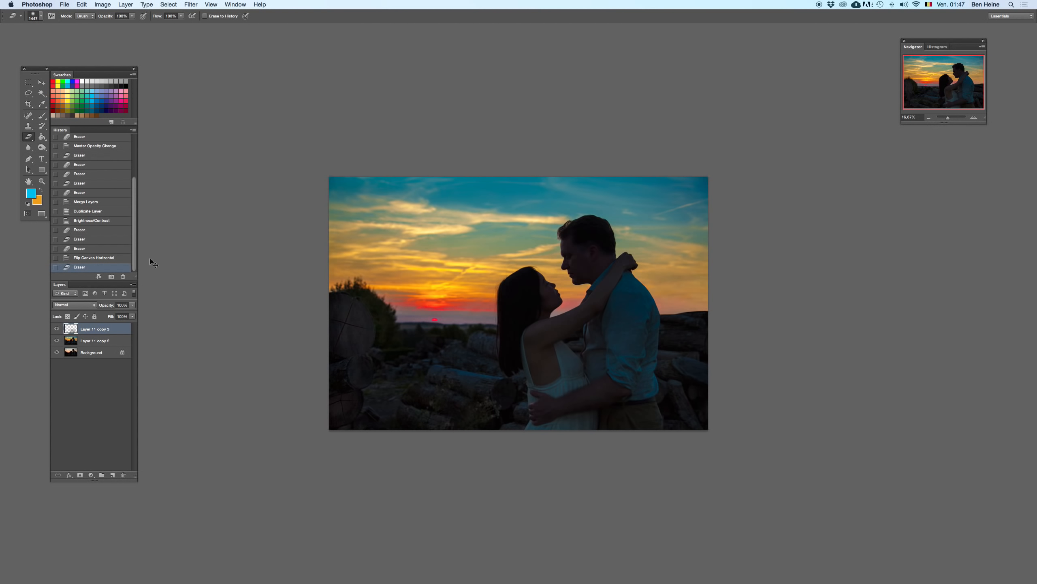
click(111, 277)
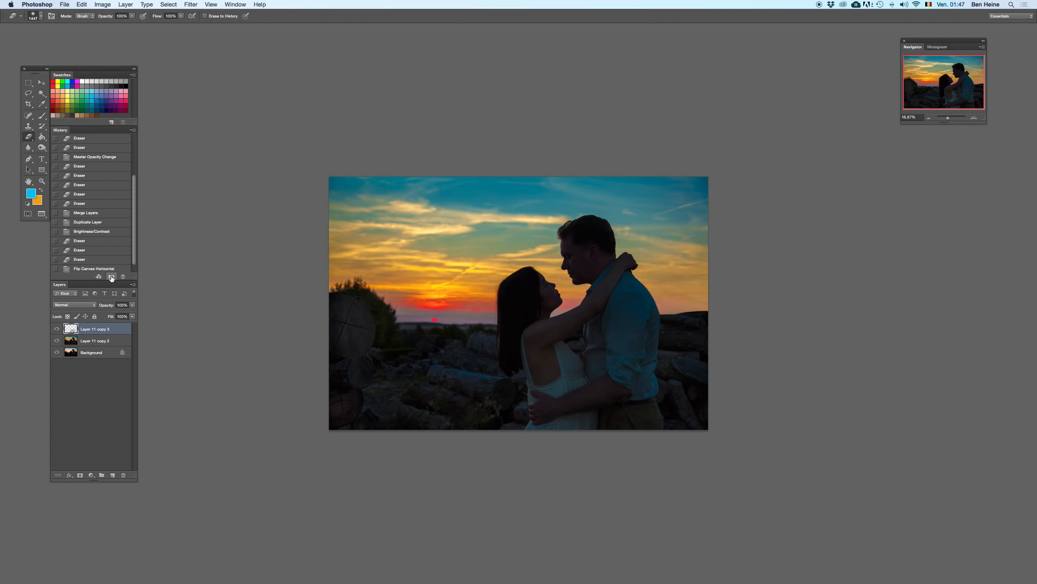
click(929, 117)
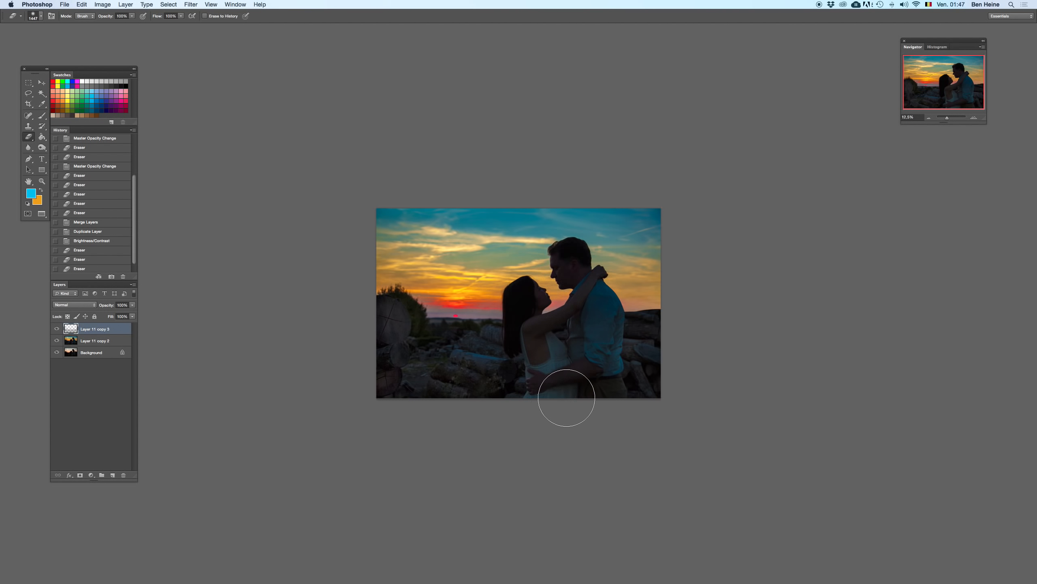
- Erase brightening near the man's forearm and compare the photo with Snapshot 1 at several reduced zoom levels
click(595, 368)
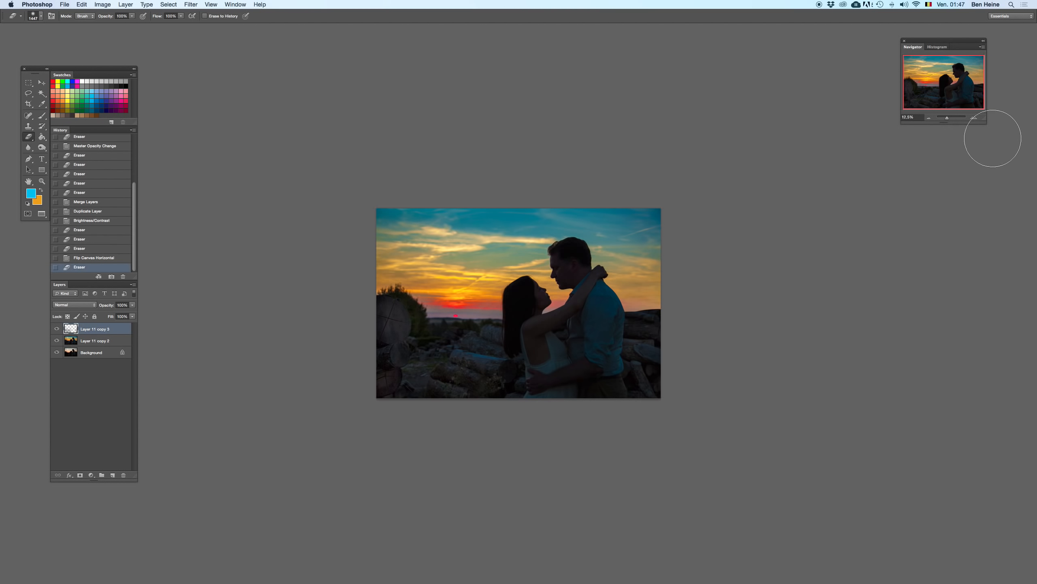
click(929, 118)
scroll(134, 212, up, 10)
click(114, 153)
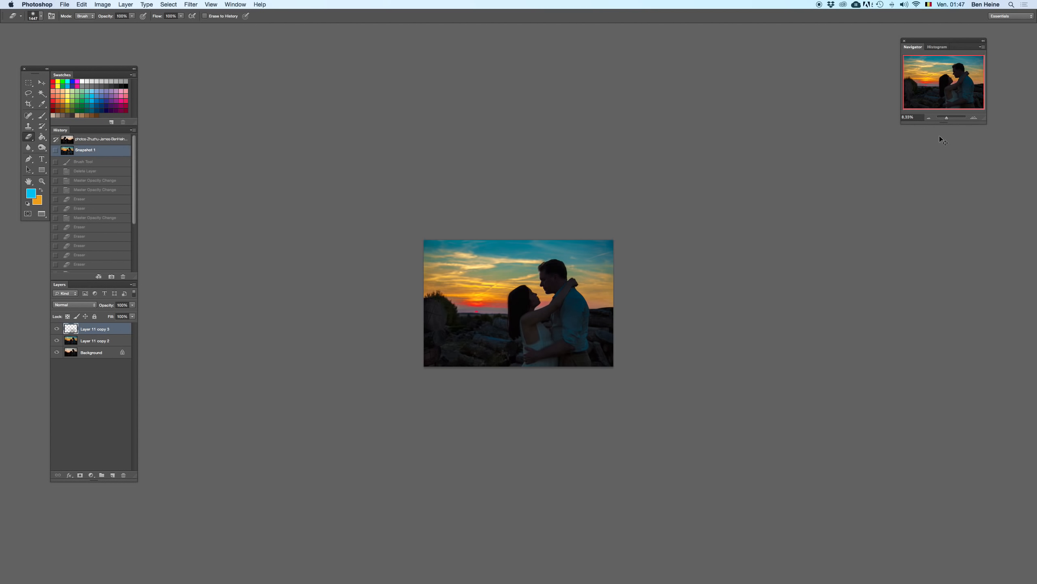
key(super+z)
click(930, 118)
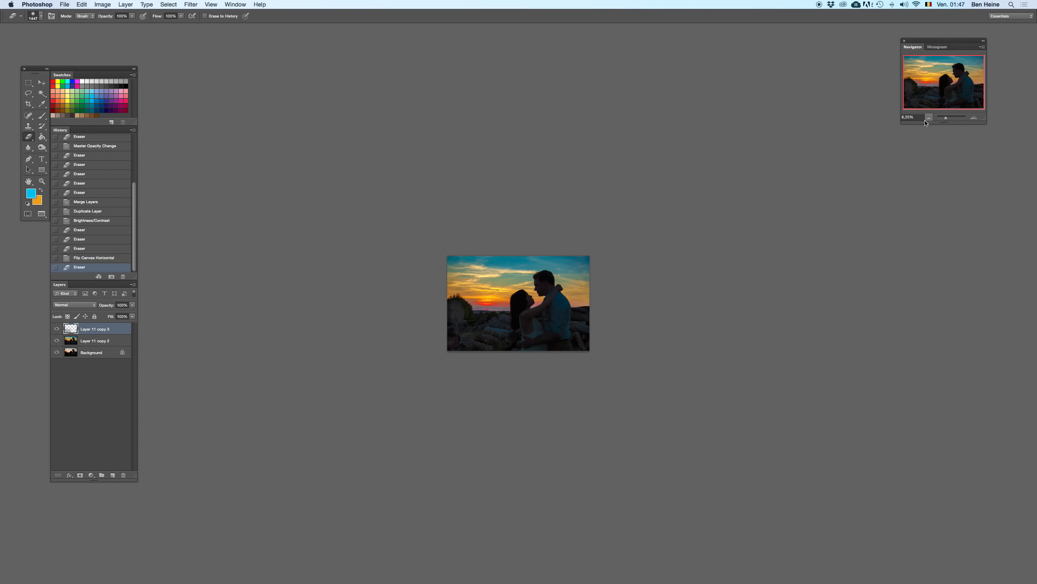
key(super+z)
key(super+z)
key(super+z)
key(super+z)
key(super+z)
key(super+z)
key(super+z)
key(super+z)
key(super+z)
click(974, 116)
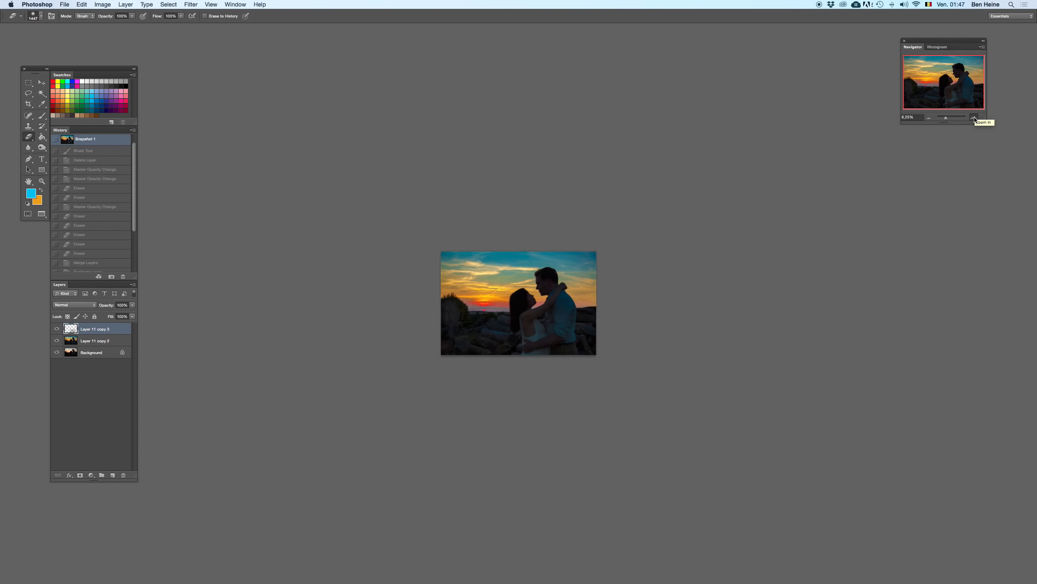
key(super+z)
key(super+z)
key(super+z)
key(super+z)
key(super+z)
key(super+z)
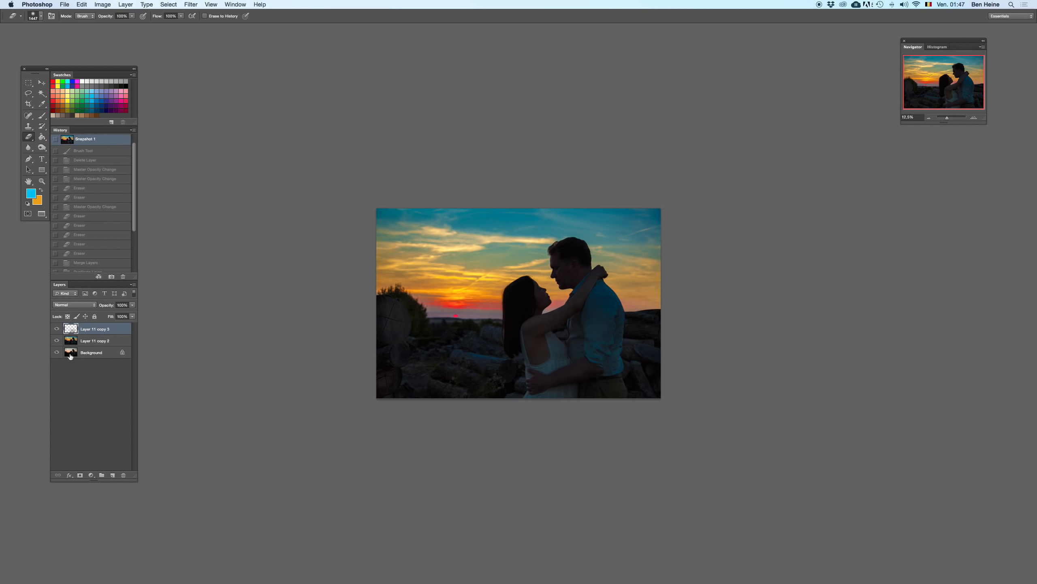
- Return to the Flip Canvas Horizontal history state and erase brightened logs on both sides of the couple at reduced eraser opacity
scroll(102, 229, down, 5)
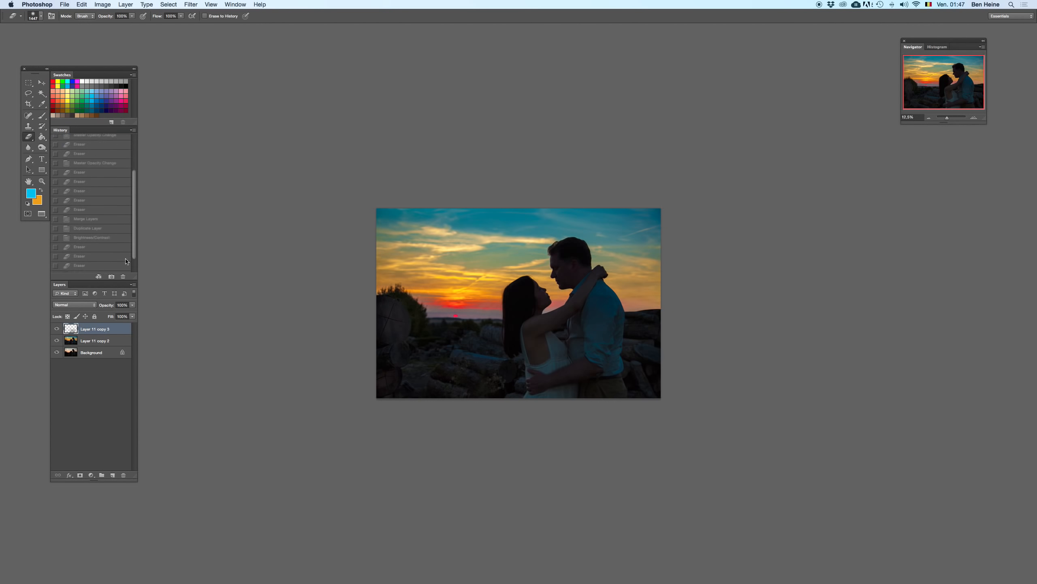
click(104, 258)
key(super+z)
key(super+z)
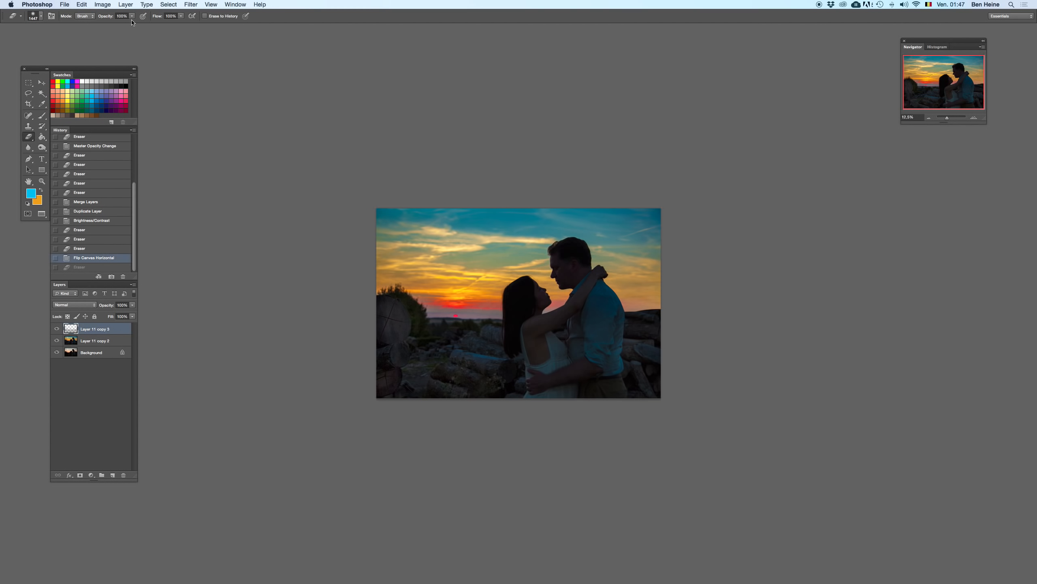
mouse_move(474, 345)
mouse_down()
mouse_move(477, 371)
mouse_move(401, 368)
mouse_move(473, 372)
mouse_move(390, 368)
mouse_move(507, 402)
mouse_up()
drag(626, 340, 636, 366)
- Compare the photo with and without Layer 11 copy 3, ending with the layer restored
key(super+e)
key(super+z)
key(super+z)
key(super+z)
key(super+z)
key(super+z)
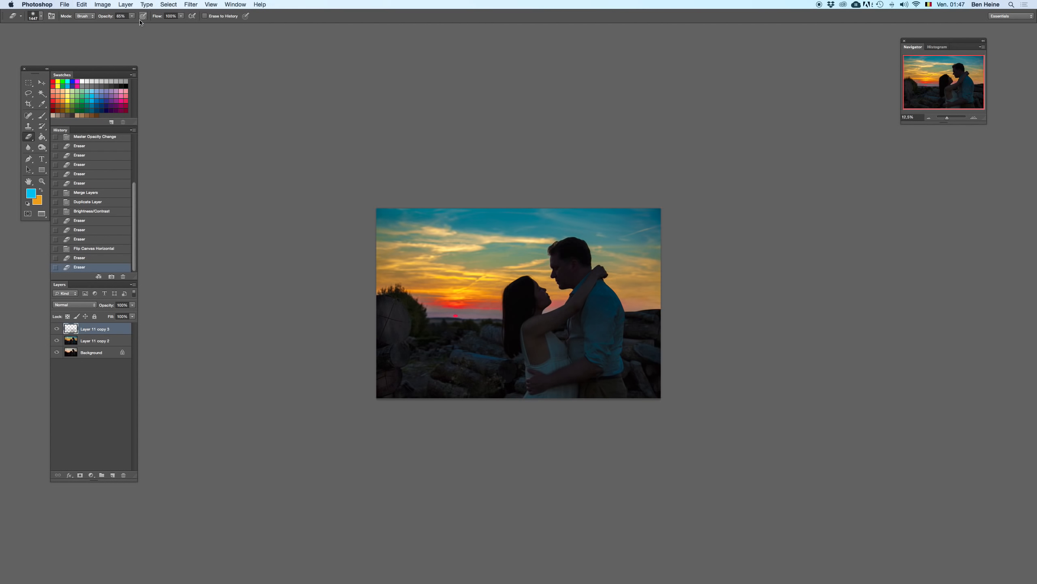
- Erase more of Layer 11 copy 3 at 100% eraser opacity and check the photo with the layer removed and restored
drag(133, 23, 149, 23)
click(539, 192)
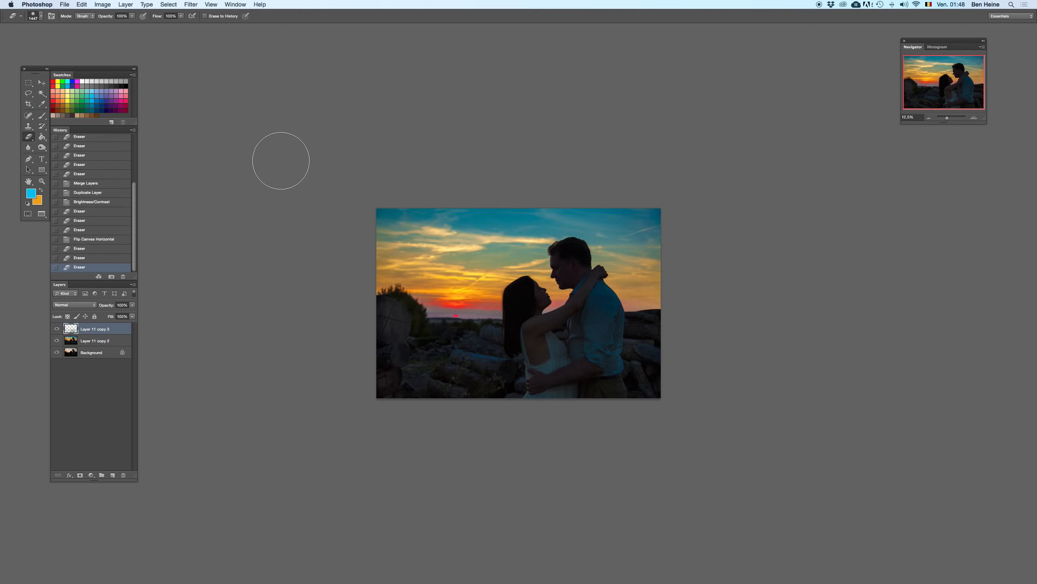
click(975, 118)
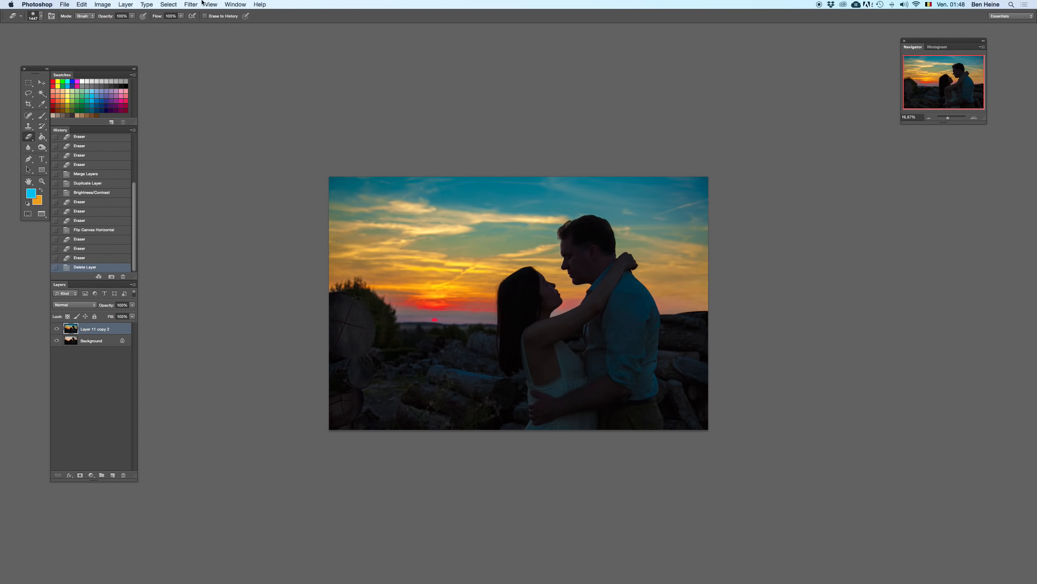
key(super+e)
drag(553, 377, 610, 358)
key(super+z)
- Lower the eraser opacity and lightly erase over the man's shirt, comparing the photo with the layer removed and restored
click(134, 16)
mouse_move(620, 339)
mouse_down()
mouse_move(609, 354)
mouse_move(610, 339)
mouse_up()
mouse_move(609, 339)
mouse_down()
mouse_move(633, 364)
mouse_move(600, 376)
mouse_move(563, 348)
mouse_move(572, 351)
mouse_up()
key(super+e)
key(super+z)
key(super+z)
key(super+z)
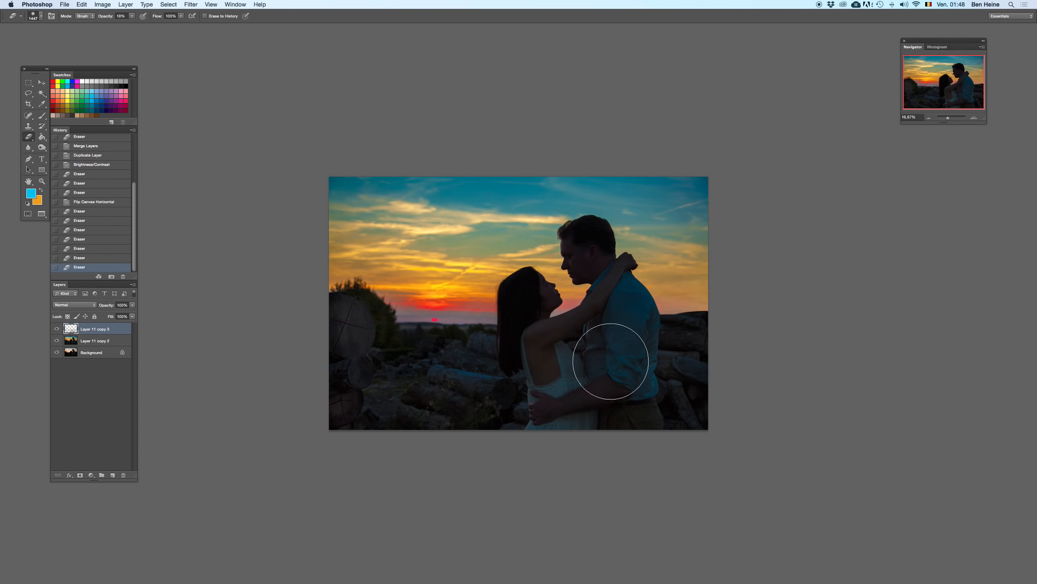
- Lightly erase the brightening over the woman's hair and dress, comparing the photo with the layer removed and restored
drag(533, 274, 525, 292)
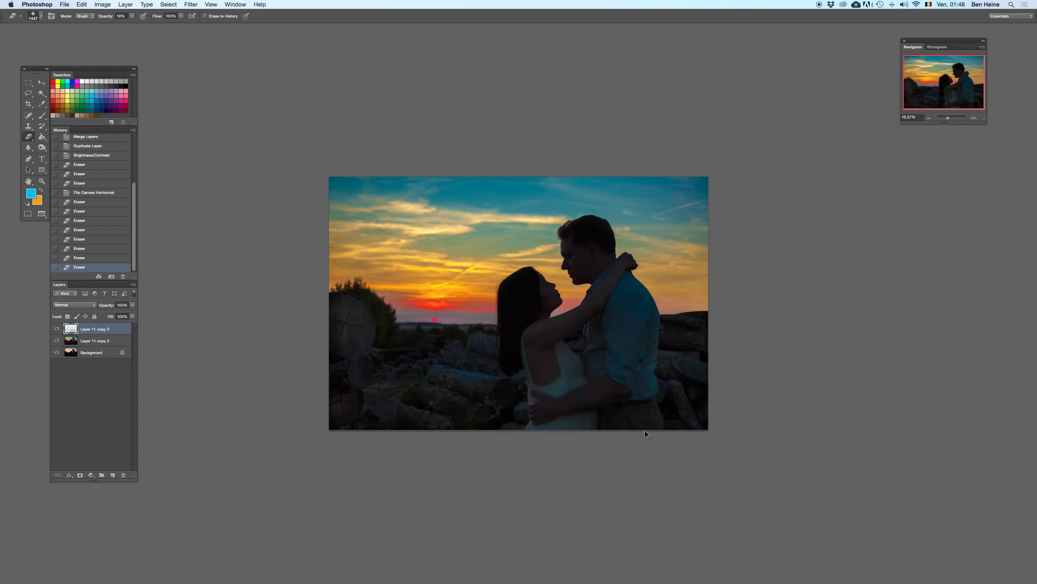
click(568, 389)
key(BackSpace)
key(super+z)
key(super+z)
key(super+z)
key(super+z)
key(super+z)
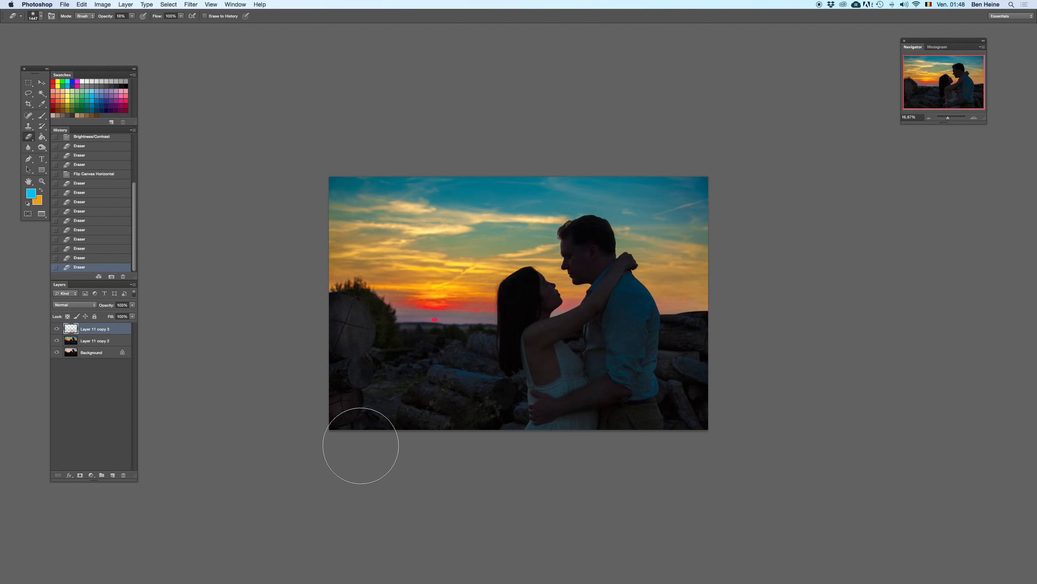
- Lightly erase around the bush and horizon on Layer 11 copy 3, finishing with a smaller eraser brush
key(F2)
drag(416, 278, 381, 326)
click(380, 324)
click(380, 324)
right_click(423, 323)
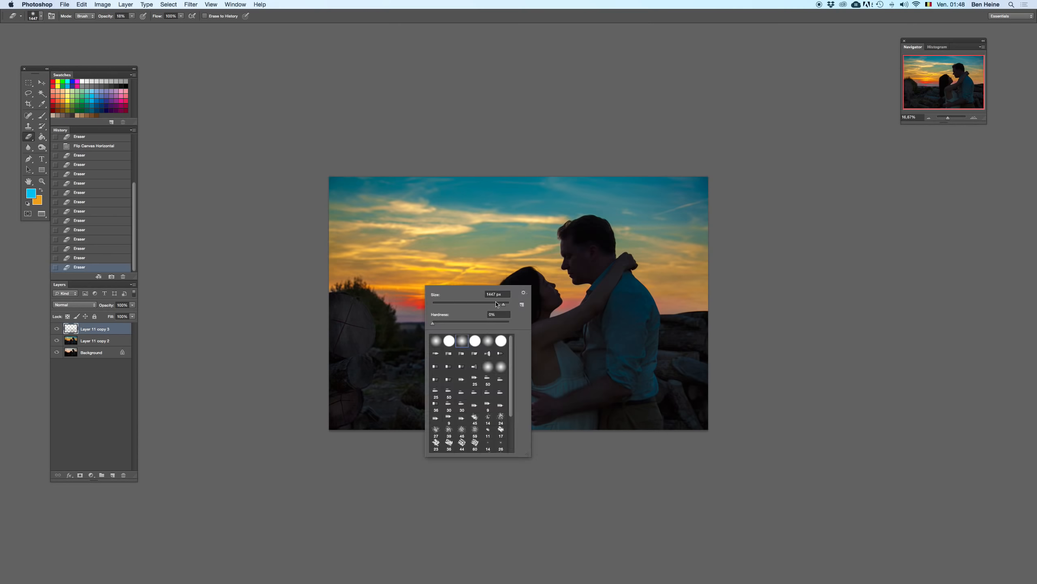
click(388, 319)
- Merge Layer 11 copy 3 with Layer 11 copy 2
shift+click(112, 343)
right_click(112, 343)
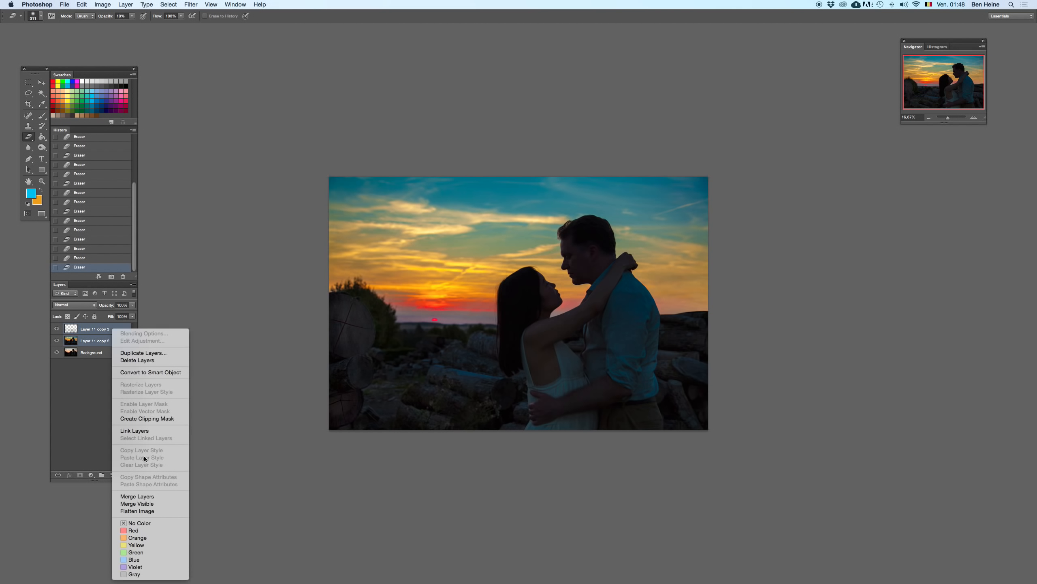
click(148, 497)
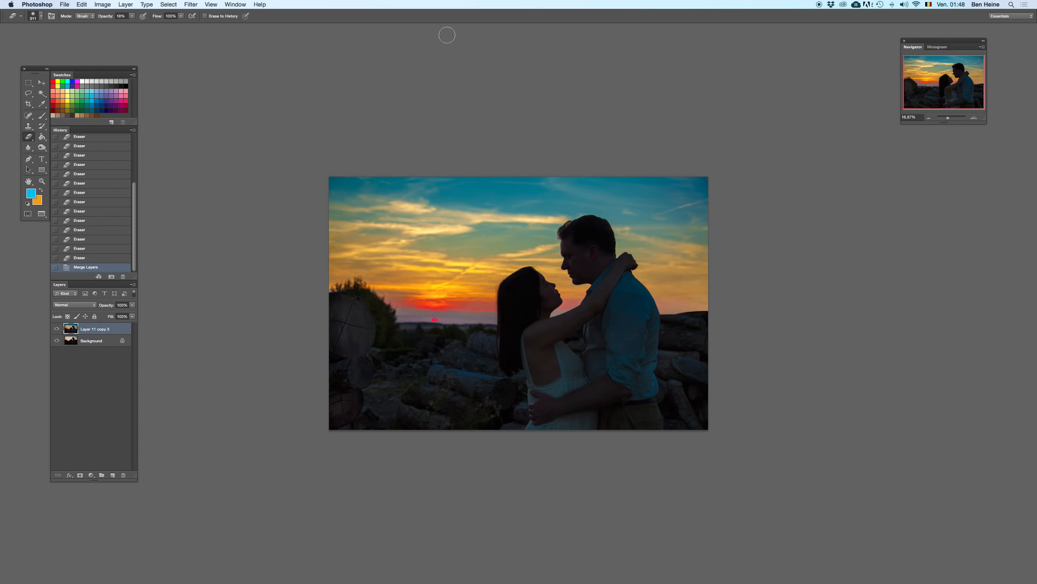
- Flip the canvas horizontally back to its original orientation
click(102, 4)
mouse_move(132, 88)
click(206, 138)
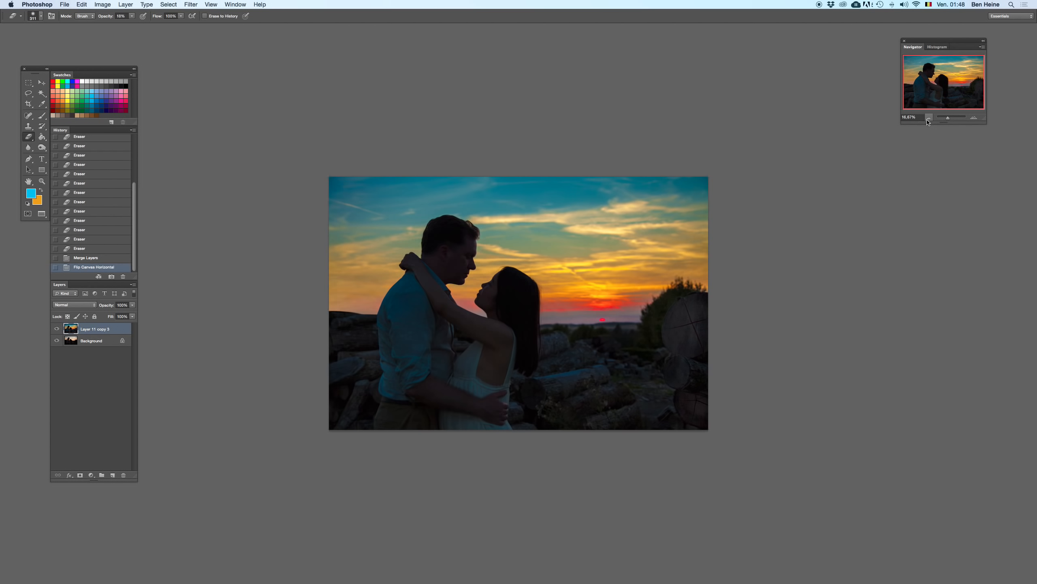
- Compare the merged retouching with the original Background photo by deleting and restoring the merged layer at different zoom levels
click(929, 117)
key(super+z)
key(super+z)
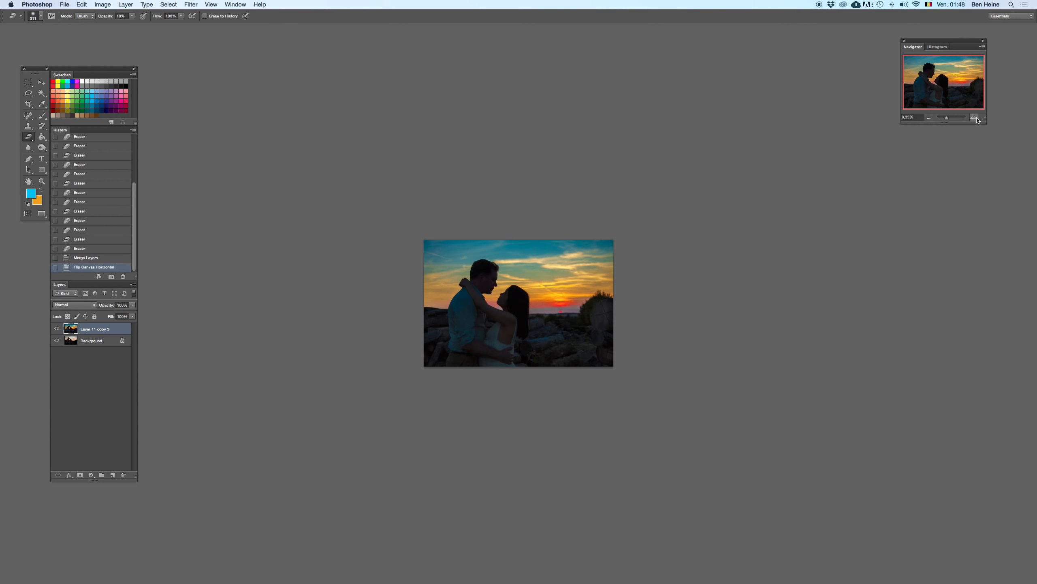
click(978, 119)
key(BackSpace)
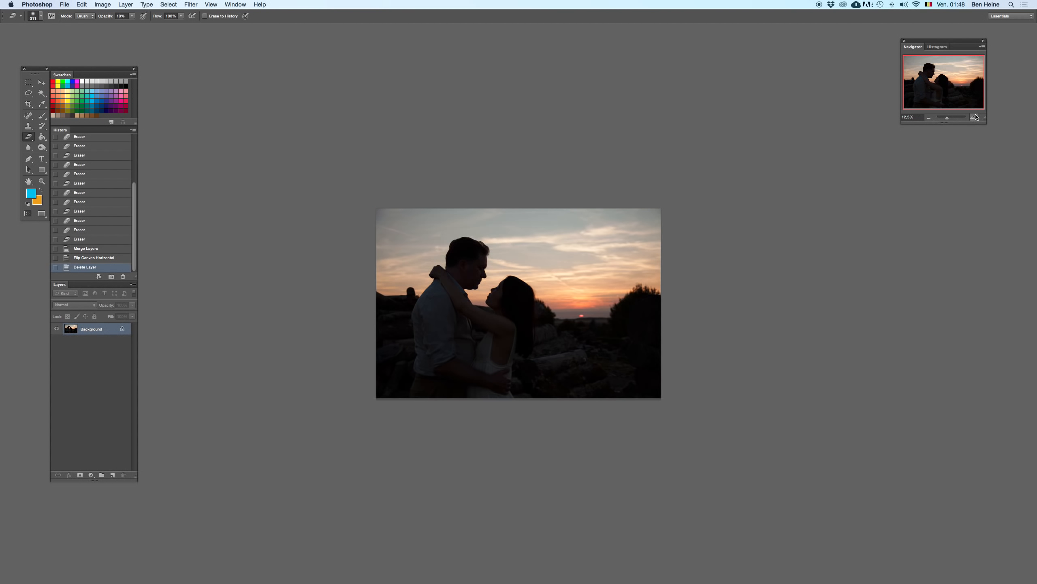
click(976, 118)
key(super+z)
key(super+z)
key(super+z)
key(super+z)
key(super+z)
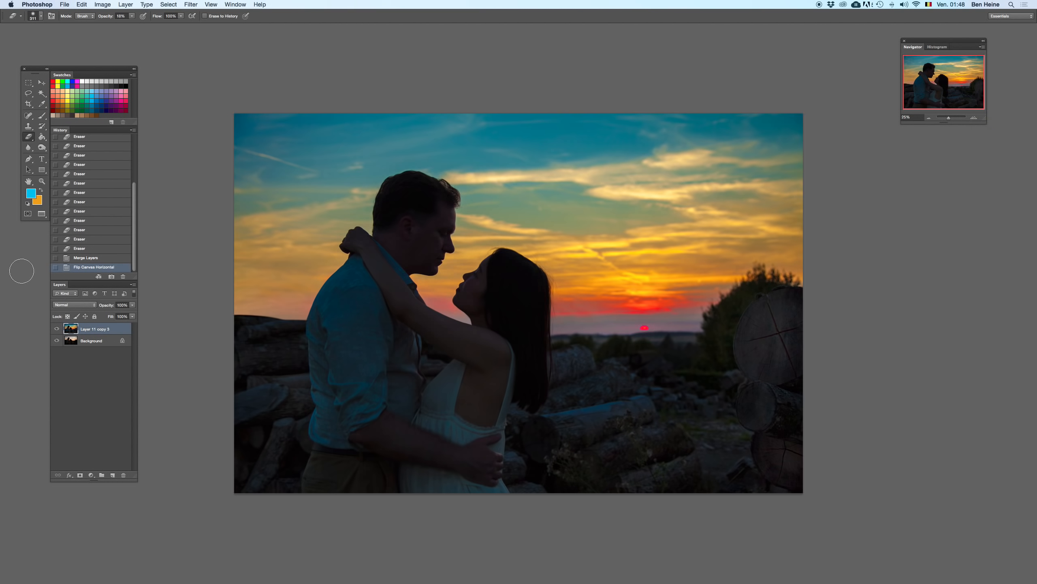
- Duplicate the merged layer and try a Hue/Saturation adjustment with Saturation at +32
drag(102, 329, 111, 475)
key(super+u)
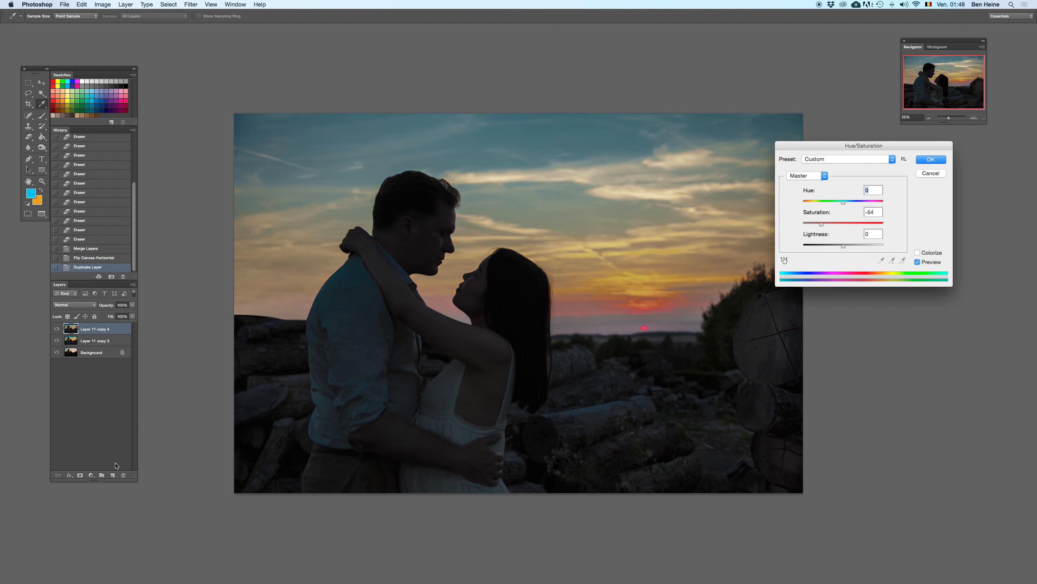
click(849, 159)
click(854, 65)
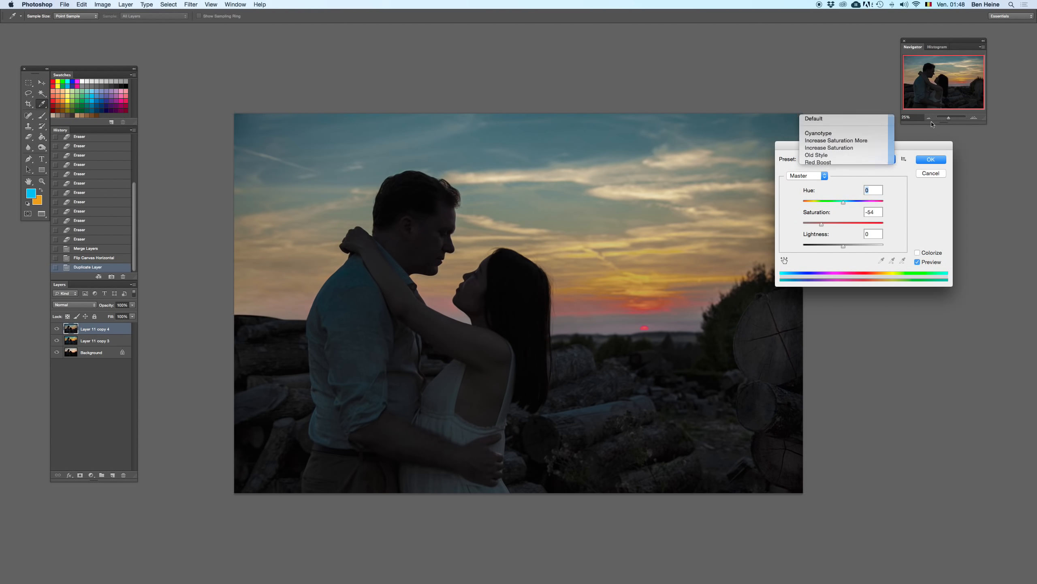
drag(904, 147, 957, 174)
click(911, 250)
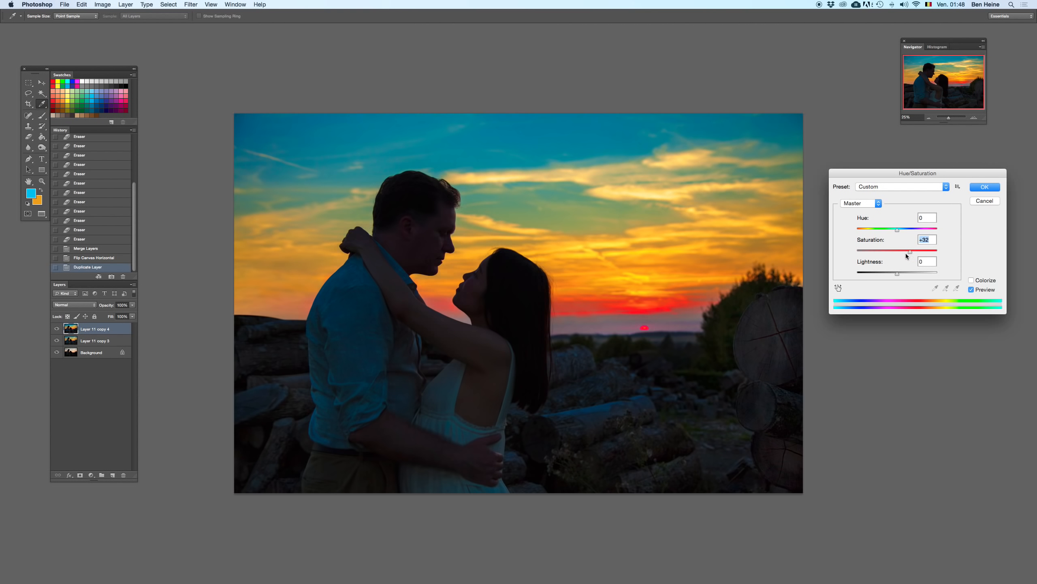
- Compare the saturation boost on and off and examine the woman's hair edges against the sky up close
key(p)
key(p)
key(p)
key(p)
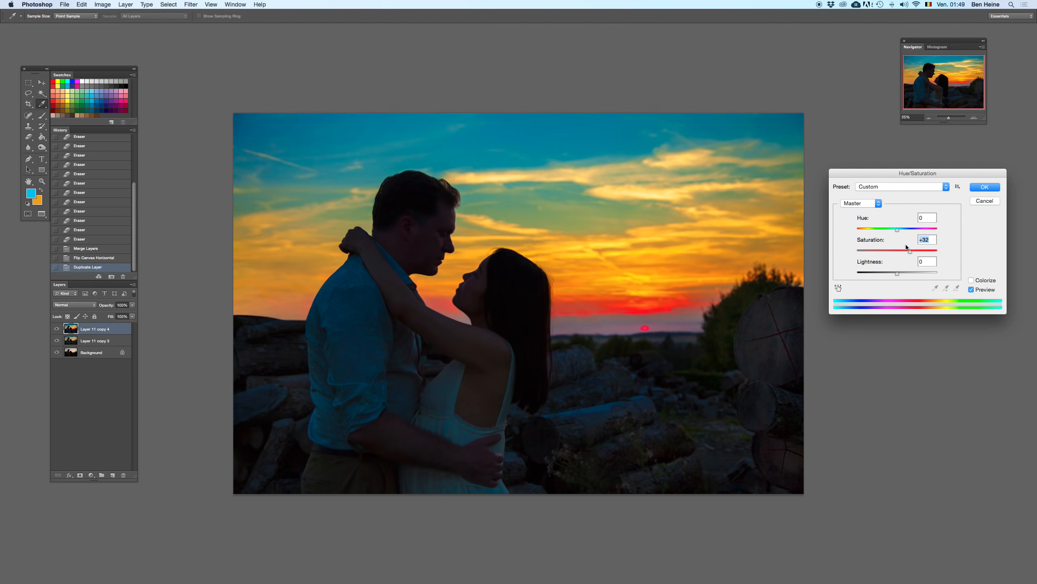
key(super+plus)
key(super+plus)
key(super+plus)
key(super+plus)
drag(686, 127, 538, 233)
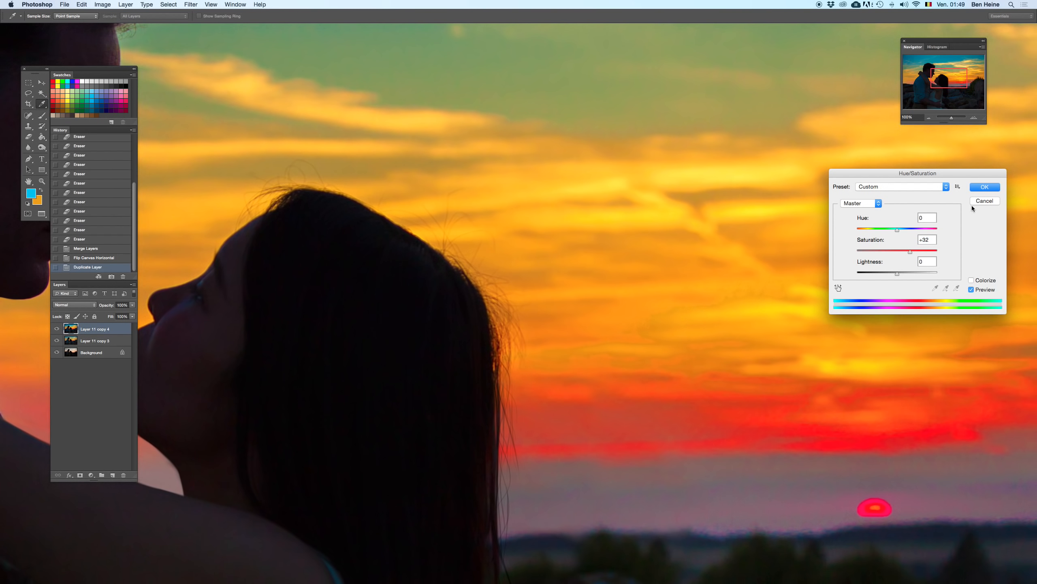
key(super+plus)
key(super+plus)
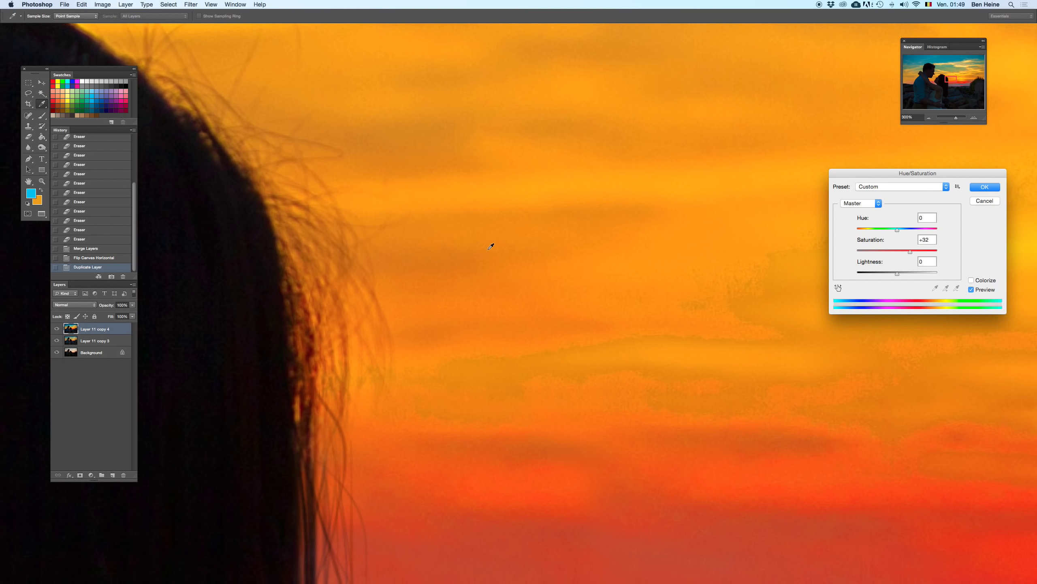
key(super+z)
key(super+z)
key(super+minus)
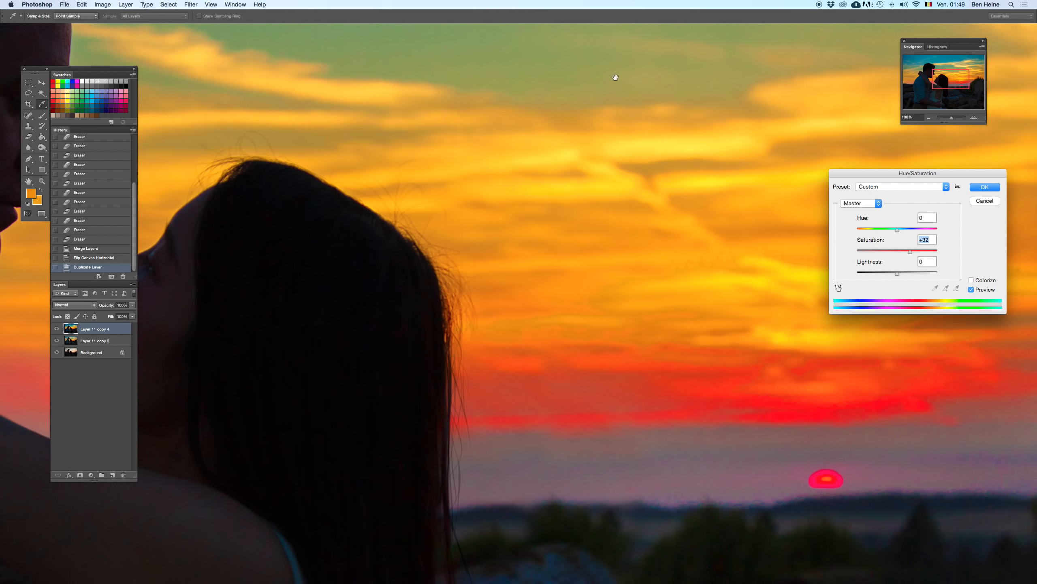
- Examine the saturated sky and the area around the man's head at 100% zoom
scroll(570, 225, up, 15)
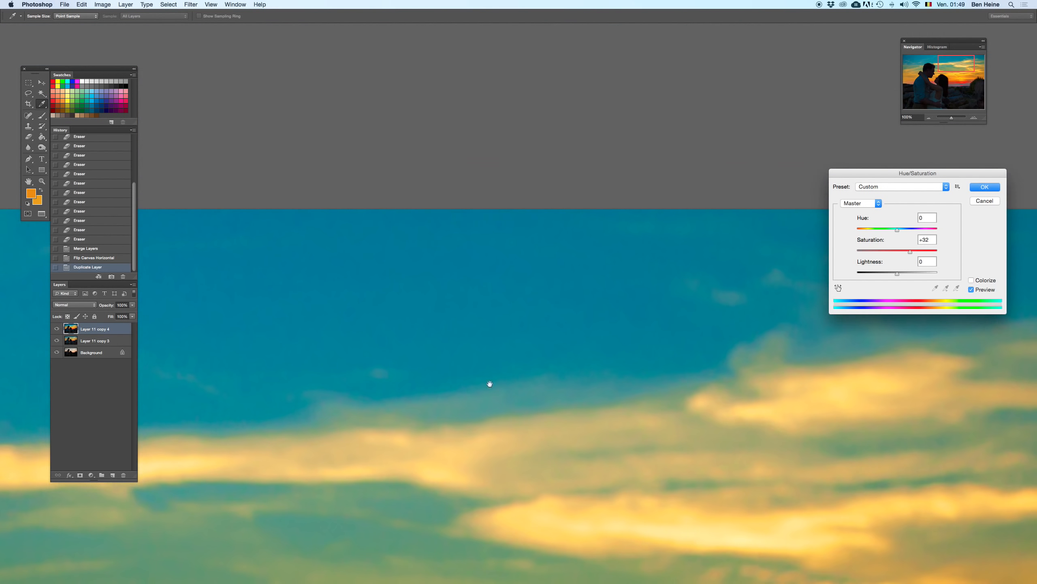
drag(489, 383, 831, 345)
drag(498, 329, 493, 189)
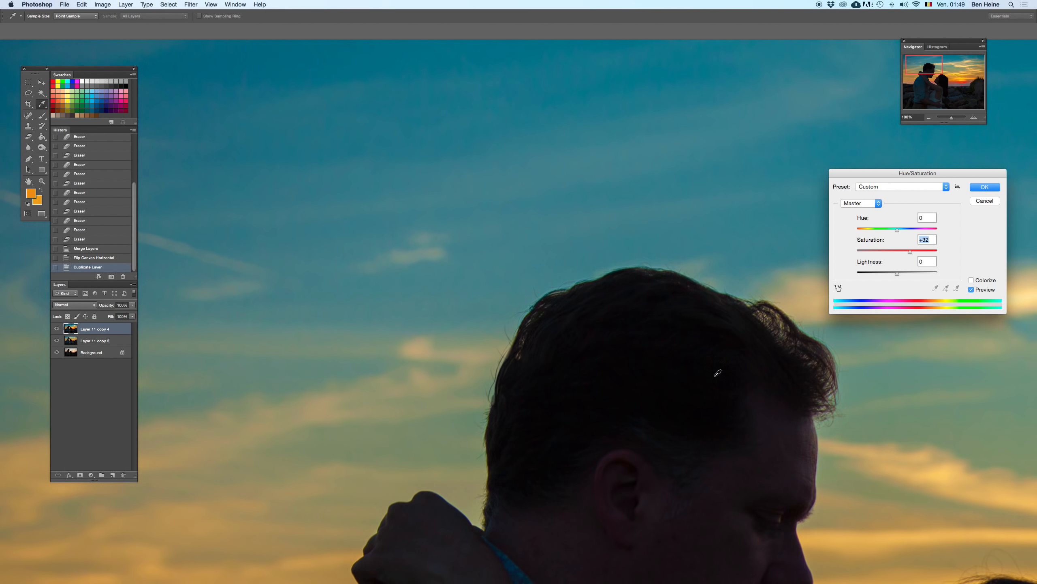
drag(705, 335, 412, 106)
drag(776, 454, 382, 252)
drag(566, 300, 483, 315)
- Compare alternative saturation amounts and set Saturation to +24
drag(910, 251, 900, 251)
drag(903, 250, 910, 251)
key(super+z)
key(super+z)
key(super+z)
click(906, 250)
- Compare Saturation +24 with 0 across the clouds, the couple's faces, the sun and the whole photo
drag(600, 259, 415, 297)
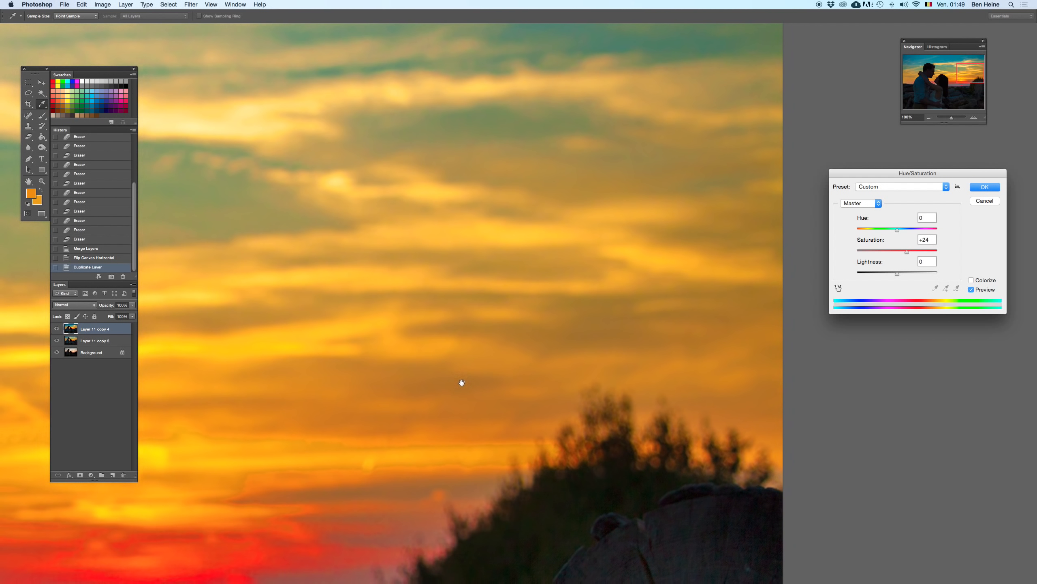
drag(461, 382, 534, 403)
key(super+z)
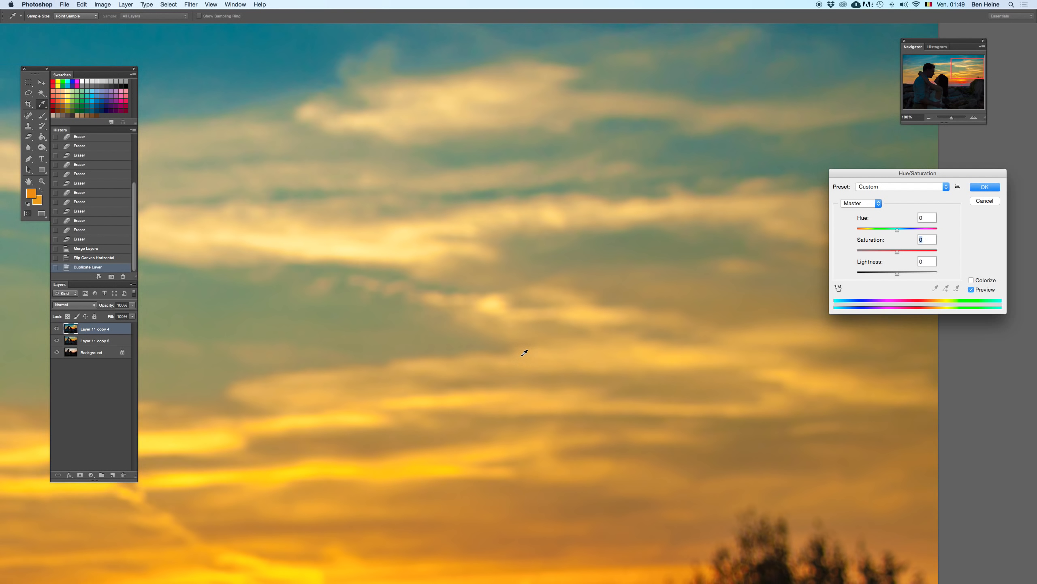
drag(500, 363, 420, 329)
key(super+z)
drag(464, 294, 483, 318)
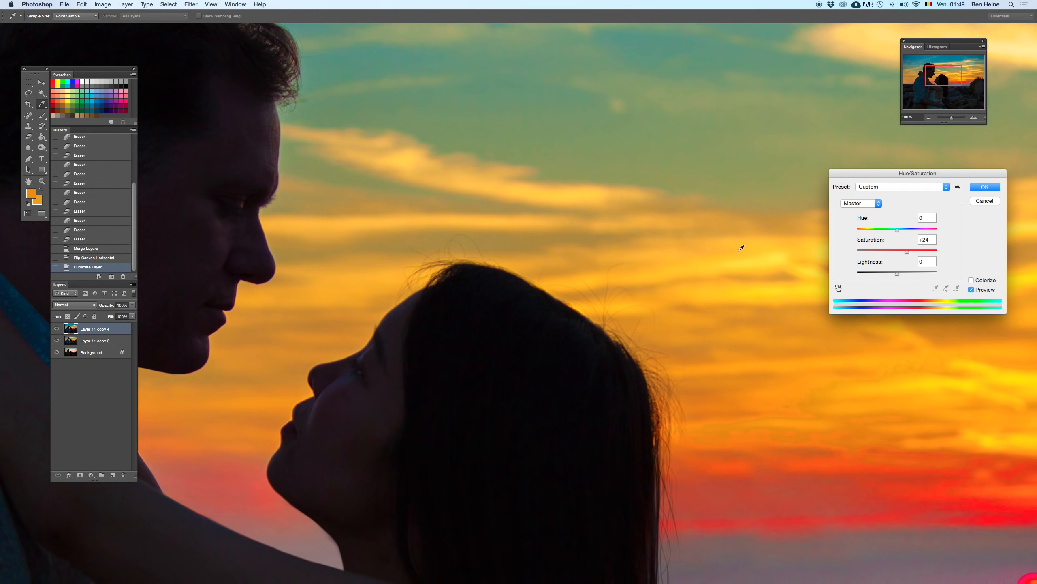
drag(678, 303, 482, 229)
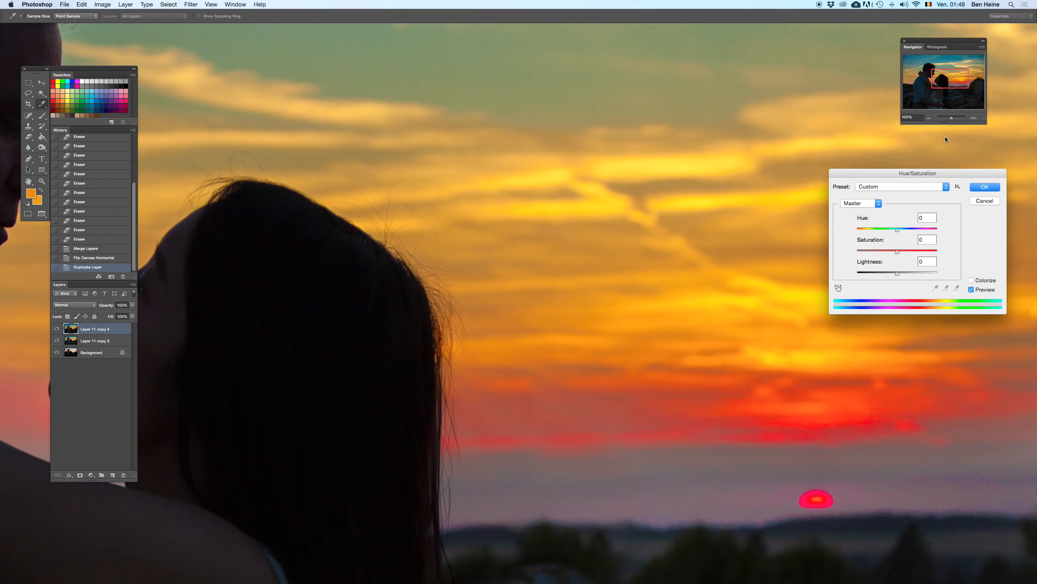
key(super+z)
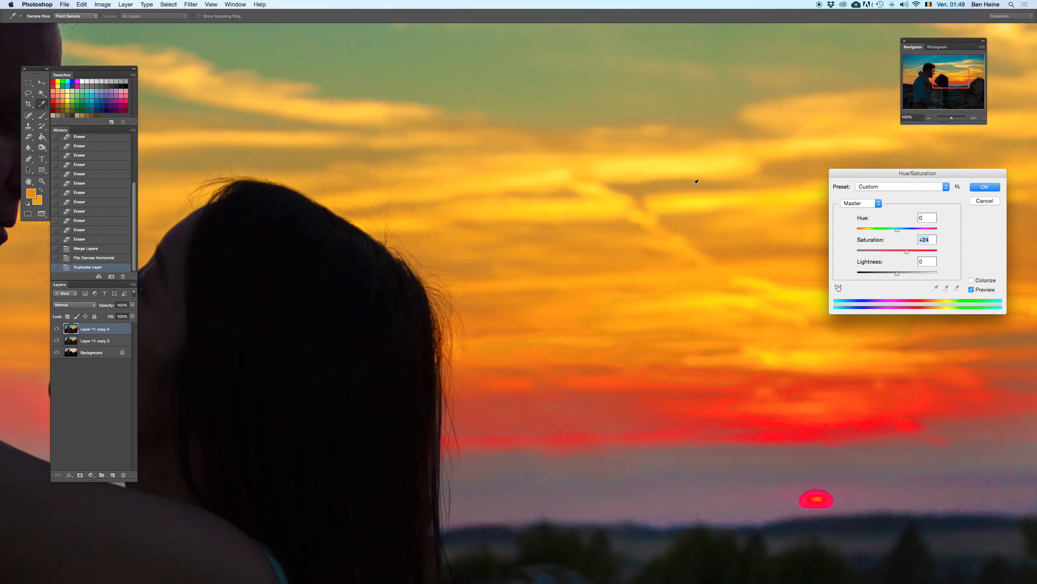
key(super+minus)
key(super+minus)
key(super+minus)
key(super+minus)
key(super+minus)
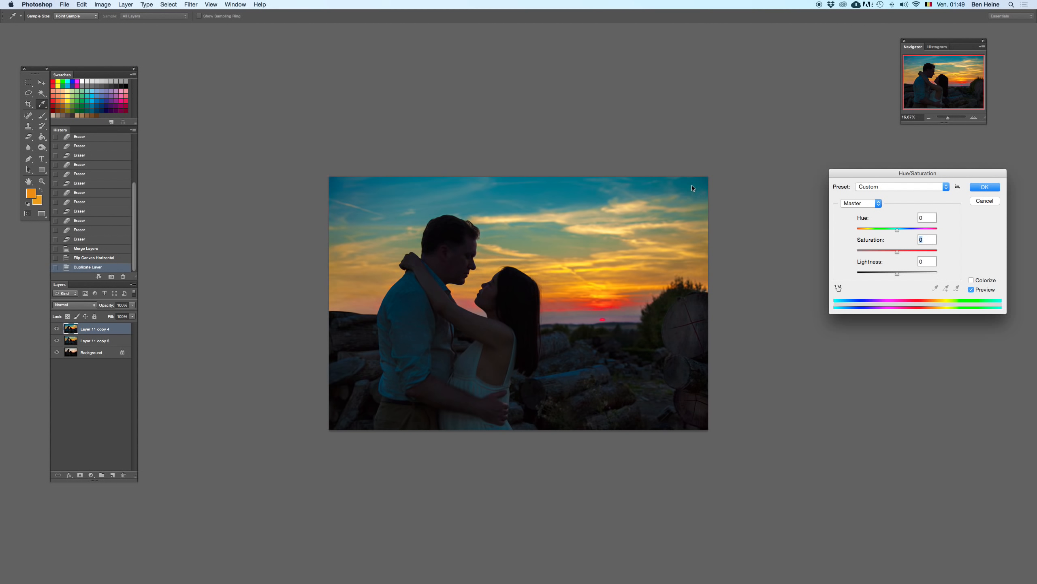
- Compare the whole photo with and without the saturation boost
key(super+z)
key(super+z)
key(super+z)
key(super+z)
key(super+z)
key(super+z)
key(super+z)
key(super+z)
key(super+z)
key(super+z)
- Examine the couple's faces, the woman's hair edge and the setting sun up close with the saturation boost on and off
key(super+plus)
key(super+plus)
key(super+plus)
key(super+plus)
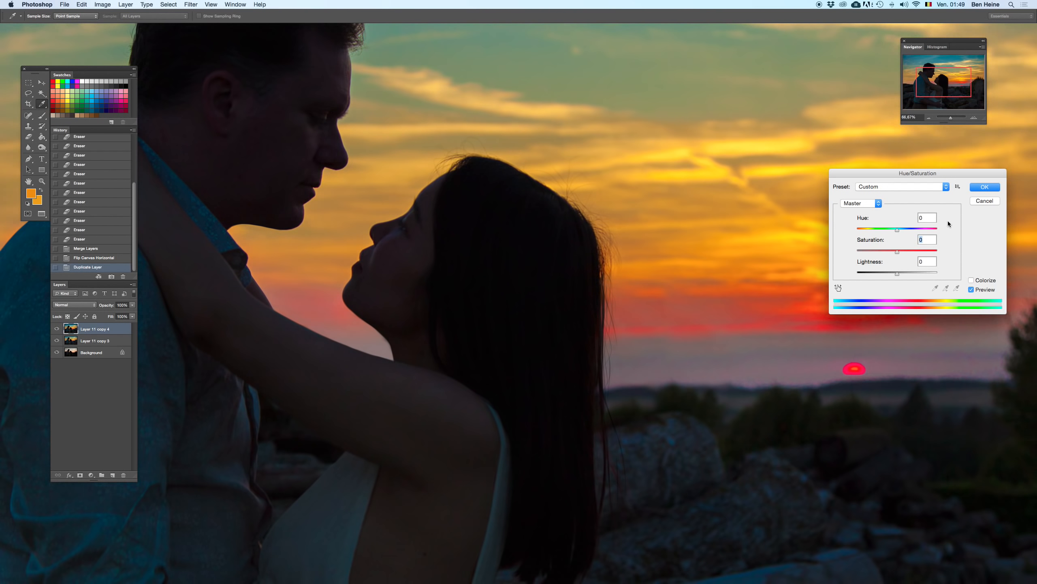
drag(568, 209, 435, 266)
key(super+plus)
key(super+z)
- Try raising the saturation of only the Yellows to +49, and undo it
click(861, 203)
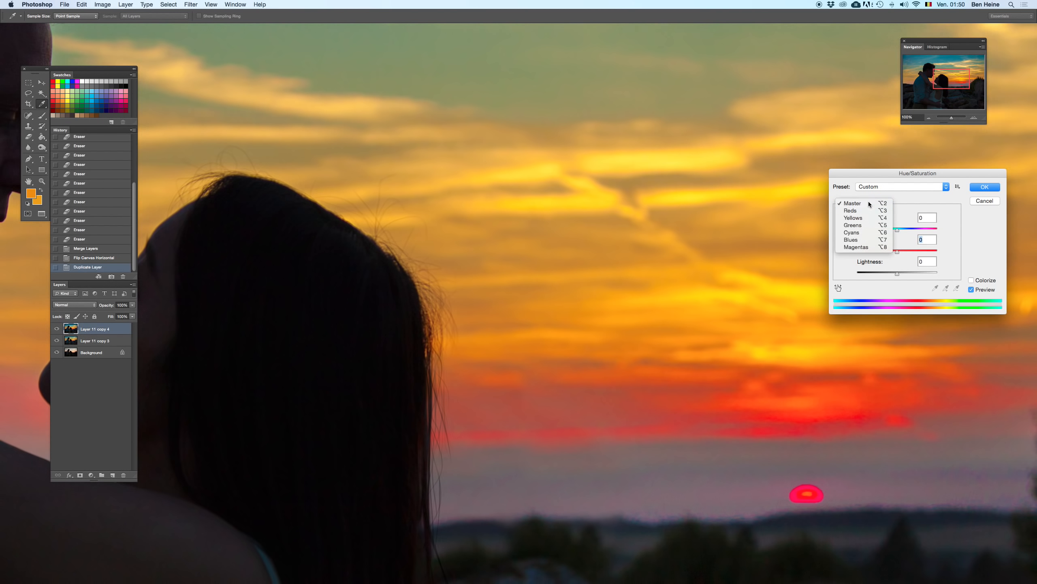
click(858, 222)
click(918, 251)
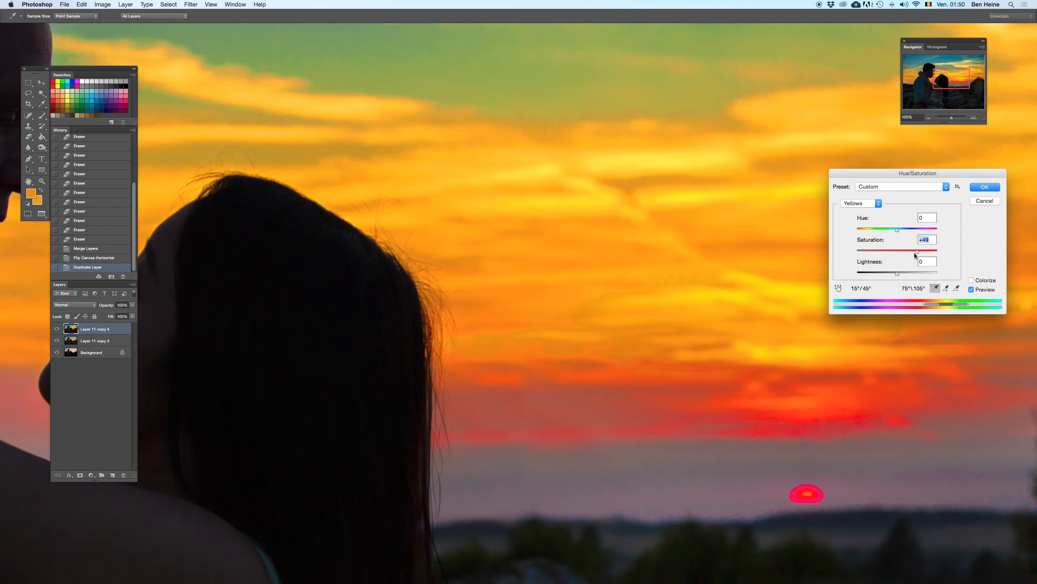
key(super+z)
- Try raising the saturation of the Blues to +75 and of the Cyans separately, undoing each change
click(867, 203)
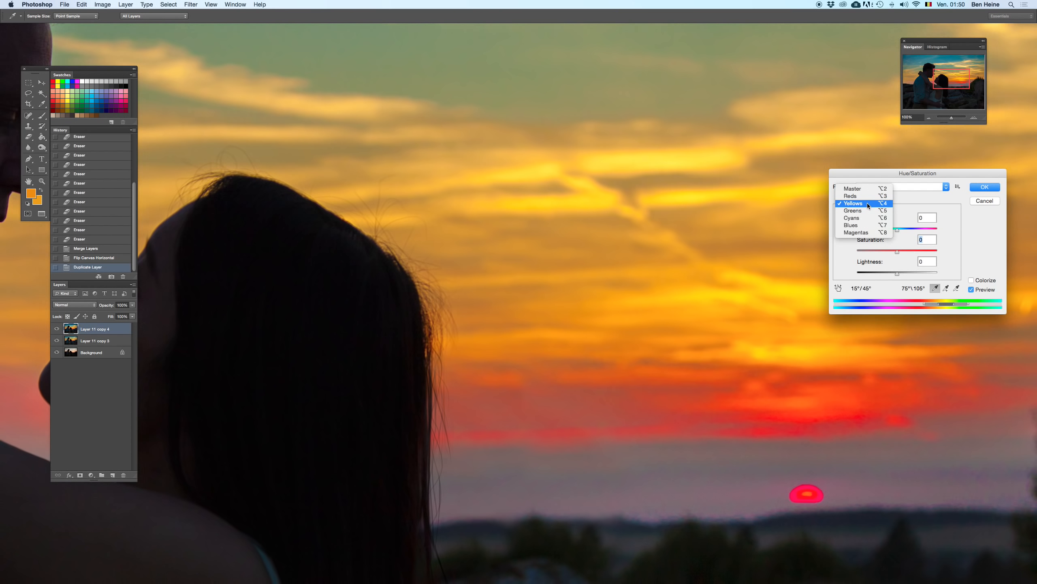
click(858, 225)
click(919, 251)
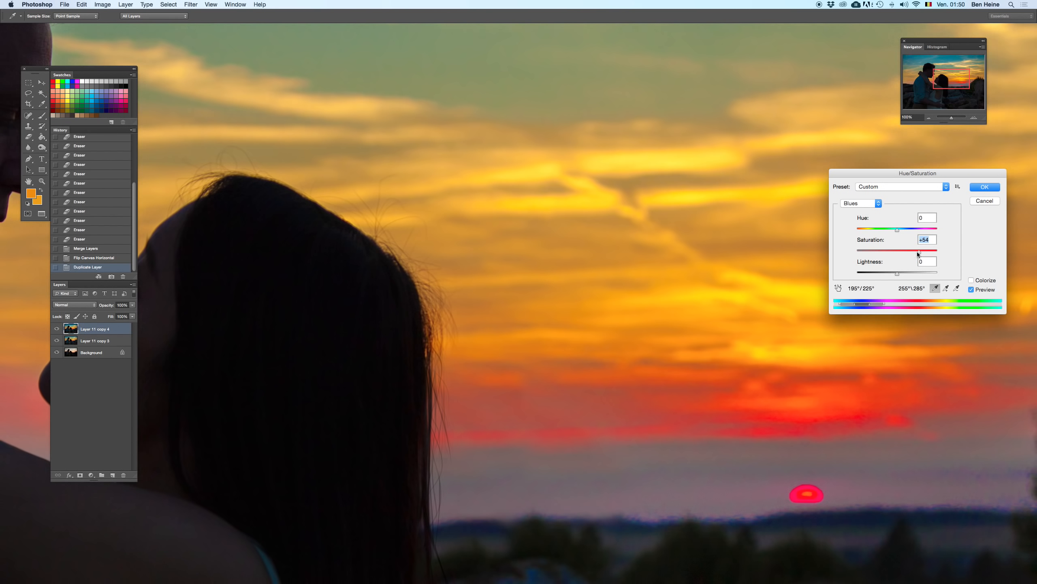
key(super+z)
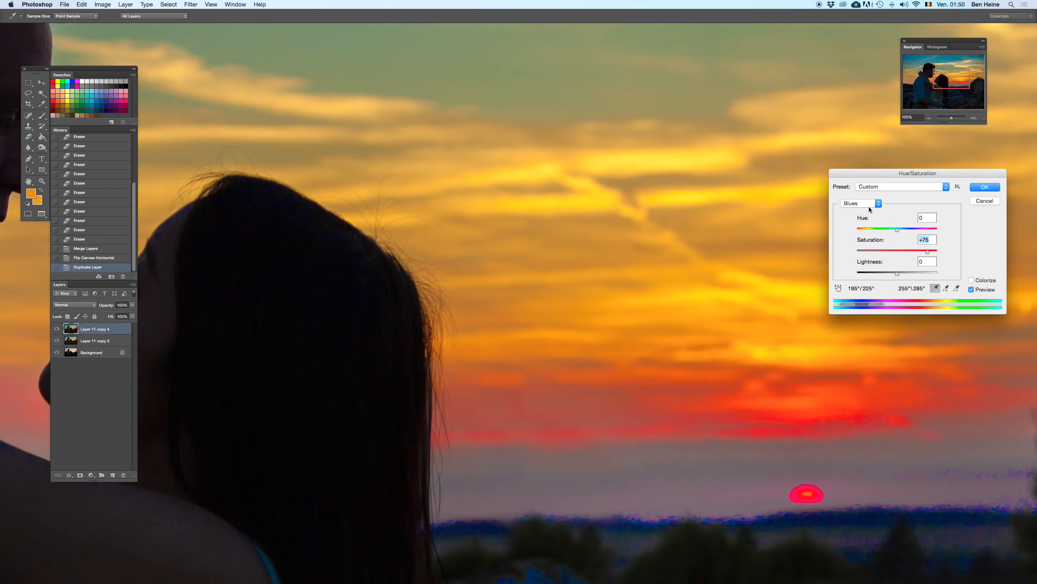
click(869, 203)
click(868, 196)
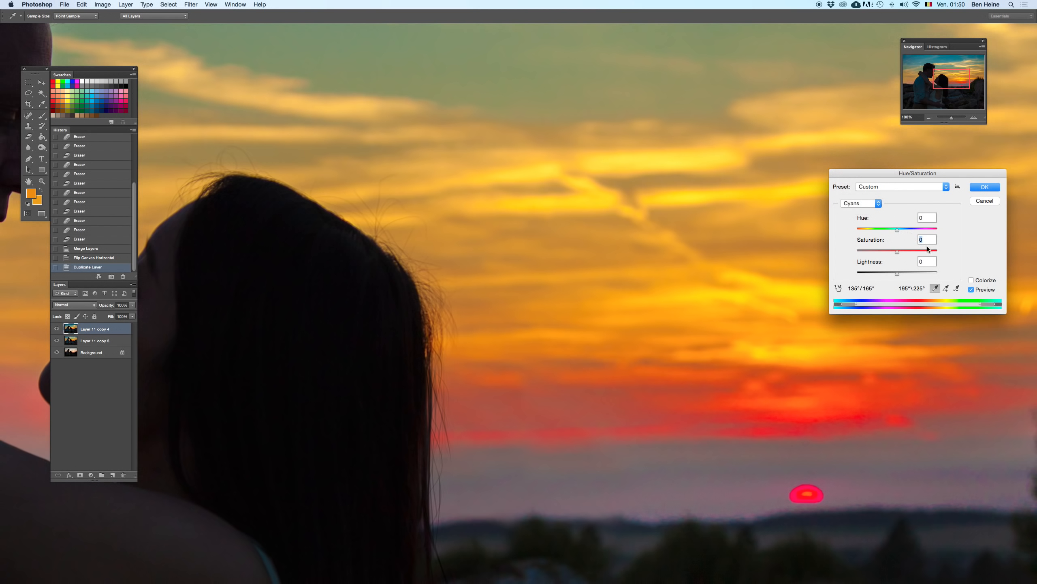
click(928, 250)
- Set the Master saturation to +27 and apply the Hue/Saturation adjustment
click(864, 203)
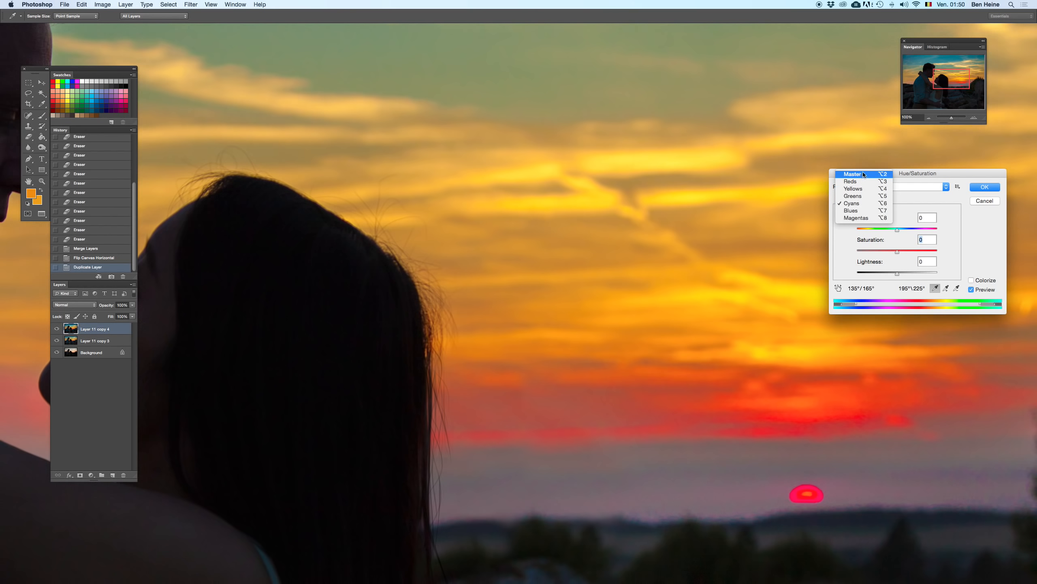
click(908, 250)
click(985, 187)
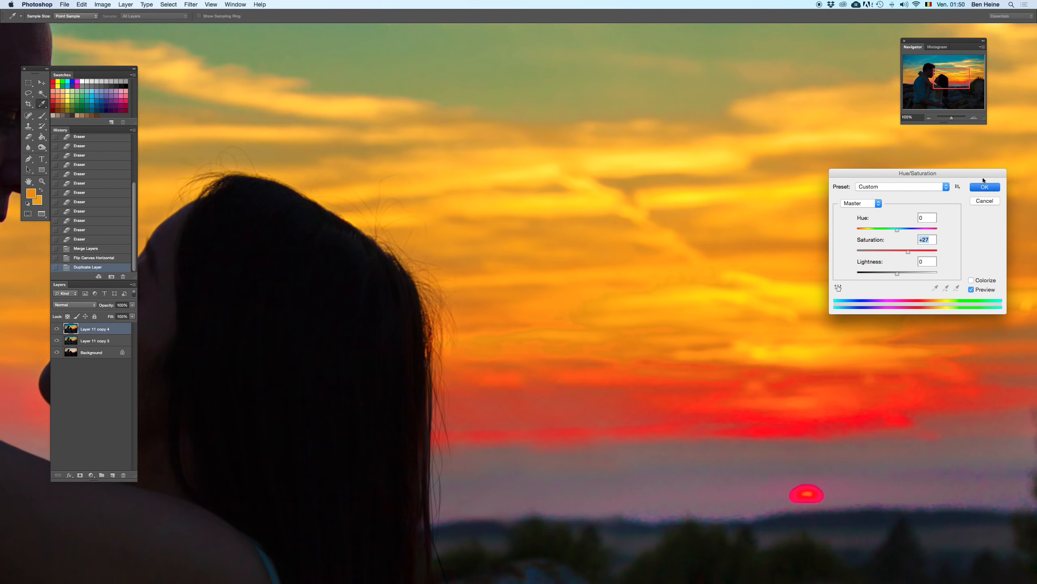
- Compare the applied saturation with the earlier version in the sky and around the man's head up close
click(931, 117)
click(931, 118)
click(931, 118)
click(932, 119)
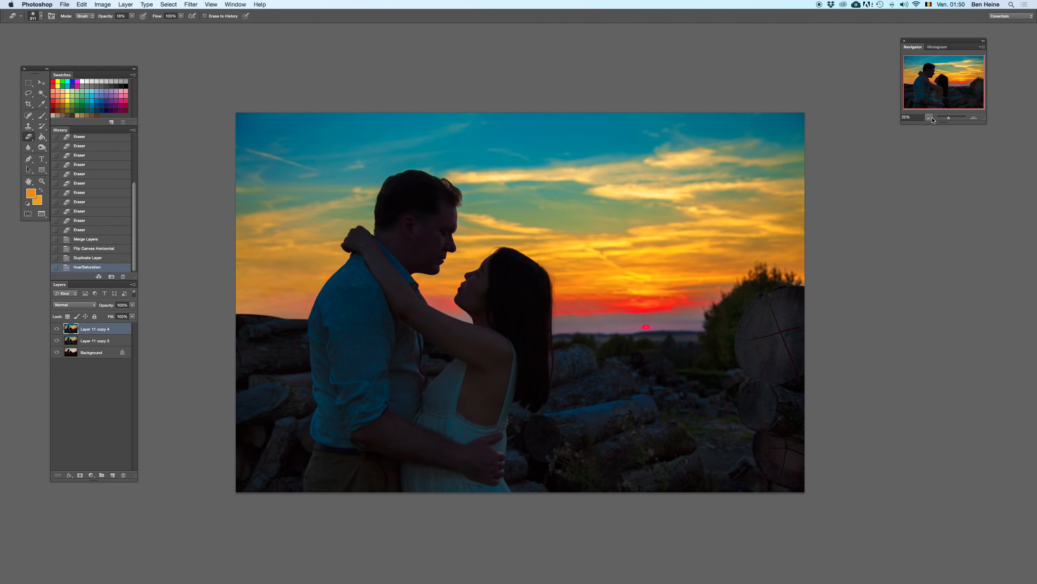
click(974, 118)
click(974, 118)
click(974, 118)
click(973, 118)
drag(622, 212, 879, 393)
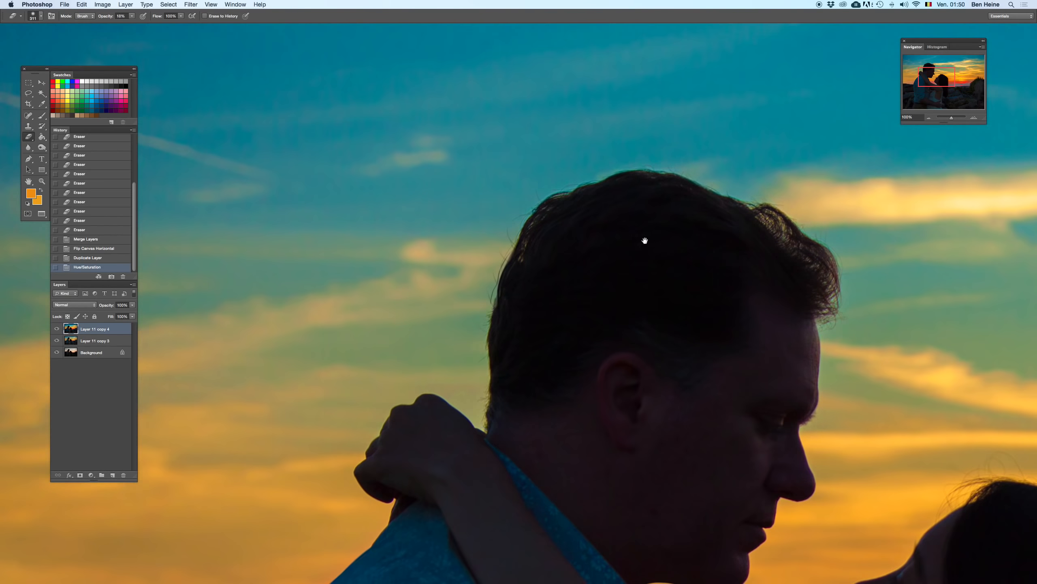
key(super+z)
scroll(645, 240, up, 8)
scroll(645, 240, left, 12)
key(super+z)
mouse_move(950, 118)
mouse_down()
mouse_move(940, 118)
mouse_move(951, 118)
mouse_up()
drag(465, 181, 730, 210)
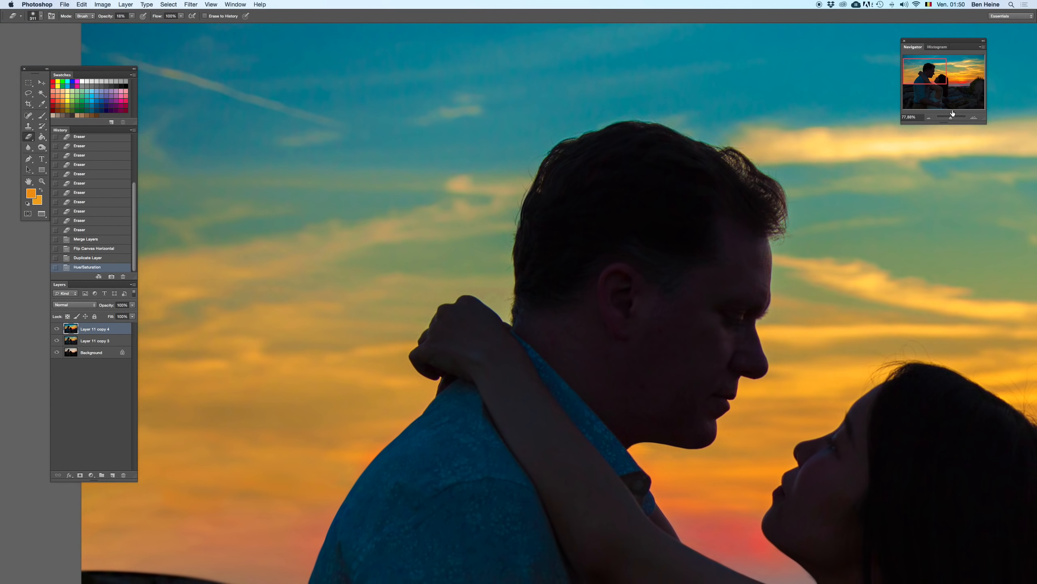
- Compare the photo before and after the saturation adjustment at a very small overall view
drag(950, 118, 944, 114)
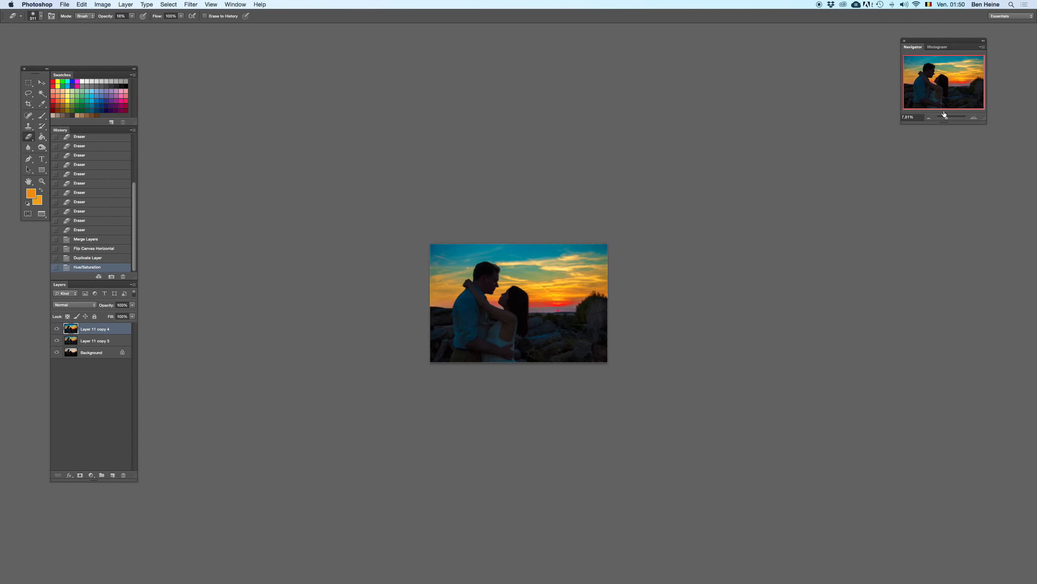
key(super+z)
key(super+z)
key(super+z)
key(super+z)
key(super+z)
key(super+z)
- Lower the opacity of the saturated layer, Layer 11 copy 4, to 71%
click(129, 313)
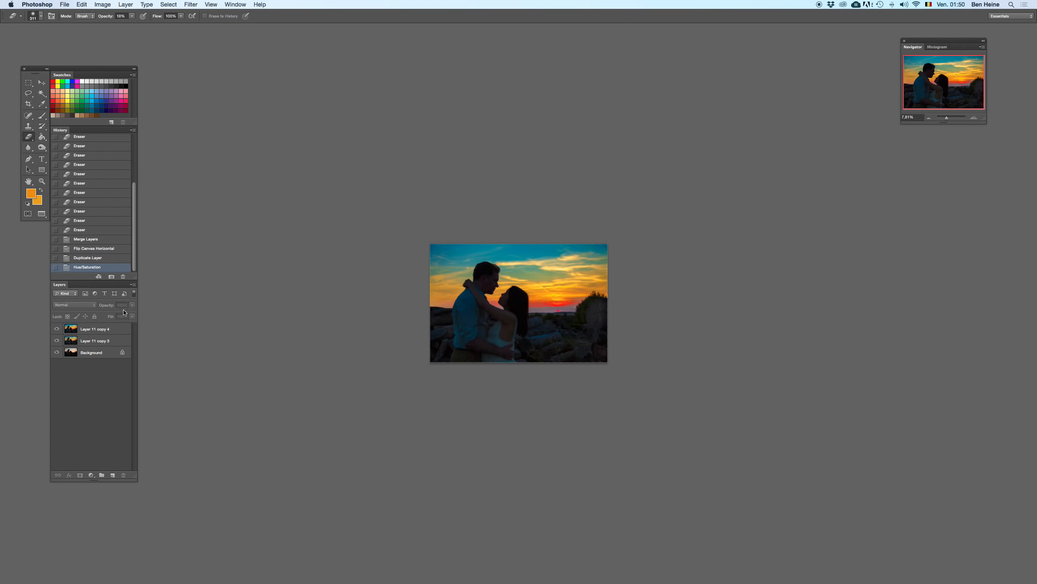
click(117, 326)
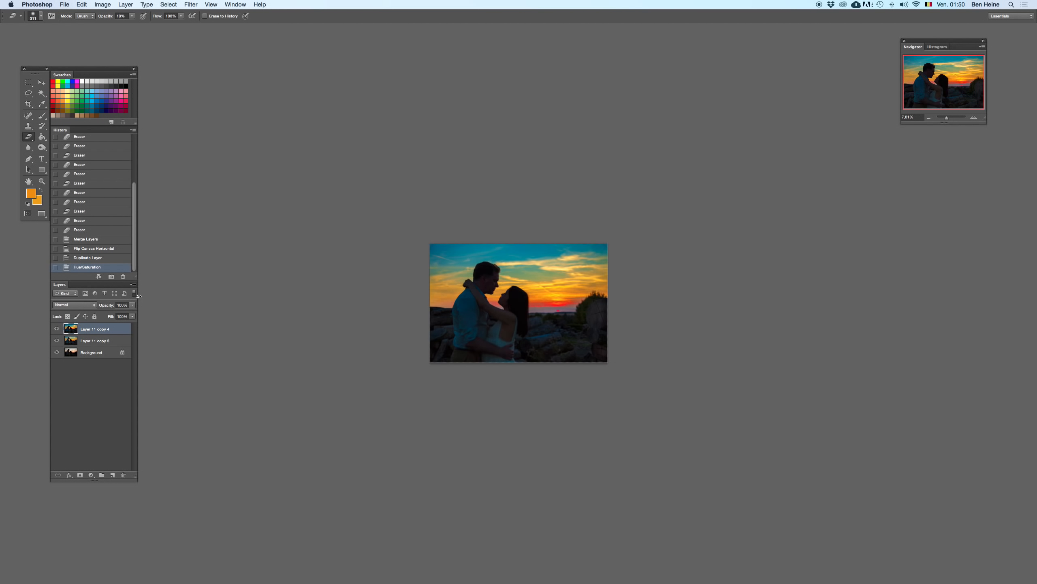
drag(132, 307, 120, 314)
- Set the Eraser to 100% opacity and enlarge its soft brush to about 1450 px
drag(159, 23, 168, 25)
right_click(595, 369)
right_click(586, 332)
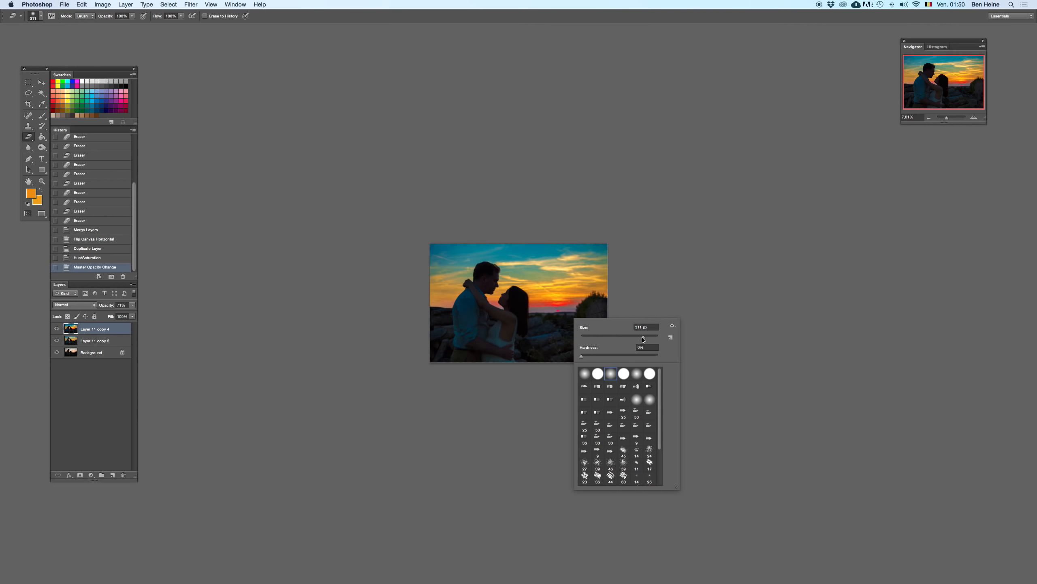
drag(642, 339, 650, 339)
click(687, 277)
right_click(716, 263)
click(744, 266)
- Erase the saturated layer over the dark logs and the lower part of the couple, comparing and stepping back where needed
click(974, 117)
click(974, 117)
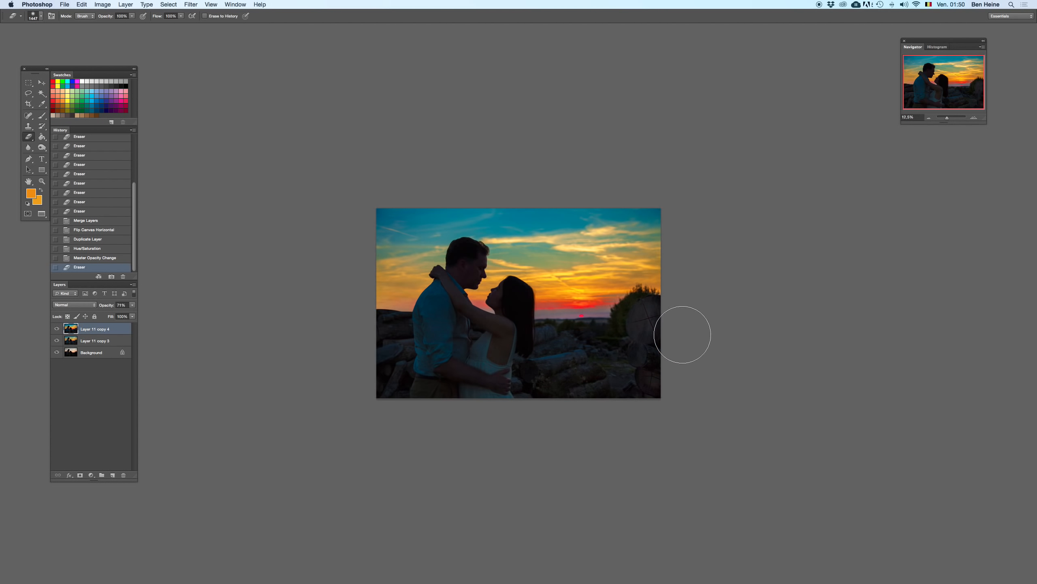
drag(682, 335, 658, 368)
key(super+z)
key(super+z)
key(super+z)
key(super+z)
mouse_move(580, 366)
mouse_down()
mouse_move(635, 335)
mouse_move(548, 396)
mouse_move(515, 395)
mouse_up()
mouse_move(463, 386)
mouse_down()
mouse_move(468, 365)
mouse_move(496, 360)
mouse_up()
key(super+z)
key(super+z)
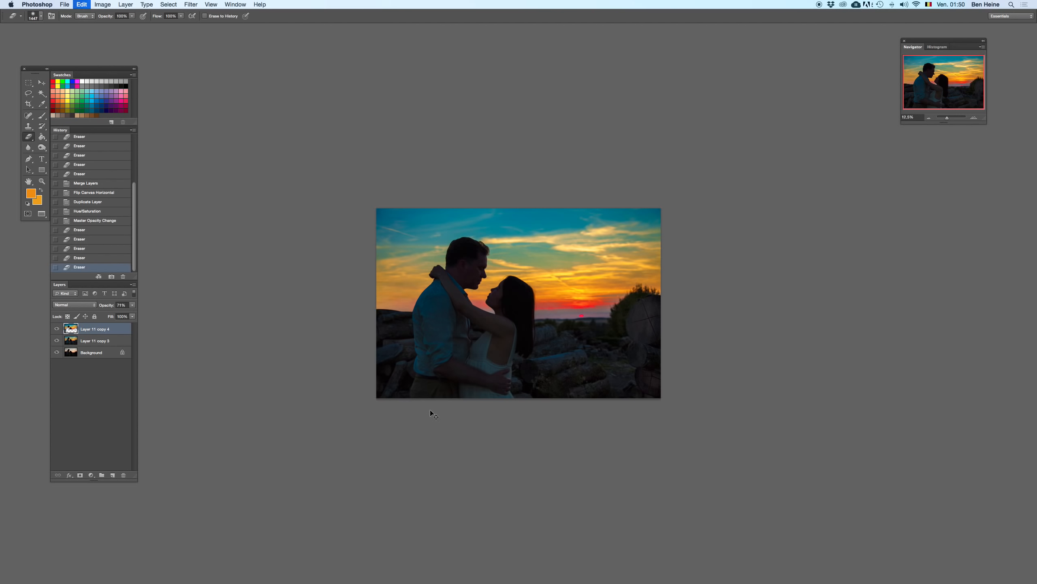
key(super+alt+z)
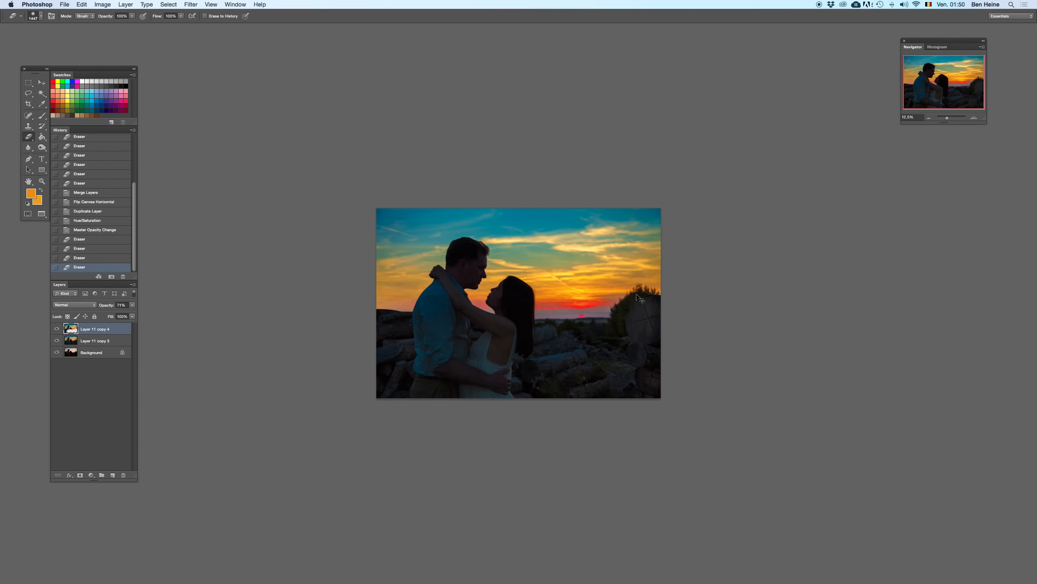
- Erase the saturated layer over the man's head and shirt and the woman's body with a smaller soft brush
right_click(473, 261)
key(bracketleft)
key(Return)
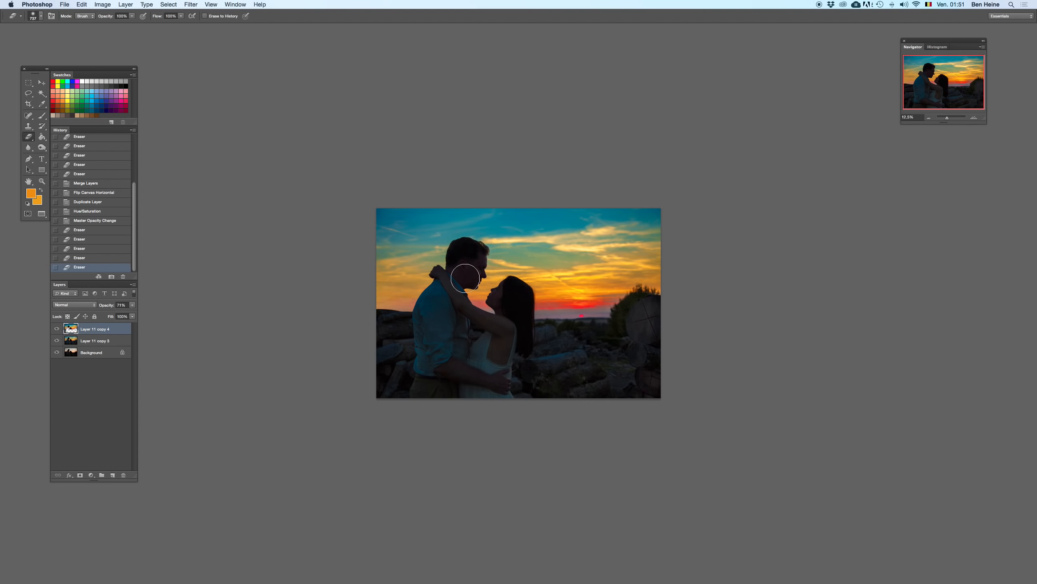
mouse_move(442, 308)
mouse_down()
mouse_move(498, 304)
mouse_move(463, 390)
mouse_up()
mouse_move(411, 332)
mouse_down()
mouse_move(444, 374)
mouse_move(424, 408)
mouse_up()
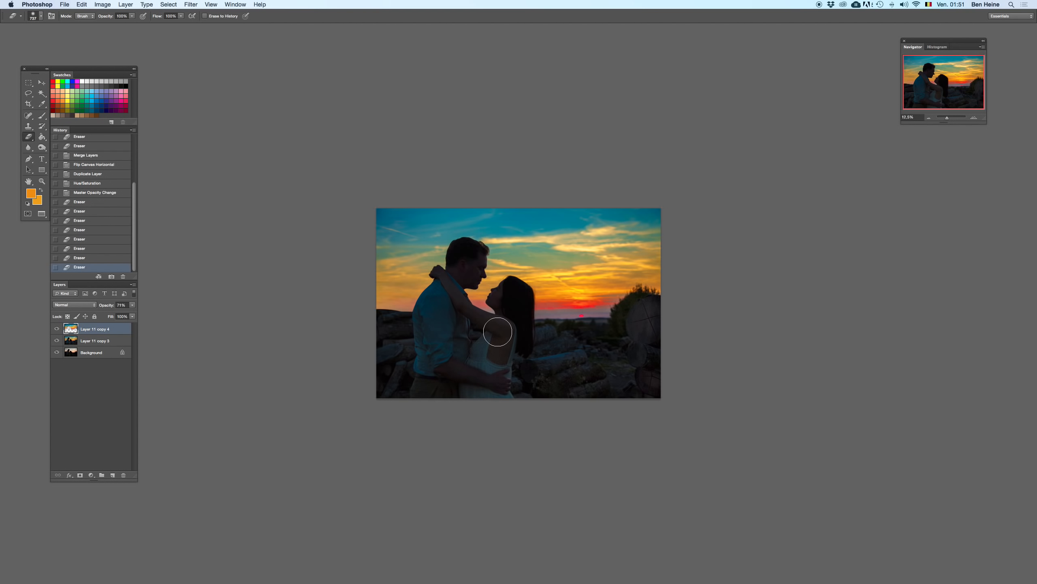
mouse_move(561, 338)
mouse_down()
mouse_move(629, 331)
mouse_move(444, 334)
mouse_up()
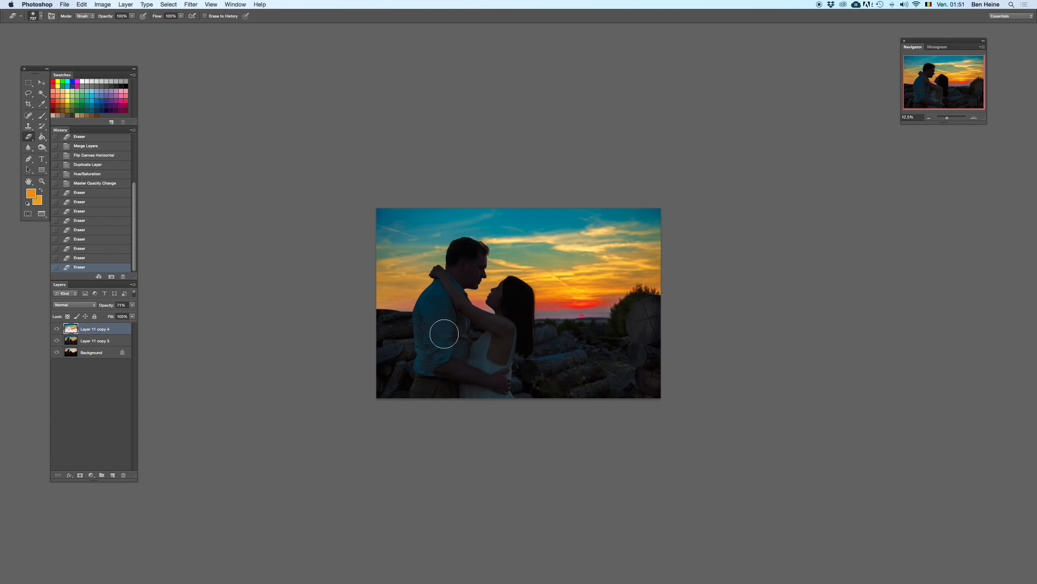
drag(455, 273, 464, 285)
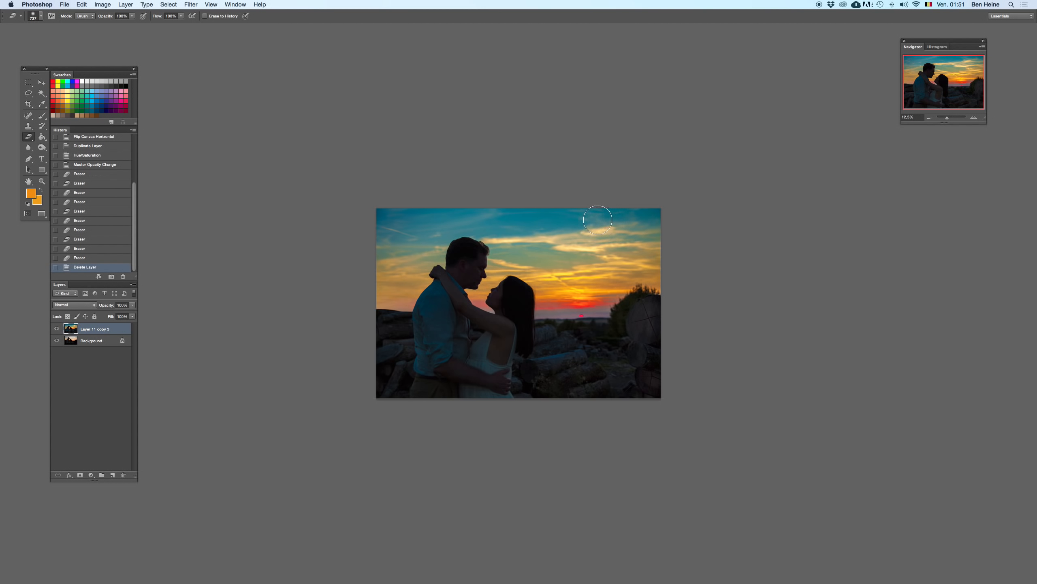
- Compare the photo with and without the partly erased saturated layer
click(976, 119)
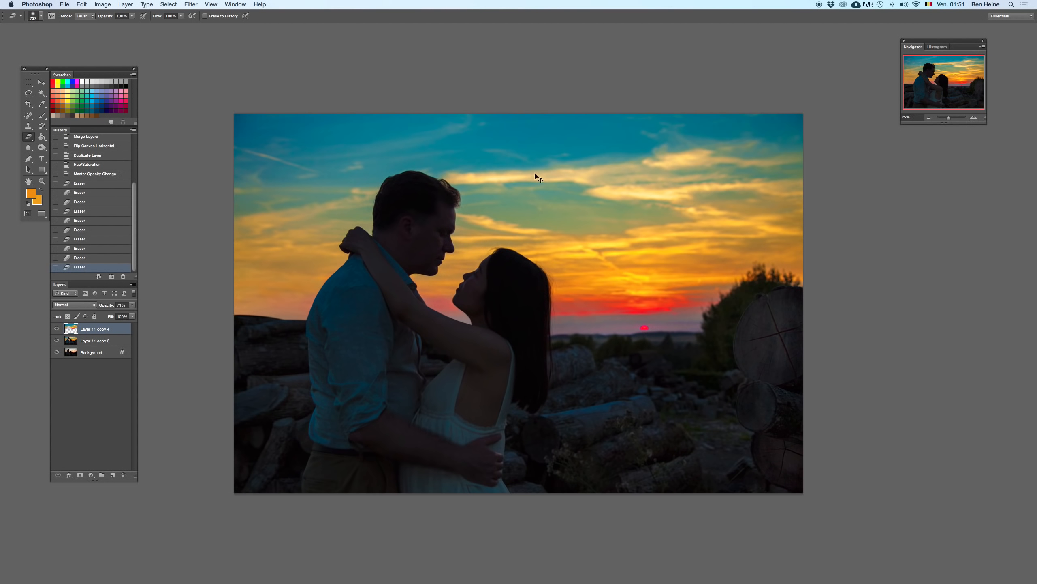
key(super+z)
key(super+z)
key(super+z)
key(super+z)
key(super+z)
key(super+z)
- Reduce the Eraser brush to about 190 px for the uneven patch of yellow sky beside the woman's hair
click(973, 118)
click(973, 118)
click(974, 118)
click(974, 118)
drag(798, 242, 519, 304)
click(974, 118)
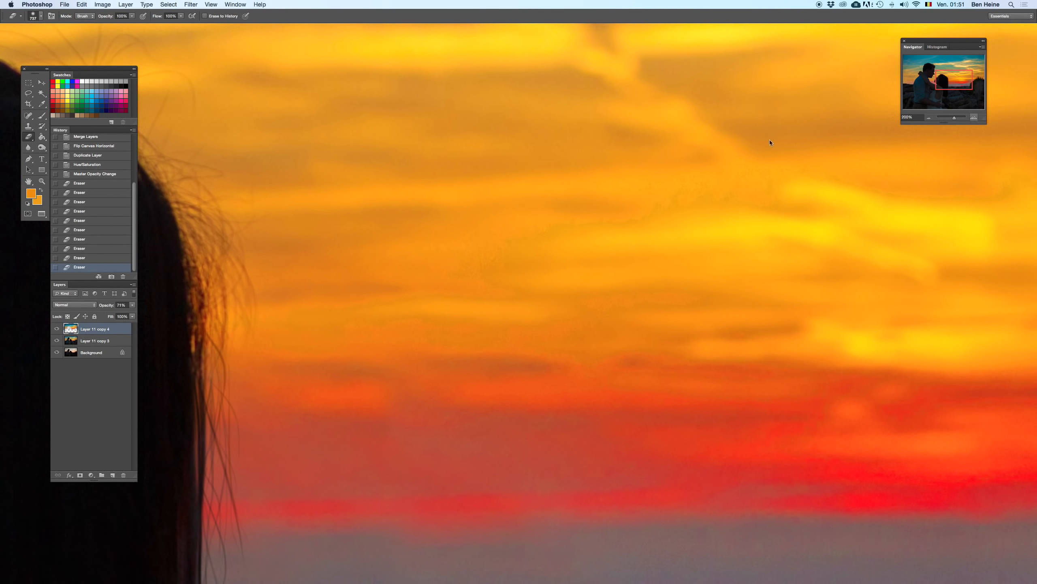
right_click(708, 229)
drag(710, 232, 697, 227)
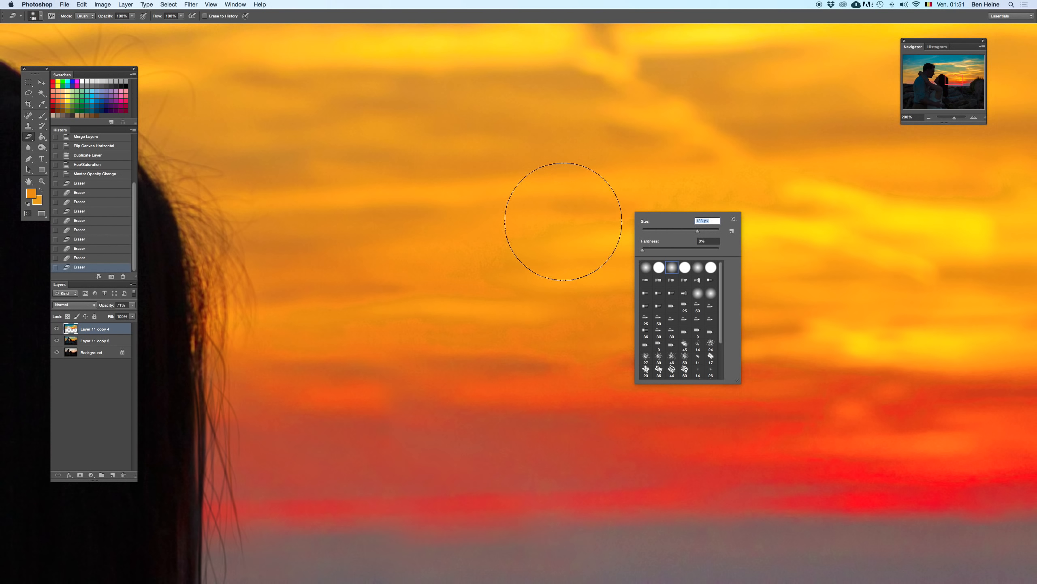
- Test eraser strokes on the rough marks in the yellow sky beside the woman's hair, keeping only a small erasure
drag(563, 221, 662, 213)
key(super+z)
drag(456, 244, 613, 220)
key(super+z)
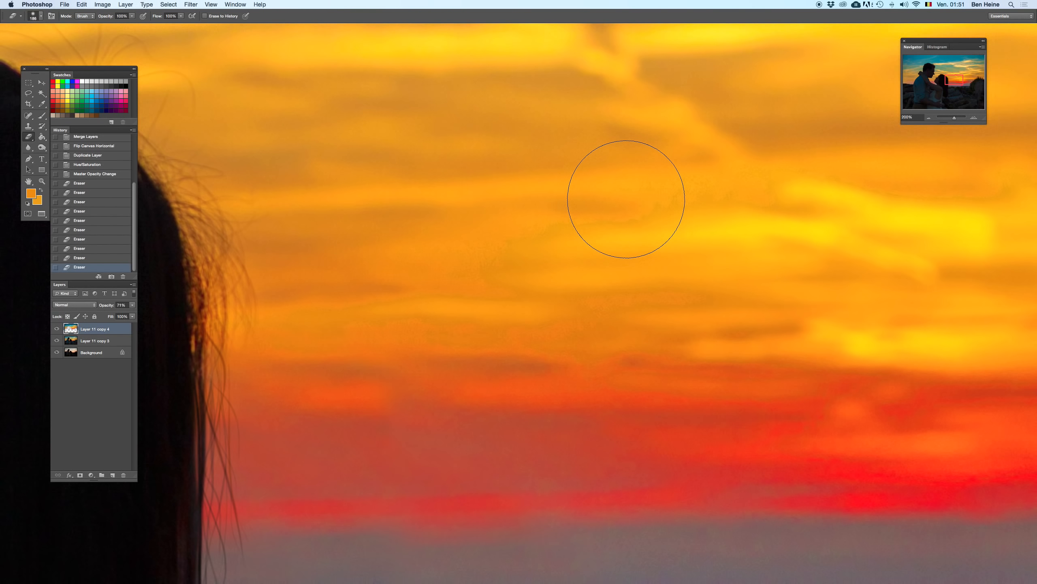
scroll(528, 310, up, 2)
drag(516, 271, 522, 264)
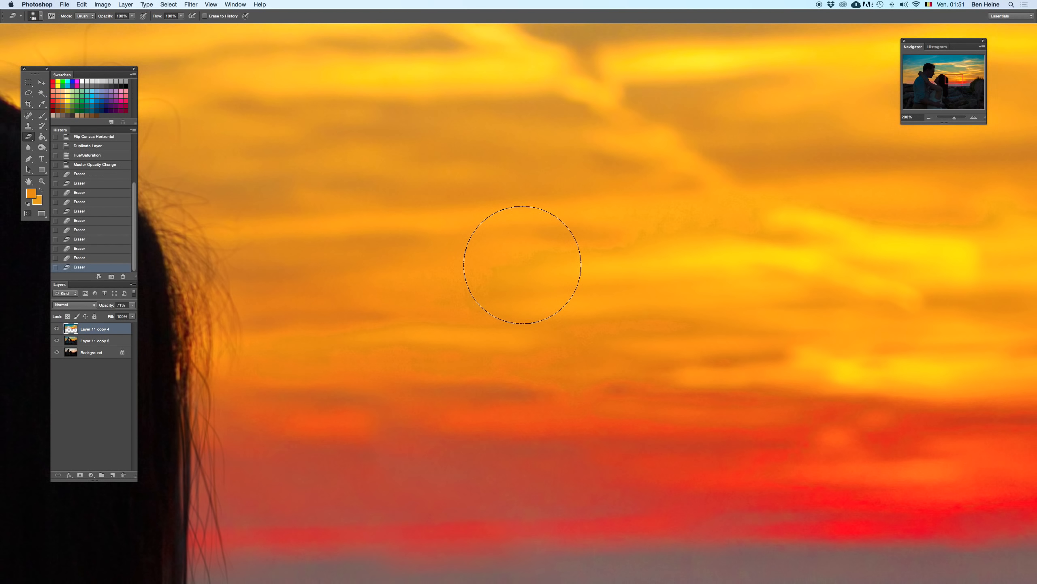
scroll(522, 264, right, 5)
- Smooth the rough marks in the yellow clouds beside the woman's hair using the Clone Stamp with an enlarged brush at 49% opacity
key(s)
click(493, 274)
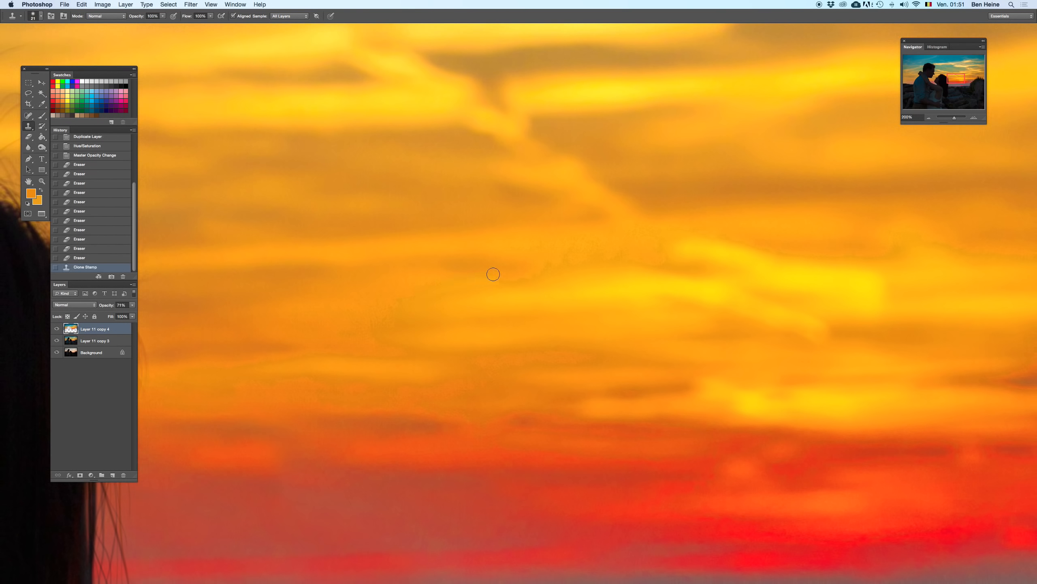
key(super+z)
right_click(495, 270)
click(163, 16)
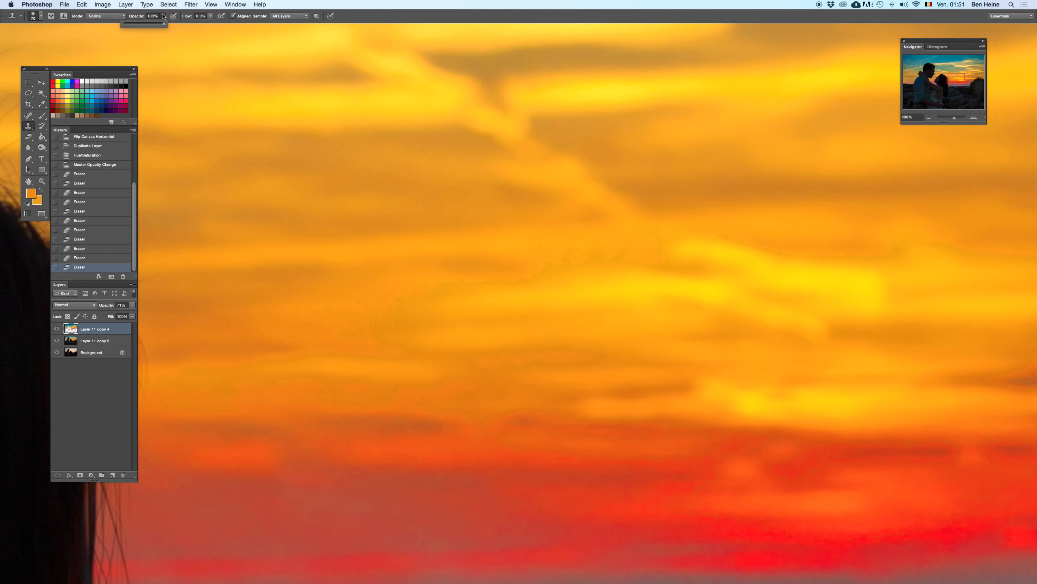
mouse_move(405, 301)
mouse_down()
mouse_move(457, 301)
mouse_move(390, 307)
mouse_move(486, 288)
mouse_move(428, 299)
mouse_move(508, 271)
mouse_up()
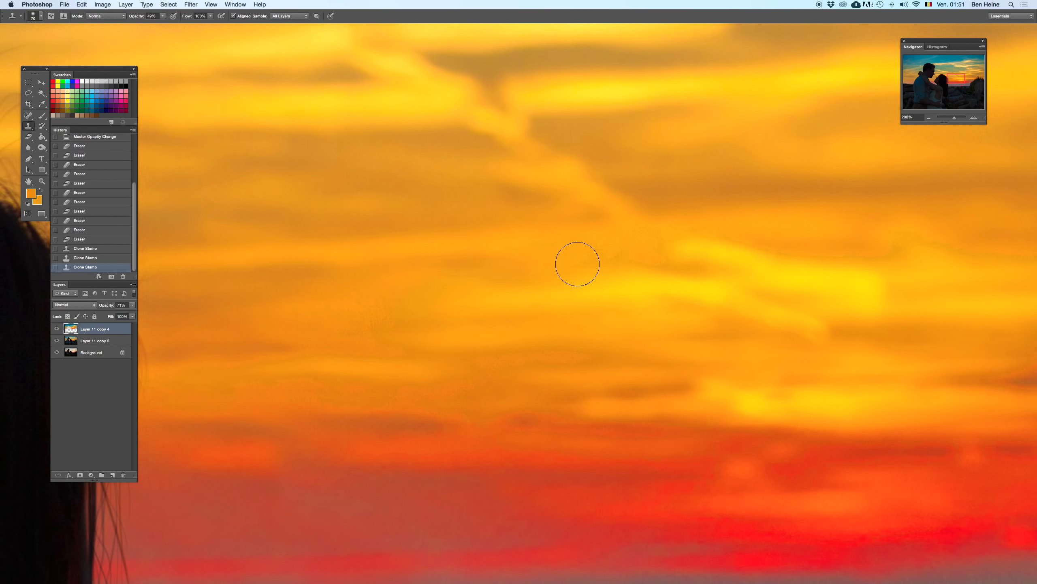
mouse_move(501, 280)
mouse_down()
mouse_move(558, 255)
mouse_move(620, 276)
mouse_move(612, 266)
mouse_move(629, 272)
mouse_move(637, 242)
mouse_move(665, 235)
mouse_move(686, 253)
mouse_move(745, 262)
mouse_move(676, 269)
mouse_up()
alt+click(584, 281)
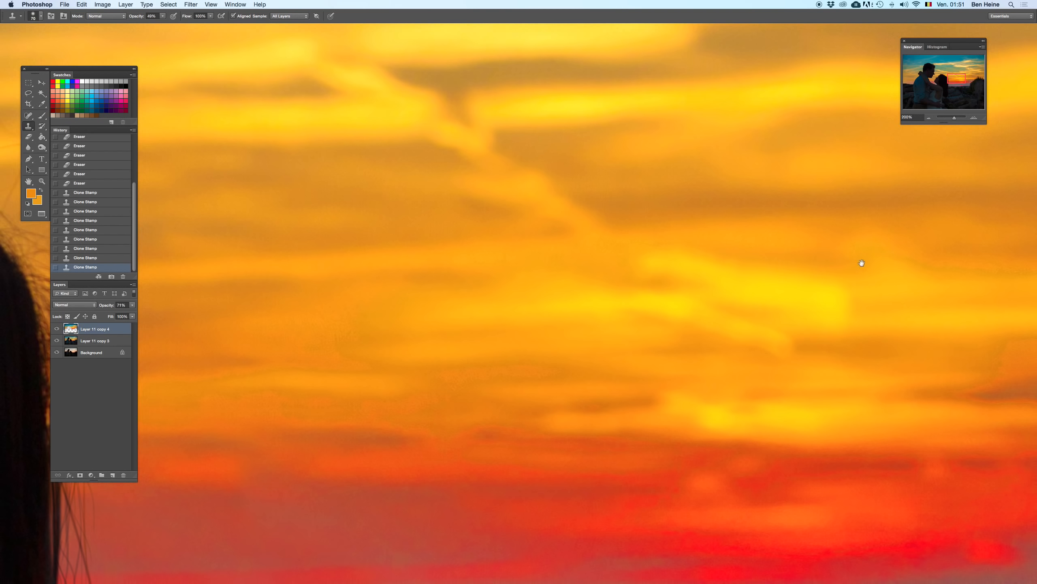
- Clone clean sky over the blemishes in the yellow cloud band between the bright clouds and the bushes
drag(862, 263, 595, 302)
mouse_move(664, 267)
mouse_down()
mouse_move(725, 274)
mouse_move(640, 283)
mouse_move(794, 280)
mouse_move(634, 273)
mouse_move(605, 238)
mouse_up()
mouse_move(743, 260)
mouse_down()
mouse_move(878, 282)
mouse_move(710, 287)
mouse_up()
click(848, 270)
drag(891, 285, 926, 278)
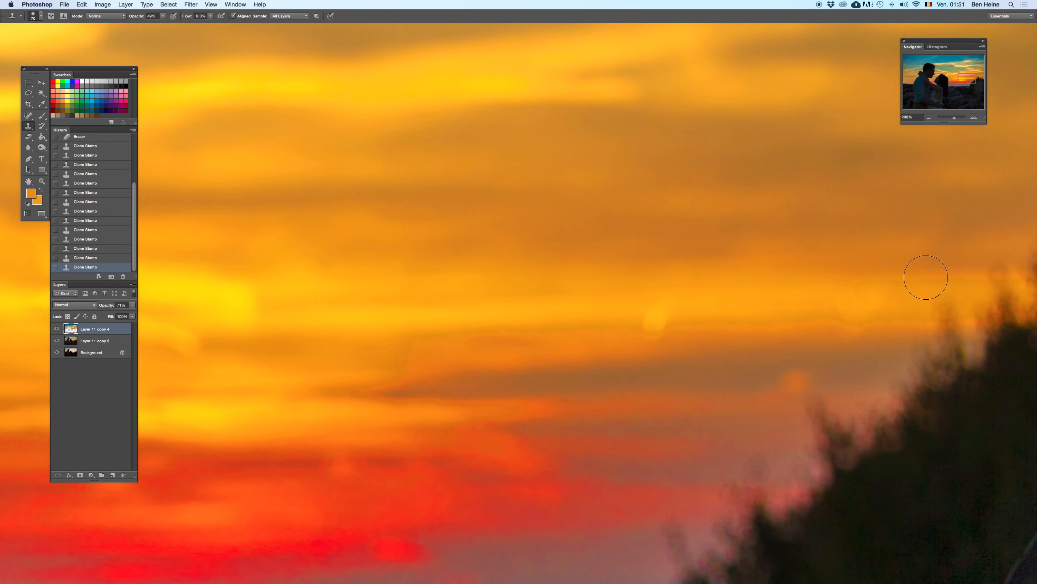
- Reduce the Clone Stamp brush and clone clean sky over the blemishes in the yellow band beside the bushes
right_click(883, 282)
alt+click(736, 296)
drag(764, 284, 781, 281)
drag(990, 280, 994, 279)
drag(777, 298, 524, 309)
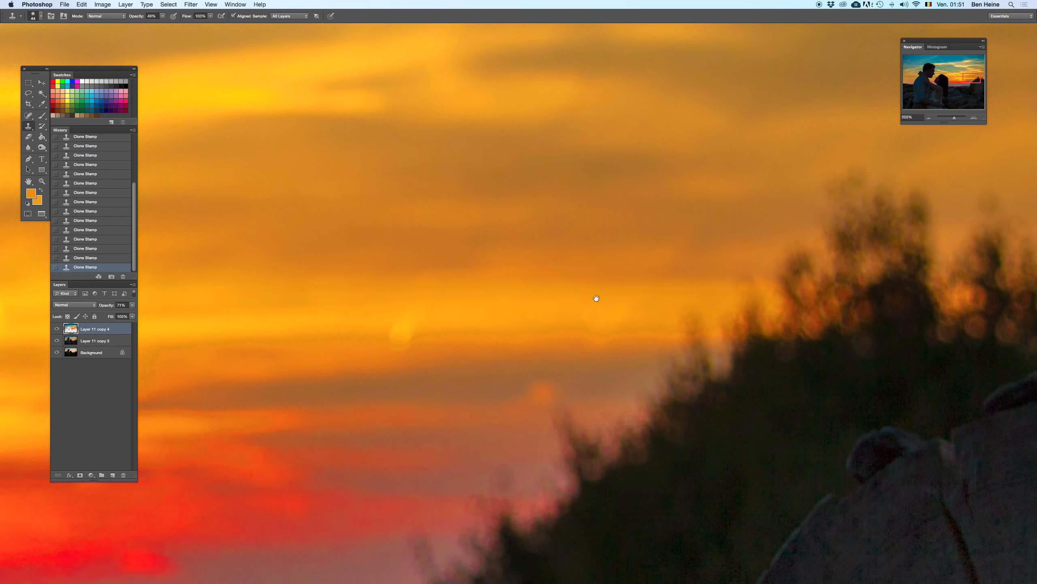
drag(619, 333, 846, 288)
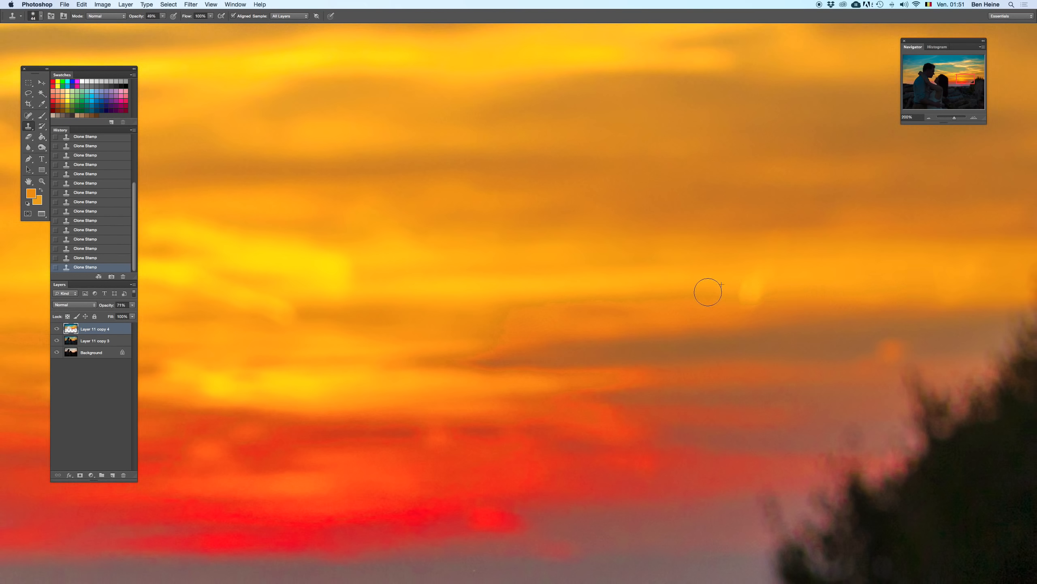
- Clone away the remaining rough marks in the yellow-orange sky between the bright clouds and the woman's hair
drag(530, 302, 574, 285)
drag(481, 333, 627, 300)
drag(577, 340, 635, 355)
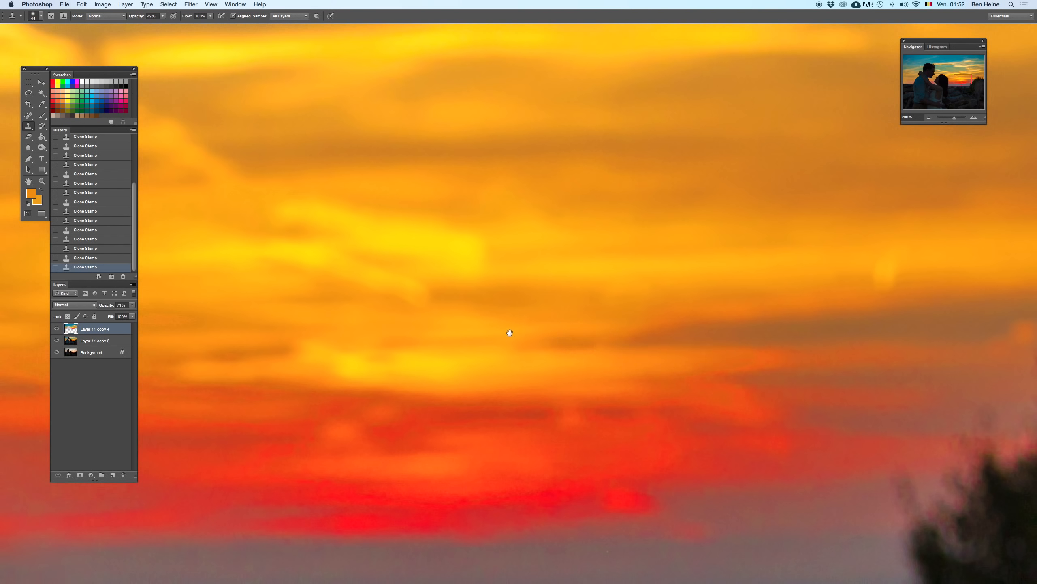
drag(510, 332, 758, 352)
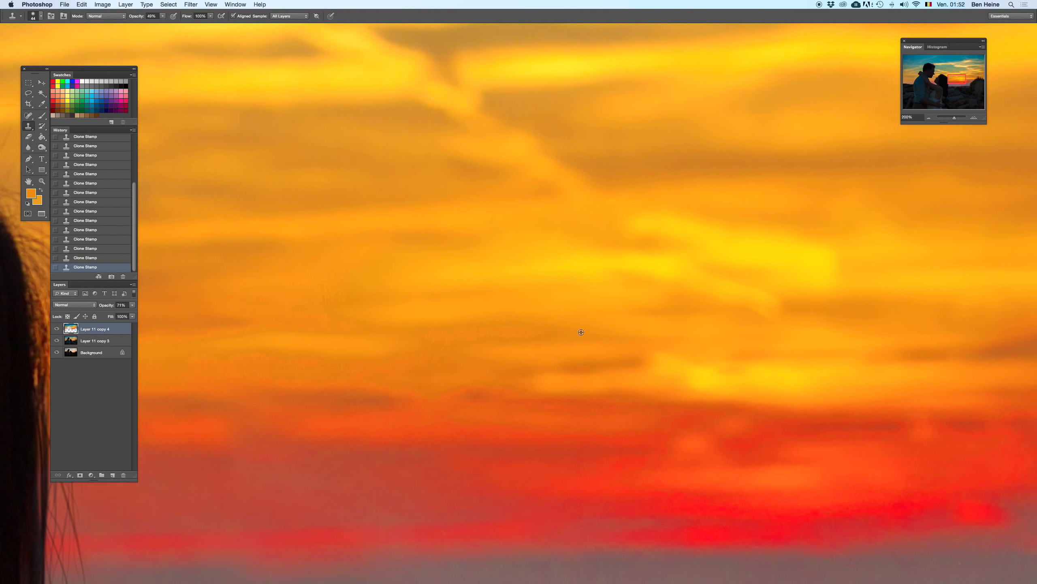
drag(457, 323, 621, 312)
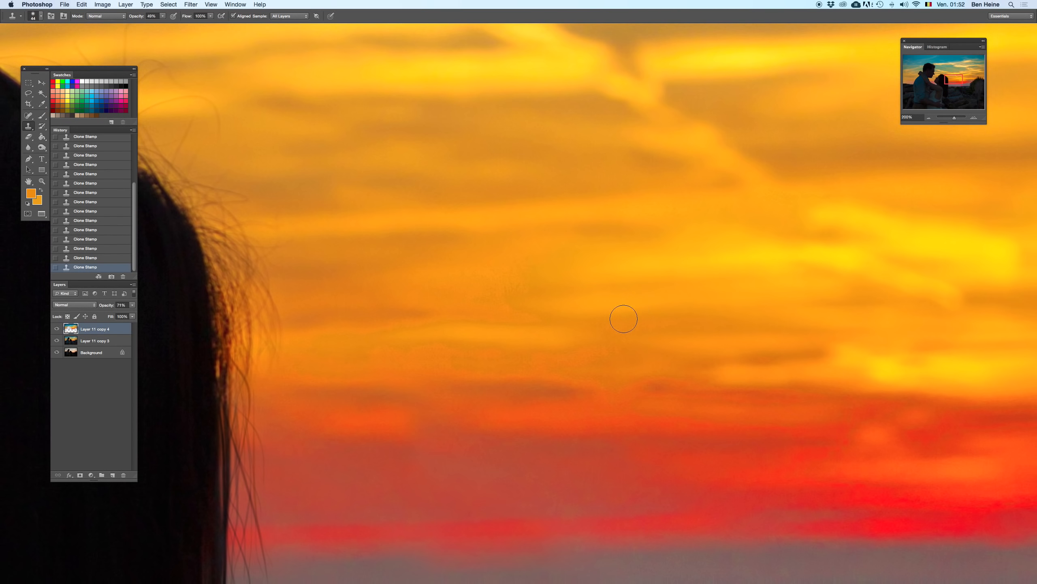
drag(490, 346, 612, 321)
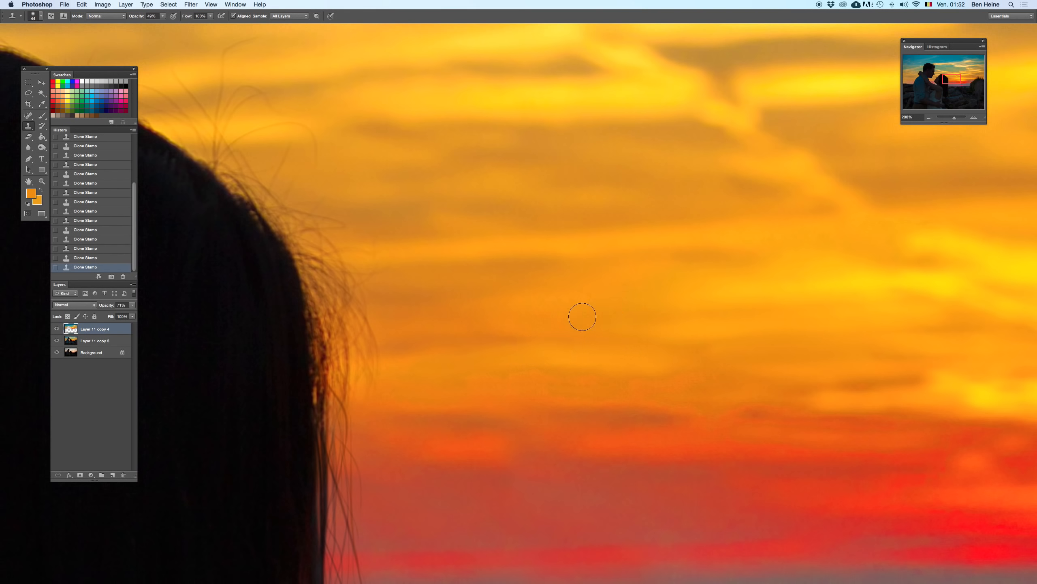
- Inspect the sky at 200% from the woman's hair, past the man's head, to the blue corner for remaining blemishes
scroll(643, 250, down, 3)
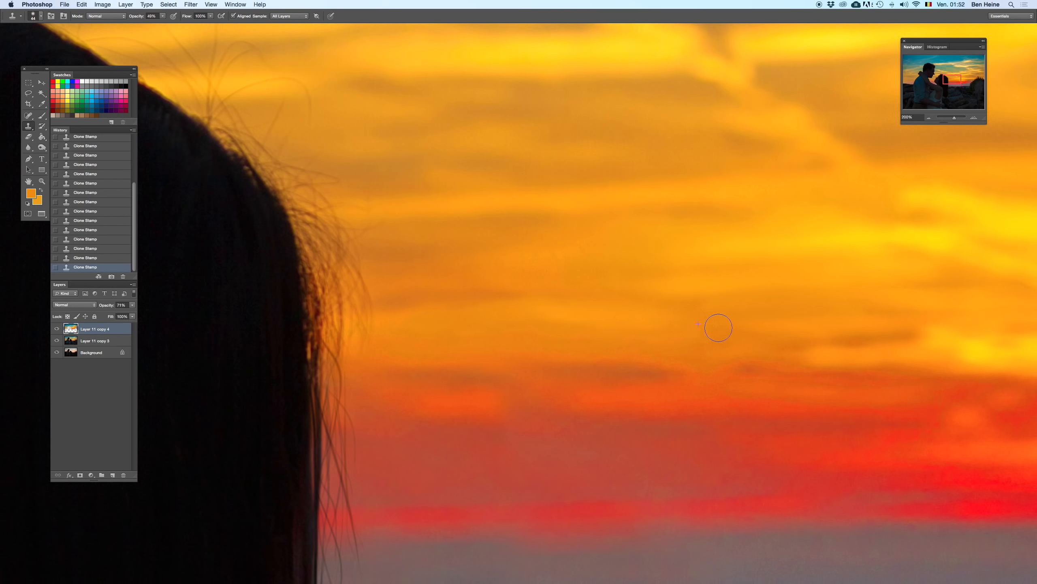
mouse_move(654, 291)
mouse_down()
mouse_move(491, 225)
mouse_move(602, 357)
mouse_move(466, 327)
mouse_move(639, 286)
mouse_up()
drag(510, 184, 579, 541)
drag(339, 287, 929, 334)
drag(254, 349, 955, 245)
drag(220, 392, 576, 322)
mouse_move(296, 442)
mouse_down()
mouse_move(632, 250)
mouse_move(451, 320)
mouse_up()
click(561, 222)
key(super+z)
drag(469, 234, 792, 164)
drag(449, 270, 313, 355)
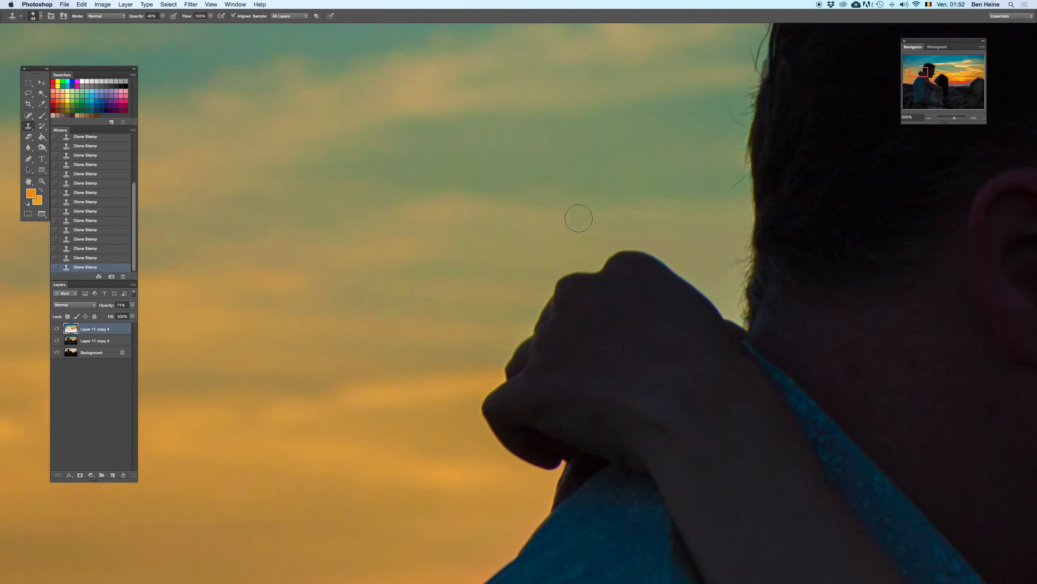
drag(402, 333, 680, 278)
drag(581, 373, 507, 342)
mouse_move(505, 176)
mouse_down()
mouse_move(496, 343)
mouse_move(505, 240)
mouse_move(491, 283)
mouse_up()
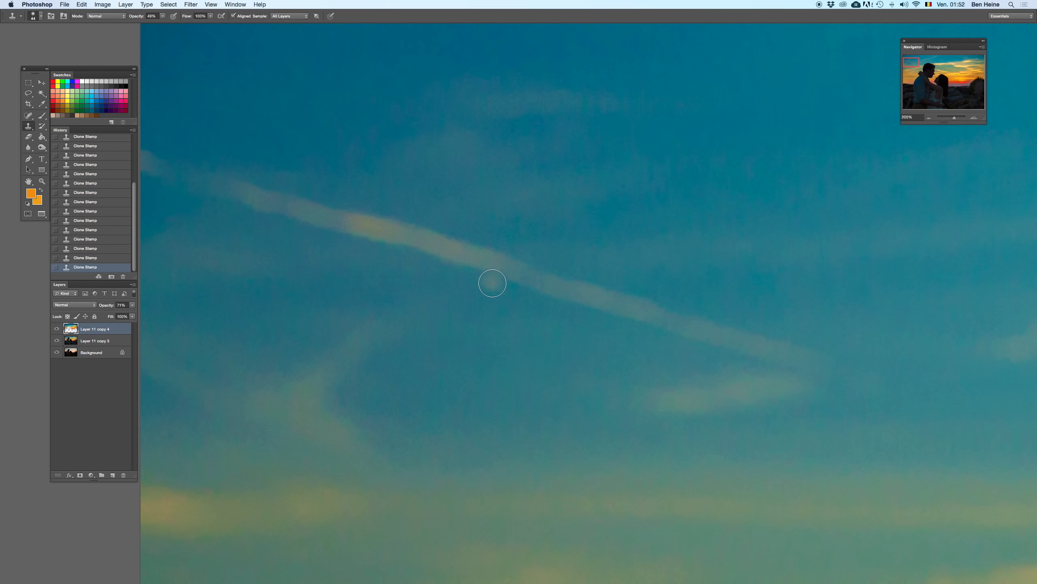
drag(513, 210, 488, 366)
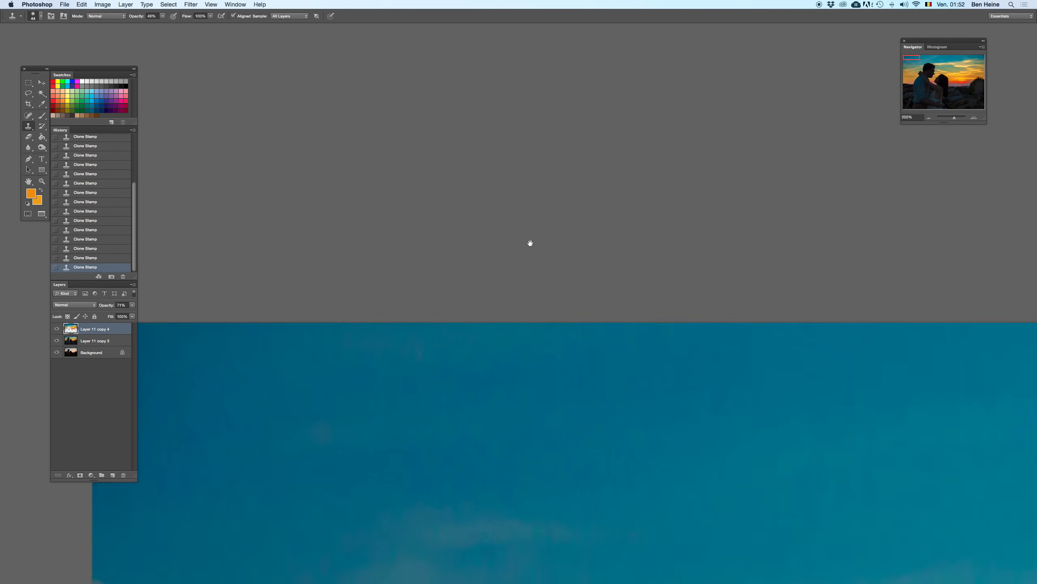
drag(526, 269, 539, 221)
- Compare the whole picture without the top layer by deleting that layer and restoring it
drag(958, 119, 947, 118)
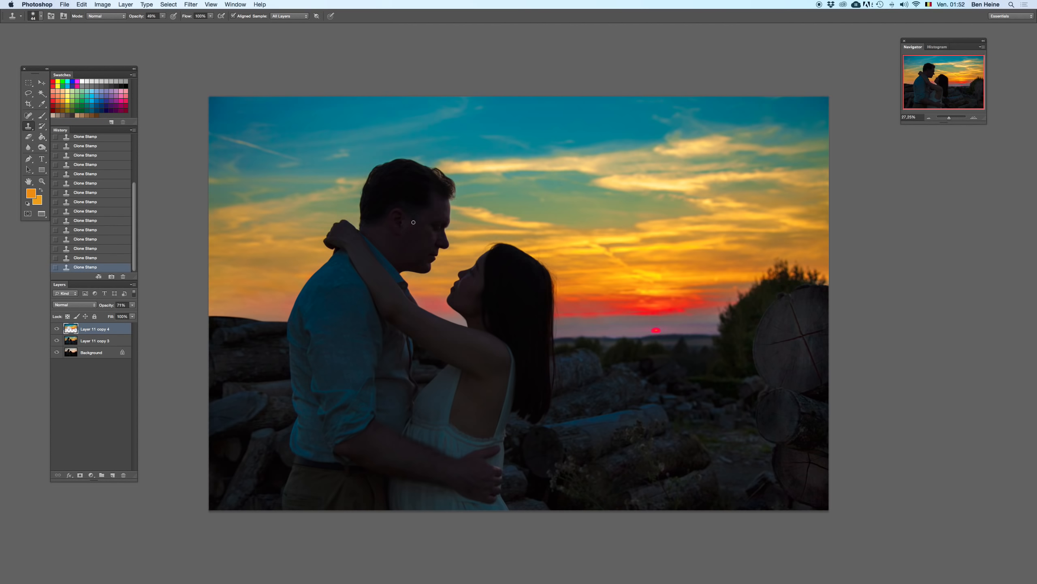
key(Delete)
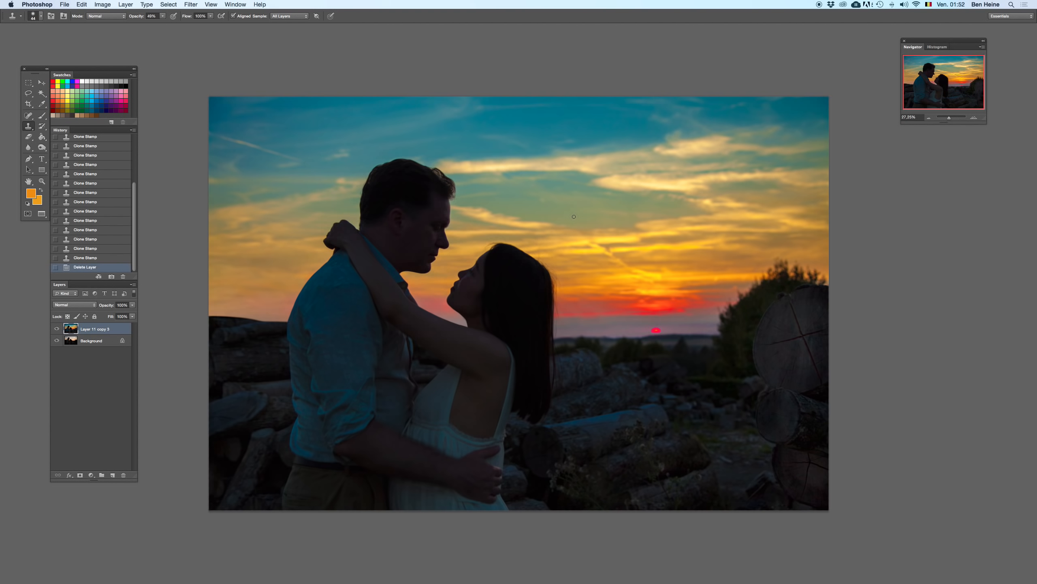
click(929, 118)
key(super+z)
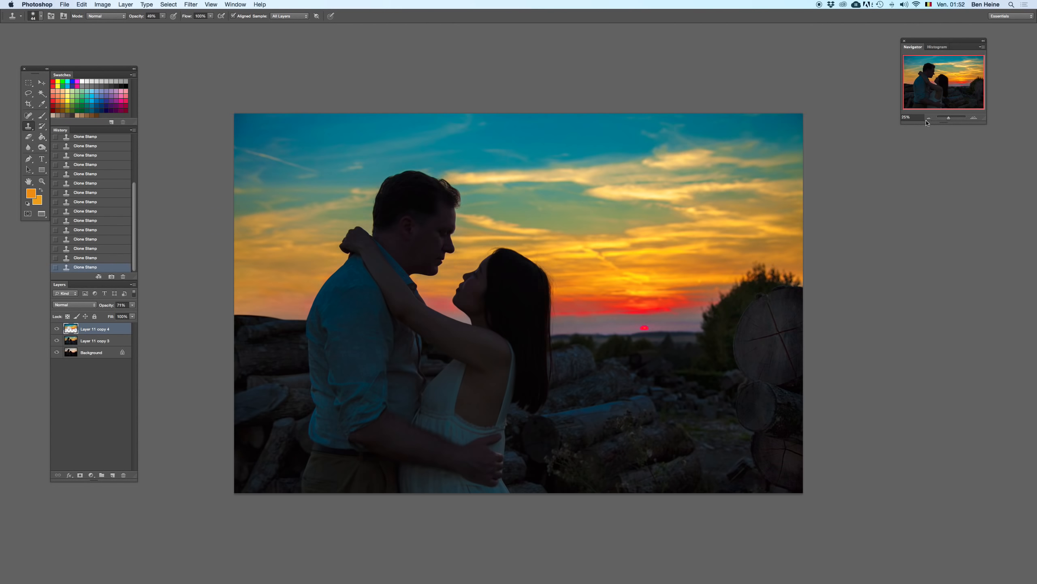
click(928, 118)
click(929, 117)
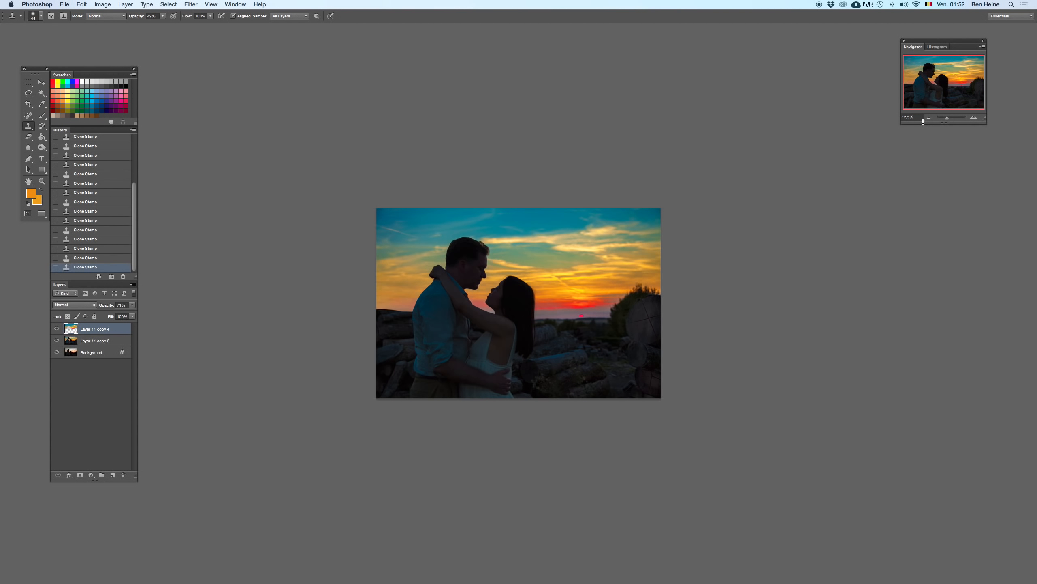
- Lower the opacity of the top layer to about 49%
click(132, 306)
key(Escape)
click(134, 305)
drag(117, 315, 124, 317)
click(134, 306)
drag(118, 315, 113, 315)
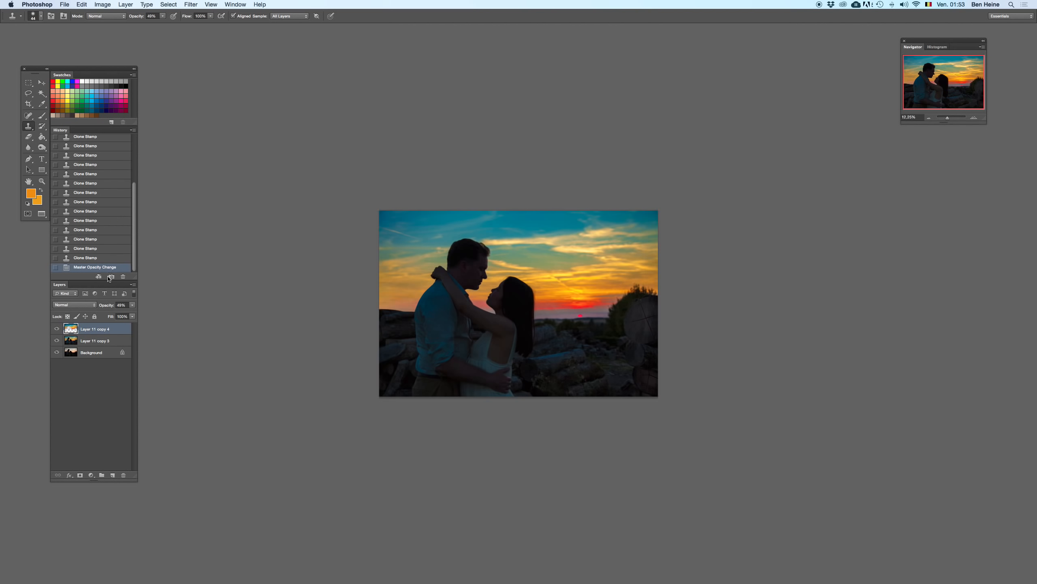
- Merge the two colour-adjusted layers above the background into one layer
shift+click(93, 340)
right_click(95, 340)
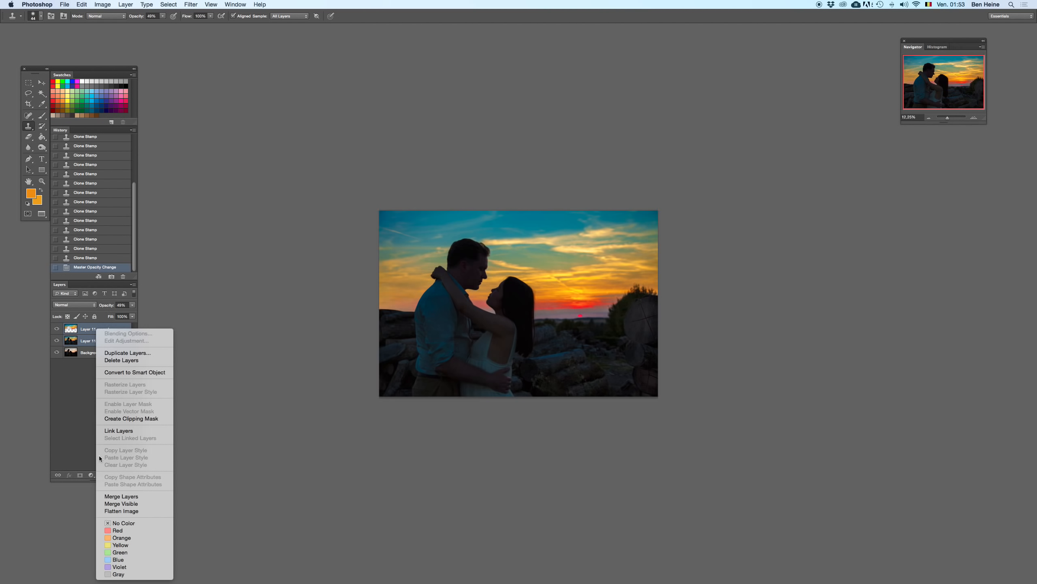
click(119, 496)
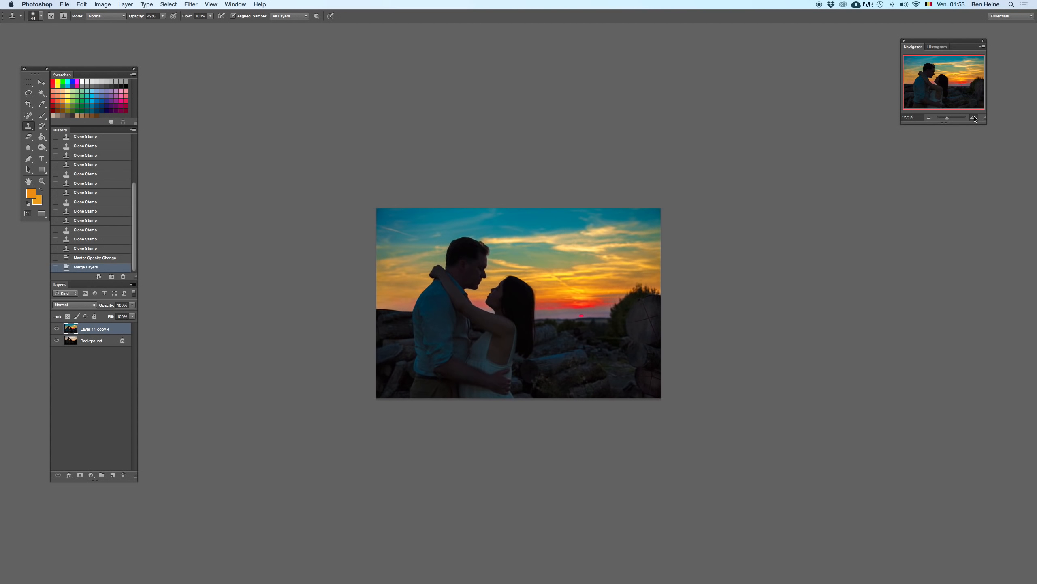
- Compare the merged result with the original background photo by removing the merged layer and restoring it
click(974, 118)
key(super+z)
key(super+z)
key(super+z)
key(super+z)
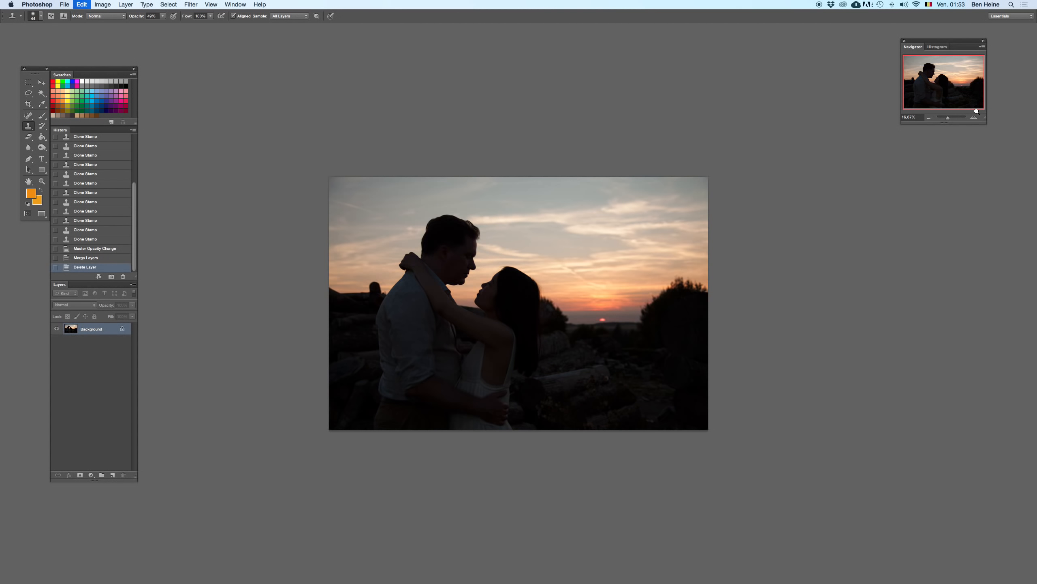
- Try a small Dodge stroke on the man's shirt, undo it, and raise the tool's exposure to about 33%
click(42, 148)
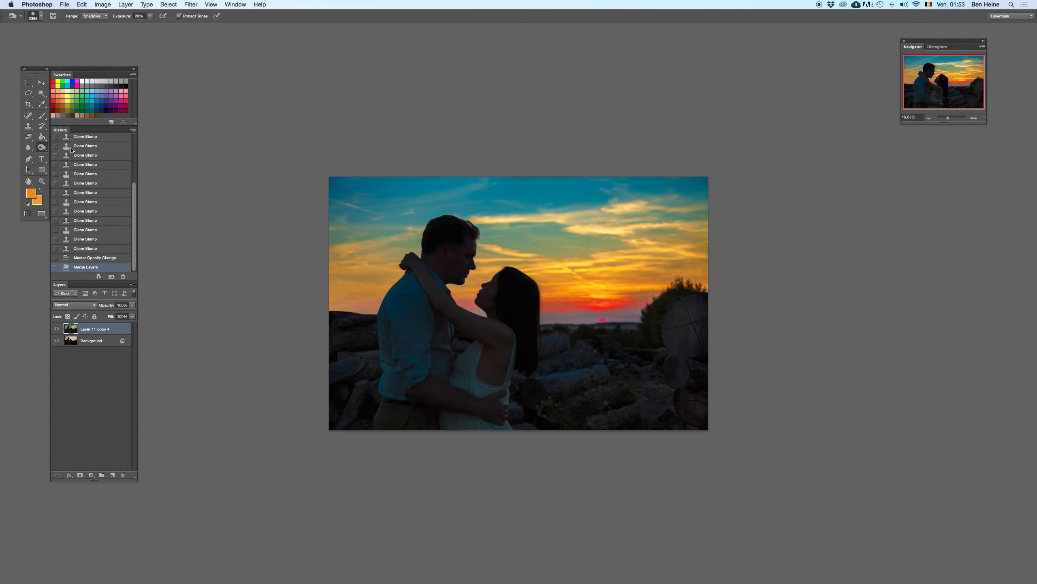
right_click(425, 291)
click(477, 309)
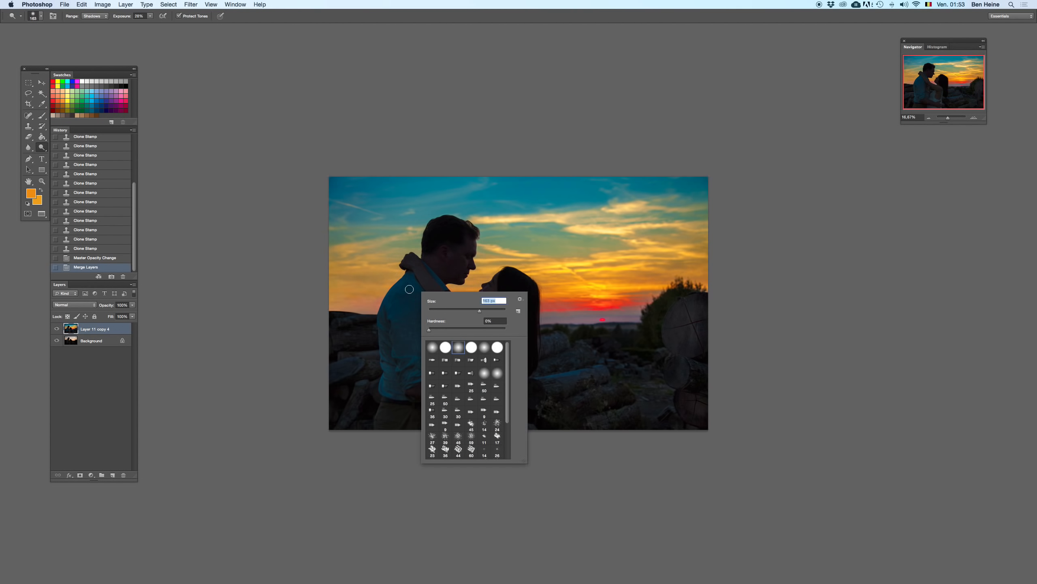
drag(409, 298, 403, 305)
key(super+z)
click(148, 17)
drag(150, 27, 147, 26)
- Enlarge the Dodge brush to 374 px and try lightening the shadows on the man's shirt
right_click(439, 263)
drag(524, 298, 529, 300)
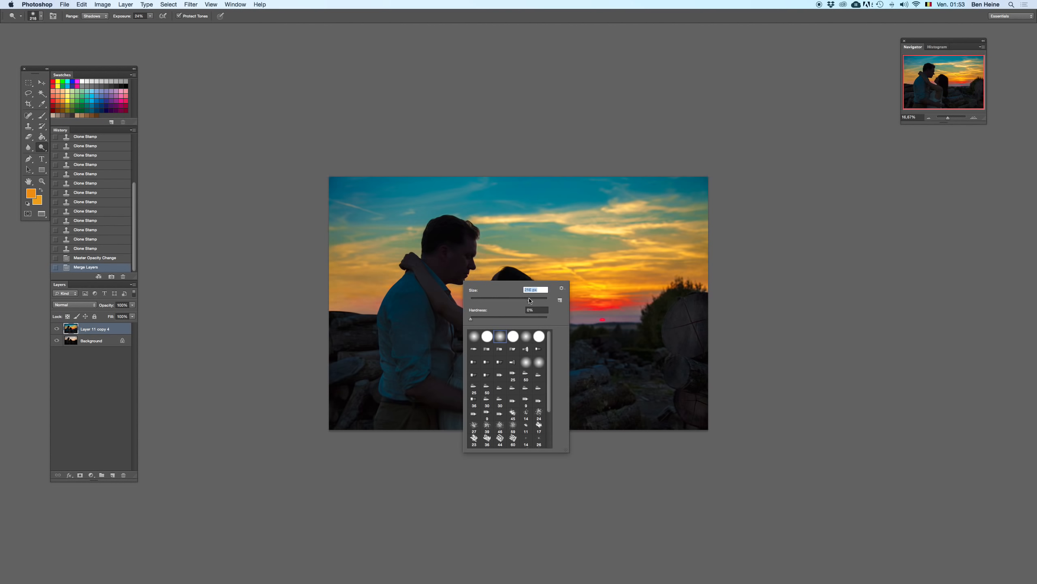
click(97, 335)
right_click(440, 275)
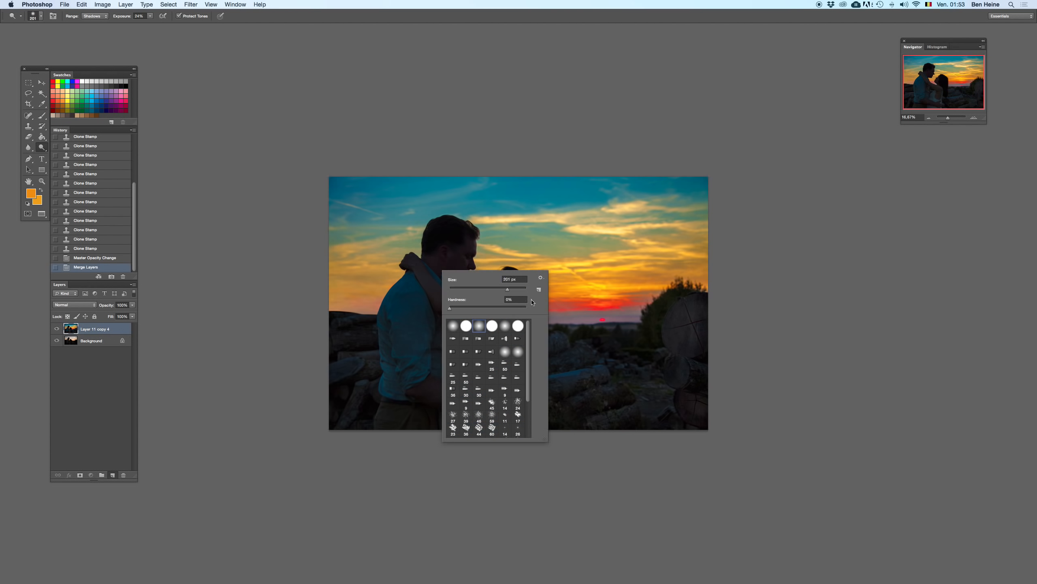
click(602, 114)
right_click(459, 301)
drag(539, 310, 537, 311)
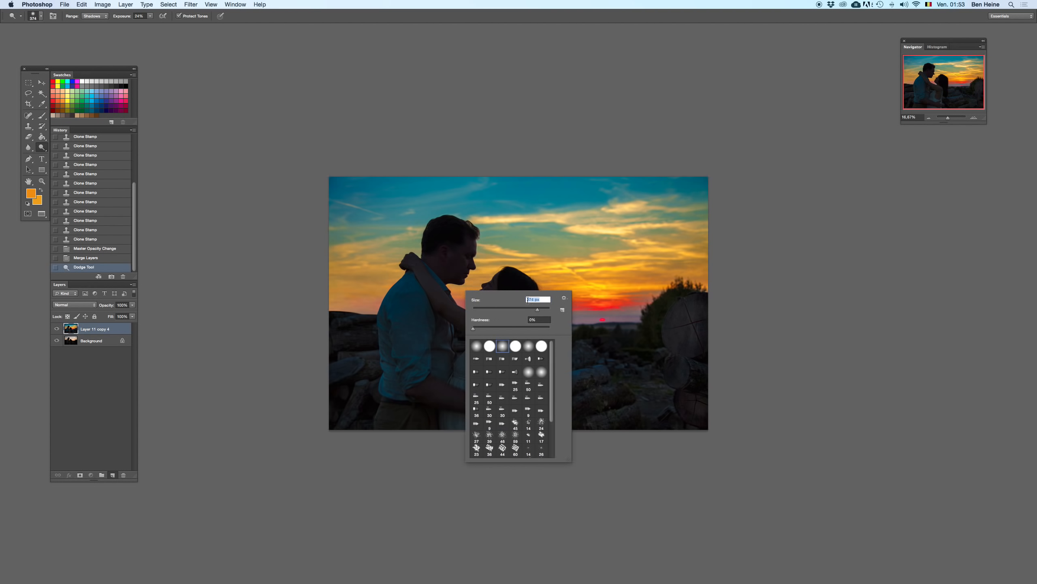
click(406, 302)
drag(405, 303, 412, 296)
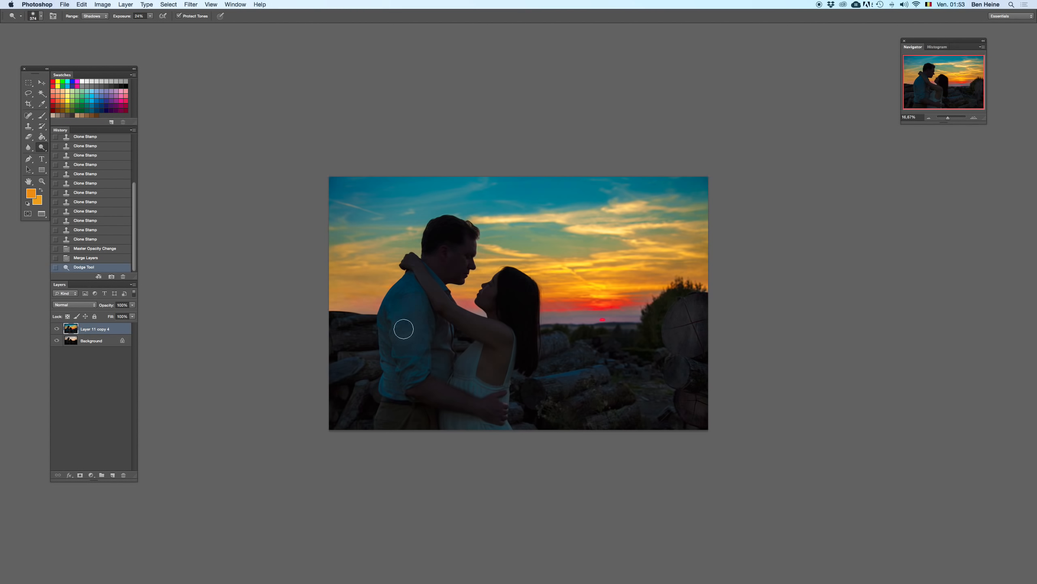
key(ctrl+z)
- Examine the couple's faces, the woman's hair and the sky around the setting sun at closer magnification
click(974, 118)
click(974, 118)
click(974, 118)
click(974, 118)
drag(411, 241, 631, 329)
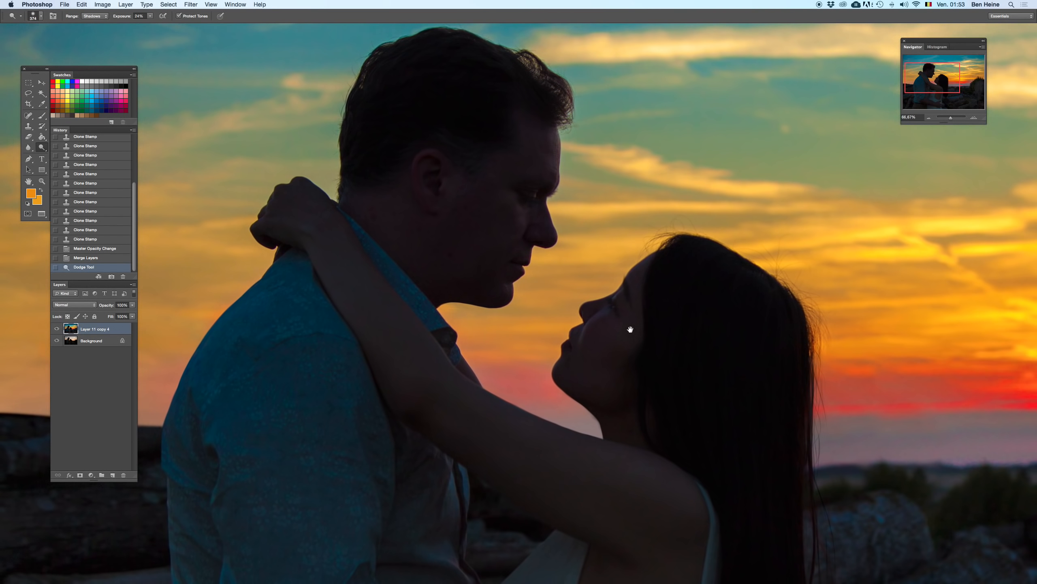
click(930, 118)
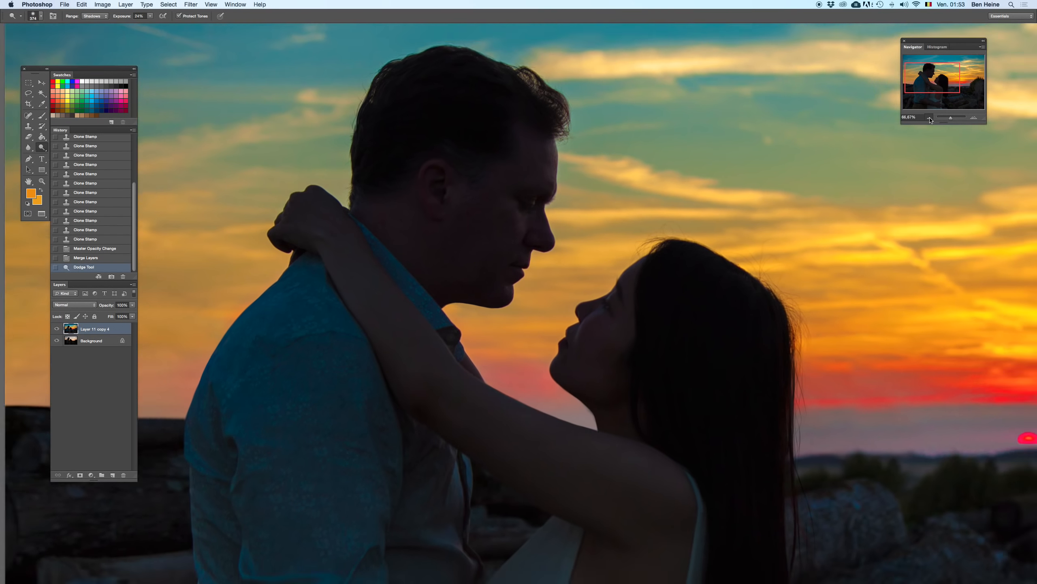
click(930, 118)
click(931, 119)
click(975, 118)
click(975, 118)
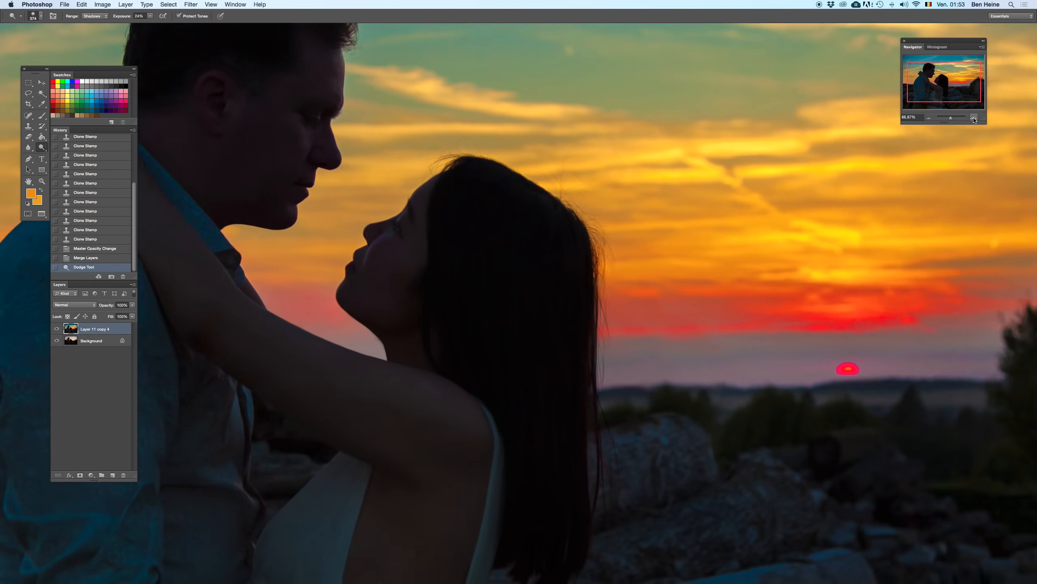
click(974, 118)
click(975, 118)
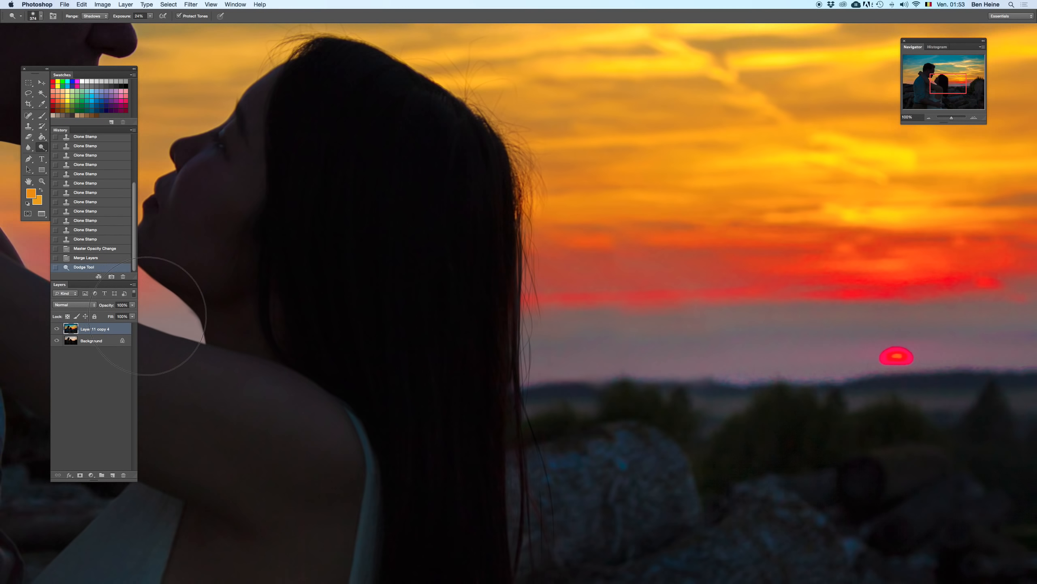
drag(491, 238, 385, 252)
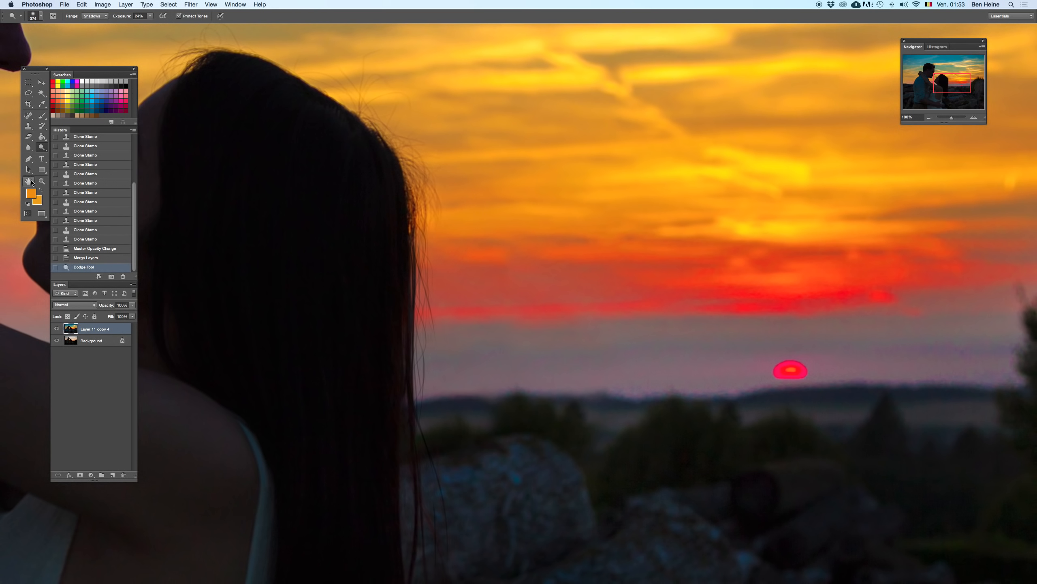
- Soften the grainy sky above the horizon between the woman's hair and the sun using the Blur tool at 100% strength
click(30, 150)
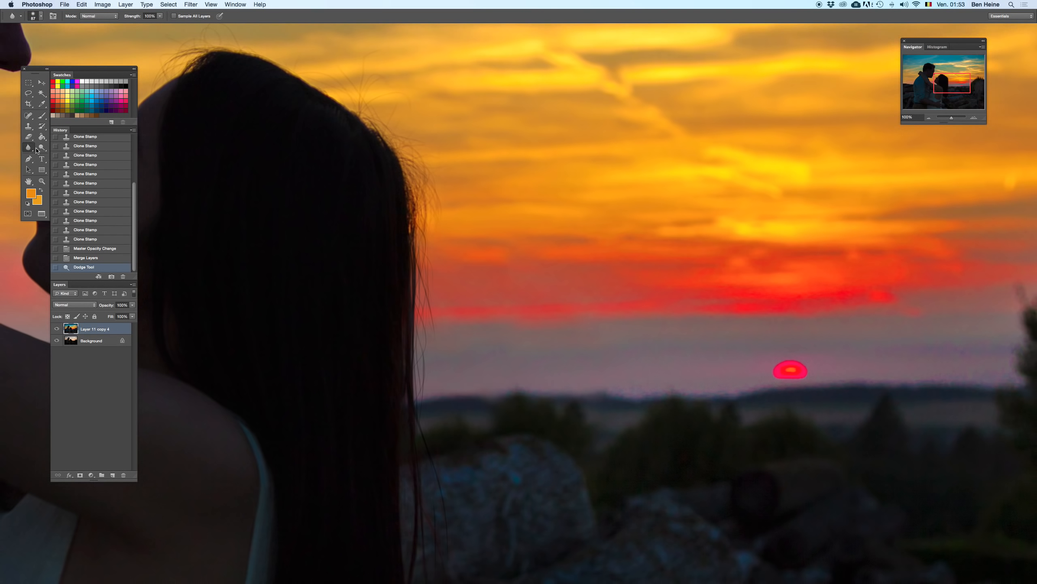
click(54, 147)
drag(577, 364, 577, 360)
click(975, 120)
key(ctrl+z)
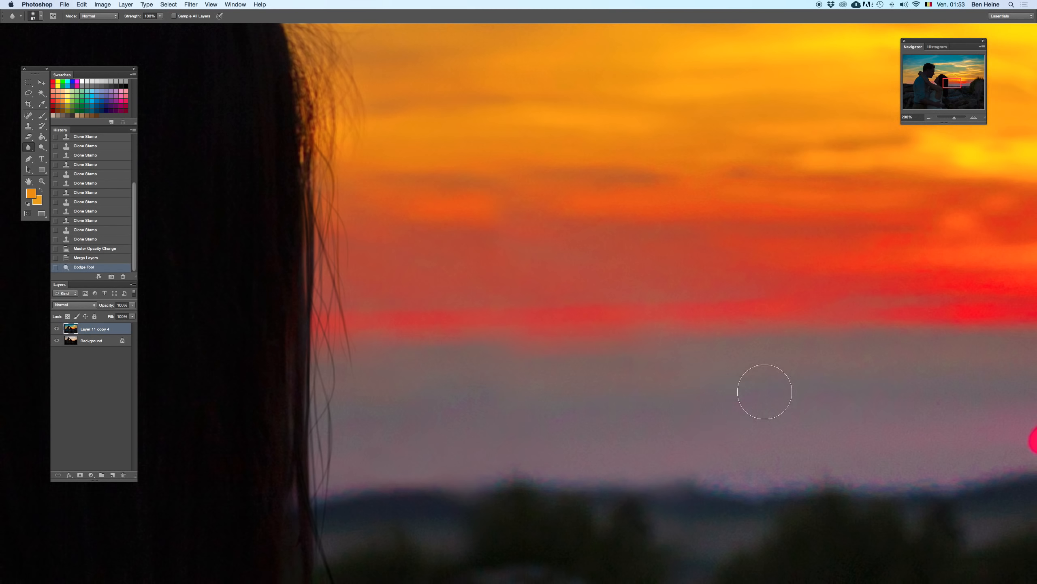
mouse_move(454, 408)
mouse_down()
mouse_move(419, 398)
mouse_move(473, 414)
mouse_move(782, 425)
mouse_up()
key(space)
drag(731, 381, 406, 348)
mouse_move(724, 337)
mouse_down()
mouse_move(703, 318)
mouse_move(921, 339)
mouse_up()
key(space)
drag(769, 344, 523, 338)
mouse_move(592, 320)
mouse_down()
mouse_move(856, 335)
mouse_move(922, 385)
mouse_move(670, 380)
mouse_move(659, 417)
mouse_move(874, 425)
mouse_up()
key(space)
mouse_move(574, 417)
mouse_down()
mouse_move(814, 349)
mouse_move(574, 382)
mouse_move(286, 387)
mouse_up()
key(space)
drag(598, 352, 766, 340)
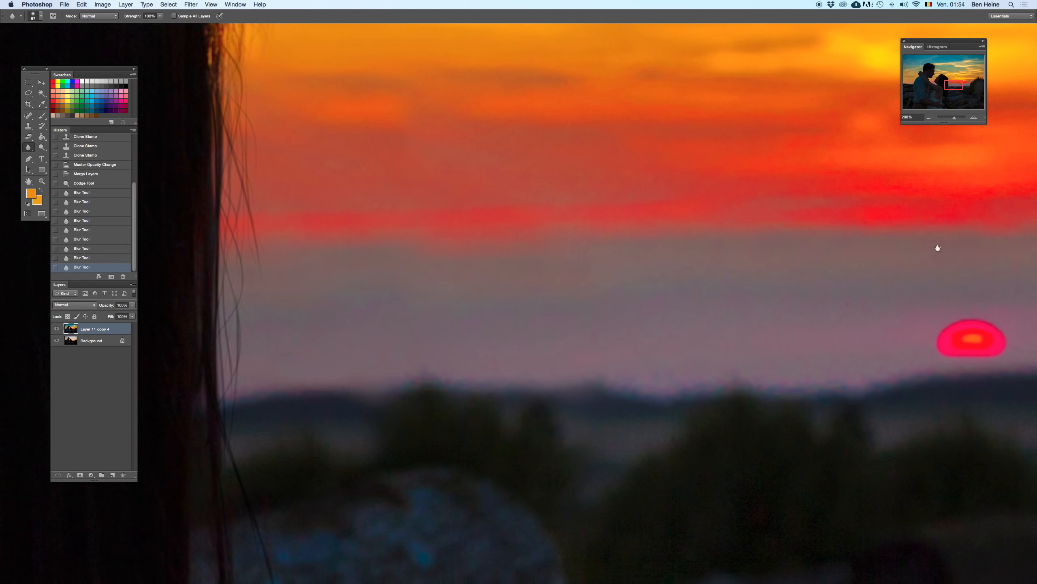
- Enlarge the Blur brush to 374 px and soften the sky around the setting sun
click(930, 119)
click(930, 119)
click(930, 119)
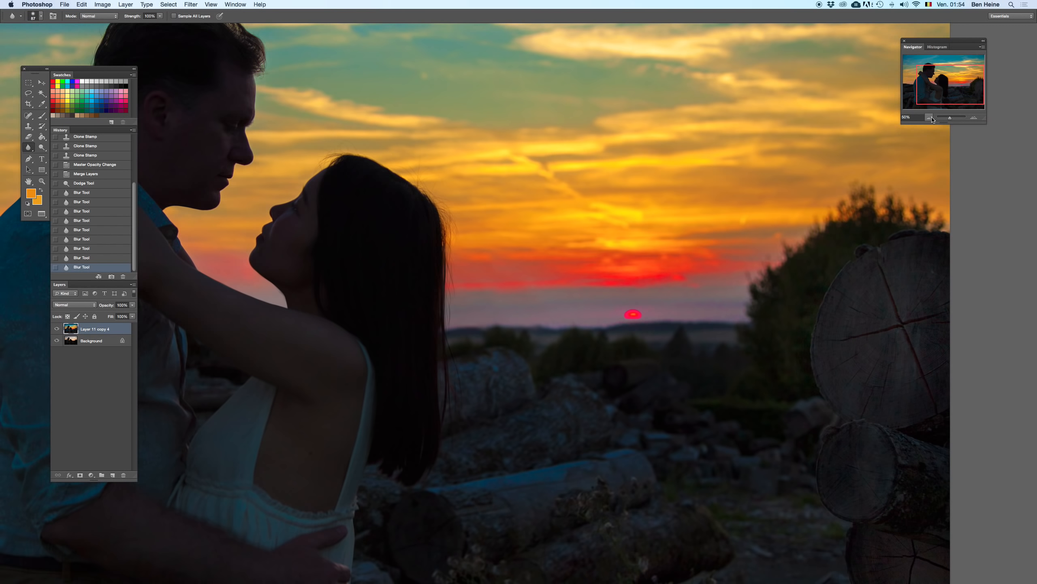
click(929, 119)
click(929, 118)
right_click(743, 314)
drag(732, 305, 757, 305)
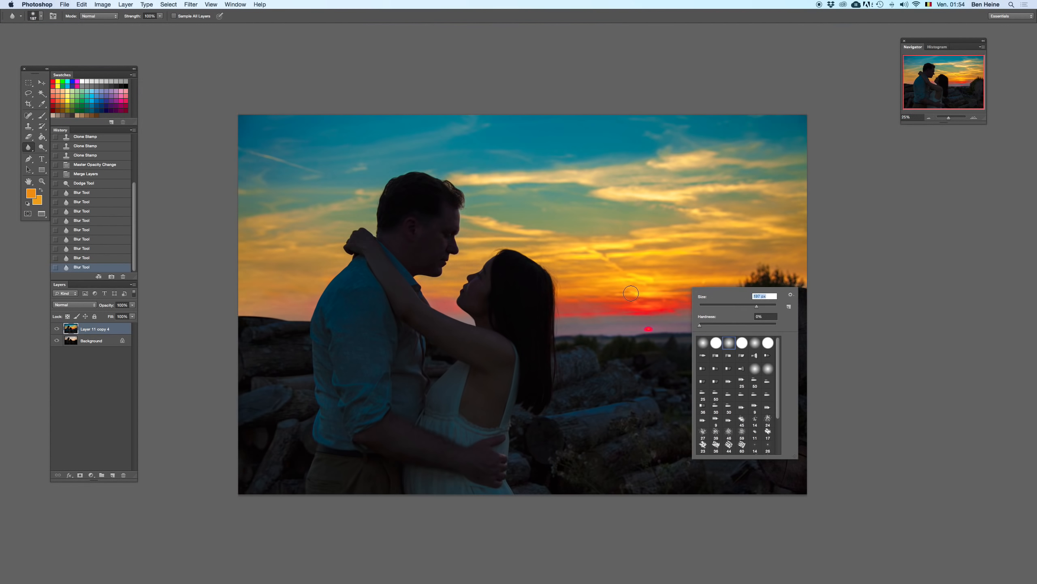
click(632, 300)
click(677, 306)
- Enlarge the Blur brush further and soften the clouds above the sun and to the right of the couple
right_click(779, 286)
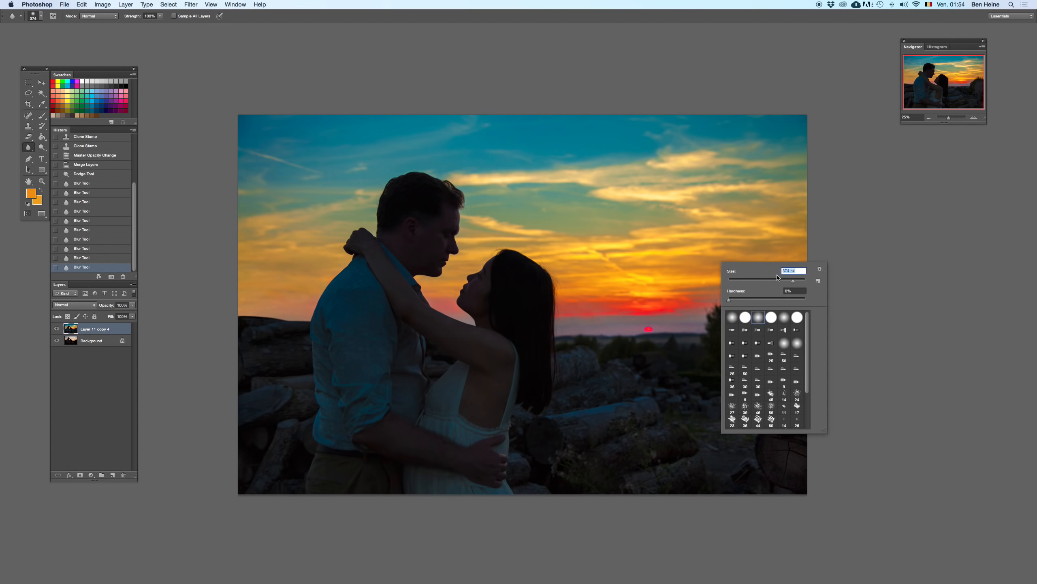
click(625, 289)
mouse_move(770, 260)
mouse_down()
mouse_move(703, 233)
mouse_move(637, 252)
mouse_move(631, 287)
mouse_move(694, 227)
mouse_up()
right_click(780, 231)
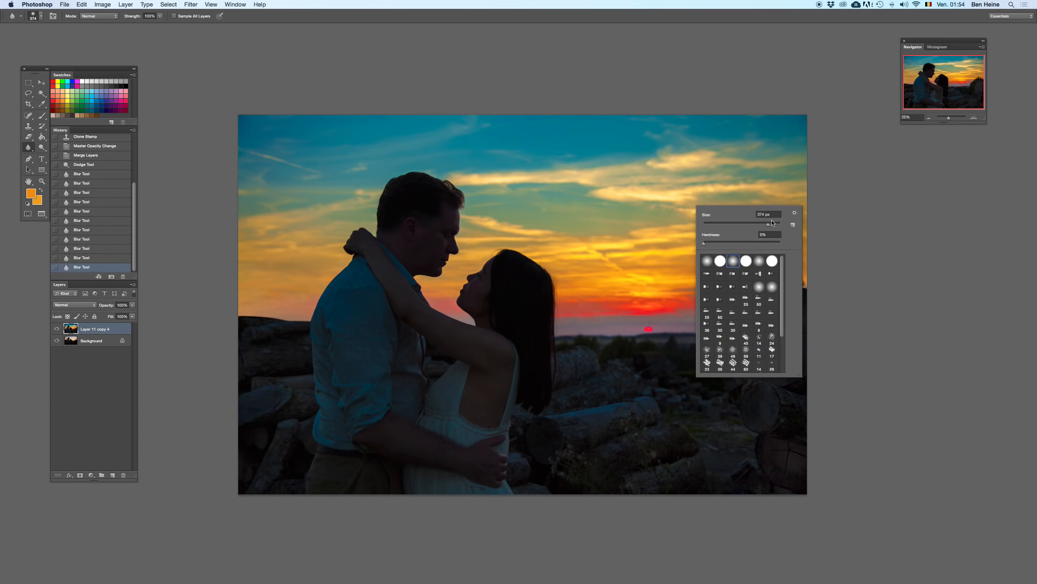
click(639, 210)
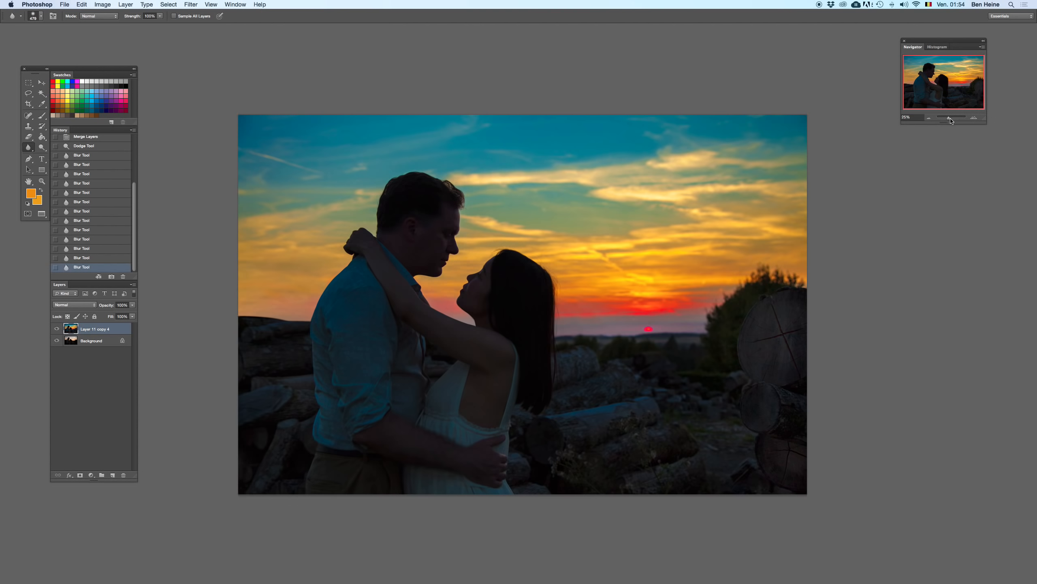
- Examine the sky around the man's head at high magnification, comparing it with and without the blur
drag(951, 120, 956, 118)
drag(624, 195, 868, 447)
drag(553, 230, 772, 488)
drag(584, 349, 602, 401)
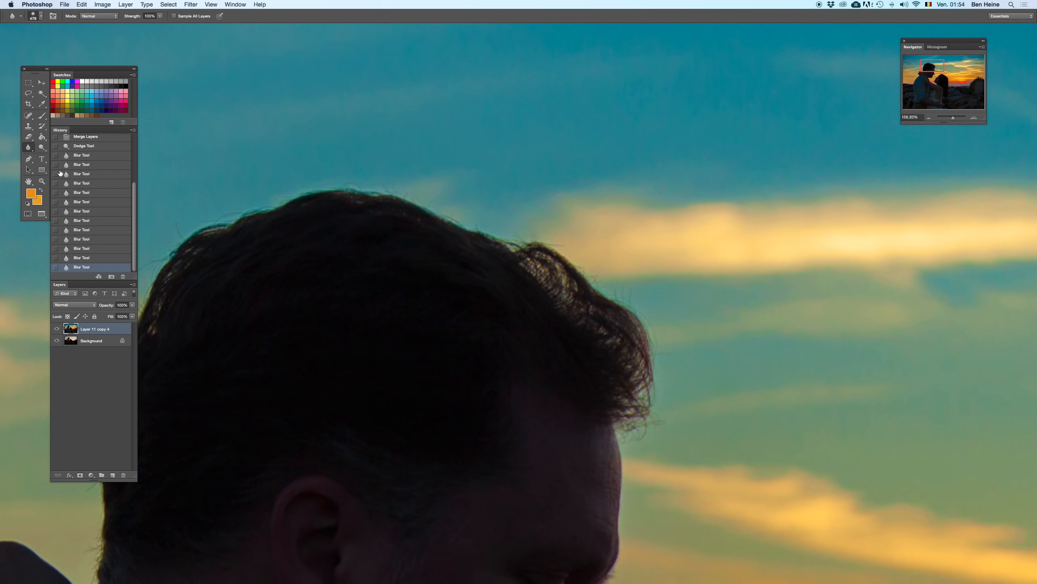
click(106, 147)
click(100, 138)
key(super+z)
drag(374, 129, 851, 414)
key(super+z)
key(super+z)
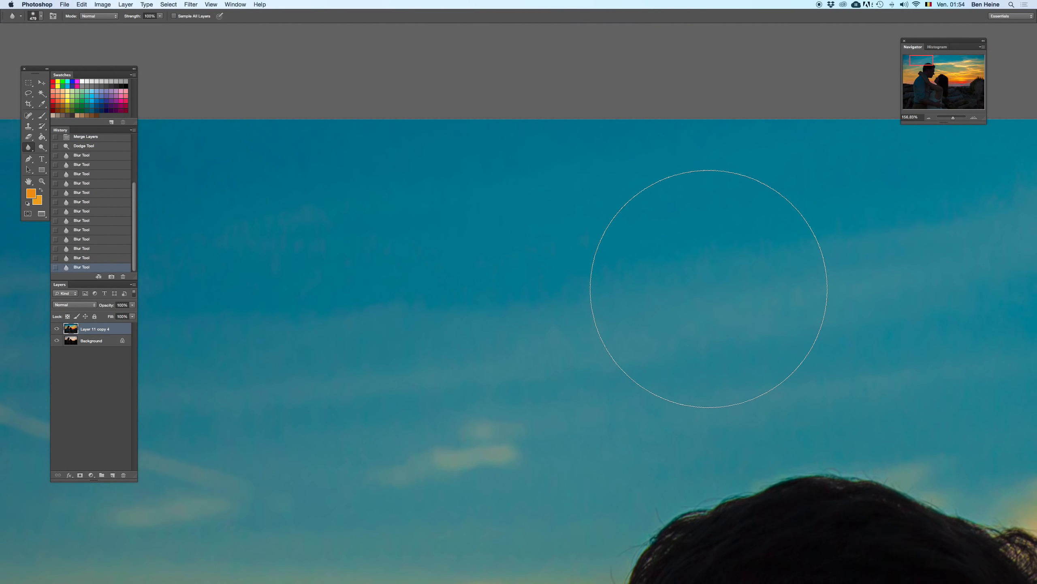
key(super+z)
key(super+z)
- Inspect the upper sky and clouds near the man's hair, toggling the last blur stroke for comparison
drag(783, 332, 558, 252)
drag(670, 545, 635, 198)
key(super+z)
key(super+z)
drag(656, 298, 522, 264)
drag(829, 404, 551, 301)
key(super+z)
key(super+z)
drag(662, 457, 584, 201)
key(super+z)
key(super+z)
- Blur the grainy blue sky and orange clouds behind the man, down to his shoulder
drag(426, 220, 857, 363)
drag(202, 113, 590, 345)
mouse_move(409, 69)
mouse_down()
mouse_move(498, 271)
mouse_move(748, 382)
mouse_up()
drag(345, 394, 484, 144)
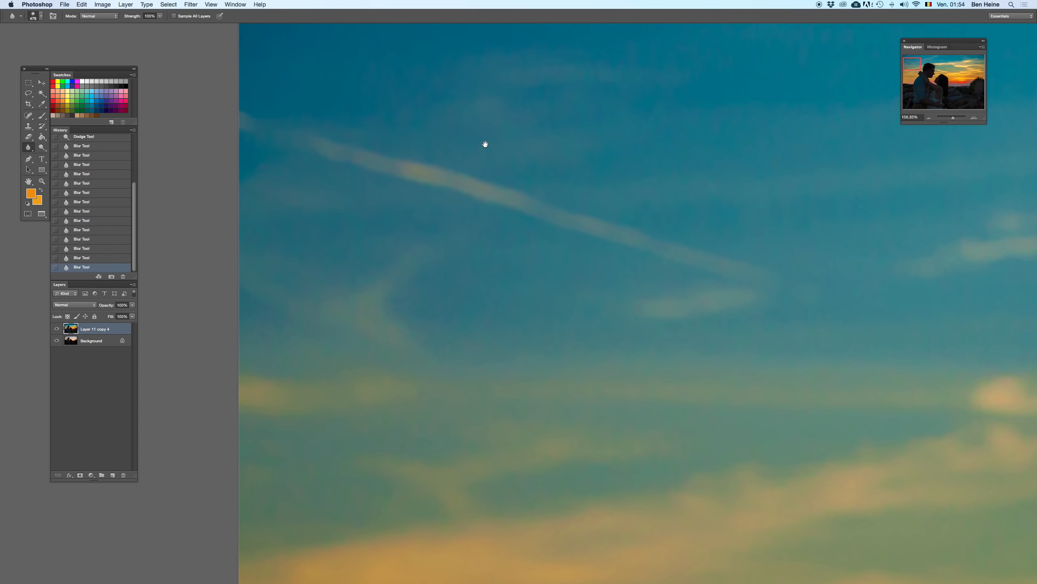
drag(746, 341, 305, 161)
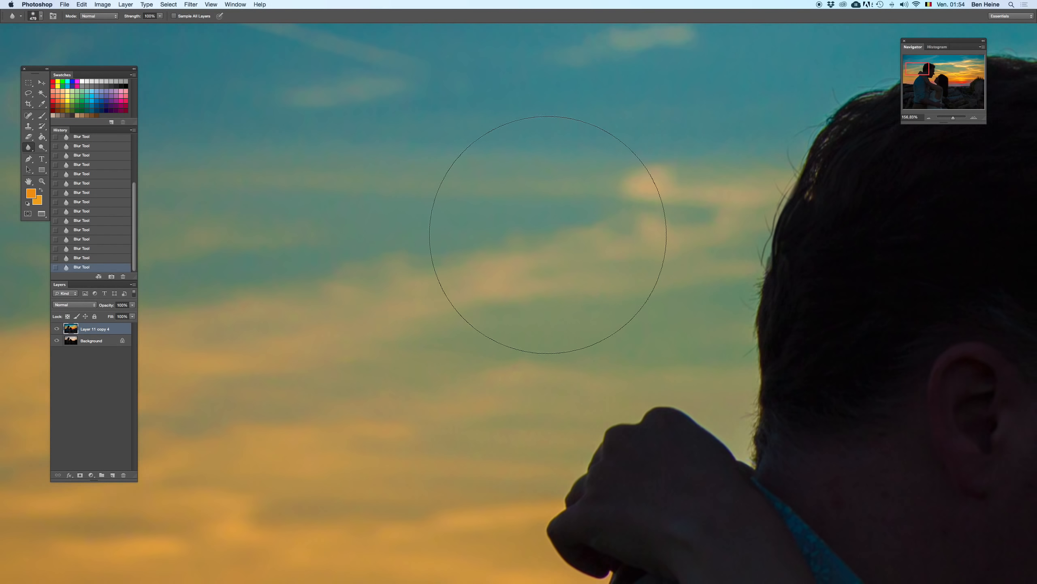
drag(387, 345, 583, 149)
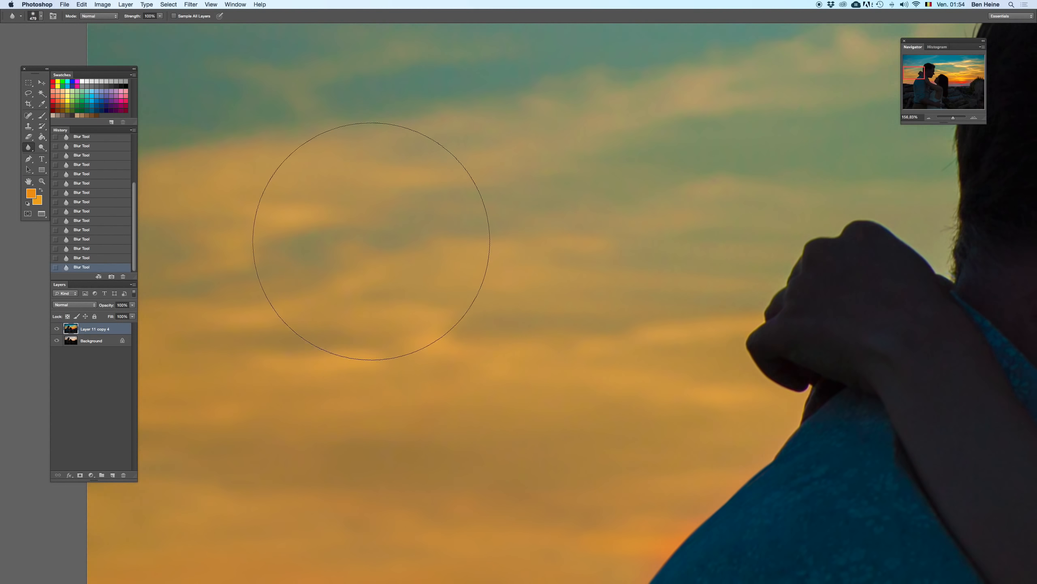
drag(439, 354, 488, 145)
mouse_move(594, 265)
mouse_down()
mouse_move(379, 321)
mouse_move(470, 274)
mouse_move(400, 250)
mouse_move(227, 245)
mouse_up()
- Reduce the Blur brush to 172 px and soften the sky between the two faces
right_click(758, 208)
drag(759, 209, 735, 205)
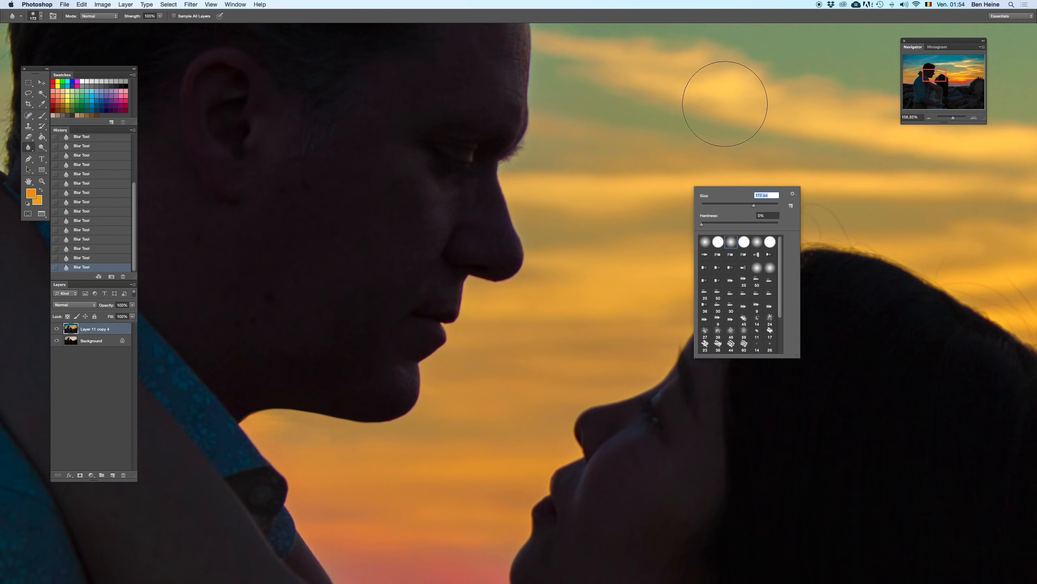
key(Return)
mouse_move(554, 290)
mouse_down()
mouse_move(562, 245)
mouse_move(609, 186)
mouse_up()
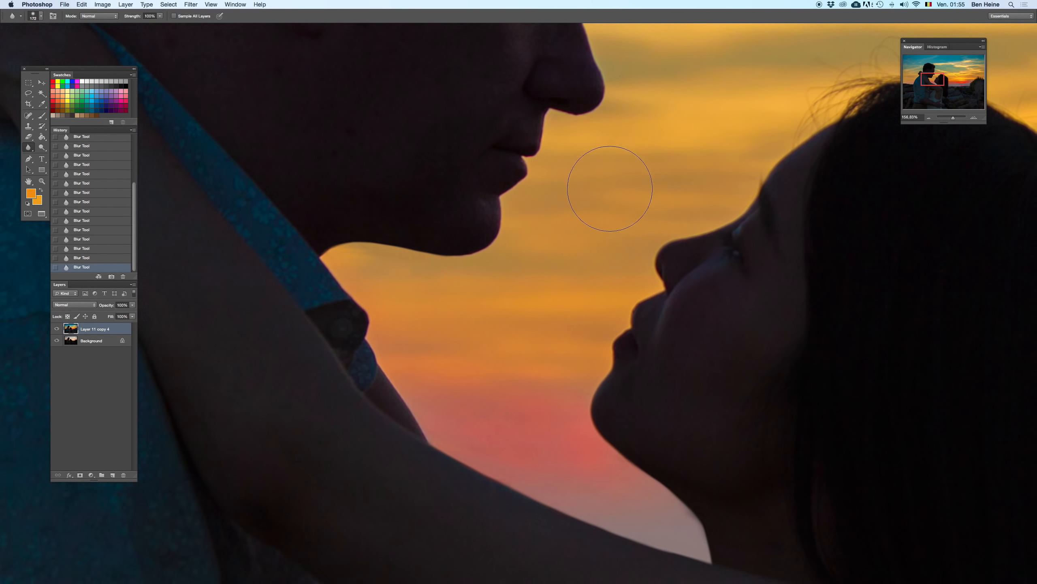
drag(707, 354, 558, 295)
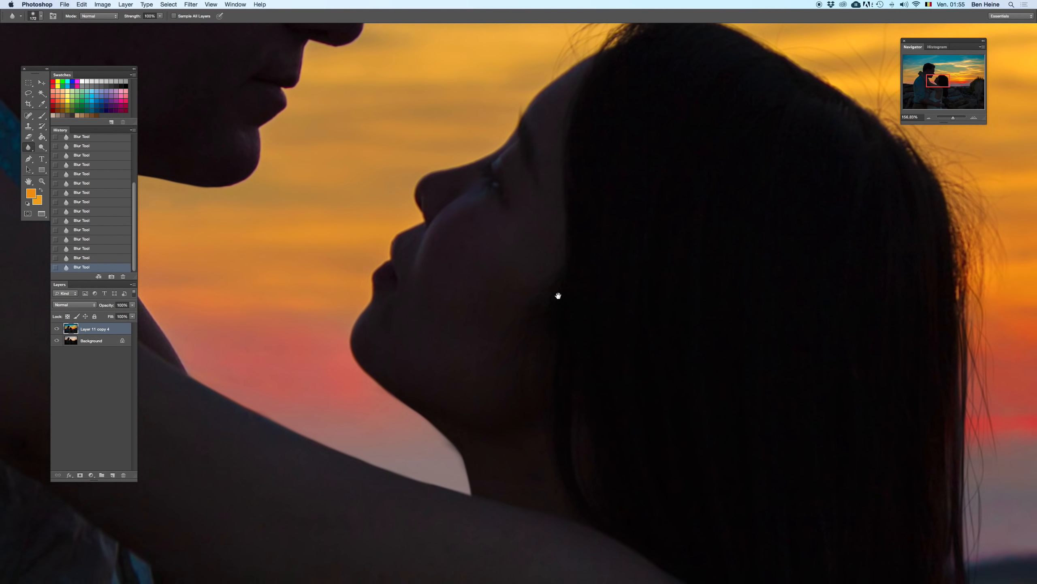
drag(954, 119, 949, 119)
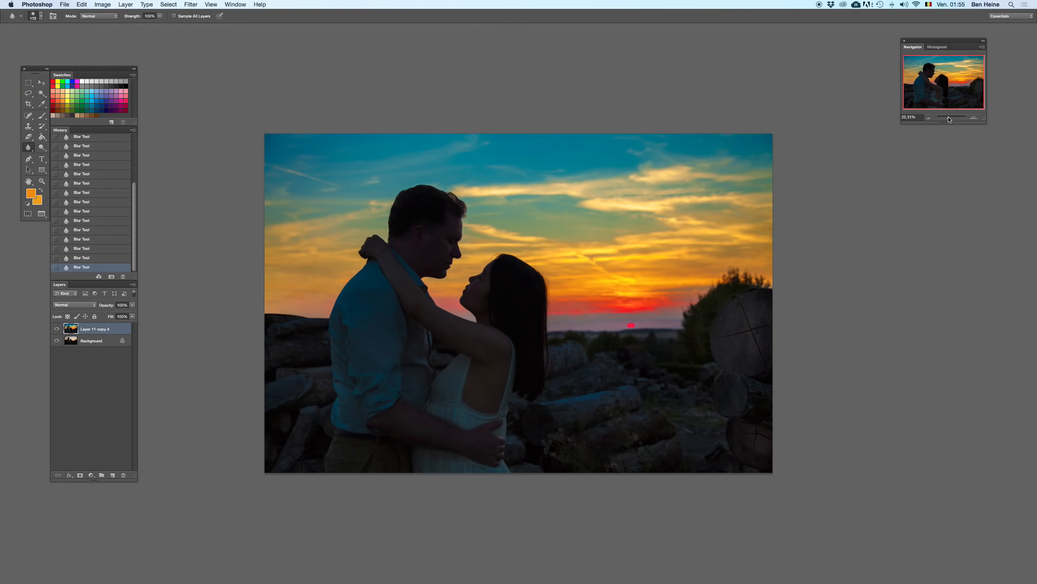
drag(595, 308, 597, 291)
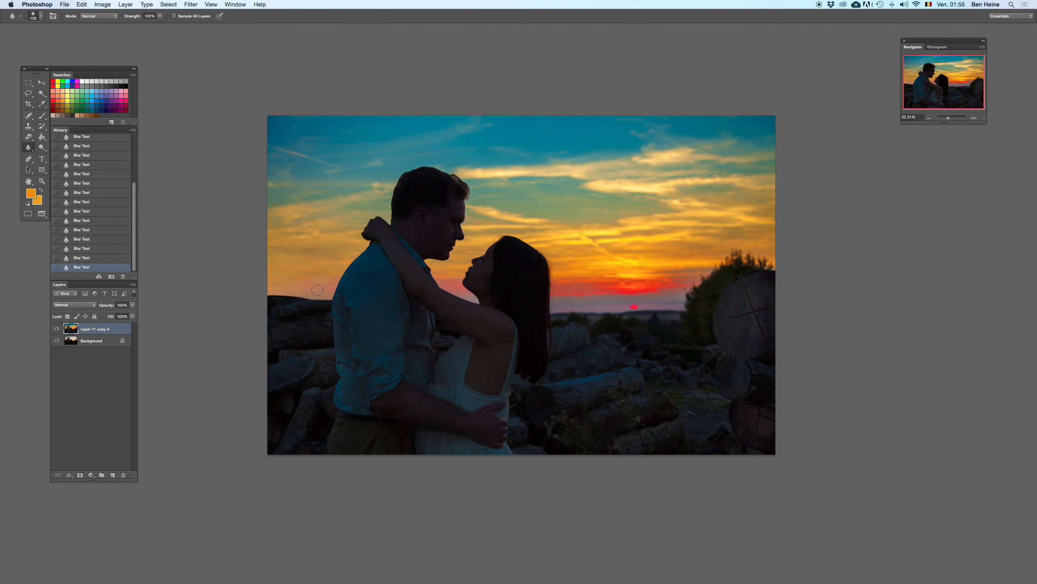
- Sample orange from the setting sun with the Eyedropper and test a soft Brush stroke over it
click(41, 103)
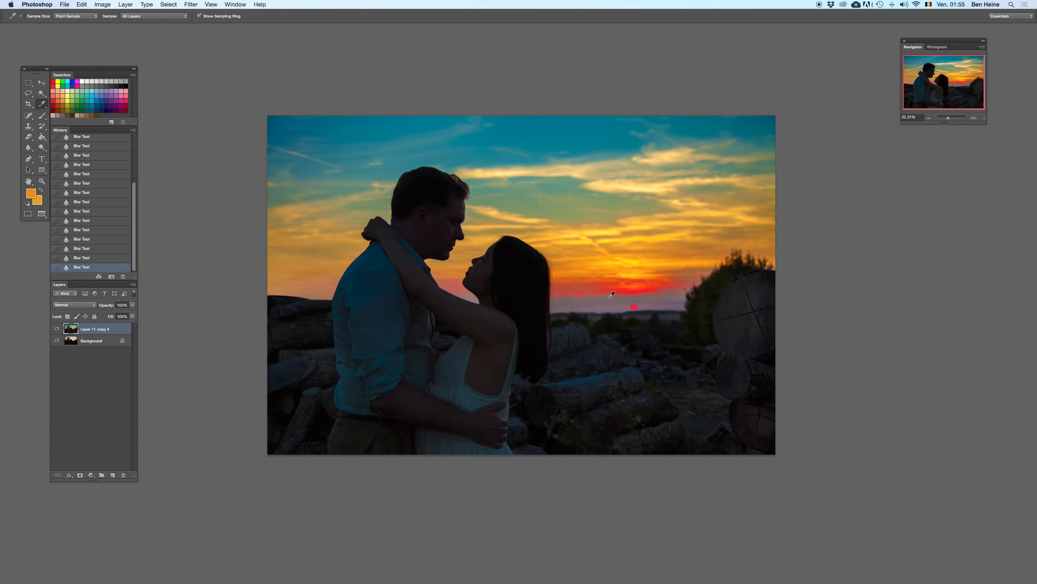
click(633, 306)
key(b)
right_click(648, 291)
click(722, 280)
click(865, 246)
key(i)
alt+click(633, 303)
key(b)
key(super+z)
- Add a new layer and prepare a large soft brush at 49% opacity
click(113, 475)
right_click(659, 263)
click(735, 279)
key(Return)
drag(165, 16, 194, 23)
right_click(660, 301)
drag(731, 315, 730, 315)
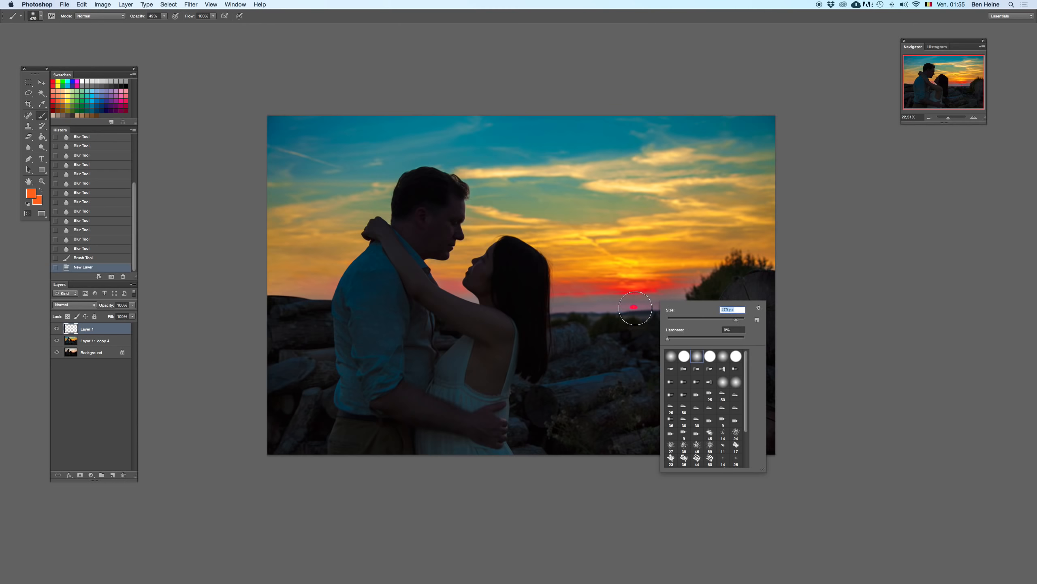
key(Return)
- Try orange dabs over the sun at 49% brush opacity
click(635, 307)
key(super+z)
click(632, 306)
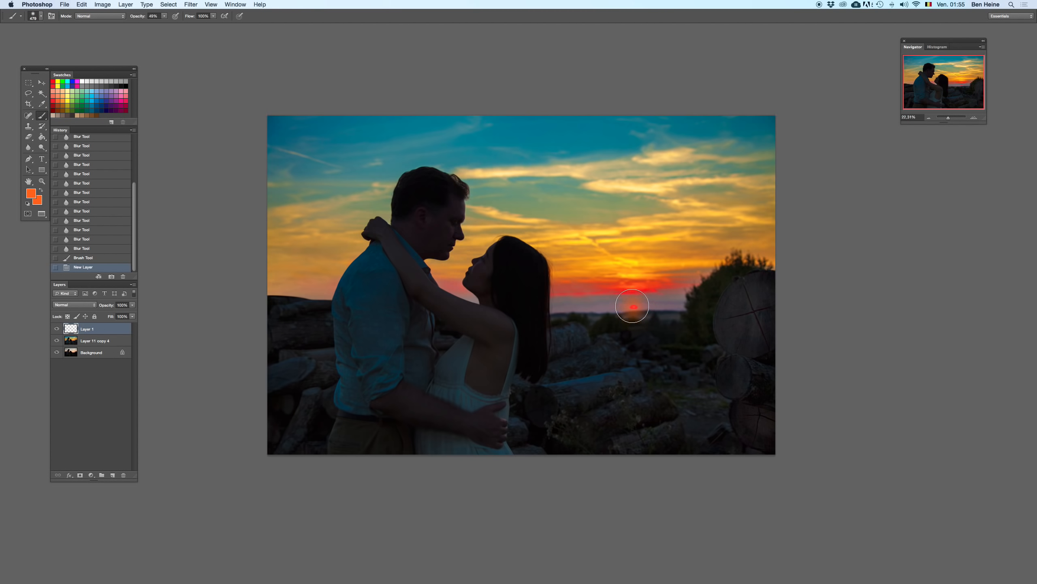
key(super+z)
- Adjust the orange paint colour, lower the brush opacity to 11% and dab a faint glow over the sun
click(165, 18)
click(31, 193)
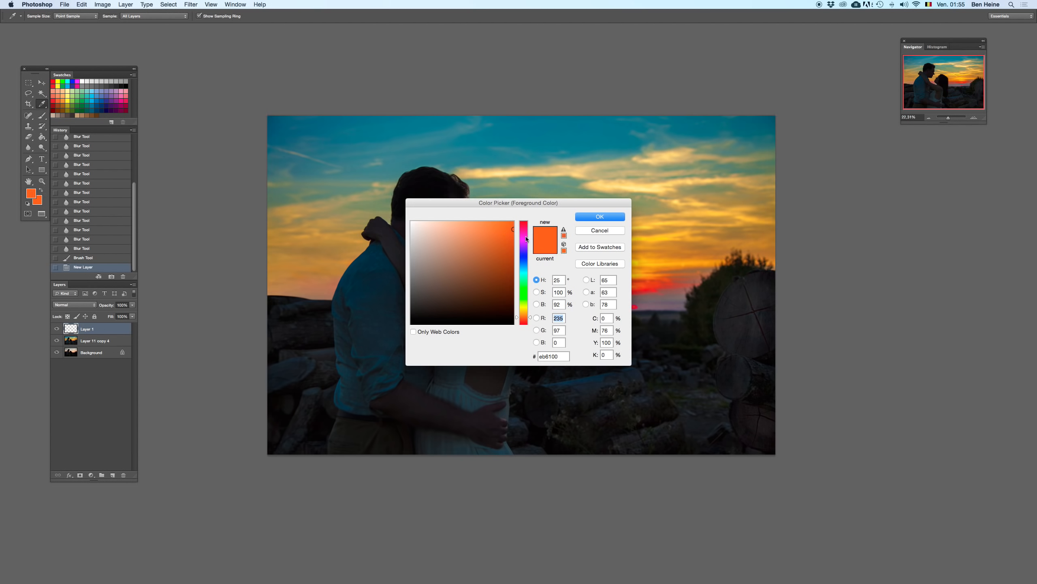
key(Return)
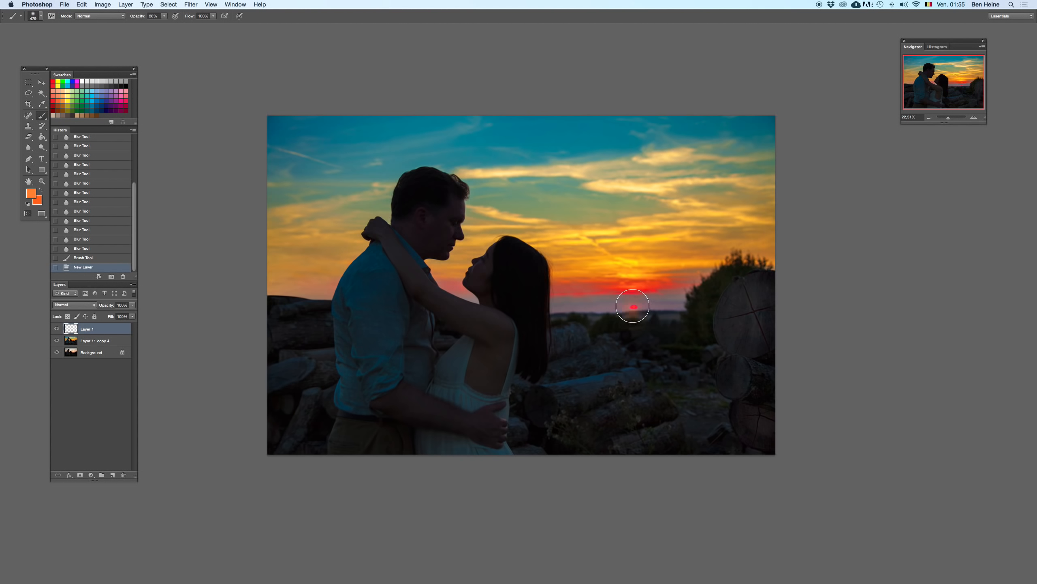
click(164, 16)
click(633, 306)
click(633, 306)
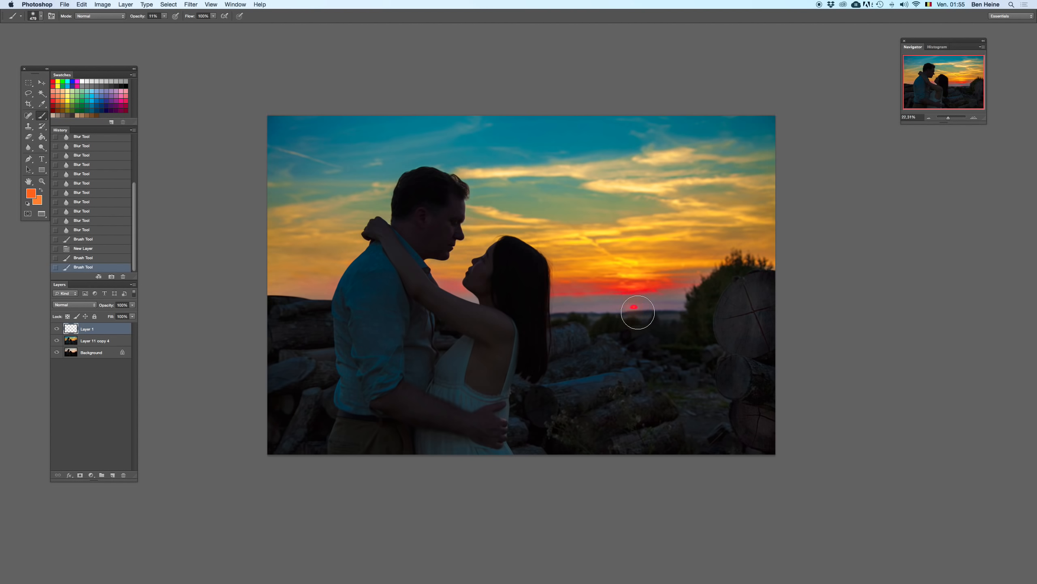
click(635, 310)
- Switch the paint colour to red and build a wide glow around the sun with a much larger brush
click(53, 81)
click(628, 304)
right_click(678, 266)
drag(709, 282, 756, 282)
click(645, 300)
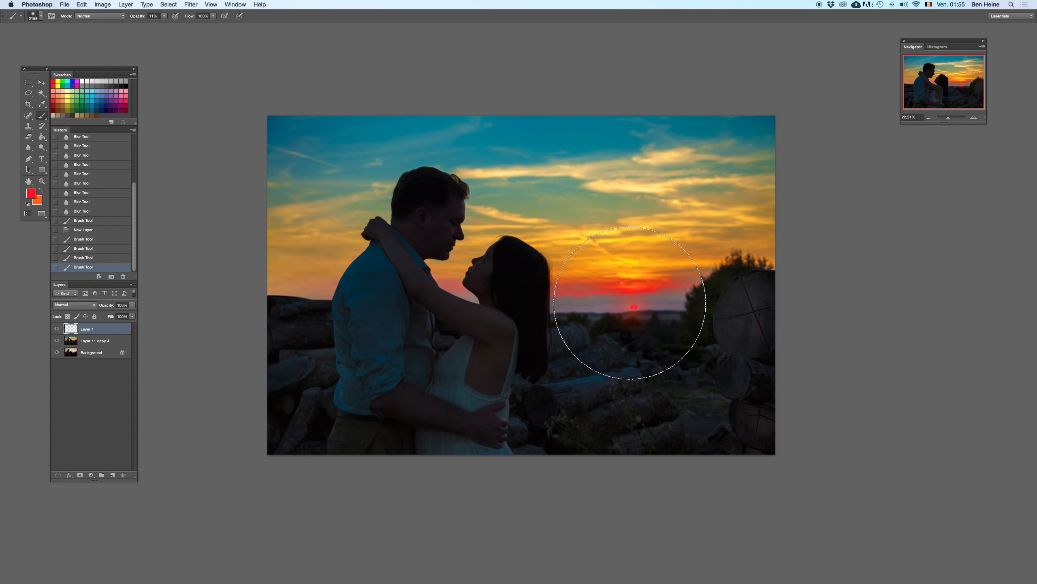
click(635, 307)
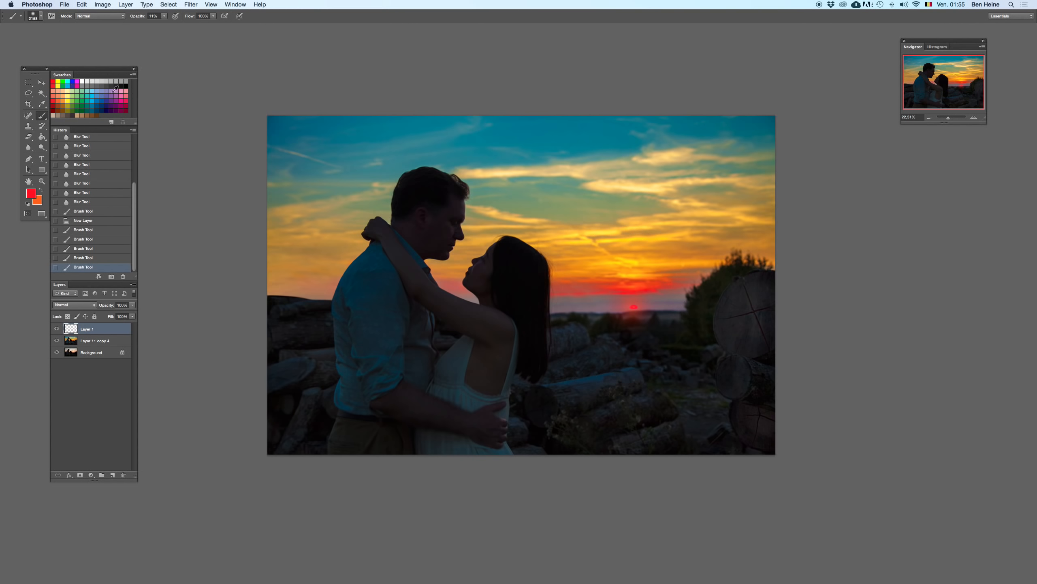
- Paint soft yellow and orange light over the sun and the dark trees below the horizon
key(x)
click(637, 301)
key(x)
click(613, 324)
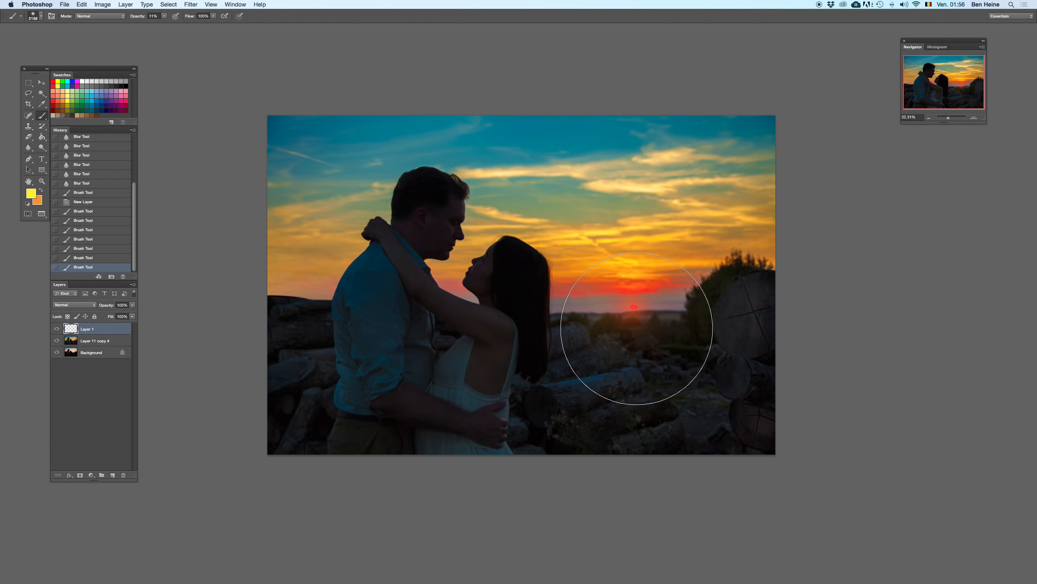
click(637, 328)
key(x)
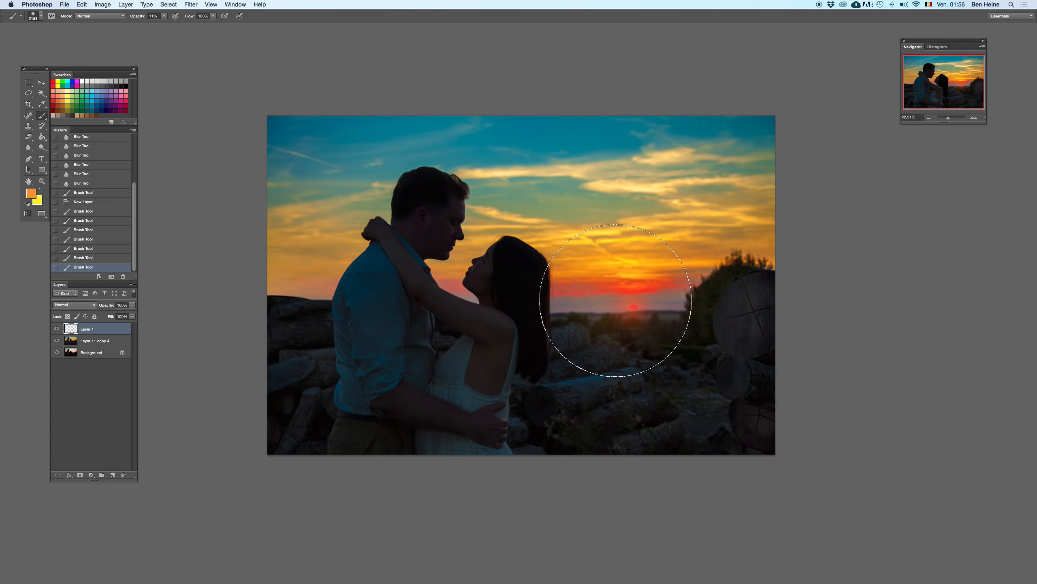
- Replace the last glow stroke with a soft orange one around the sun on another new layer
key(super+z)
click(112, 475)
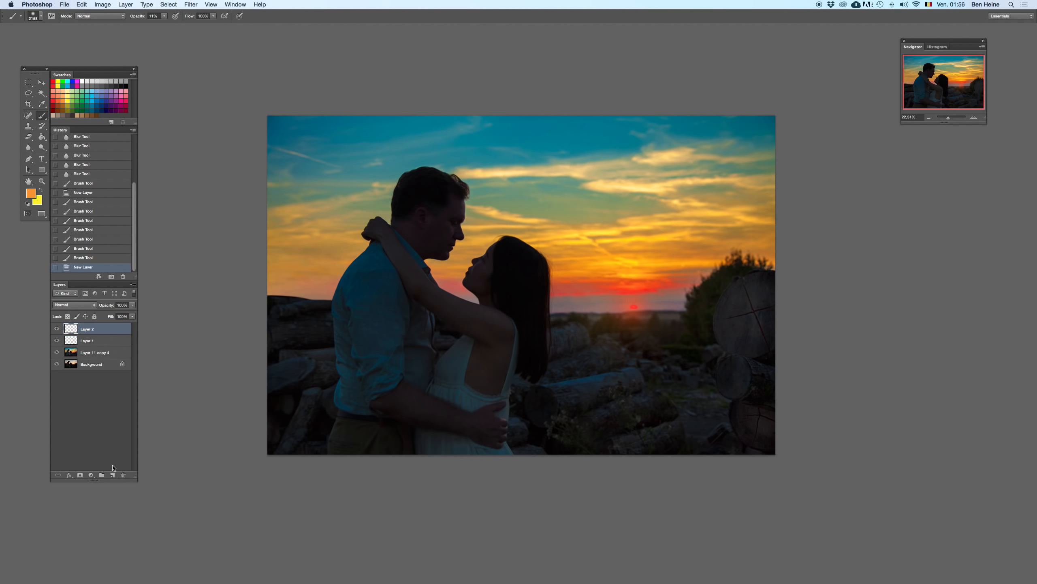
drag(637, 308, 623, 305)
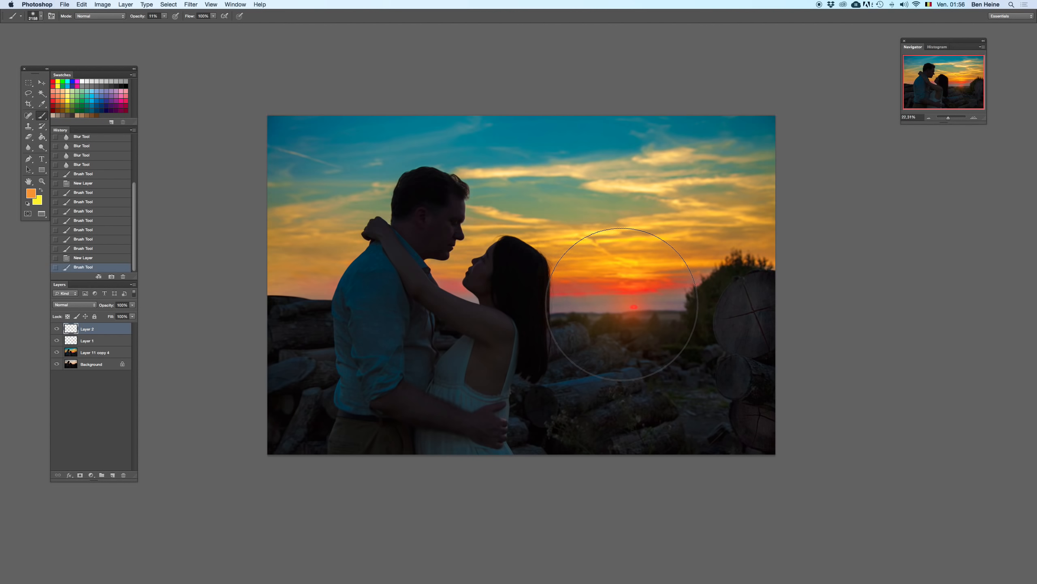
- Try darkening the woman's face with a smaller Burn brush set to shadows
click(41, 147)
drag(42, 147, 70, 155)
right_click(567, 263)
drag(648, 280, 618, 280)
drag(478, 283, 521, 252)
key(super+z)
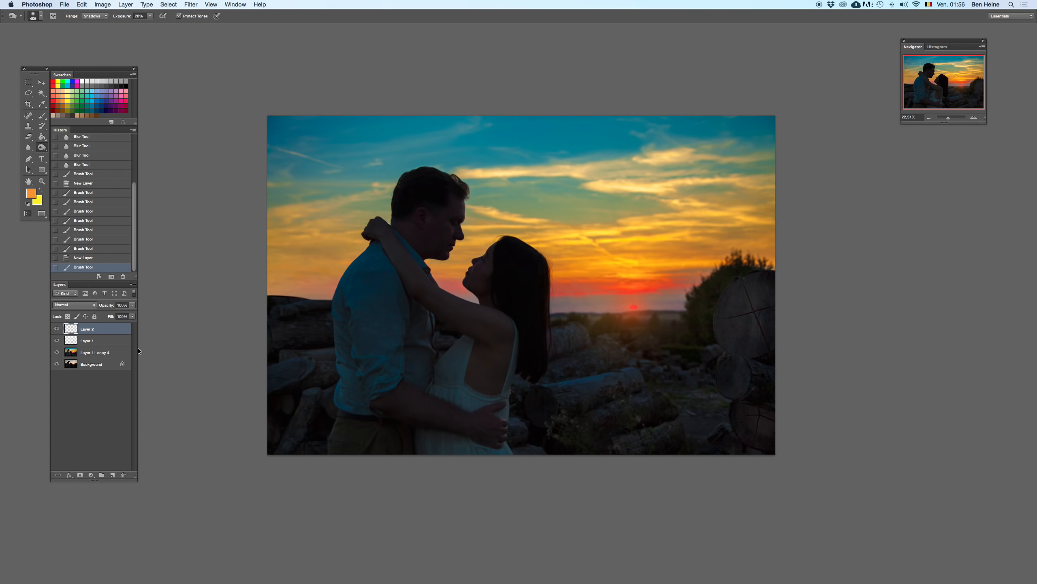
- Duplicate Layer 11 copy 4 and try a Burn stroke over the woman's face on the copy
right_click(114, 354)
click(132, 354)
key(Return)
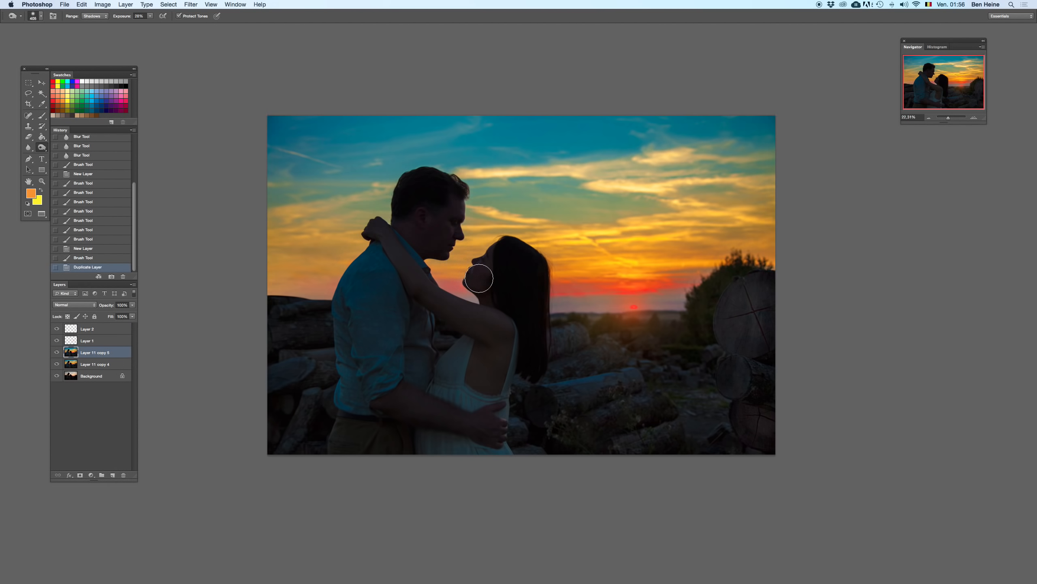
drag(480, 274, 489, 260)
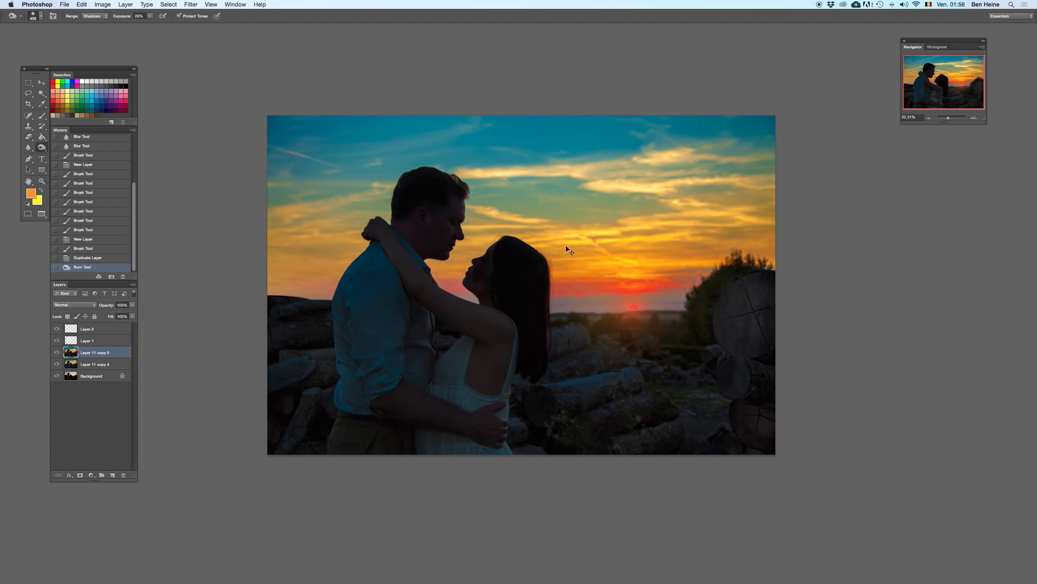
click(930, 117)
key(ctrl+z)
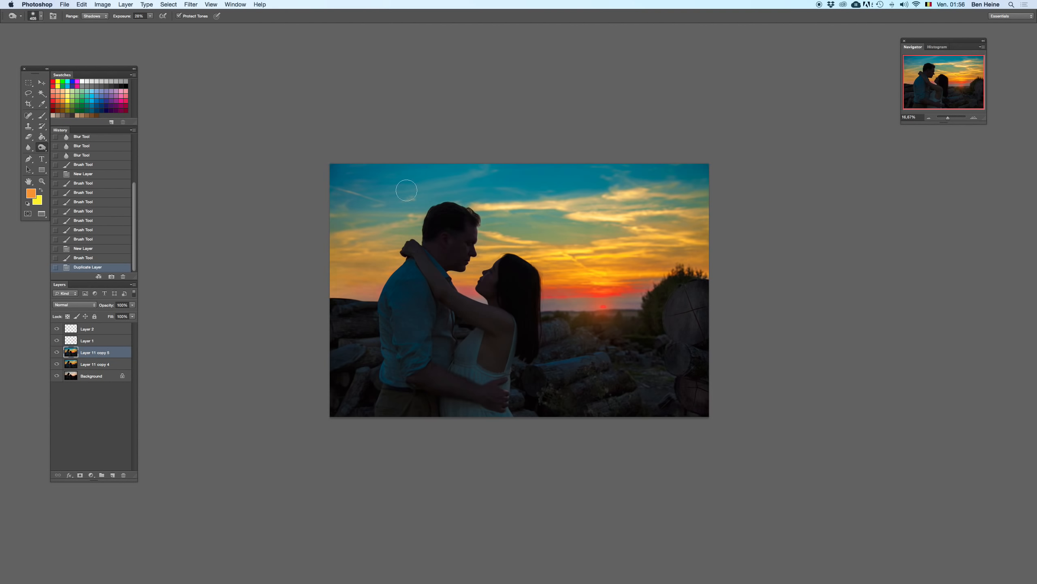
- Discard the orange stroke made on the duplicated photo layer and repaint the glow near the sun on Layer 2
key(b)
click(631, 307)
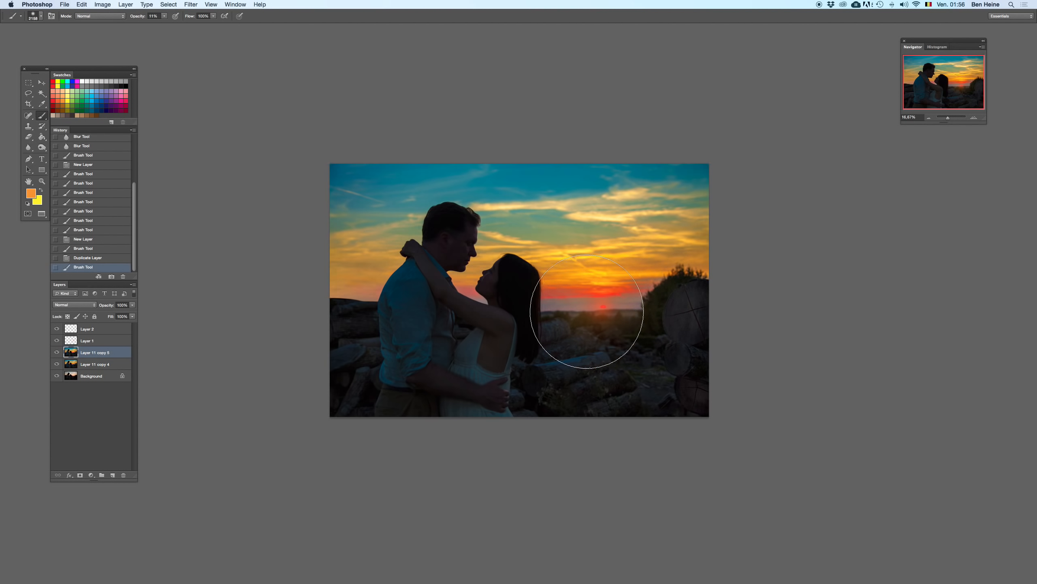
click(111, 258)
click(101, 328)
key(super+z)
key(super+z)
key(super+z)
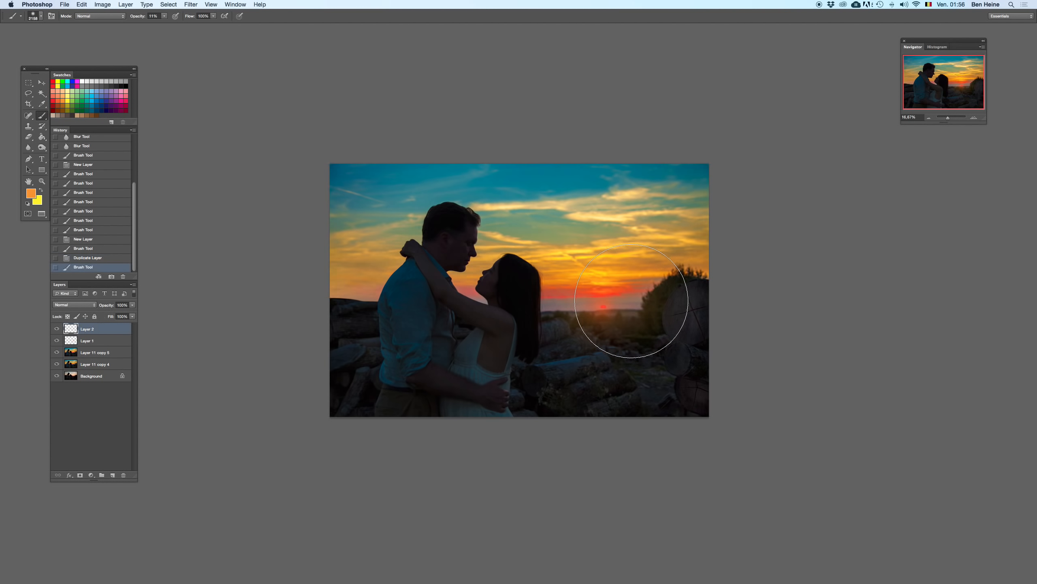
- Try soft orange and yellow brush strokes over the logs behind the man's back on Layer 2
key(super+z)
key(super+z)
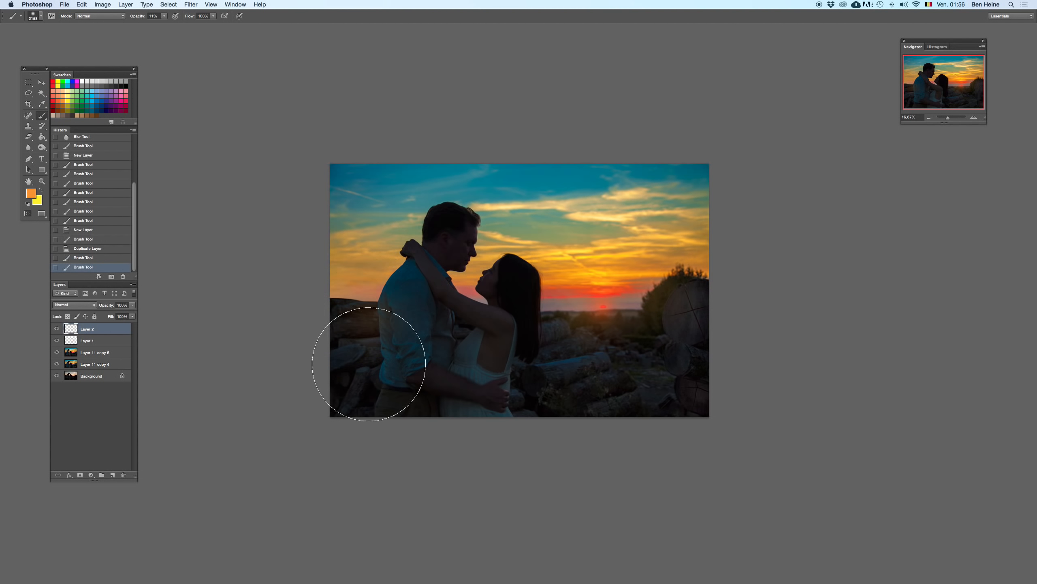
key(super+z)
key(super+z)
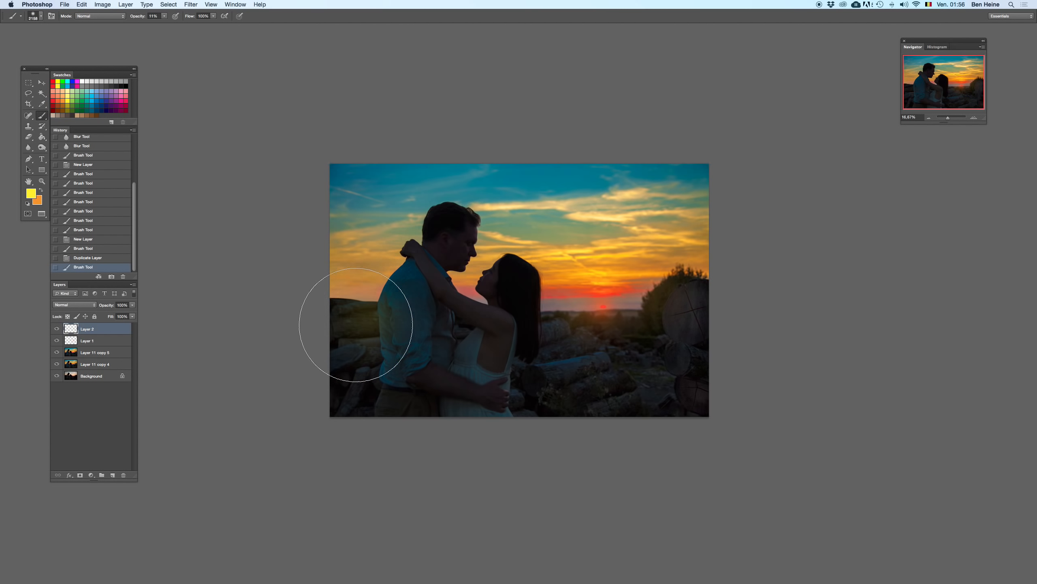
drag(343, 294, 324, 318)
key(super+z)
key(super+z)
- Try a brush stroke in teal sampled from the upper sky over the logs behind the man
key(i)
key(x)
click(578, 193)
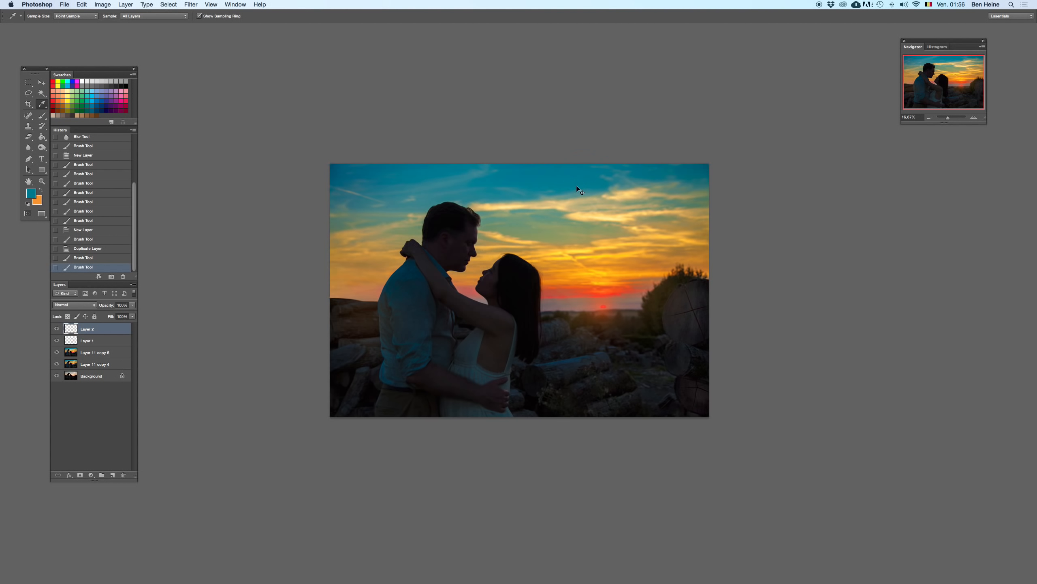
key(super+z)
key(b)
click(363, 322)
key(super+z)
key(x)
key(super+z)
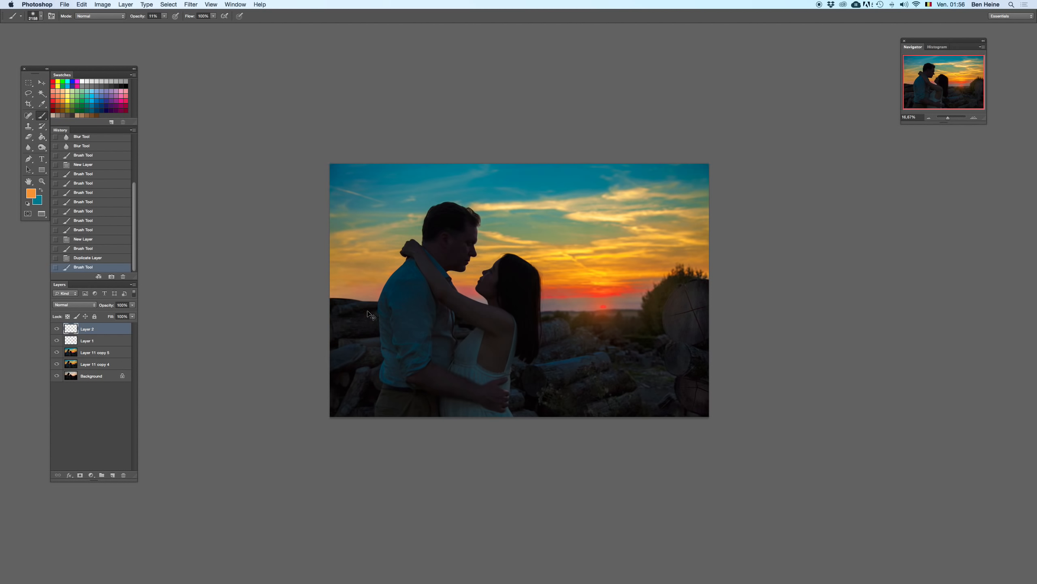
- Sample the red of the sun and paint a soft stroke over the man's back and nearby logs on Layer 2
key(i)
click(606, 306)
key(b)
click(375, 314)
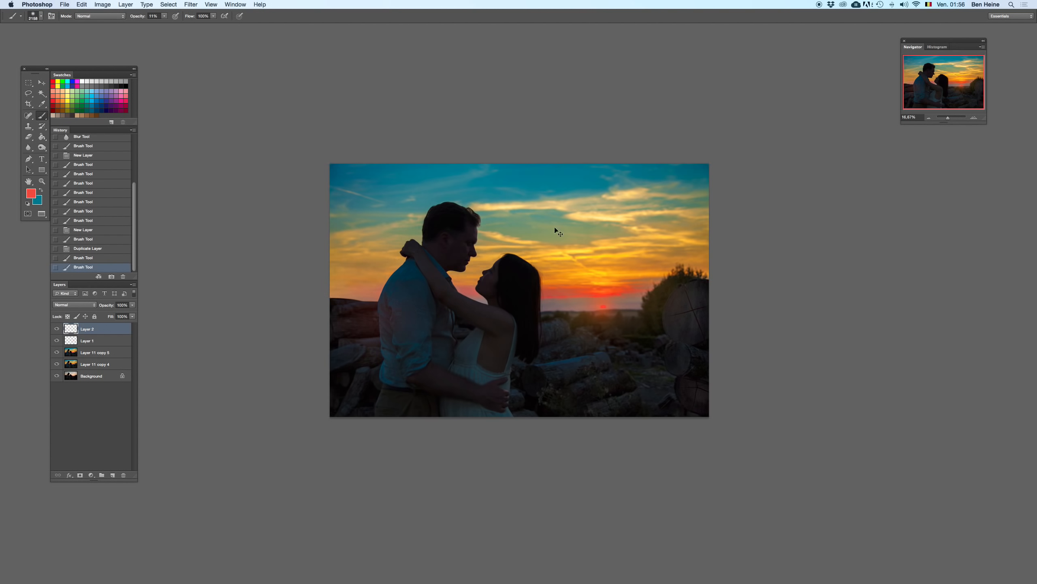
- Compare the zoomed-out picture with and without Layer 2 by deleting and restoring the layer
click(928, 117)
click(928, 118)
click(928, 118)
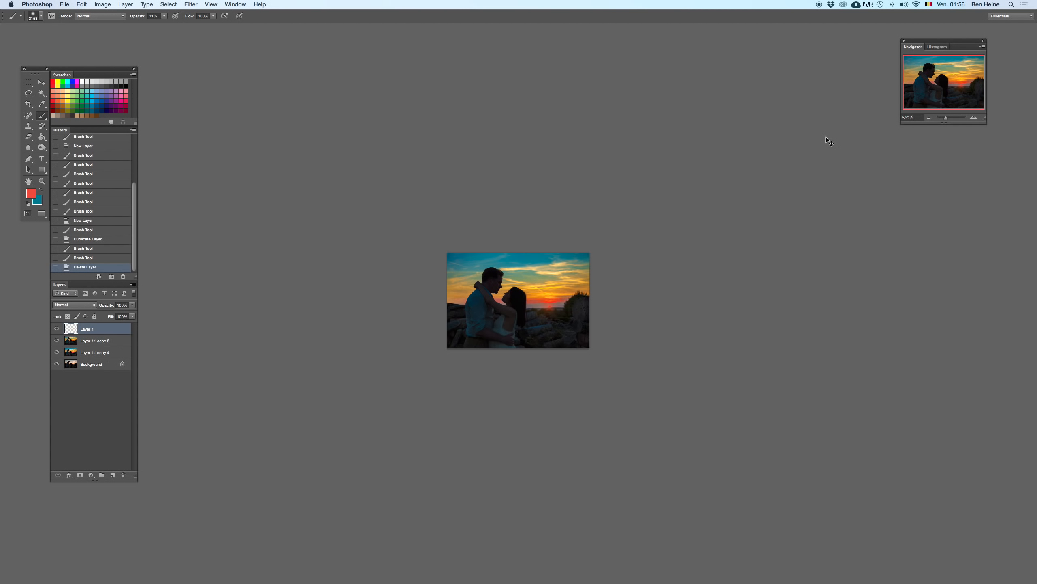
key(super+z)
key(super+z)
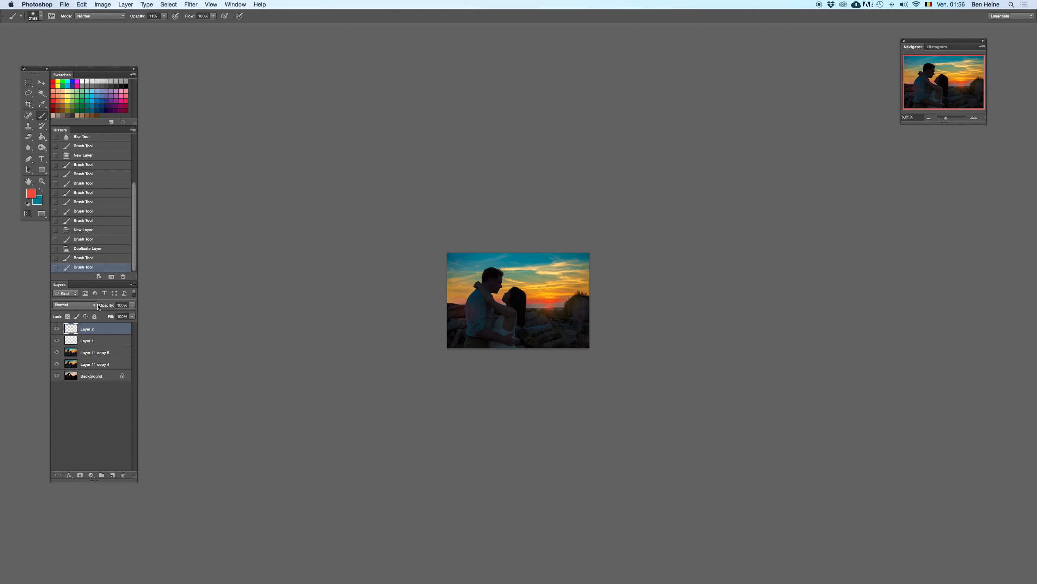
- Hide Layer 2 and compare the picture with and without Layer 1
click(57, 329)
click(57, 341)
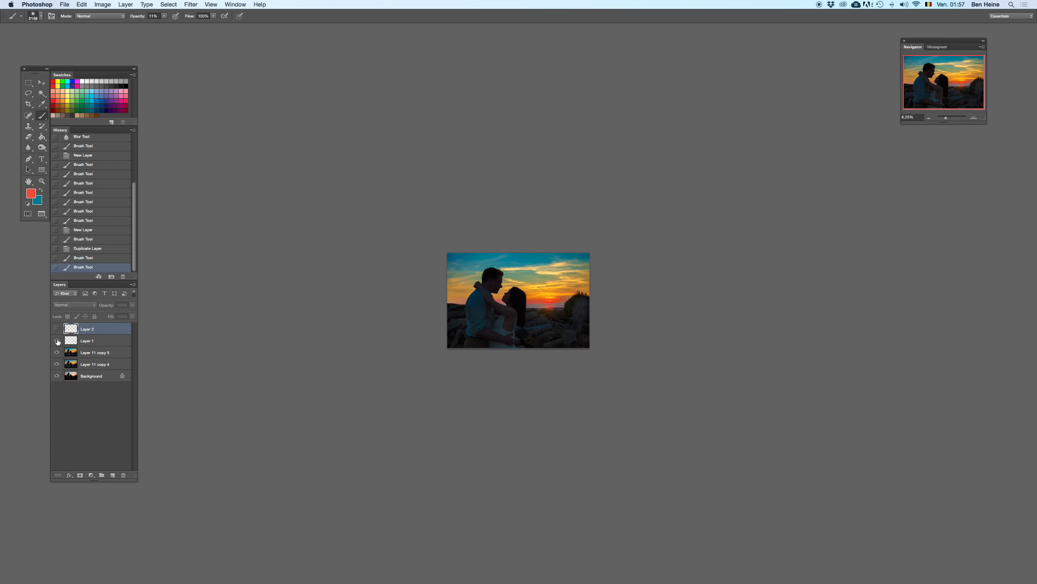
click(80, 342)
key(Delete)
key(super+z)
key(super+z)
key(super+z)
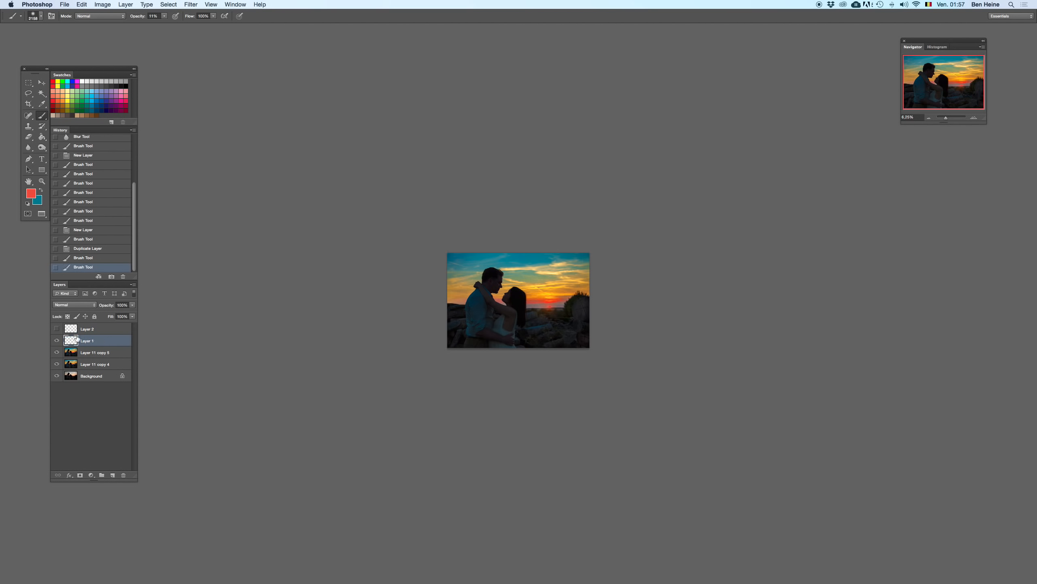
- Erase part of the glow beside the sun on Layer 1 with the Eraser at 100% opacity
click(975, 118)
click(974, 118)
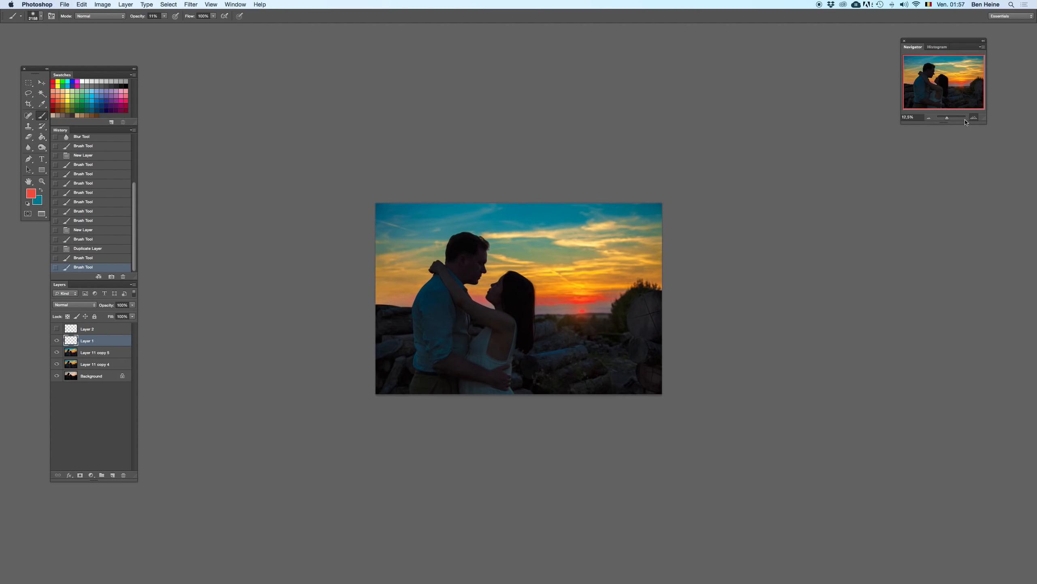
click(975, 119)
key(e)
click(619, 310)
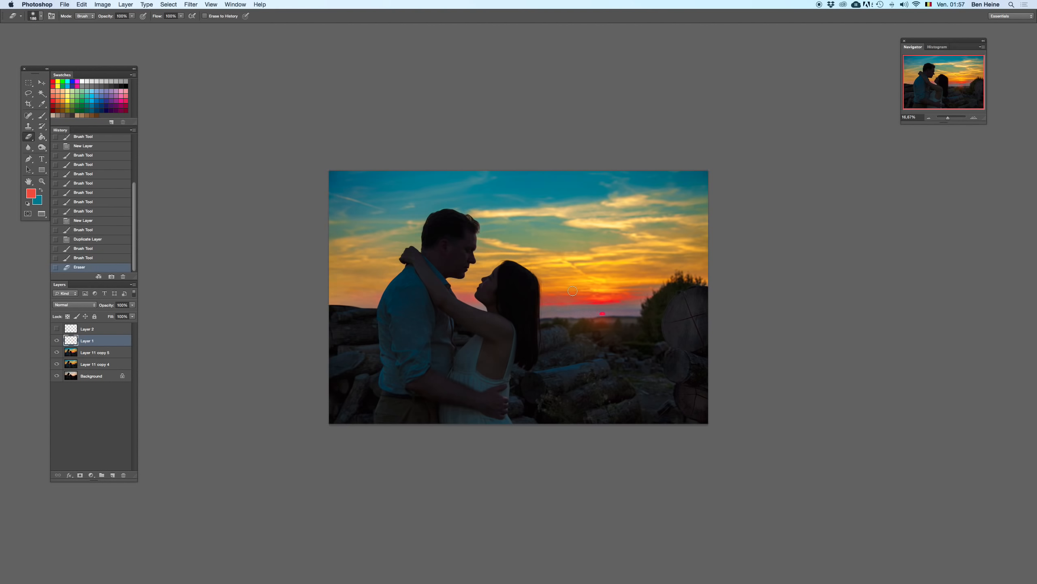
- Examine the picture with and without Layer 1, both as a whole and close up around the sun
click(929, 118)
click(930, 118)
click(930, 118)
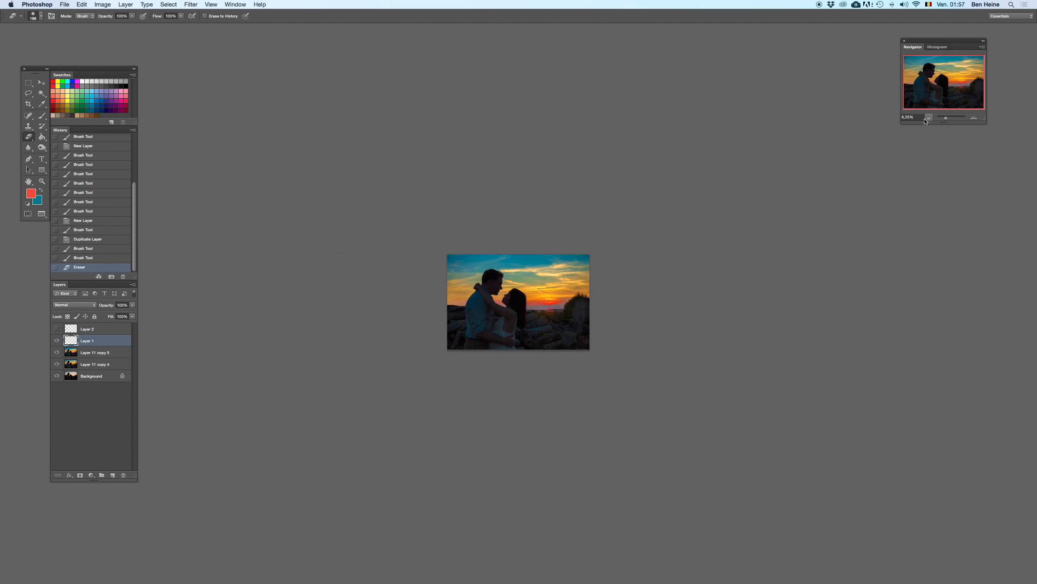
click(974, 118)
click(973, 118)
click(973, 118)
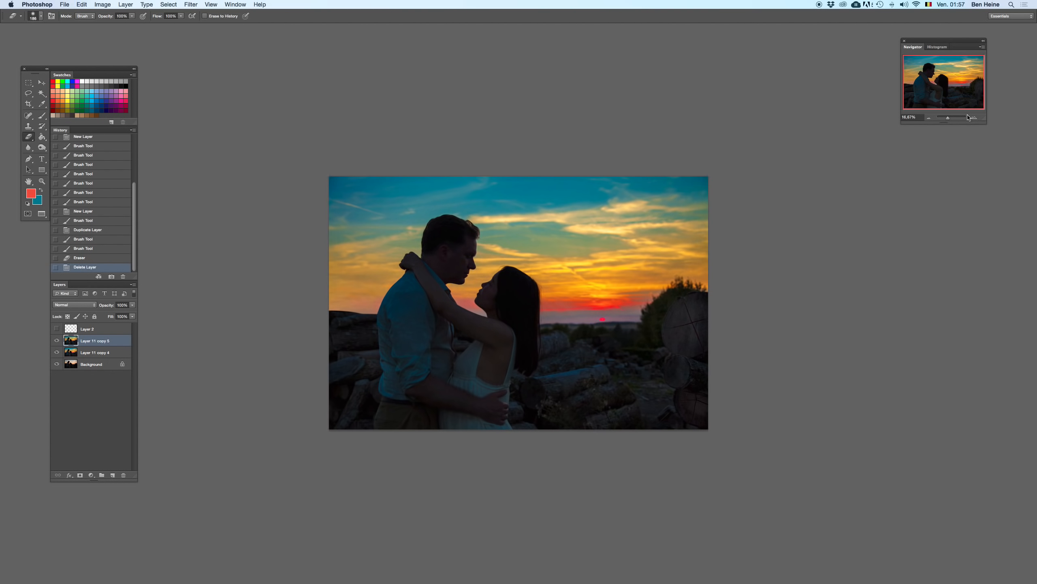
click(973, 118)
click(974, 119)
click(974, 119)
key(Delete)
key(super+z)
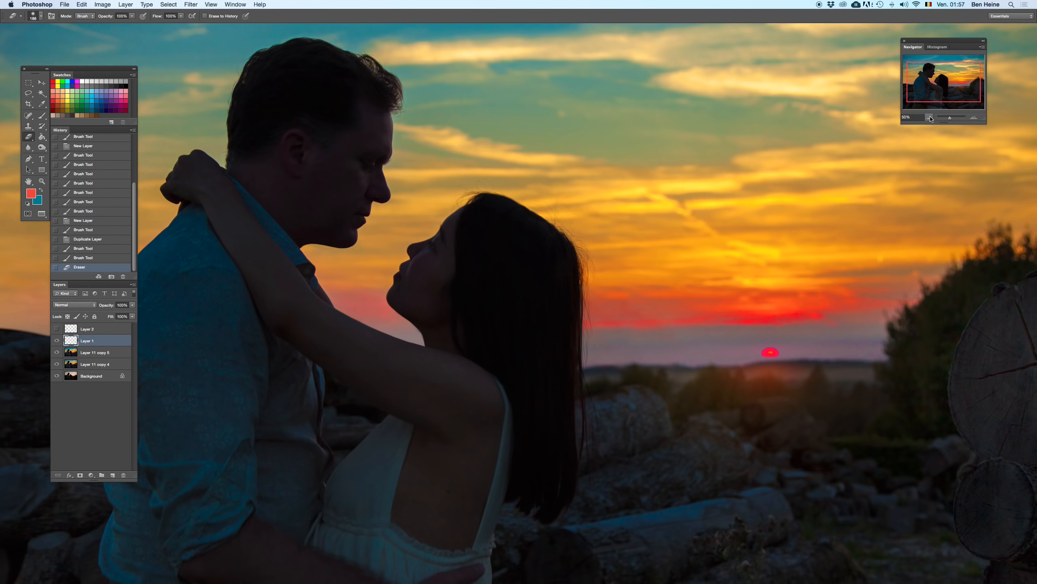
- Judge the effect of Layer 1 on the whole composition at a small zoom by removing and restoring it
click(930, 118)
click(930, 118)
click(930, 118)
click(930, 118)
click(930, 118)
key(super+z)
key(super+z)
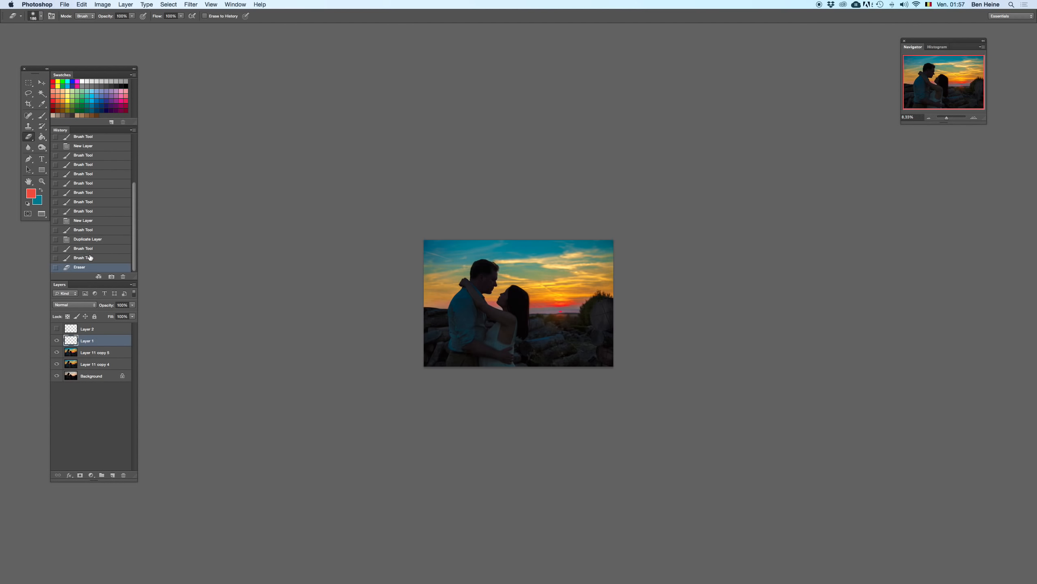
- Compare the glow around the sun before and after the erasing, and keep the erased version of Layer 1
click(91, 258)
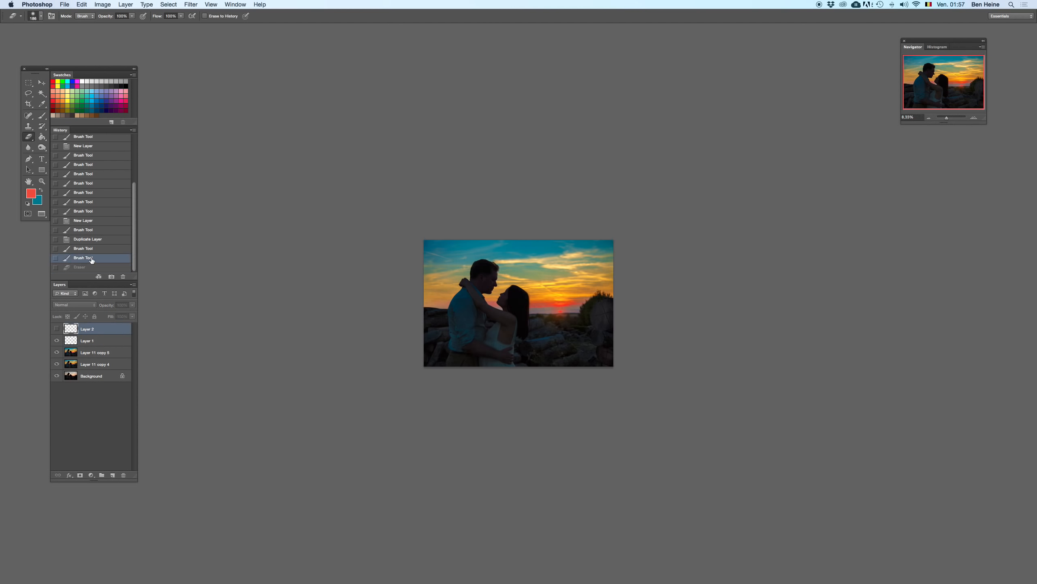
click(973, 118)
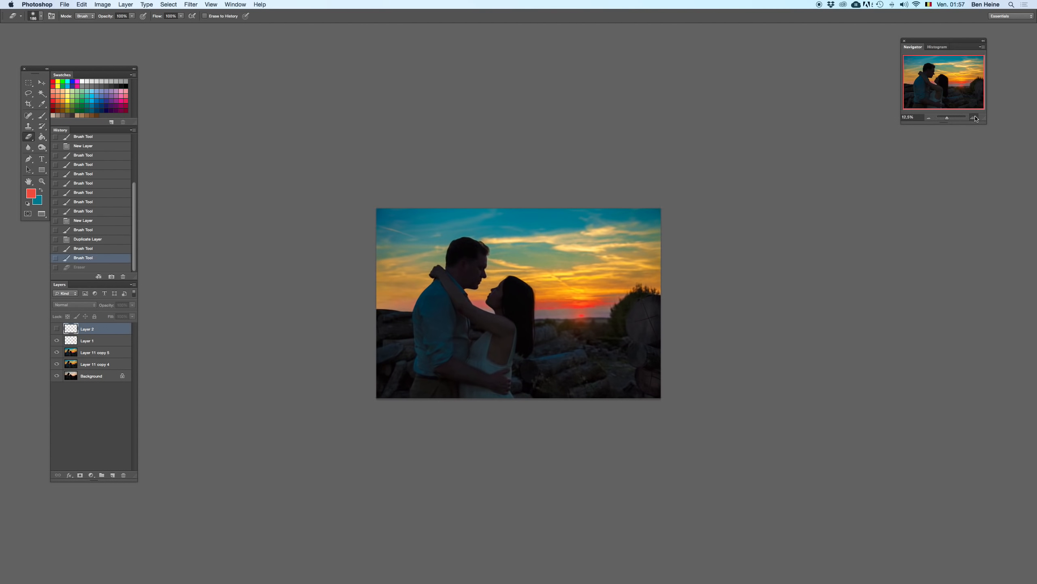
key(super+z)
click(974, 118)
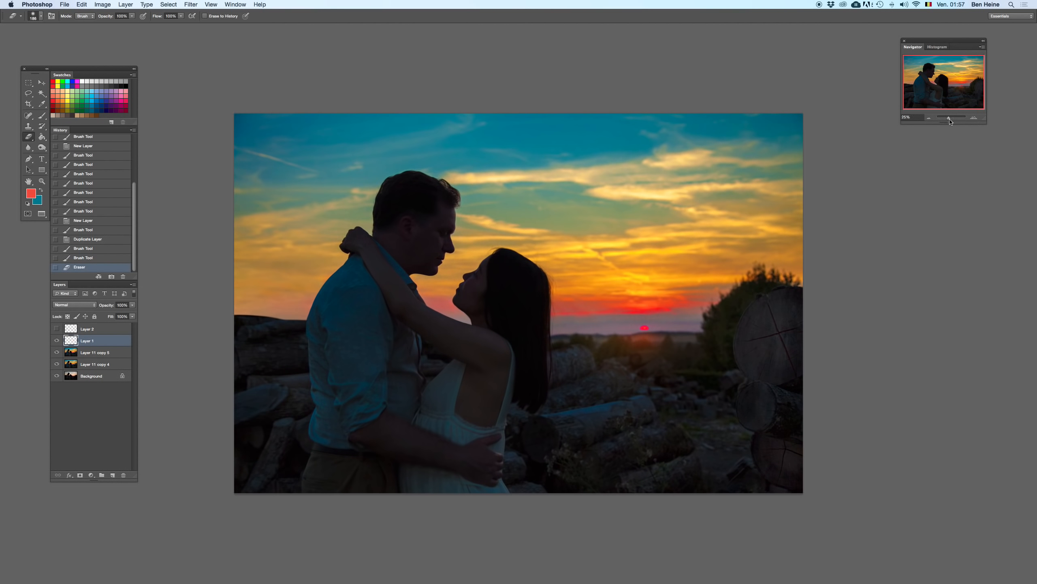
key(super+z)
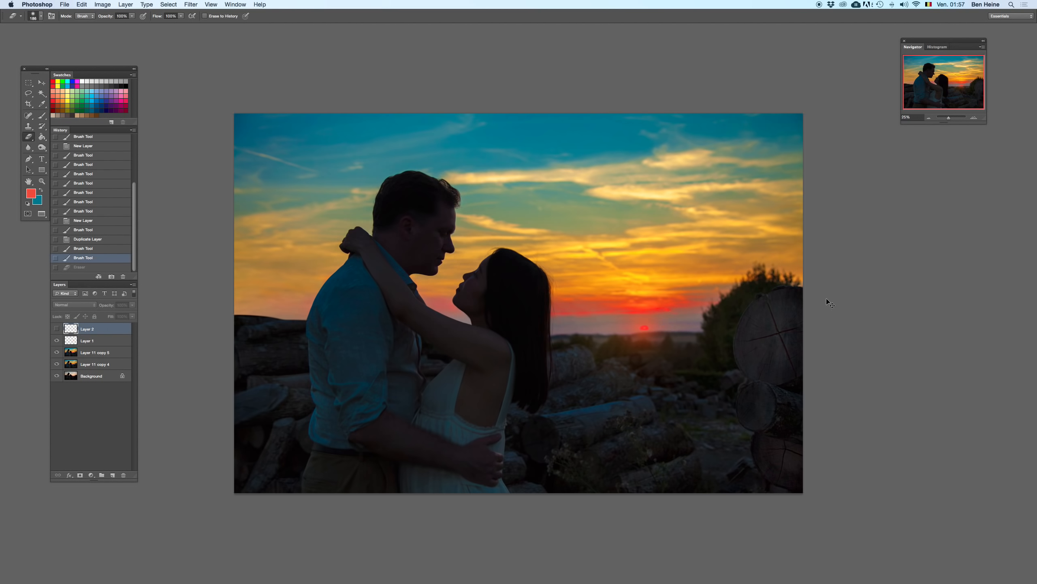
key(alt+bracketleft)
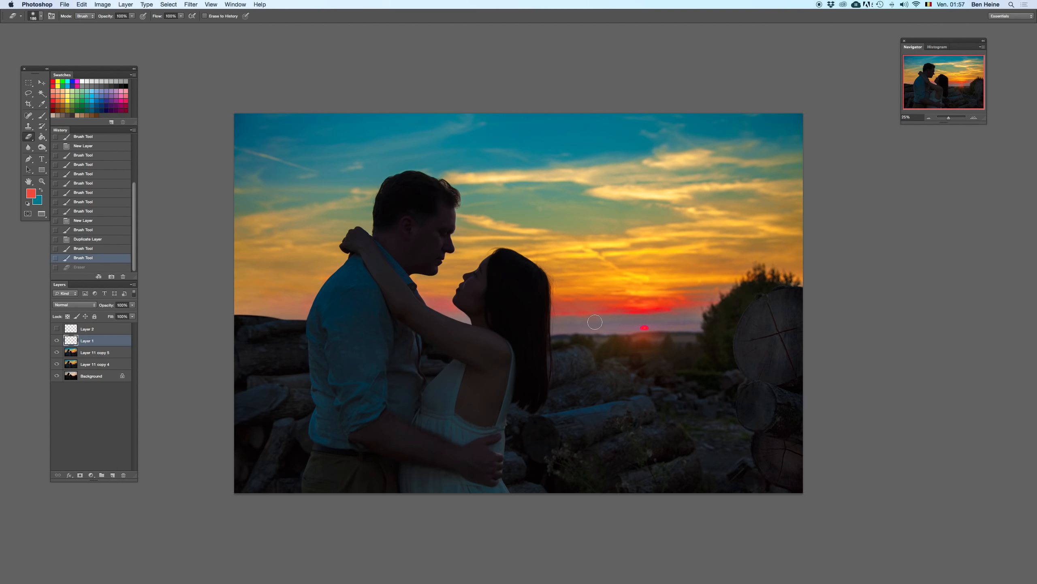
key(super+z)
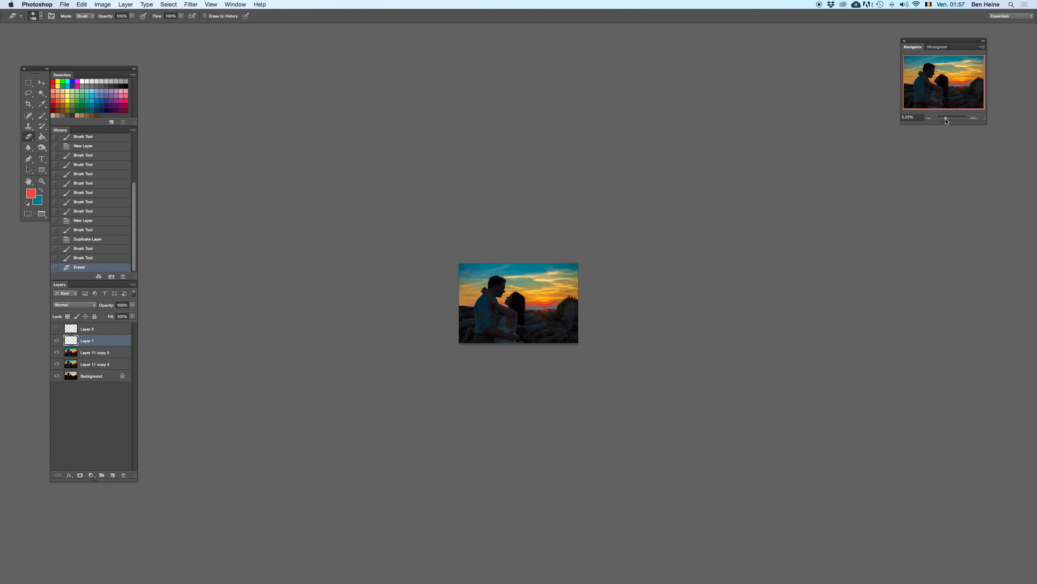
- Erase a little more of Layer 1 with the Eraser and compare the picture with and without that layer
drag(946, 120, 948, 118)
key(Delete)
key(super+z)
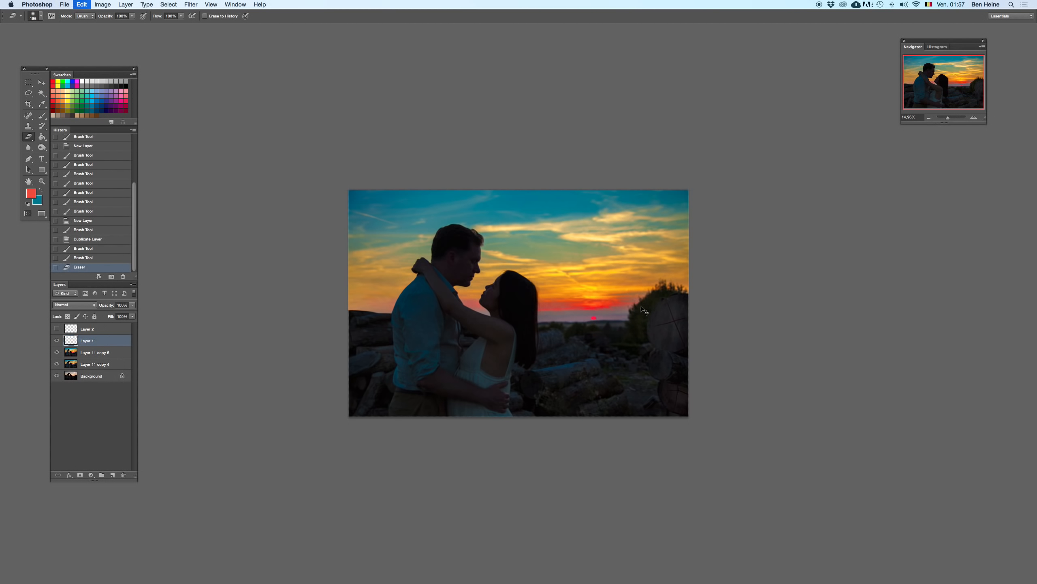
key(super+z)
key(super+z)
key(super+z)
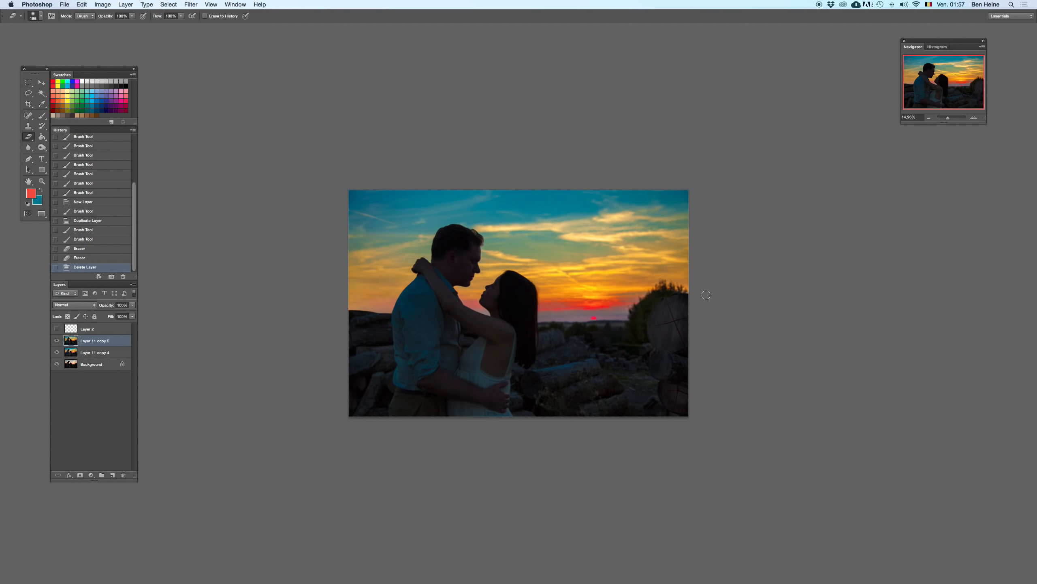
key(super+z)
key(super+z)
key(super+z)
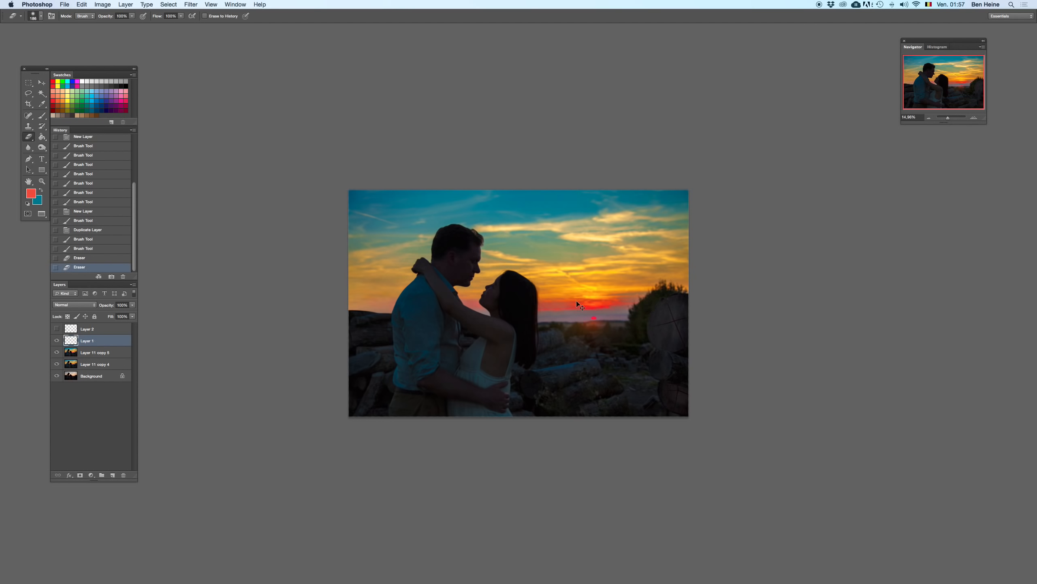
- Try lightening the logs behind the man on Layer 11 copy 5 with the Dodge tool set to shadows
click(42, 147)
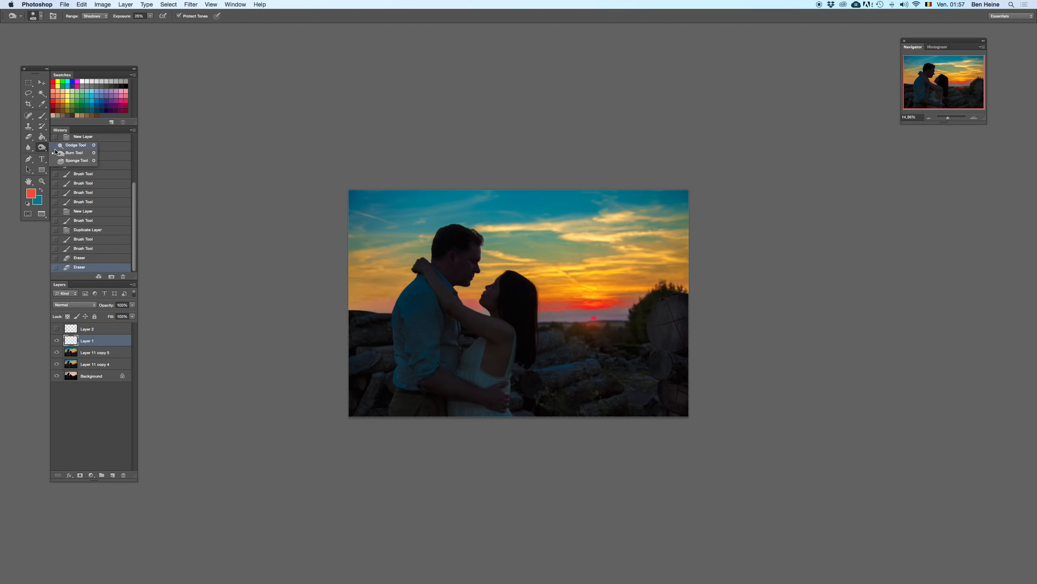
click(62, 145)
click(117, 351)
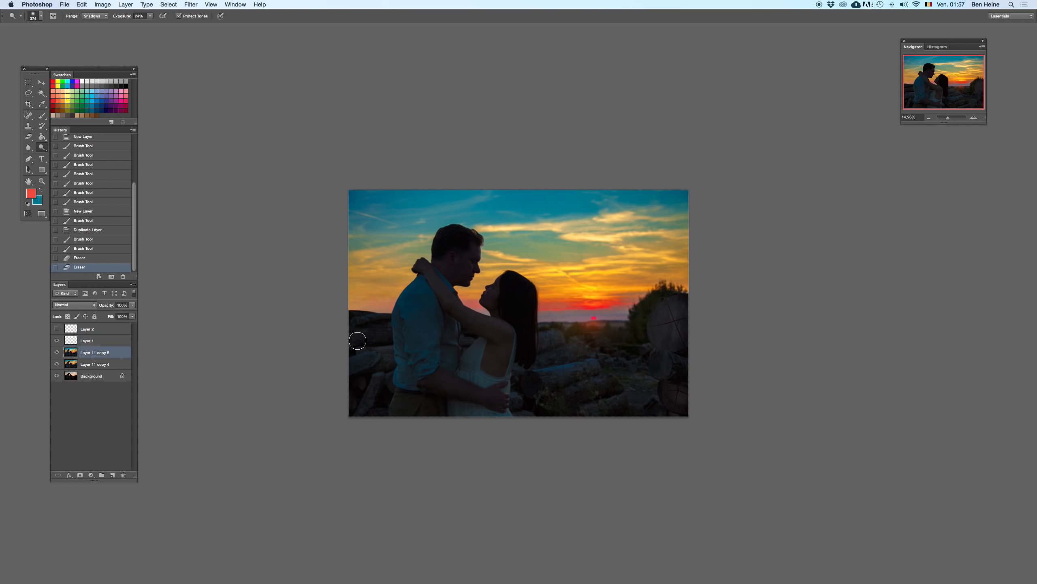
mouse_move(359, 340)
mouse_down()
mouse_move(379, 350)
mouse_move(362, 407)
mouse_up()
key(super+z)
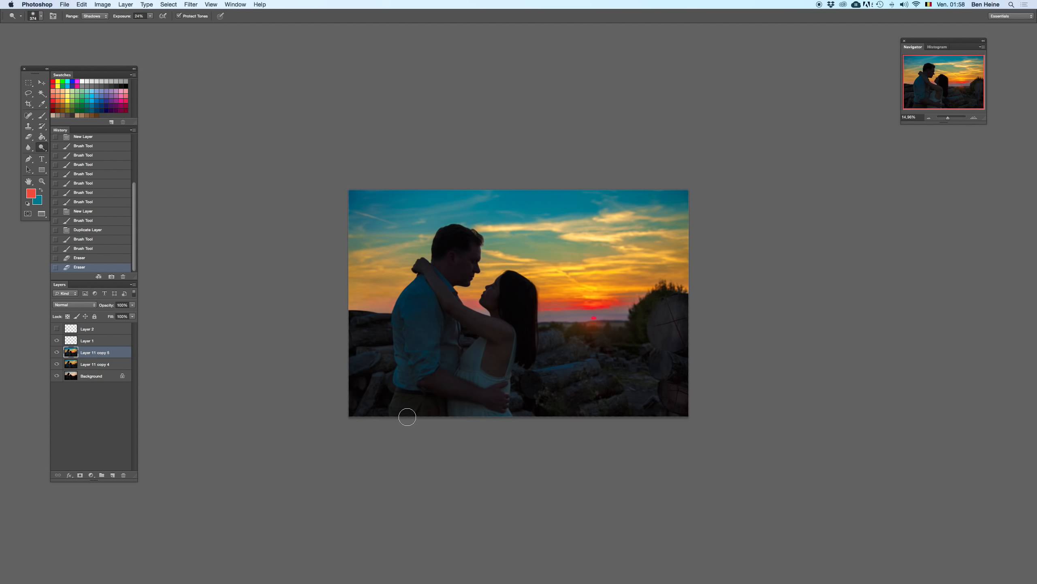
- View the picture without Layer 1, and try lowering that layer's opacity to about 77%
click(107, 343)
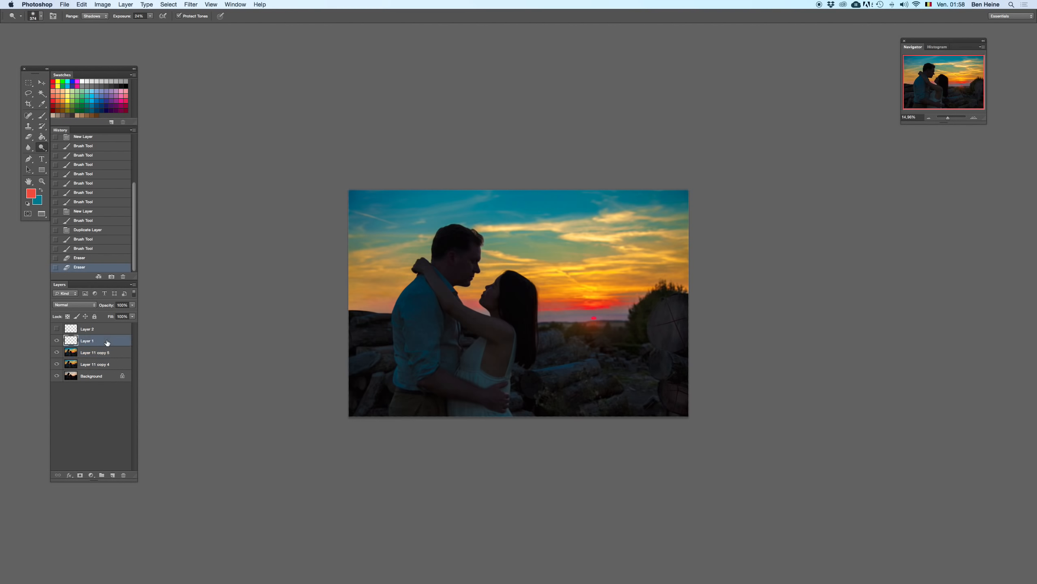
key(Delete)
click(928, 118)
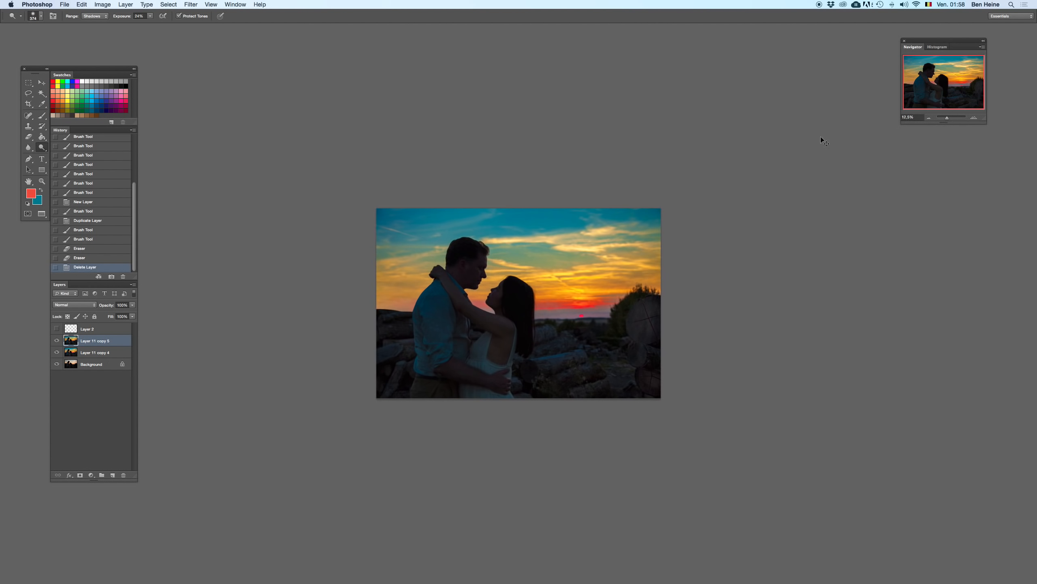
key(super+z)
click(132, 307)
drag(134, 314, 123, 315)
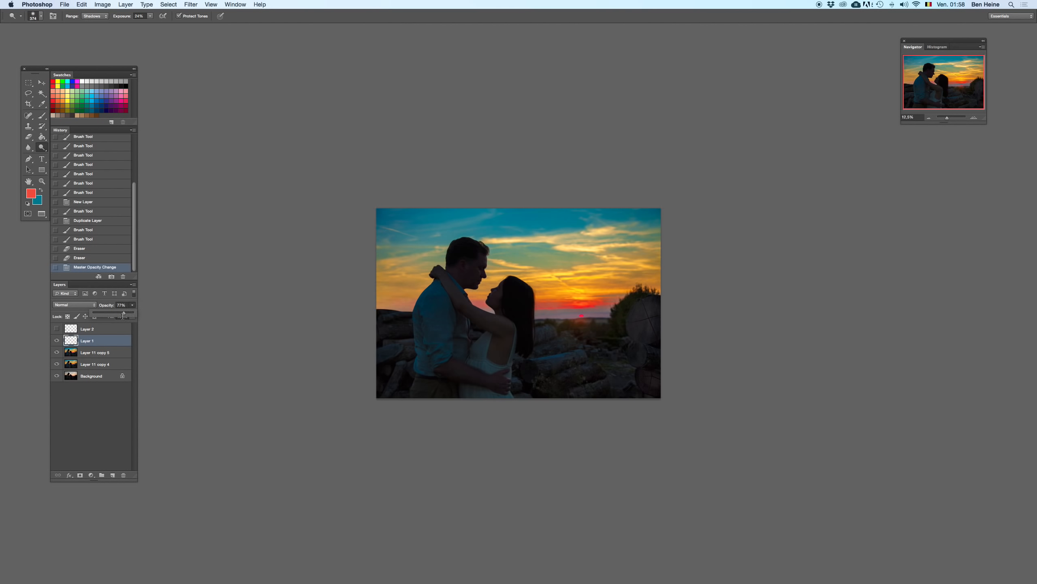
key(Escape)
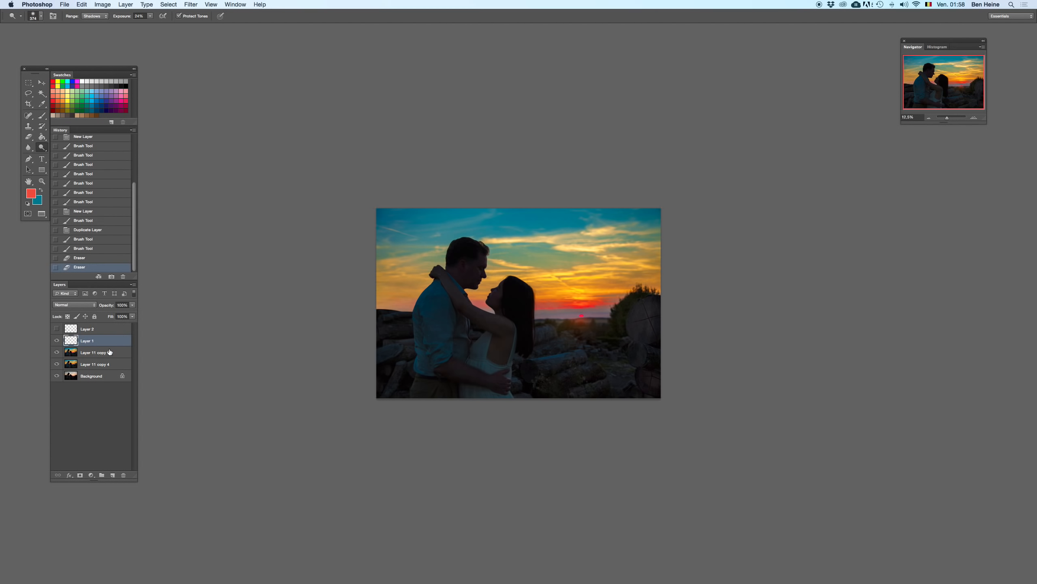
- Check the picture with Layer 2 shown and hidden, and delete Layer 2
click(57, 329)
click(57, 329)
click(103, 329)
key(BackSpace)
- Merge Layer 1, Layer 11 copy 5 and Layer 11 copy 4 into a single layer above the background
shift+click(104, 354)
right_click(104, 354)
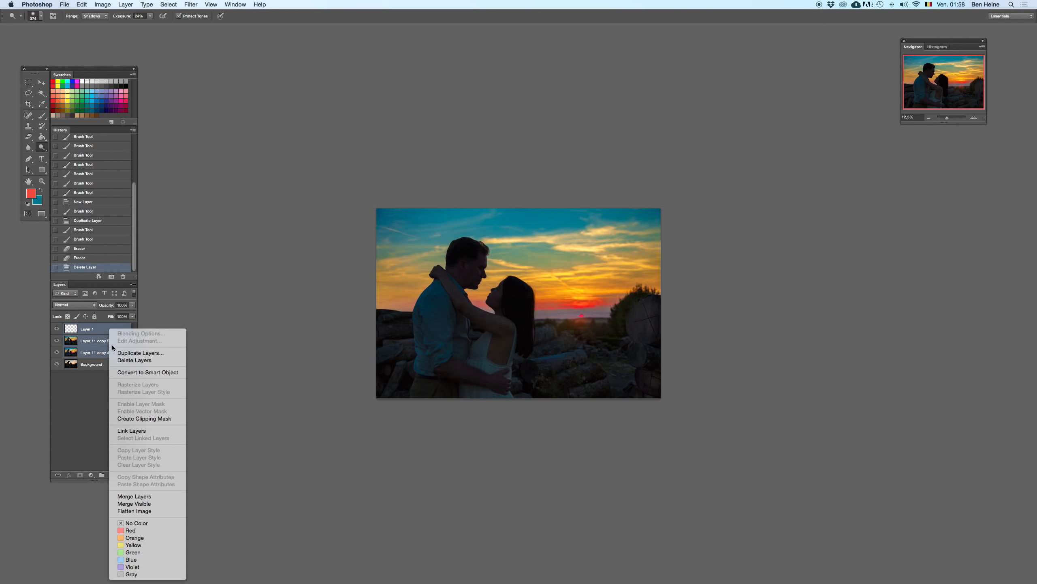
click(122, 496)
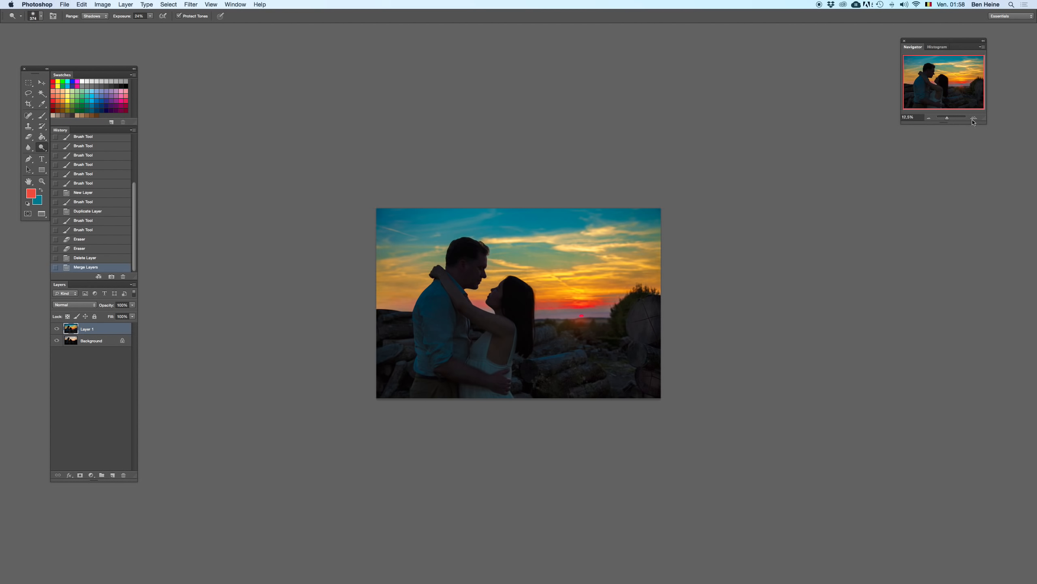
- Apply Auto Contrast to the merged layer and compare the picture before and after
click(103, 4)
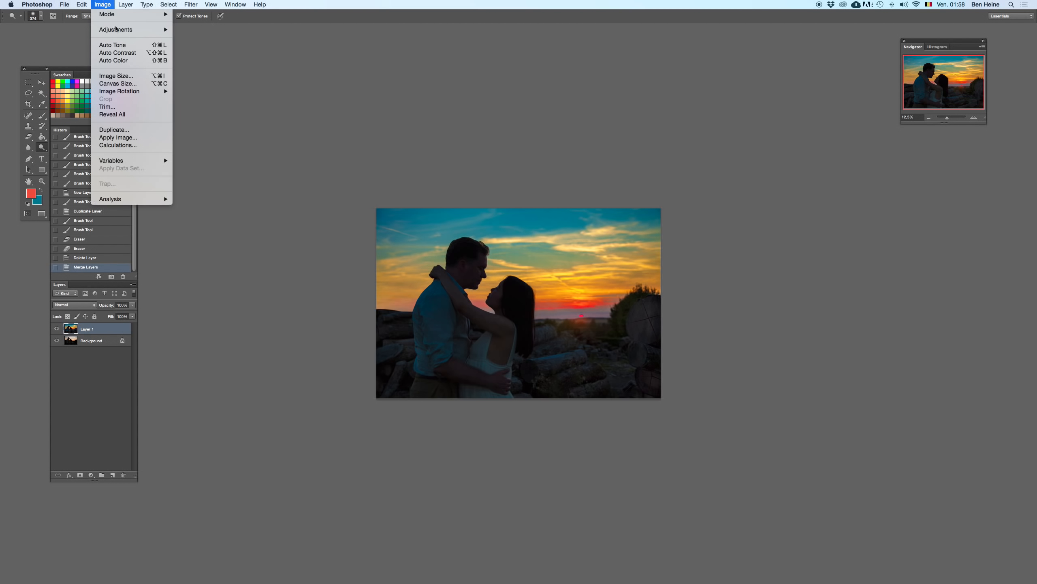
click(118, 53)
key(super+z)
key(super+z)
key(super+z)
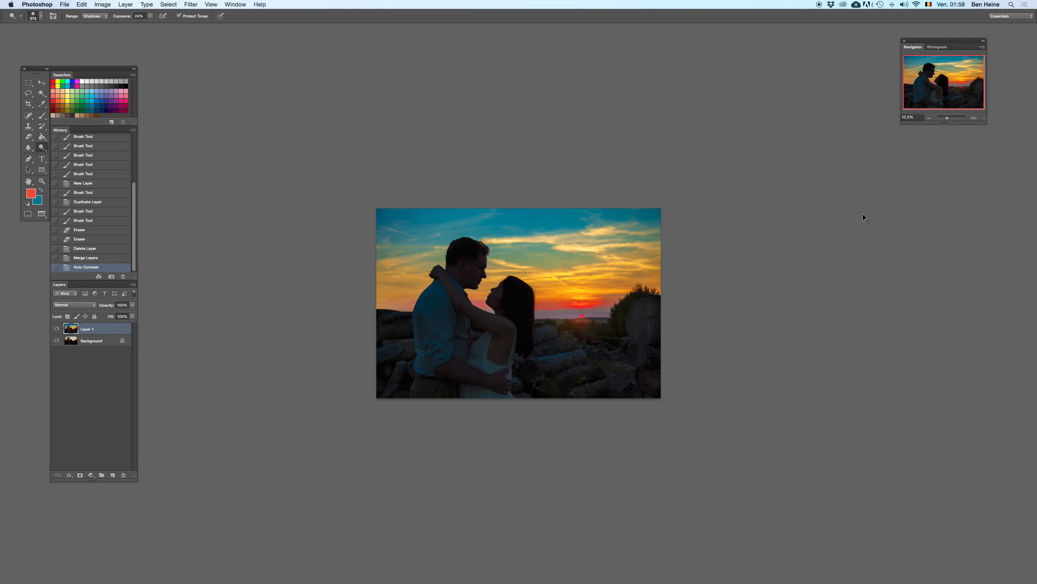
- Compare the picture with and without the merged Layer 1 by temporarily deleting the layer and restoring it
key(Delete)
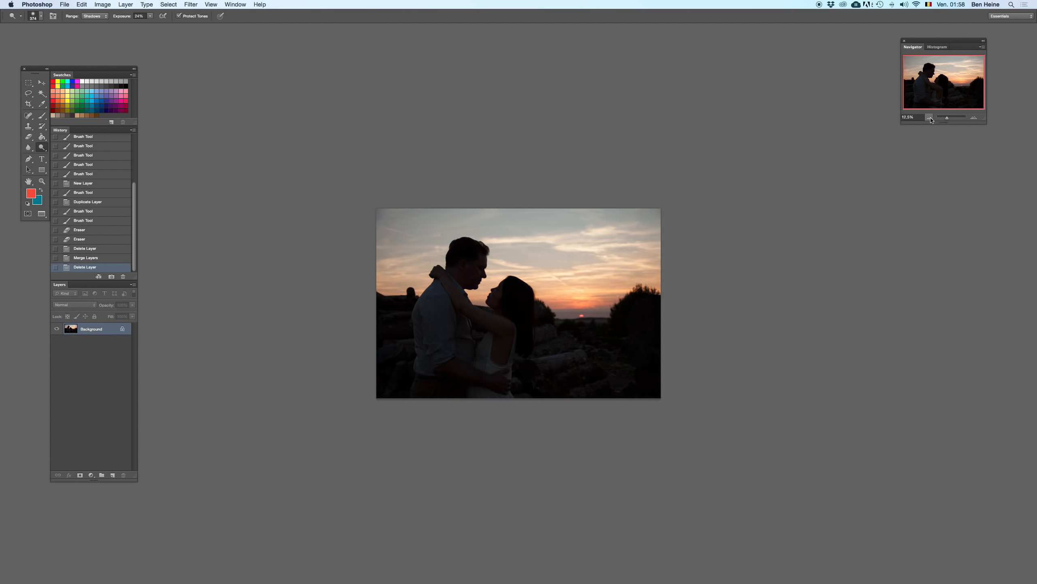
click(974, 118)
key(super+z)
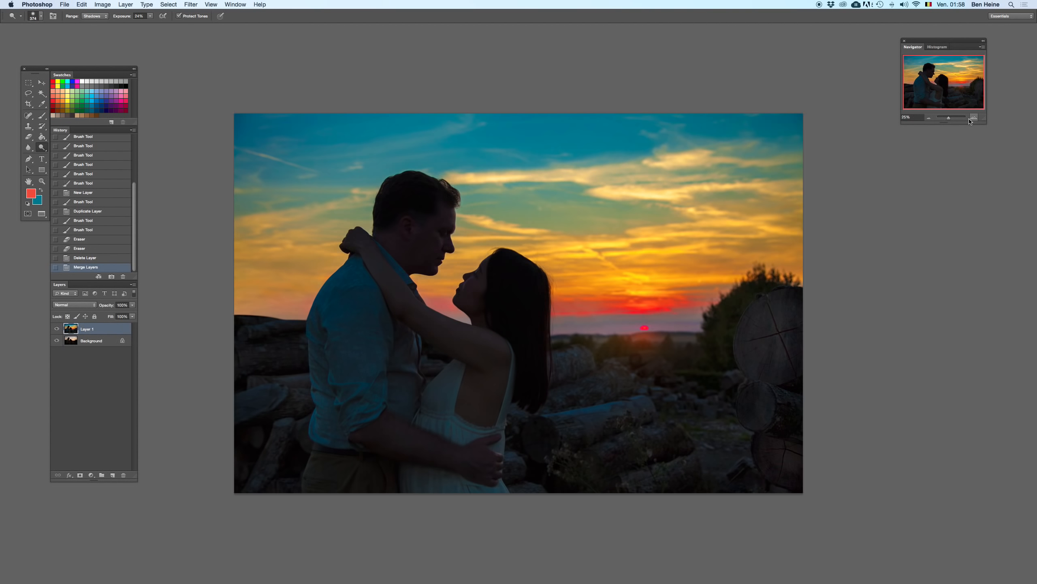
click(973, 118)
drag(614, 319, 579, 259)
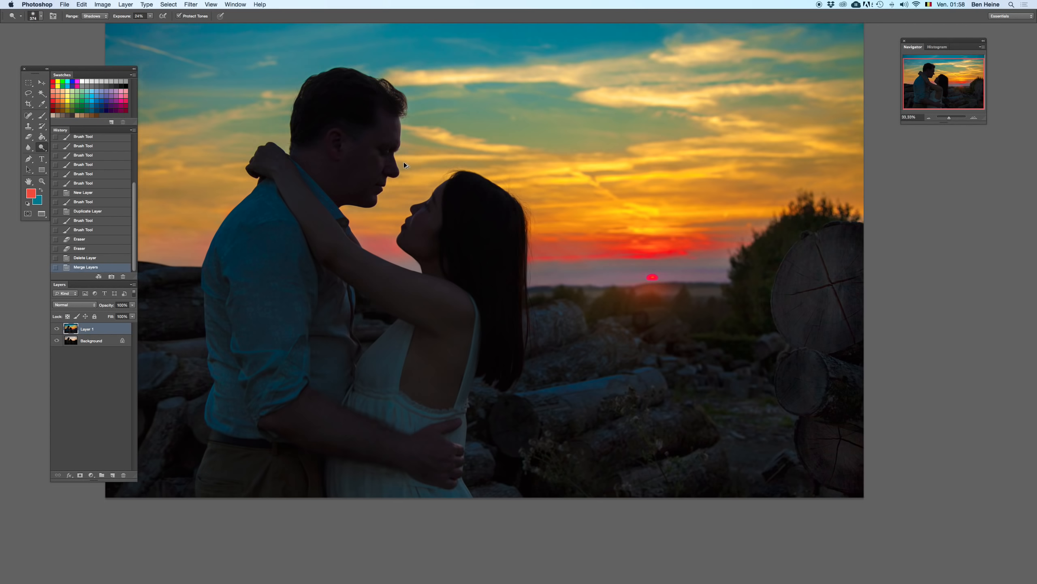
key(super+shift+s)
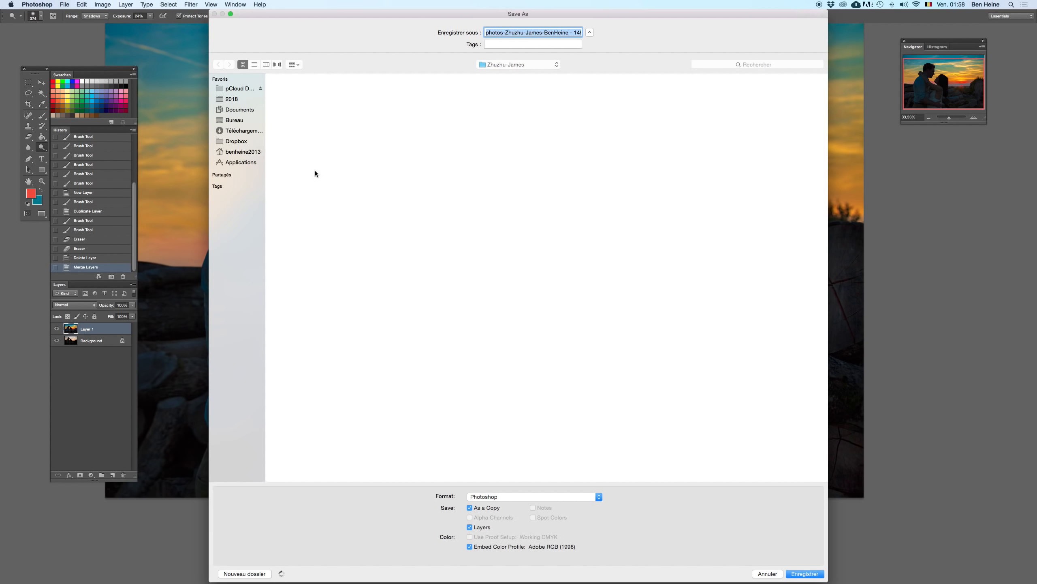
key(Escape)
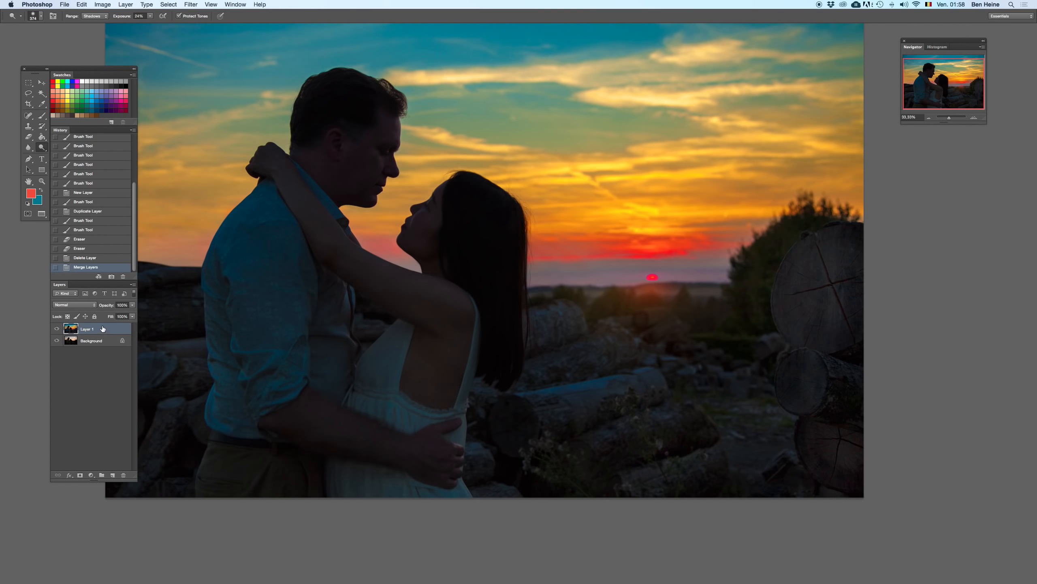
- Inspect the couple and the sunset up close with Layer 1 removed and restored, up to 50% zoom
mouse_move(398, 209)
mouse_down()
mouse_move(473, 281)
mouse_move(458, 260)
mouse_up()
key(Delete)
key(super+z)
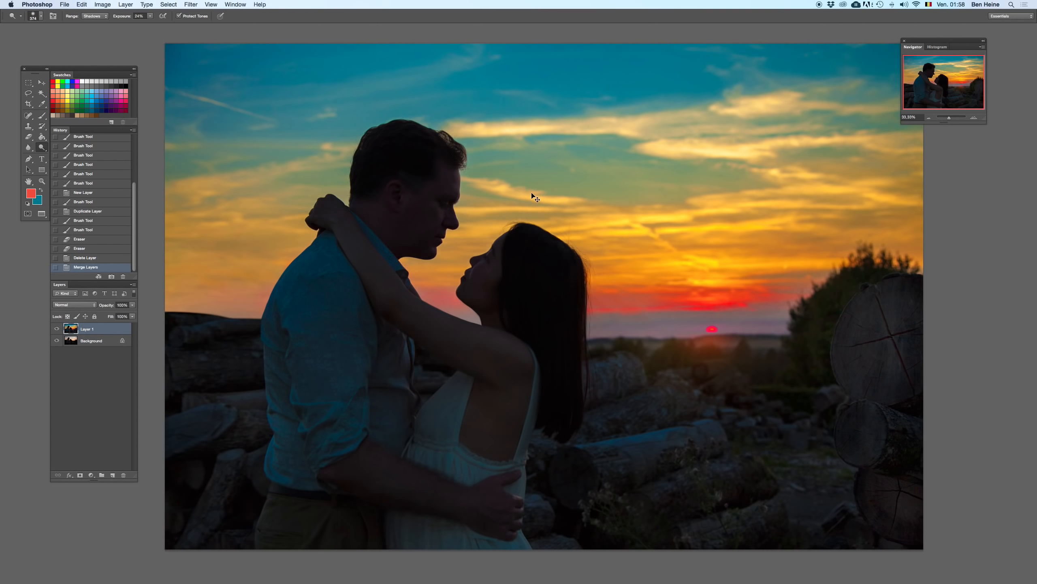
key(Delete)
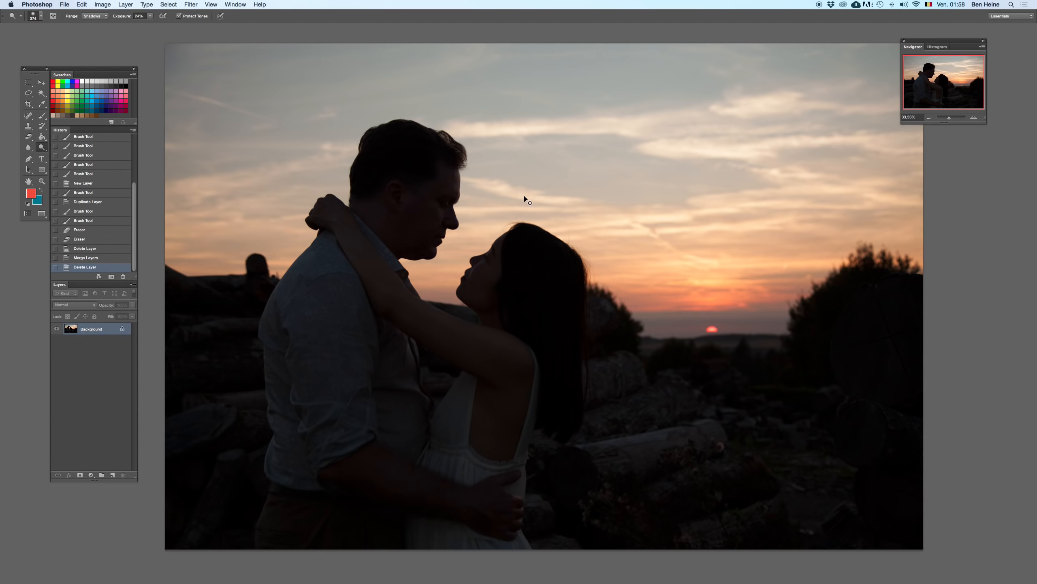
key(super+z)
click(978, 118)
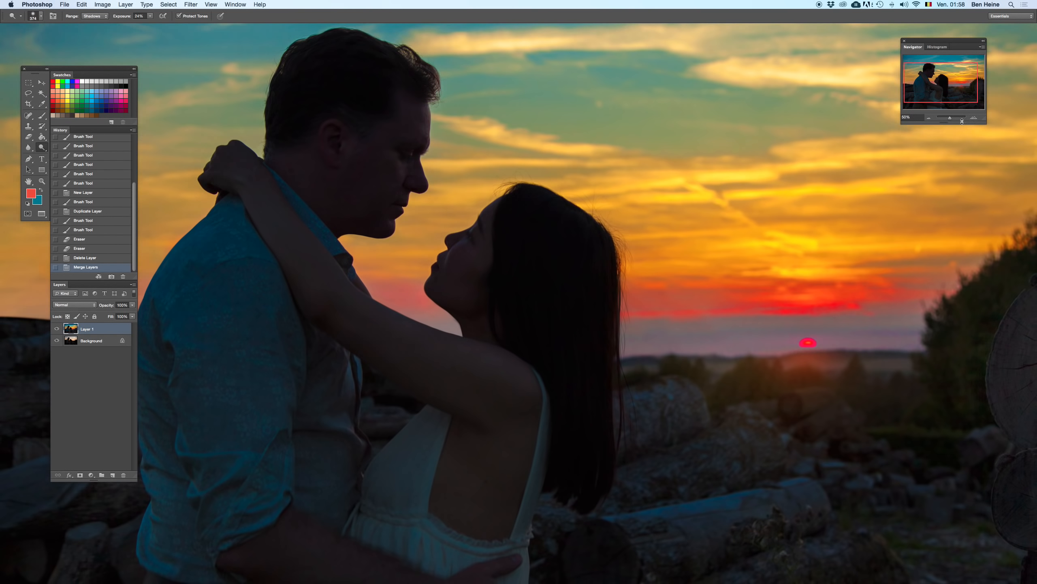
key(Delete)
key(super+z)
- Check the whole picture once more without Layer 1, restore it, and merge all visible layers into the background
click(928, 118)
key(Delete)
key(super+z)
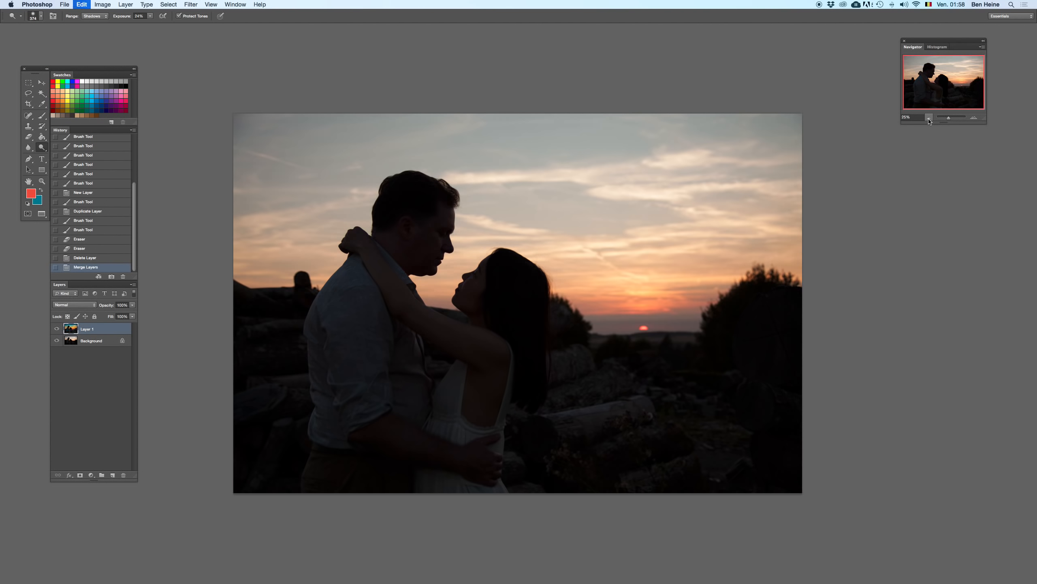
right_click(98, 340)
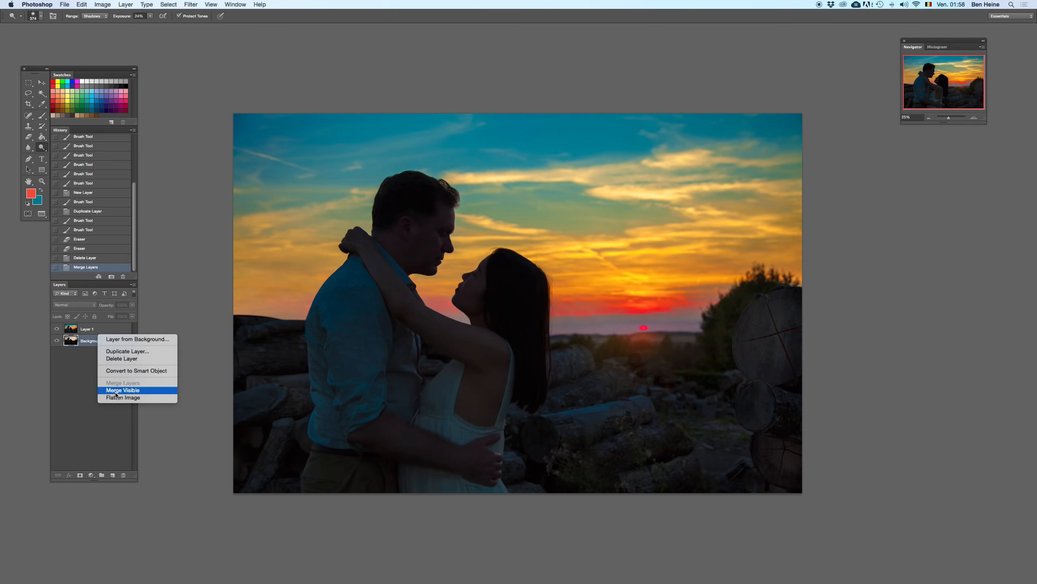
click(117, 390)
- Try to save the merged picture as a TIFF copy in Final Edited Photos over the existing 1455 file
key(shift+super+s)
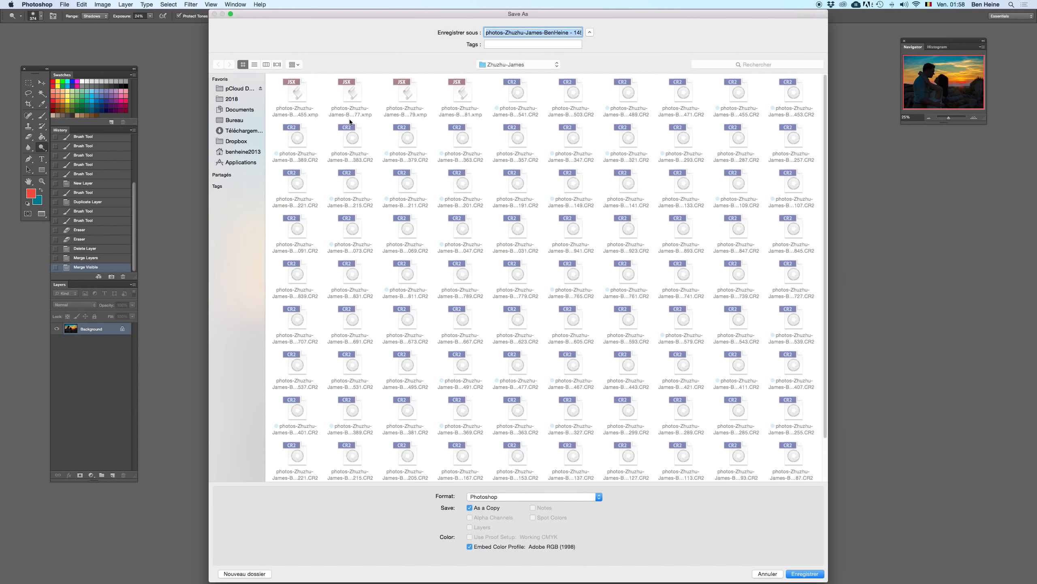
click(514, 66)
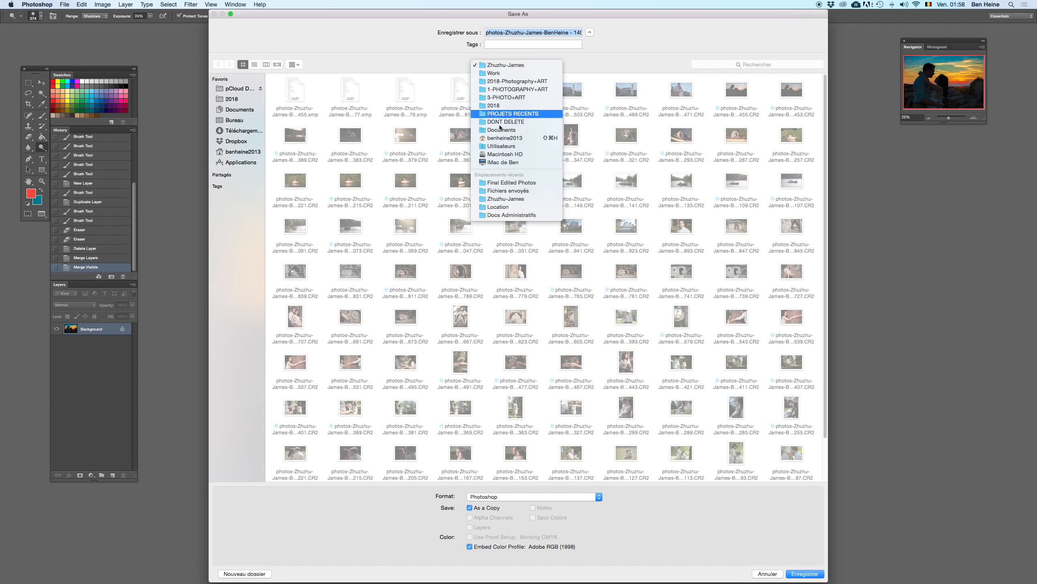
click(512, 183)
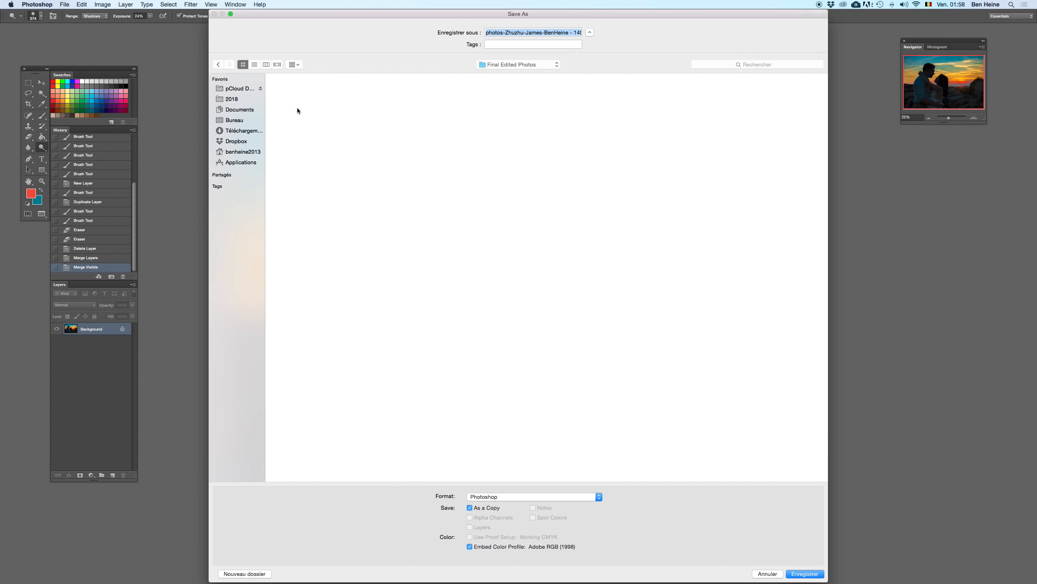
click(301, 91)
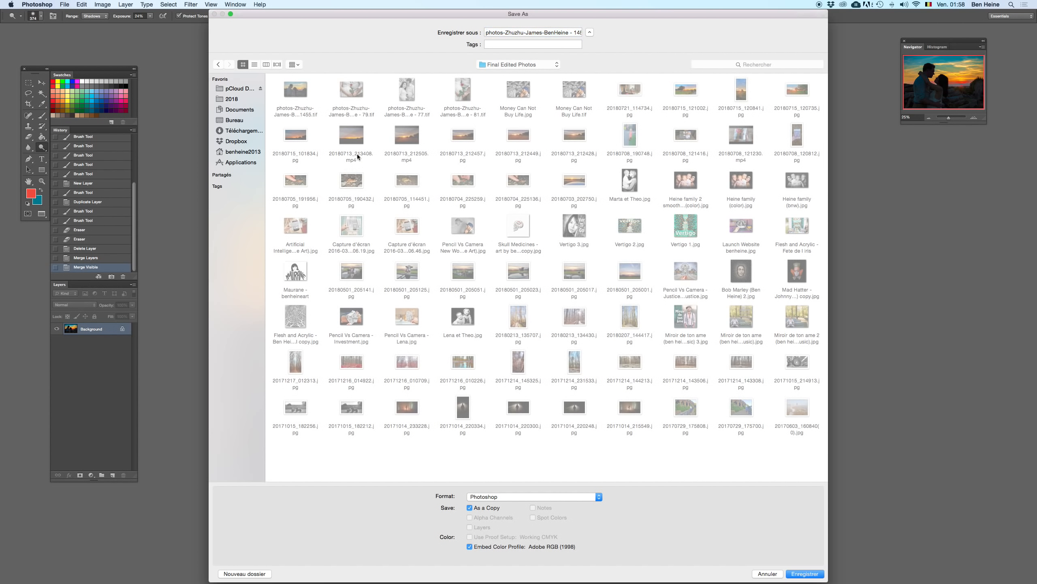
click(582, 496)
click(490, 564)
click(813, 574)
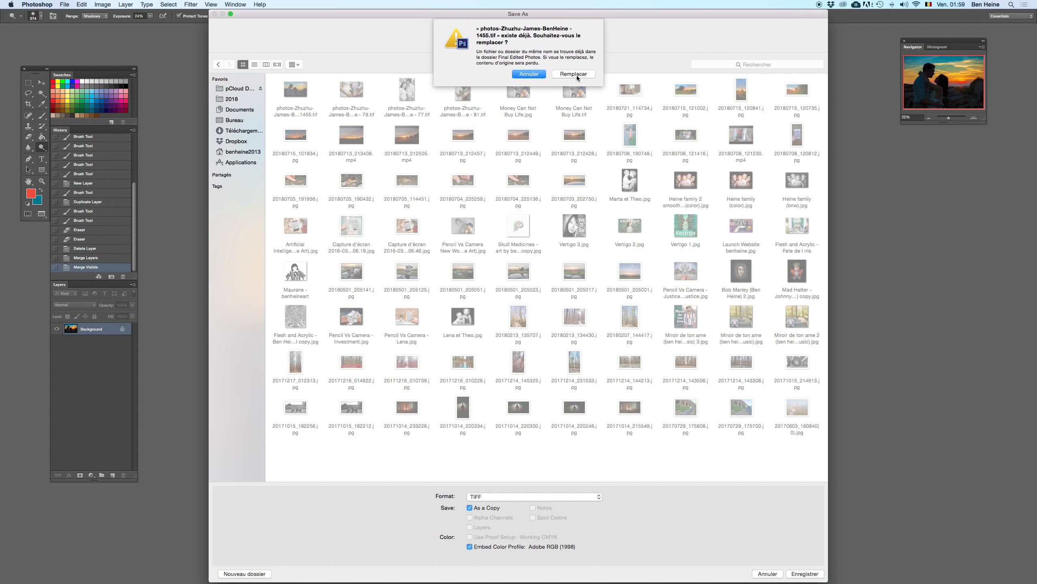
click(577, 75)
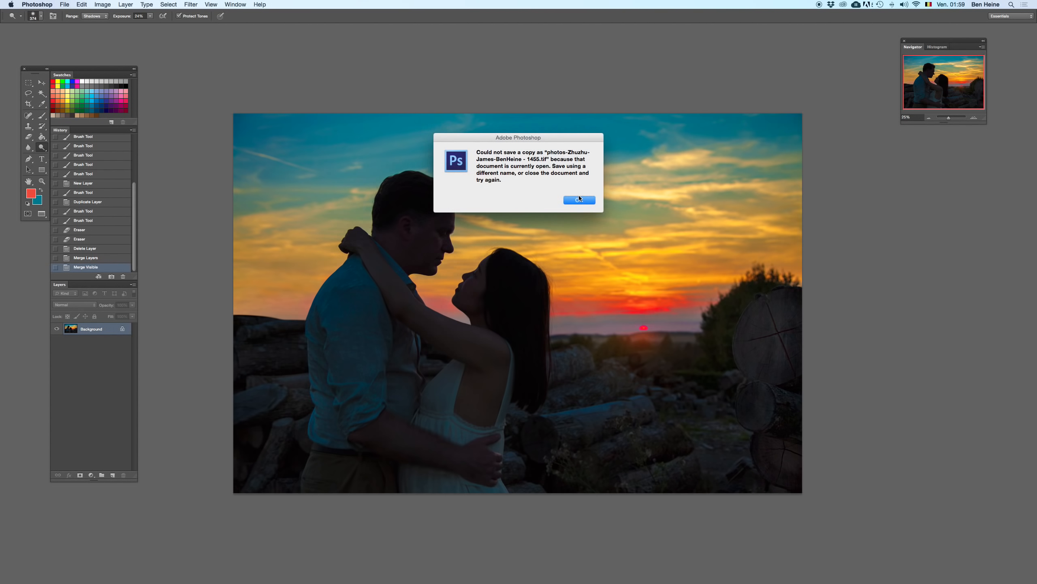
click(579, 200)
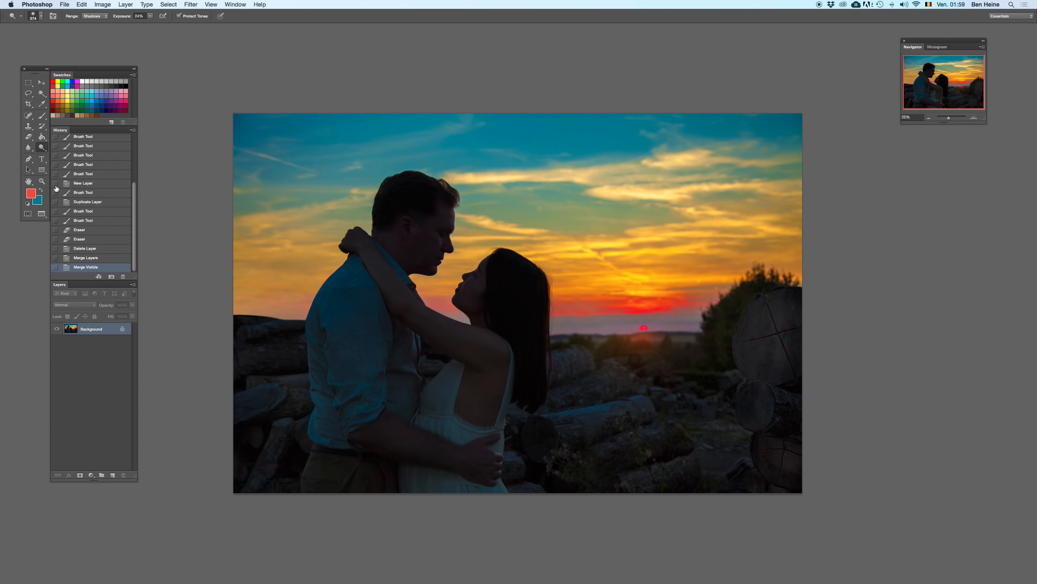
- Close the open 1455 TIFF document and save the merged picture as a TIFF copy in Final Edited Photos, replacing the old file
click(42, 213)
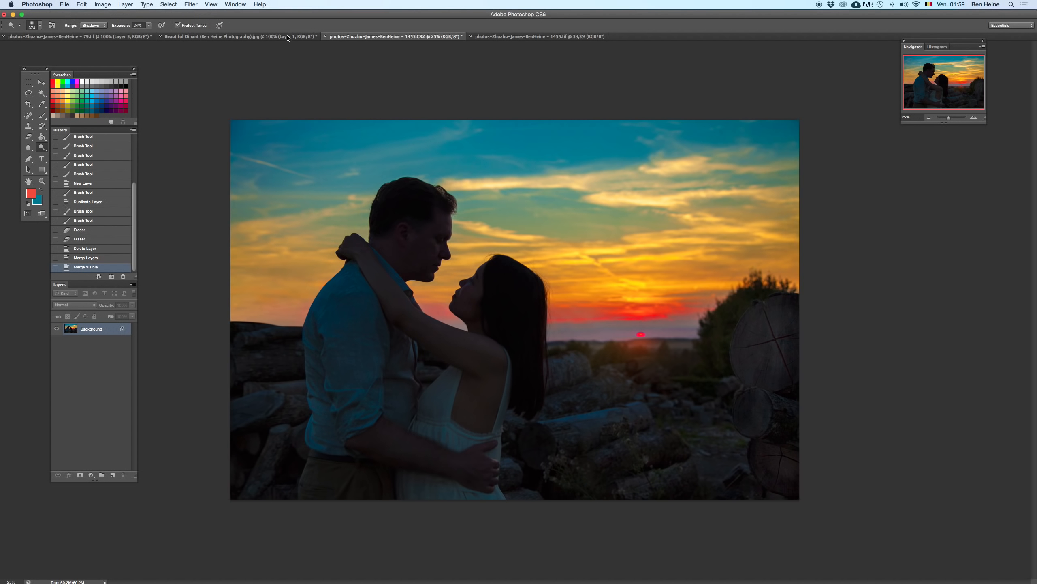
click(472, 38)
key(super+shift+s)
click(506, 64)
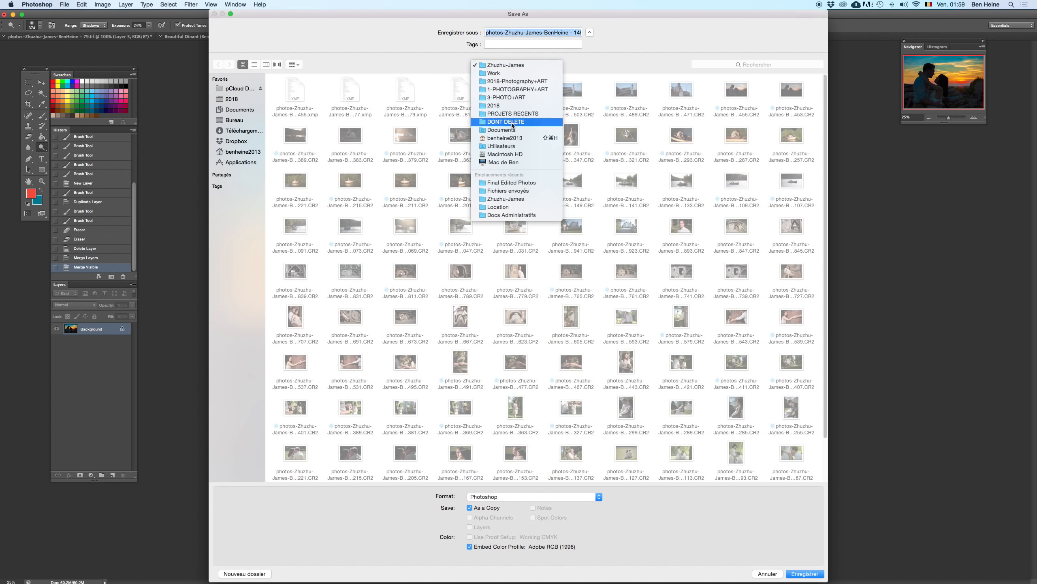
click(507, 183)
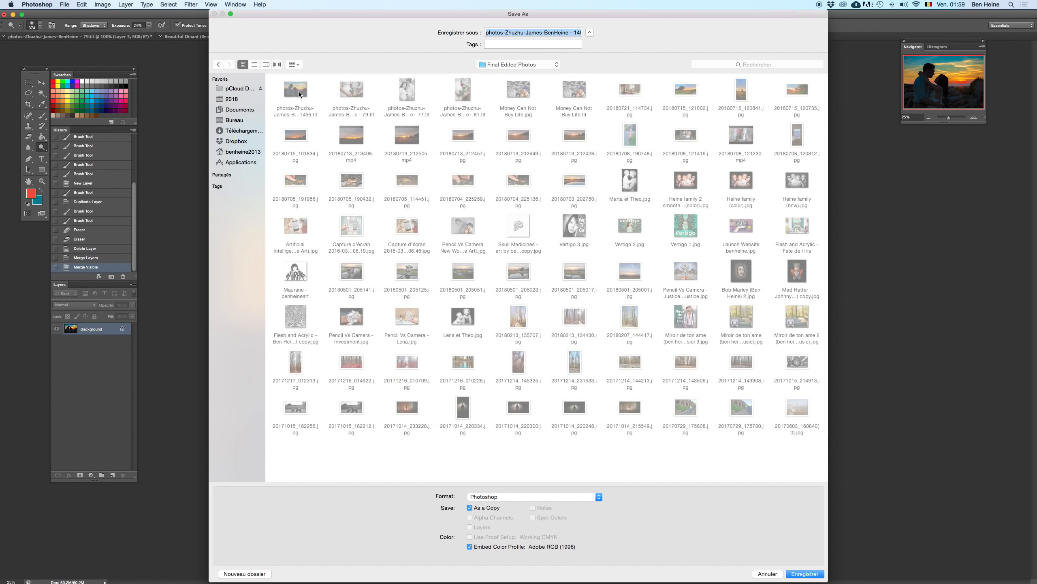
click(533, 495)
click(543, 564)
click(812, 577)
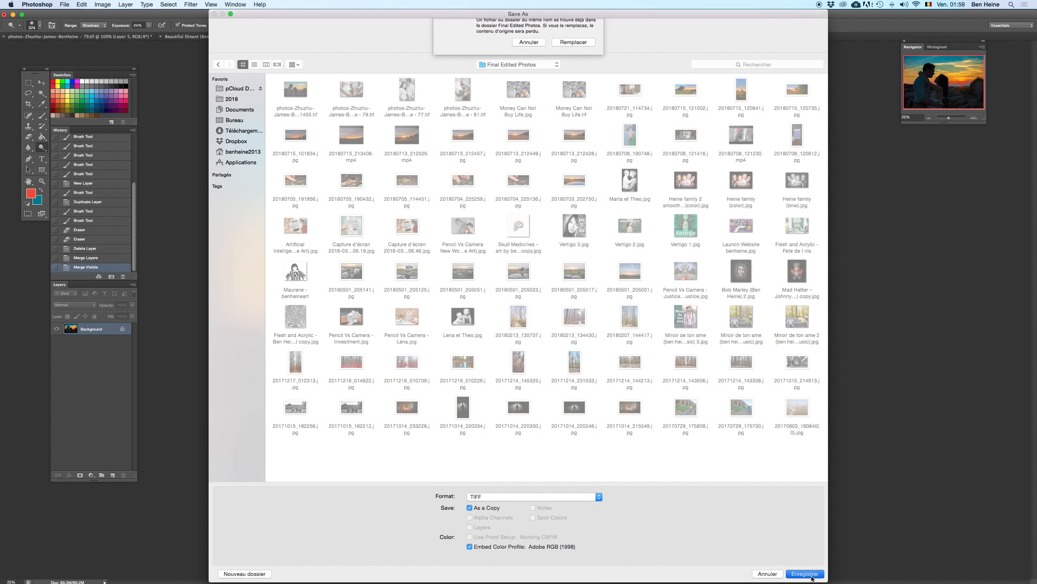
click(581, 72)
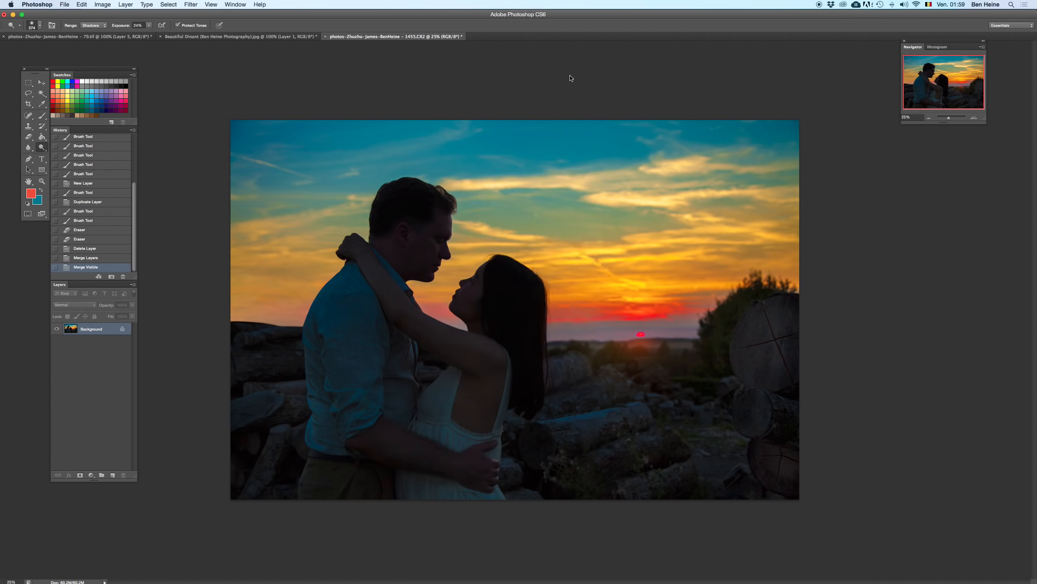
click(573, 193)
- Resize the image to a width of 1200 pixels and examine it at 100%
key(super+alt+i)
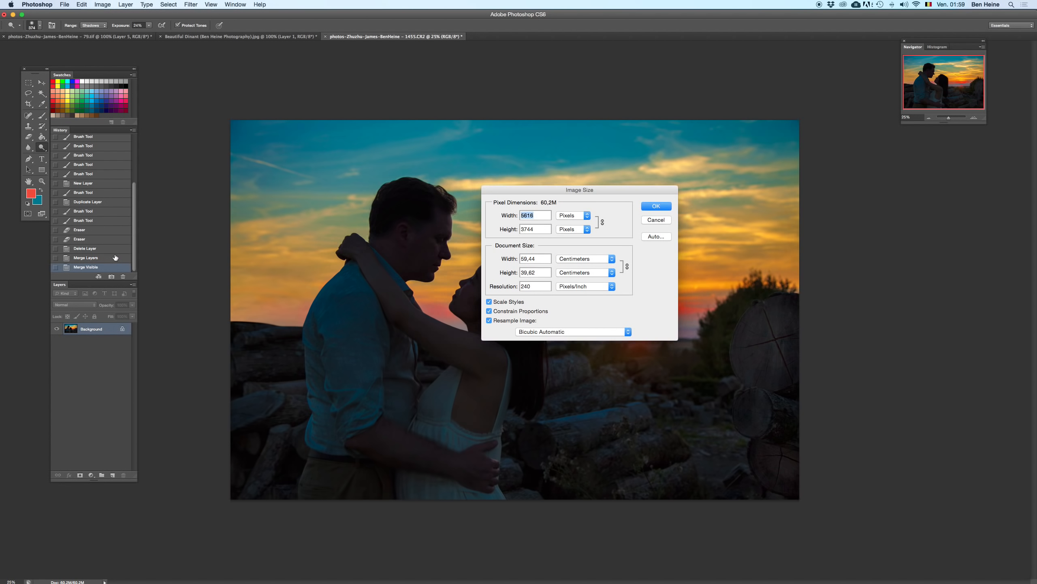
text(1200)
key(Return)
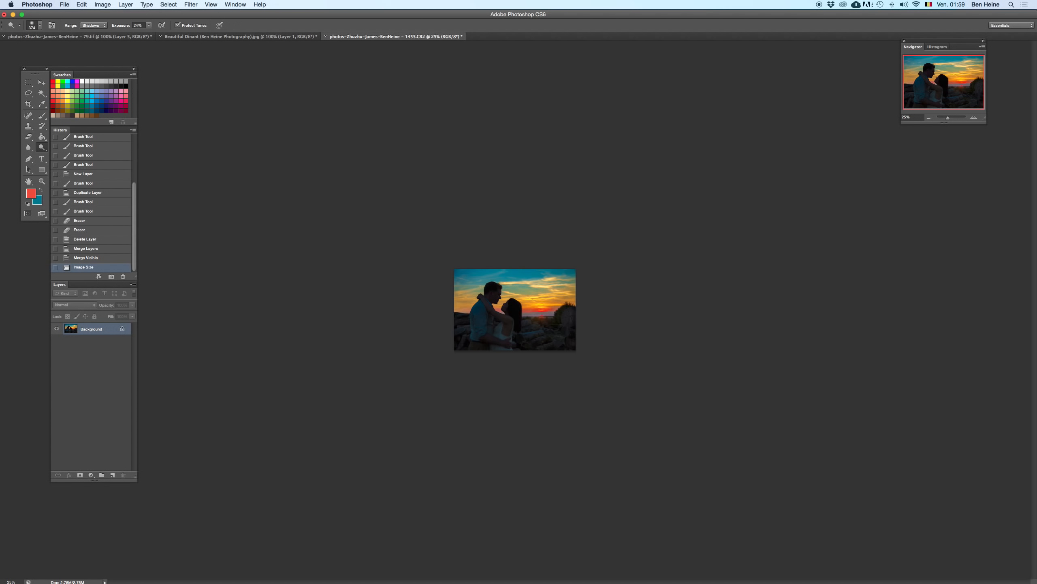
click(974, 117)
click(974, 118)
click(974, 118)
click(975, 118)
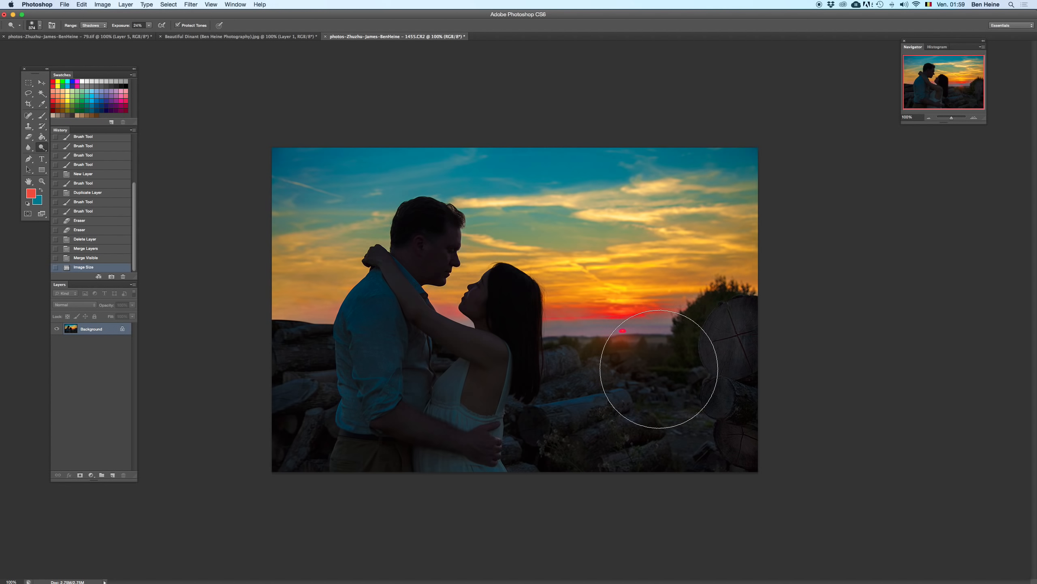
key(super+z)
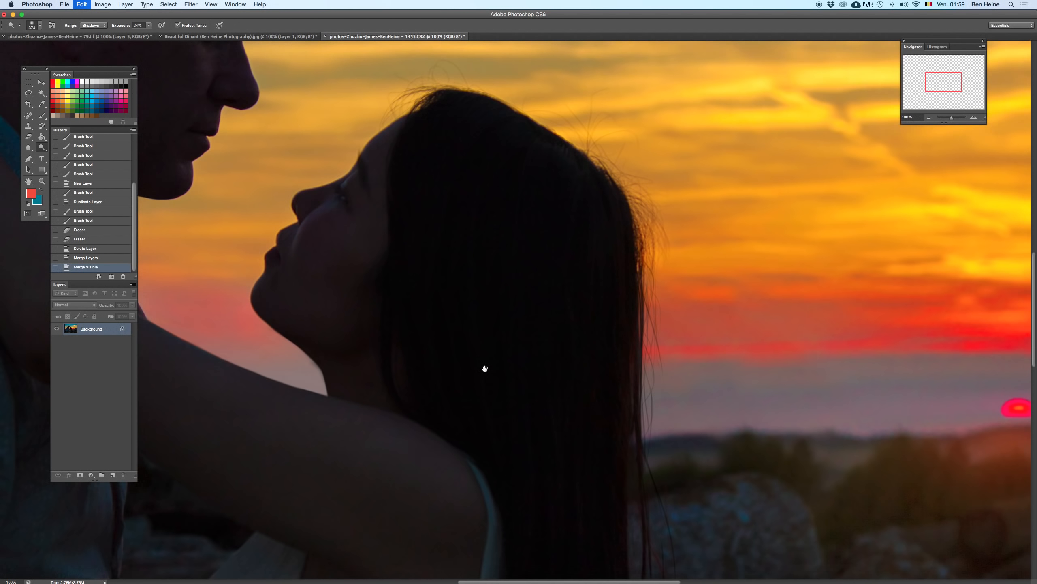
key(super+z)
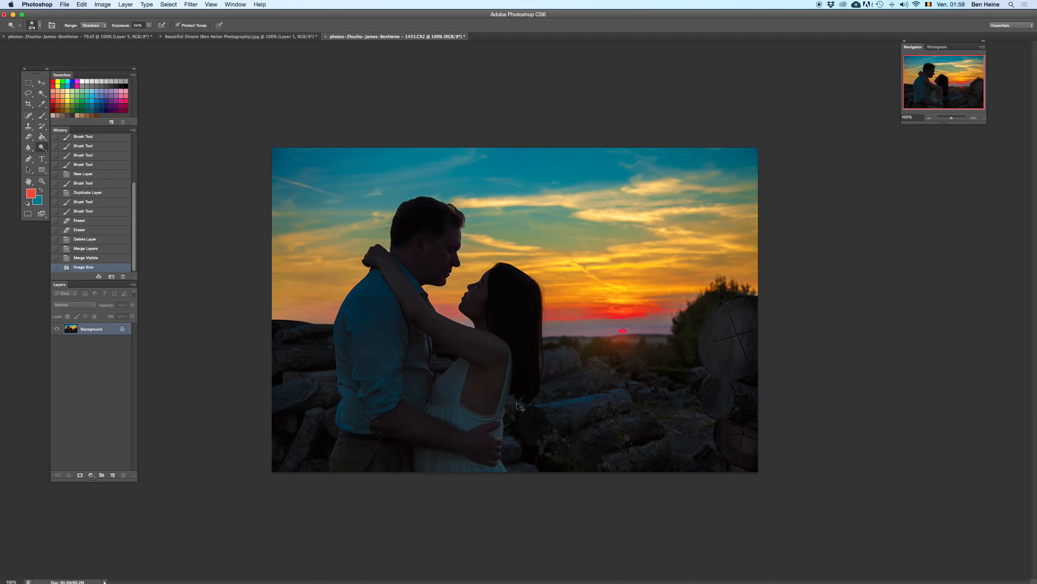
- Try softening the woman's bare back below her arm with a small Blur tool brush, and undo it
click(29, 149)
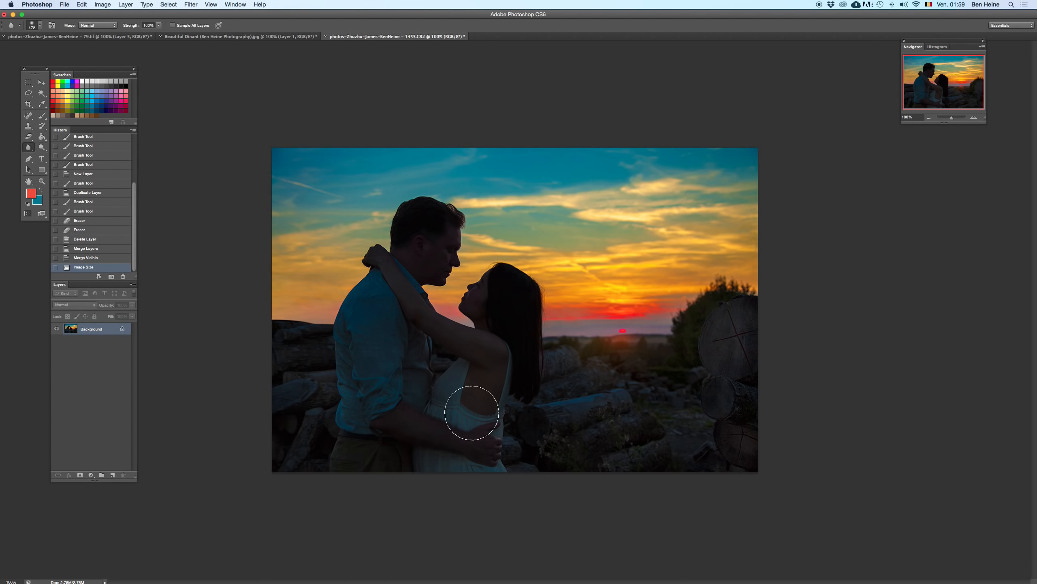
right_click(513, 366)
click(522, 392)
click(466, 391)
mouse_move(464, 399)
mouse_down()
mouse_move(482, 386)
mouse_move(486, 408)
mouse_up()
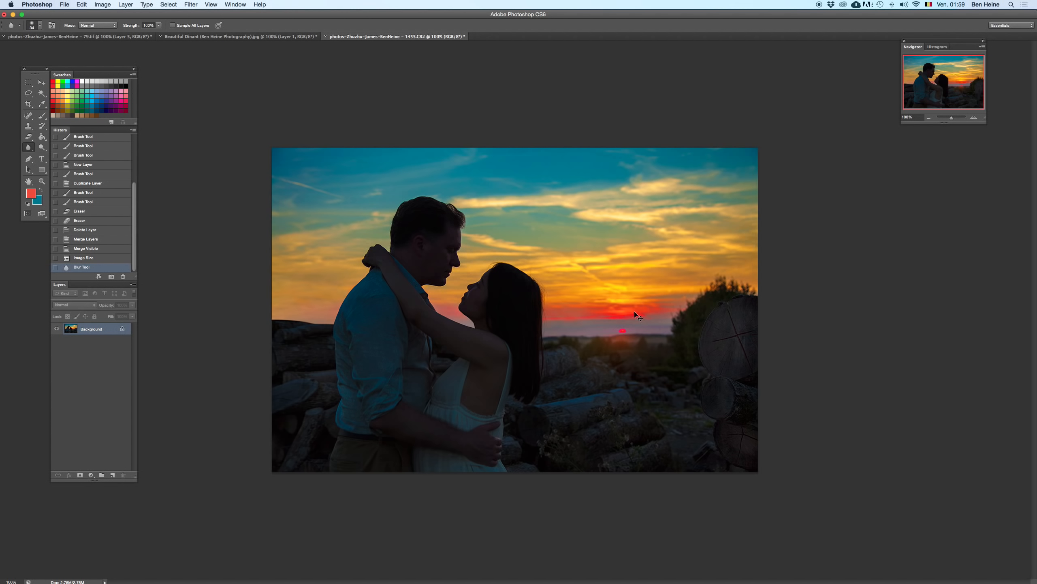
key(super+z)
key(super+z)
key(super+z)
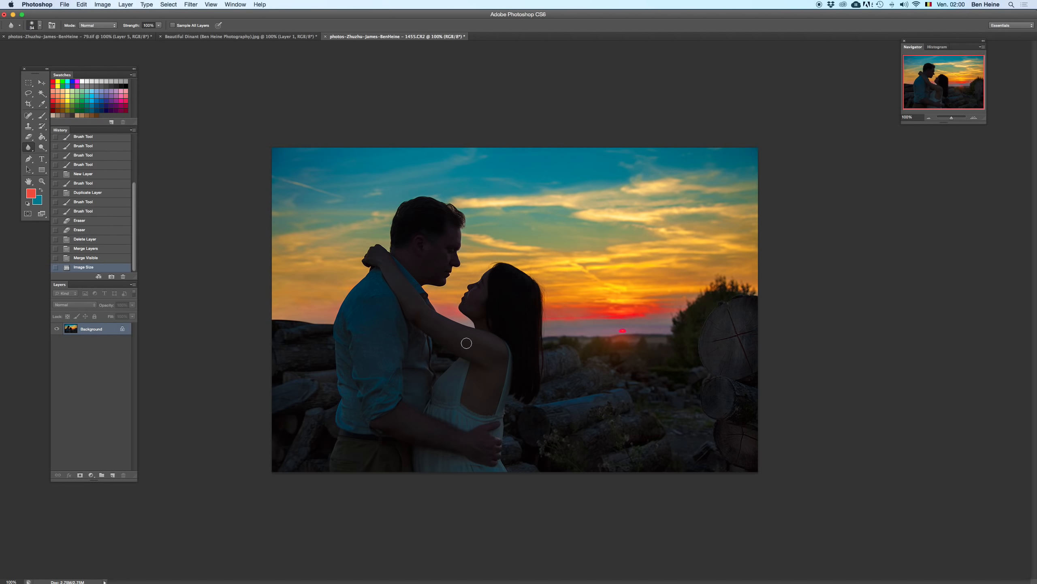
- Sample the dark skin tone on the woman's back, reduce the brush size, and try painting over that area
key(i)
click(472, 387)
key(b)
right_click(483, 372)
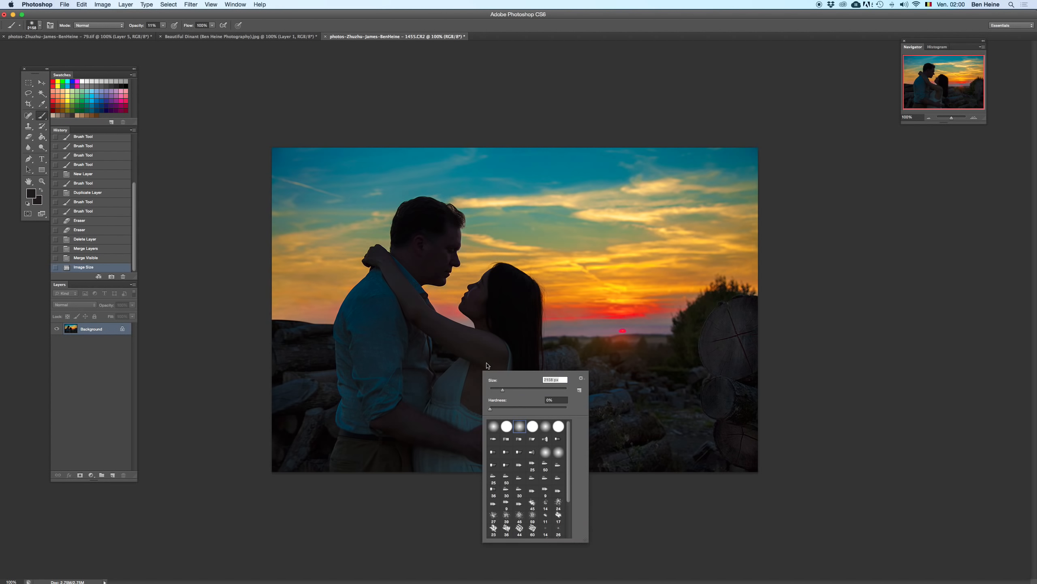
click(503, 390)
drag(473, 384, 500, 456)
key(super+z)
- Add a new layer and paint the sampled dark tone over the woman's bare back at 20% brush opacity
click(112, 475)
drag(475, 389, 476, 400)
key(super+z)
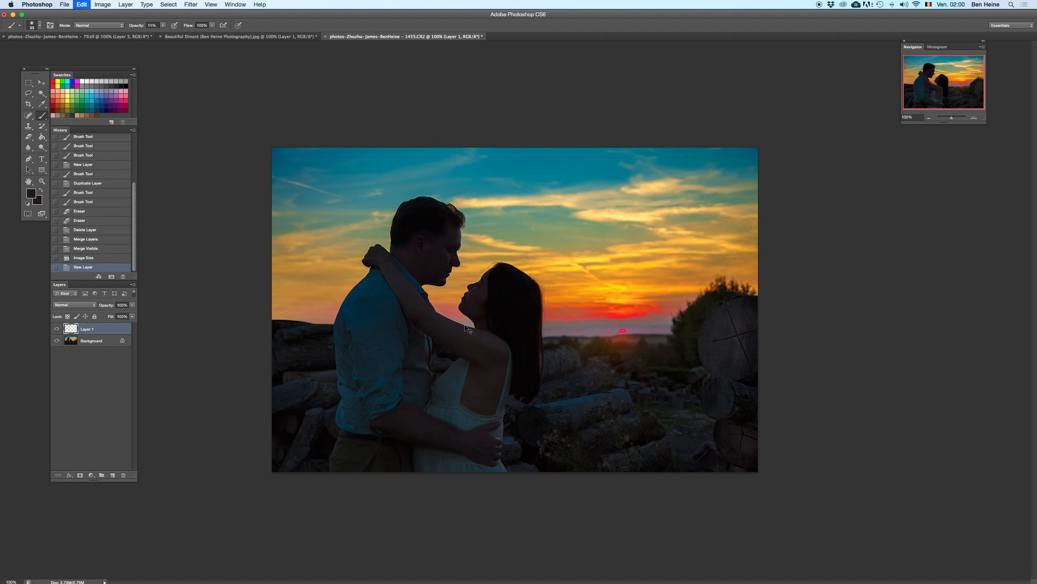
click(163, 26)
click(475, 388)
drag(473, 390, 476, 393)
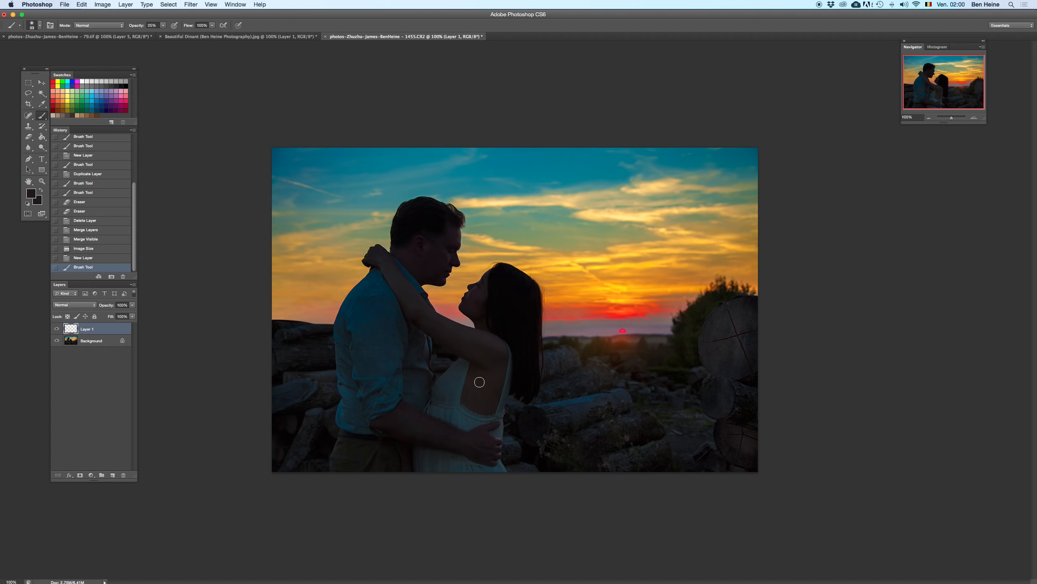
mouse_move(480, 398)
mouse_down()
mouse_move(493, 393)
mouse_move(498, 367)
mouse_up()
- Sample the skin tone on the woman's back again with Layer 1 temporarily deleted, and restore the layer for painting
key(i)
key(BackSpace)
click(470, 380)
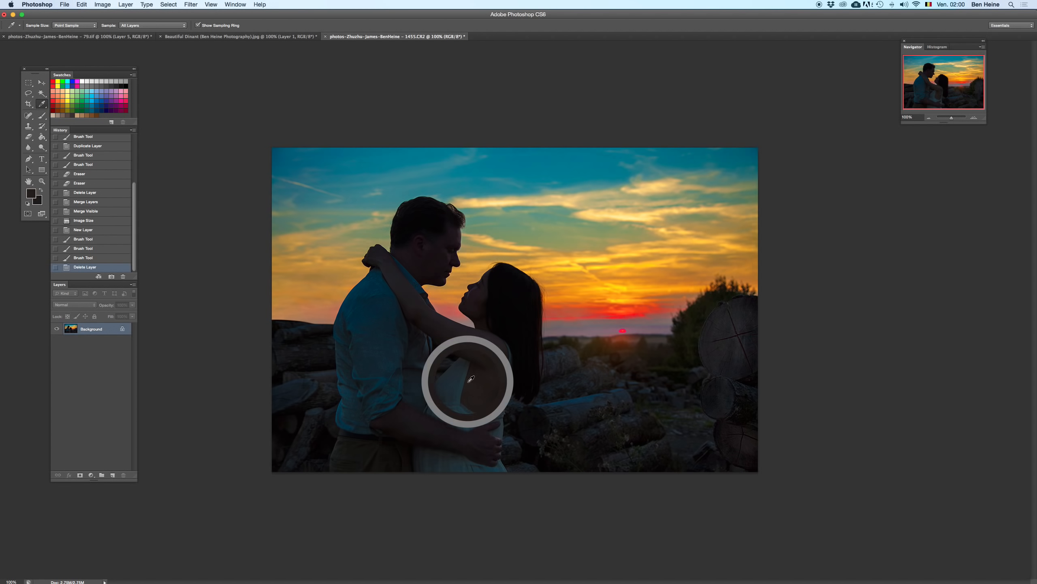
click(454, 332)
key(super+z)
key(b)
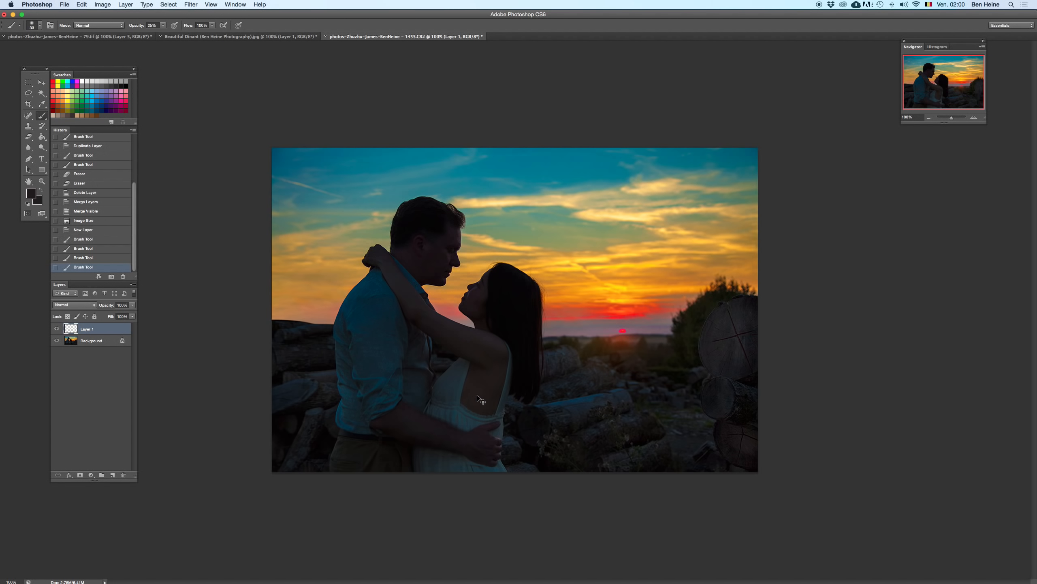
- Paint more of the sampled dark tone on the woman's bare back, and get ready to sample her arm's colour for the brush
click(471, 384)
click(470, 384)
key(i)
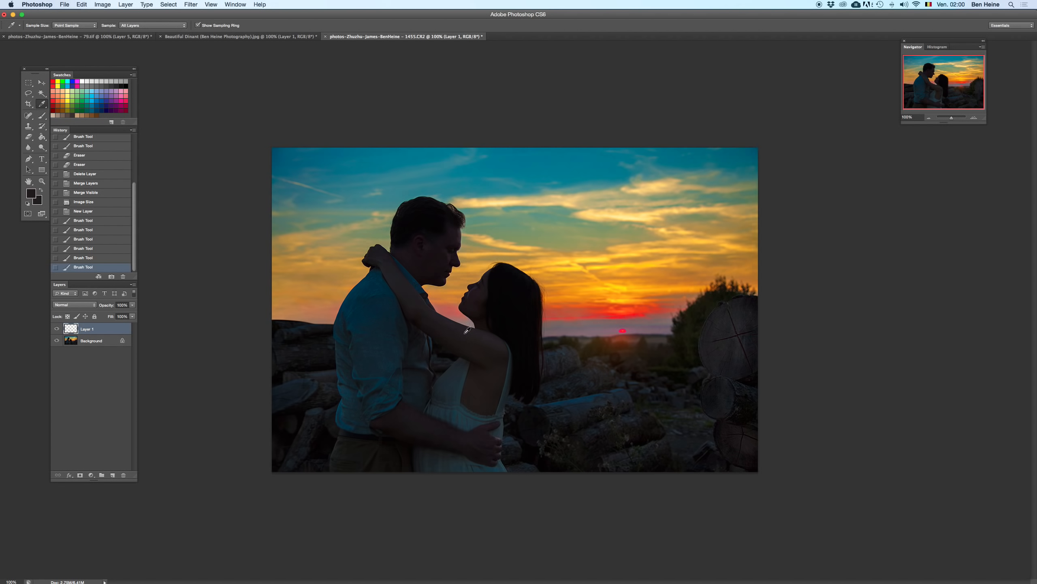
key(b)
- Try brush strokes across the woman's raised arm and bare back, and undo them
key(super+z)
click(462, 344)
click(453, 331)
key(super+z)
drag(447, 327, 506, 371)
key(super+z)
key(super+z)
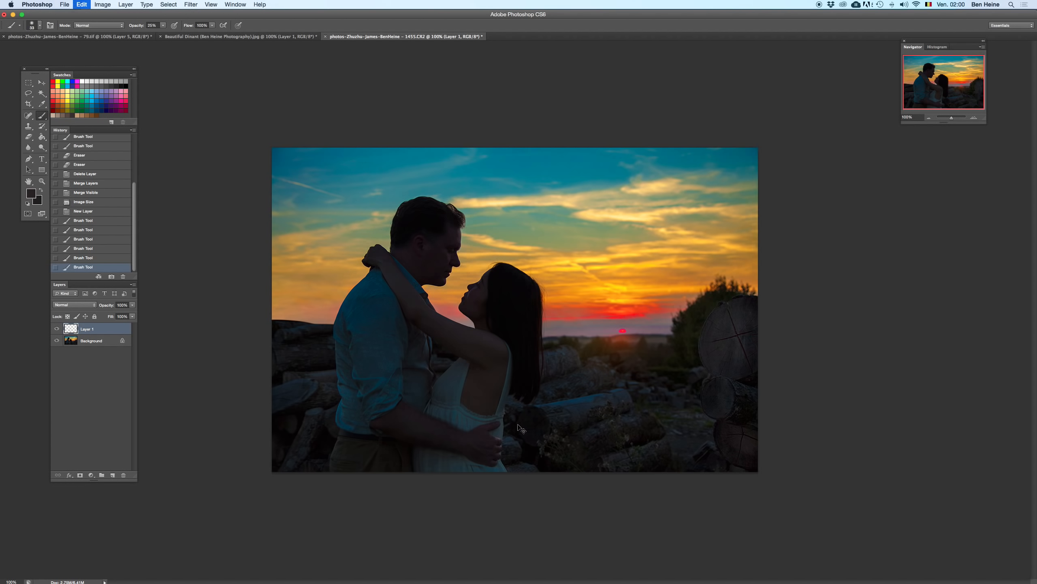
- Adjust the brush size and paint the dark skin tone over the woman's bare back, comparing strokes by undoing them
click(460, 354)
key(super+z)
drag(445, 324, 497, 449)
key(super+z)
right_click(510, 342)
drag(554, 365, 546, 365)
click(470, 383)
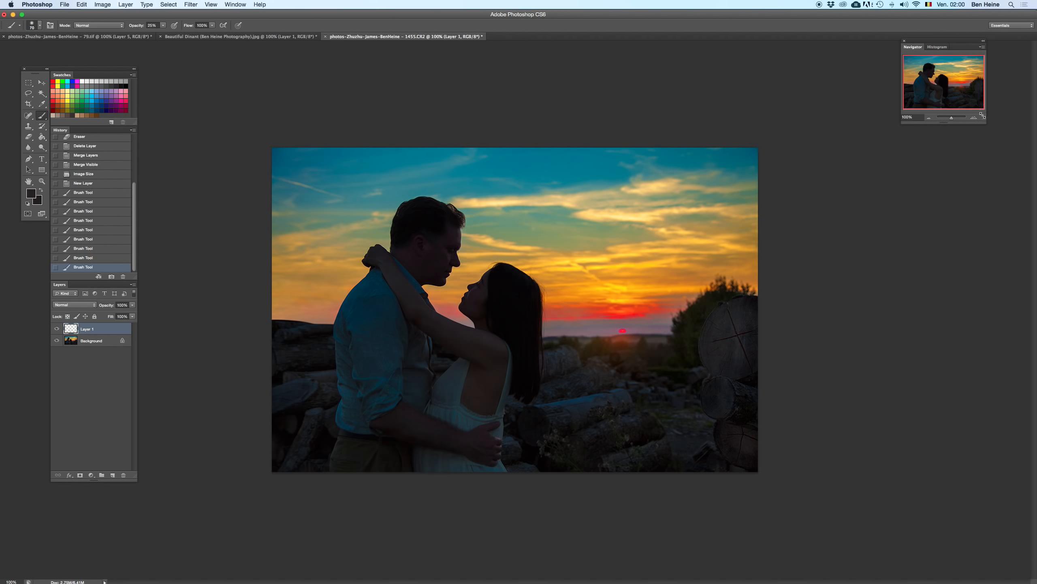
click(929, 117)
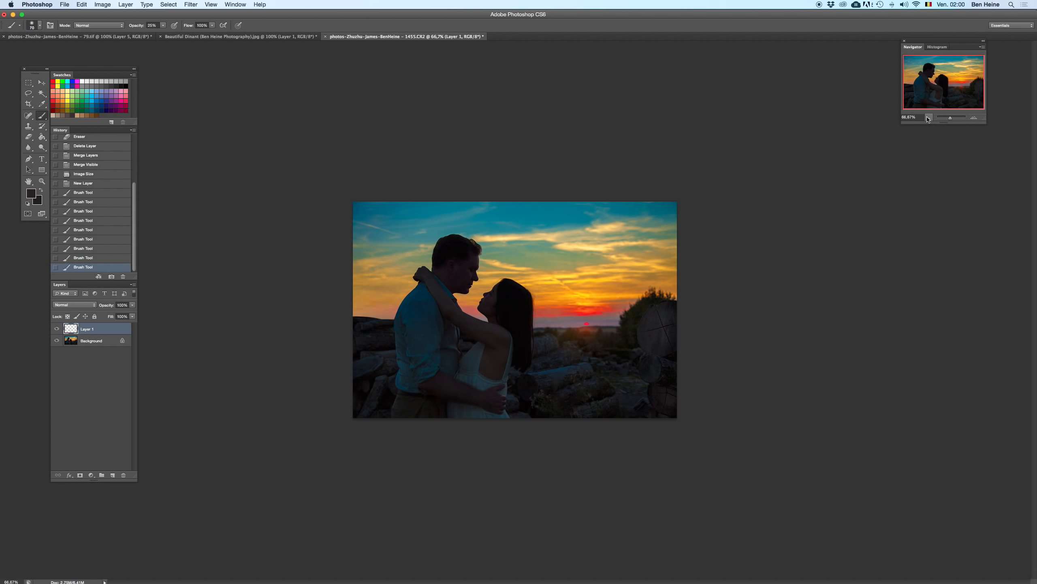
- Set the Eraser to 30 px and erase the paint overlapping the front edge of the woman's dress
click(974, 118)
key(e)
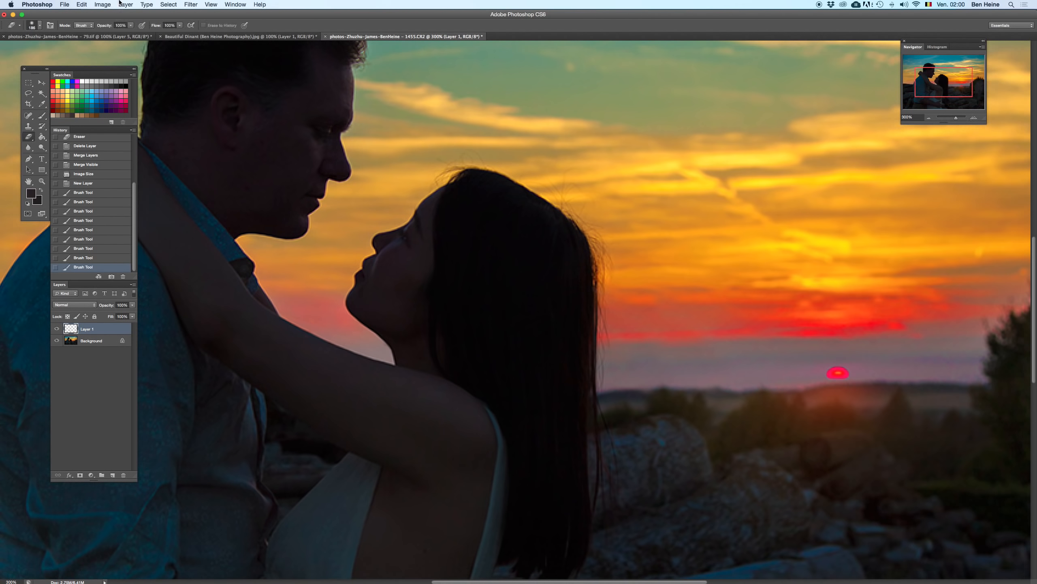
scroll(429, 167, down, 5)
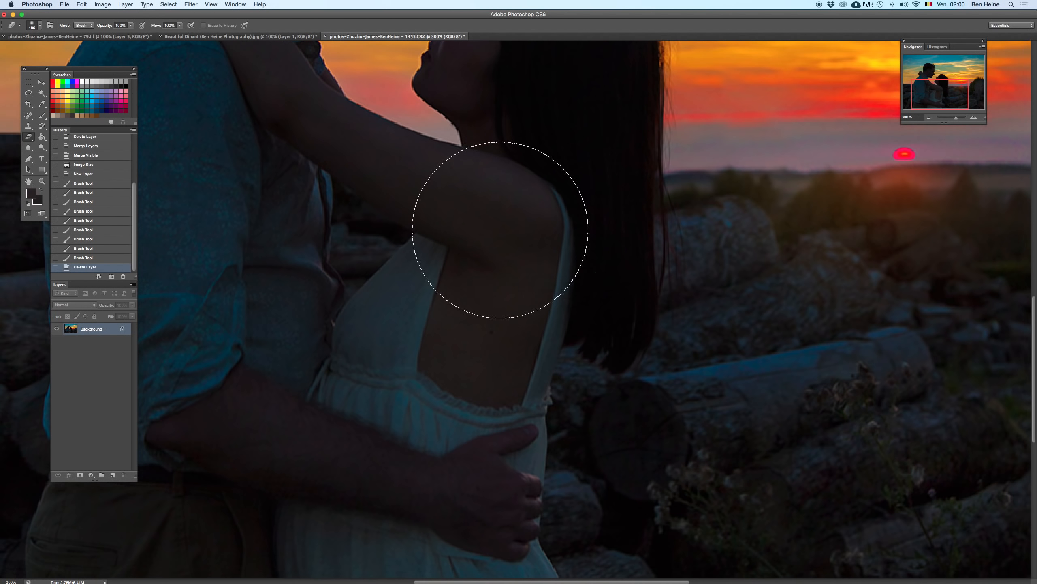
right_click(462, 279)
text(30)
key(Return)
drag(396, 347, 412, 242)
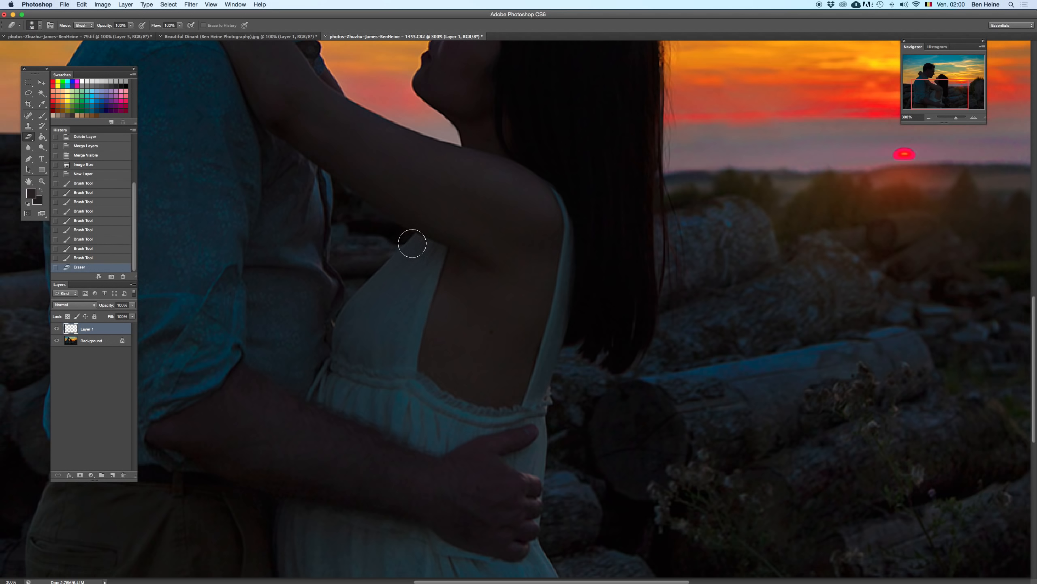
- Reduce the eraser size and erase the remaining overpaint along the dress's waist and back strap
right_click(454, 237)
click(516, 290)
drag(485, 253, 480, 252)
click(103, 159)
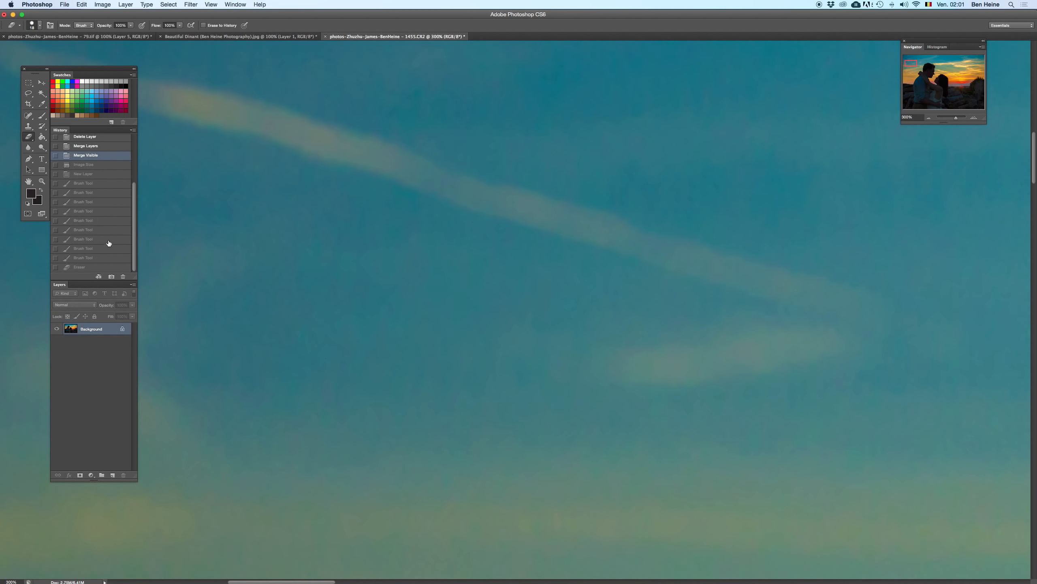
click(112, 269)
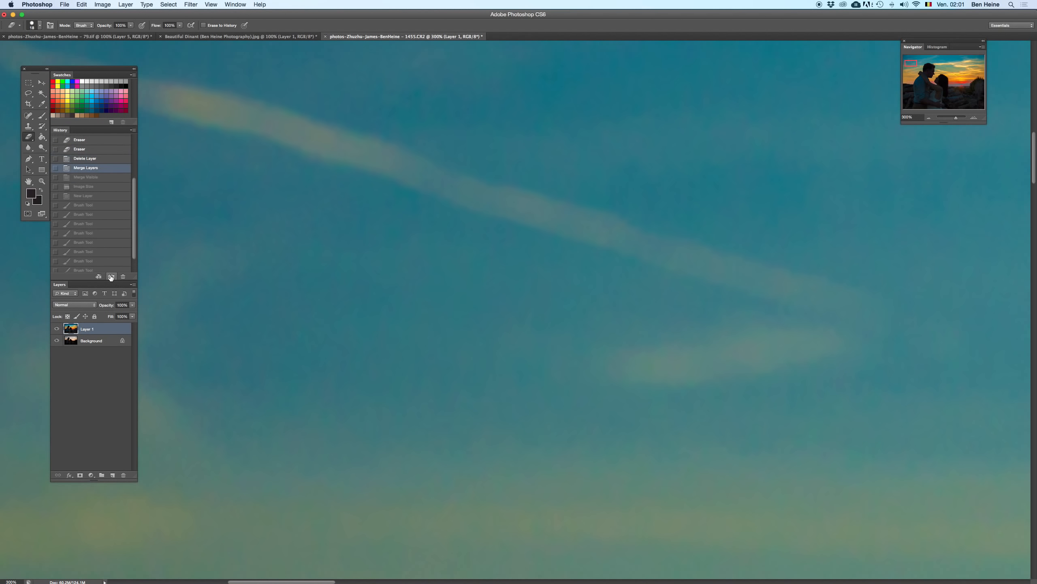
mouse_move(430, 308)
mouse_down()
mouse_move(412, 314)
mouse_move(404, 348)
mouse_up()
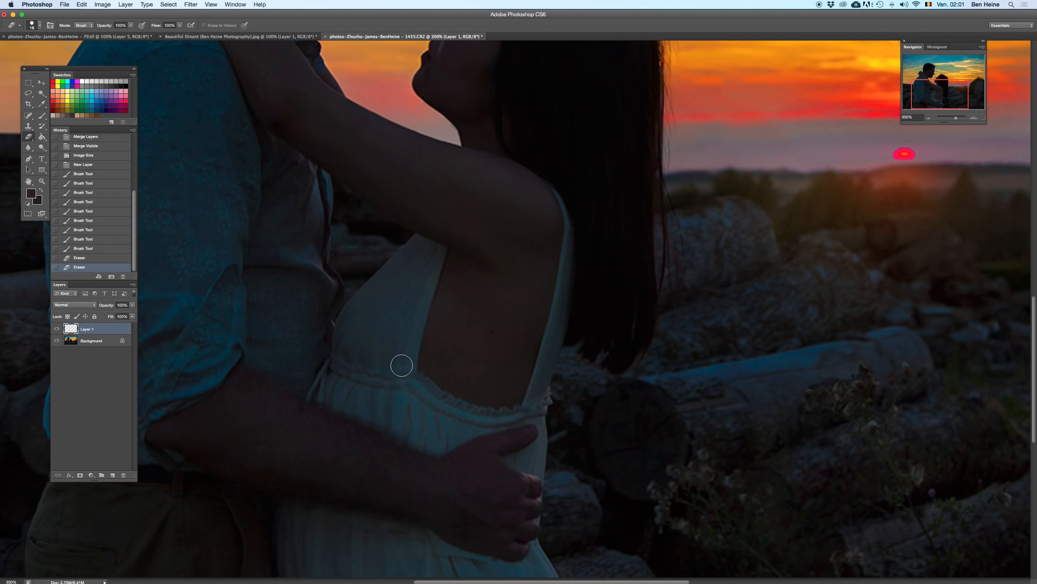
mouse_move(425, 390)
mouse_down()
mouse_move(493, 425)
mouse_move(572, 283)
mouse_up()
- Compare the back retouch with the original by temporarily deleting and restoring Layer 1
key(Delete)
key(super+z)
key(super+z)
key(super+z)
key(super+minus)
key(super+minus)
key(super+minus)
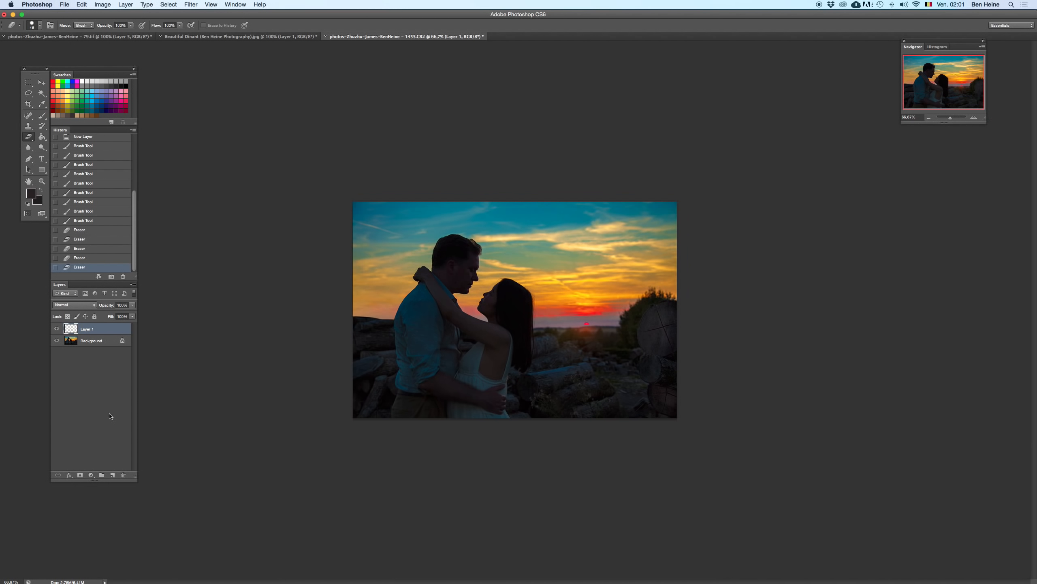
- Add a new layer above Layer 1 and prepare a smaller brush at 100% opacity
click(111, 475)
key(b)
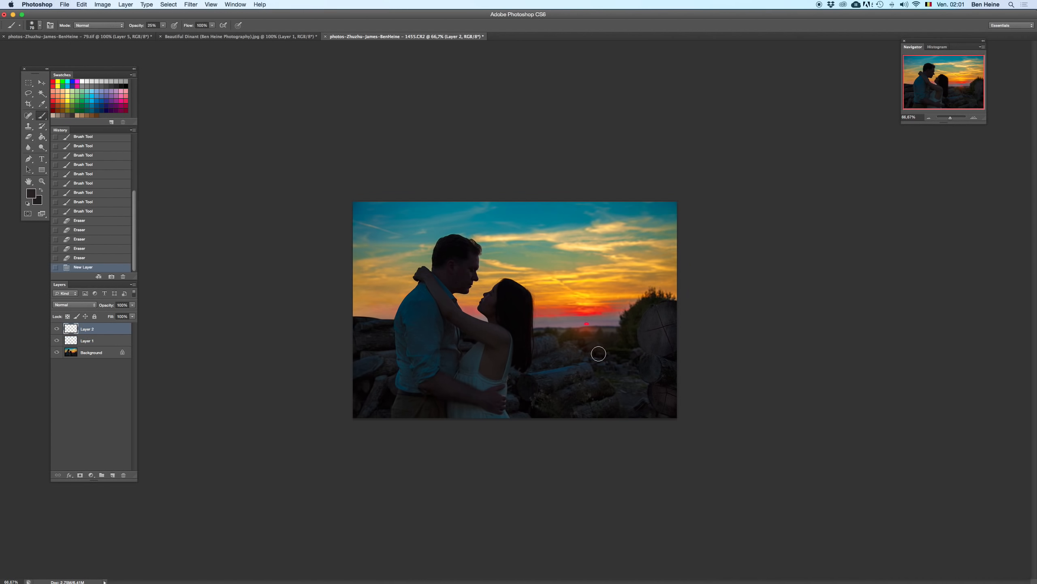
right_click(601, 354)
drag(627, 362, 629, 362)
click(441, 180)
drag(163, 27, 258, 33)
click(287, 110)
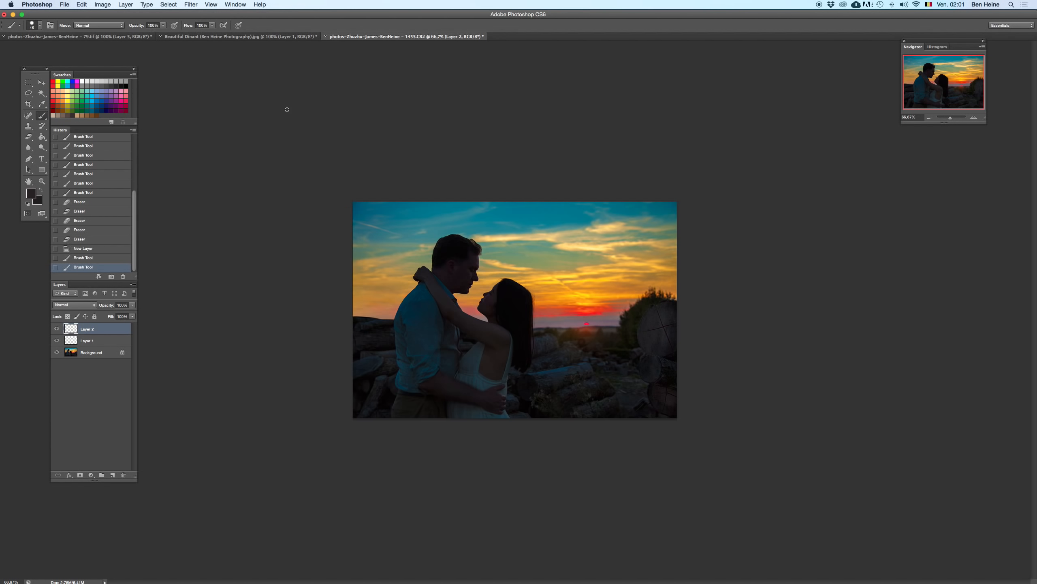
- Sample the bluish tone of the woman's dress and reduce the brush size further
click(974, 120)
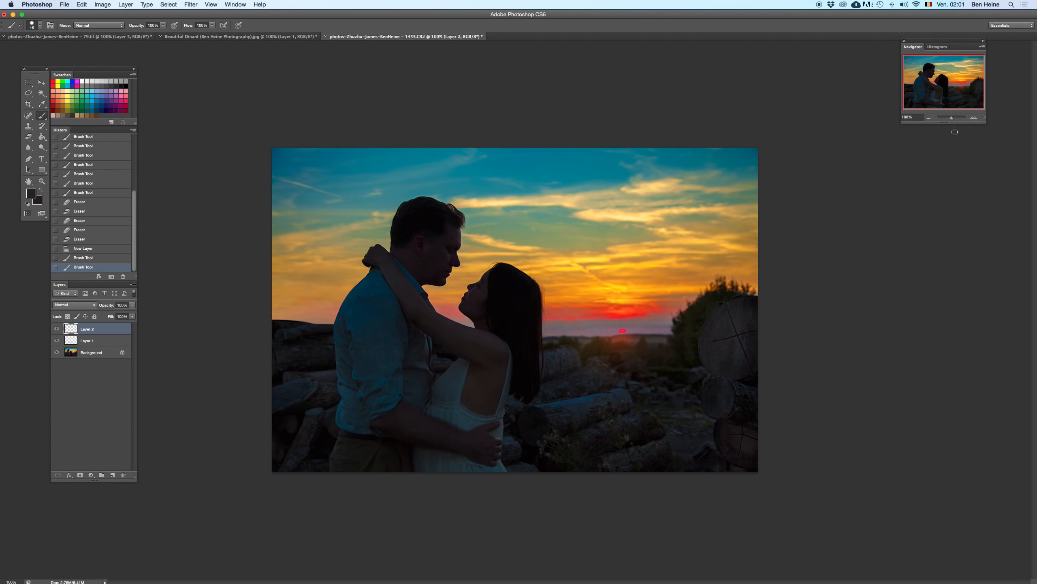
key(i)
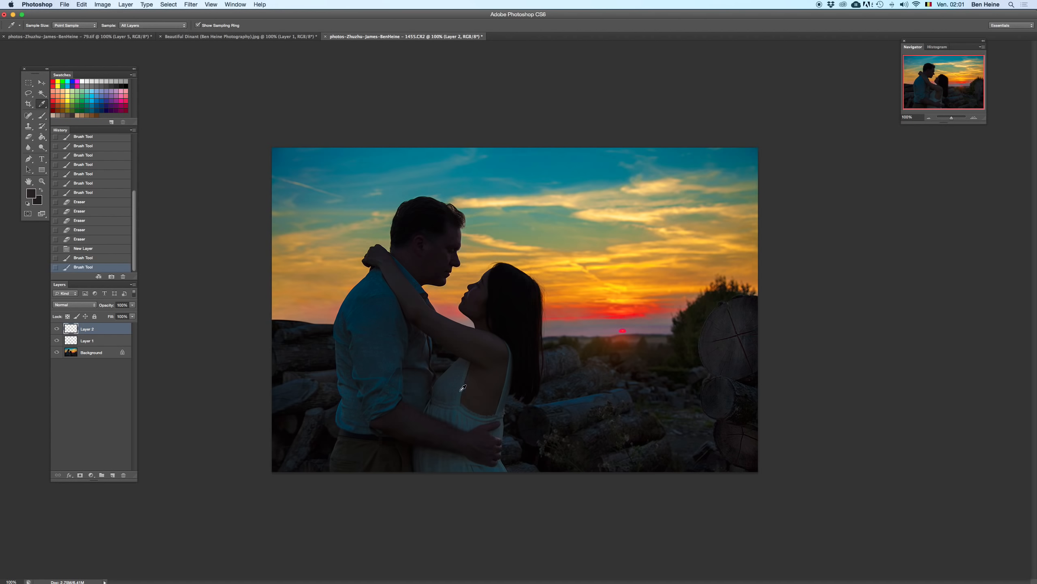
key(b)
right_click(760, 459)
drag(725, 432, 724, 432)
key(Return)
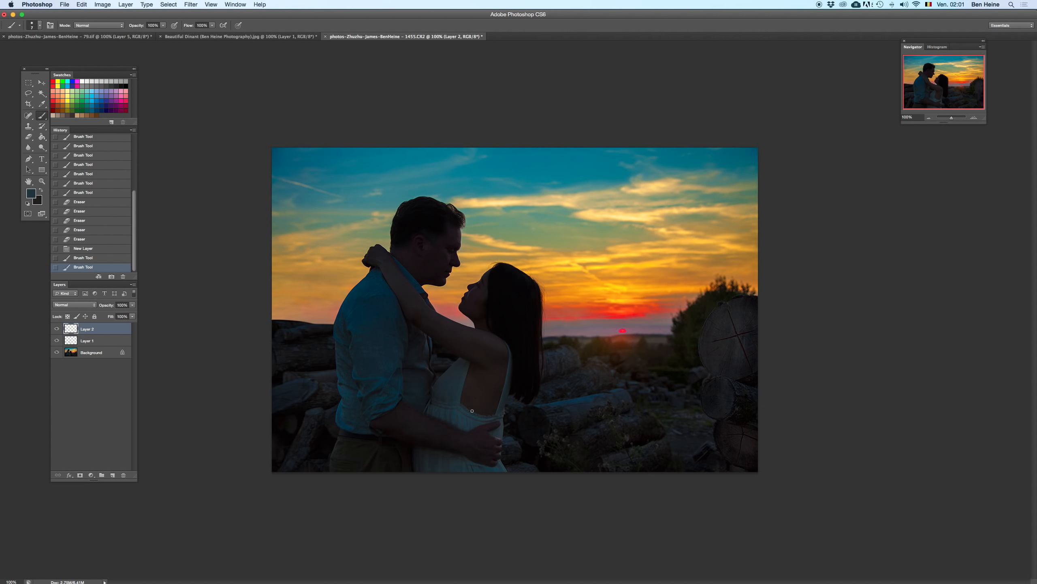
- Set the foreground colour to the lighter blue-grey 4d6270, and test it with a stroke that is undone
click(31, 193)
click(443, 278)
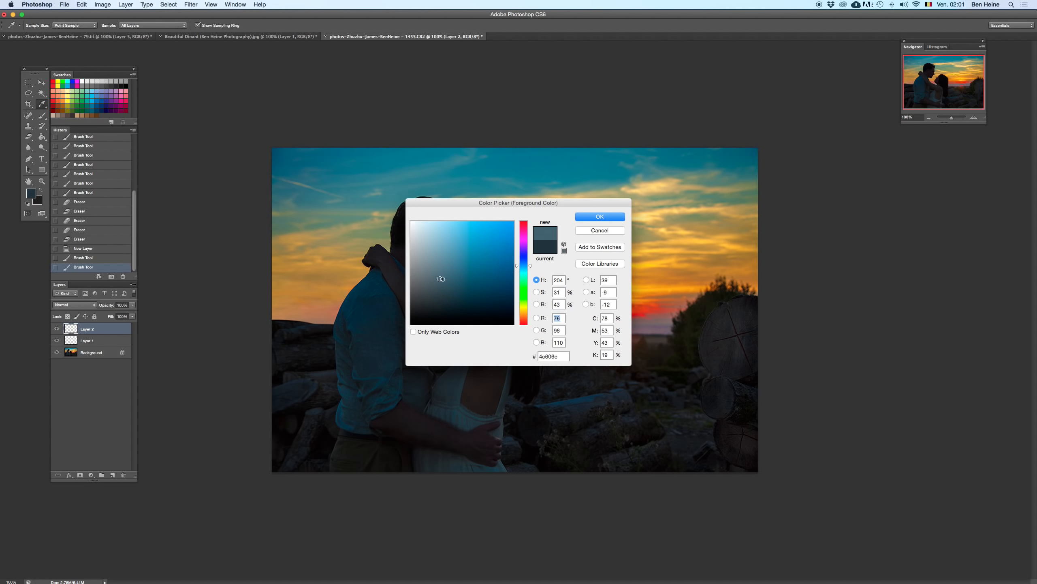
key(Return)
mouse_move(661, 435)
mouse_down()
mouse_move(660, 456)
mouse_move(696, 461)
mouse_up()
key(ctrl+z)
- Set the brush size to 3 px for handwriting
right_click(705, 412)
drag(720, 429, 716, 432)
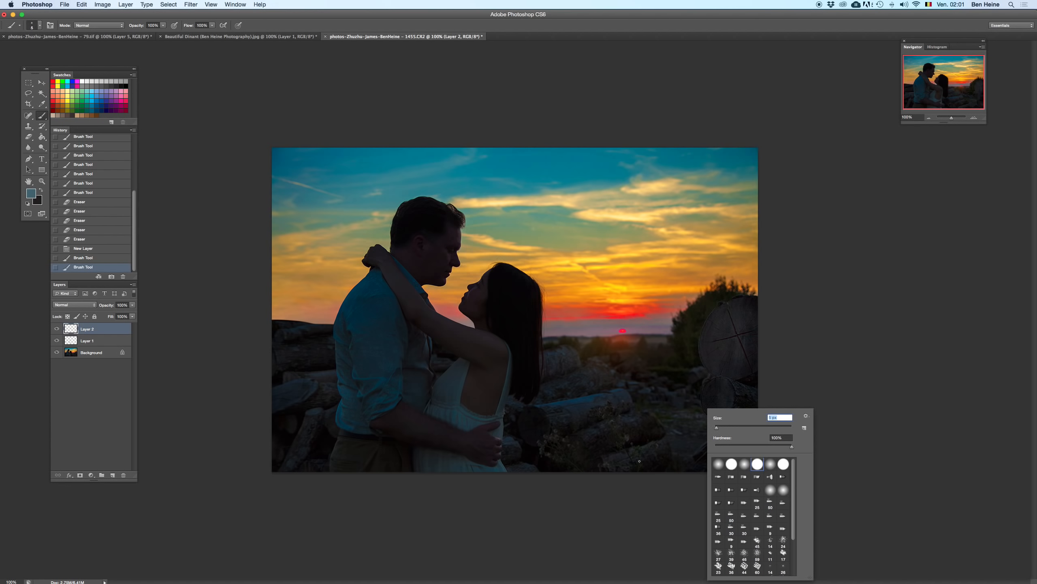
key(Return)
right_click(683, 414)
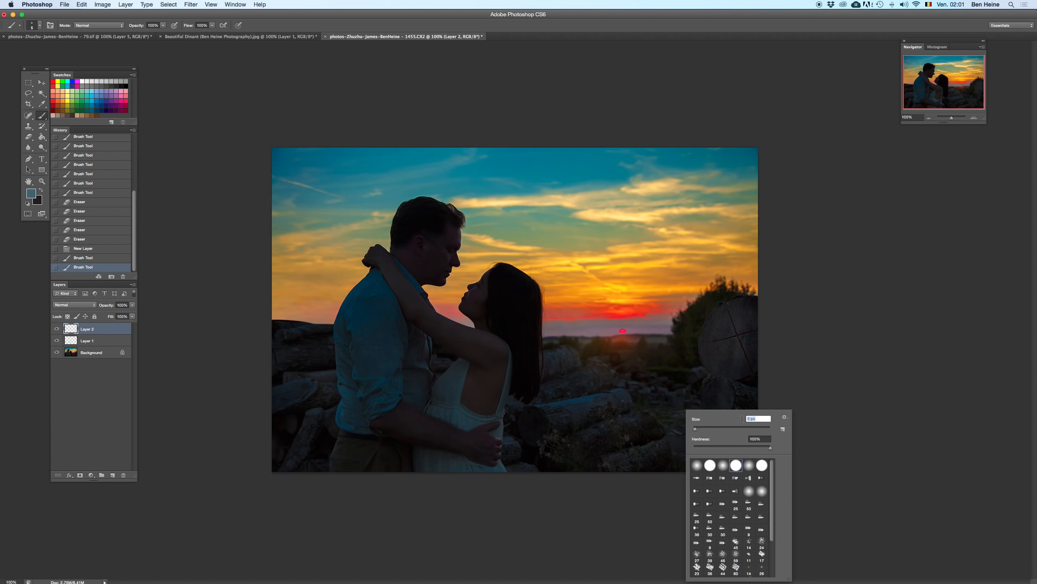
text(3)
key(Return)
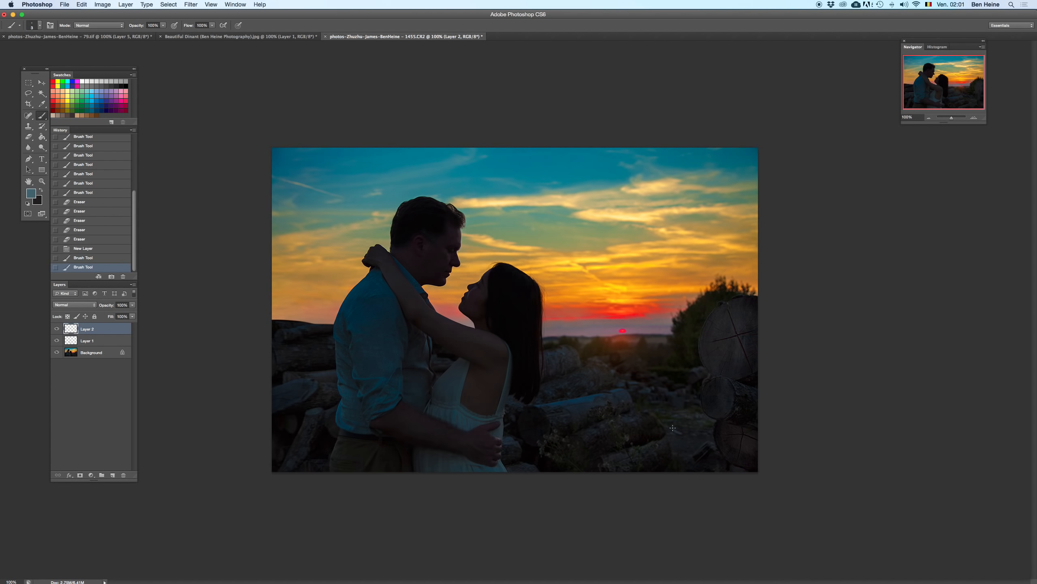
right_click(690, 406)
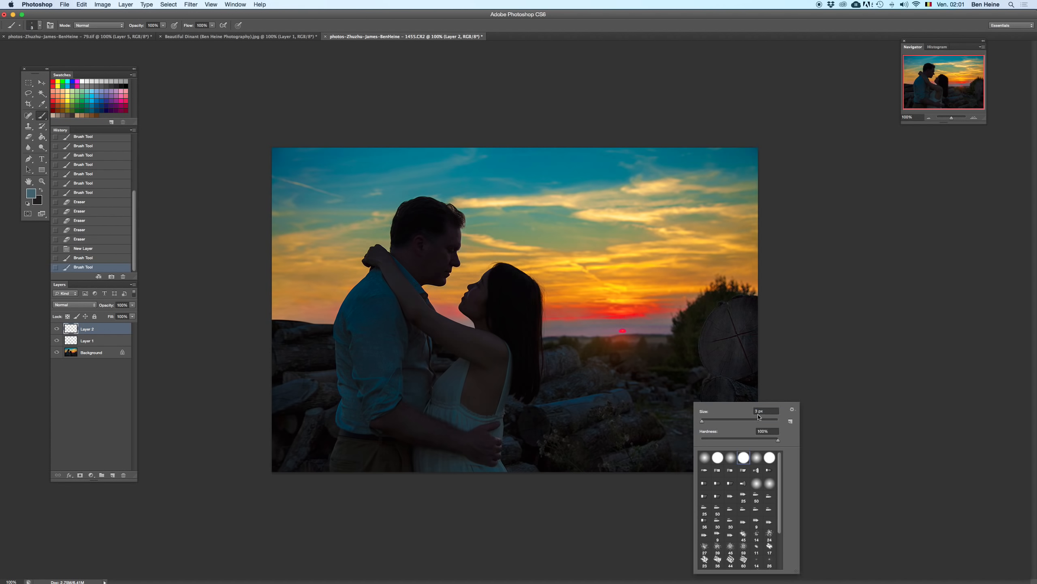
- Lighten the blue foreground colour, test it with a scribble in the photo's lower-right corner, and undo the scribble
click(31, 193)
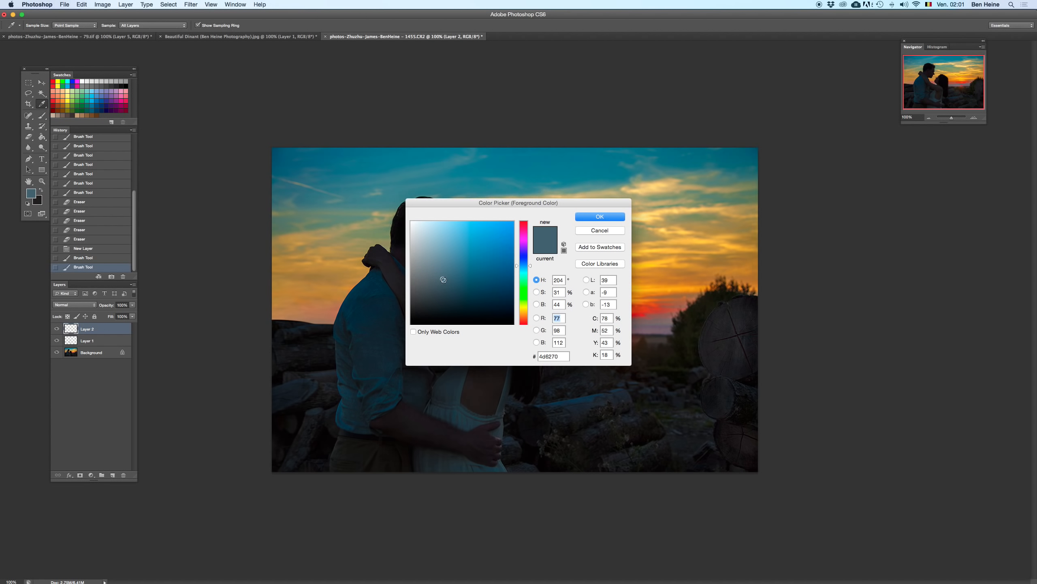
key(Return)
drag(642, 437, 713, 446)
key(super+z)
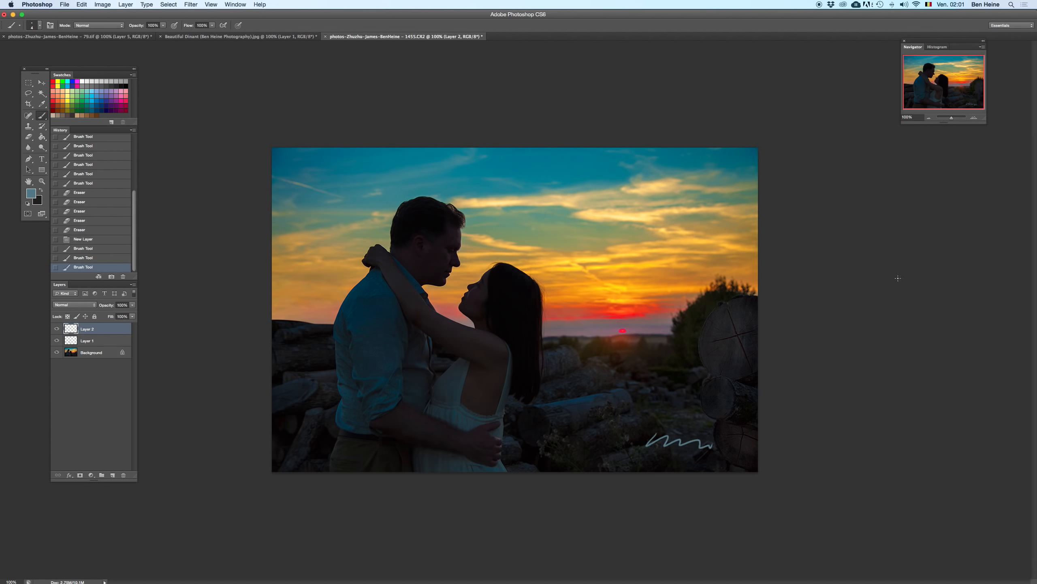
click(975, 119)
drag(798, 569, 583, 332)
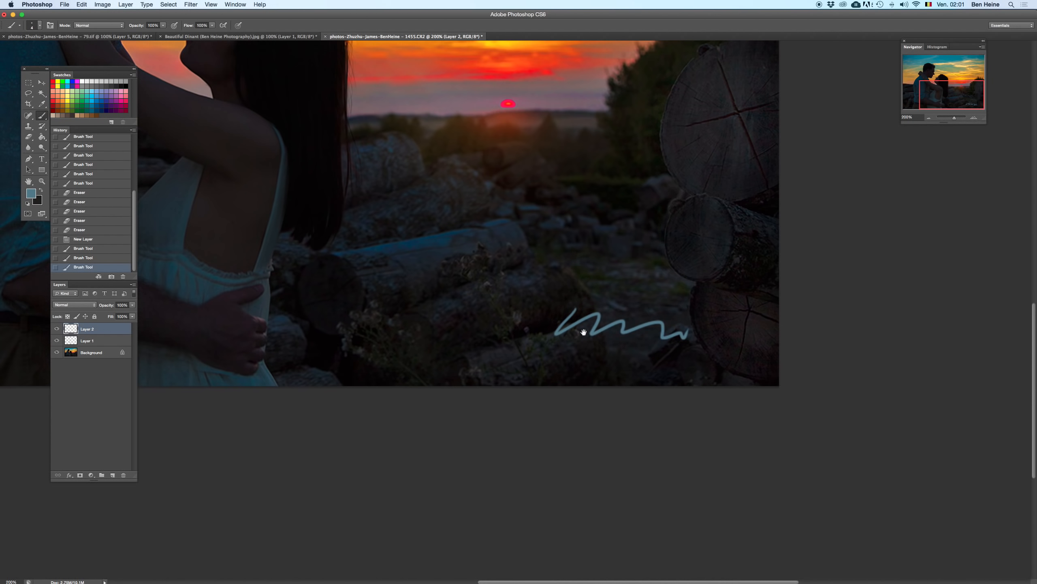
key(super+z)
- Try handwriting the photographer's first name in the photo's lower-right corner, and undo it
mouse_move(648, 360)
mouse_down()
mouse_move(640, 345)
mouse_move(595, 343)
mouse_move(661, 345)
mouse_up()
key(super+z)
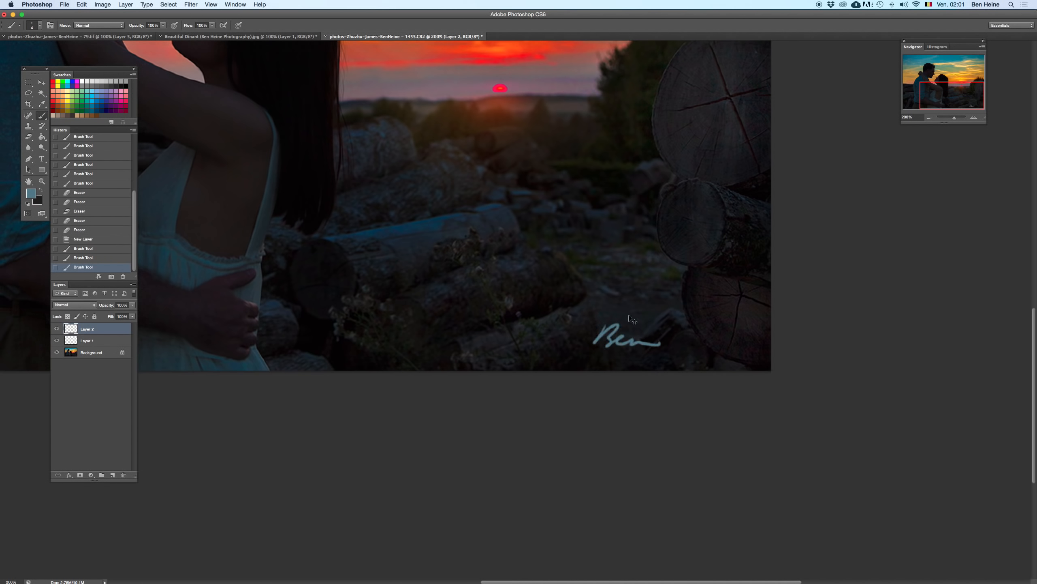
key(super+z)
- Add a new layer and handwrite the photographer's first name in the photo's lower-right corner, redoing unsatisfactory strokes
click(113, 475)
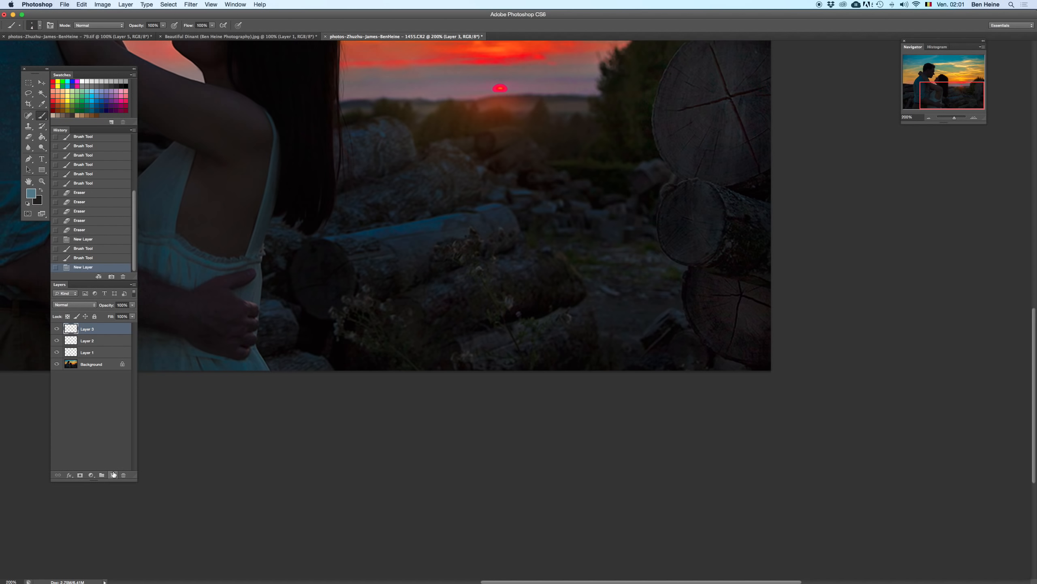
key(super+z)
drag(586, 312, 576, 348)
key(super+z)
key(super+z)
mouse_move(583, 313)
mouse_down()
mouse_move(583, 344)
mouse_move(598, 333)
mouse_move(584, 313)
mouse_move(580, 340)
mouse_move(637, 310)
mouse_move(632, 348)
mouse_up()
key(super+z)
key(super+z)
key(super+z)
- Complete the handwritten signature with the photographer's surname, and draw a copyright symbol in front of it
mouse_move(662, 297)
mouse_down()
mouse_move(653, 354)
mouse_move(715, 305)
mouse_up()
key(super+z)
key(super+z)
mouse_move(668, 328)
mouse_down()
mouse_move(712, 329)
mouse_move(723, 350)
mouse_move(748, 348)
mouse_up()
click(683, 321)
click(683, 321)
drag(556, 325, 556, 338)
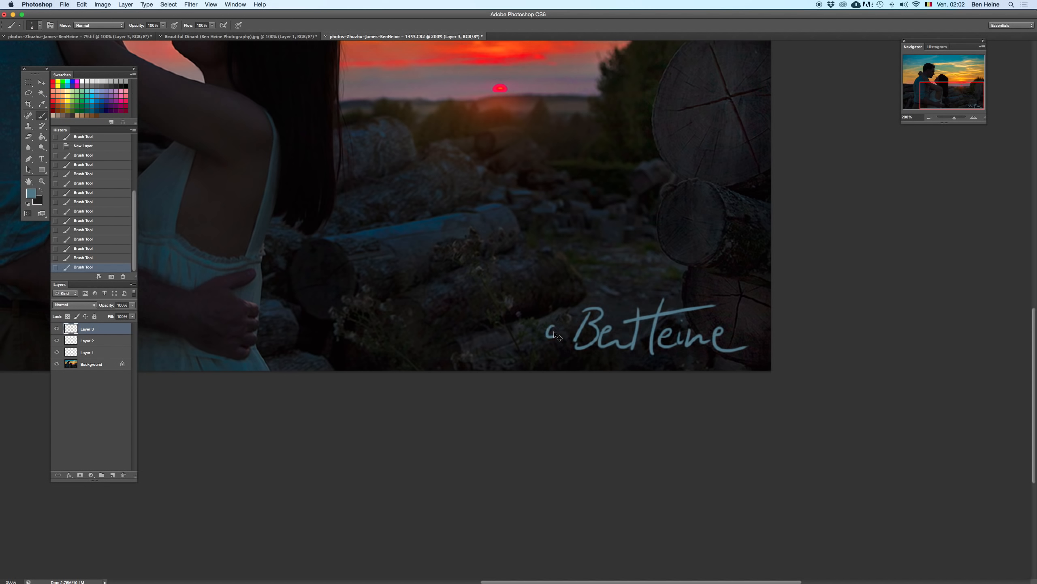
drag(541, 326, 546, 322)
- Scale the signature down to about 57.5% with Free Transform and place it near the photo's lower-right corner
click(929, 118)
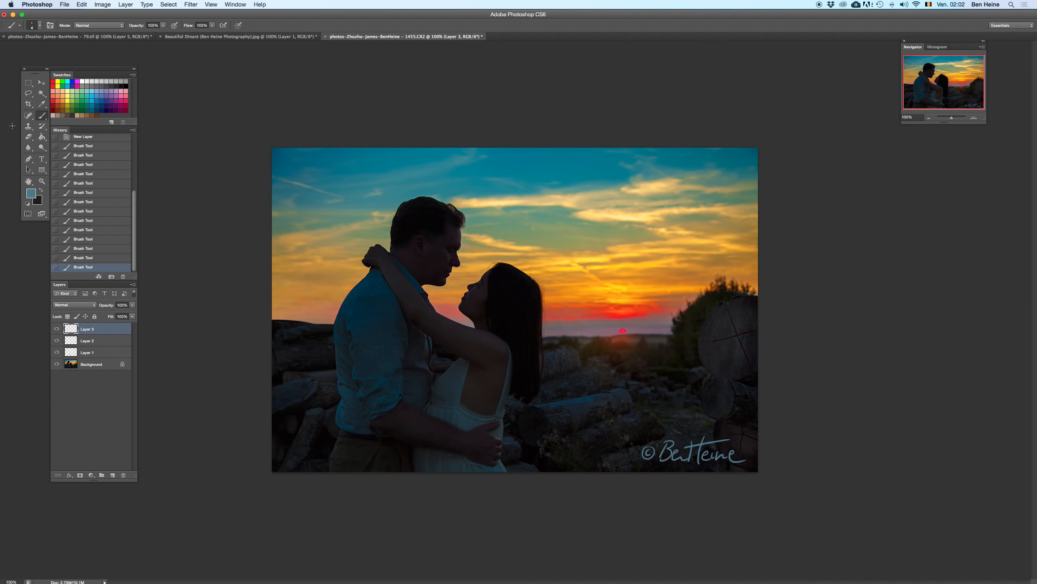
click(47, 82)
mouse_move(747, 436)
mouse_down()
mouse_move(703, 448)
mouse_move(711, 460)
mouse_move(746, 460)
mouse_up()
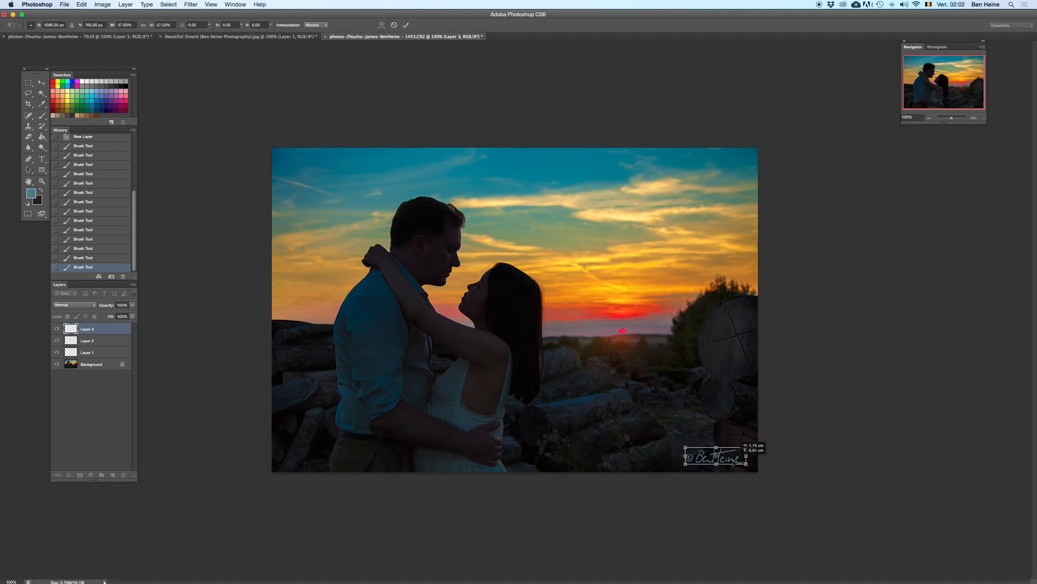
click(931, 119)
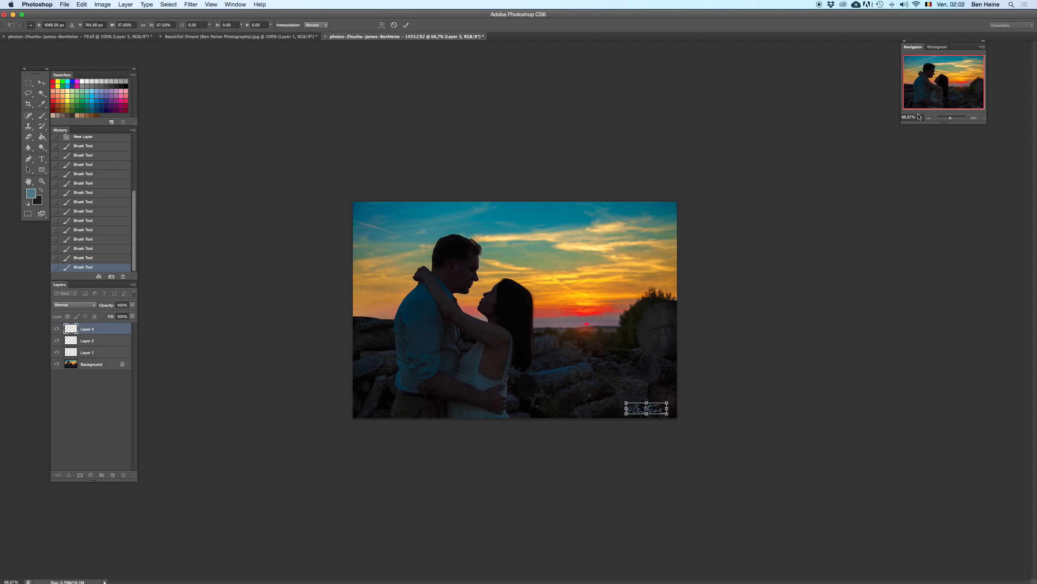
key(Return)
key(e)
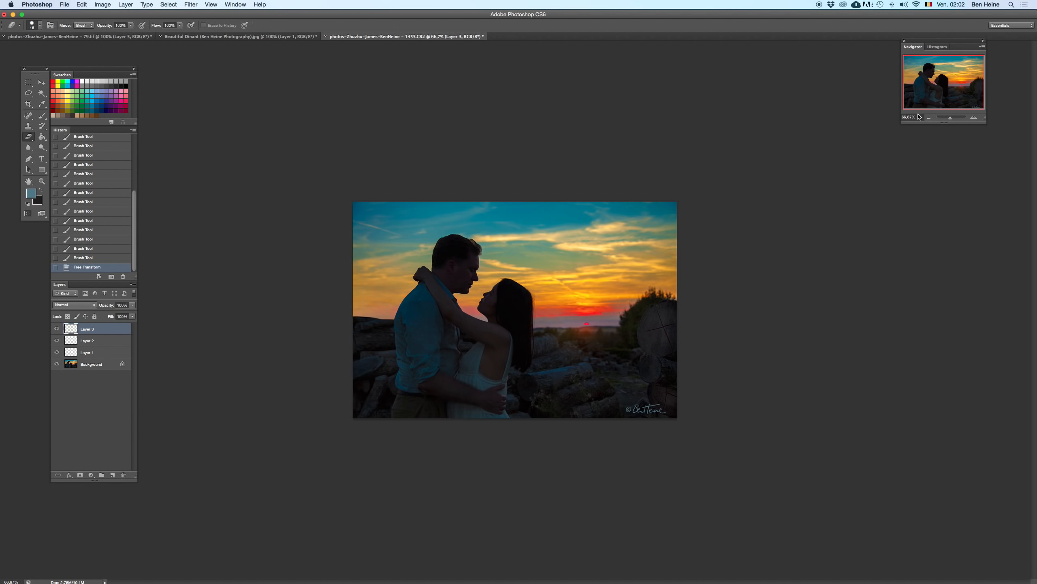
- Shrink the signature slightly more with a second Free Transform
click(43, 82)
drag(667, 402, 663, 401)
key(Return)
key(Up)
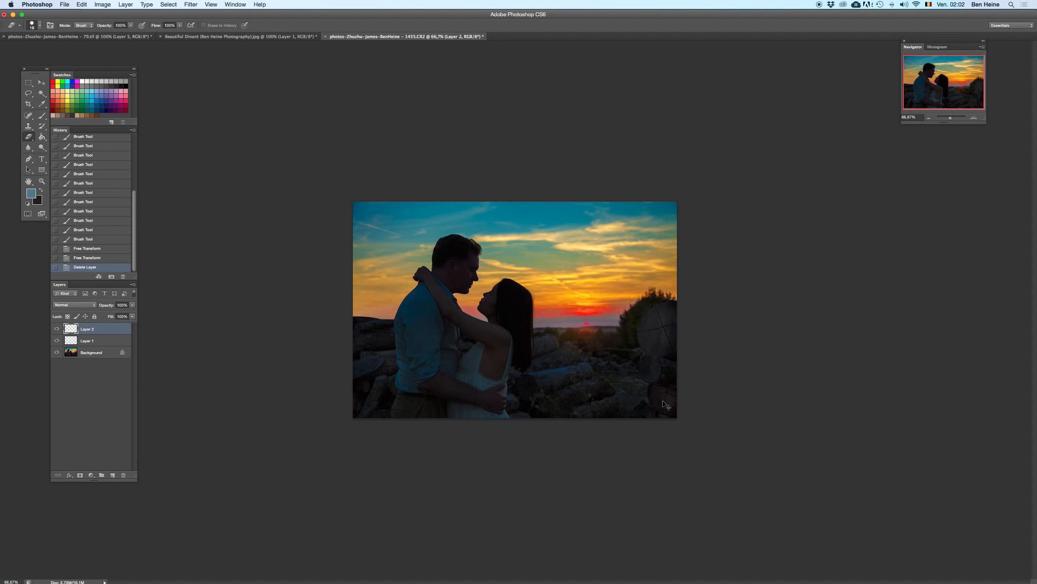
- Nudge the signature closer to the photo's right edge, and compare by temporarily deleting and restoring Layer 3
key(e)
key(shift+super+Right)
key(shift+super+Right)
key(shift+super+Up)
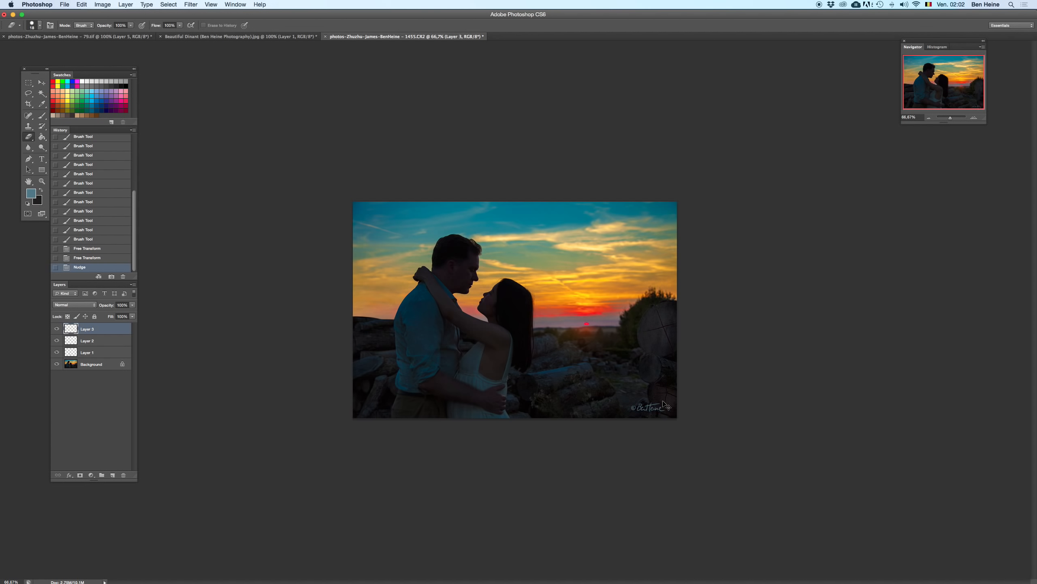
key(BackSpace)
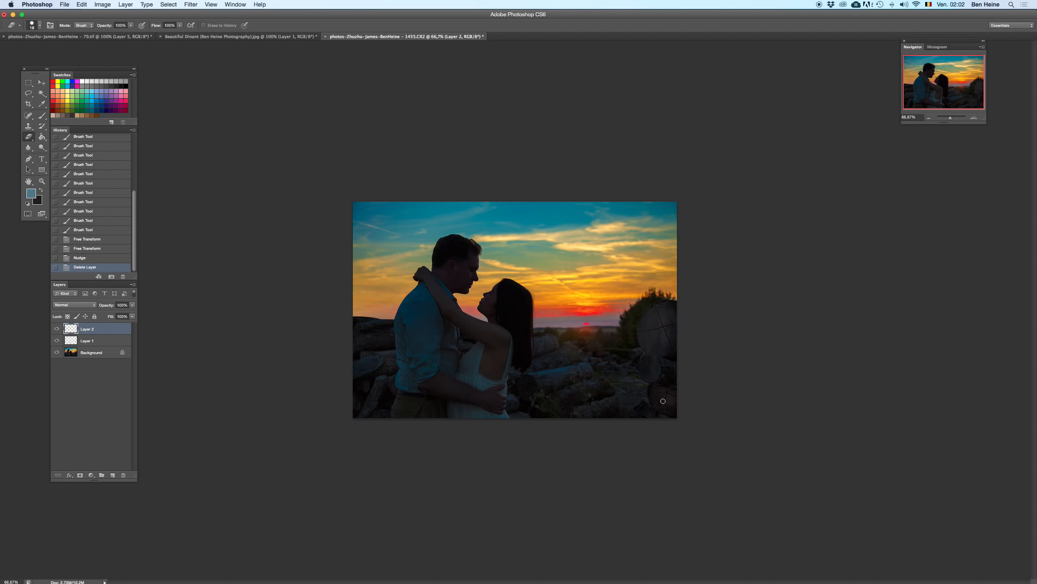
key(super+z)
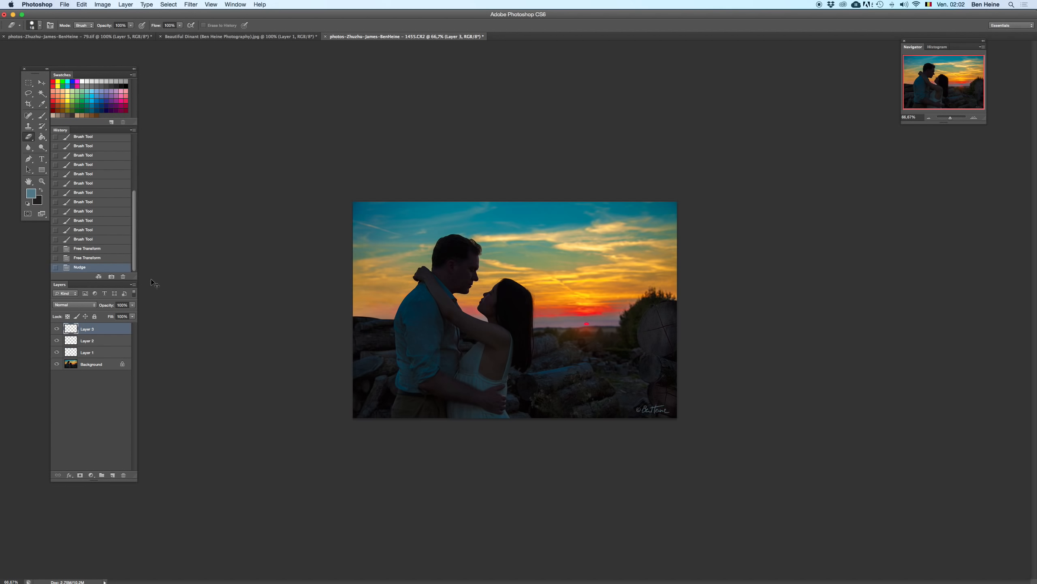
- Lower the opacity of Layer 3 to make the signature subtler, and check it at different magnifications
drag(134, 308, 124, 314)
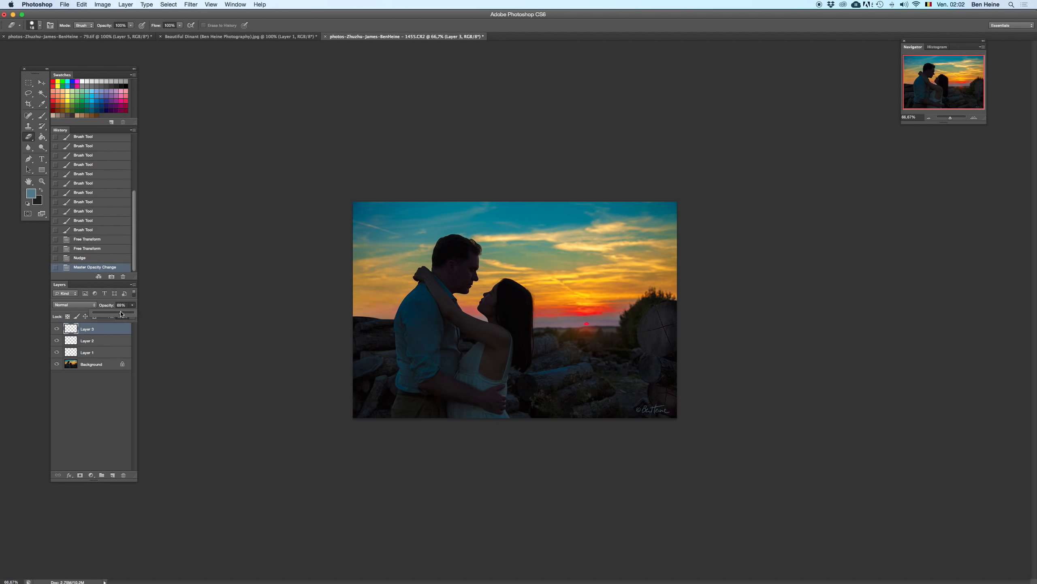
drag(120, 338, 119, 334)
click(975, 118)
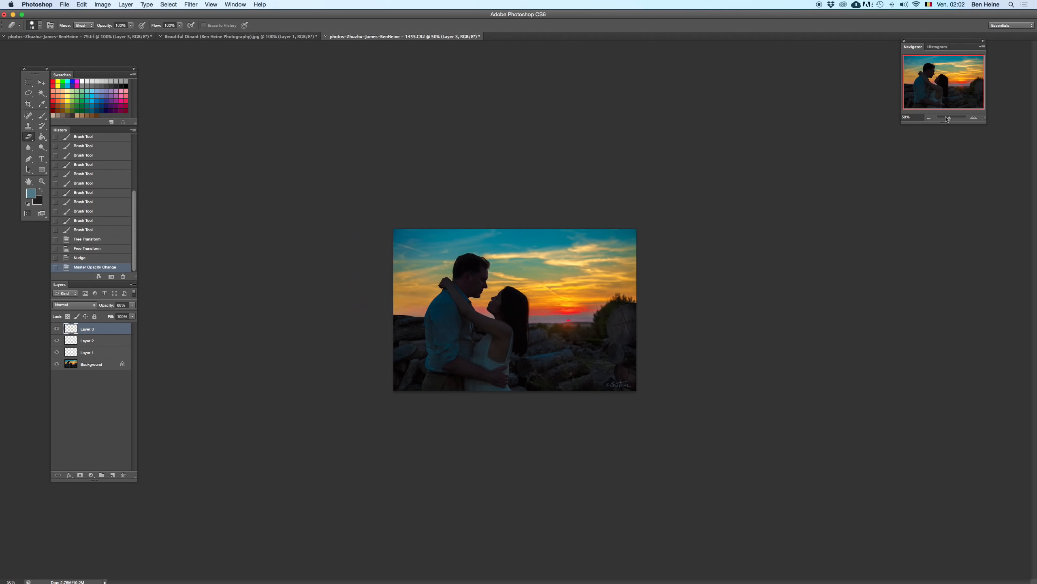
click(974, 118)
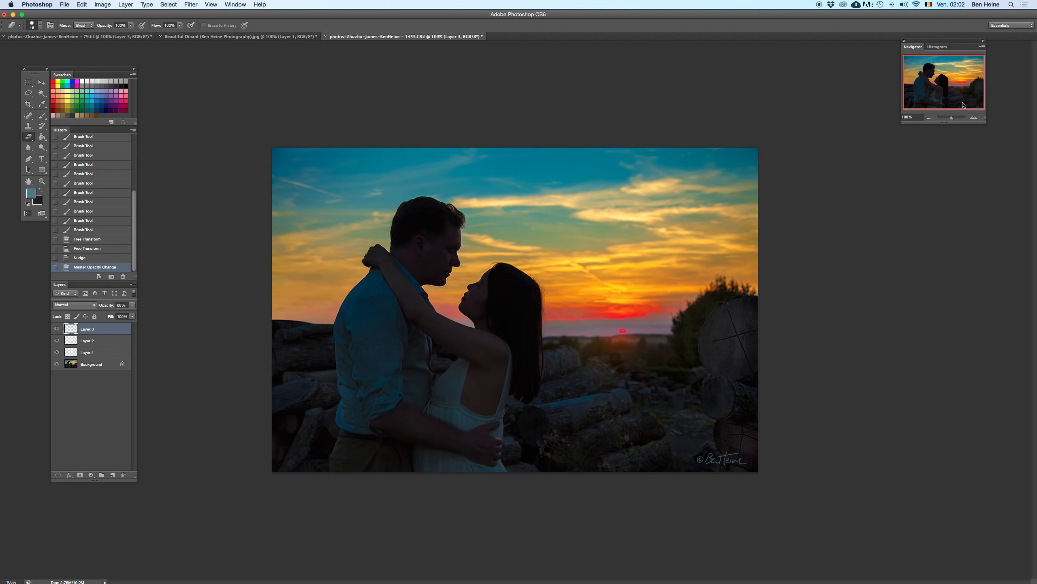
click(974, 117)
scroll(436, 300, left, 5)
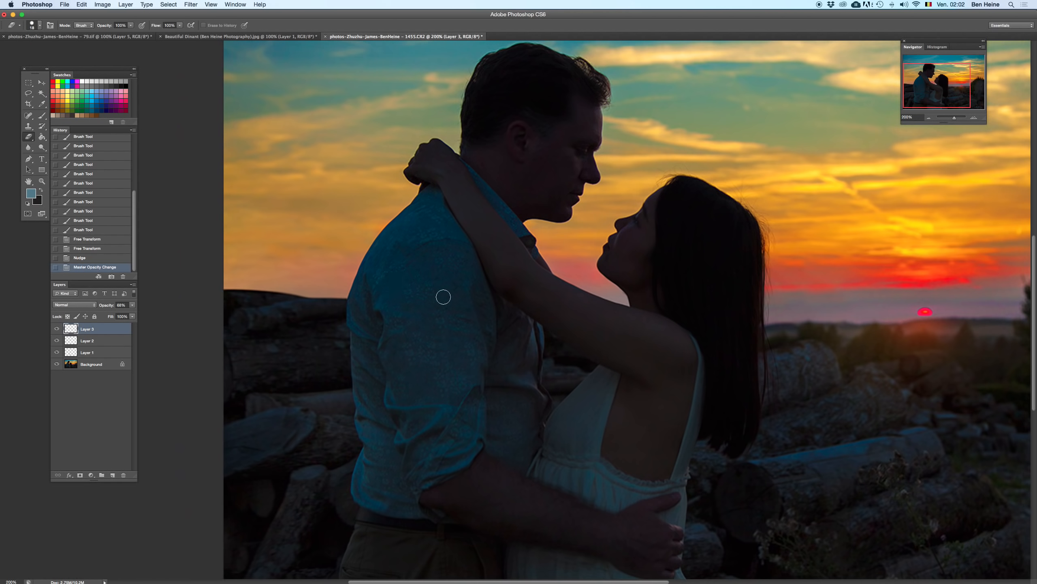
click(929, 118)
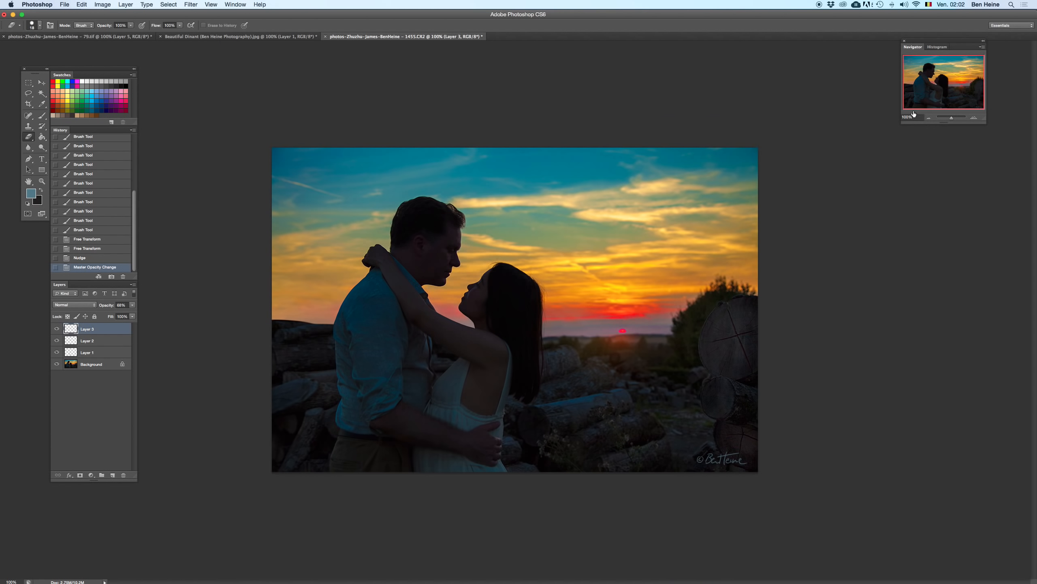
- Adjust the signature slightly with another Free Transform and check it with the whole photo in view
click(41, 82)
drag(762, 449, 754, 444)
key(Return)
key(e)
click(929, 118)
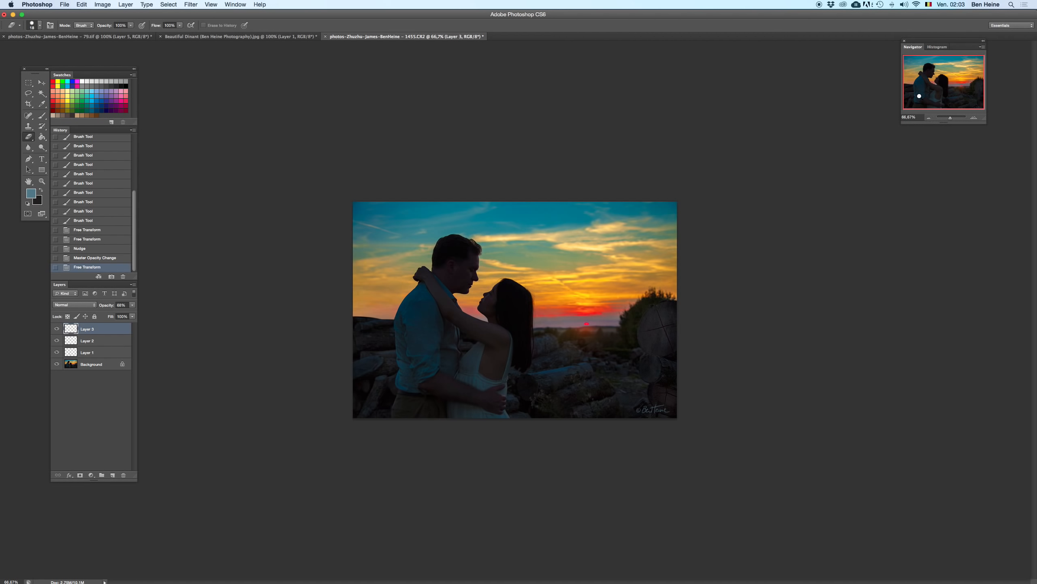
click(854, 57)
click(975, 118)
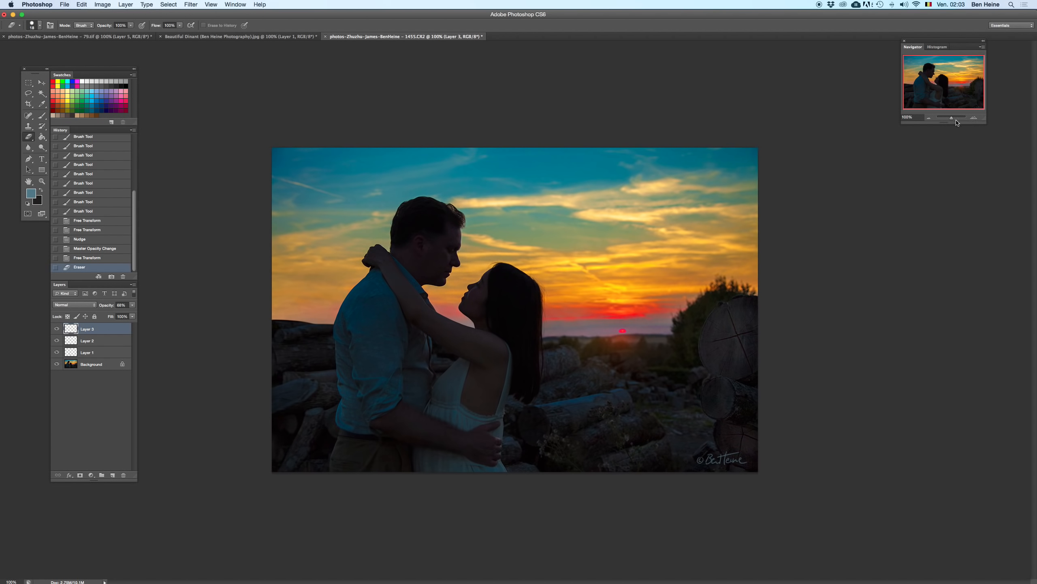
key(super+shift+s)
key(Escape)
click(974, 118)
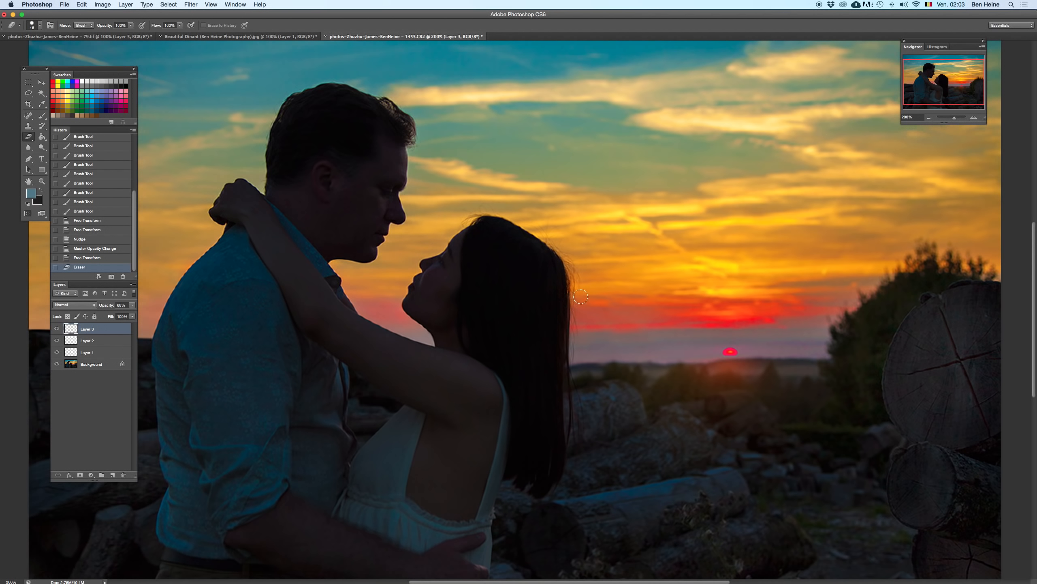
click(928, 118)
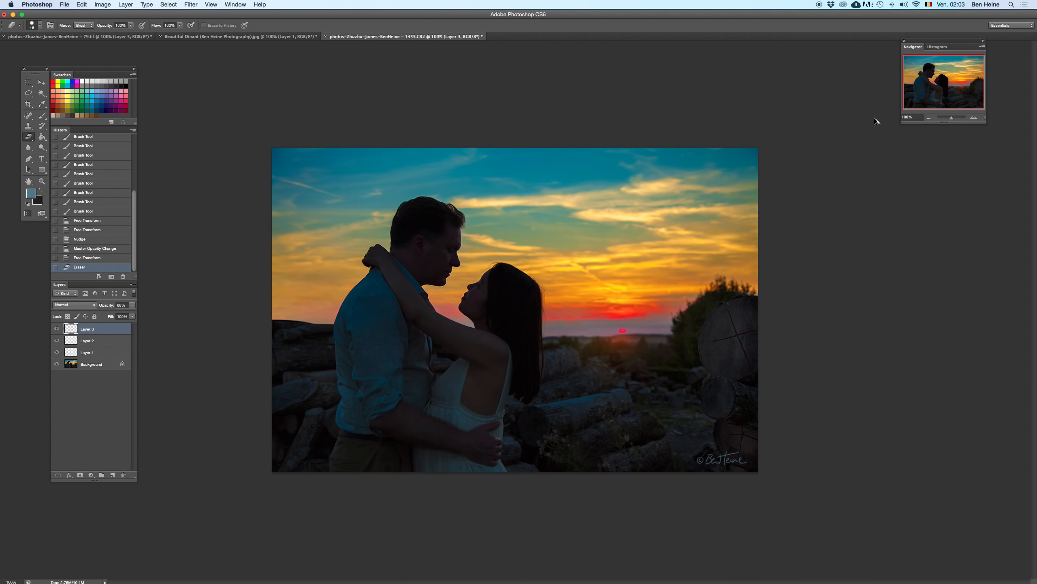
- Set the Clone Stamp to 100% opacity with a smaller brush for retouching the cut log at the photo's right edge
key(s)
click(750, 313)
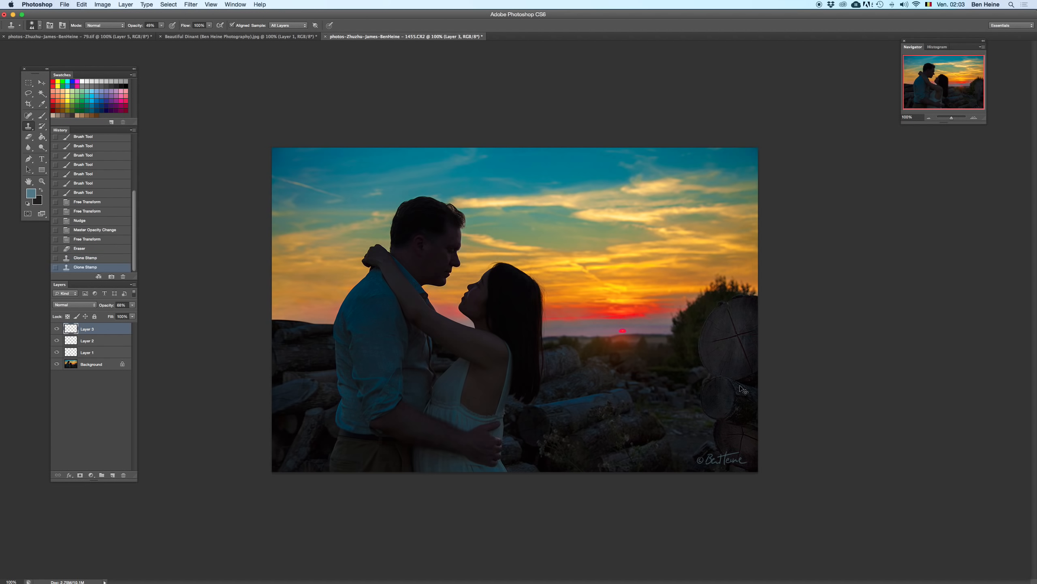
click(161, 25)
drag(164, 34, 186, 33)
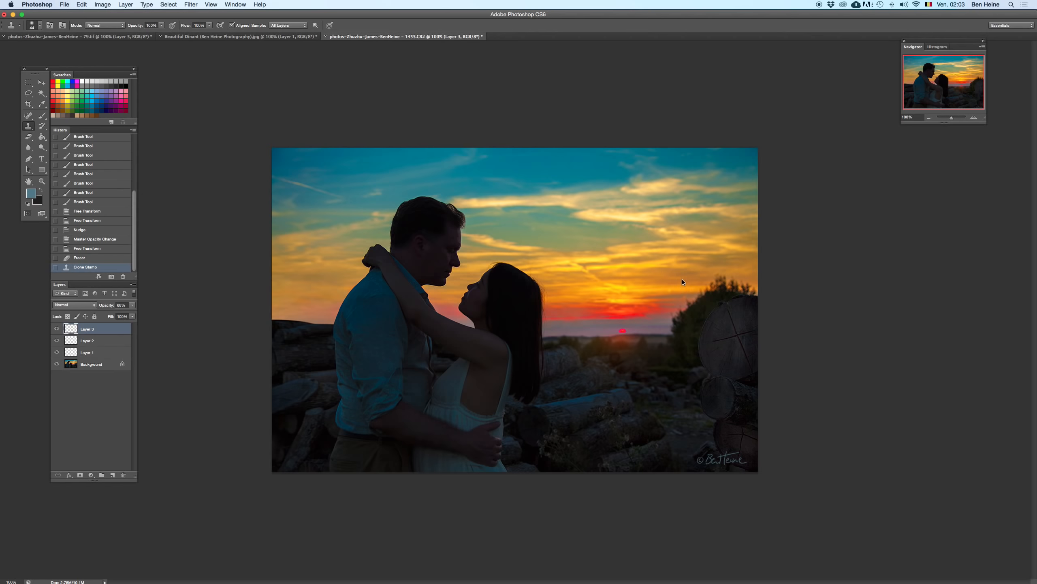
right_click(682, 279)
drag(718, 307, 705, 307)
click(843, 266)
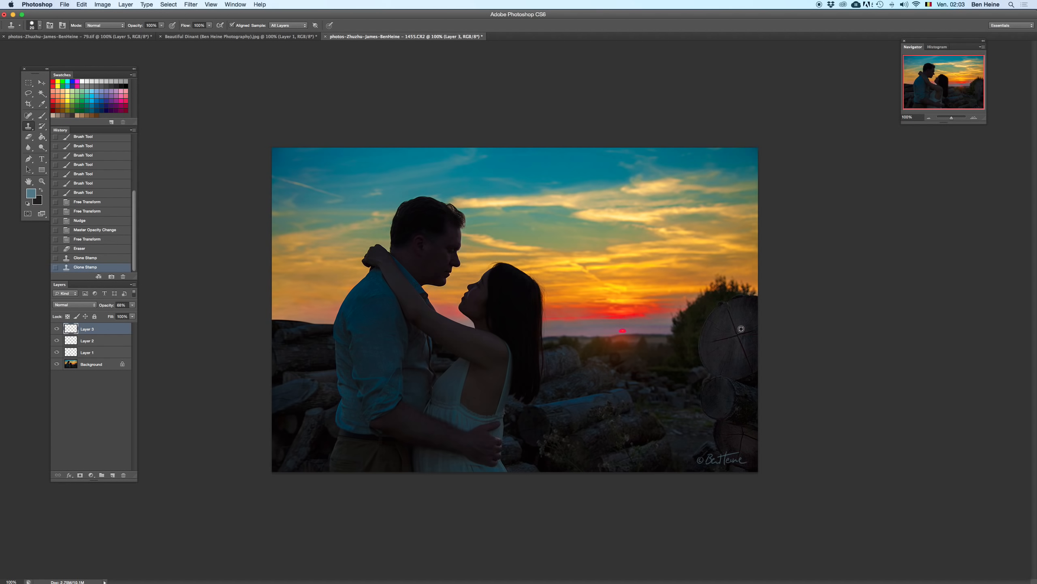
- Clone over the outer end of the cross mark on the large cut log, undoing and repeating unsatisfactory stamps
click(748, 315)
key(super+z)
click(750, 313)
alt+click(738, 376)
key(super+z)
click(750, 314)
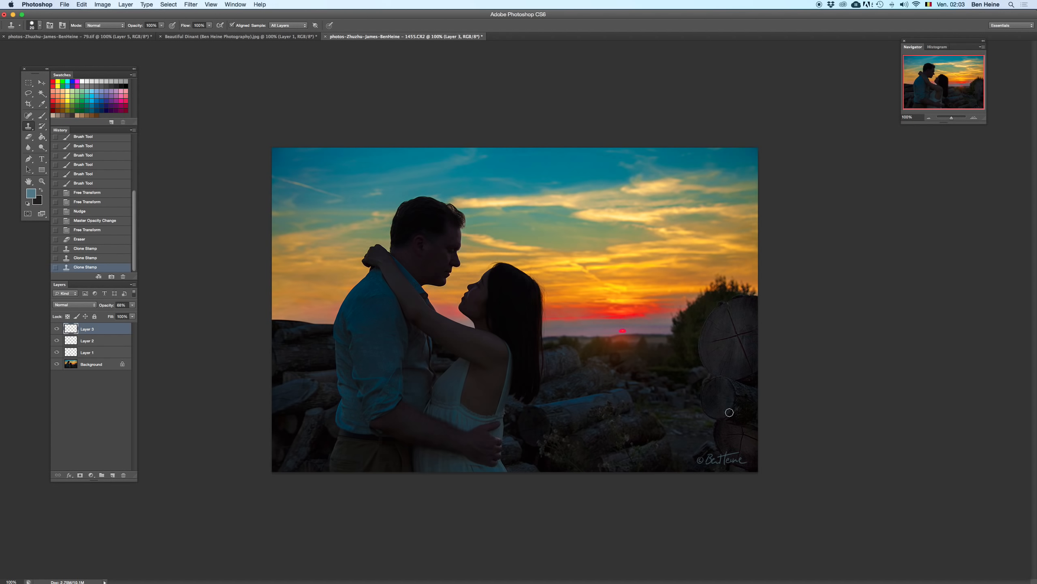
key(super+z)
click(751, 312)
- Save a JPEG copy in Documents, titled "Eternal Love" followed by the photographer's name and "Photography"
key(super+shift+s)
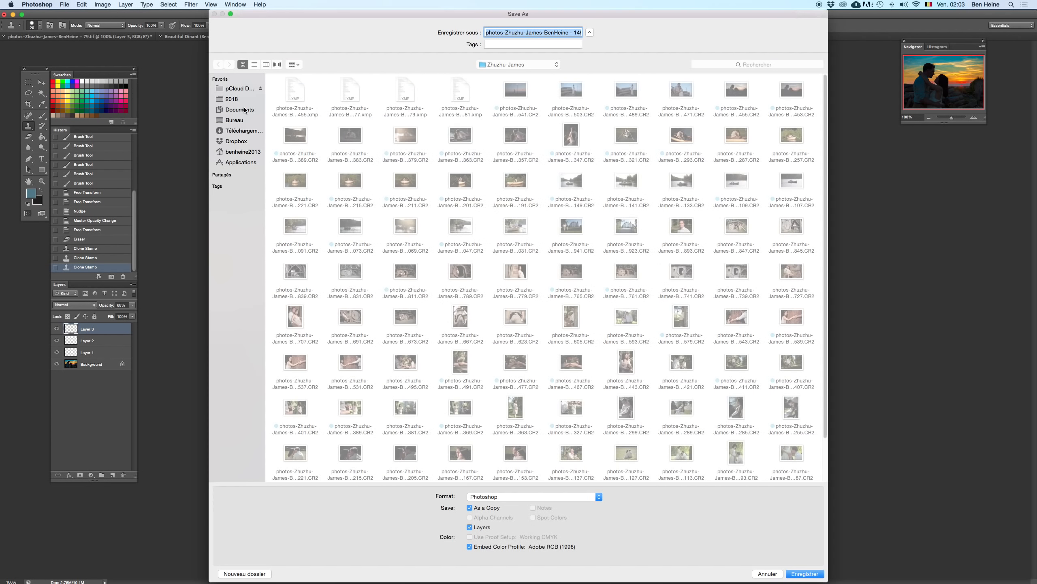
click(245, 110)
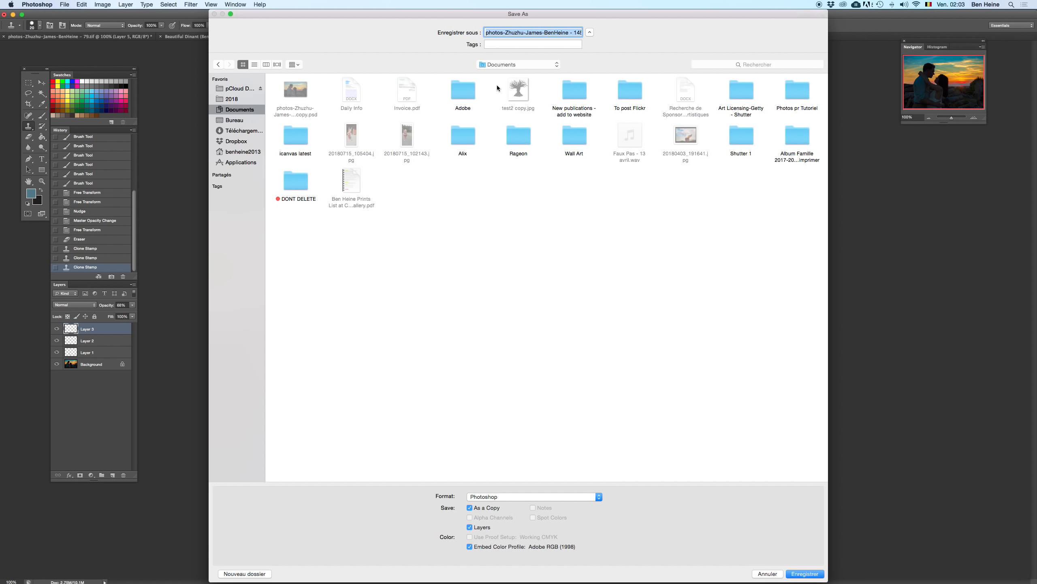
text(Eternal Love )
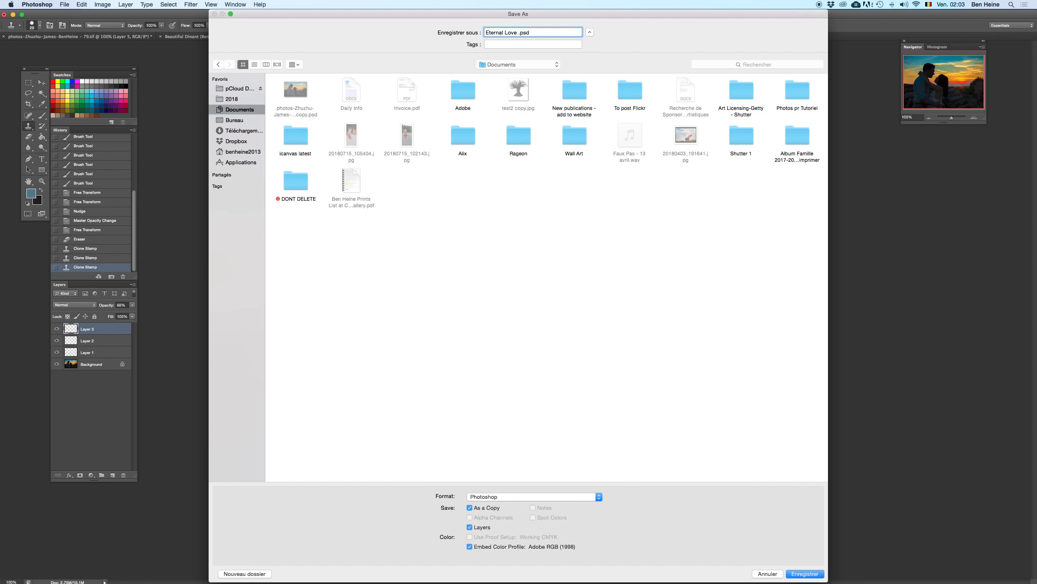
text(- Ben Heine Photography)
click(563, 497)
click(510, 540)
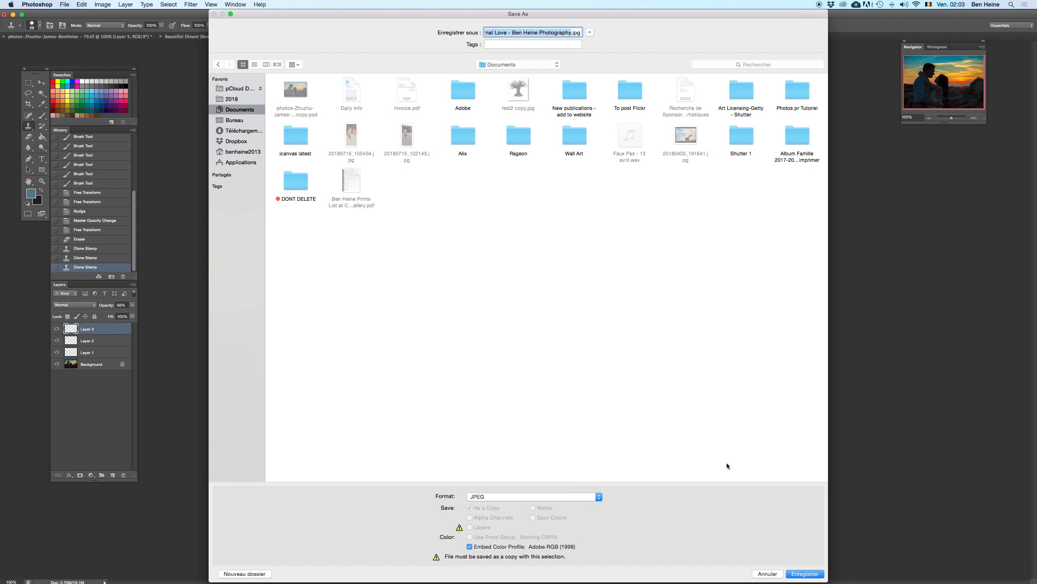
click(815, 577)
click(786, 185)
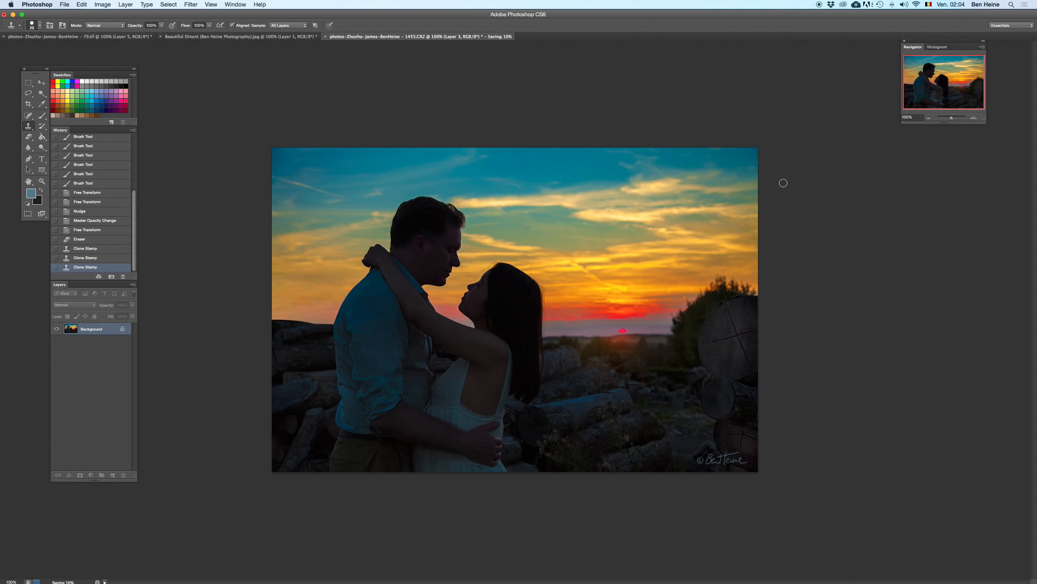
- Switch to Finder and inspect the saved Eternal Love JPEG from Documents in Quick Look and Preview, closing both views
key(ctrl+Up)
click(603, 257)
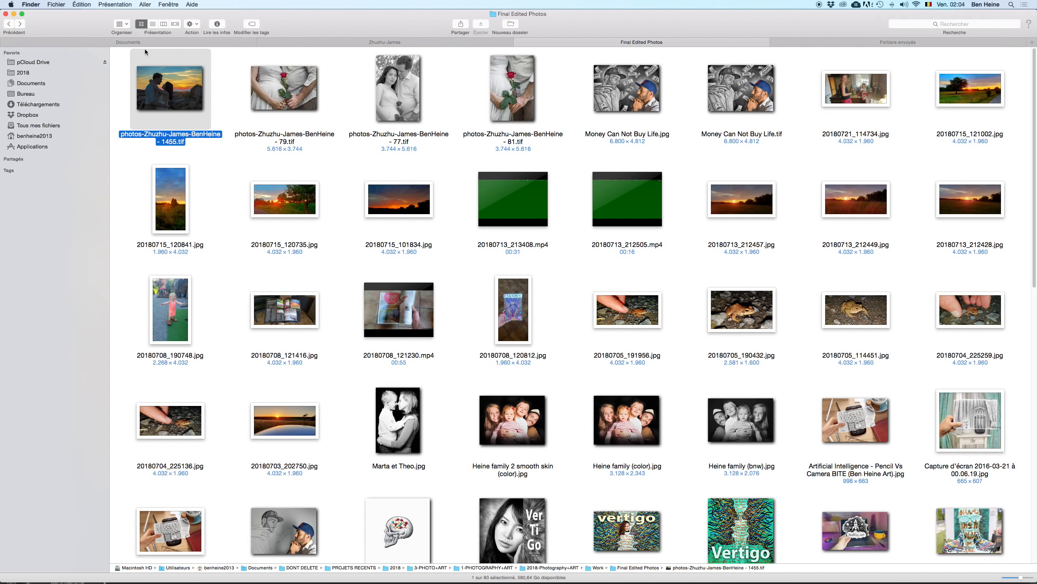
click(150, 43)
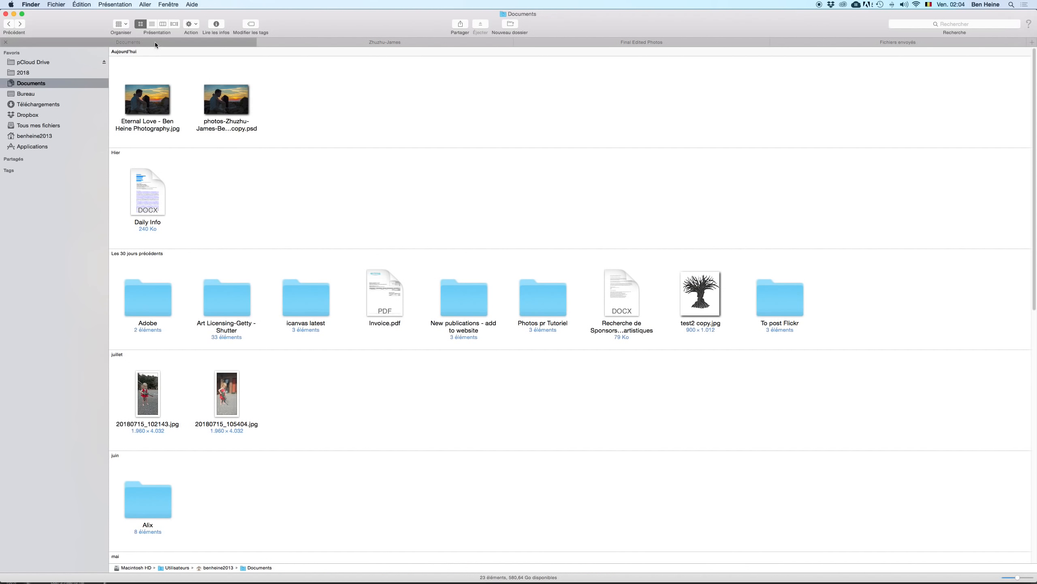
click(161, 109)
key(space)
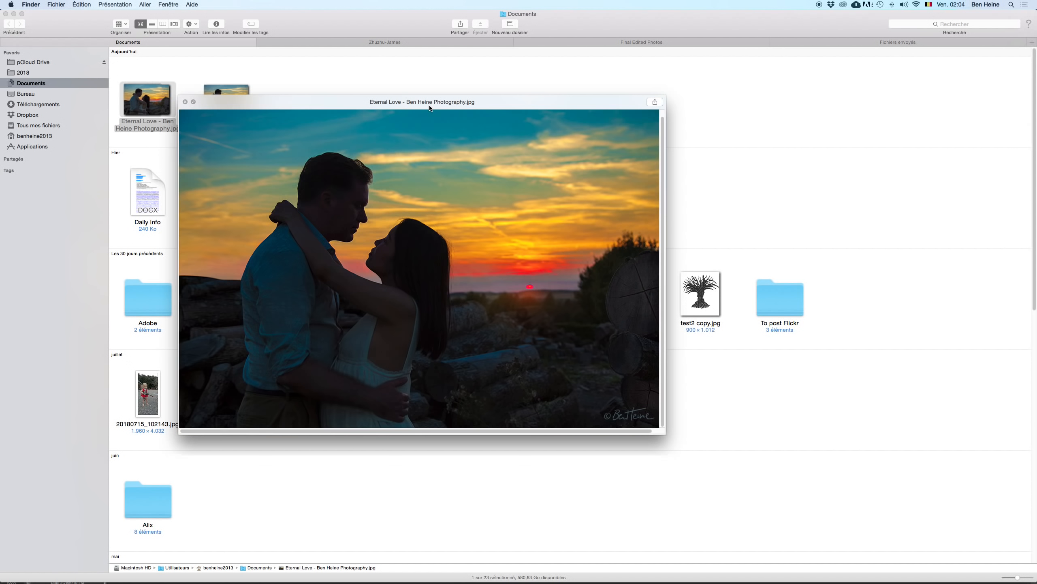
drag(432, 105, 628, 133)
double_click(755, 238)
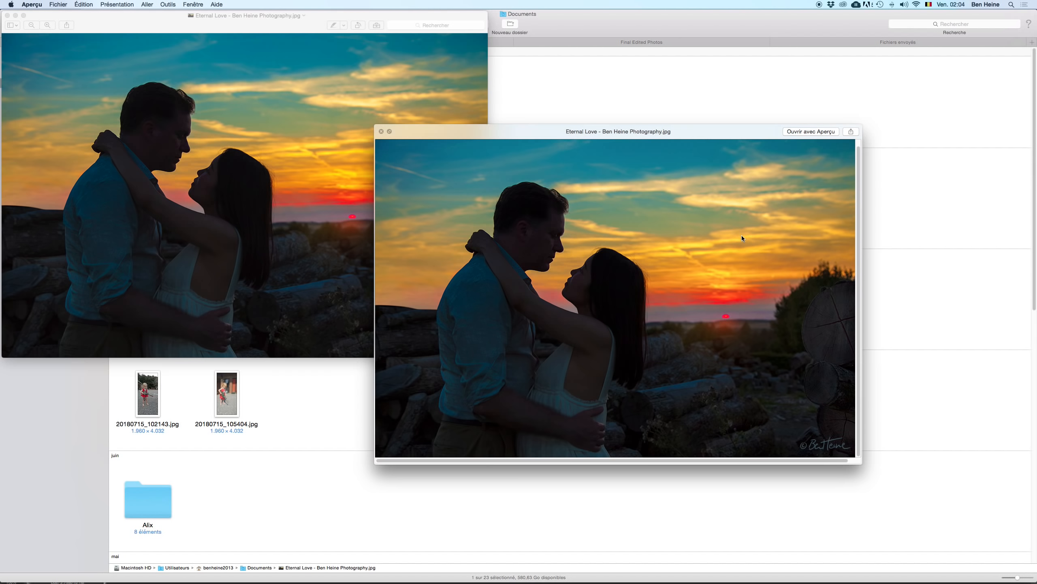
click(380, 131)
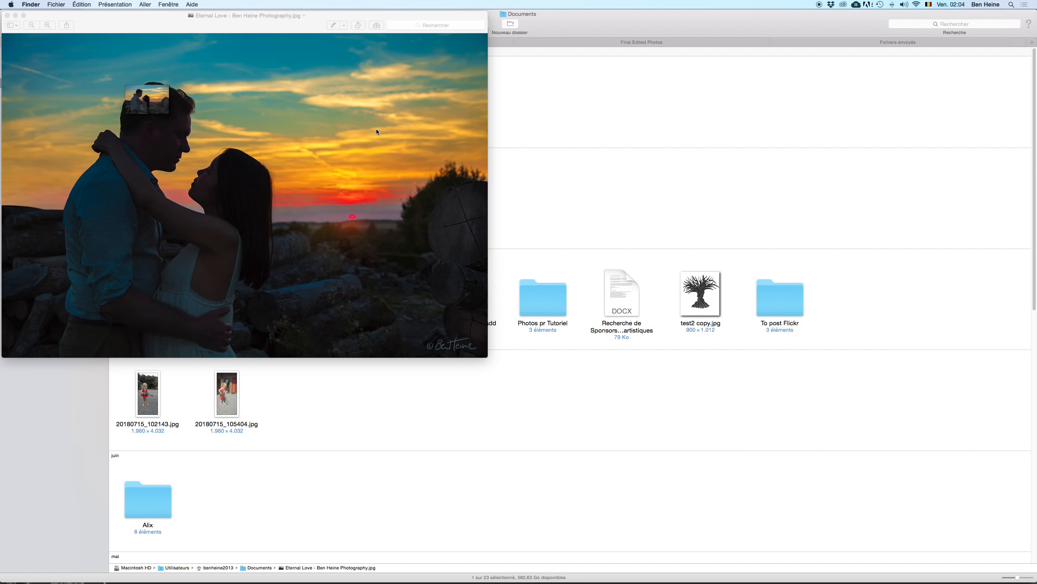
click(7, 15)
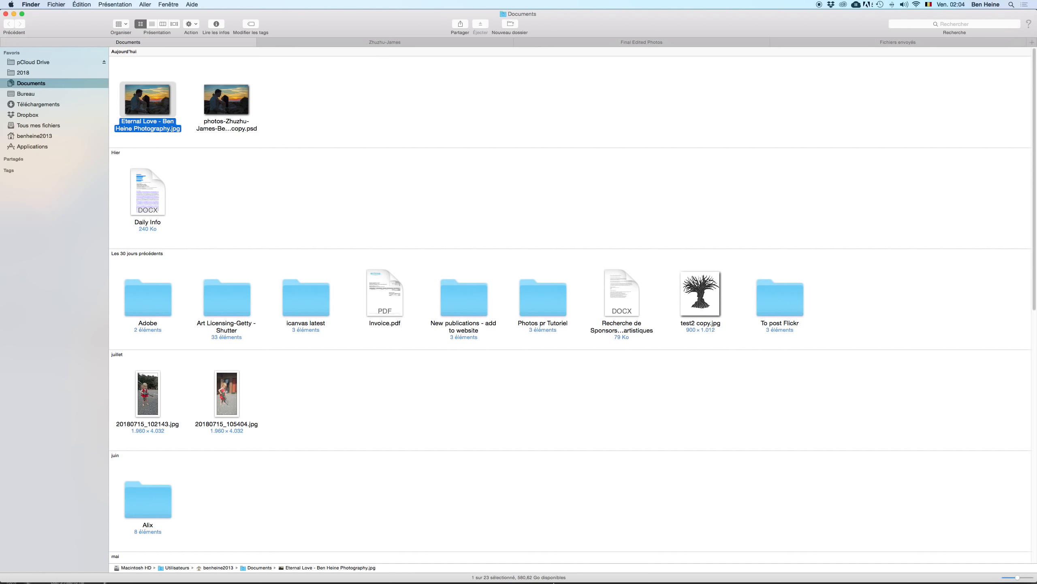
- Return to Photoshop and view the whole photo as stored in Snapshot 3
mouse_move(525, 582)
click(684, 576)
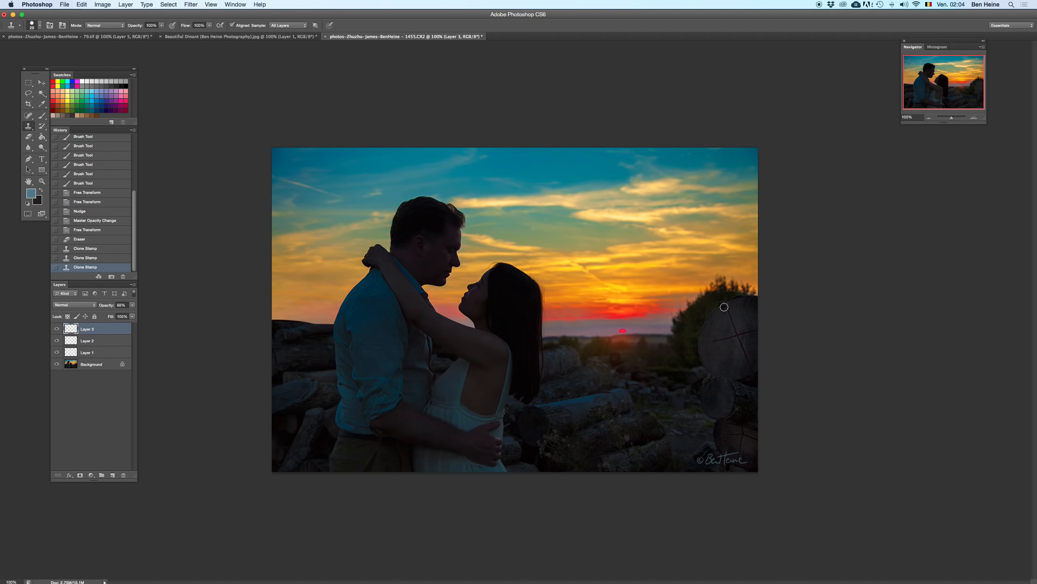
scroll(107, 201, up, 5)
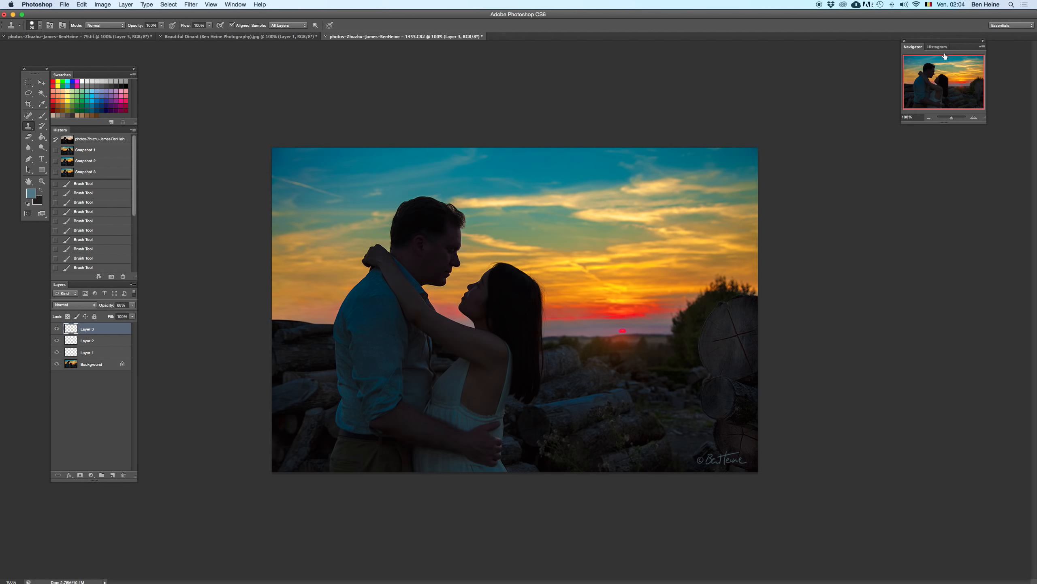
click(99, 172)
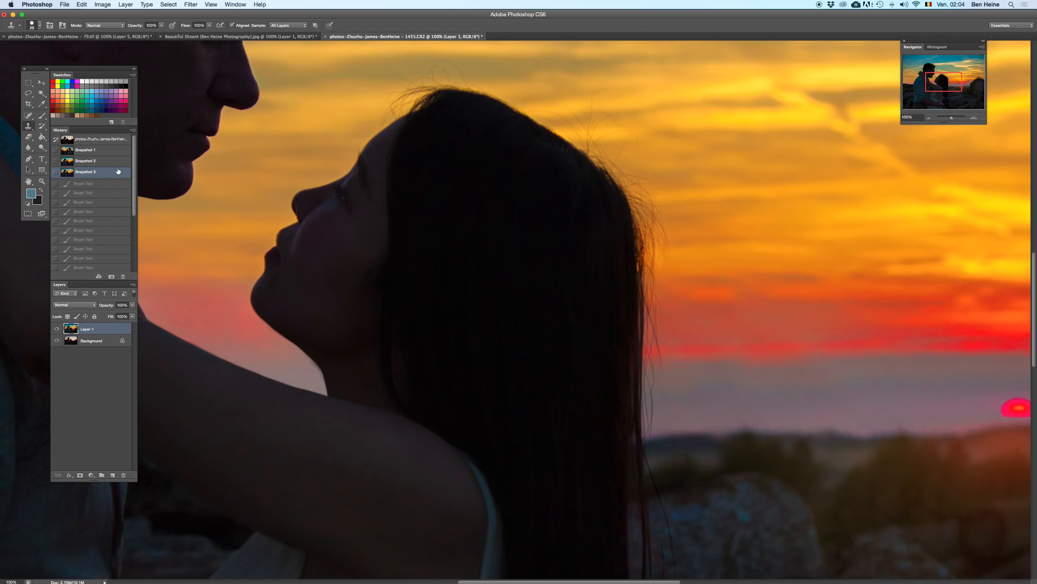
click(928, 118)
click(929, 117)
click(929, 118)
click(929, 118)
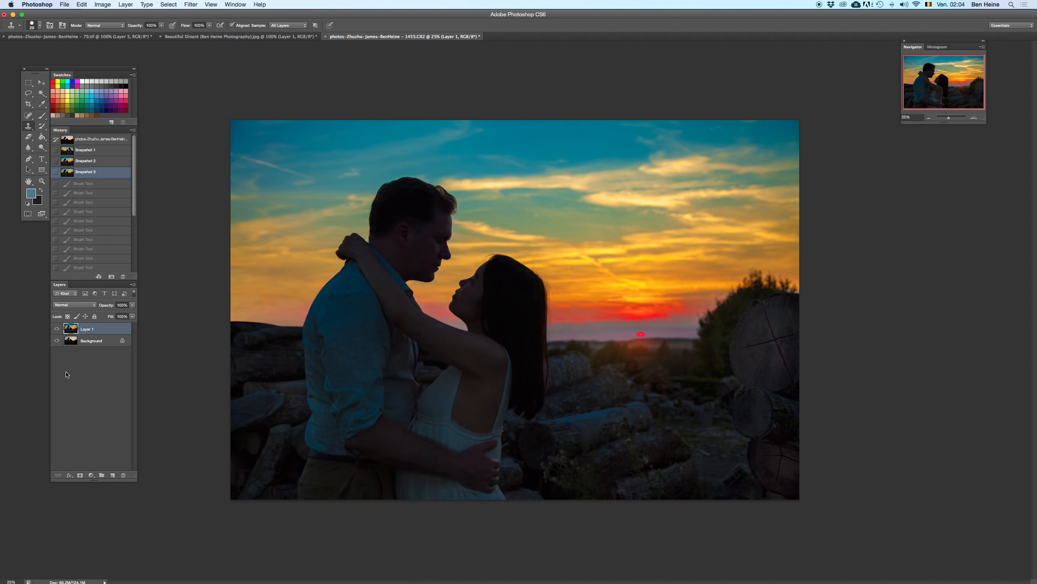
- Toggle Layer 1's visibility to compare edited and original versions, and return to the latest signed version at 100% zoom
click(57, 328)
click(57, 328)
click(56, 328)
click(56, 328)
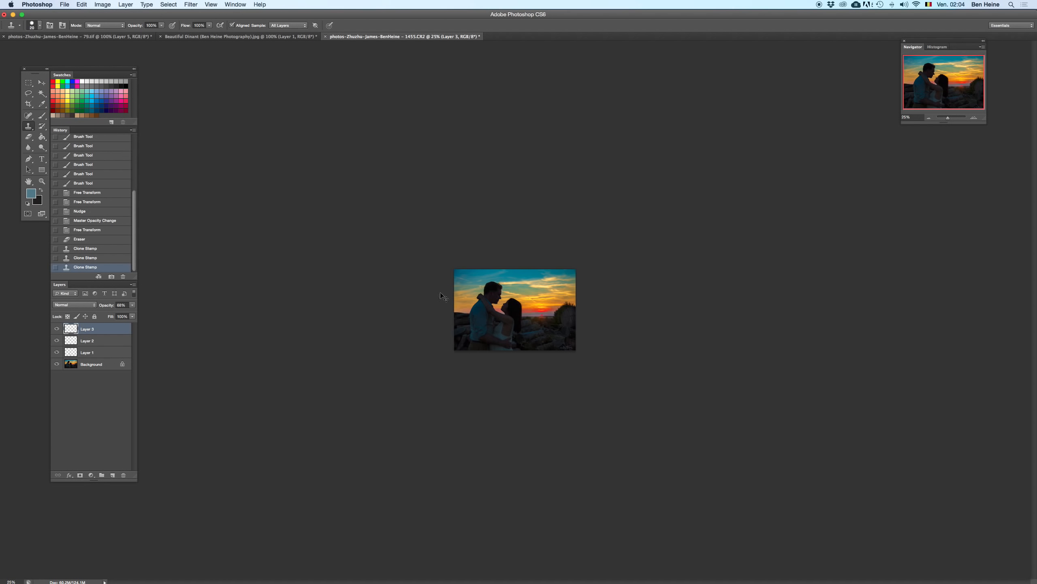
click(977, 117)
click(976, 118)
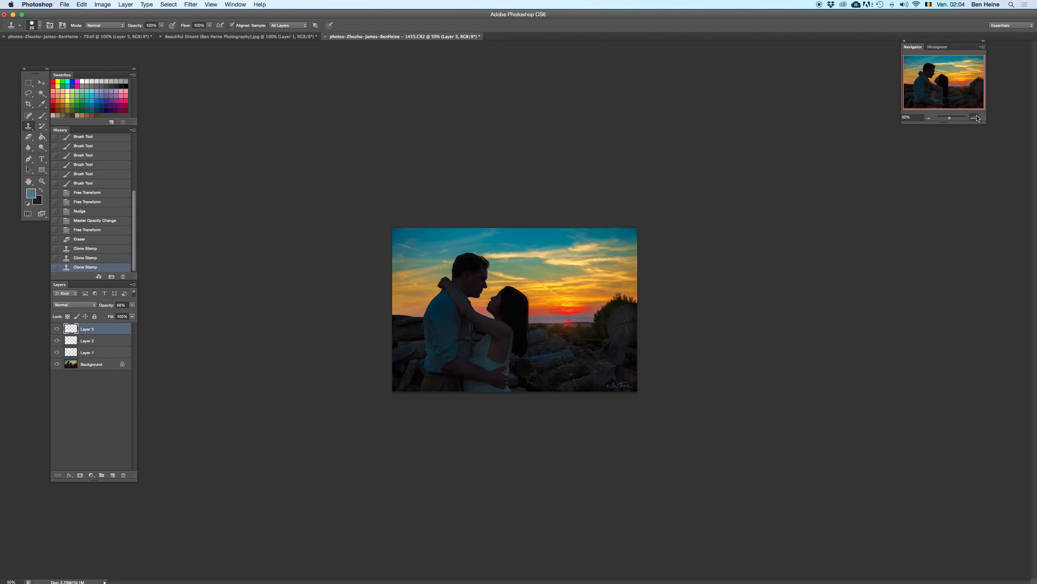
click(976, 118)
click(977, 117)
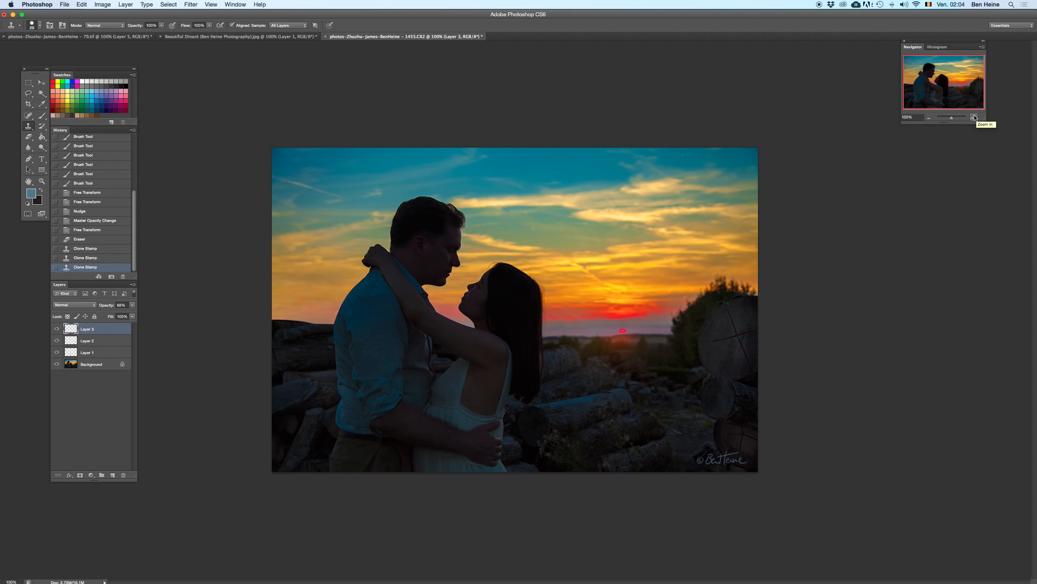